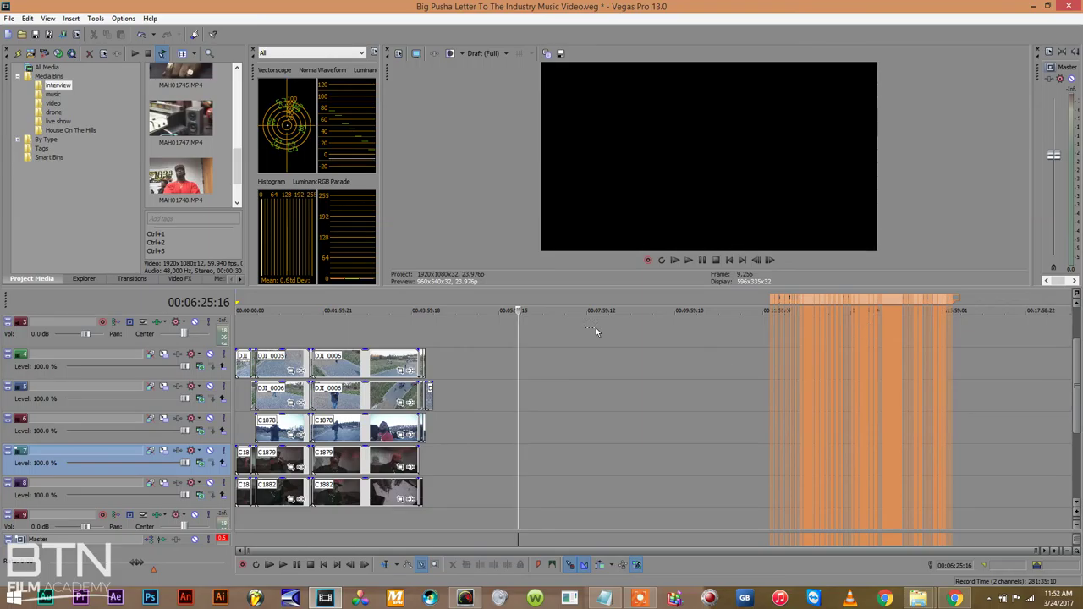
Switch to the Normal Edit tool and review the clips on track 1 at about 00:06:53 and 00:08:53
click(386, 565)
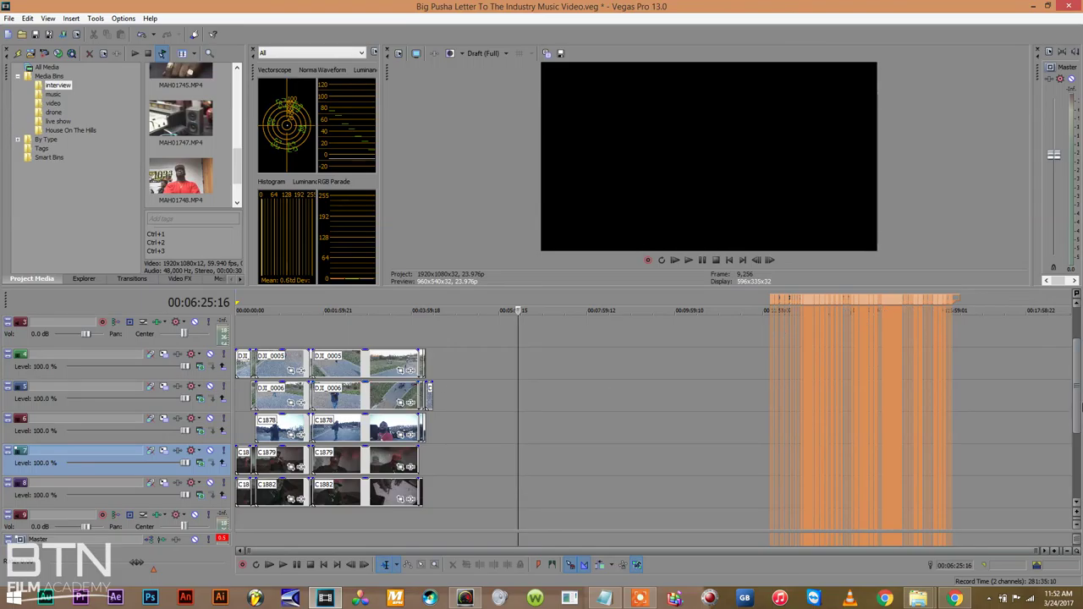
drag(1079, 399, 1072, 361)
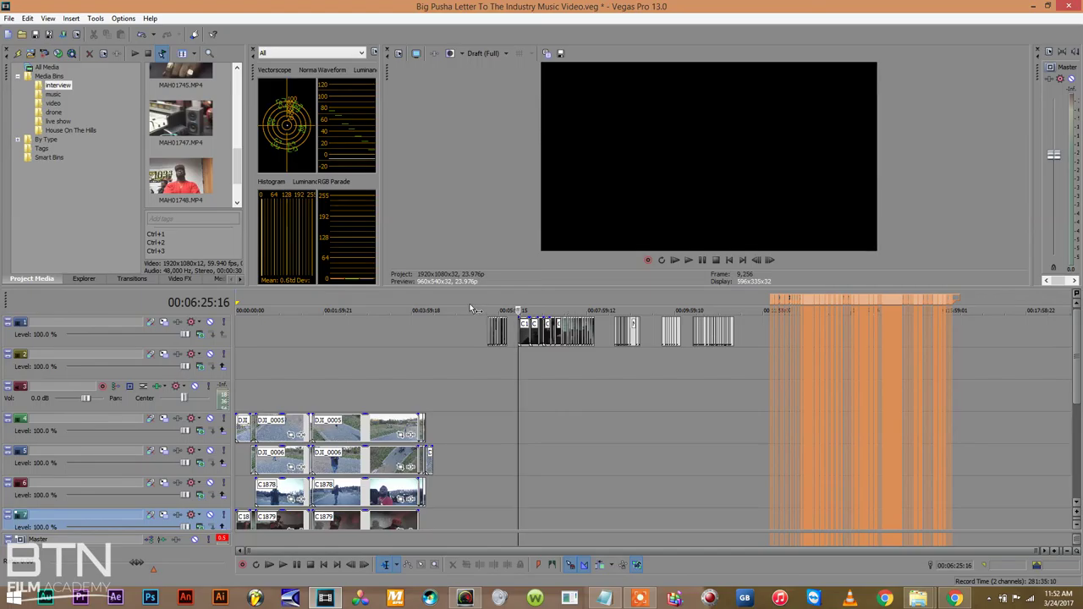
drag(495, 297, 542, 298)
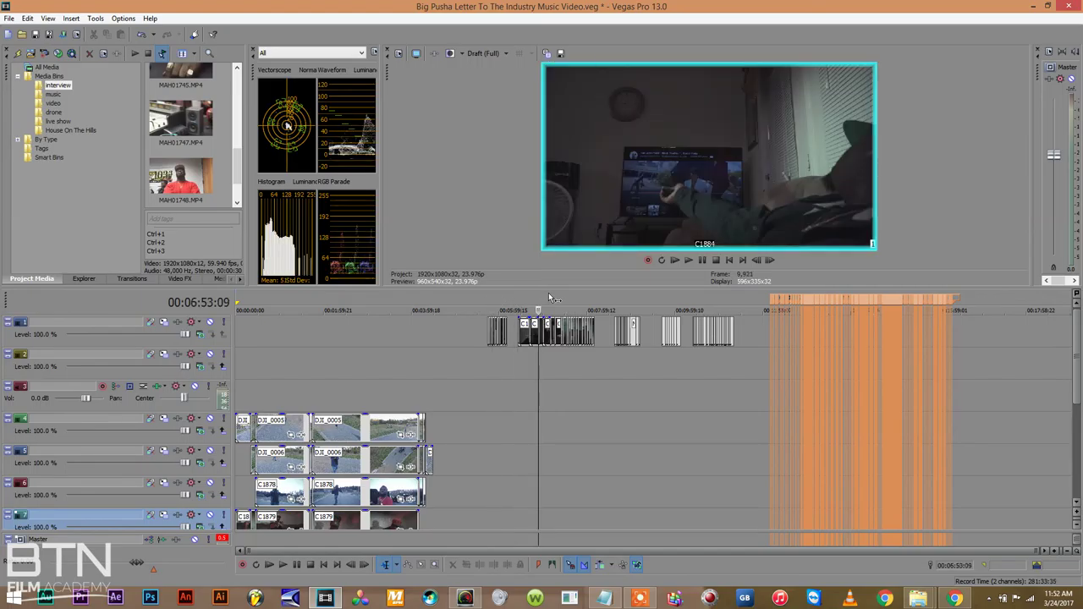
click(628, 298)
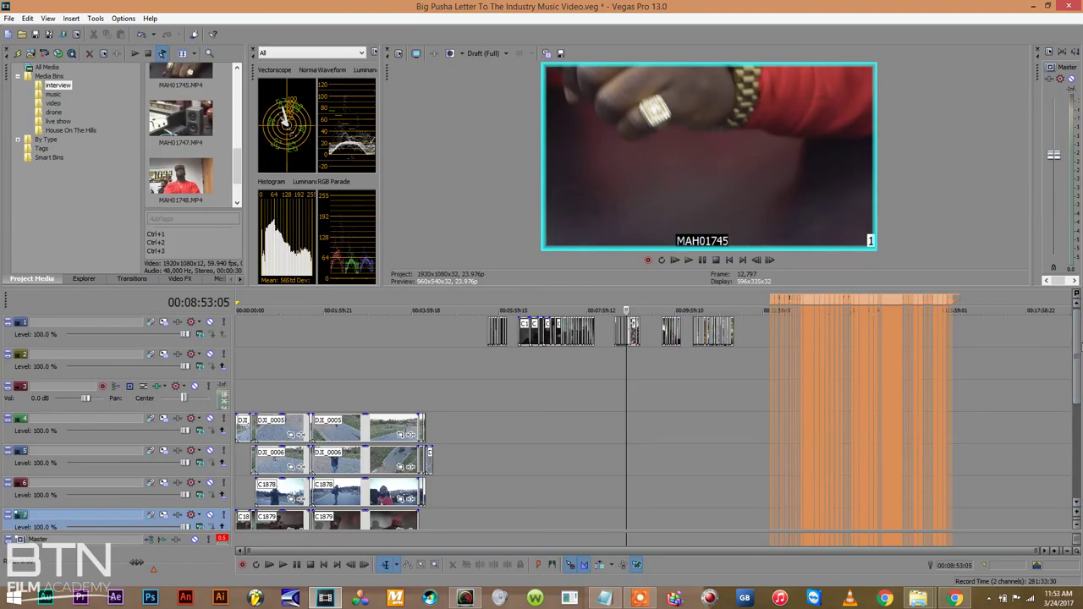
scroll(494, 395, down, 2)
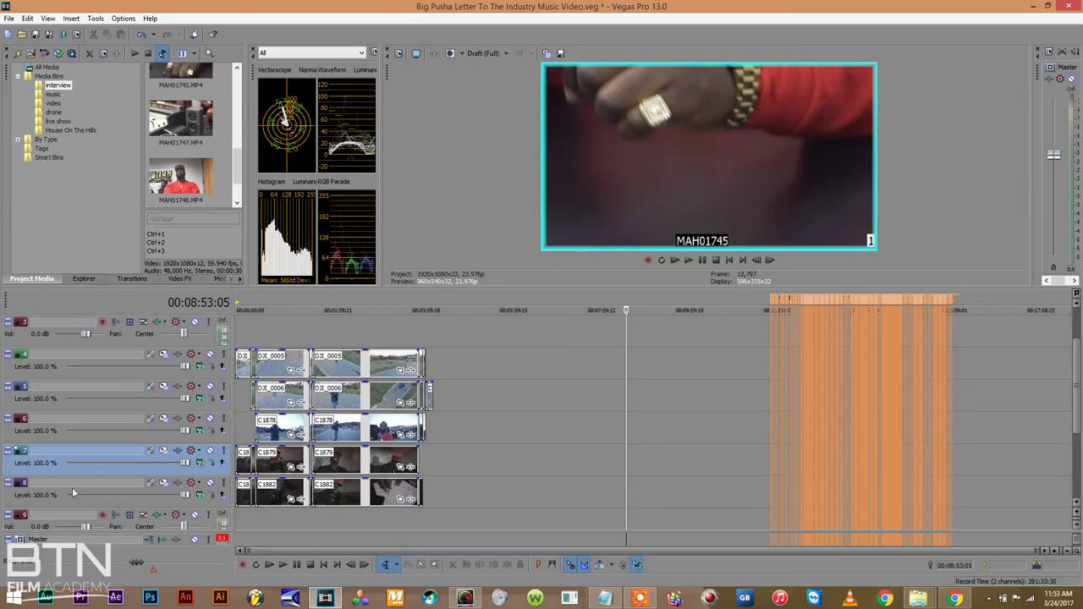
click(47, 499)
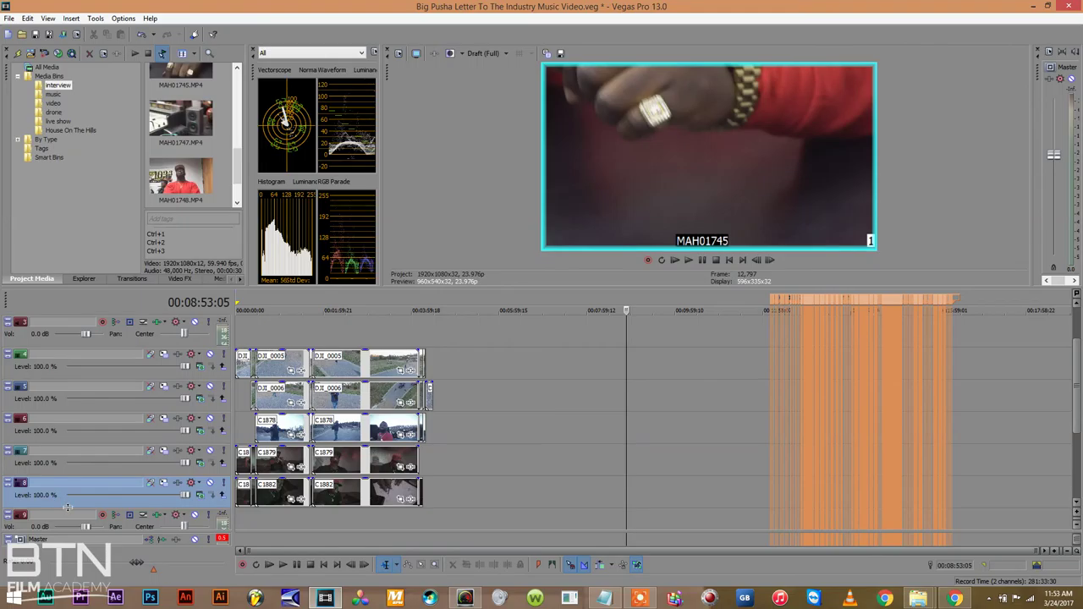
ctrl+click(47, 470)
ctrl+click(36, 435)
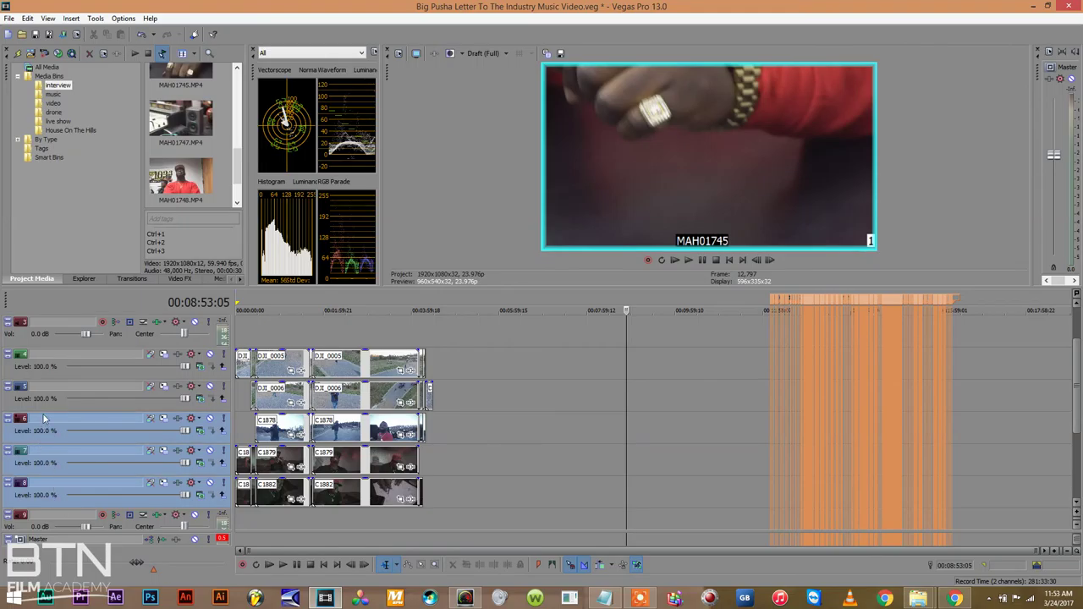
ctrl+click(42, 403)
ctrl+click(44, 372)
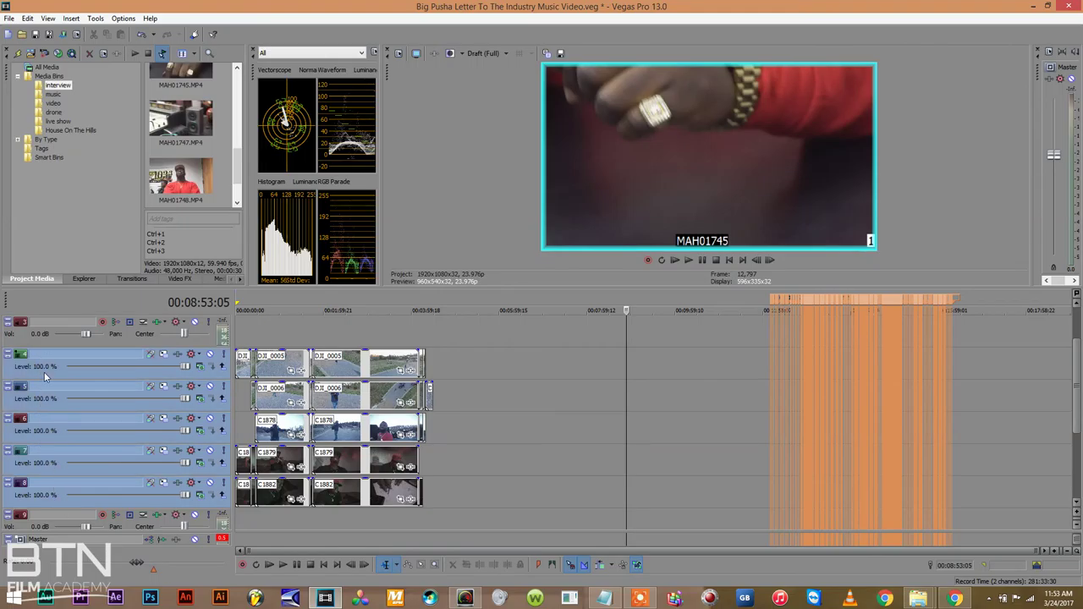
click(46, 369)
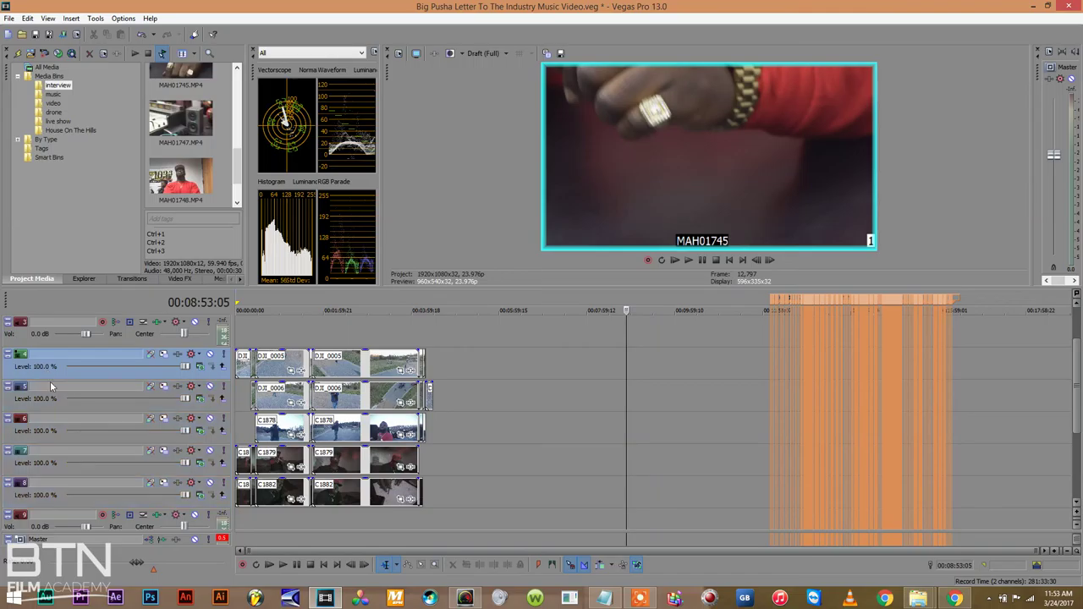
Combine video tracks 4 through 8 into a single multicamera track
click(44, 502)
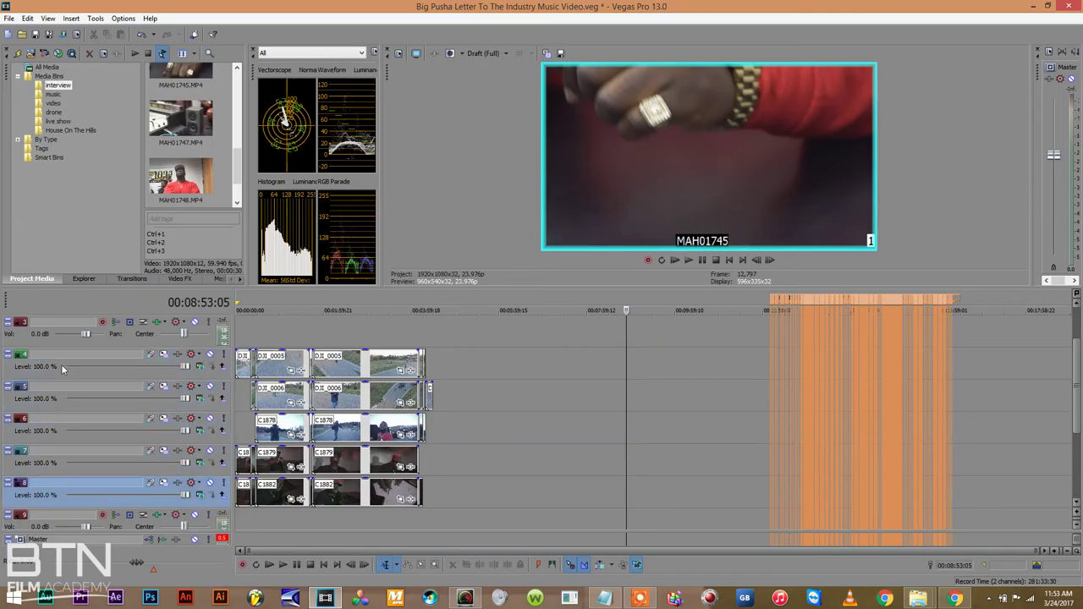
shift+click(40, 373)
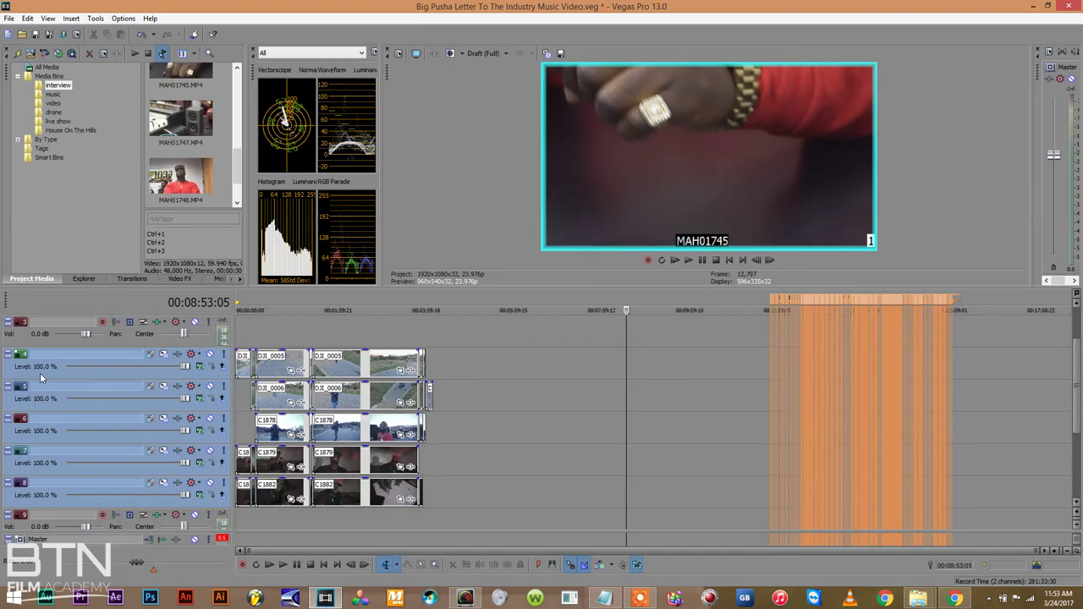
click(95, 18)
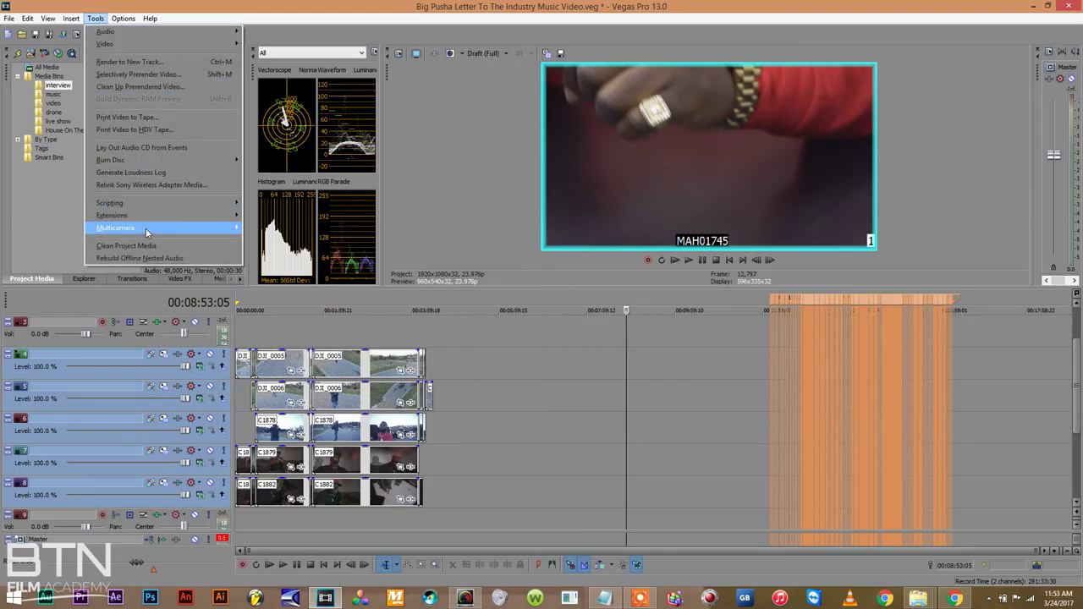
mouse_move(145, 227)
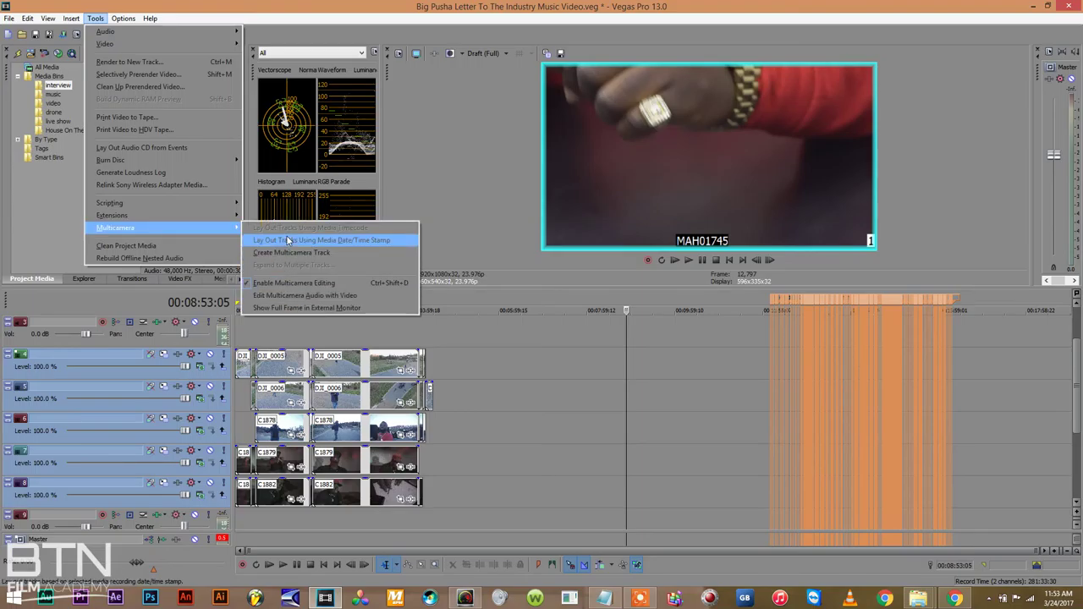
click(290, 252)
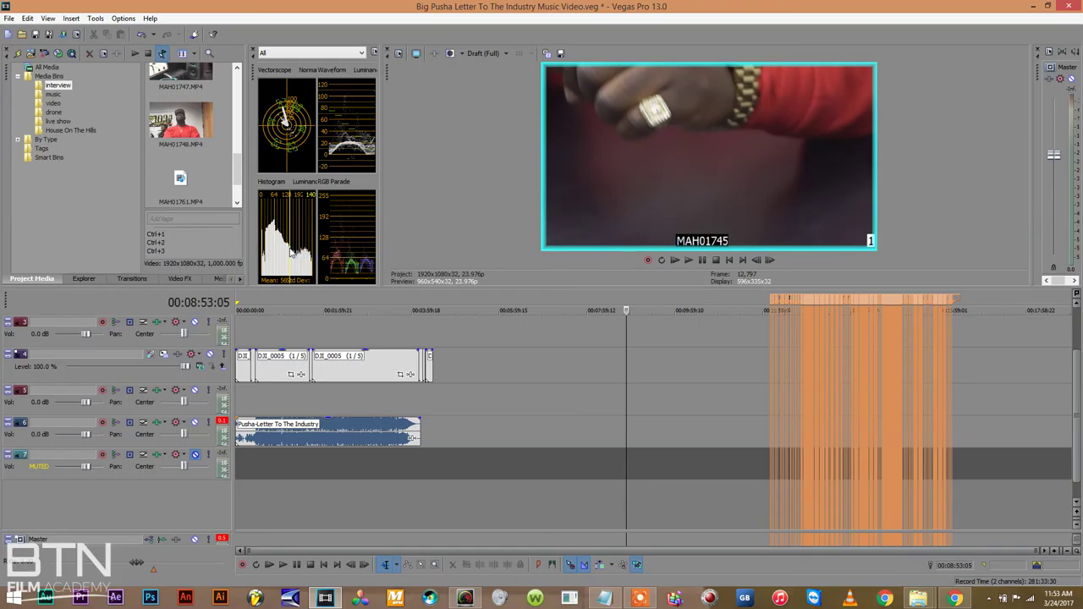
Preview the camera angles of the new multicamera track at about 00:01:06 and select all its events with the Selection Edit tool
click(74, 373)
click(284, 332)
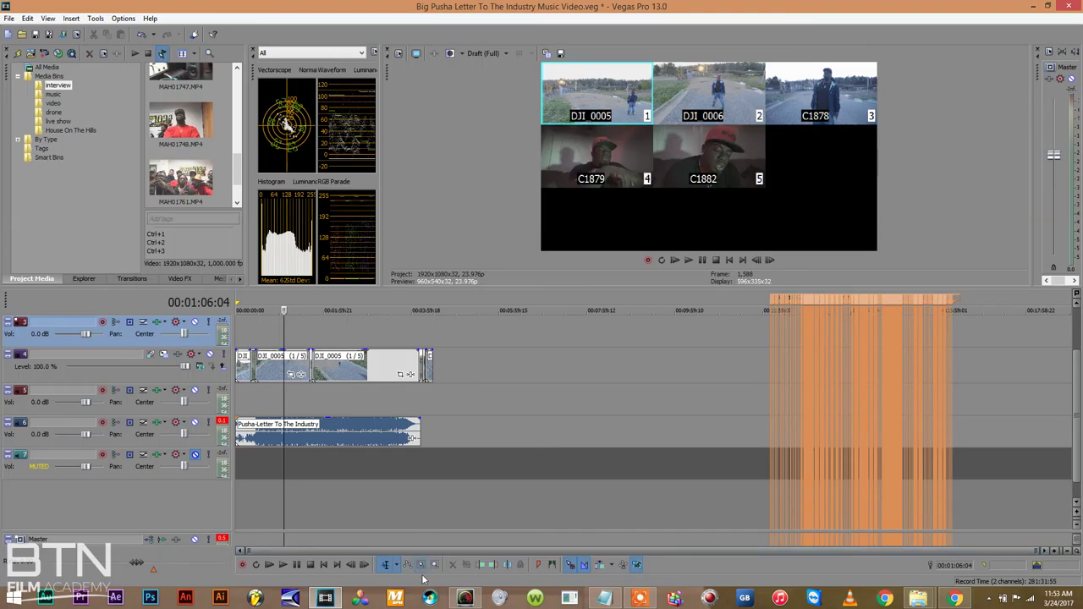
click(324, 565)
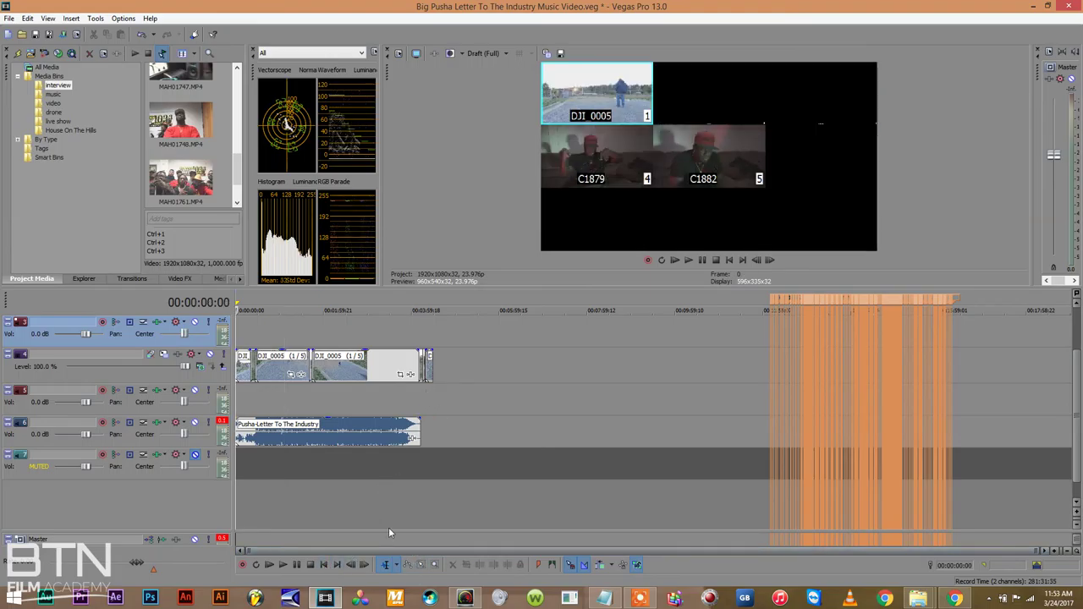
click(421, 564)
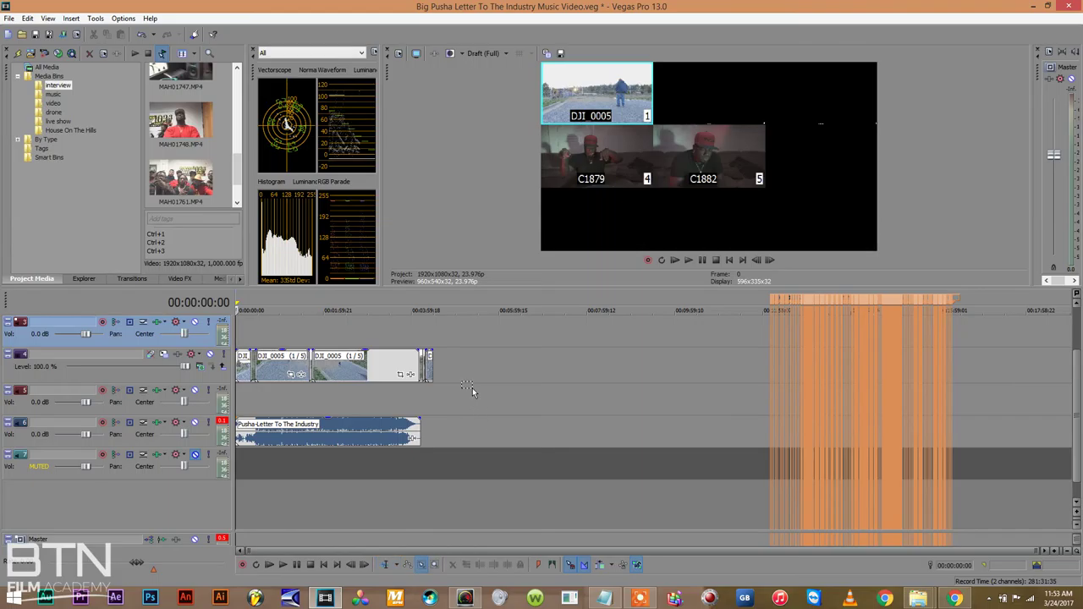
drag(471, 388, 233, 337)
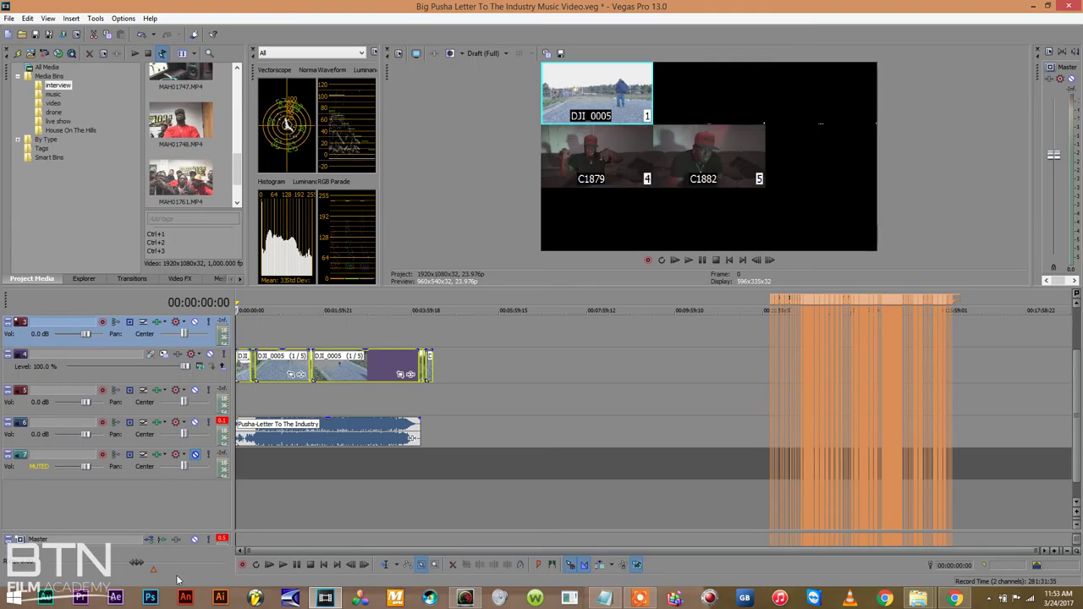
Play short stretches of the multicamera track from about 00:01:15 and 00:00:46 to compare the camera angles
click(290, 295)
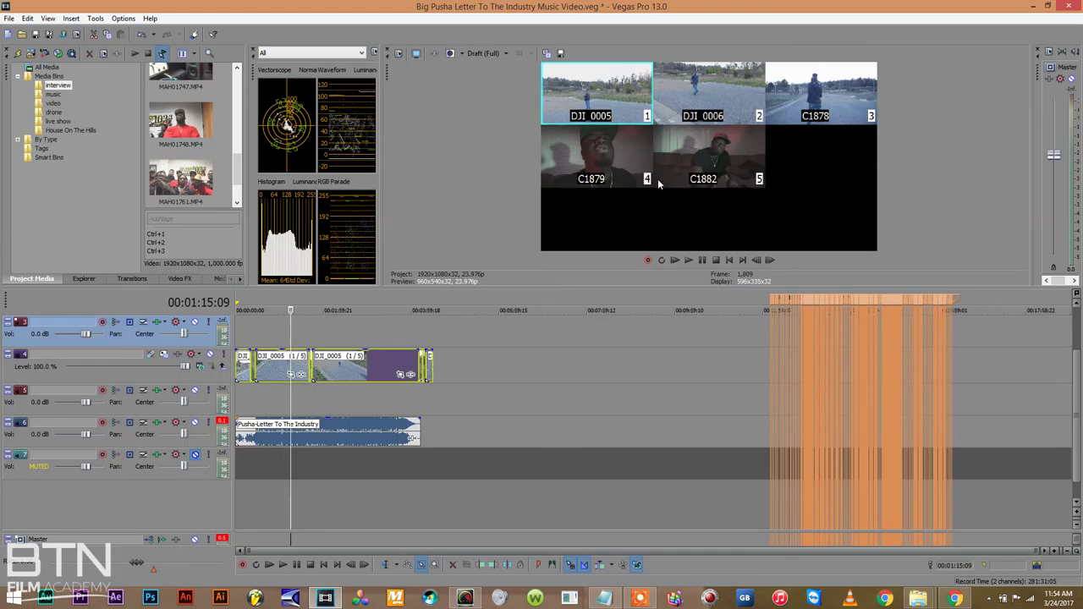
key(space)
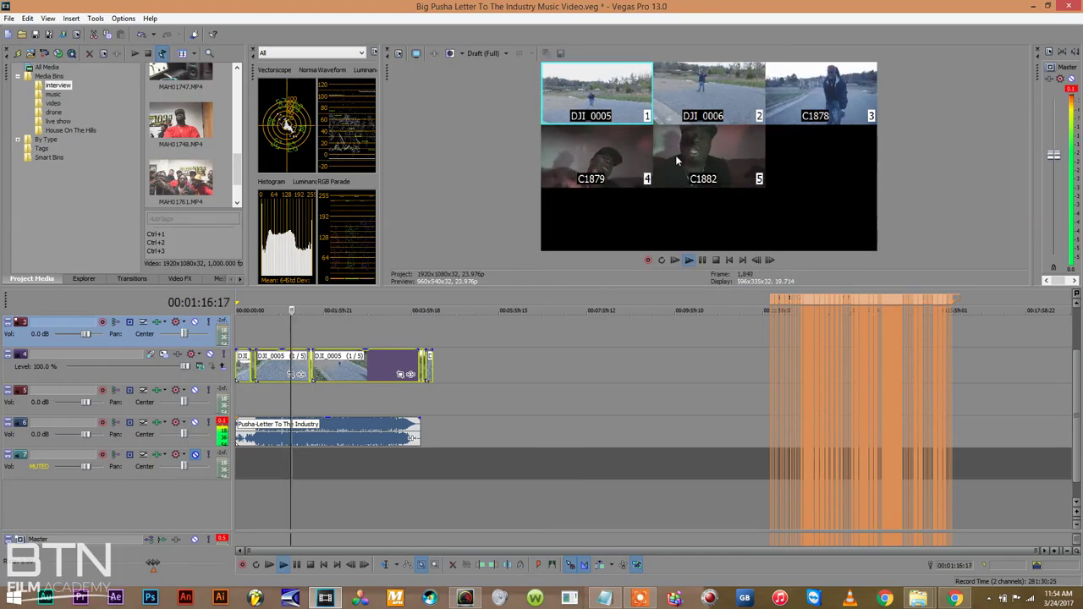
key(space)
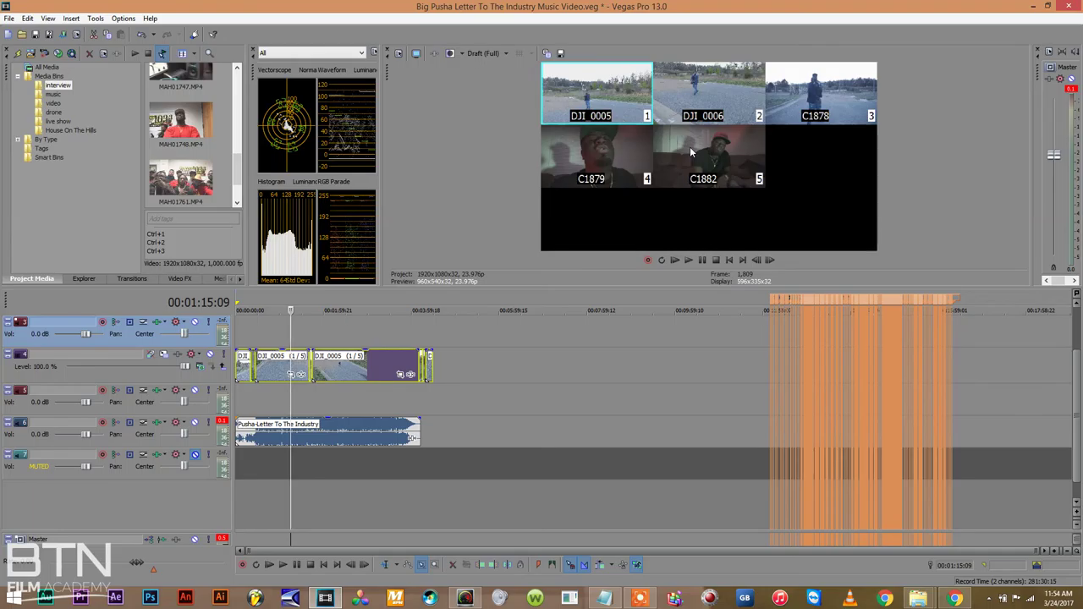
click(269, 307)
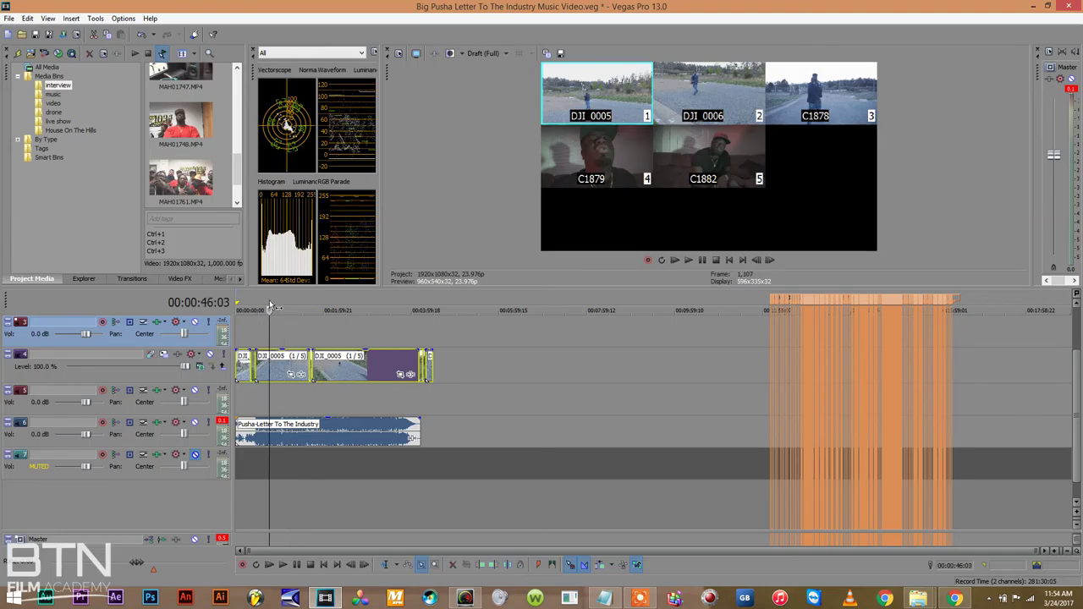
key(space)
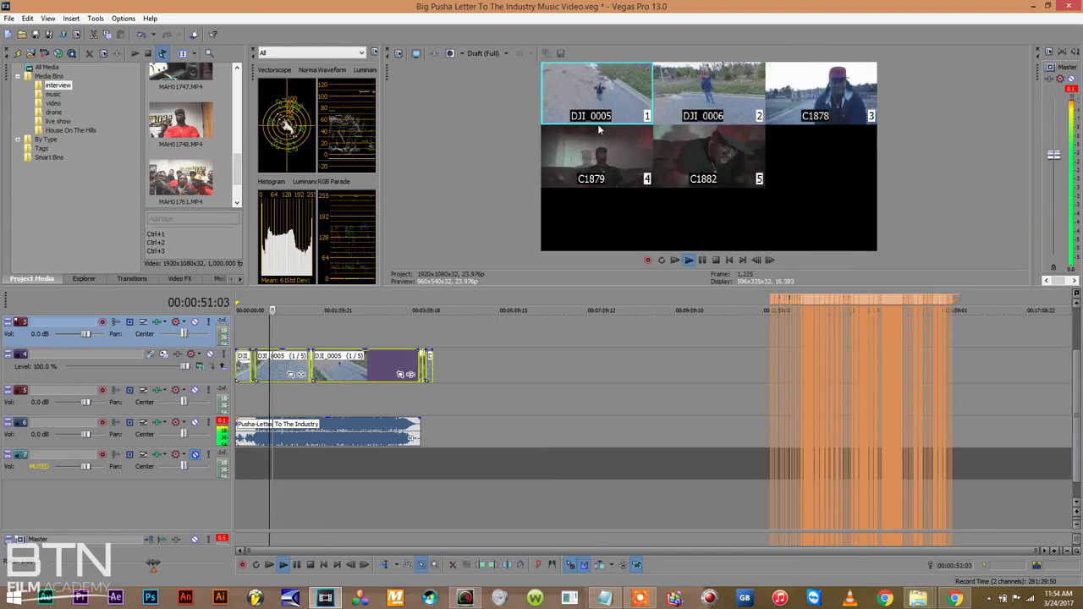
key(space)
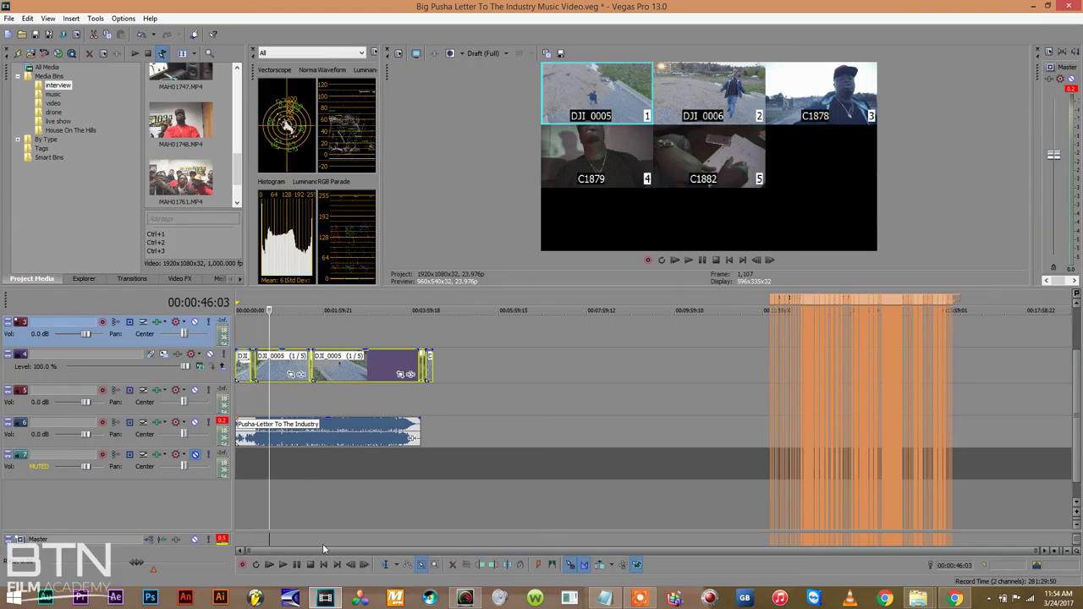
Play the multicamera track from the project start and cut live between cameras 1, 4 and 5 until about 00:00:28
click(324, 565)
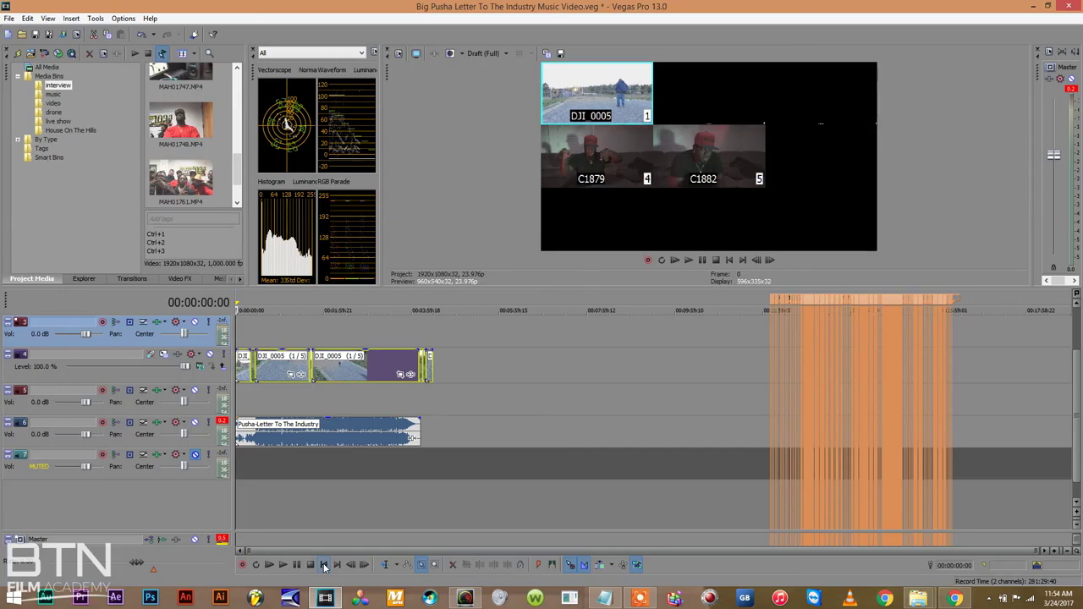
key(space)
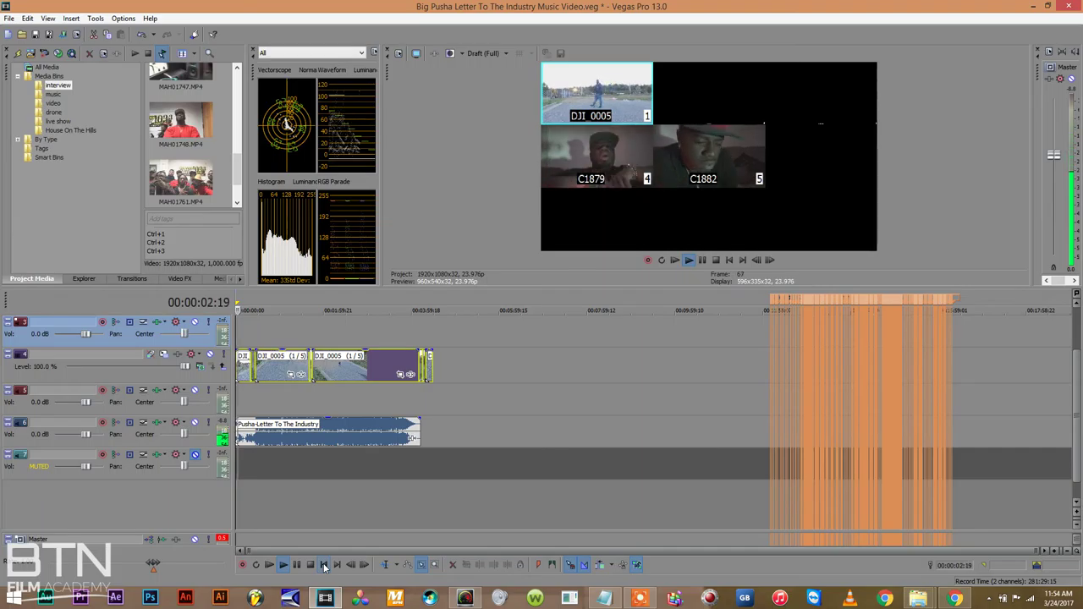
key(4)
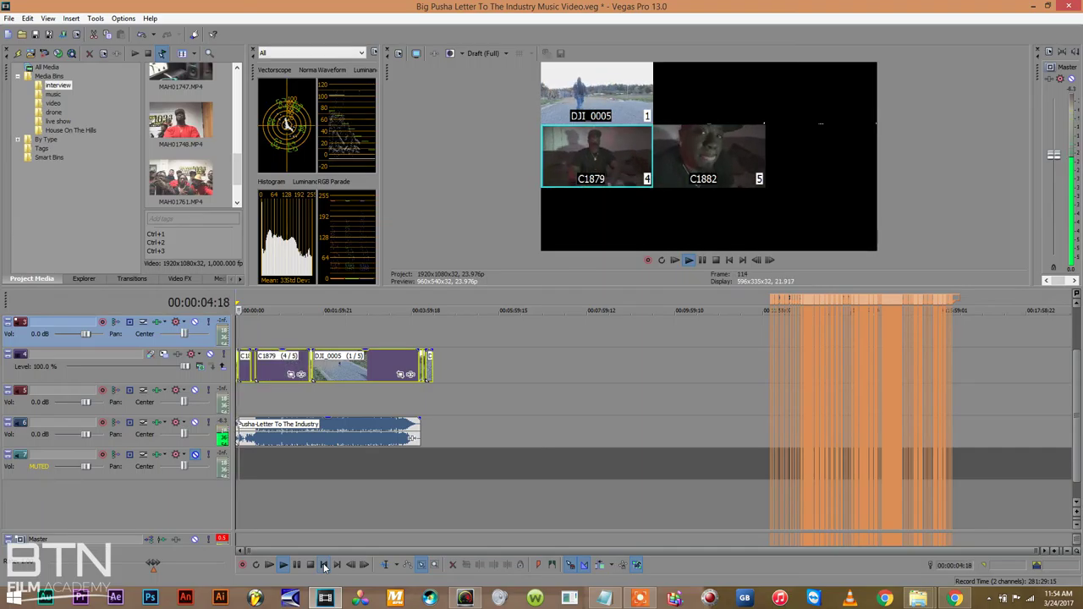
key(5)
key(4)
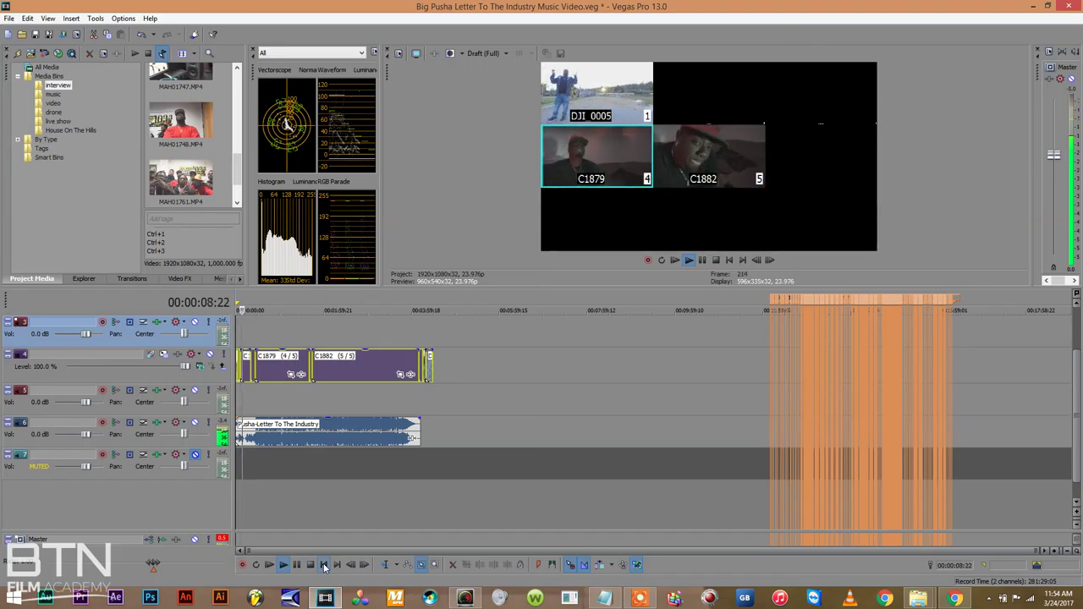
key(5)
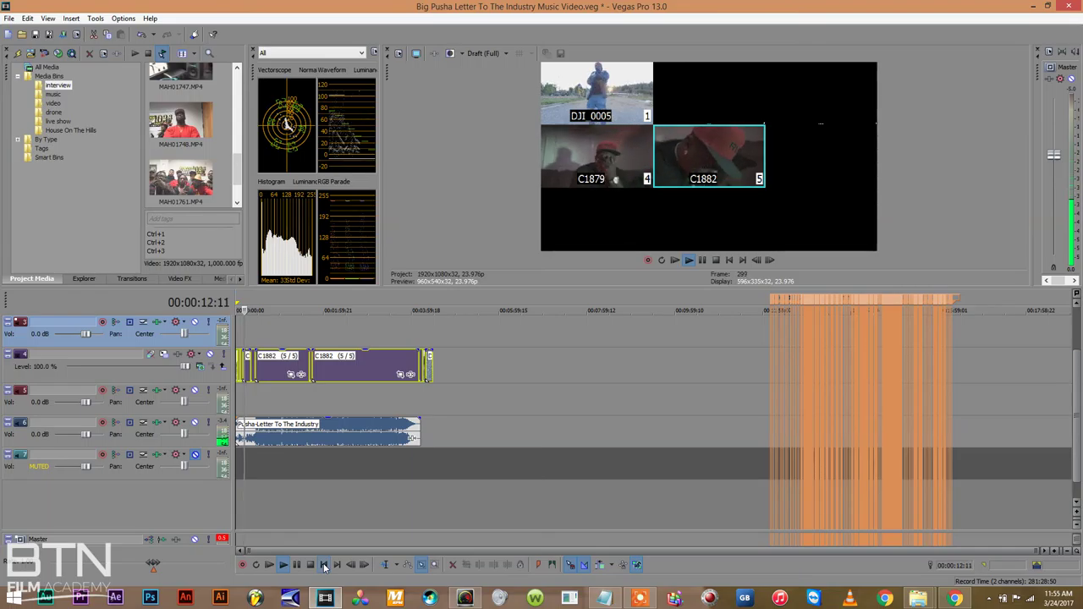
key(1)
key(4)
key(5)
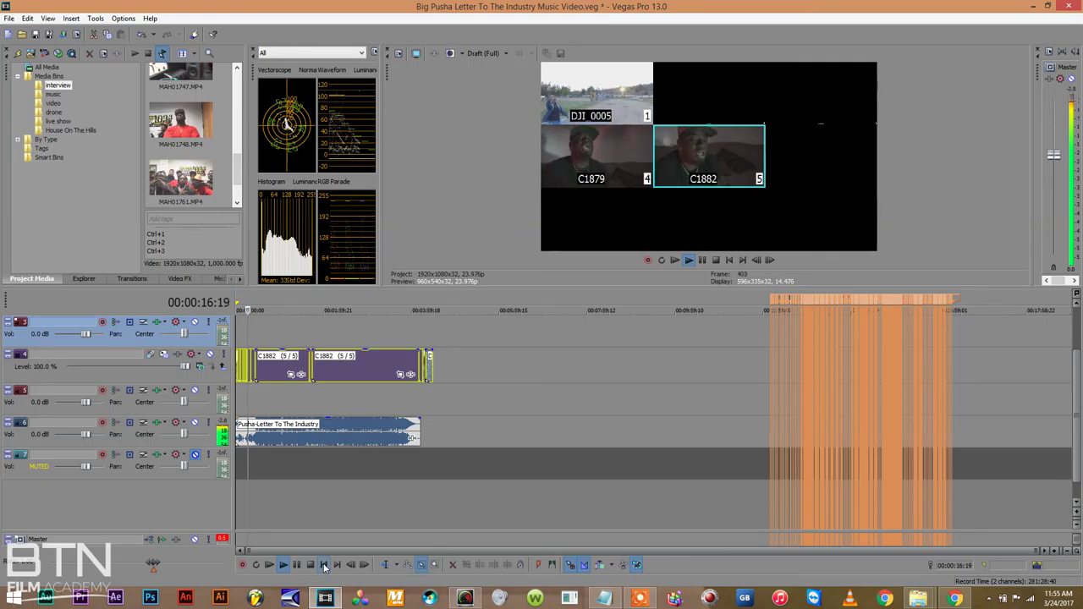
key(1)
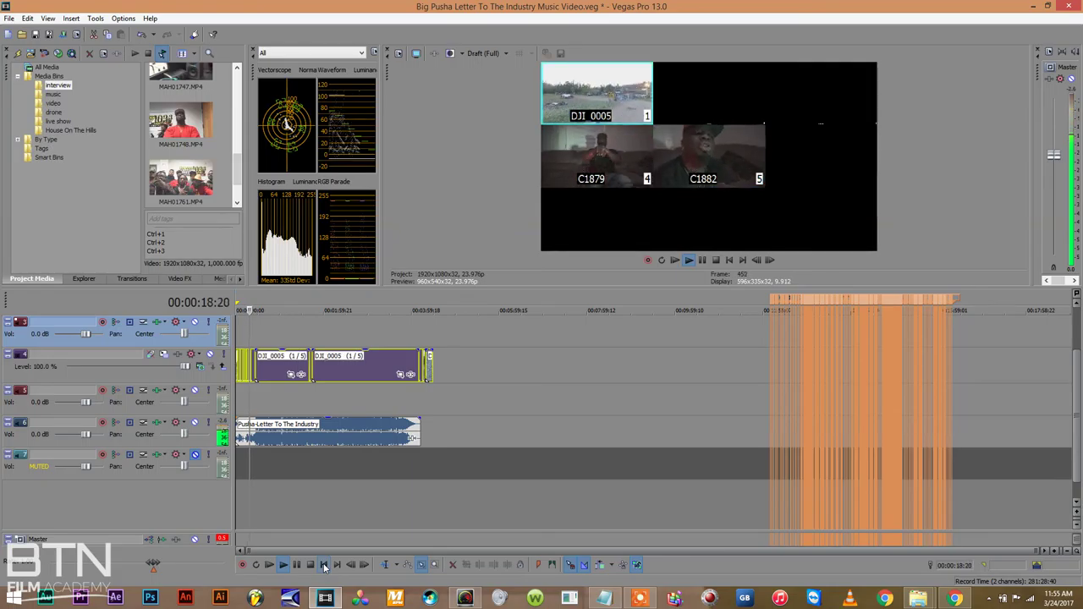
key(5)
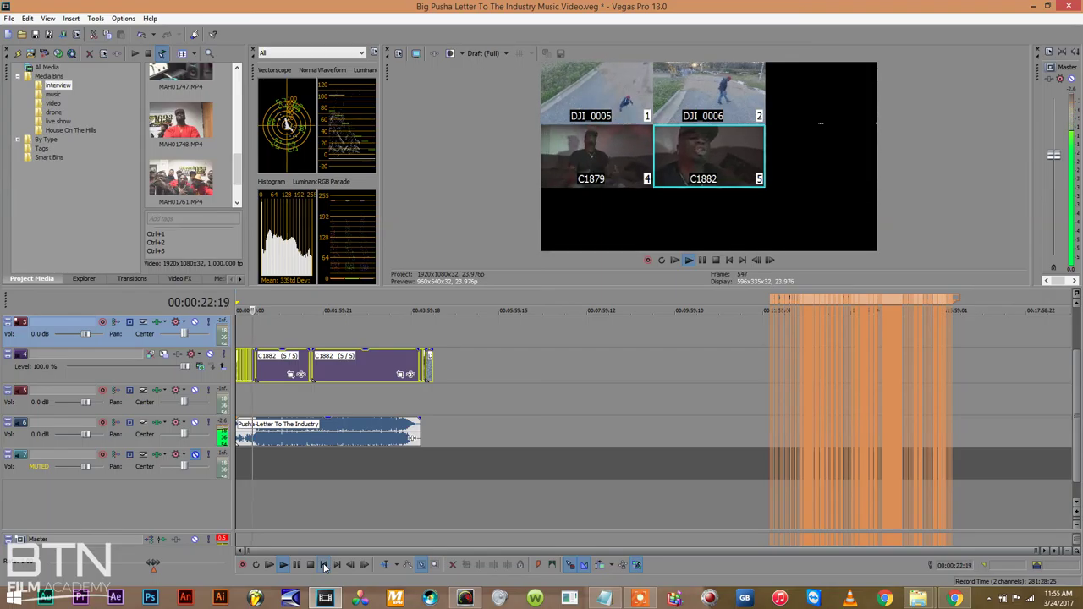
key(1)
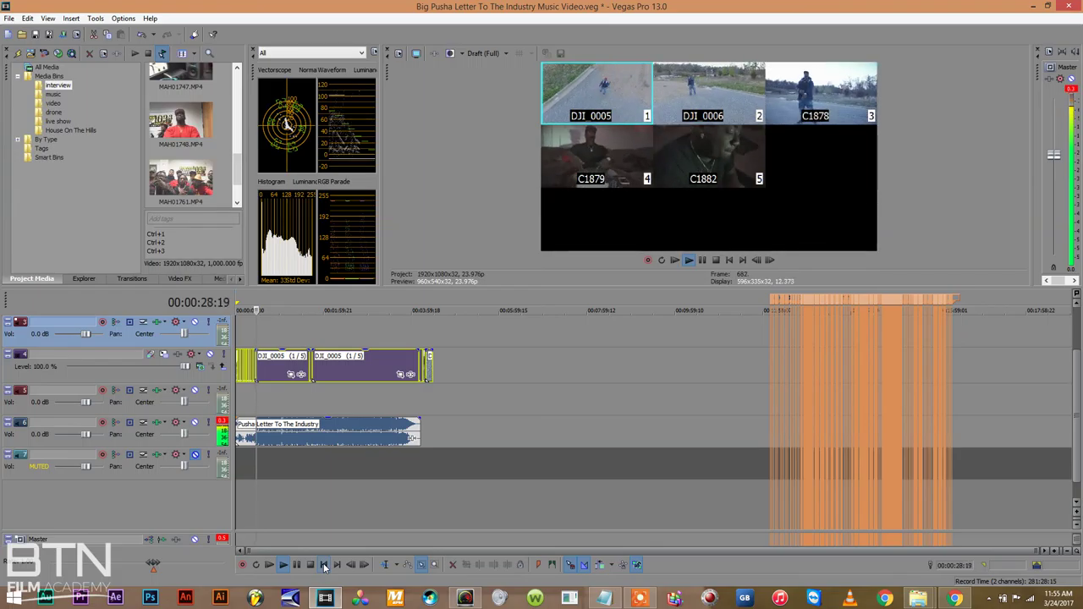
Cut live to cameras 2, 3, 4, 5, 2, 3 and 2 in turn between about 00:00:30 and 00:00:44
key(2)
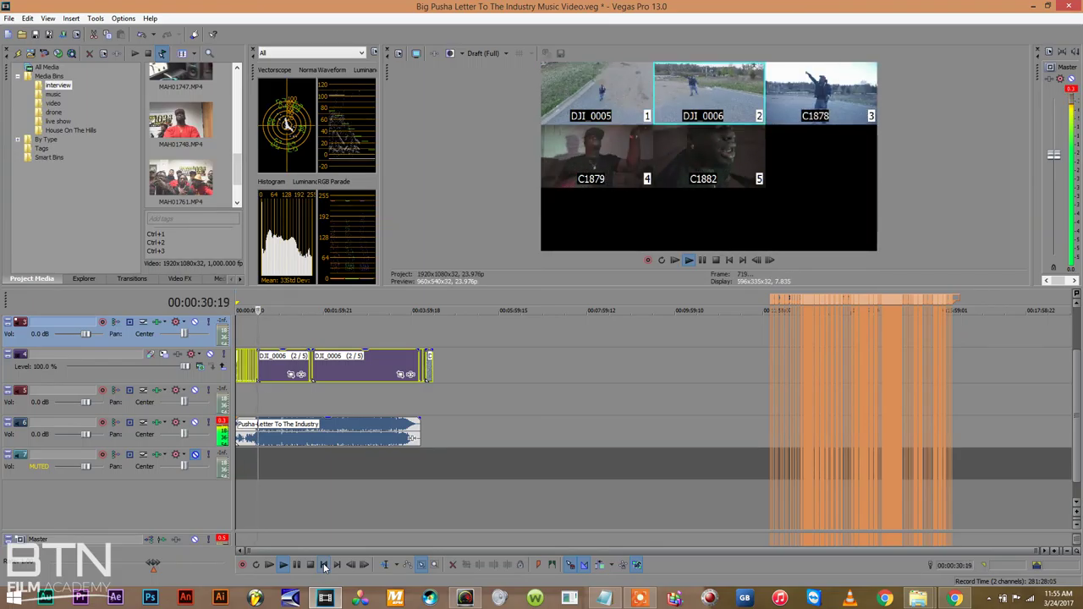
key(3)
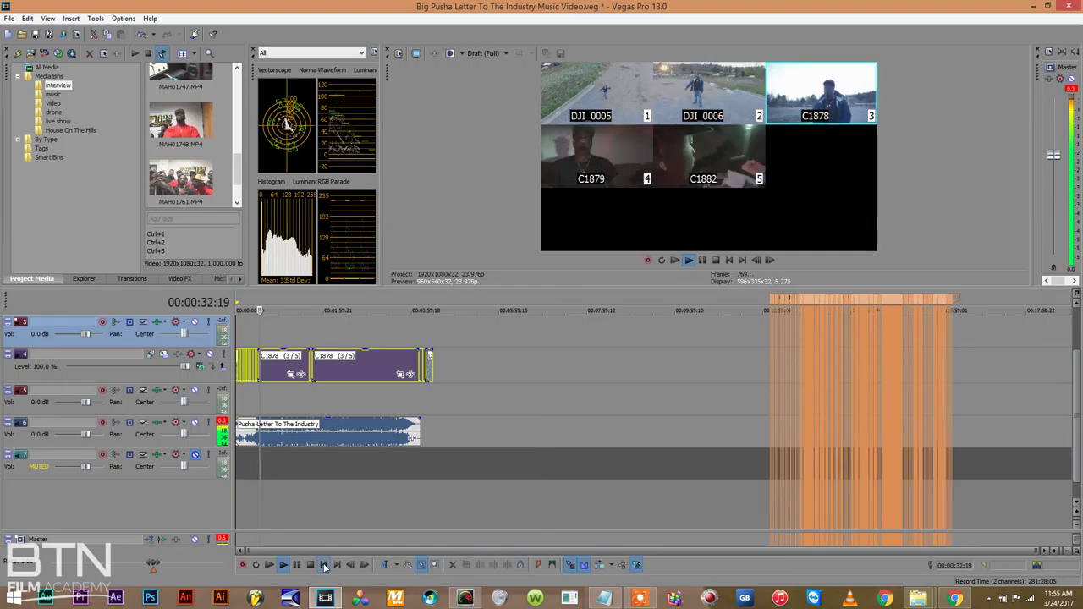
key(4)
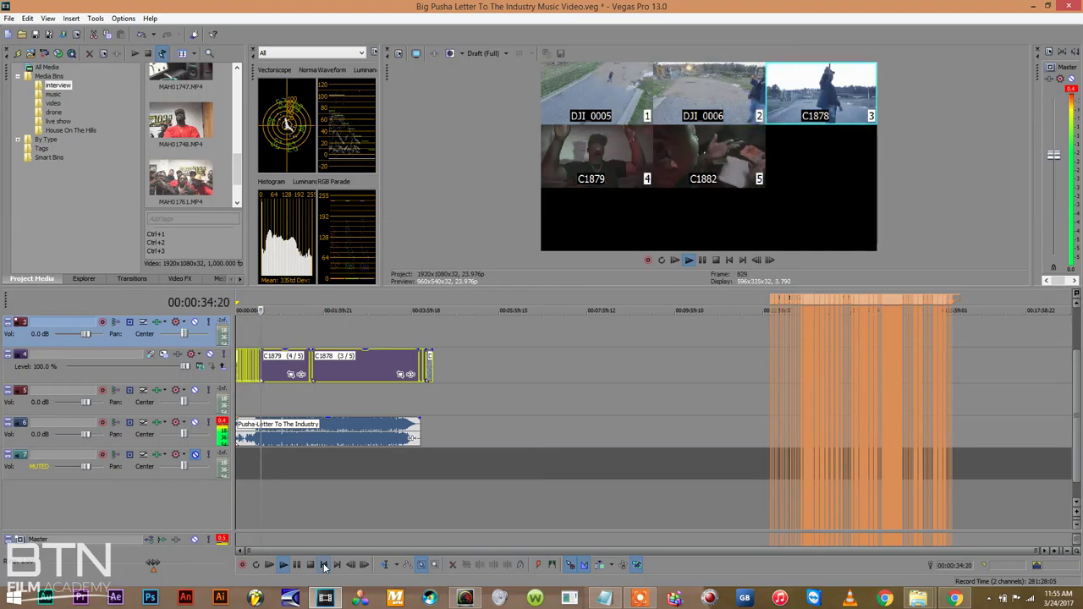
key(5)
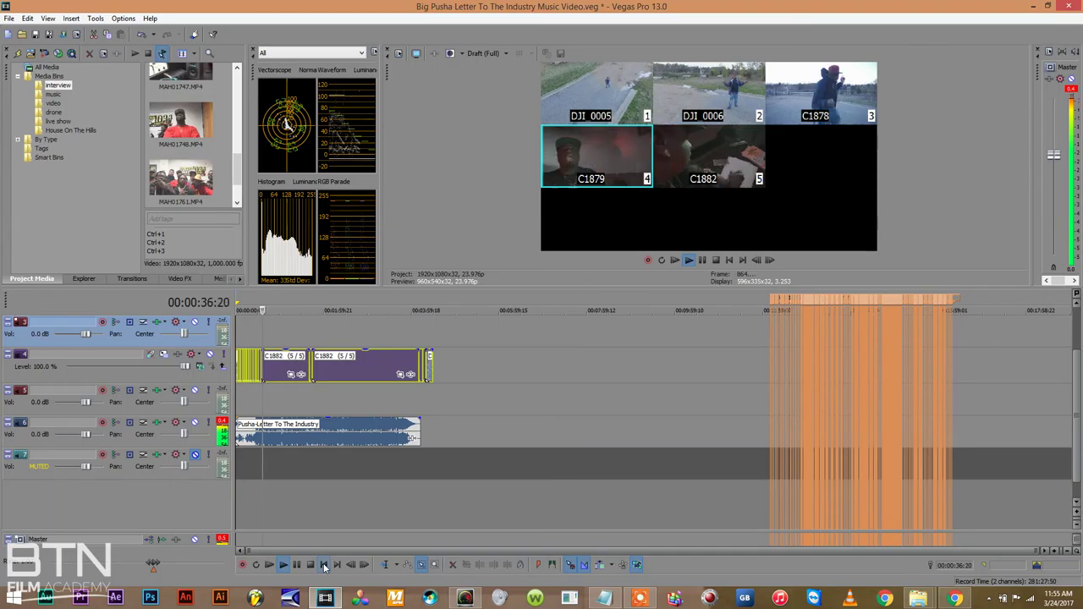
key(2)
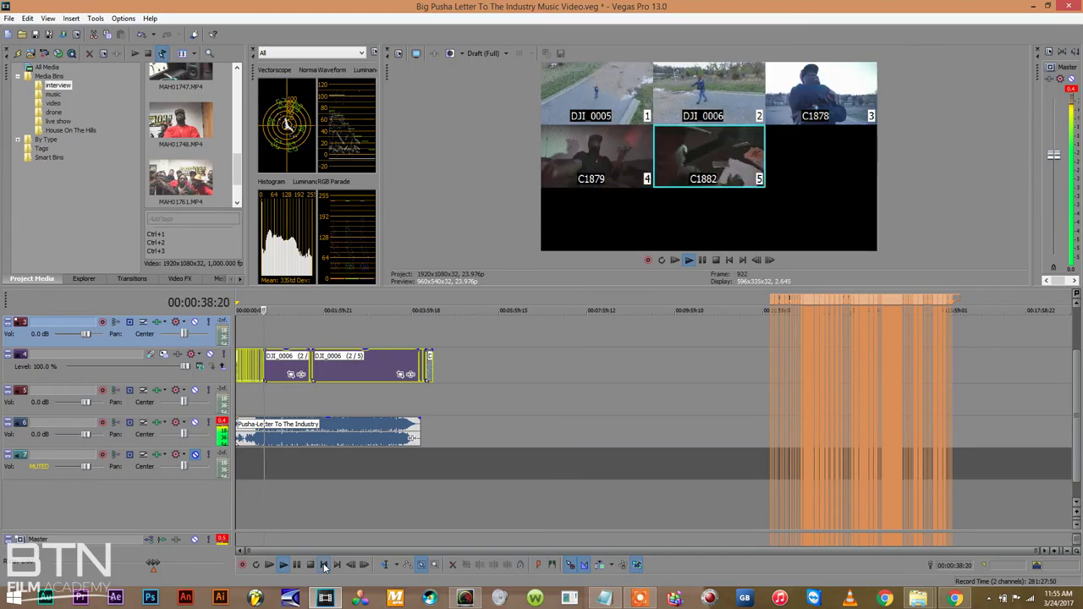
key(3)
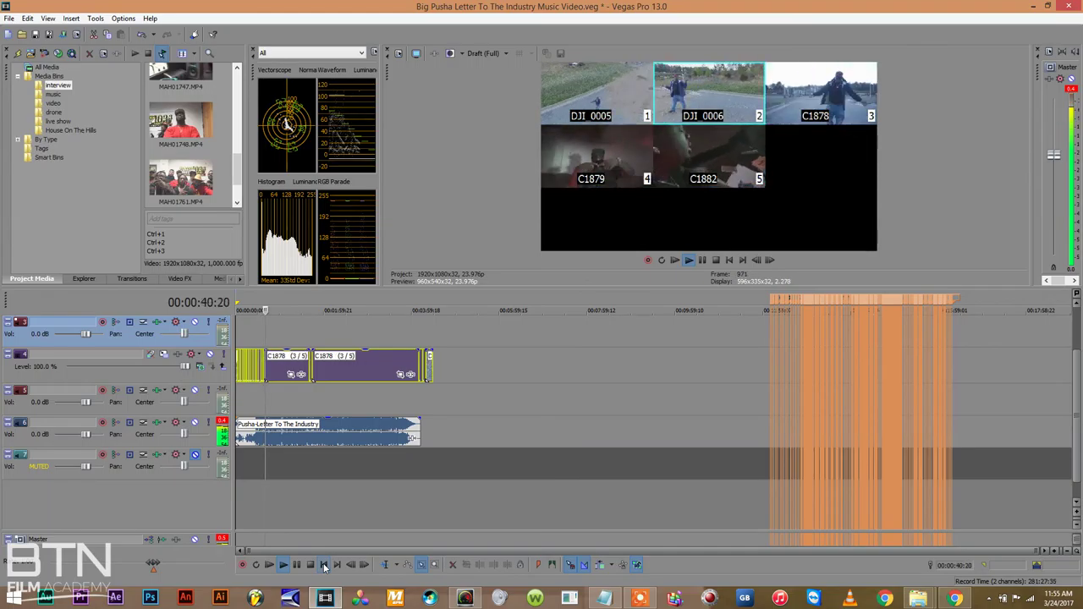
key(2)
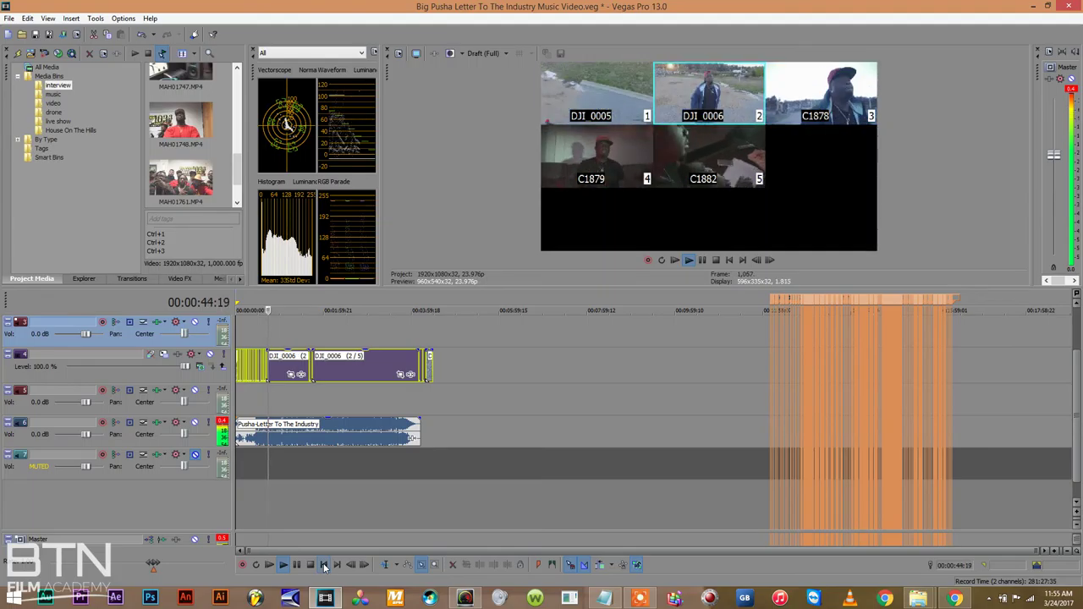
Cut live to cameras 3, 1, 4, 3, 2, 1, 5 and 4 in turn between about 00:00:46 and 00:01:04
key(3)
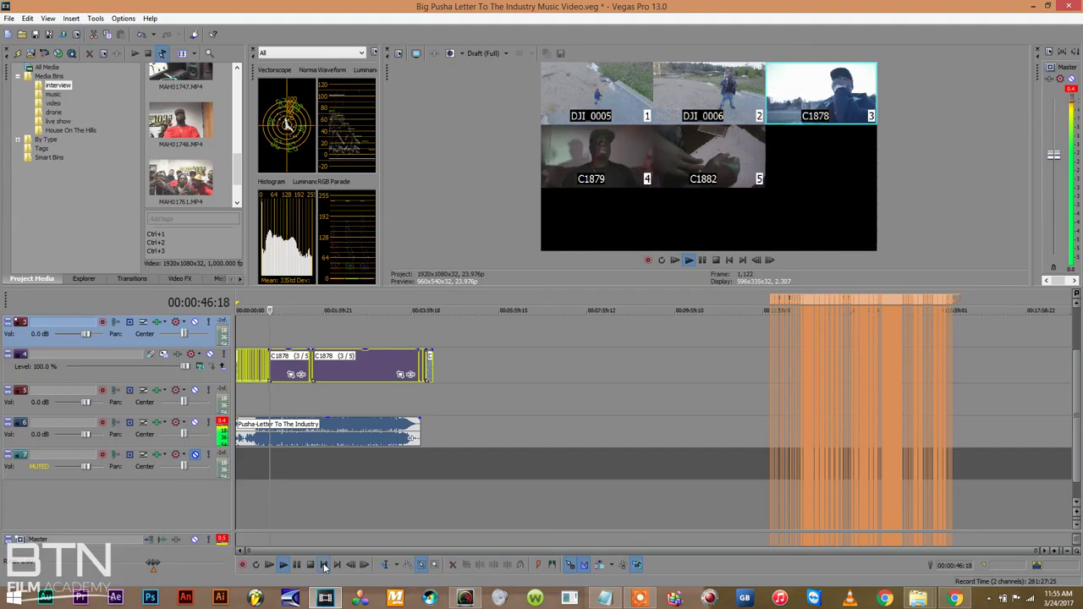
key(1)
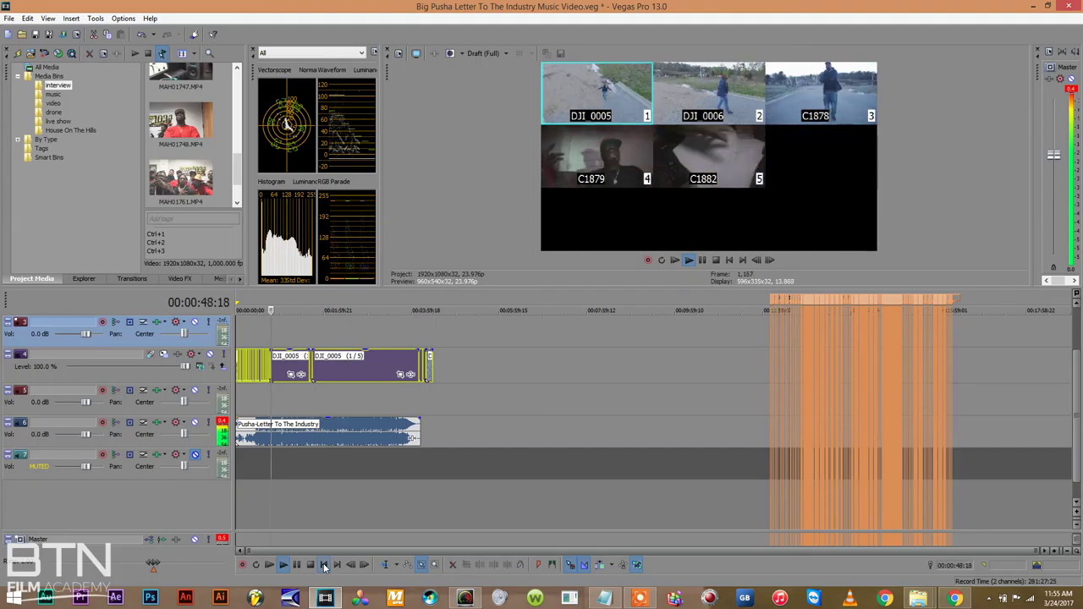
key(4)
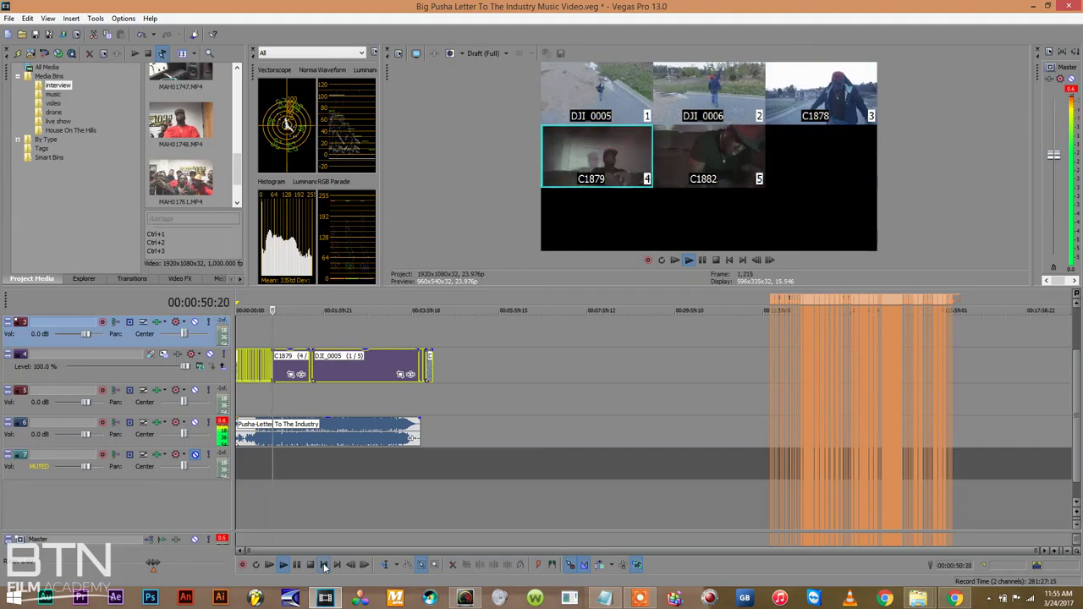
key(3)
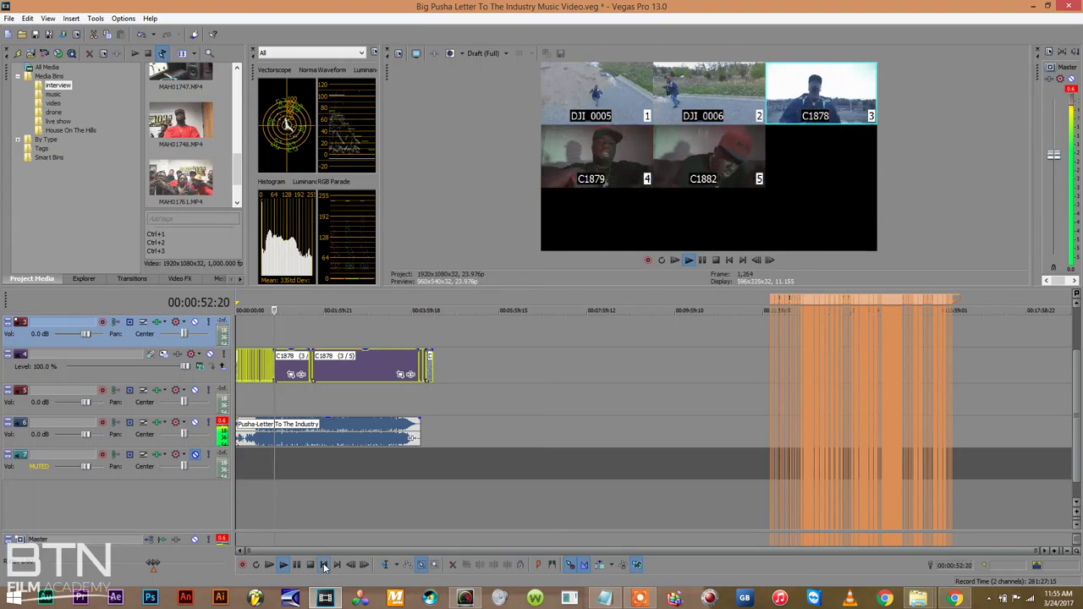
key(2)
key(1)
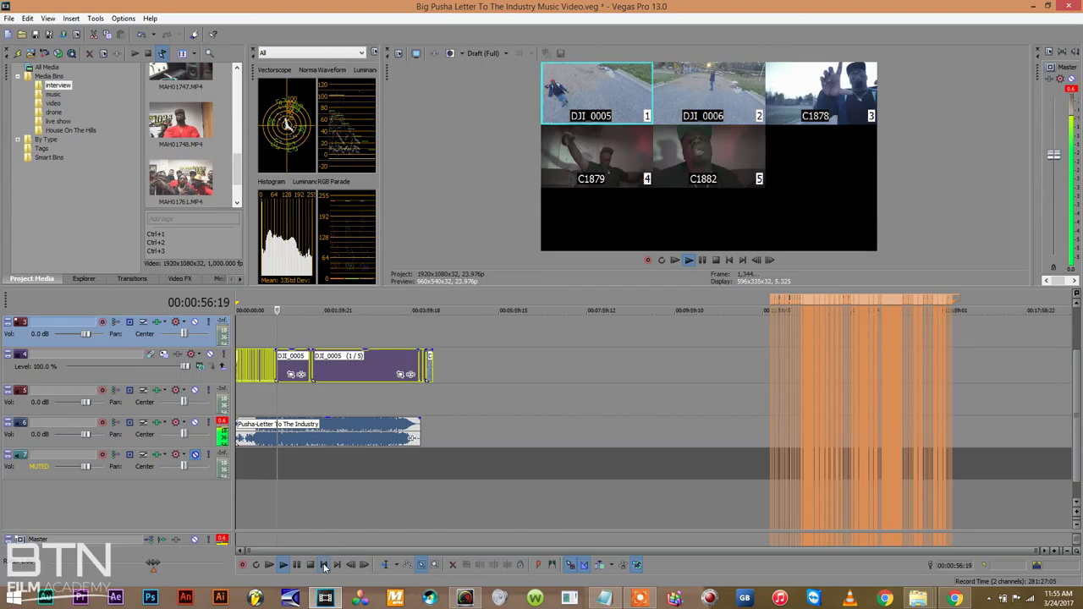
key(5)
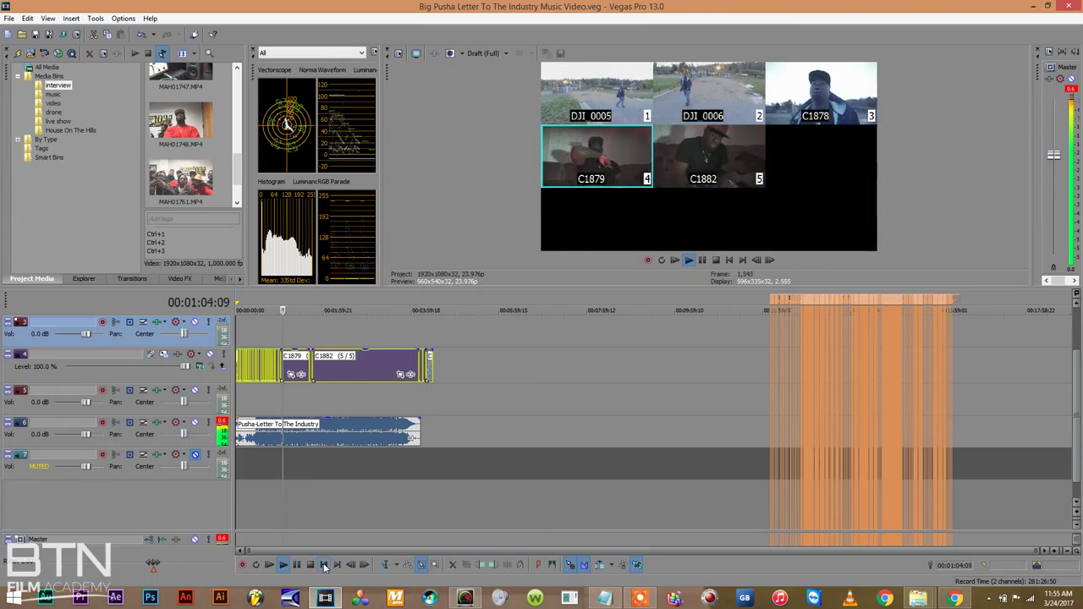
Cut live to cameras 3, 2, 1, 4, 5, 3, 2 and 1 in turn between about 00:01:05 and 00:01:18
key(3)
key(2)
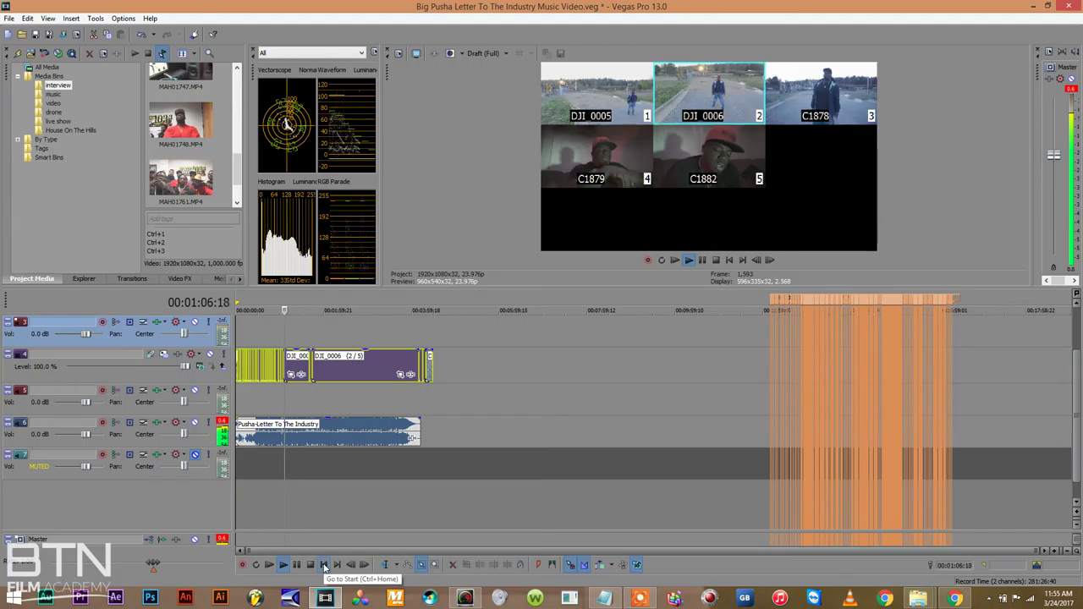
key(1)
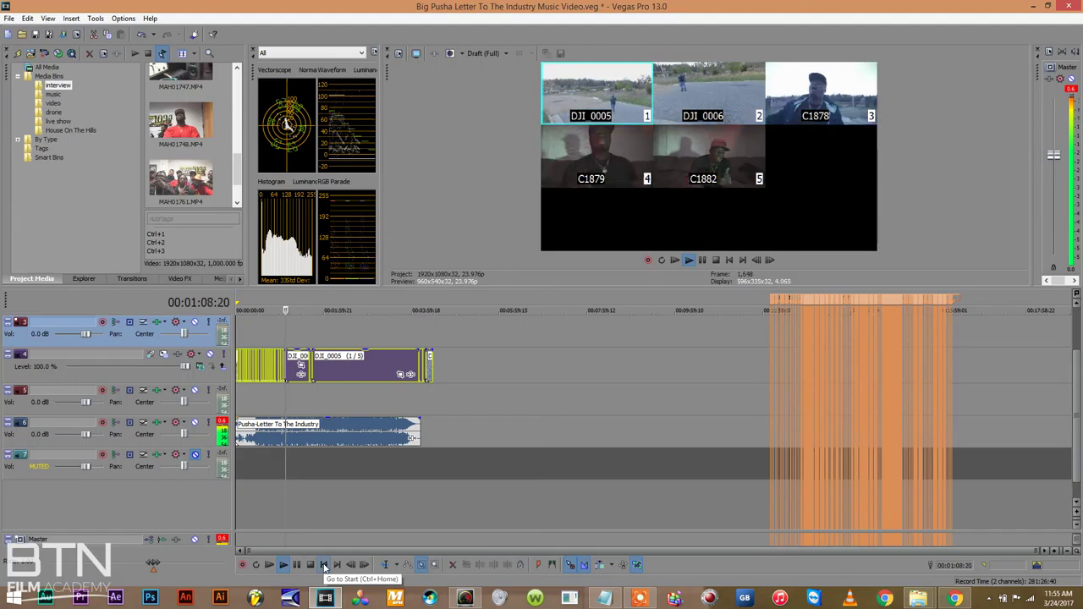
key(4)
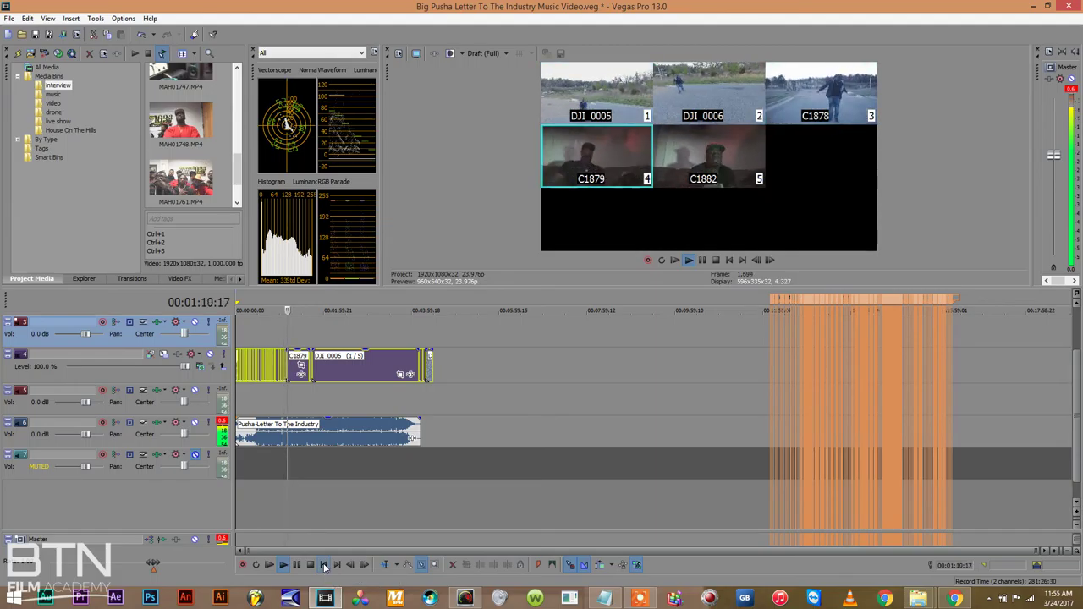
key(5)
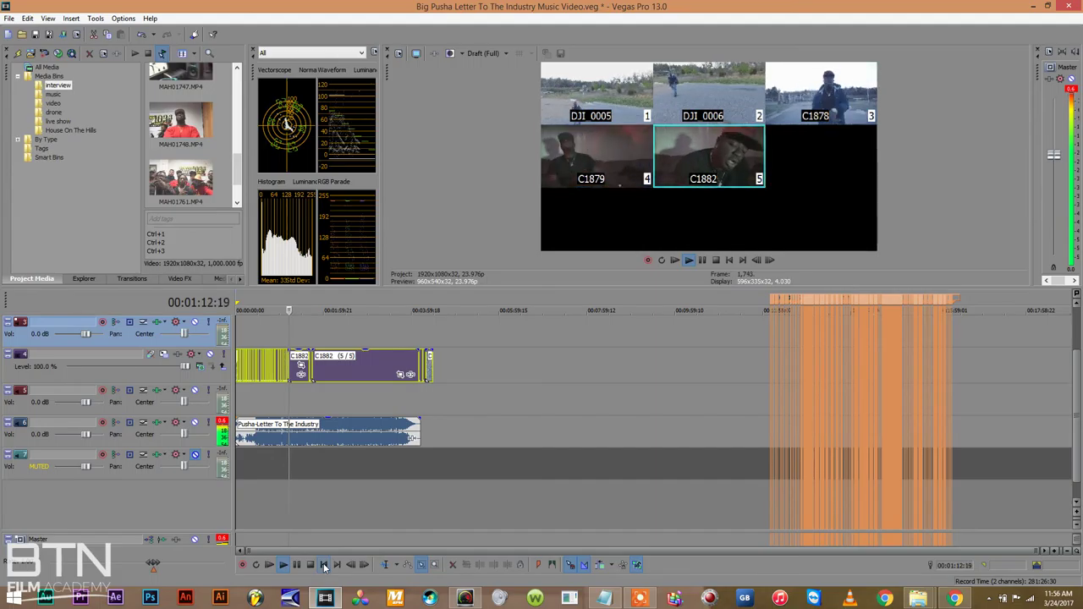
key(3)
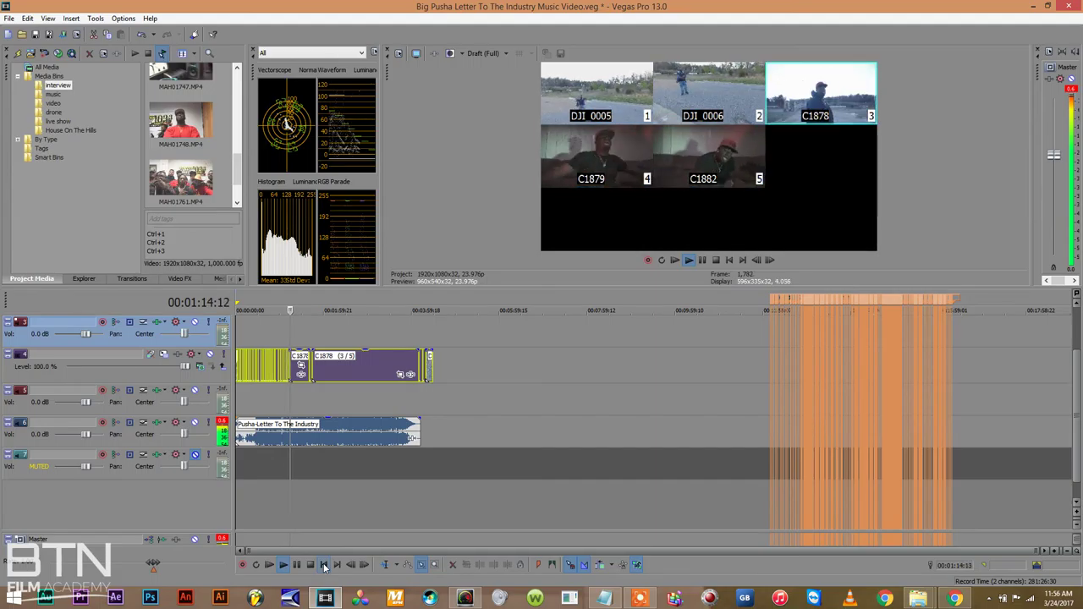
key(2)
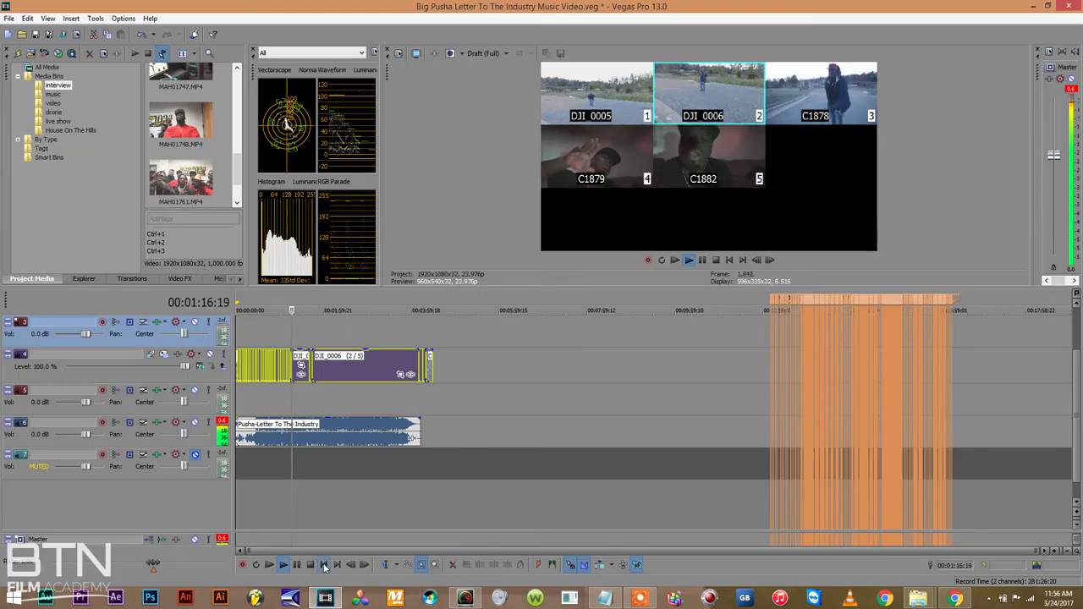
key(1)
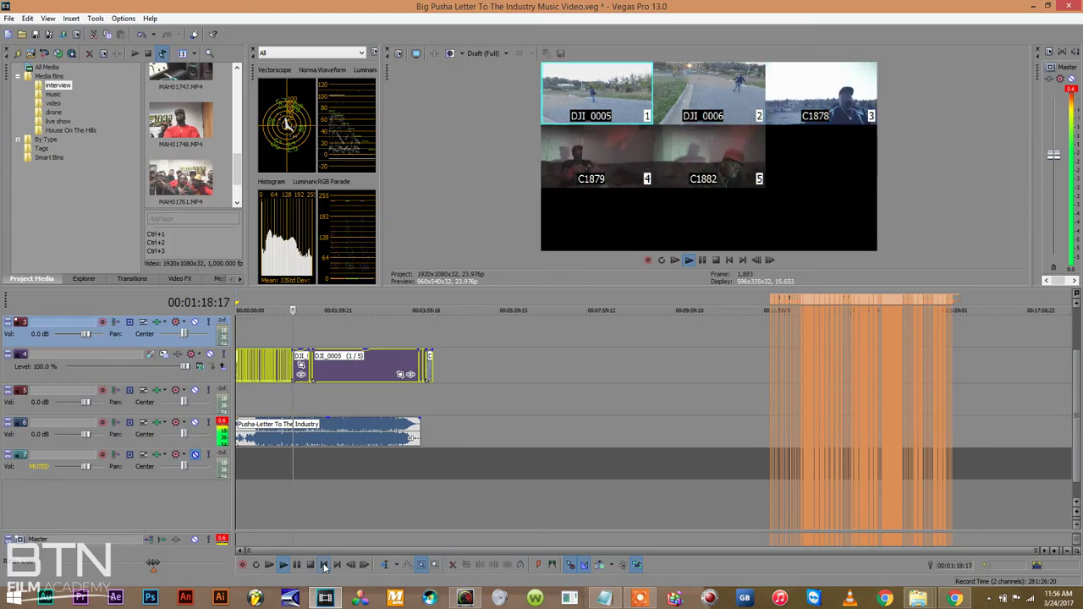
Cut live to cameras 3, 5, 4, 3, 2, 5 and 4 in turn between about 00:01:19 and 00:01:38
key(3)
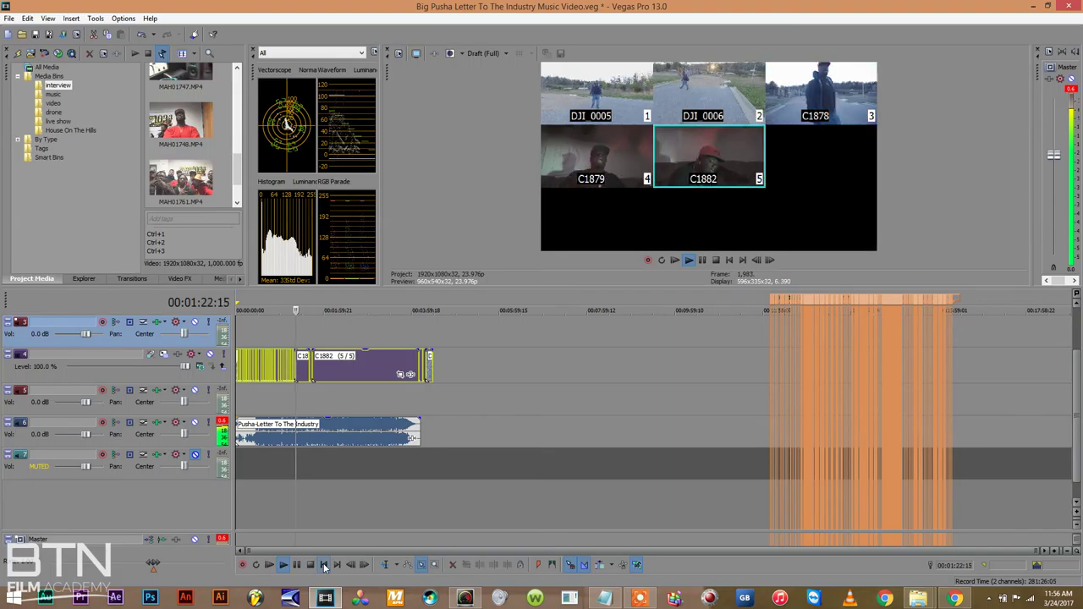
key(5)
key(4)
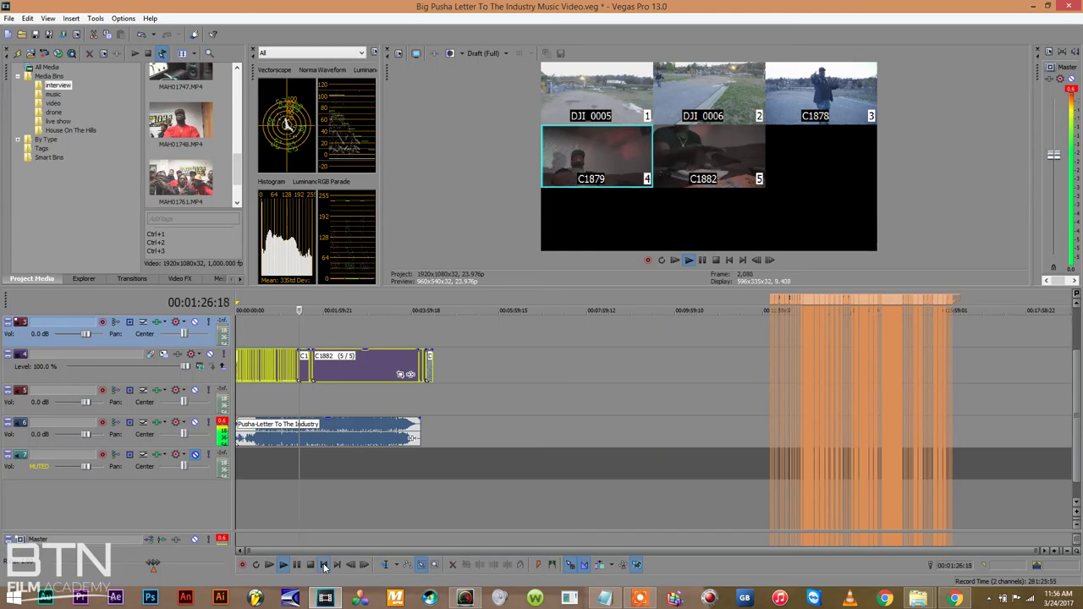
key(3)
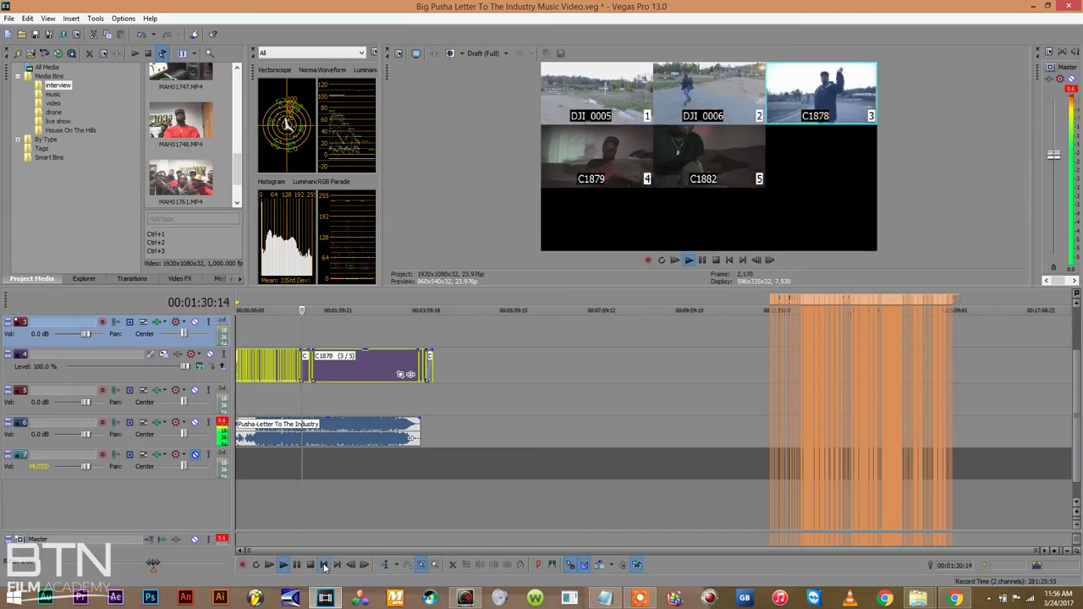
key(2)
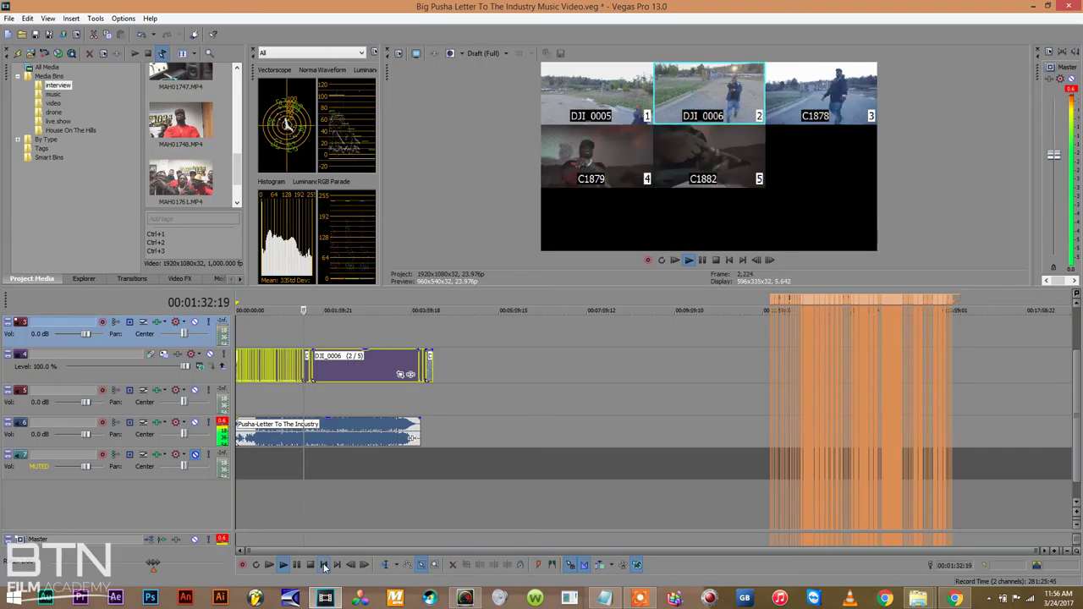
key(5)
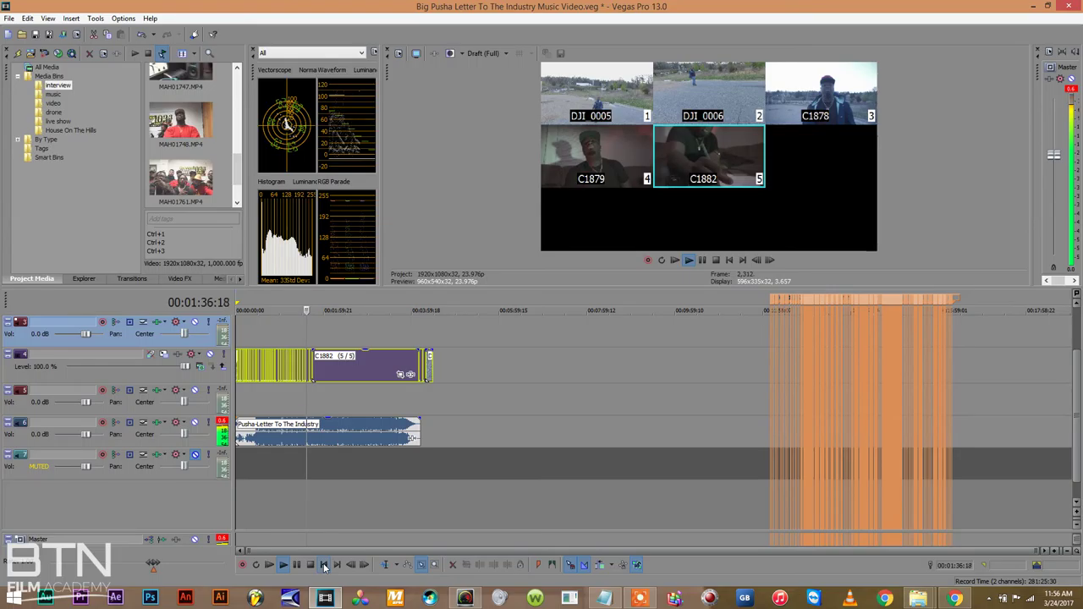
key(4)
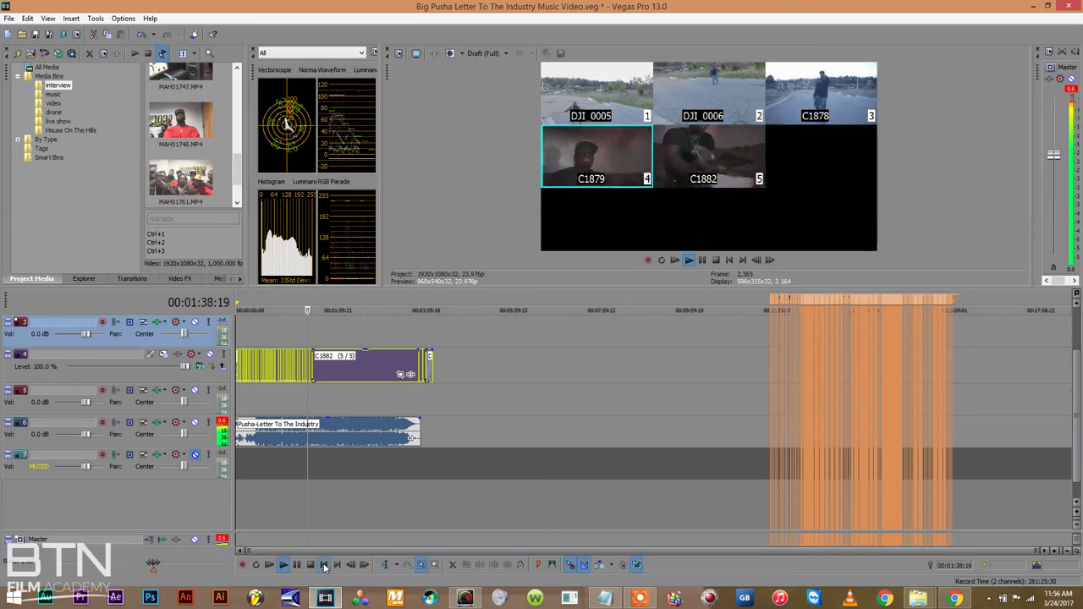
Cut live to cameras 3, 1, 2, 3, 4, 5, 1 and 2 in turn between about 00:01:39 and 00:02:02
key(3)
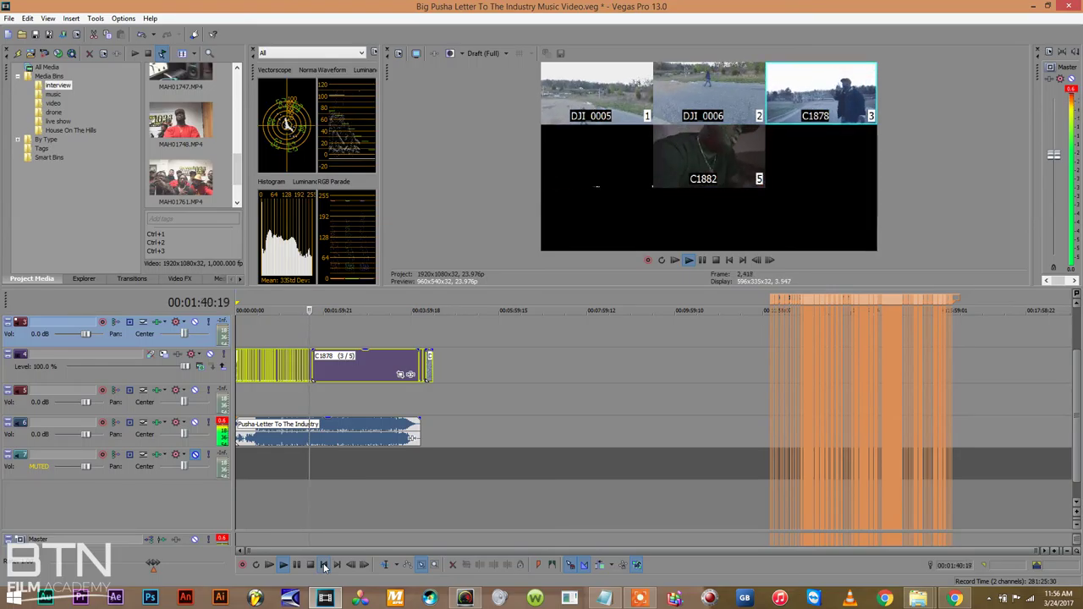
key(1)
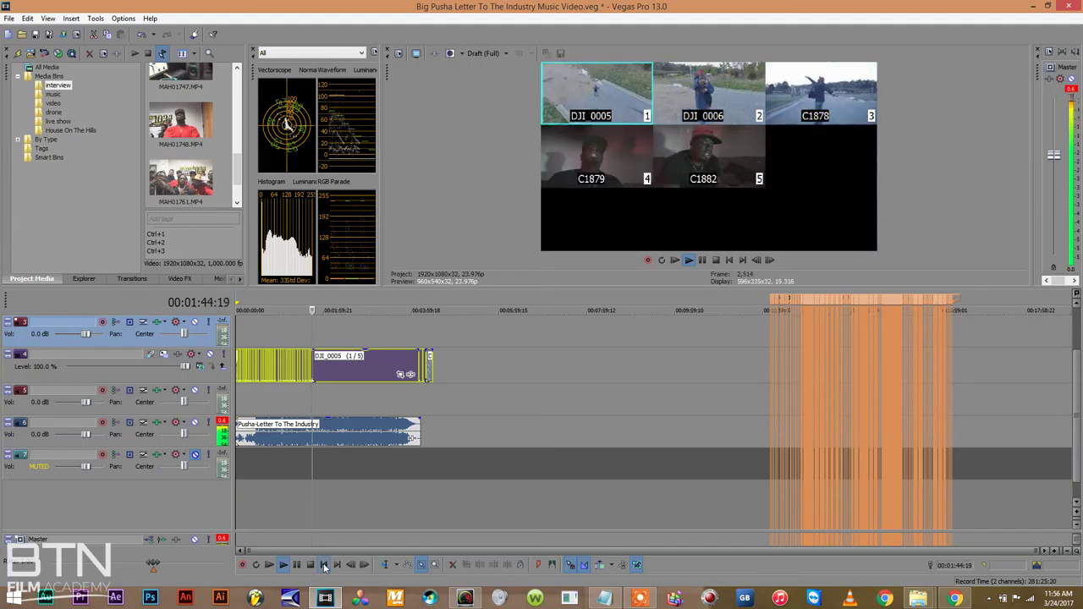
key(2)
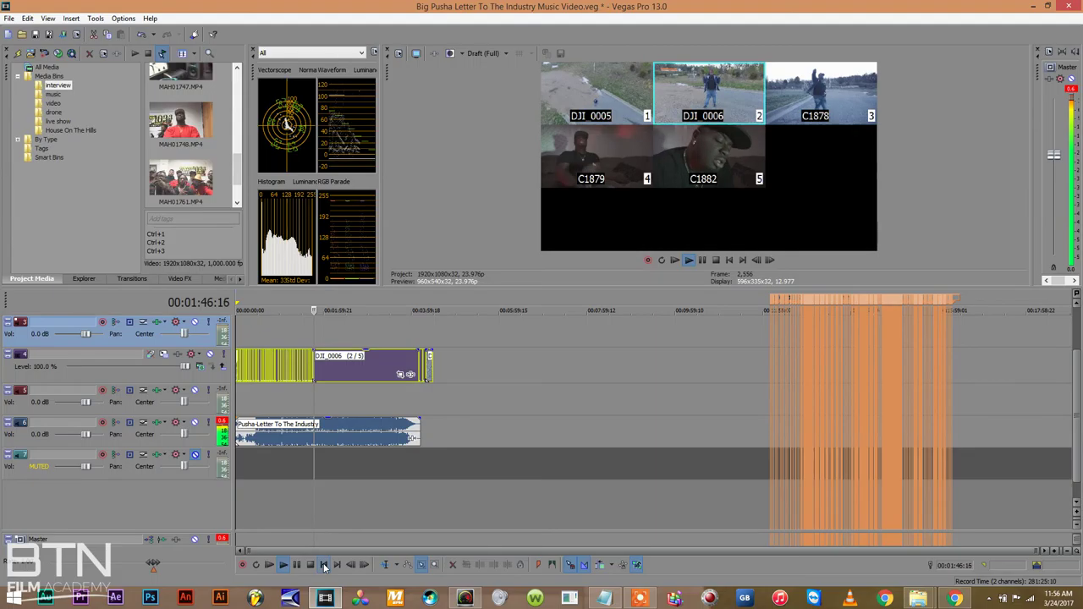
key(3)
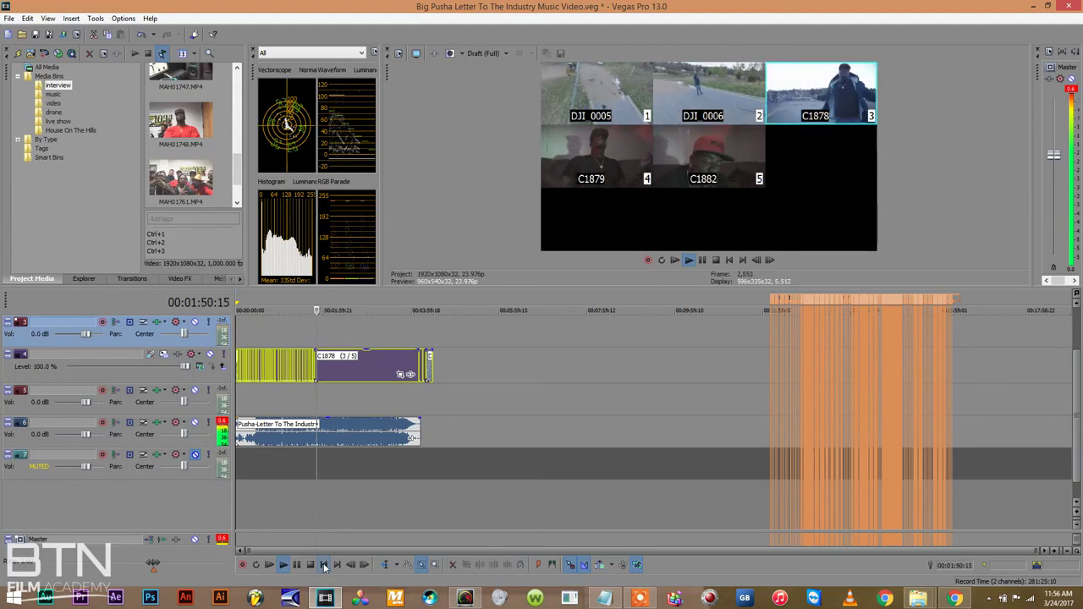
key(4)
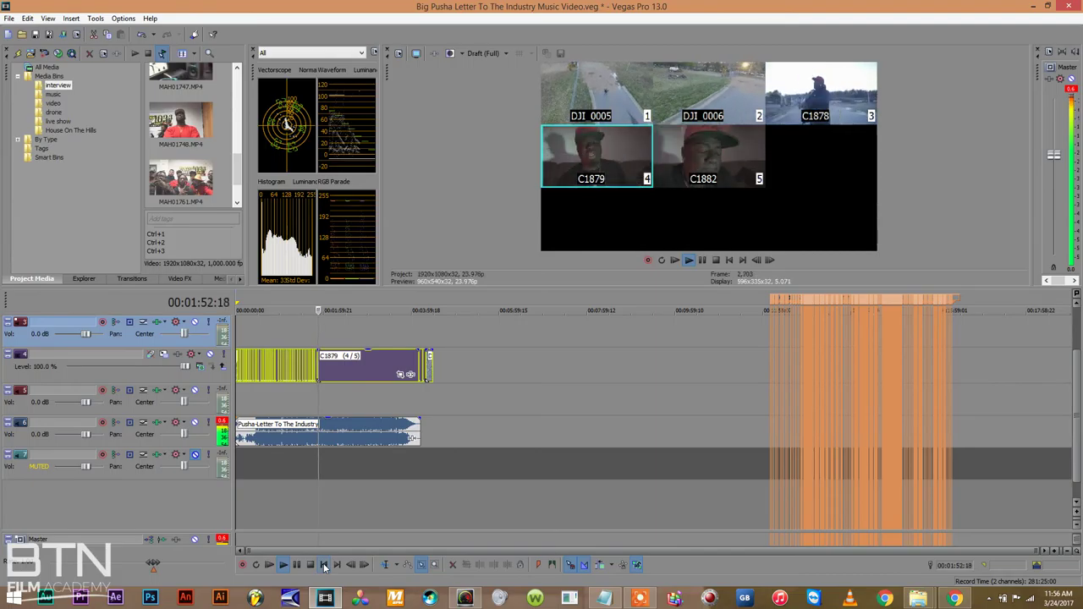
key(5)
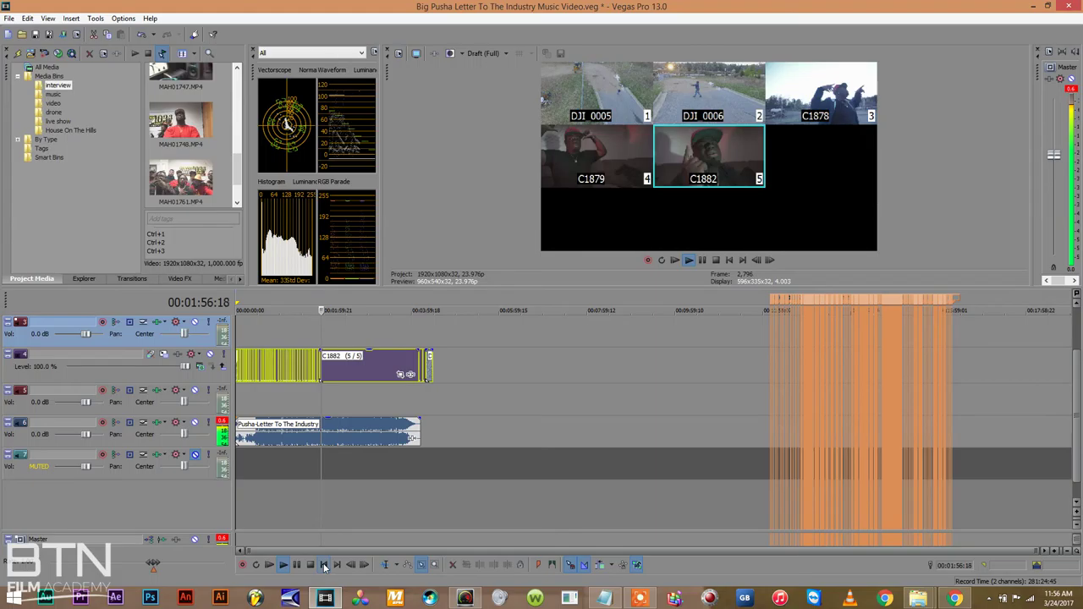
key(1)
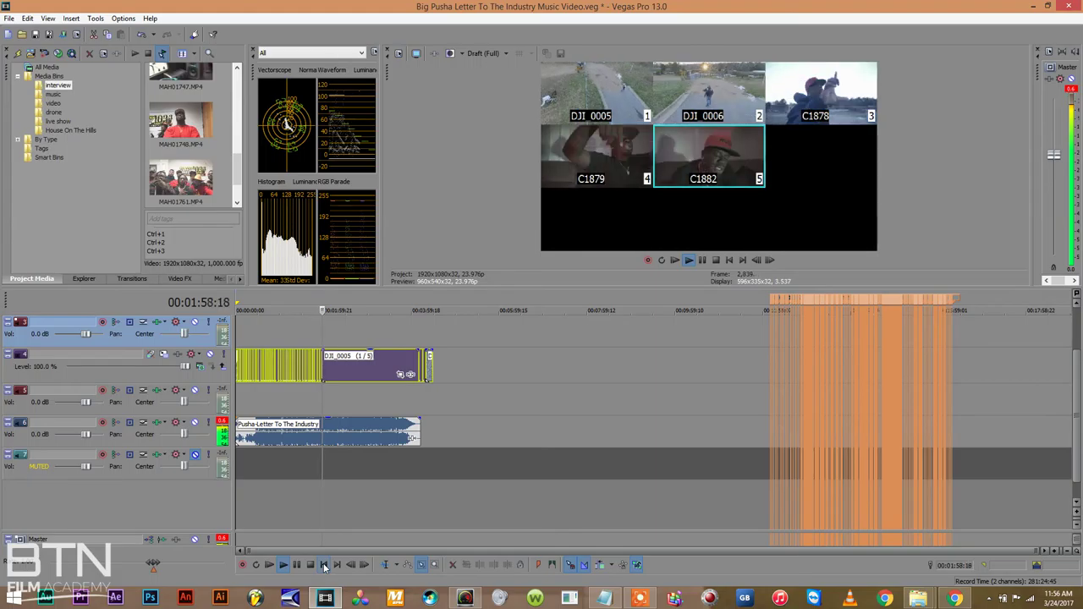
key(2)
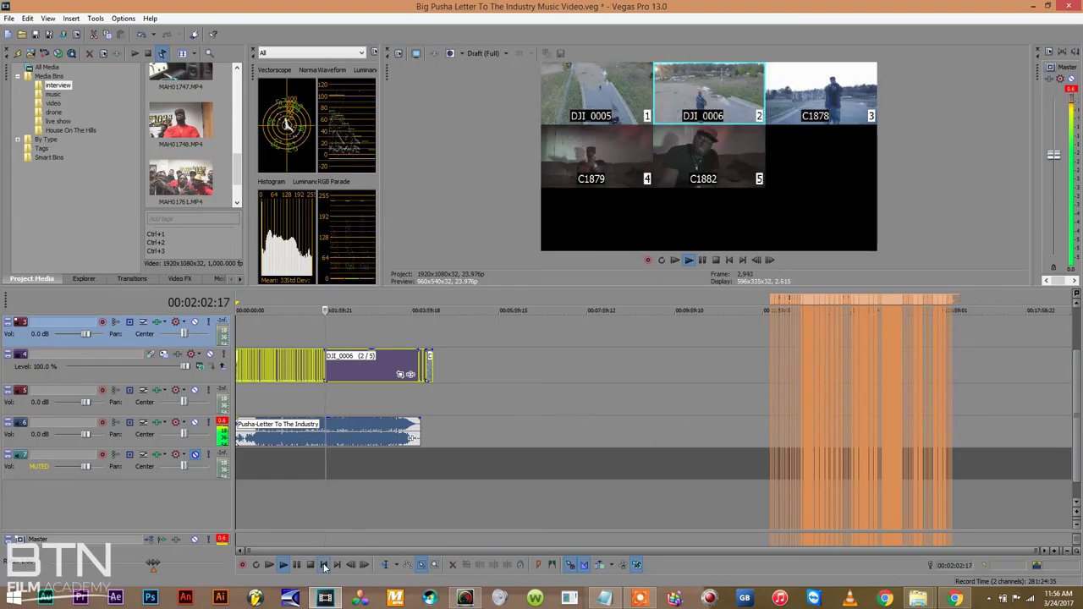
Cut live to cameras 3, 4, 5, 4, 3, 1, 3 and 5 in turn between about 00:02:03 and 00:02:26
key(3)
key(4)
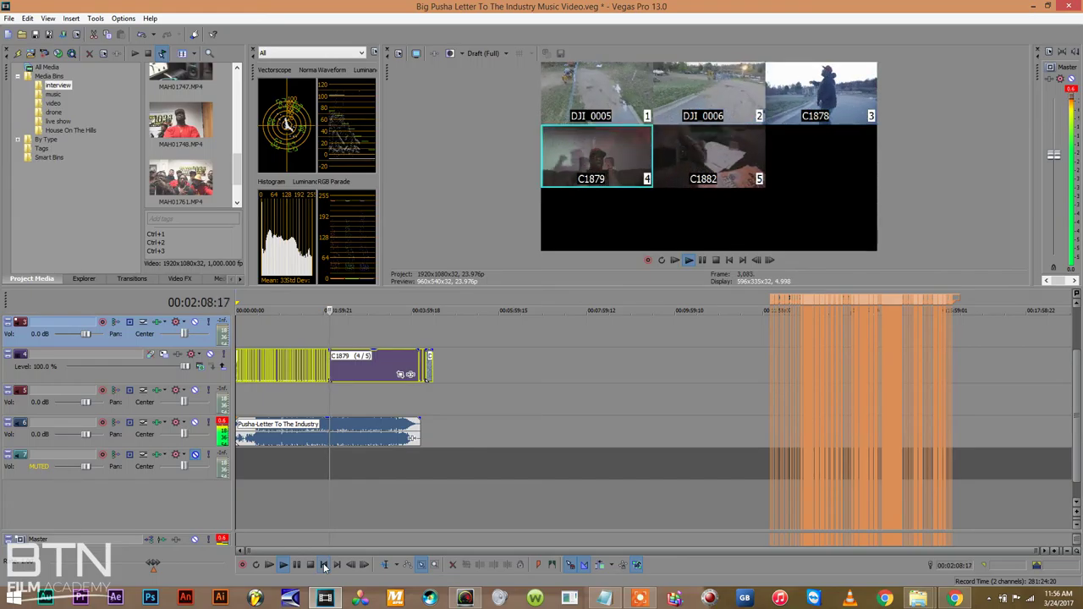
key(5)
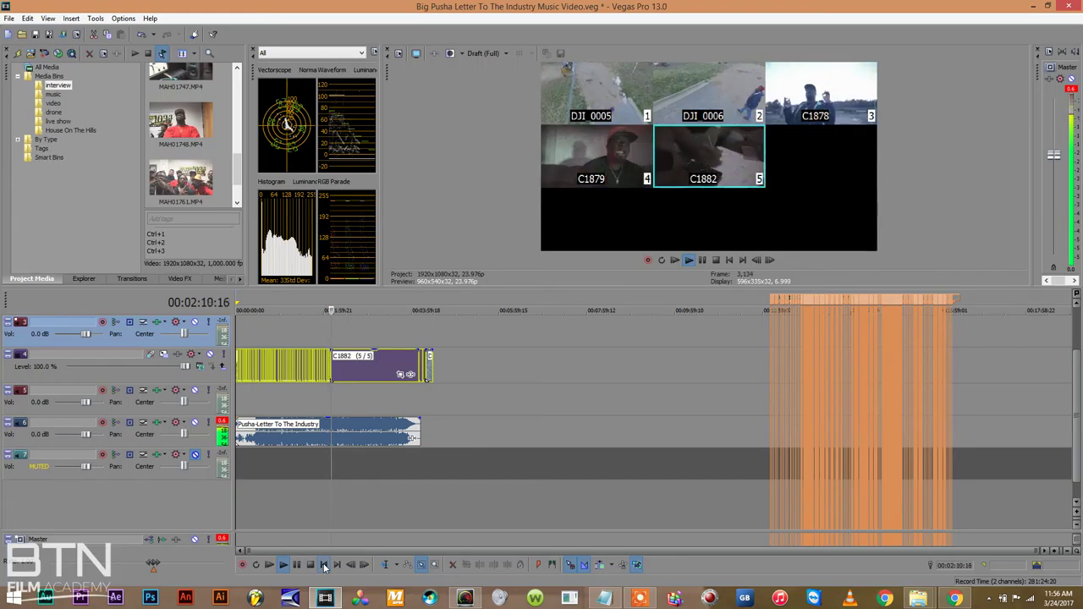
key(4)
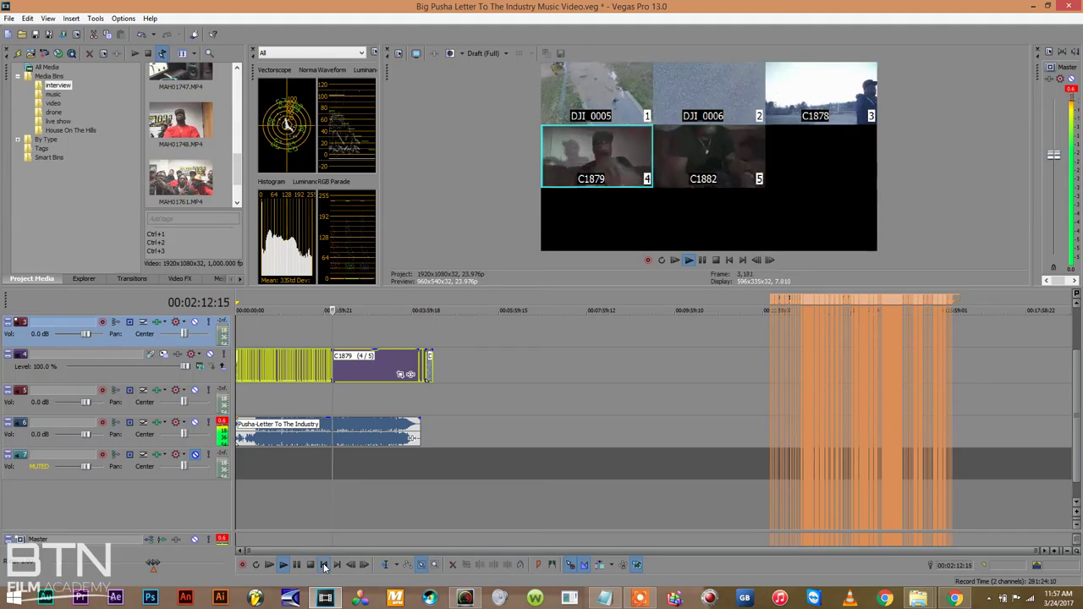
key(3)
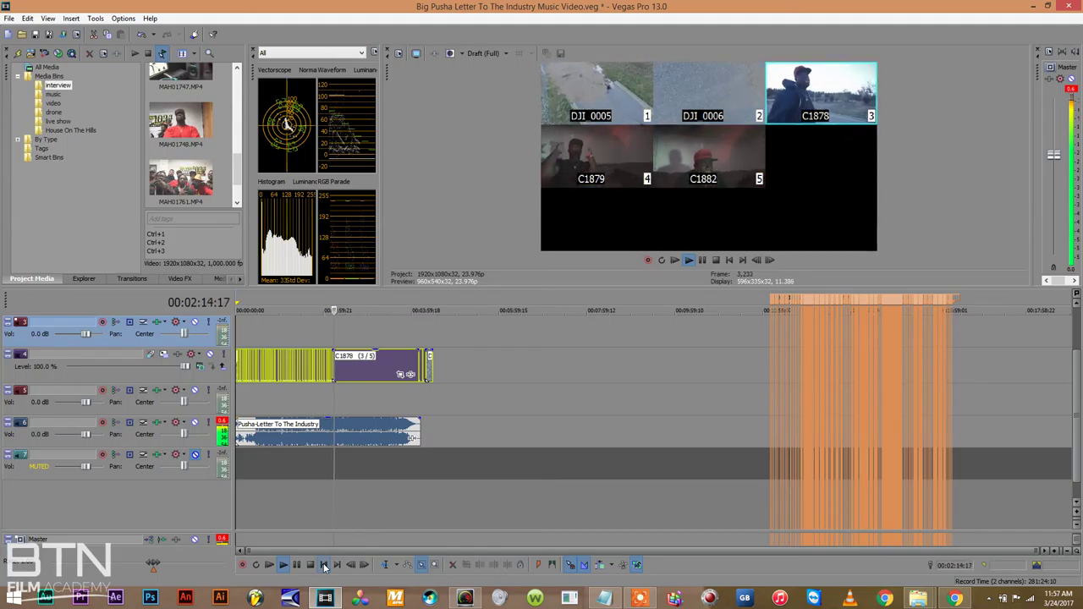
key(1)
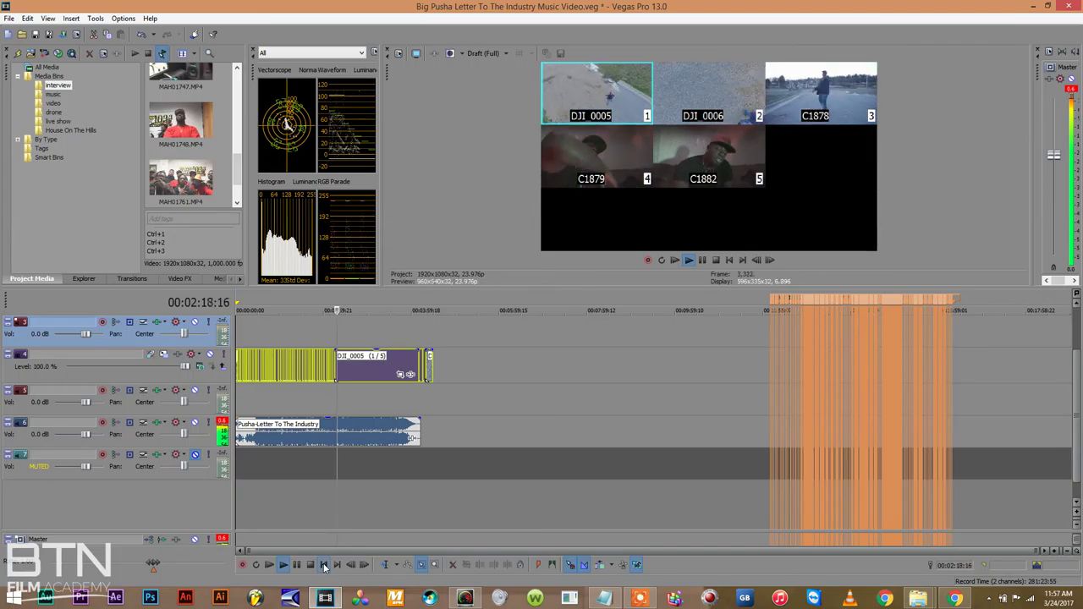
key(3)
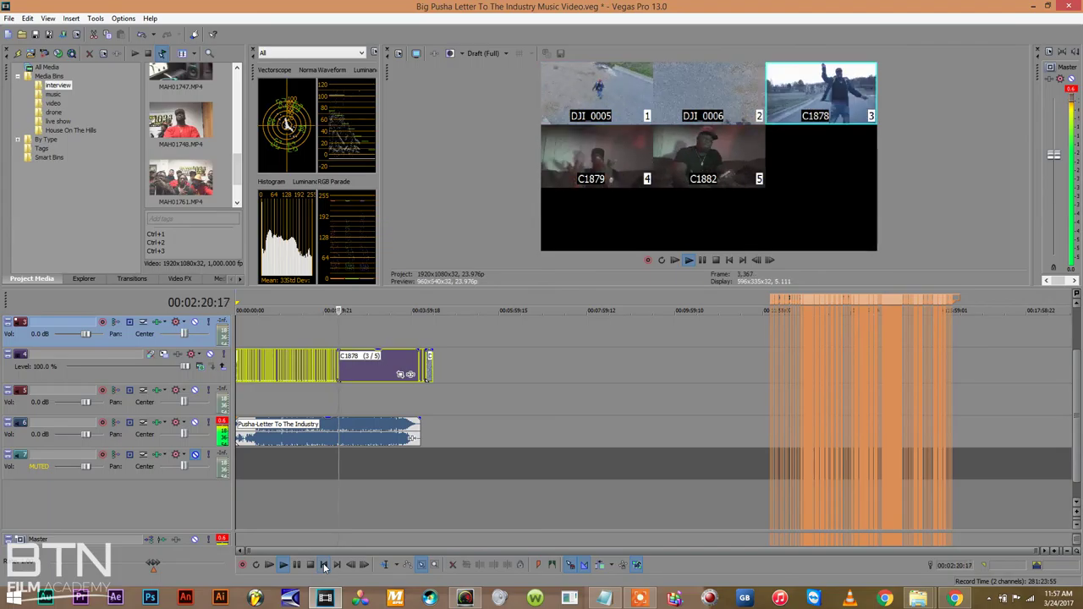
key(5)
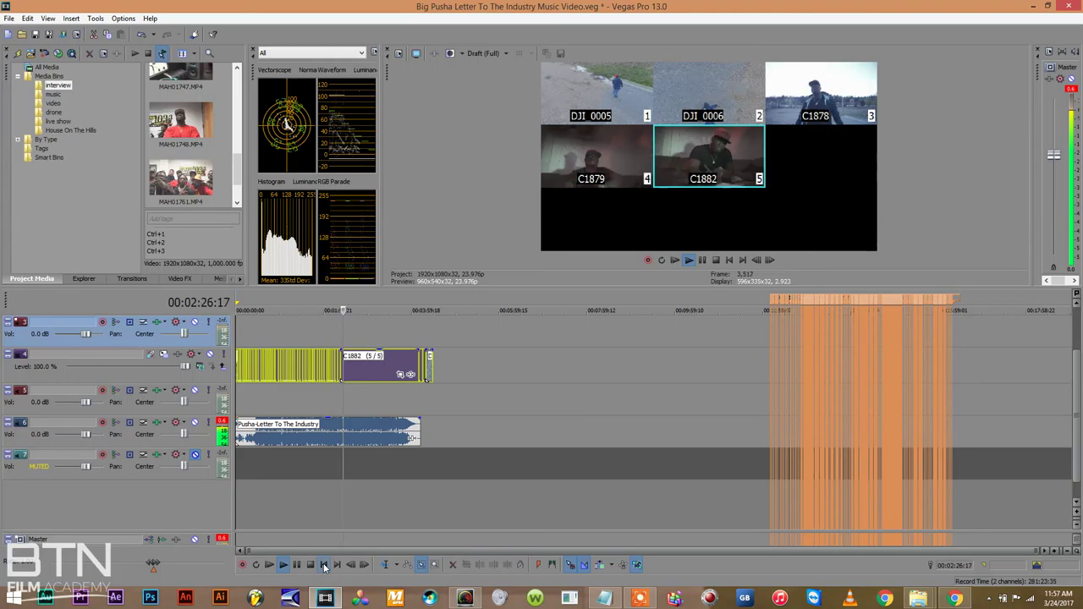
Cut live to cameras 4, 2, 3, 1, 3, 2, 4 and 2 in turn between about 00:02:27 and 00:02:48
key(4)
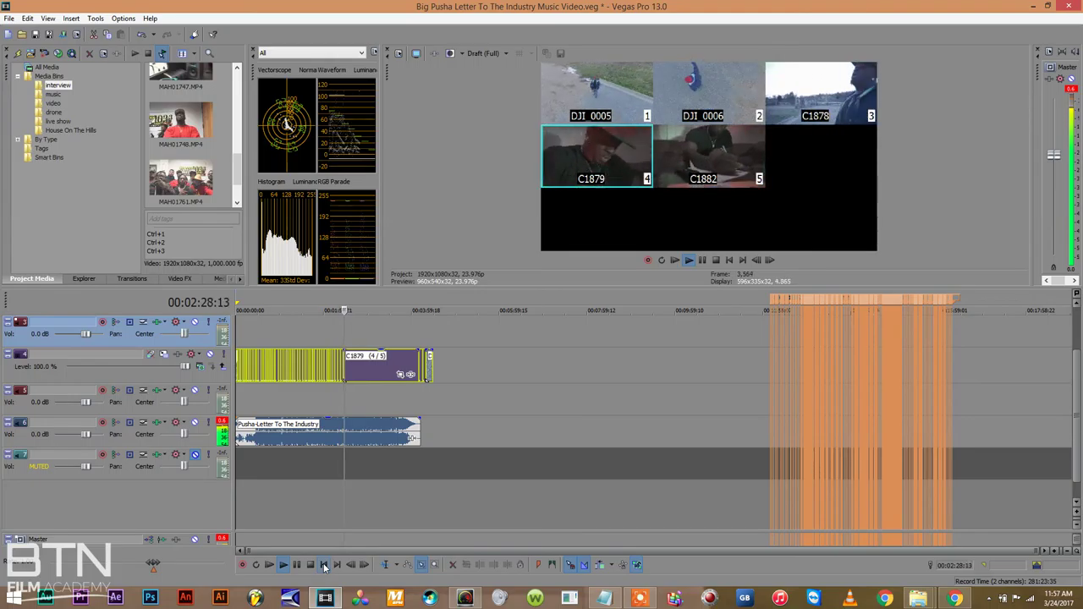
key(2)
key(3)
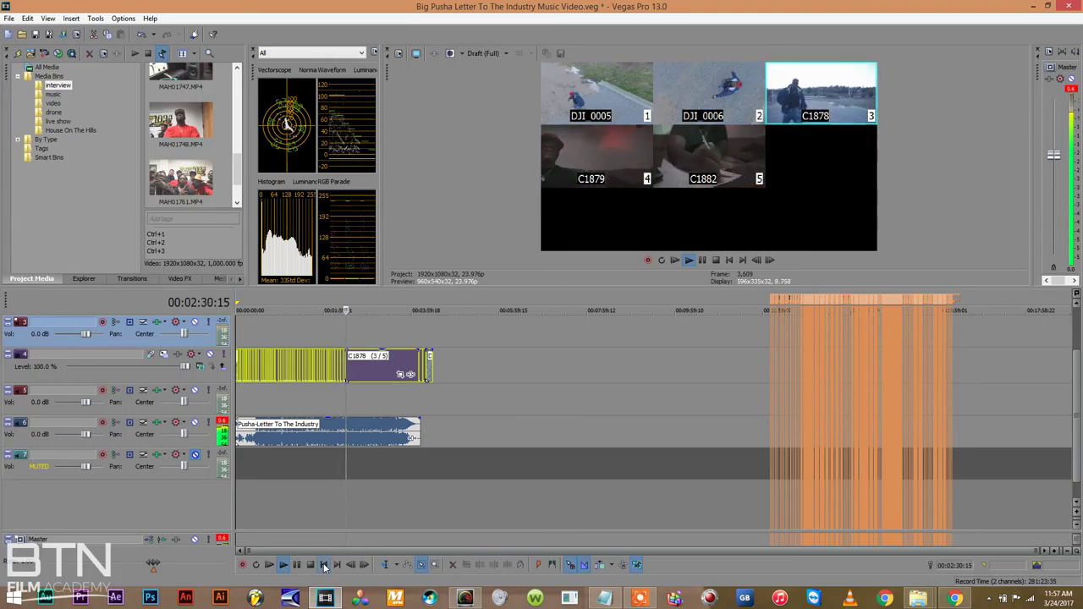
key(1)
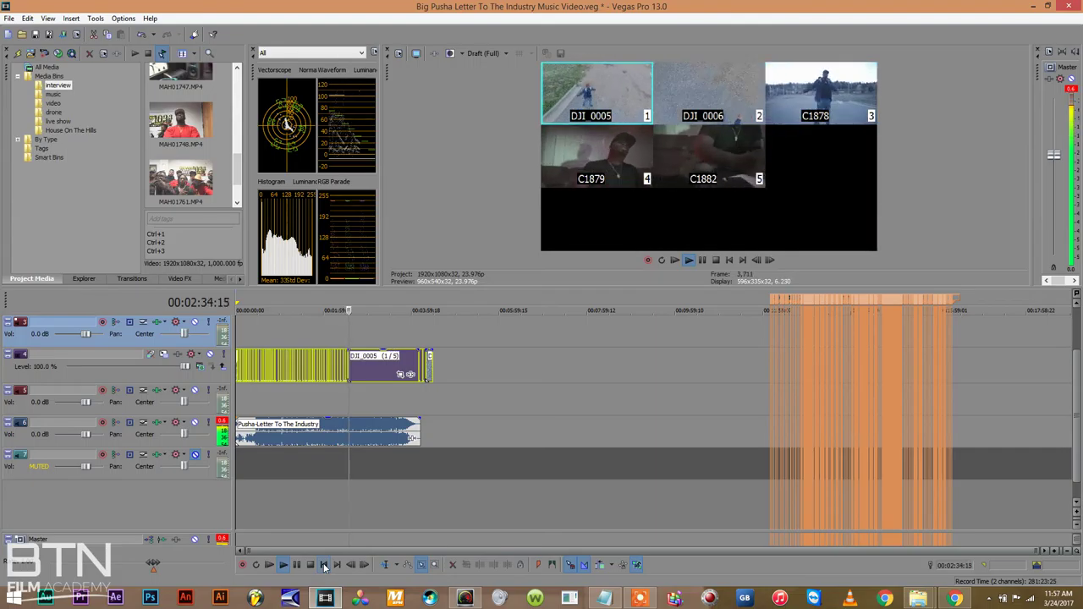
key(3)
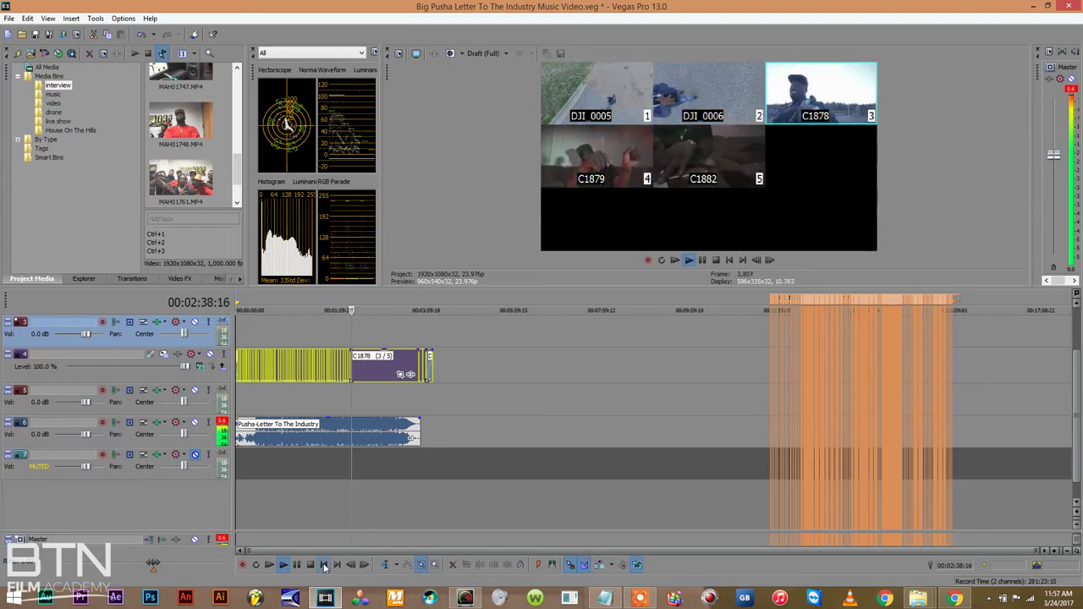
key(2)
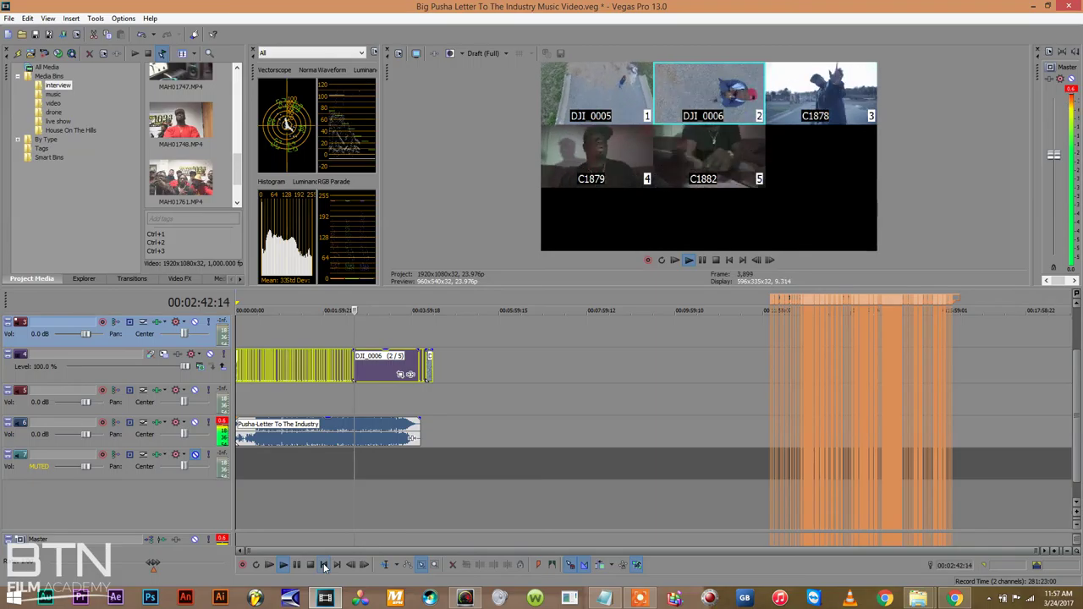
key(4)
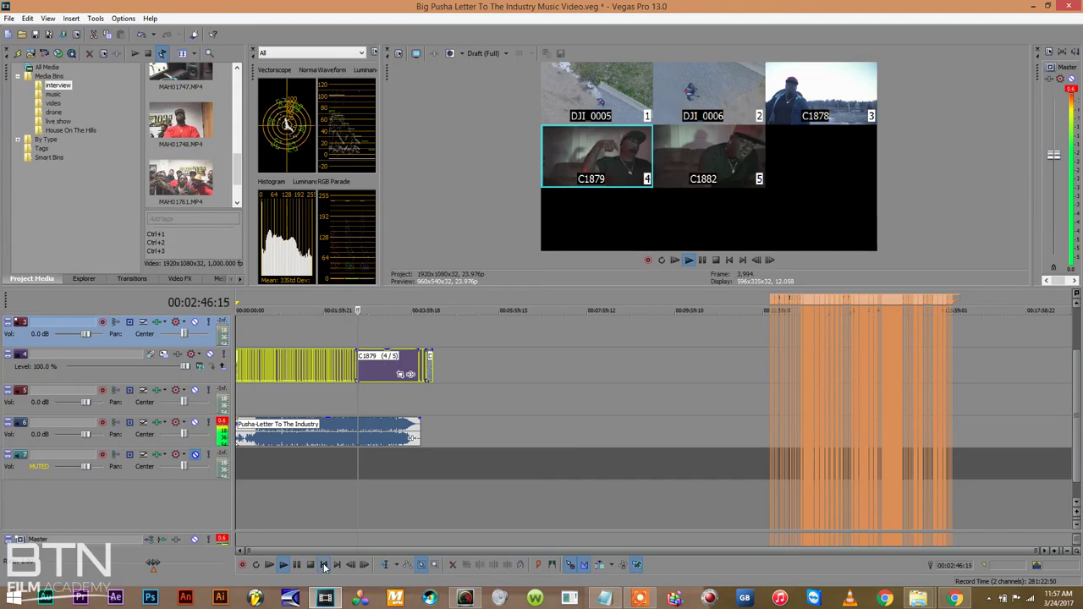
key(2)
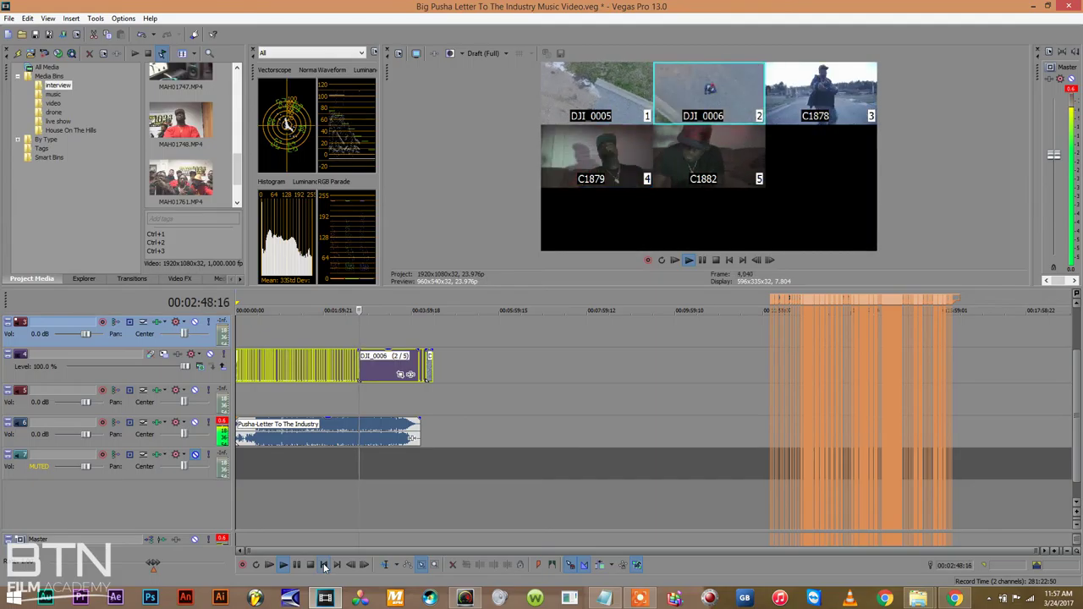
Cut live to cameras 3, 1, 3, 1, 2, 3 and 1 in turn between about 00:02:49 and 00:03:14
key(3)
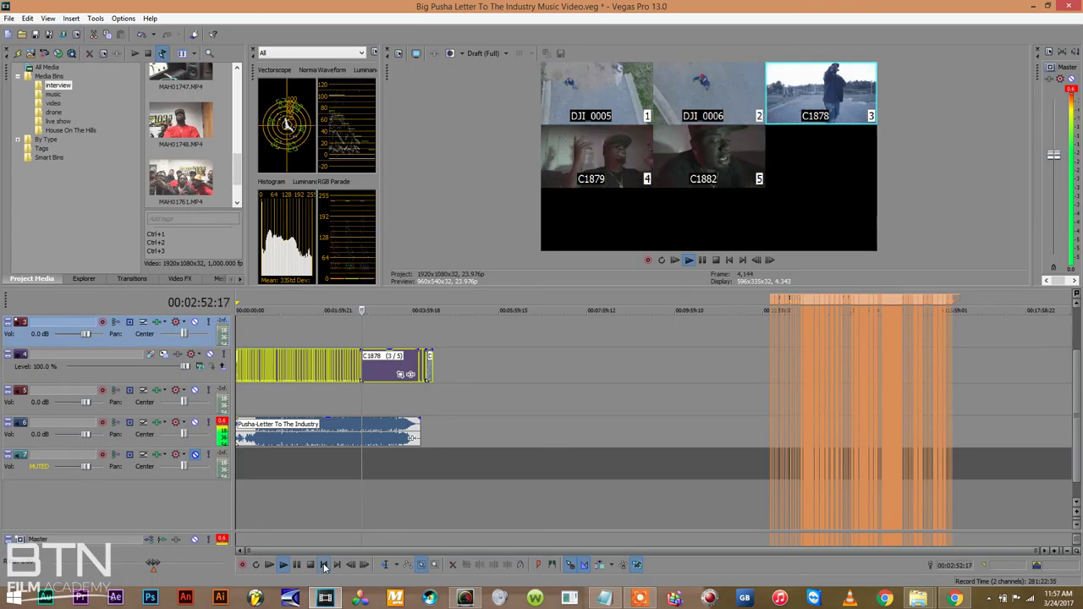
key(1)
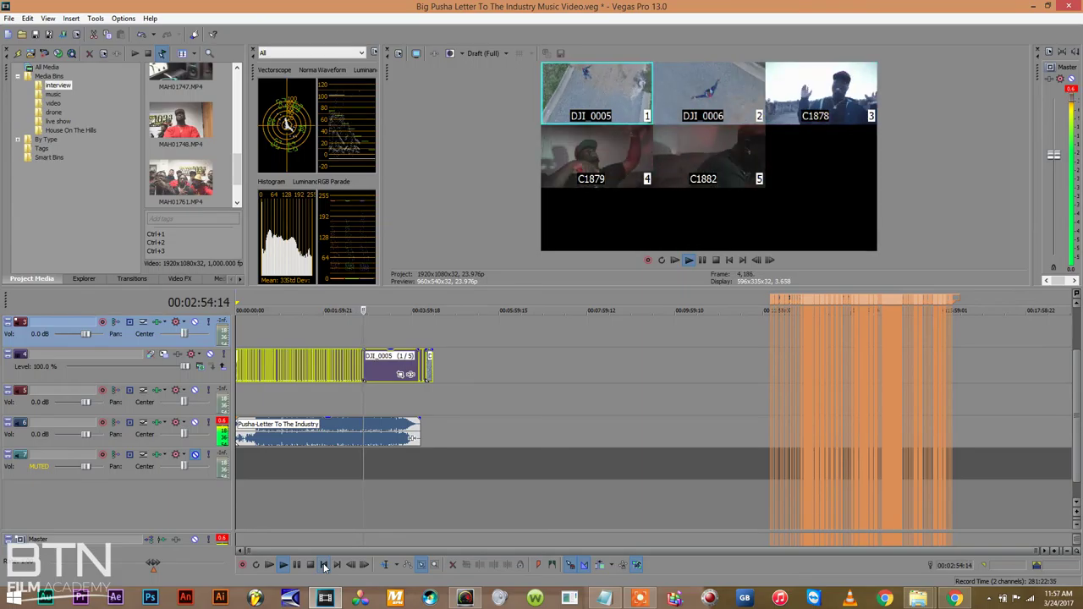
key(3)
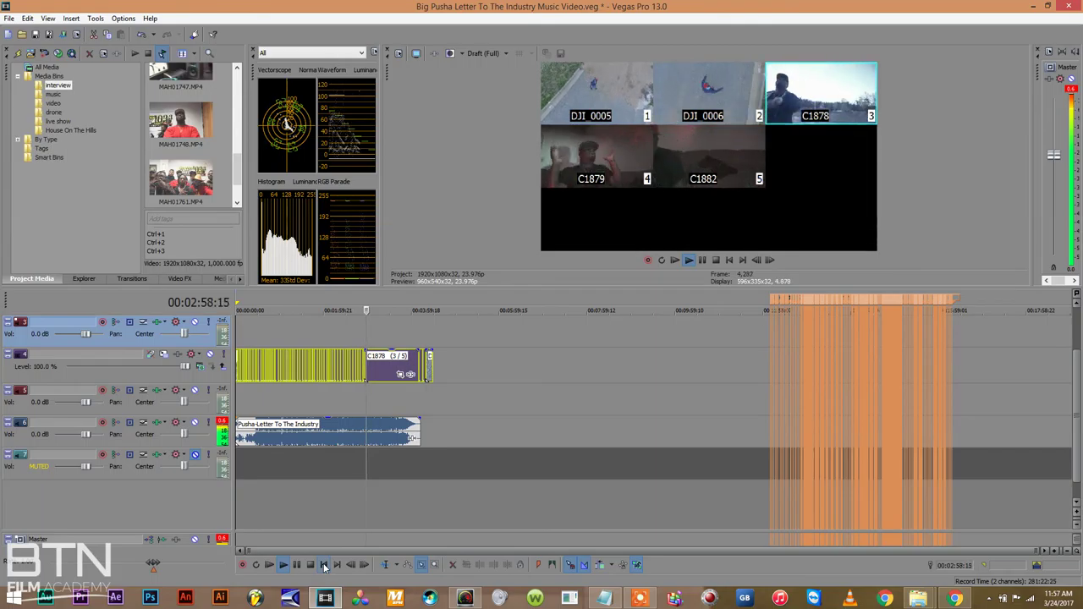
key(1)
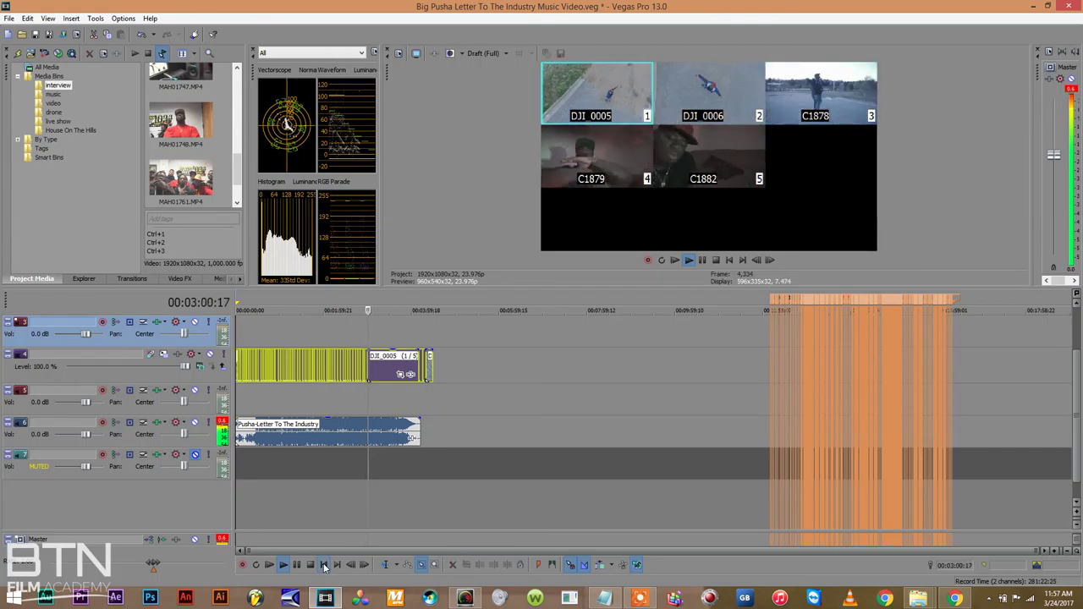
key(2)
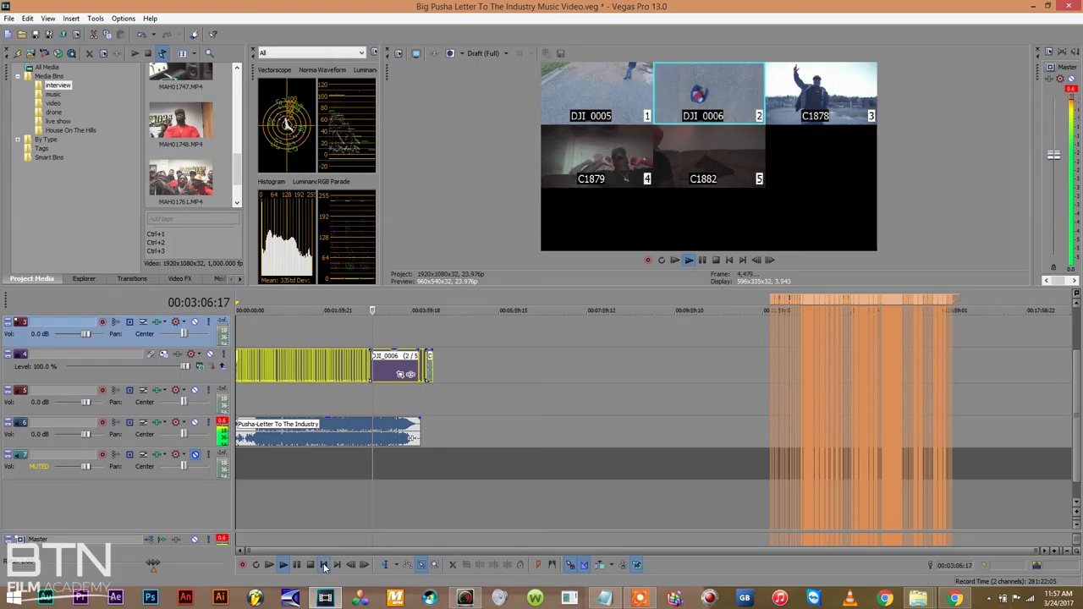
key(3)
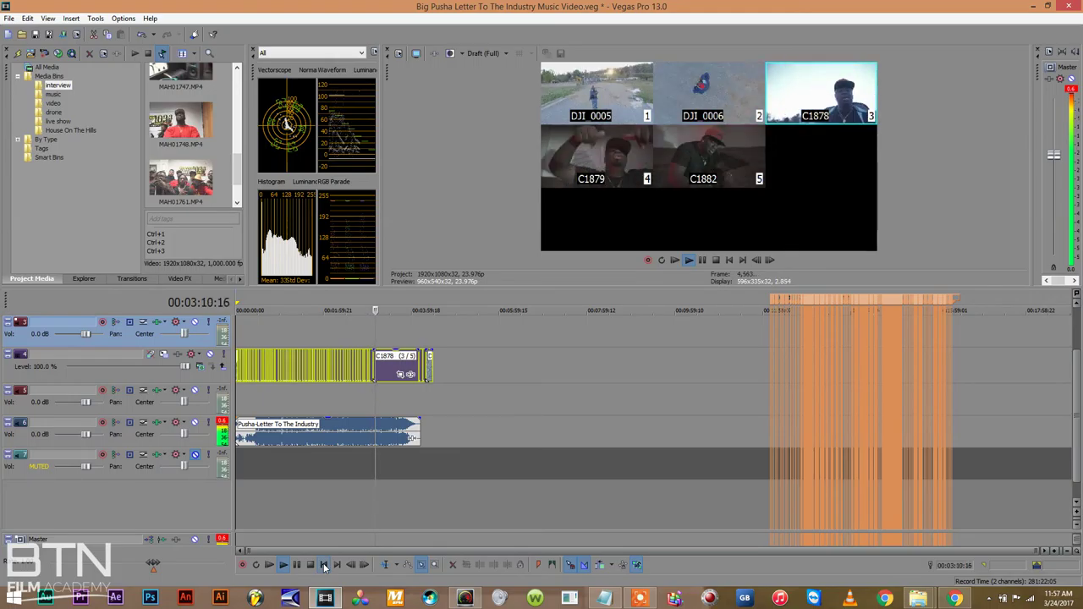
key(1)
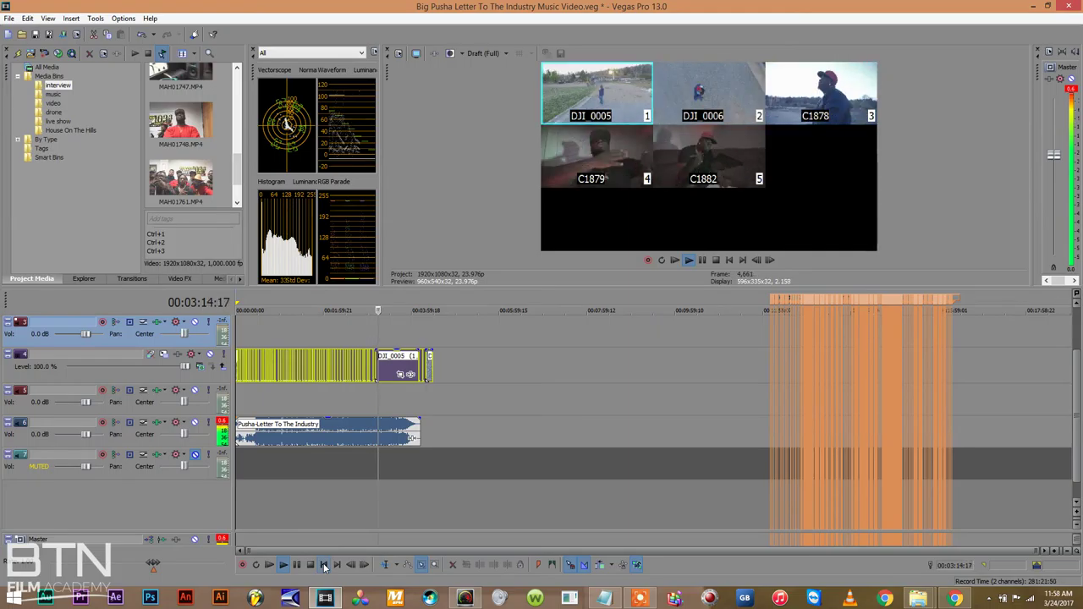
Cut live to cameras 4, 5, 3, 2, 1, 4, 5 and 2 in turn between about 00:03:15 and 00:03:34
key(4)
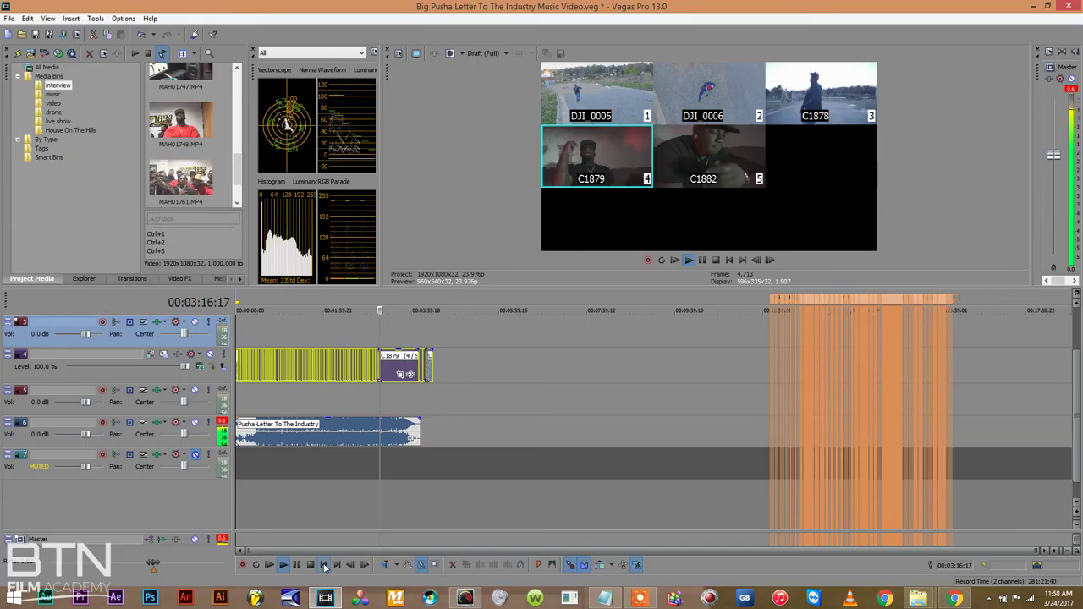
key(5)
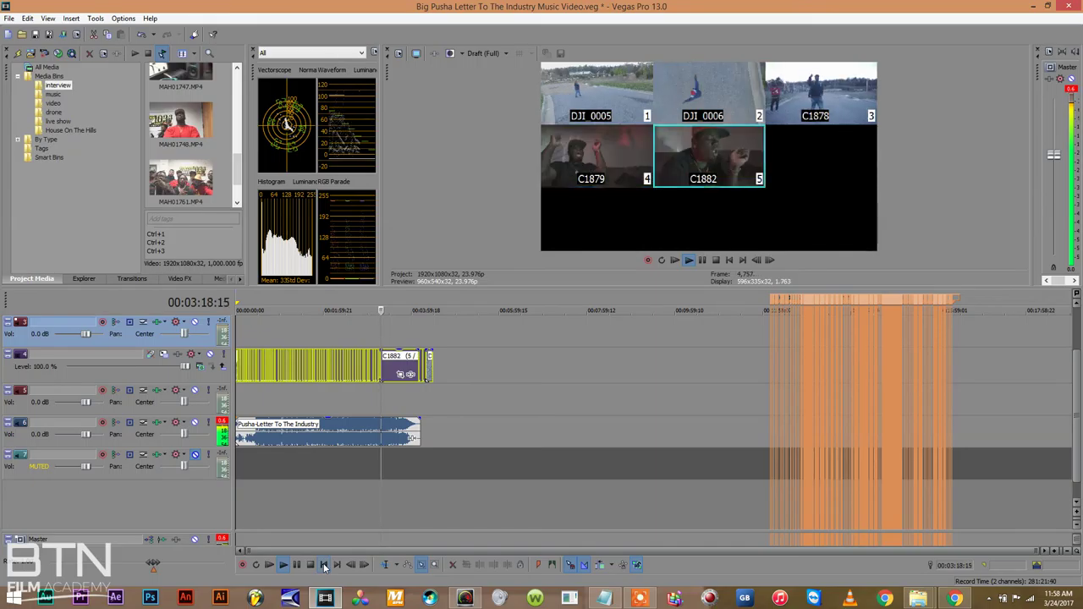
key(3)
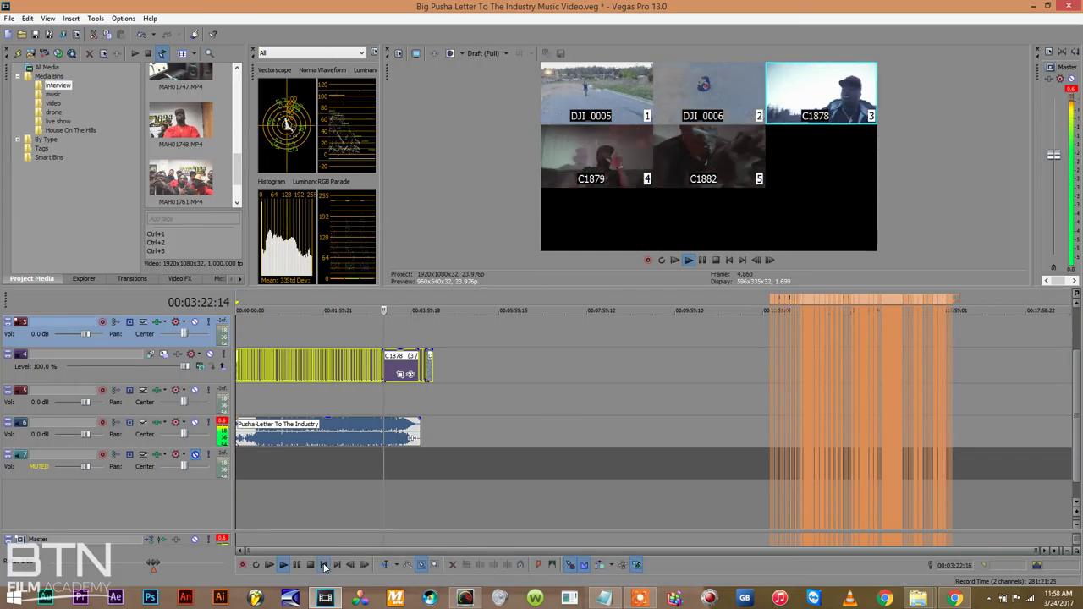
key(2)
key(1)
key(4)
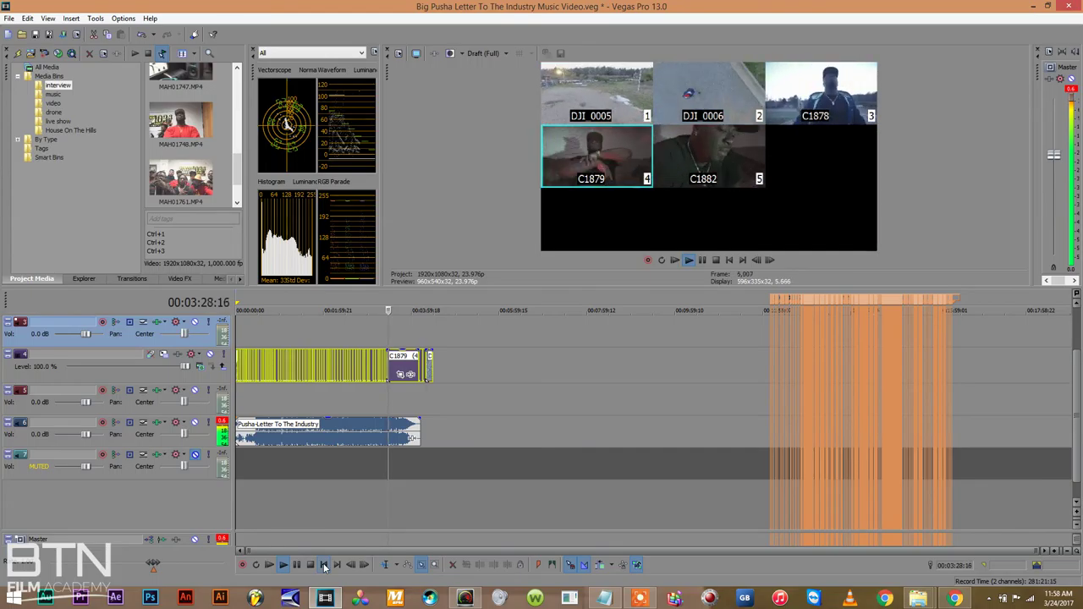
key(5)
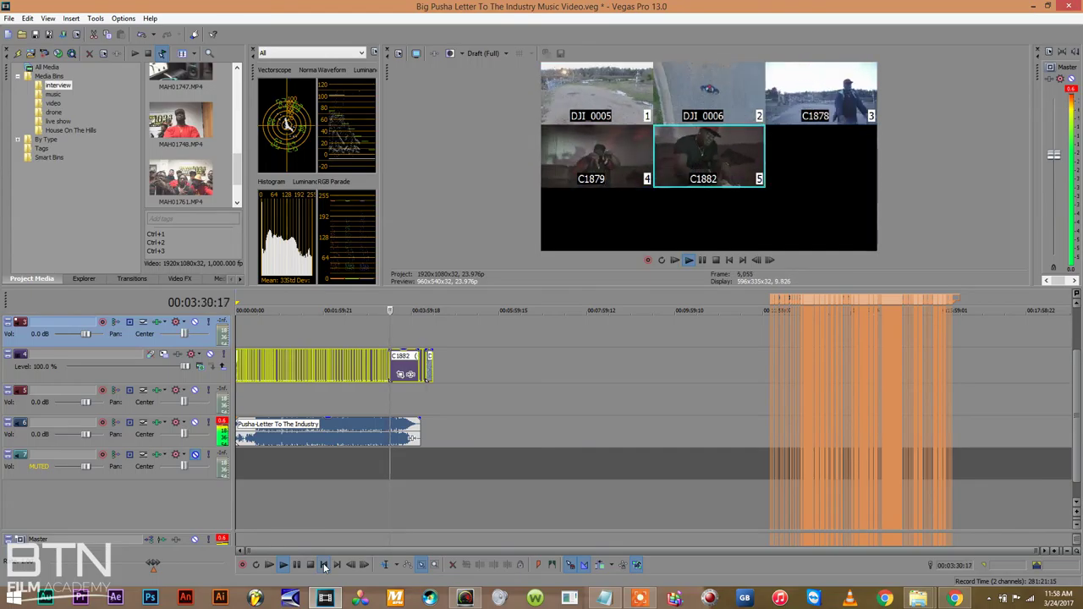
key(2)
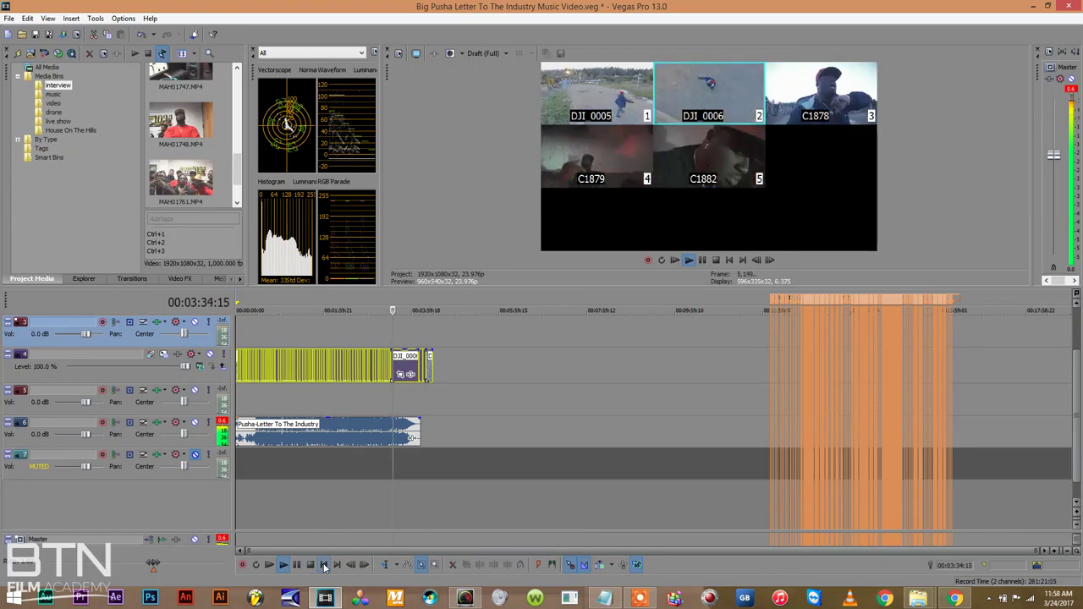
Cut live to cameras 3, 1, 2, 5, 1 and 4 in turn between about 00:03:35 and 00:03:54
key(3)
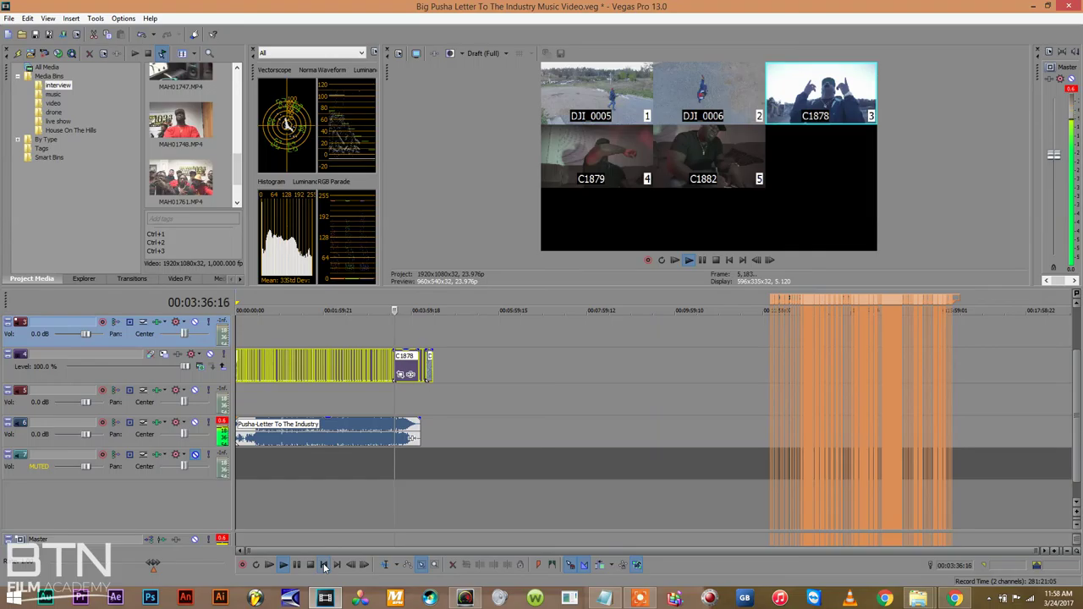
key(1)
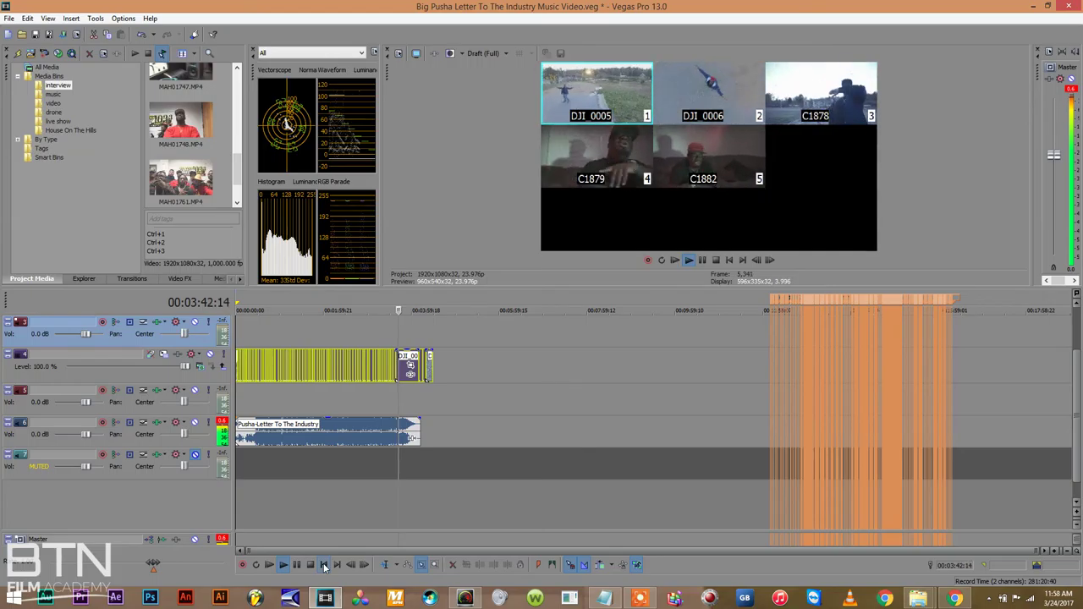
key(2)
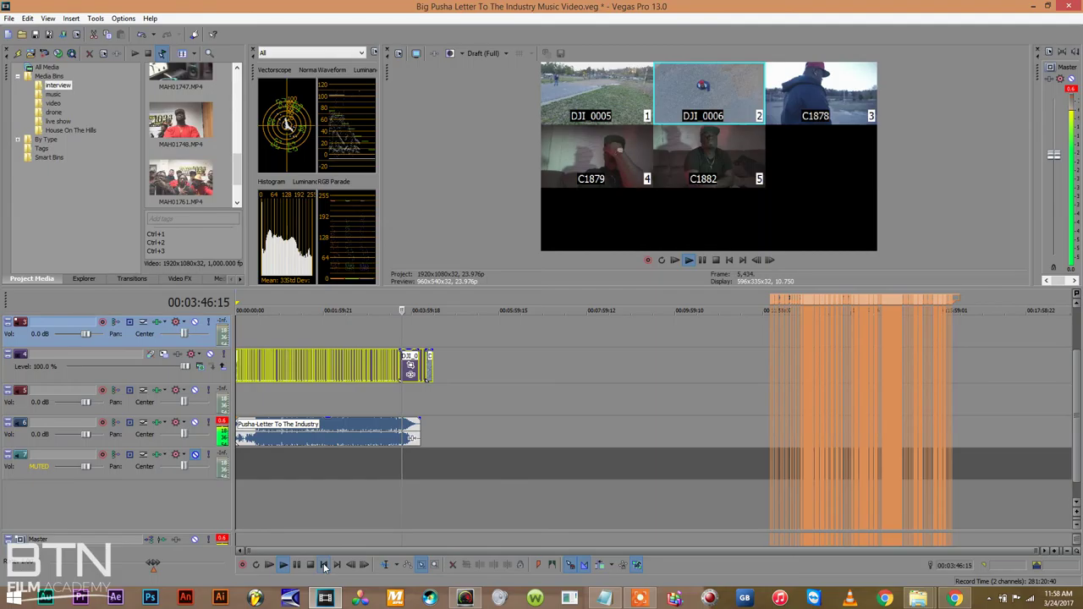
key(5)
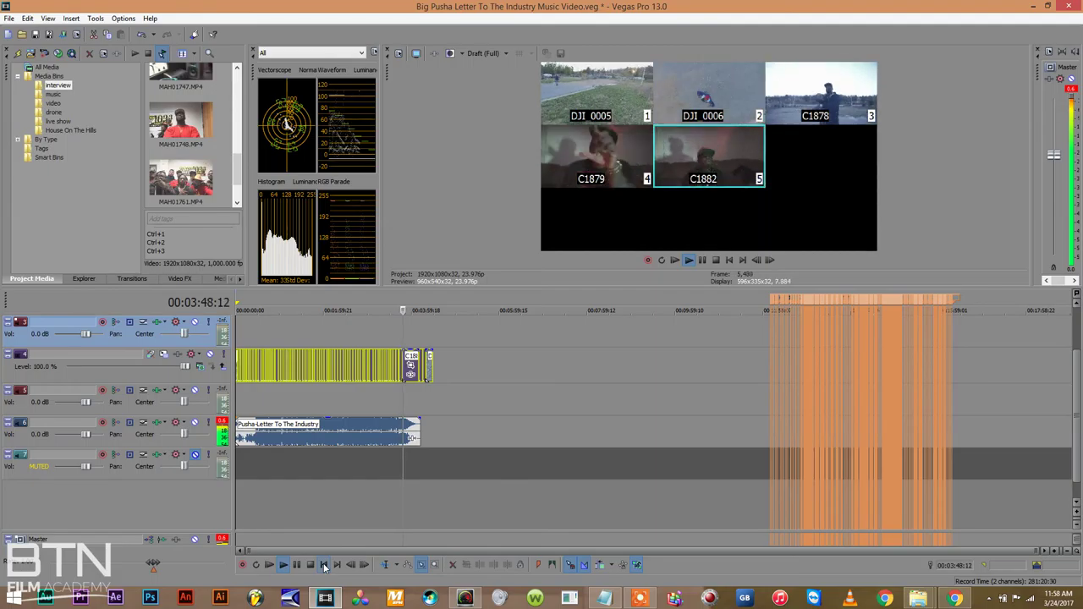
key(1)
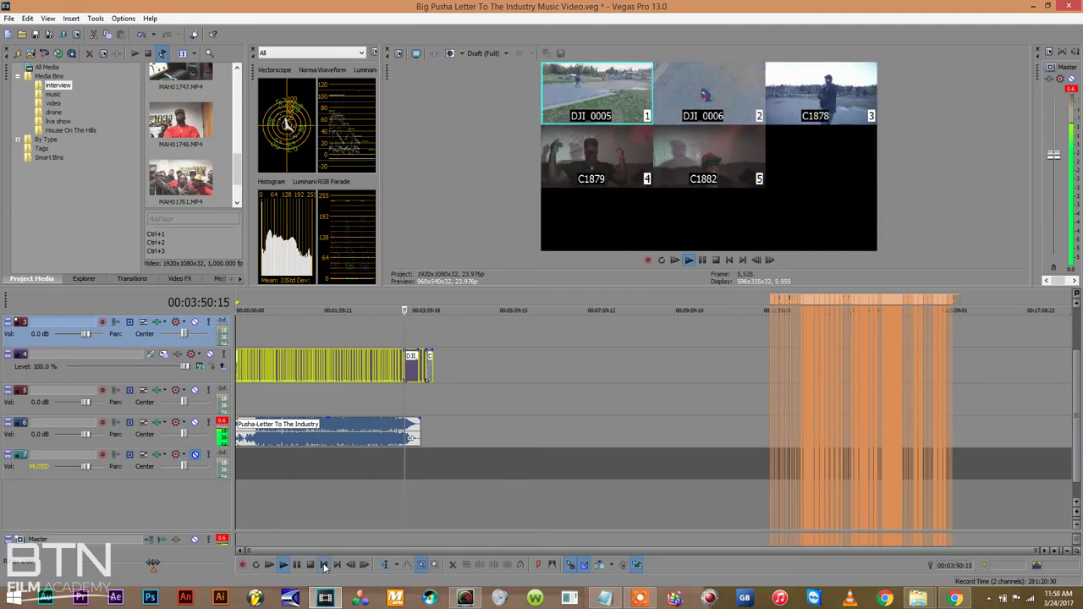
key(4)
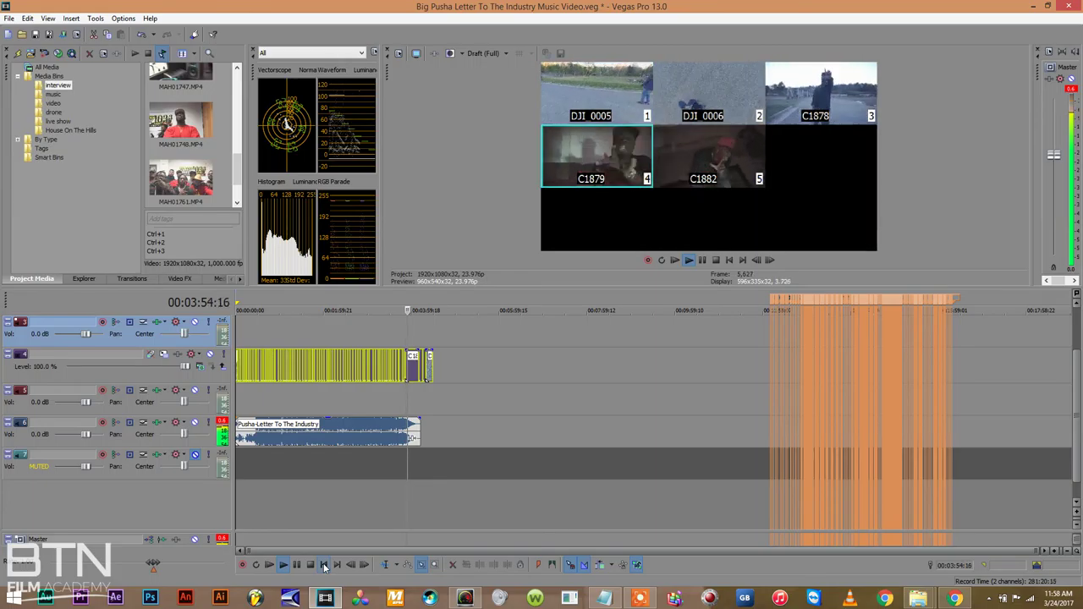
Cut live to cameras 5, 2, 1 and 5 in turn up to about 00:04:12, and return the playhead to the project start
key(5)
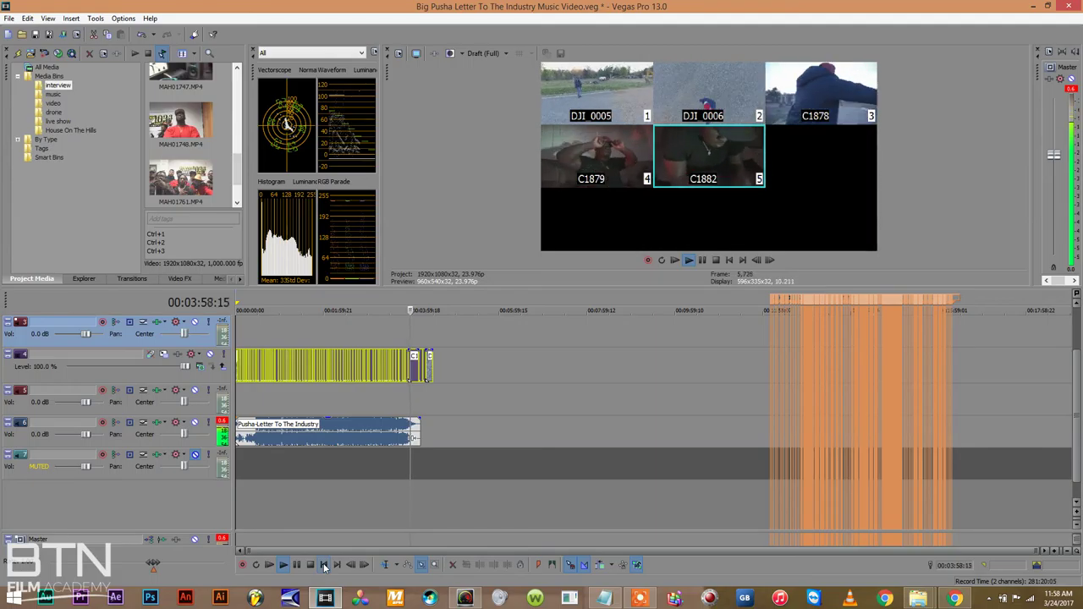
key(3)
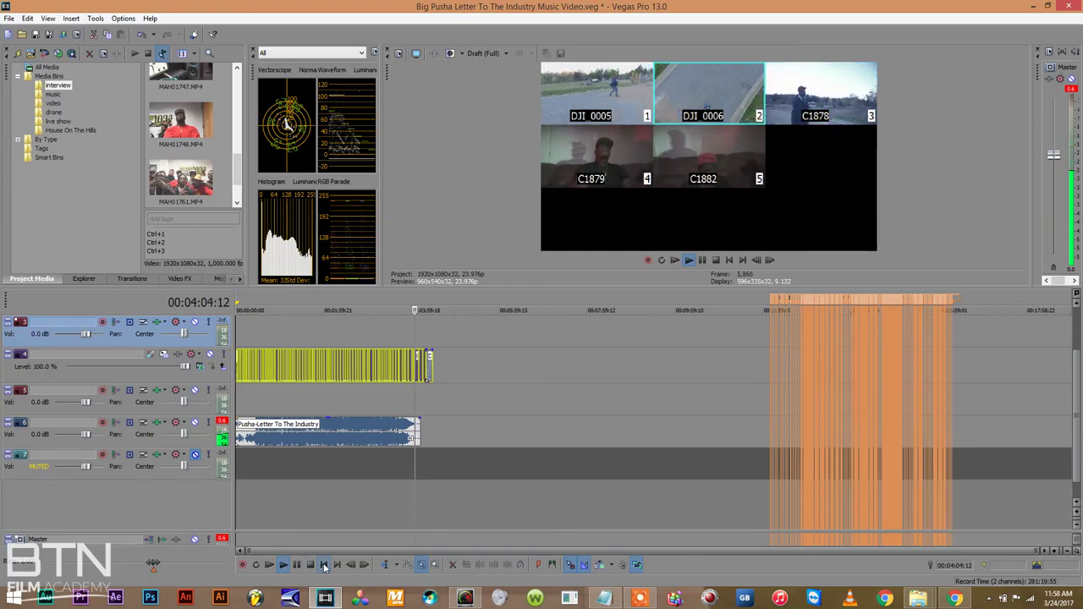
key(1)
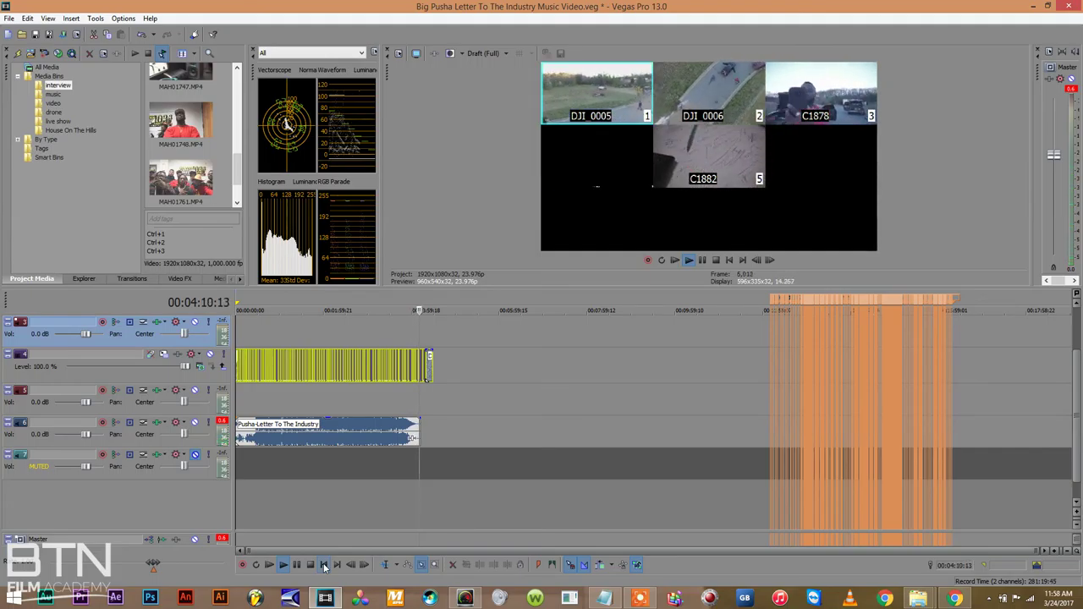
key(5)
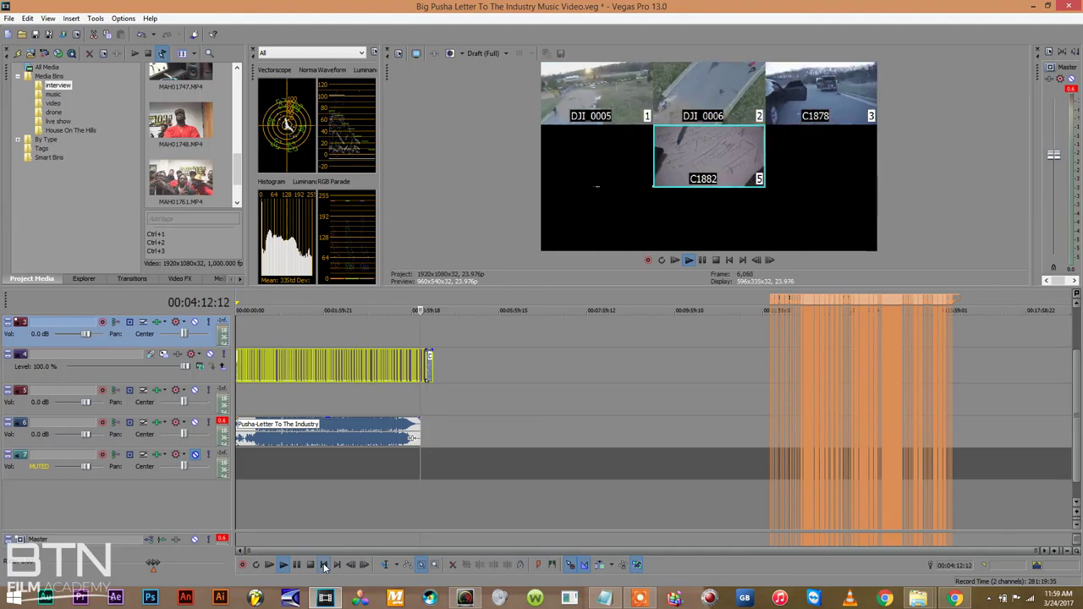
click(325, 566)
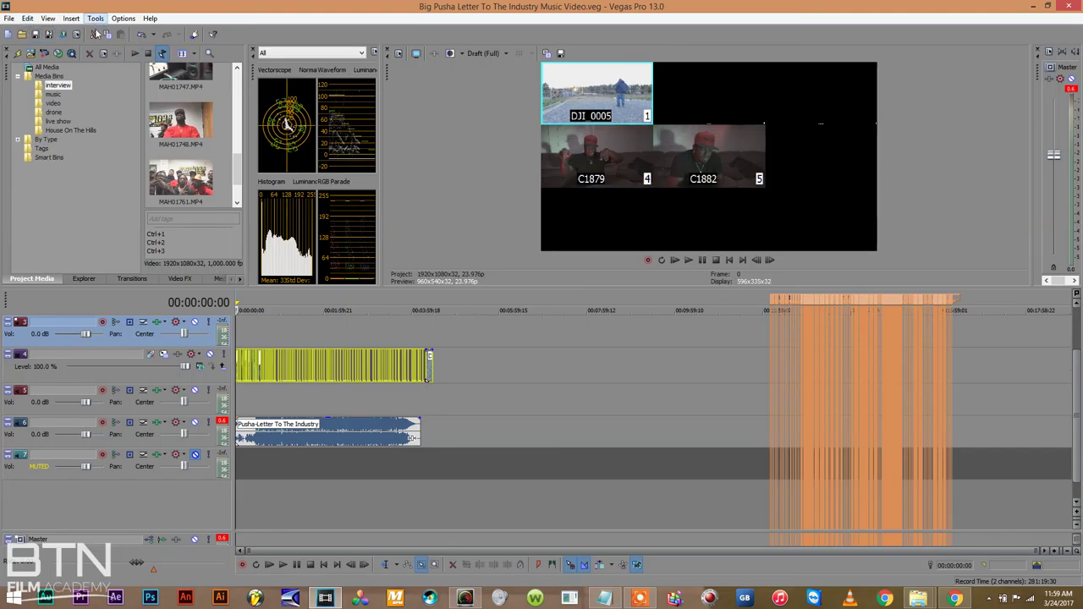
Expand the multicamera track to multiple tracks, keeping the unused takes as muted events
click(99, 377)
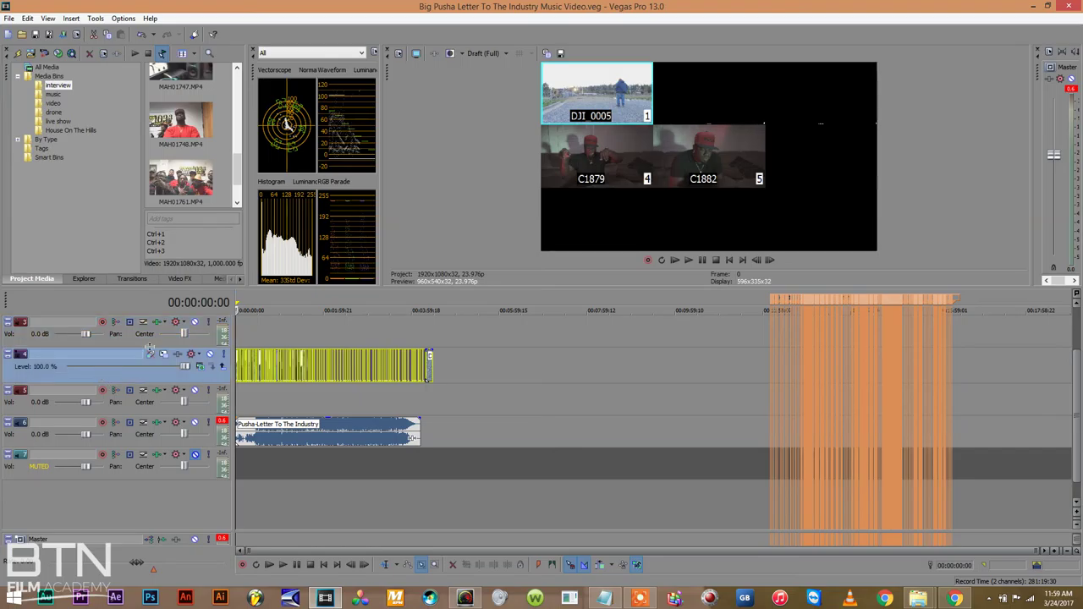
click(95, 19)
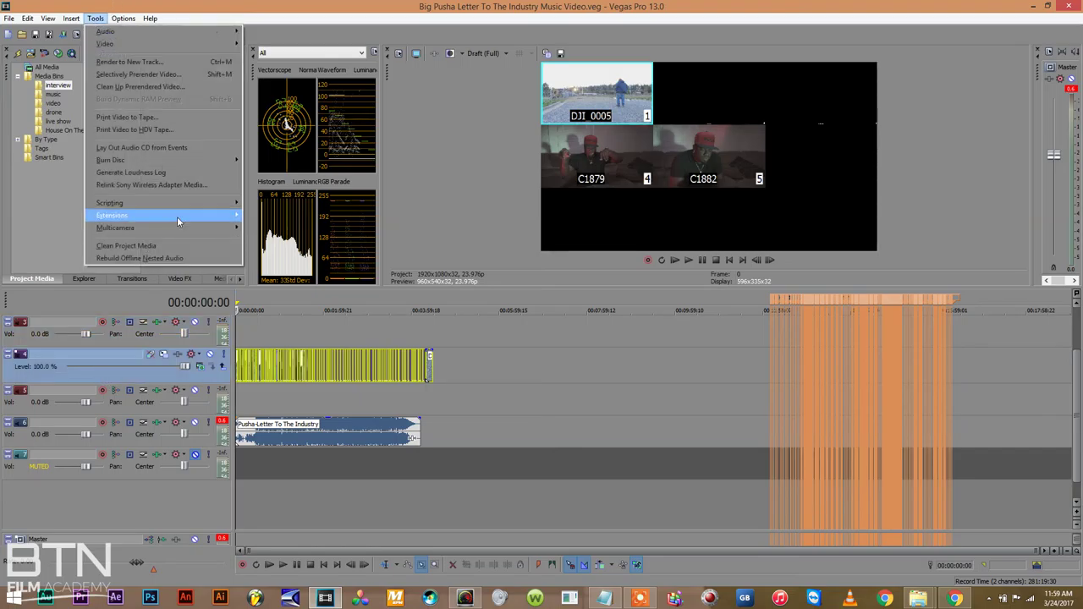
mouse_move(166, 229)
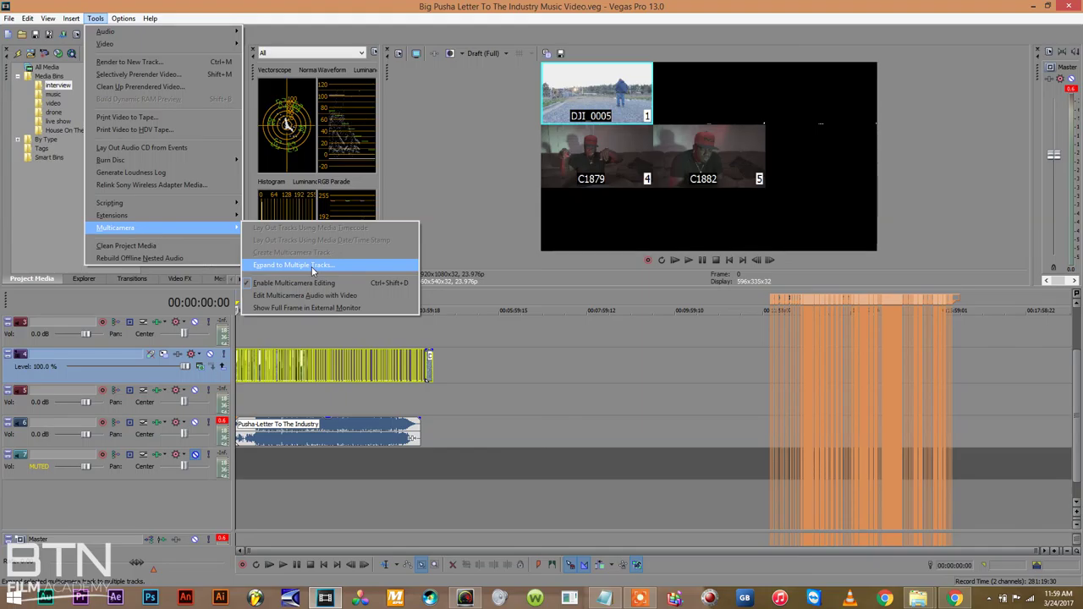
click(311, 266)
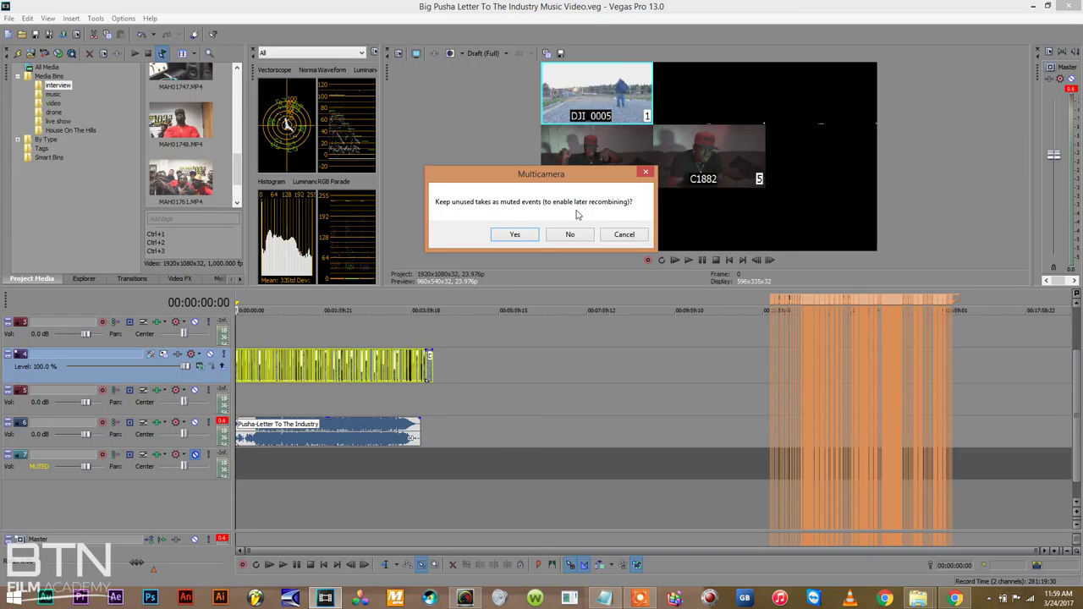
click(515, 234)
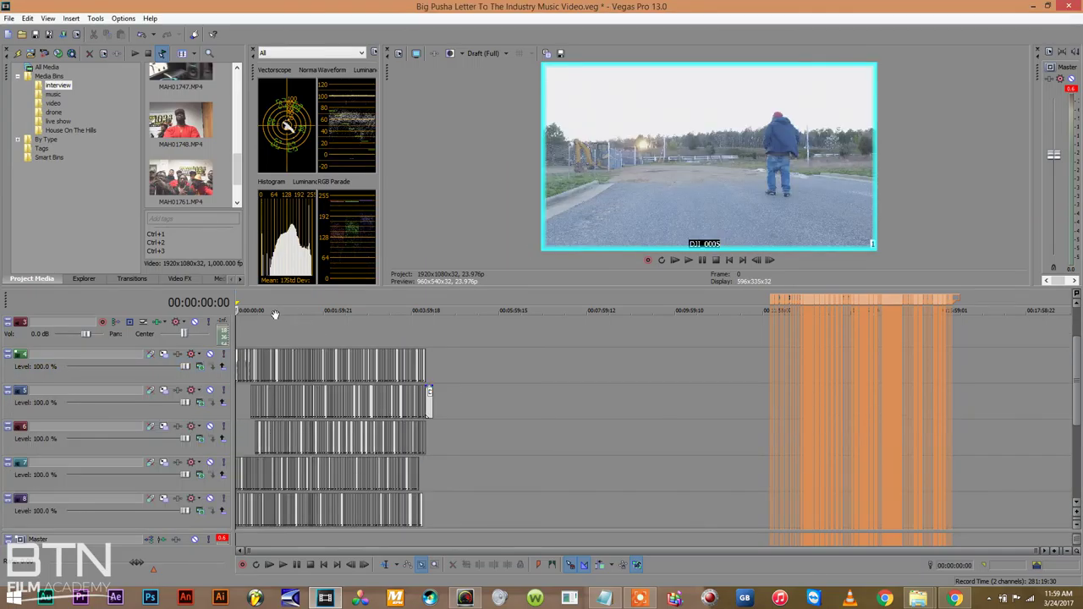
Play the expanded camera tracks from 00:00:14:20 to examine their active and muted events, and switch to the Normal Edit tool
scroll(1078, 351, down, 3)
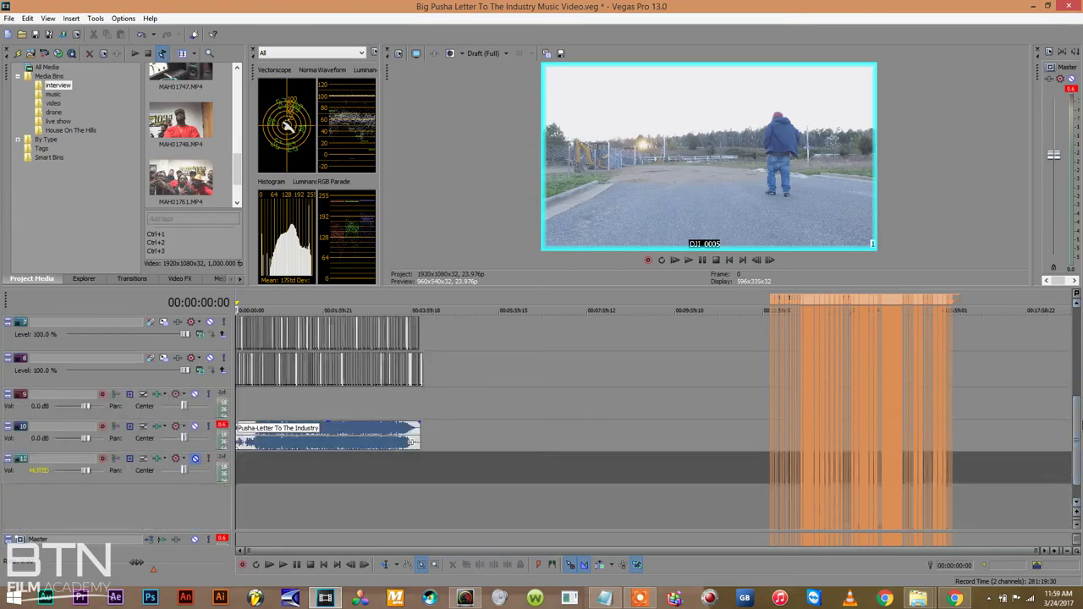
click(251, 300)
key(space)
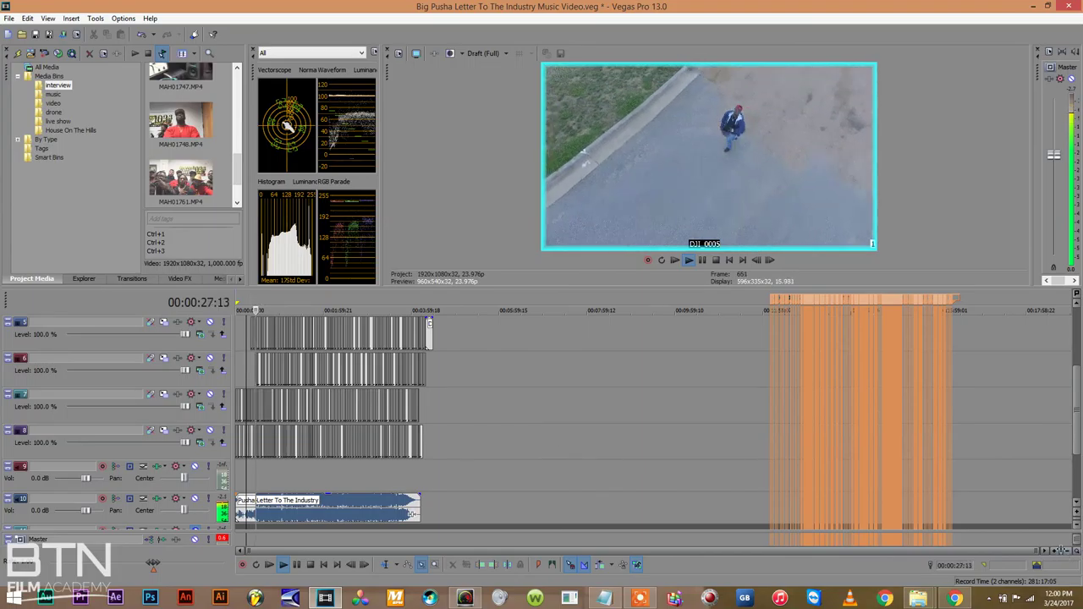
click(1056, 552)
click(1055, 552)
click(1055, 552)
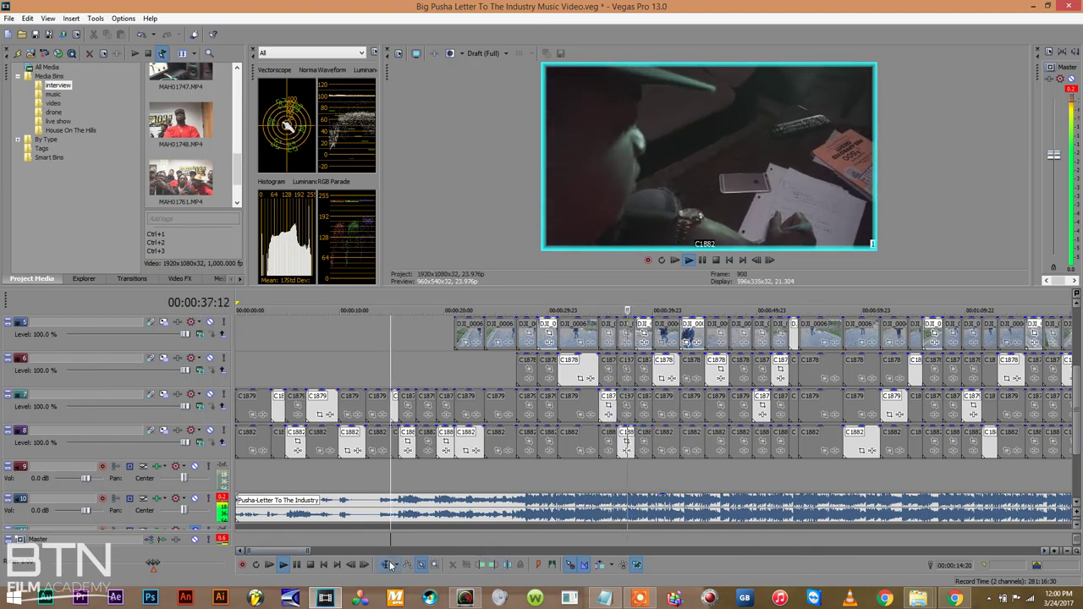
key(ctrl+d)
key(space)
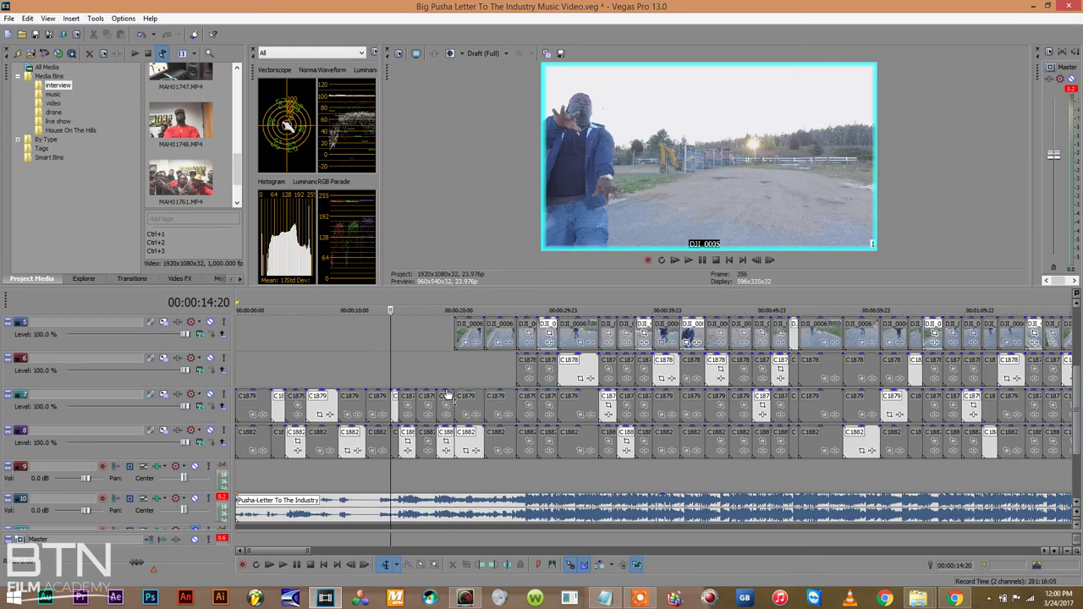
Solo track 7 with the C1879 clips and check the preview at several points between 00:00:15:14 and 00:00:26:00
click(507, 373)
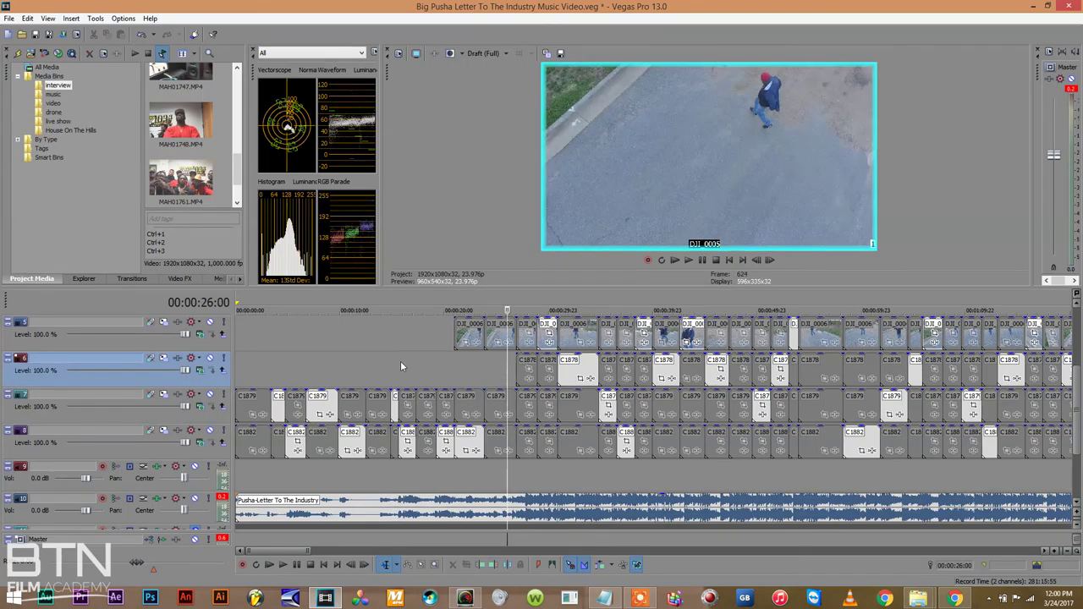
click(225, 395)
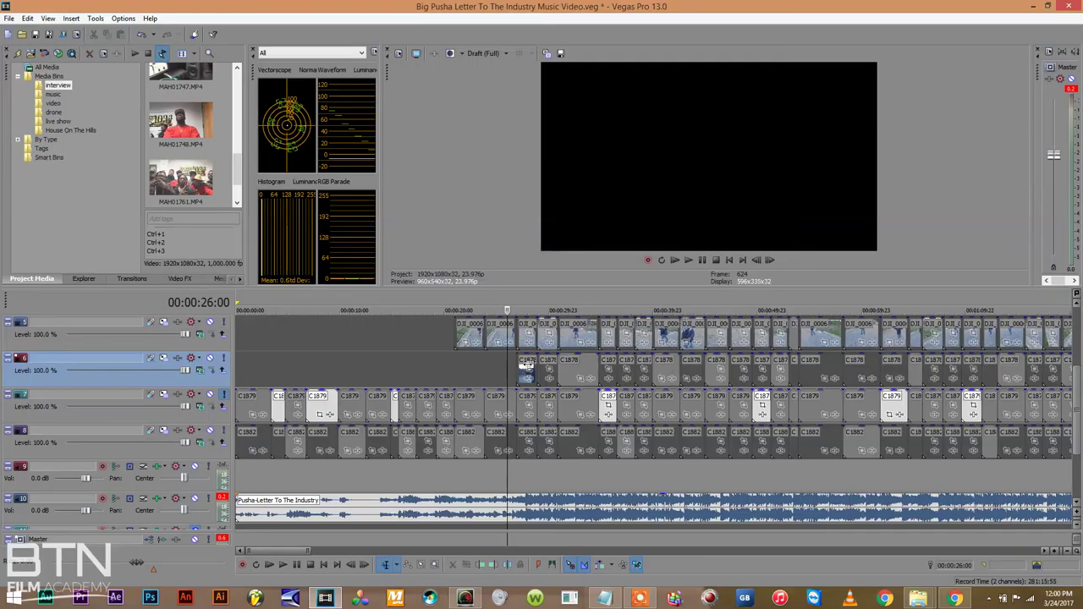
click(467, 379)
click(441, 376)
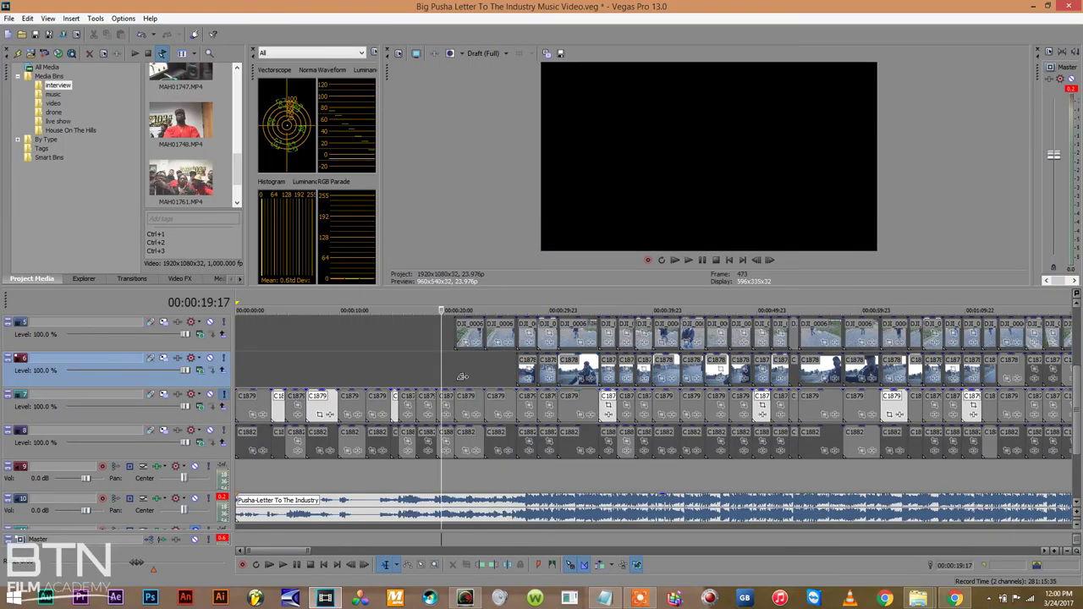
click(398, 367)
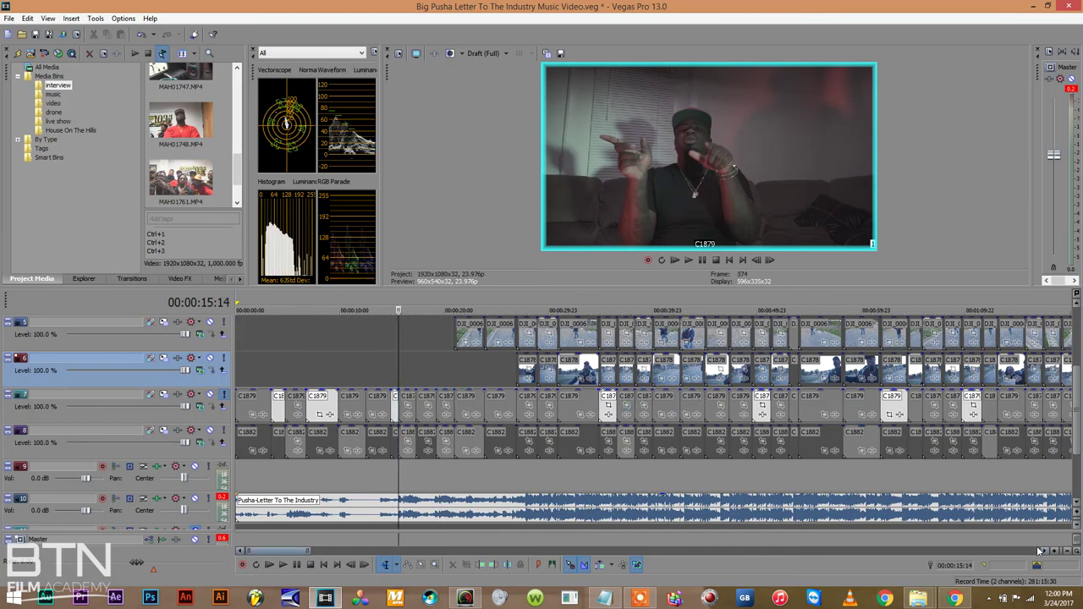
Try to unmute the C1879 event at 00:00:16:05 on track 7
scroll(1076, 542, up, 3)
click(667, 399)
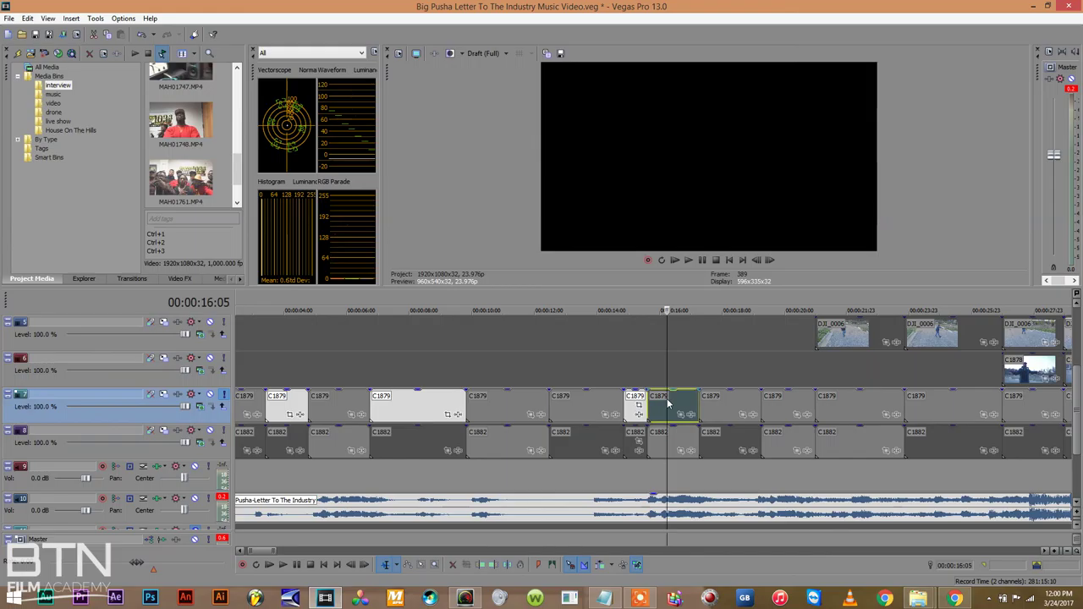
right_click(667, 399)
mouse_move(742, 296)
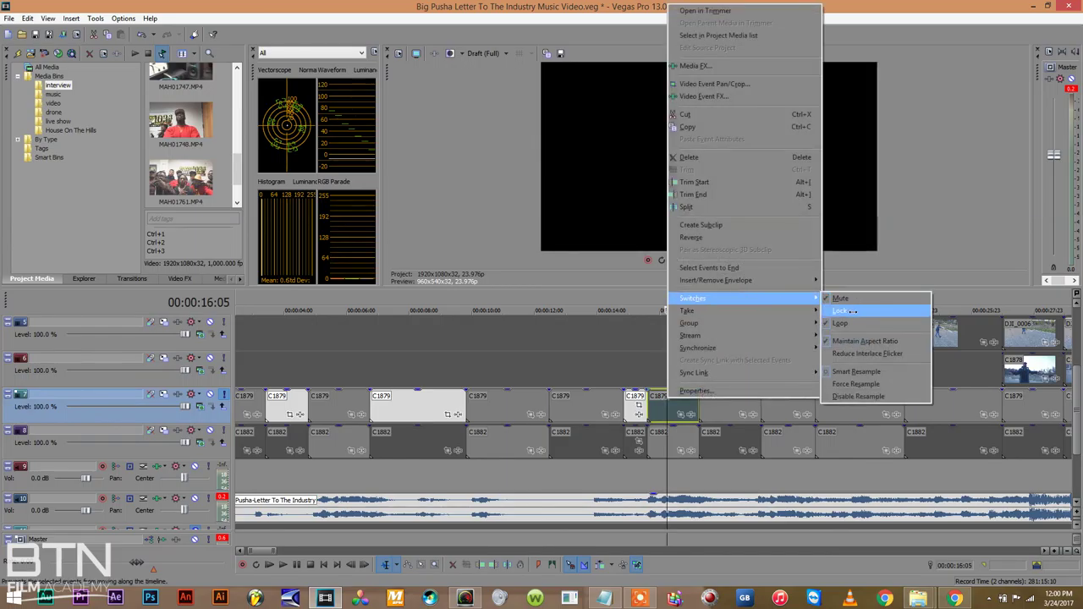
click(840, 298)
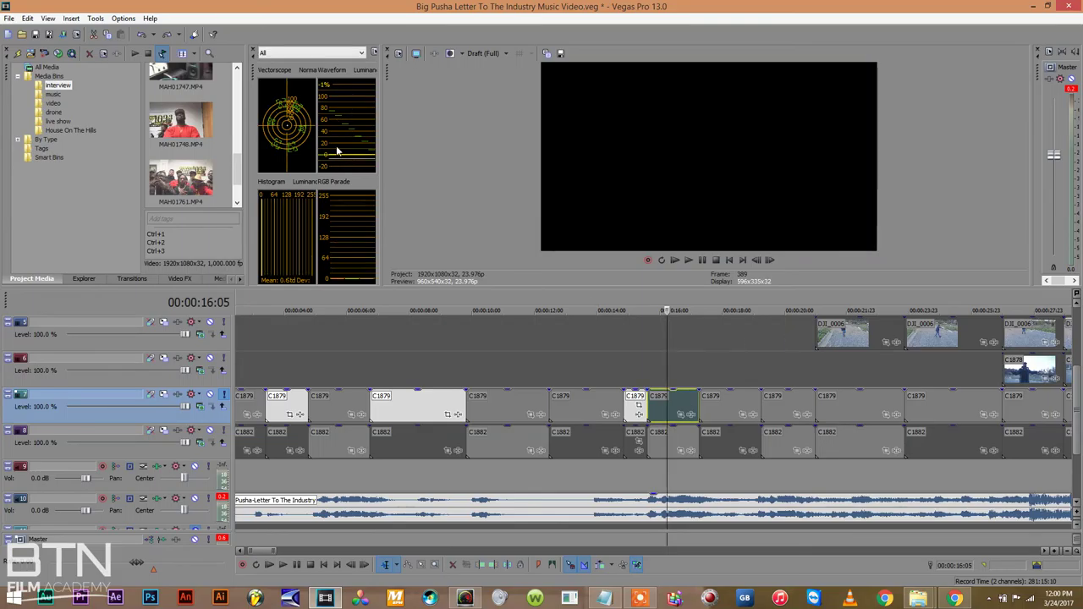
Undo the track expansion and expand the multicamera track to multiple tracks again without keeping the unused takes
click(143, 38)
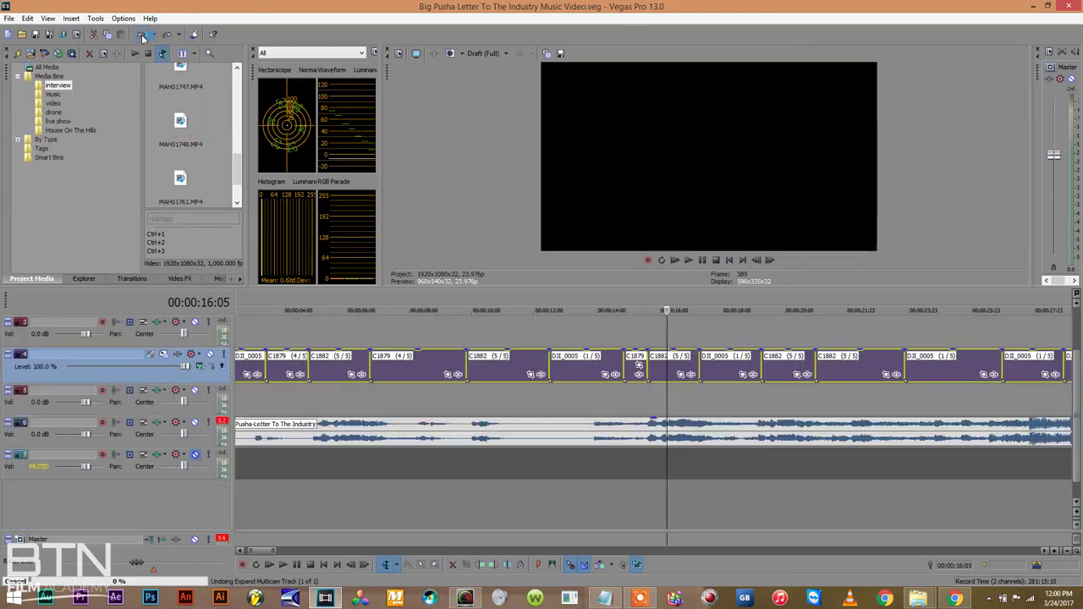
click(95, 18)
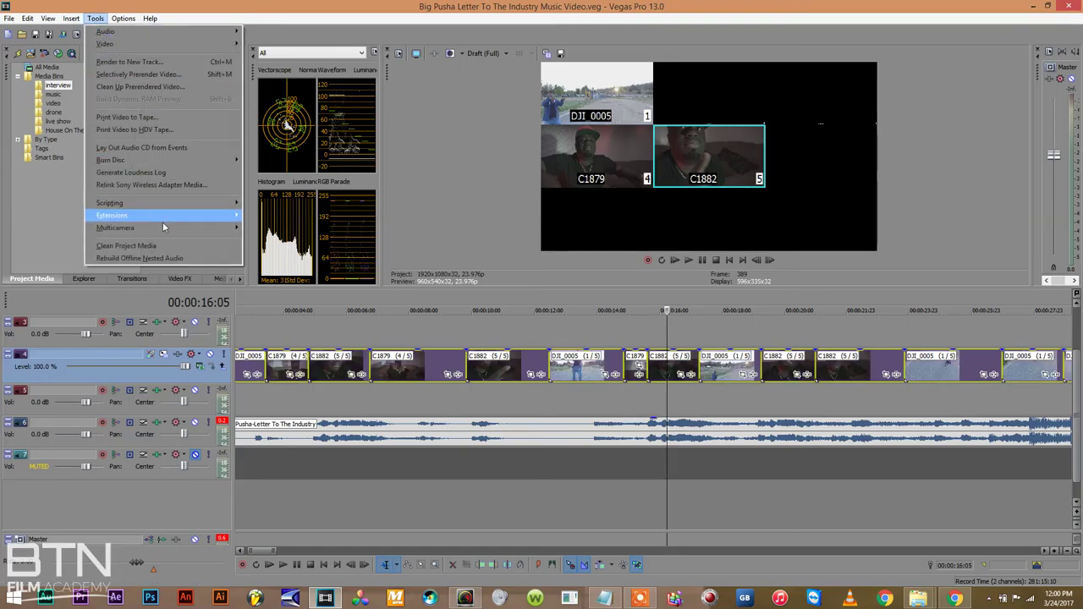
mouse_move(163, 227)
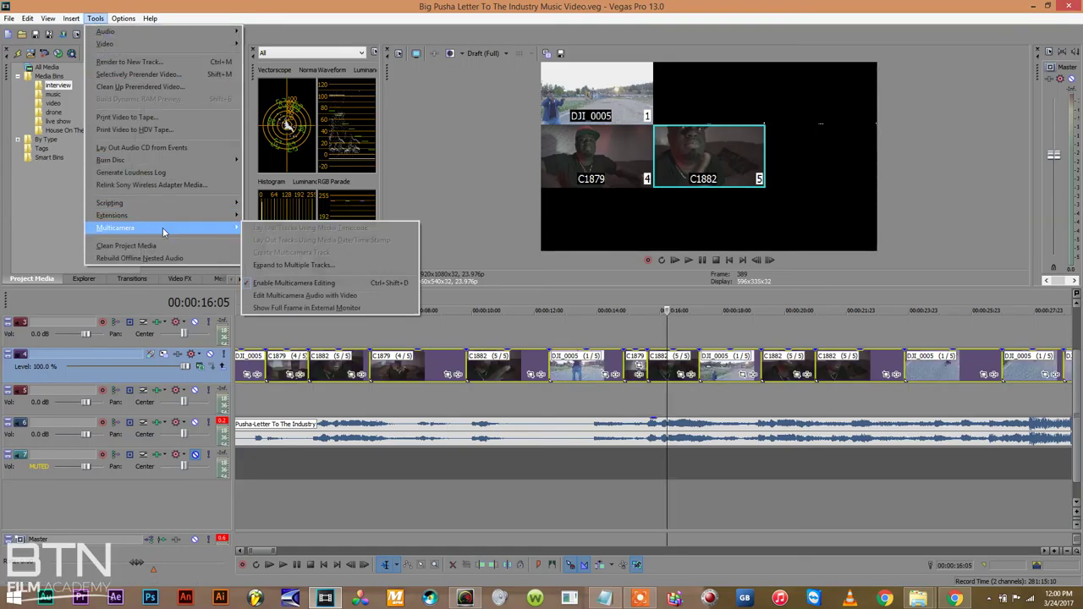
click(290, 265)
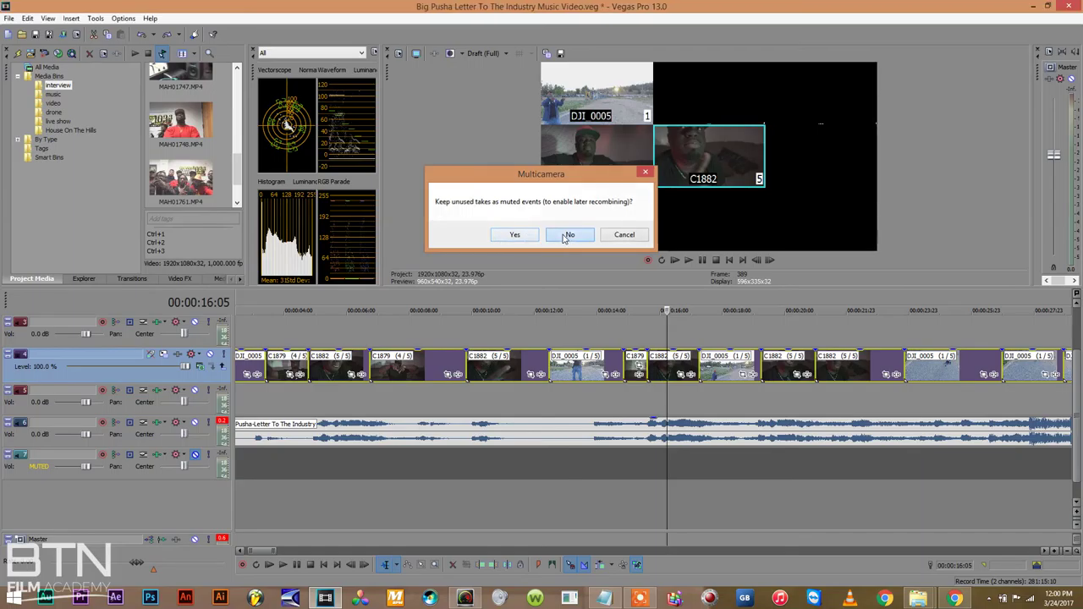
click(567, 235)
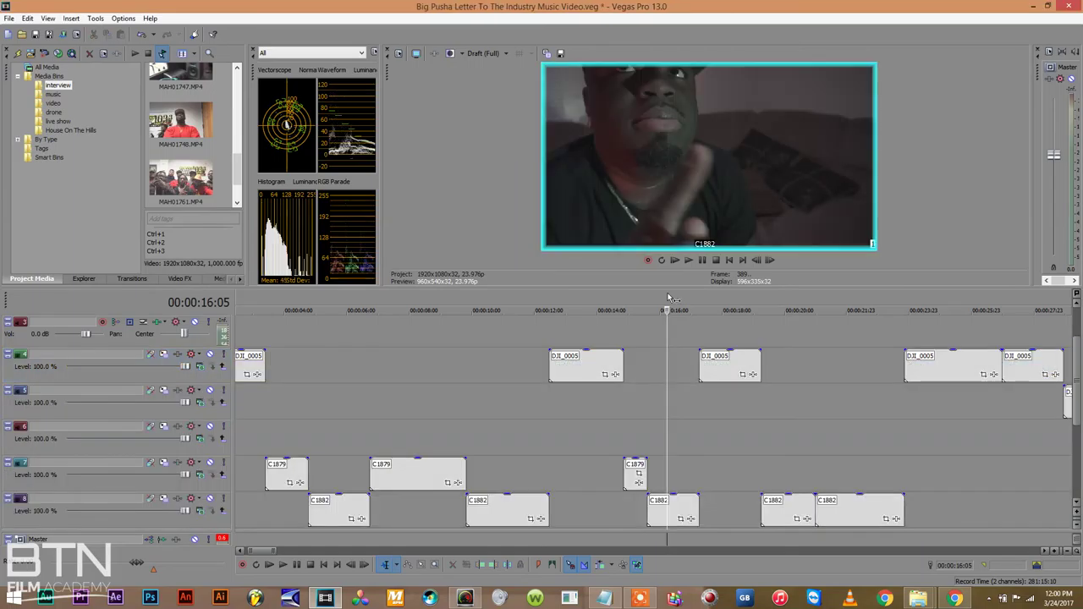
Play the expanded tracks from 00:00:16:05 to review the cuts across the camera tracks, and stop playback
click(1067, 551)
click(1067, 551)
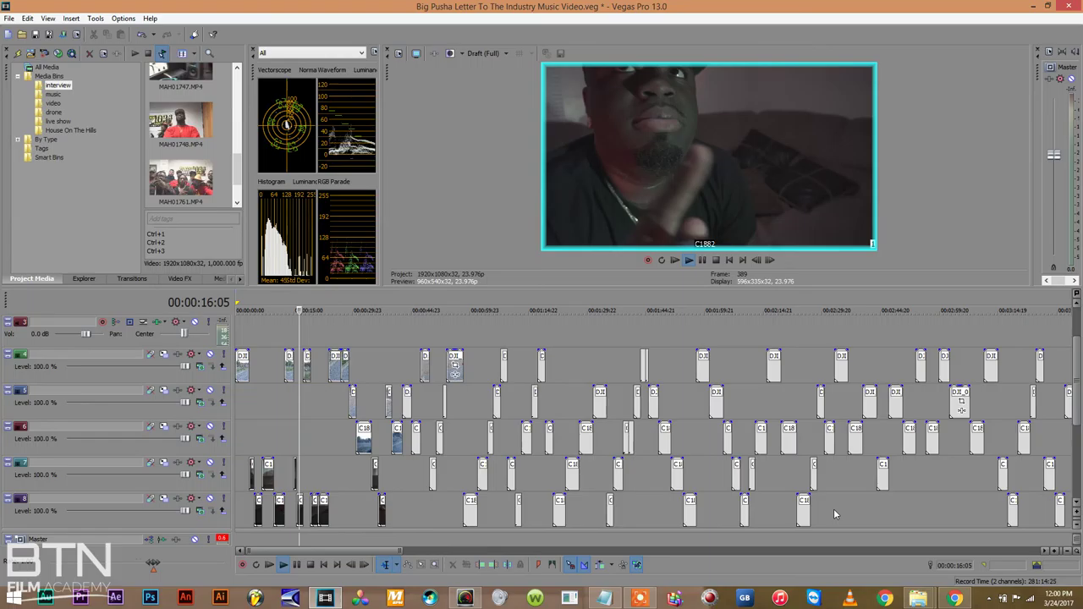
key(space)
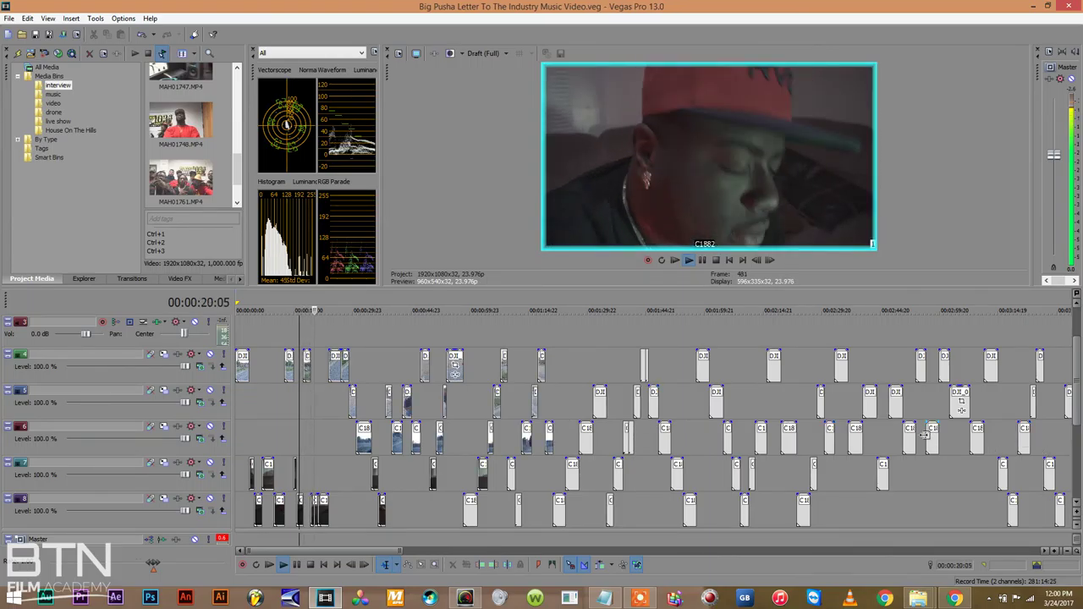
key(space)
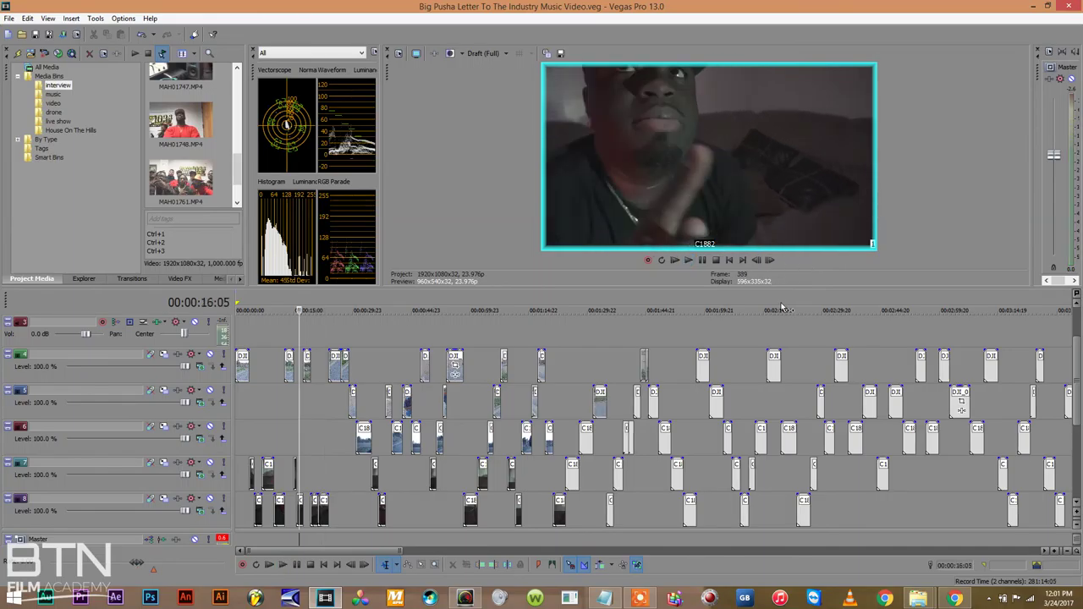
Play the expanded camera tracks from 00:00:46:02 and stop playback
click(417, 298)
key(space)
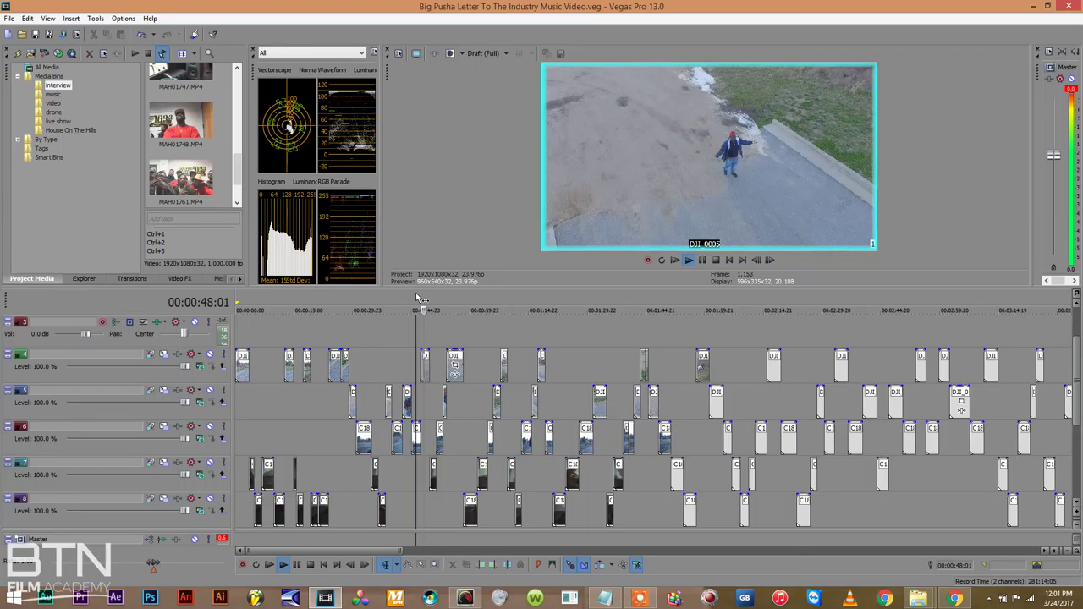
key(space)
Turn off multicamera editing mode
click(95, 18)
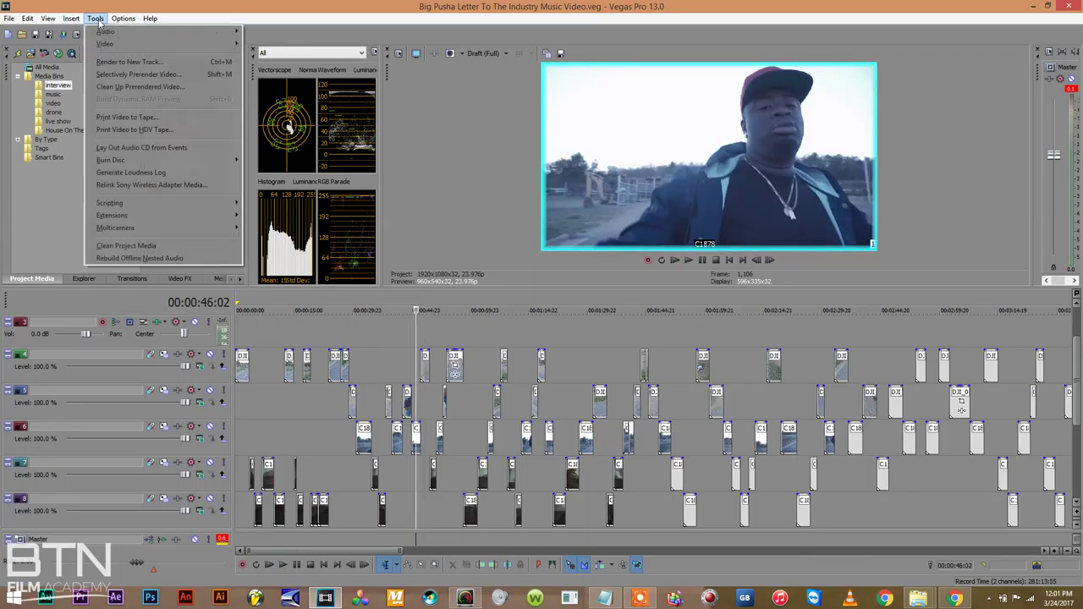
mouse_move(145, 230)
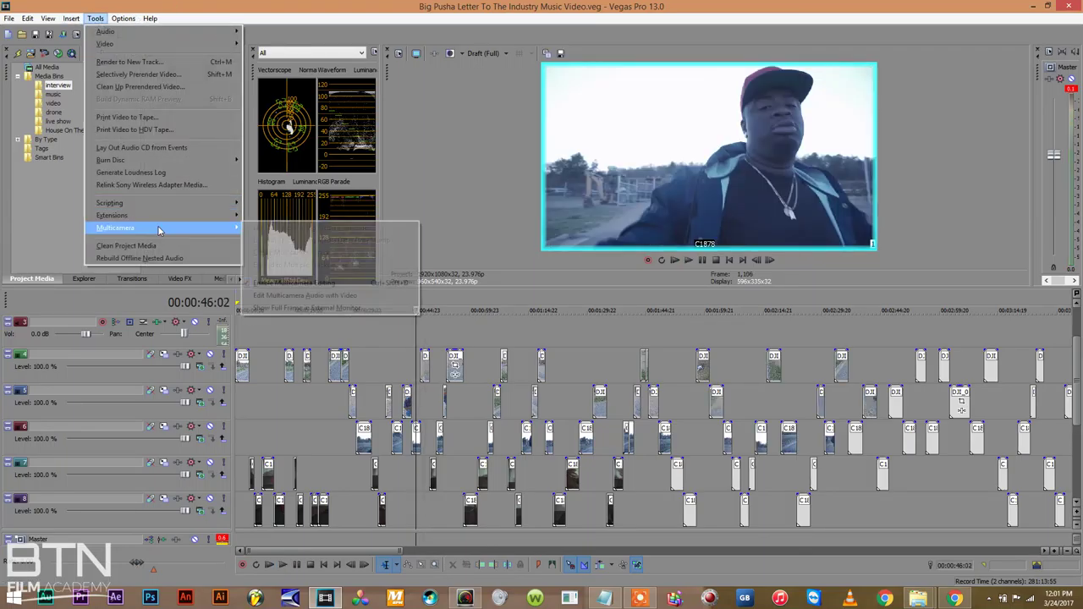
click(276, 284)
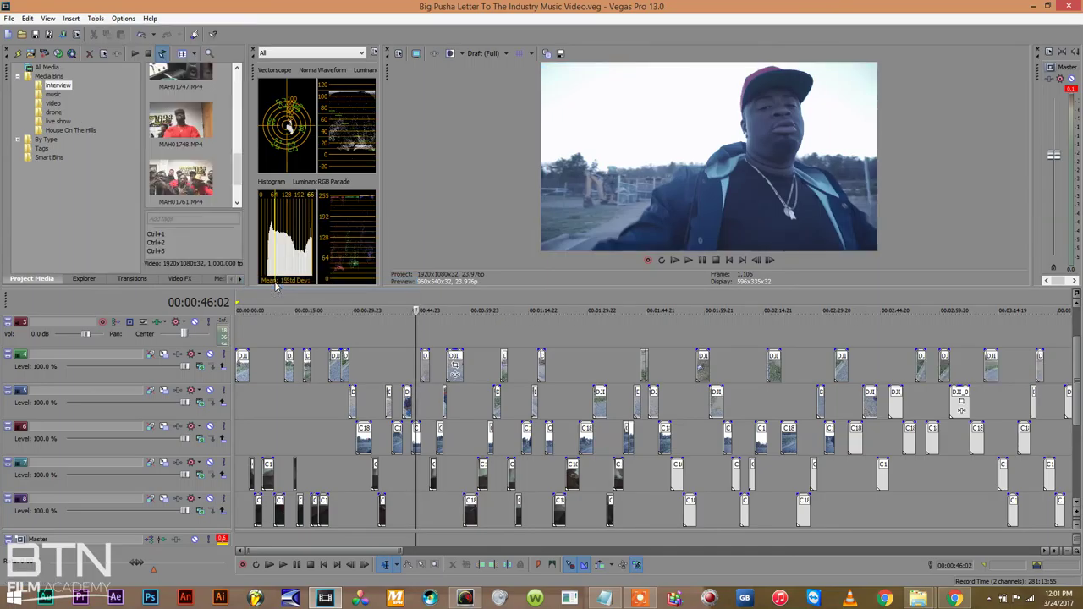
Play the edit with multicamera editing off, and stop with the cursor at 00:00:53:00
key(space)
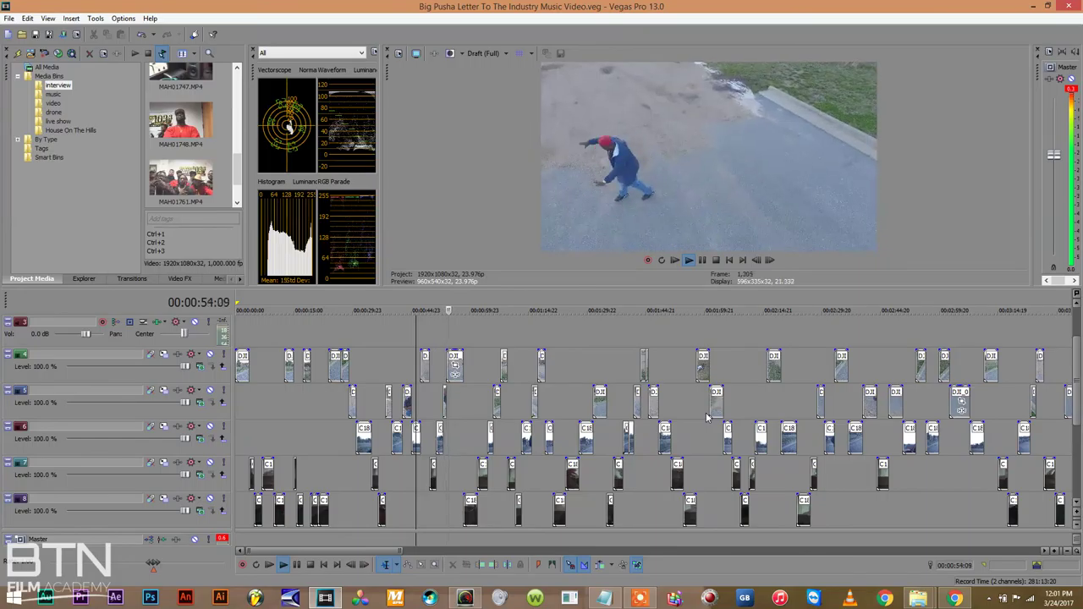
click(442, 364)
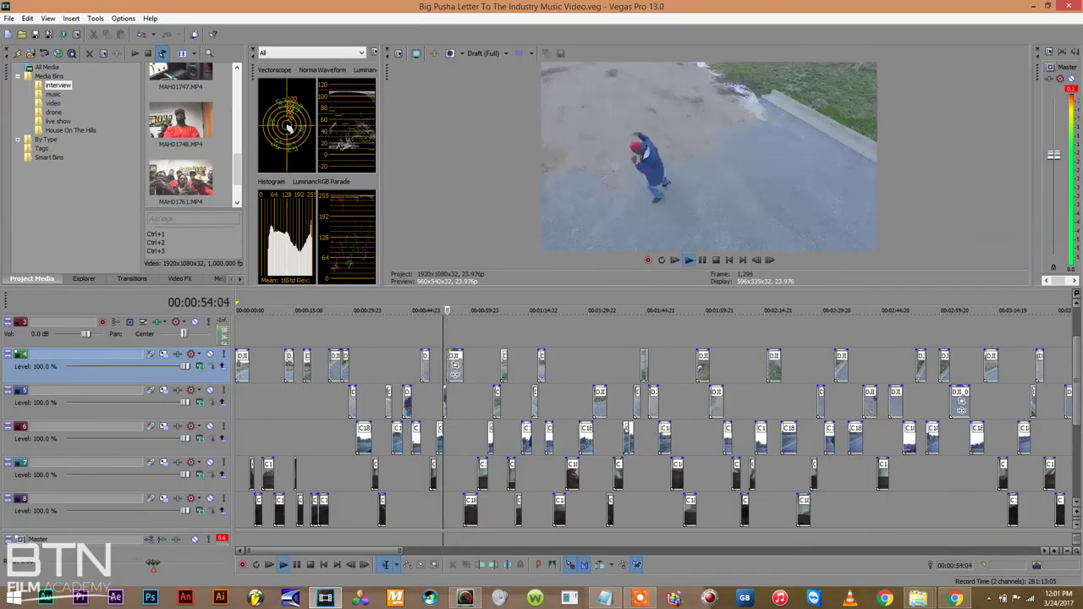
key(space)
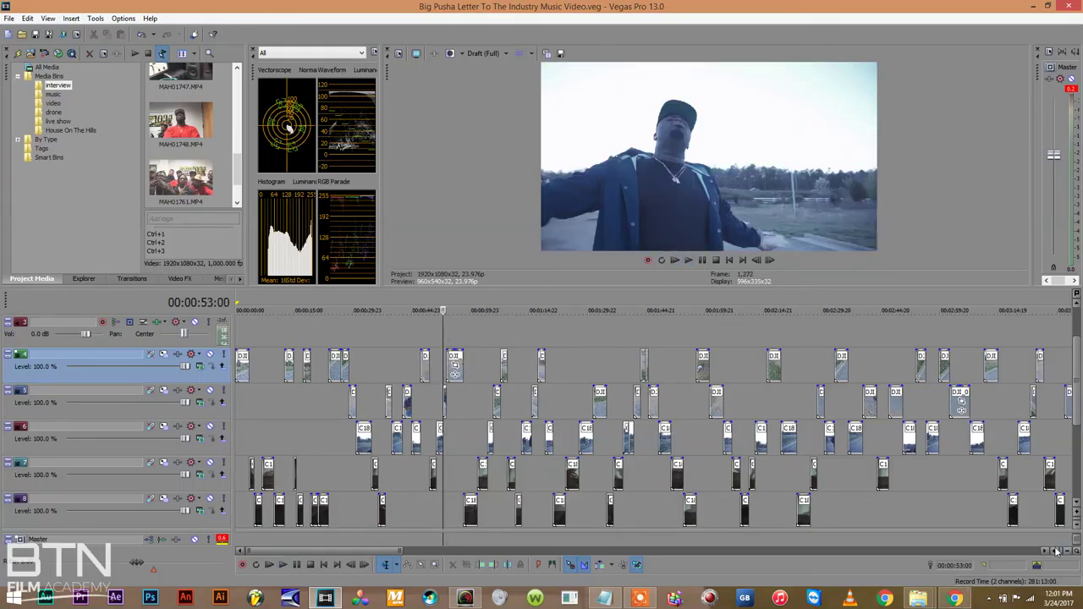
Trim the start of the DJI_0005 event following 00:00:53:00 and extend DJI_0006 on track 5 so they meet at about 00:00:54:17
scroll(760, 385, up, 10)
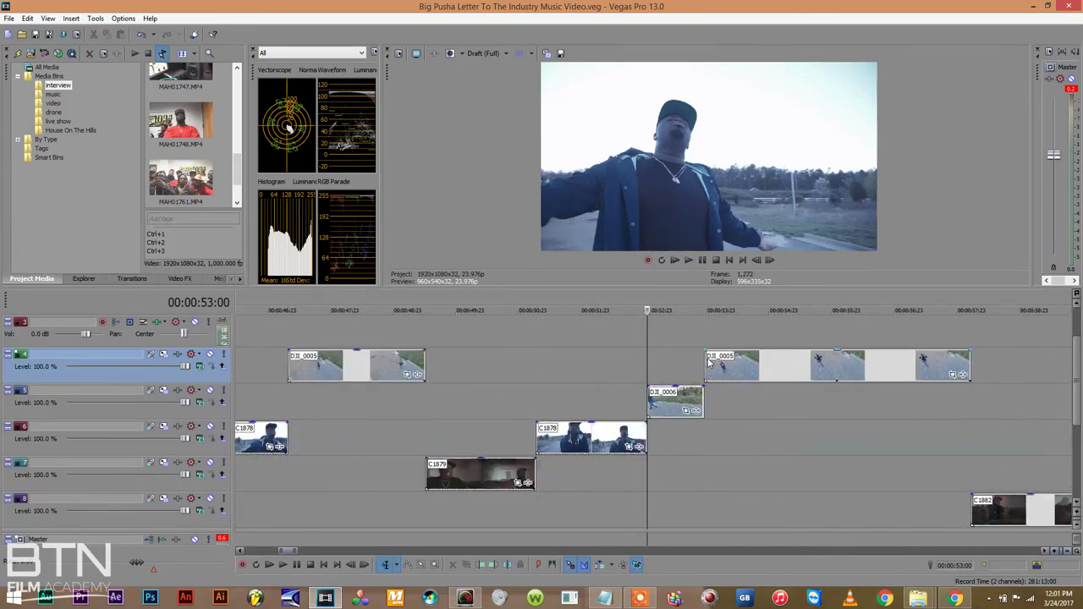
drag(706, 358, 859, 364)
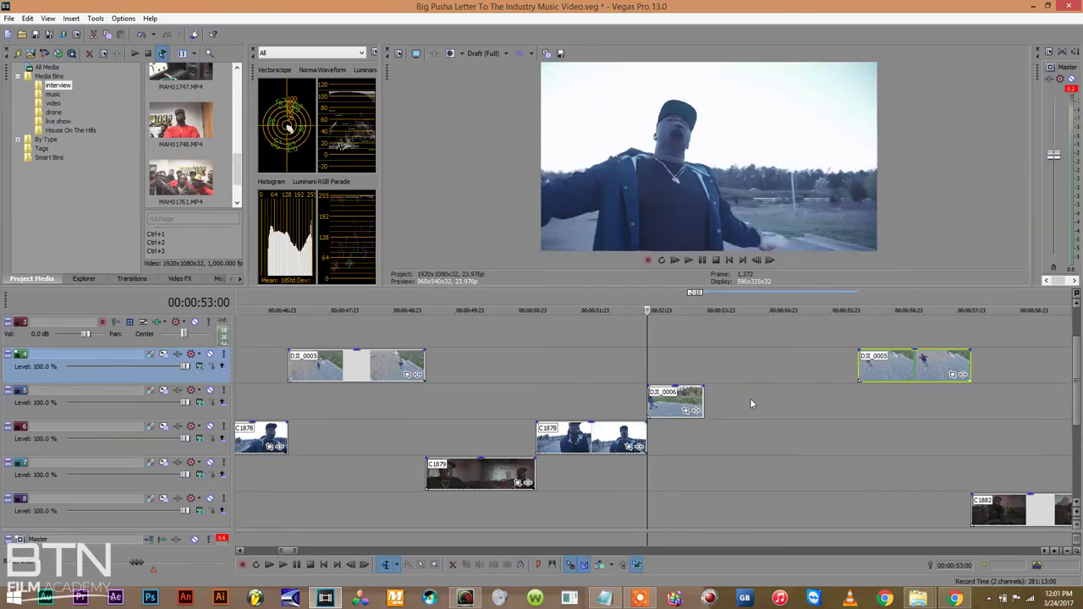
drag(702, 396, 799, 405)
key(space)
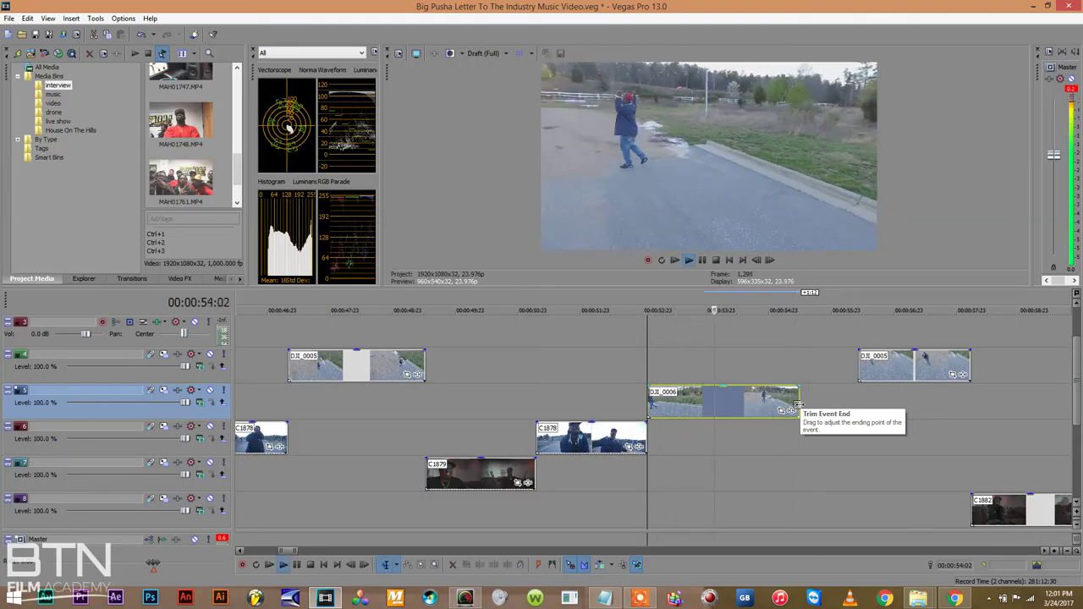
key(space)
drag(860, 366, 754, 399)
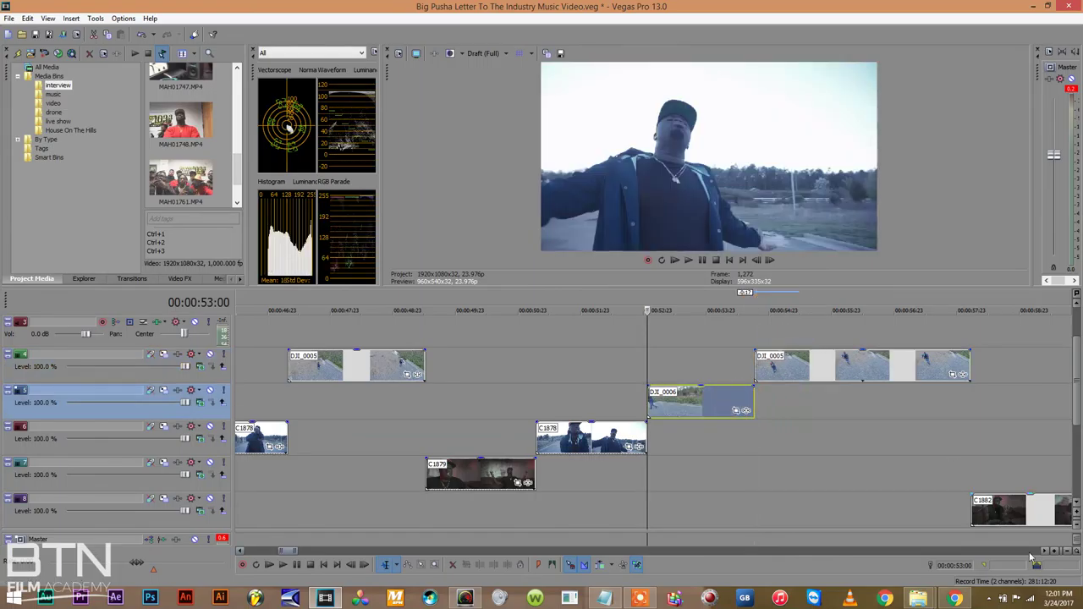
Review the edit at 00:01:19:01, about 00:03:07 and 00:03:34:17
click(1070, 553)
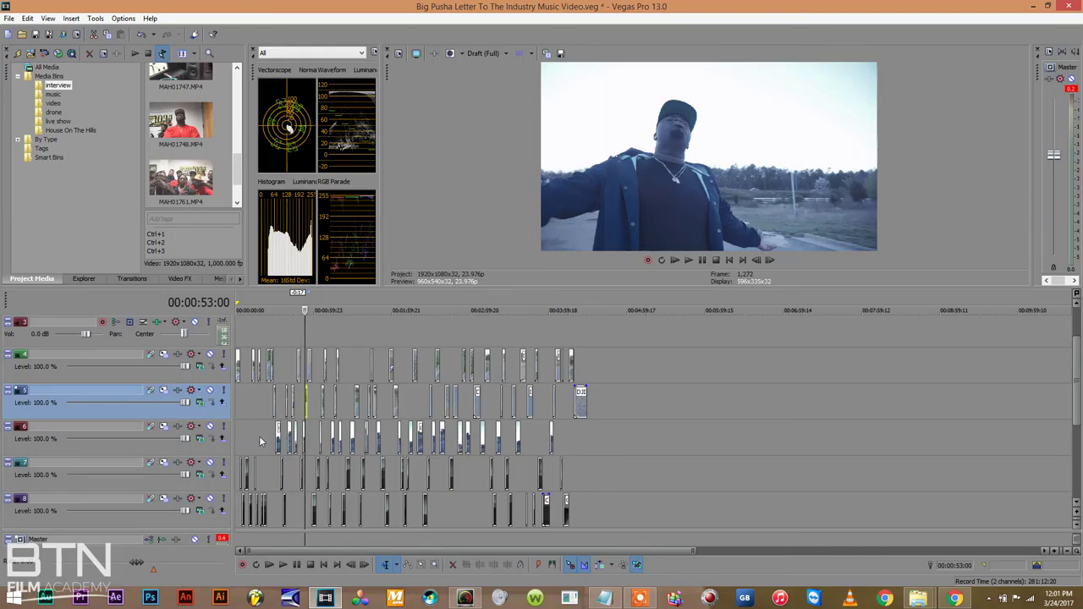
click(340, 343)
key(space)
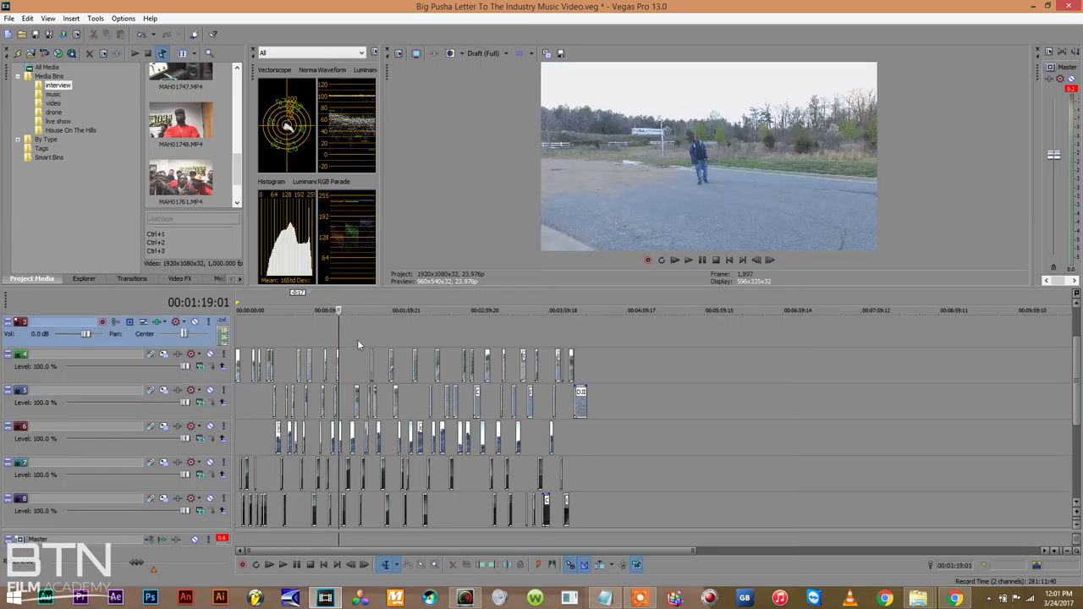
click(479, 310)
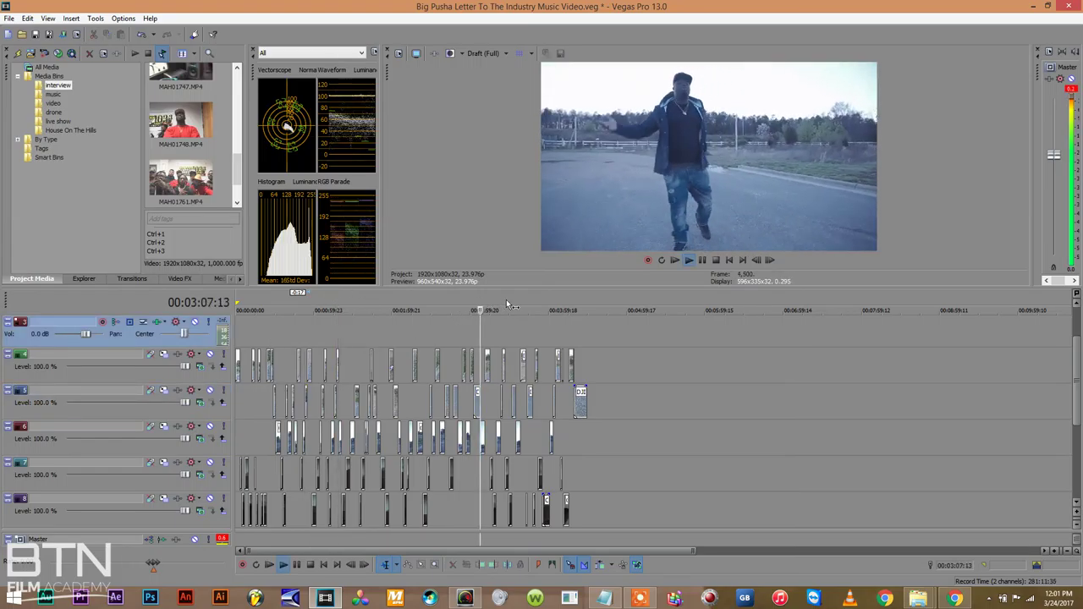
click(516, 306)
key(space)
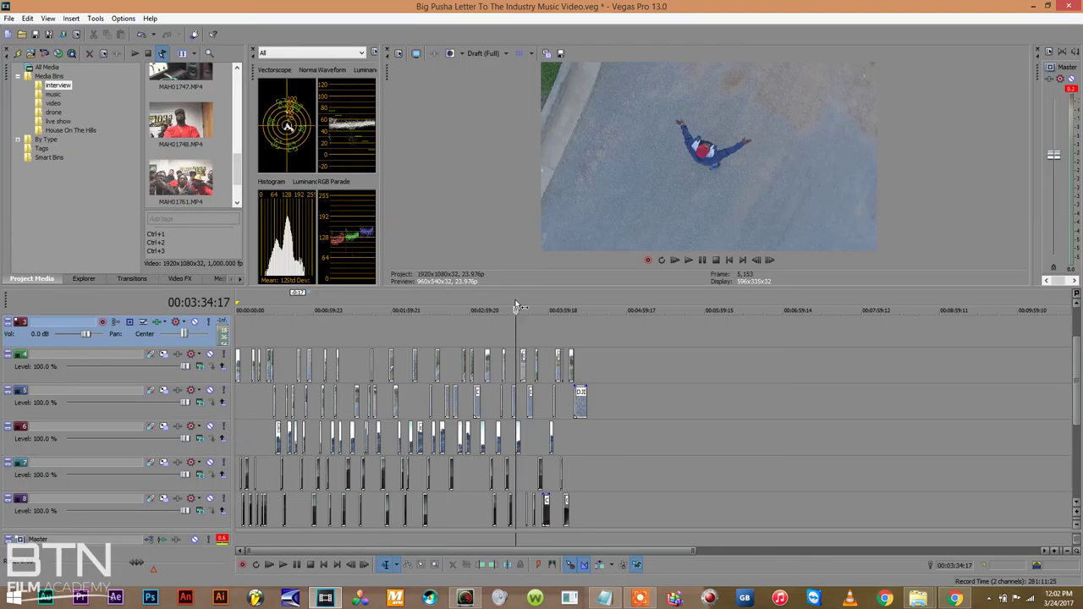
Examine the block of markers past the footage by placing the cursor at its start, 00:12:08:23, and its end, 00:16:17:10
drag(1079, 372, 1079, 338)
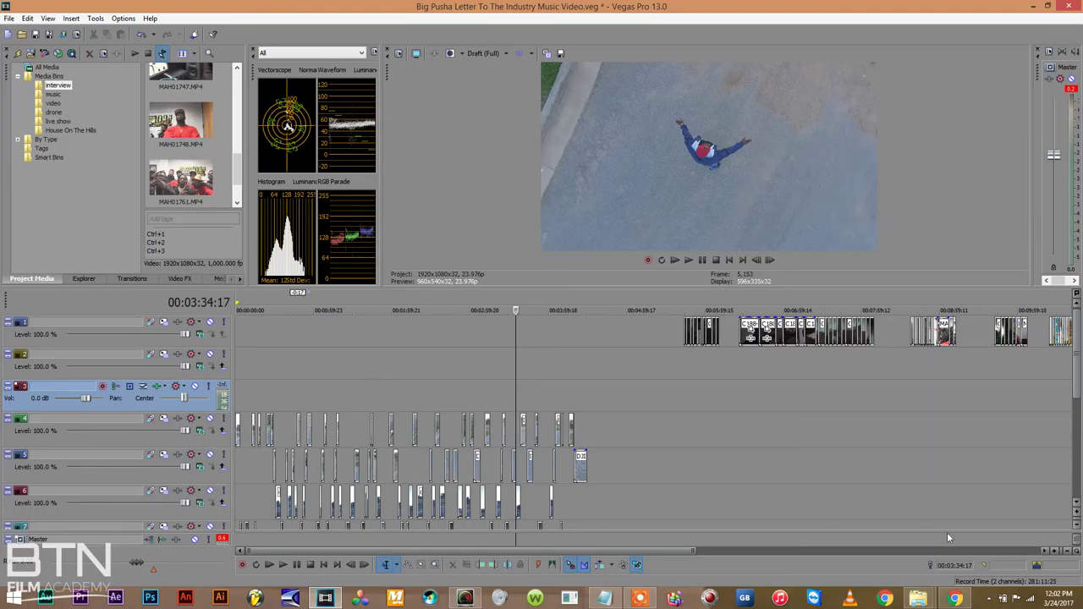
click(1075, 551)
click(1073, 551)
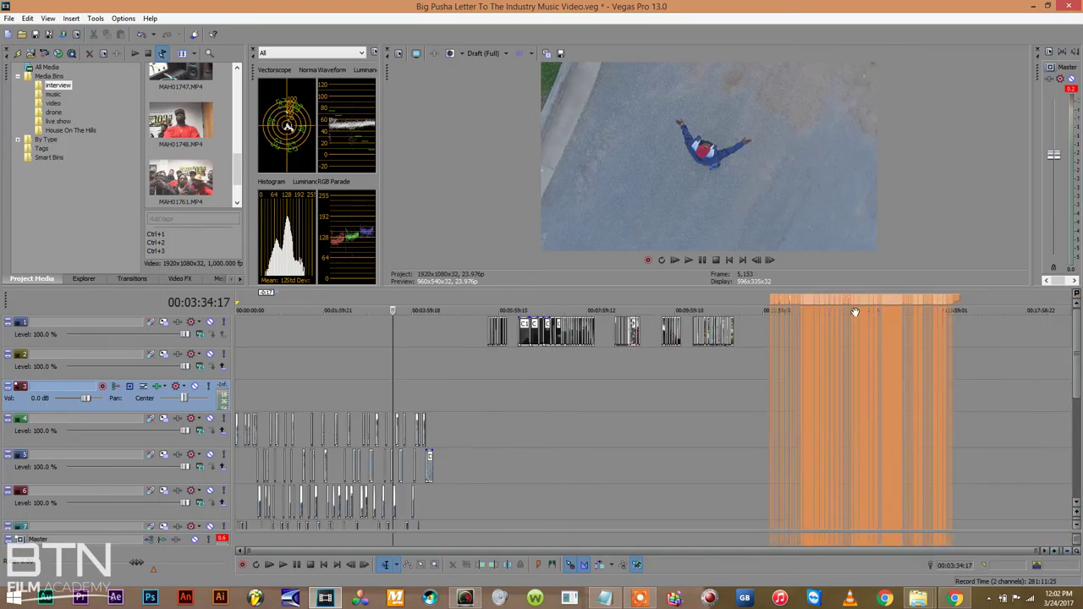
click(956, 302)
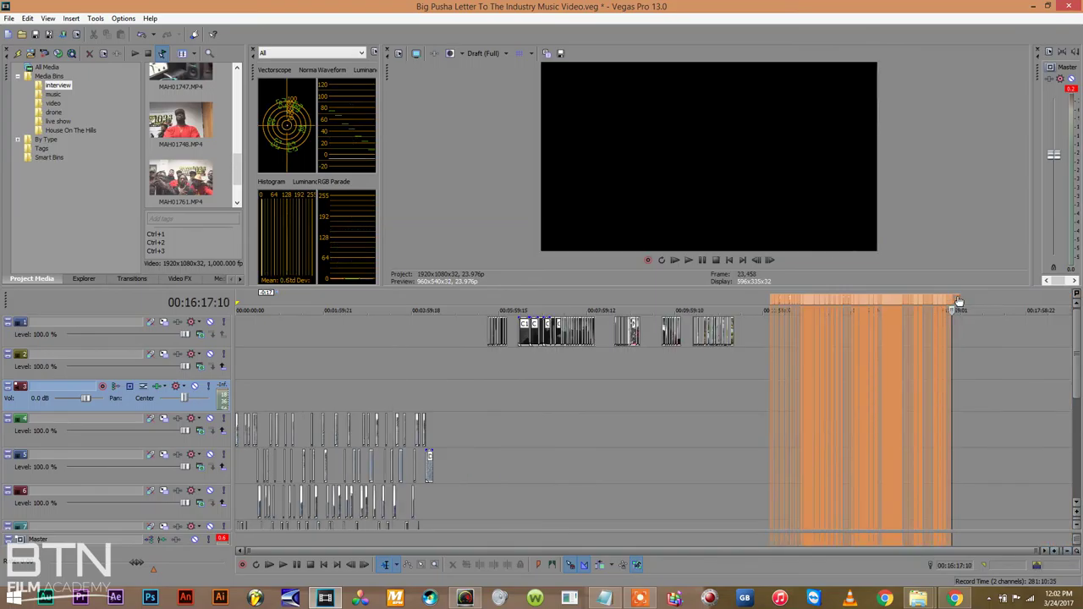
click(773, 301)
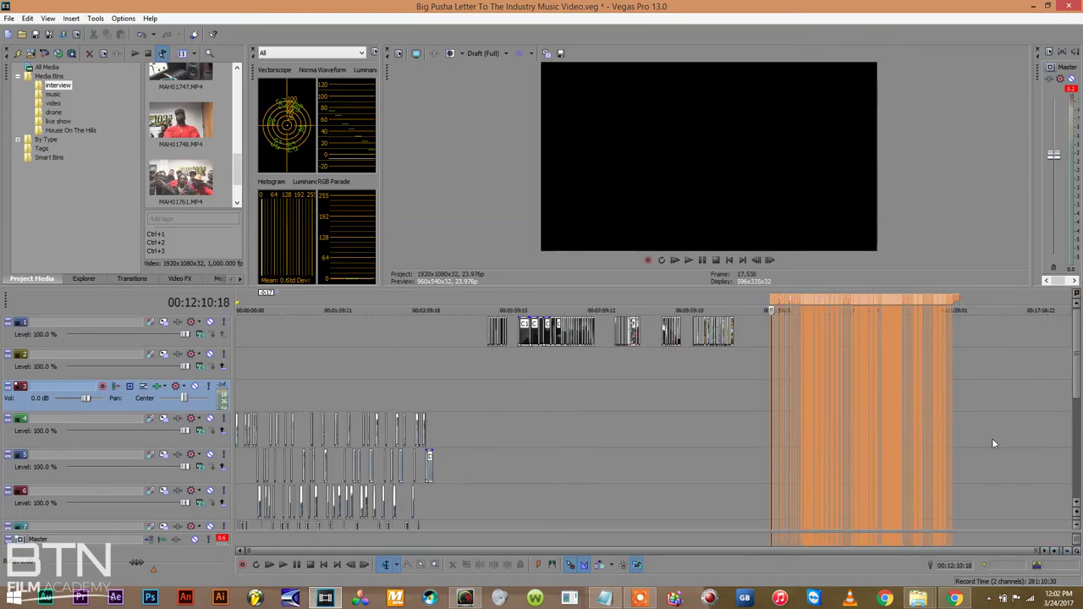
click(1056, 552)
click(1055, 552)
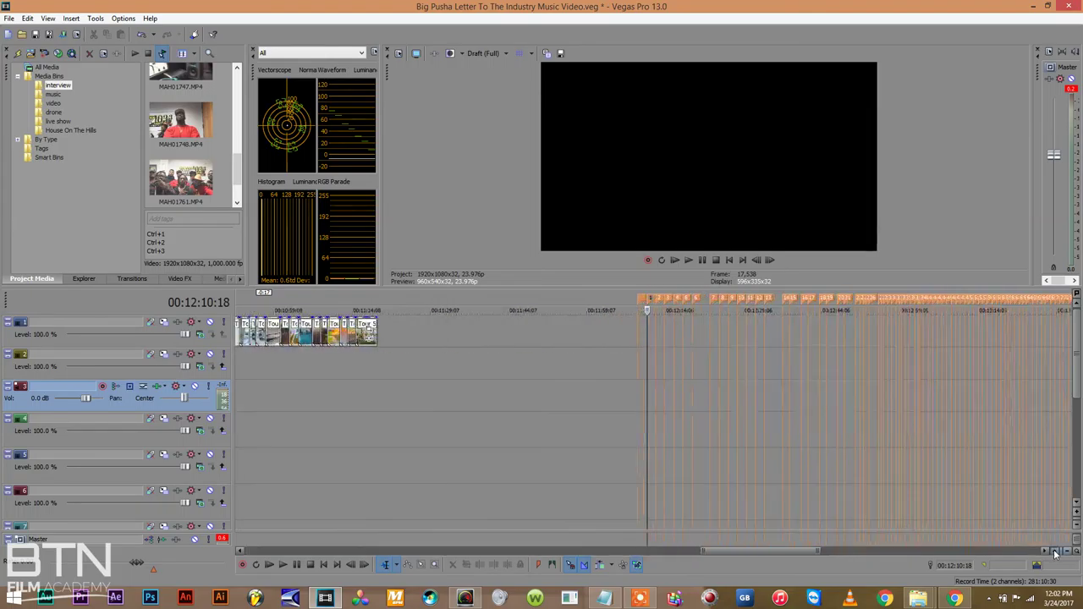
click(639, 300)
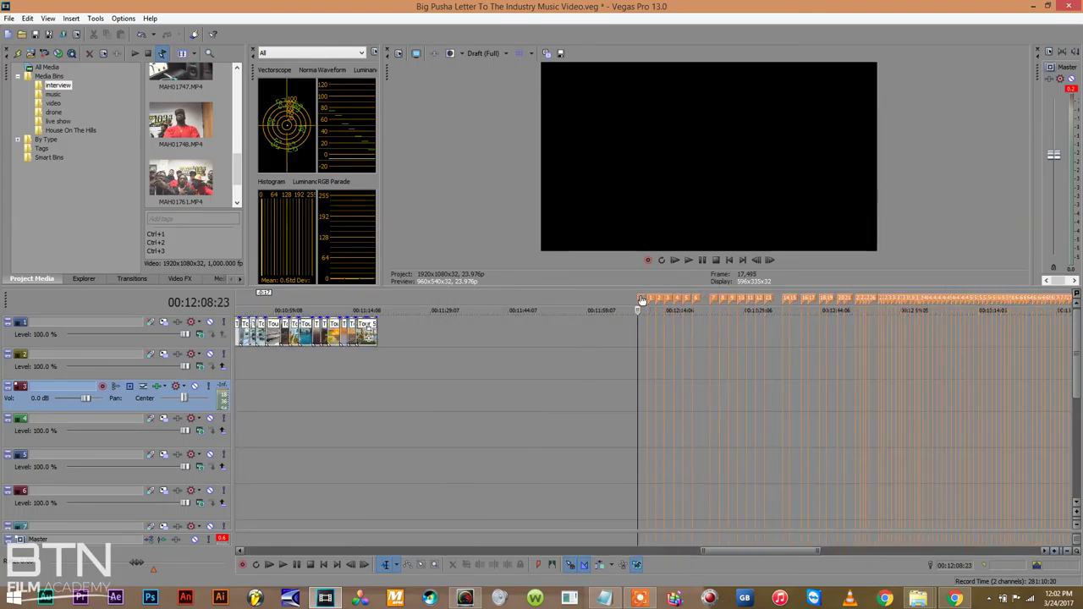
click(1067, 551)
click(1066, 551)
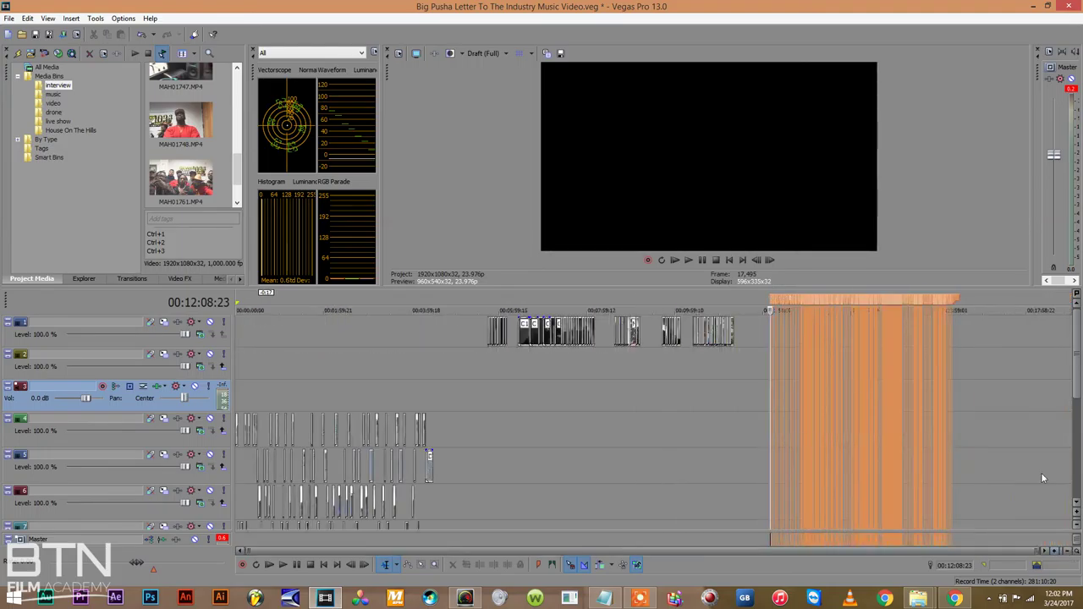
click(957, 298)
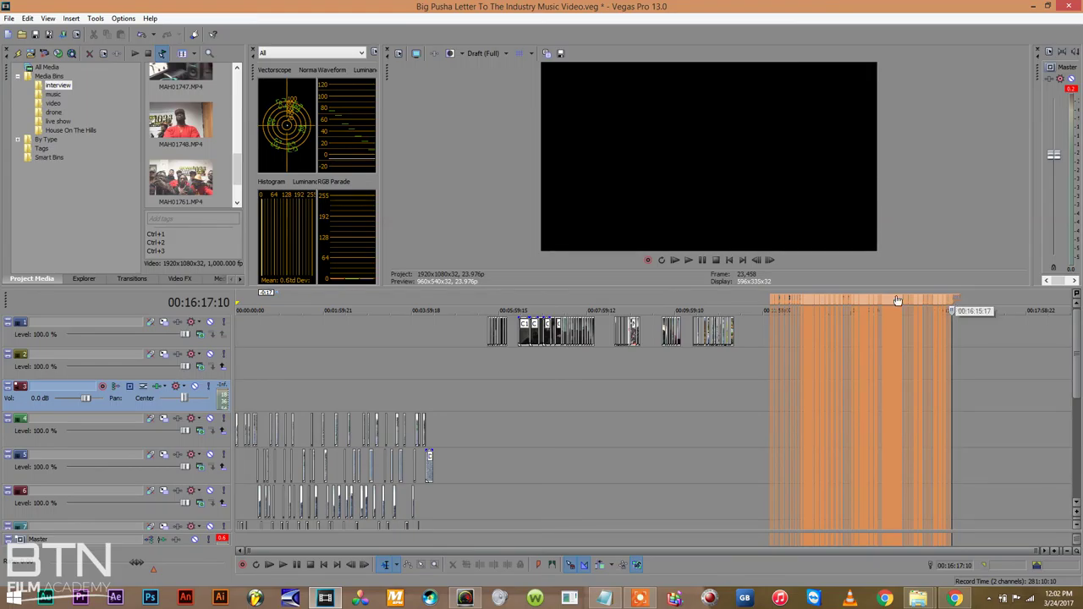
Move the whole block of markers to the start of the timeline and check the preview at several points along it
drag(874, 302, 253, 310)
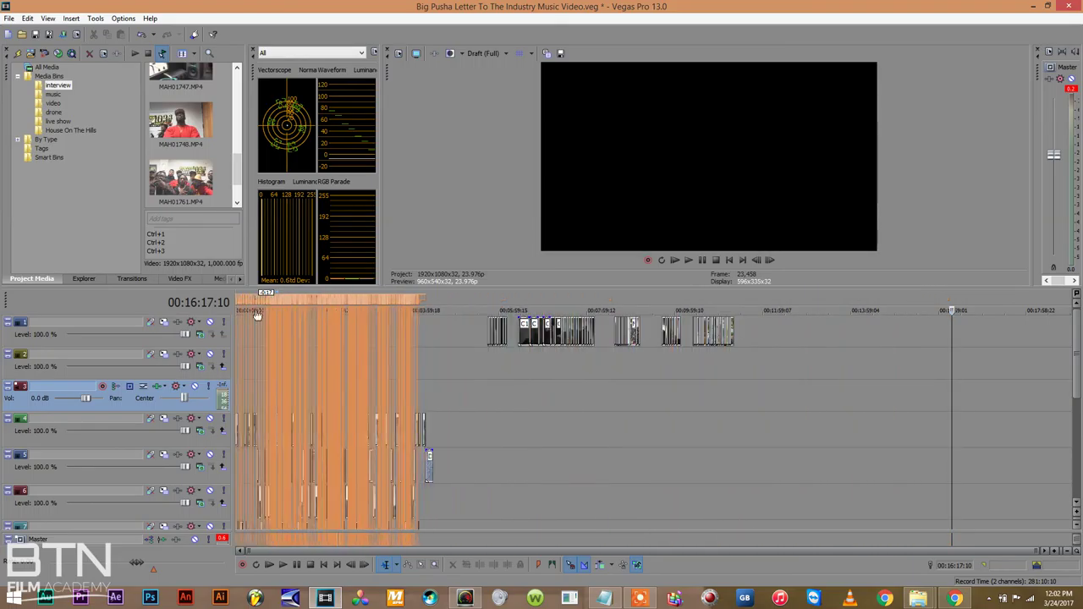
click(255, 392)
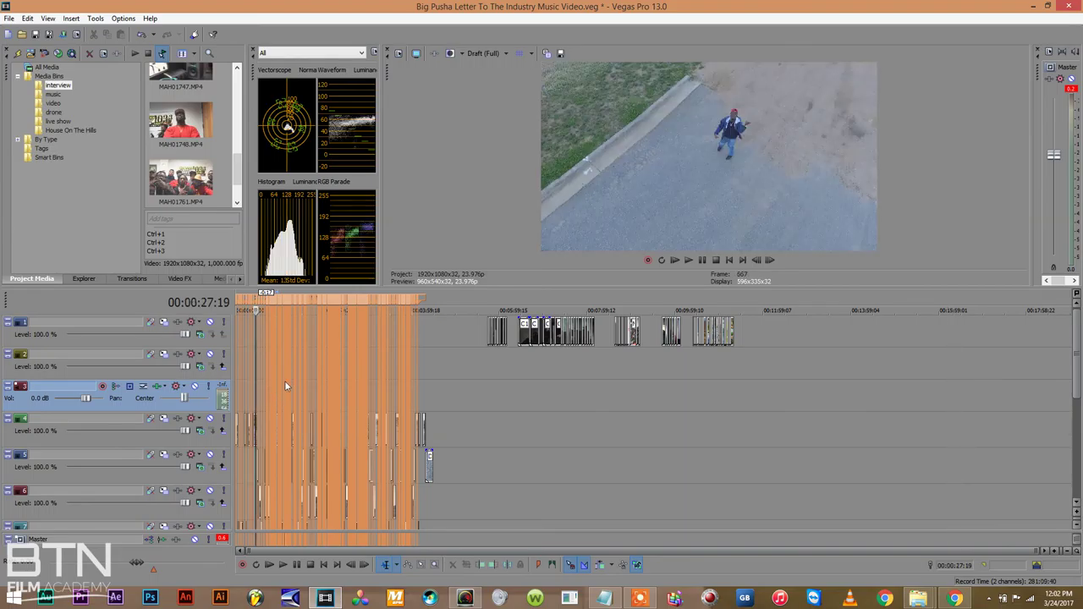
click(285, 383)
click(338, 382)
click(374, 377)
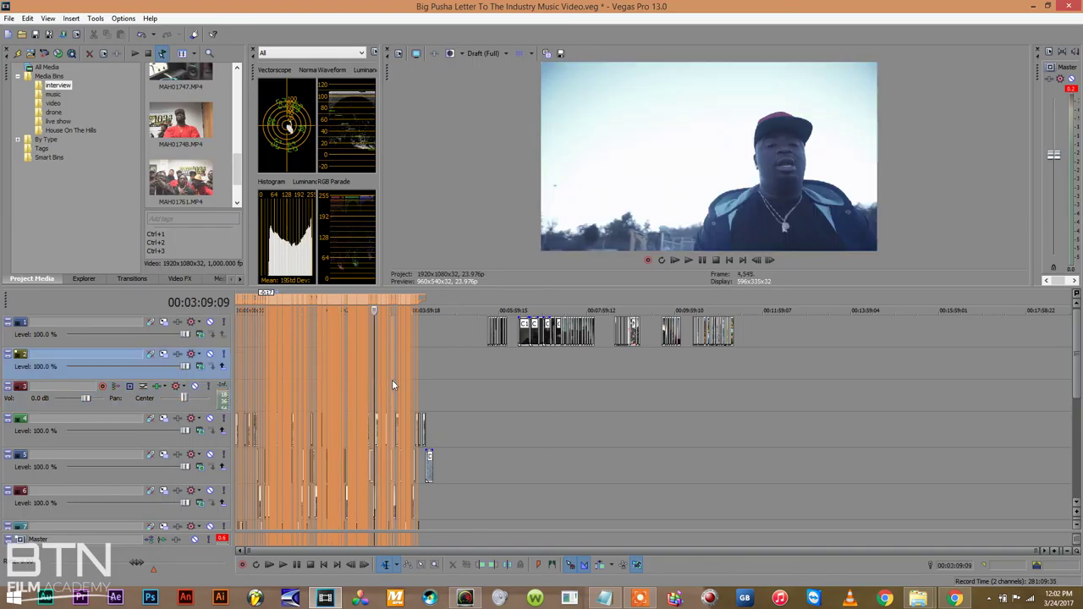
click(392, 380)
click(408, 380)
click(410, 380)
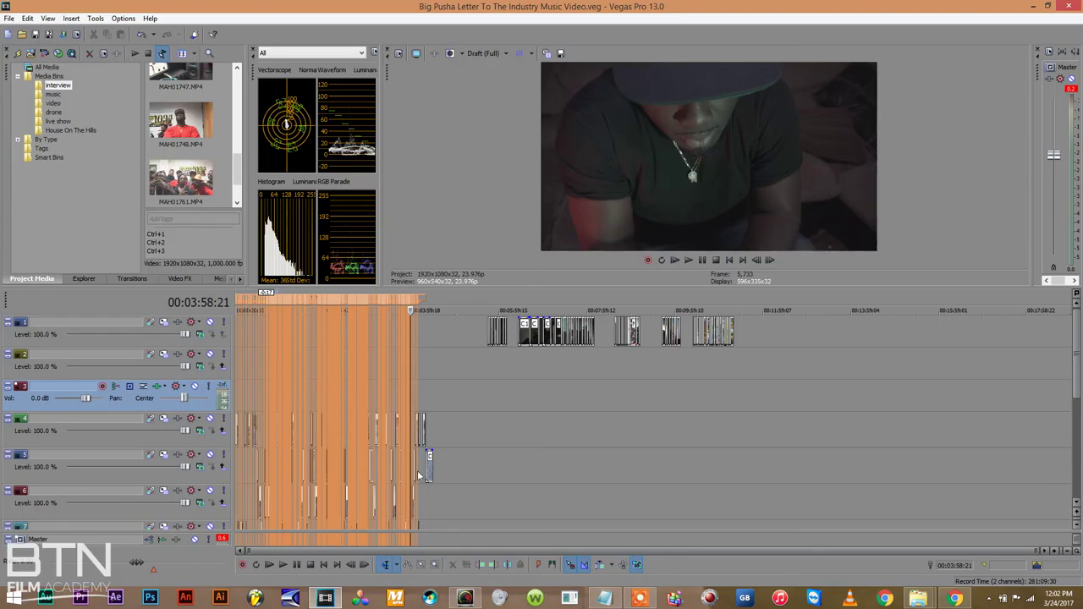
Return to the start of the project and enlarge the timeline area to show all the camera tracks with their markers
click(323, 564)
click(1054, 551)
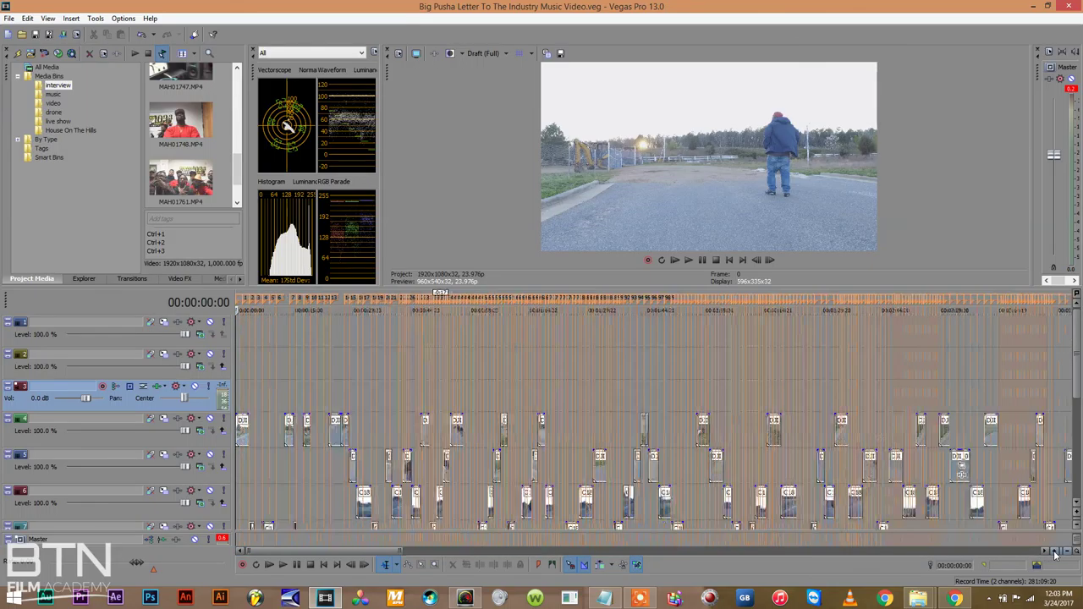
key(space)
key(space)
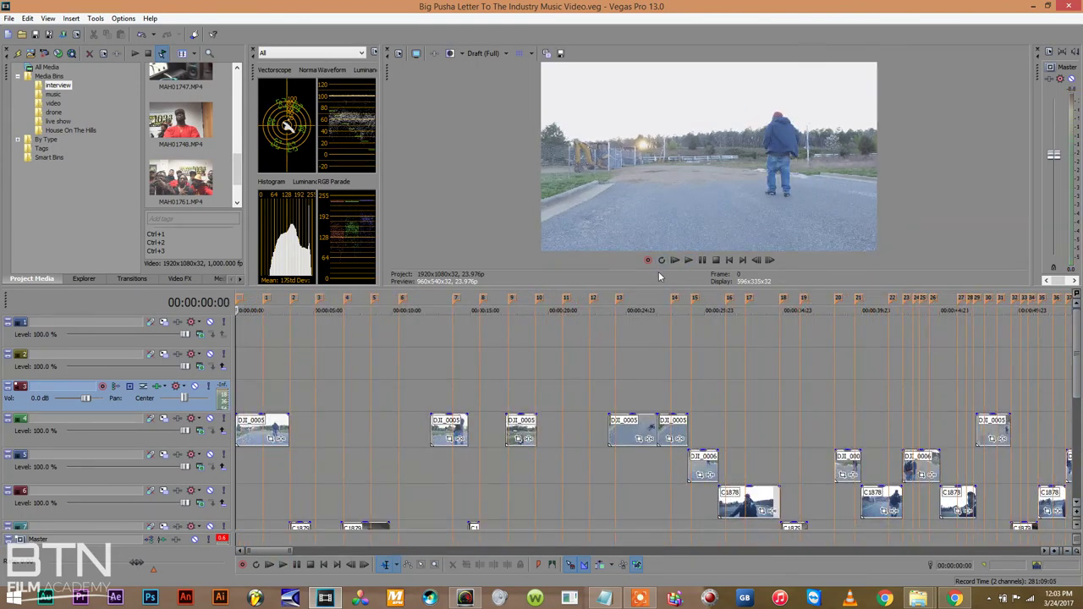
drag(652, 285, 647, 155)
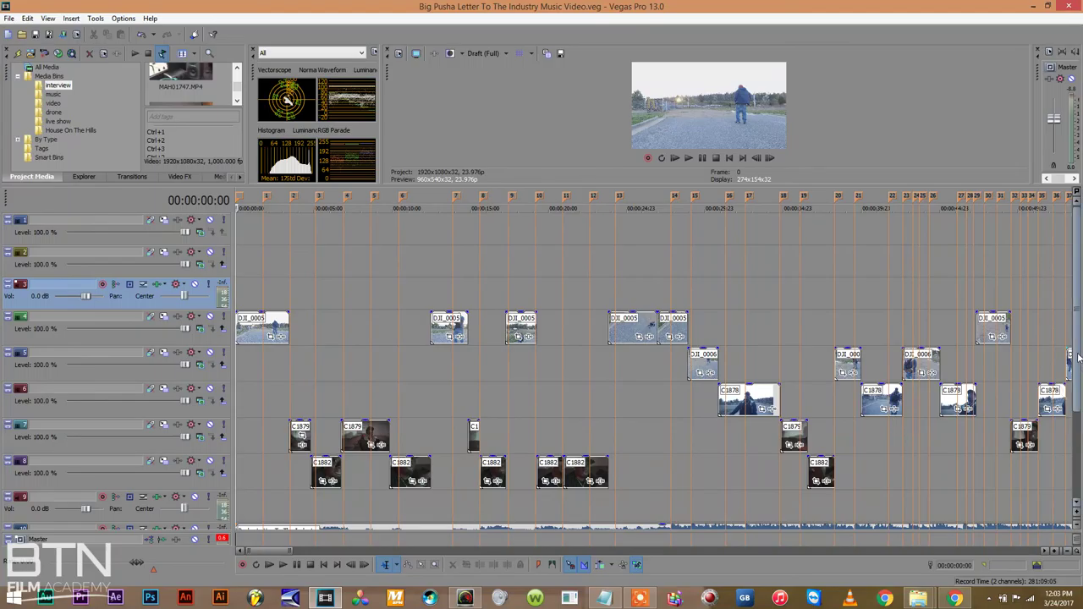
click(1077, 517)
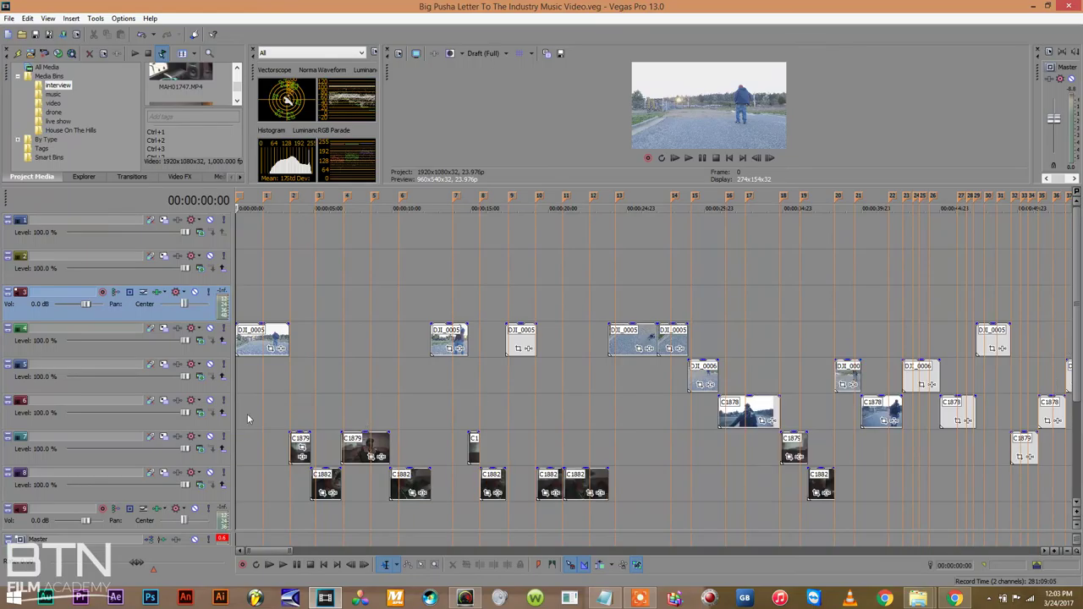
Play the edit from the start to compare the cuts with the markers, enlarging the preview slightly, and stop playback
key(space)
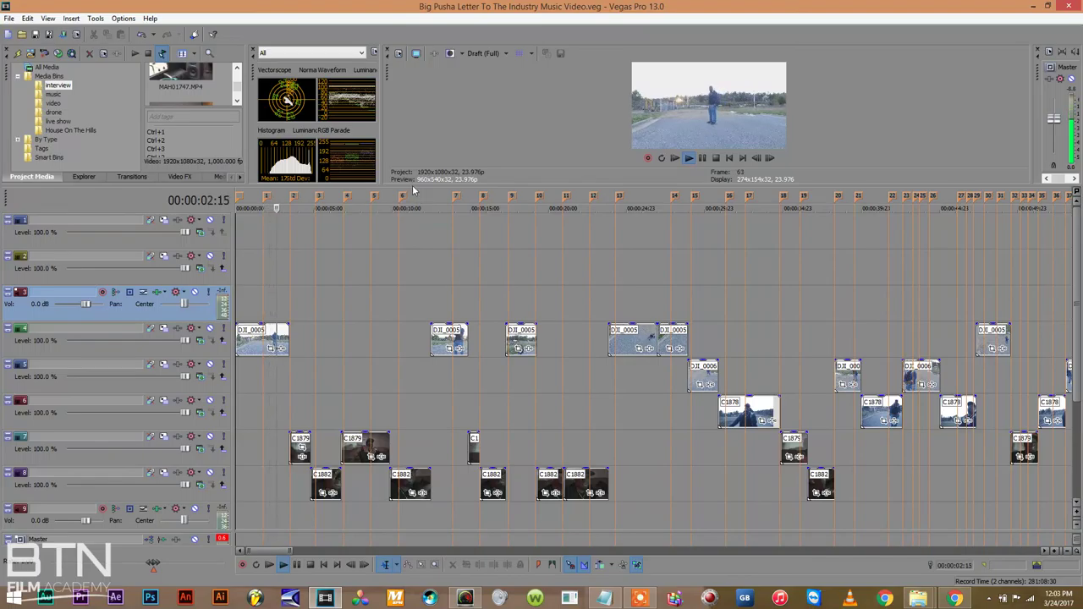
drag(412, 185, 412, 213)
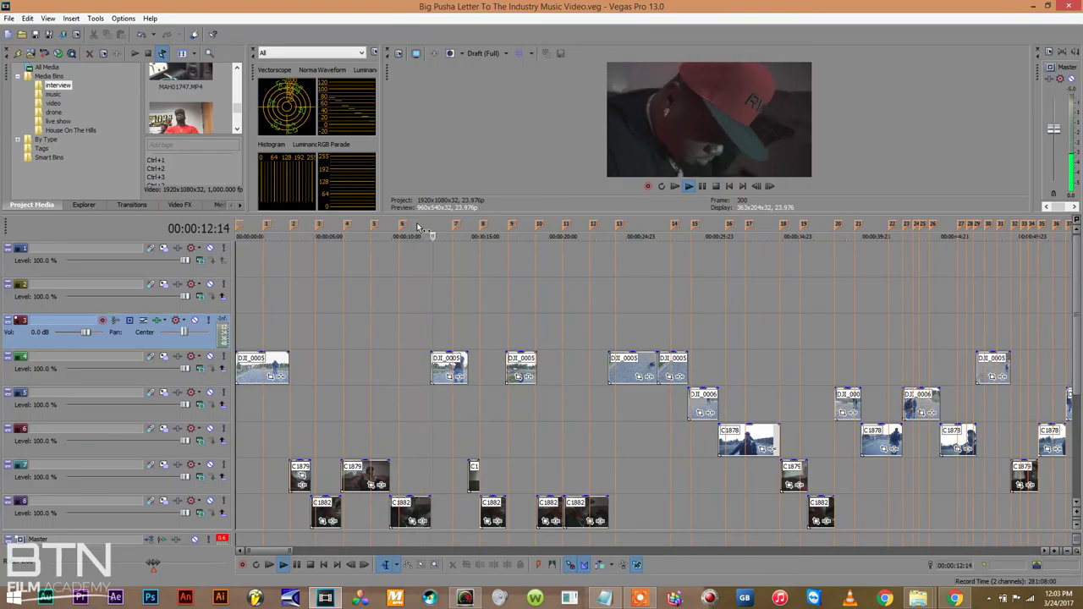
key(space)
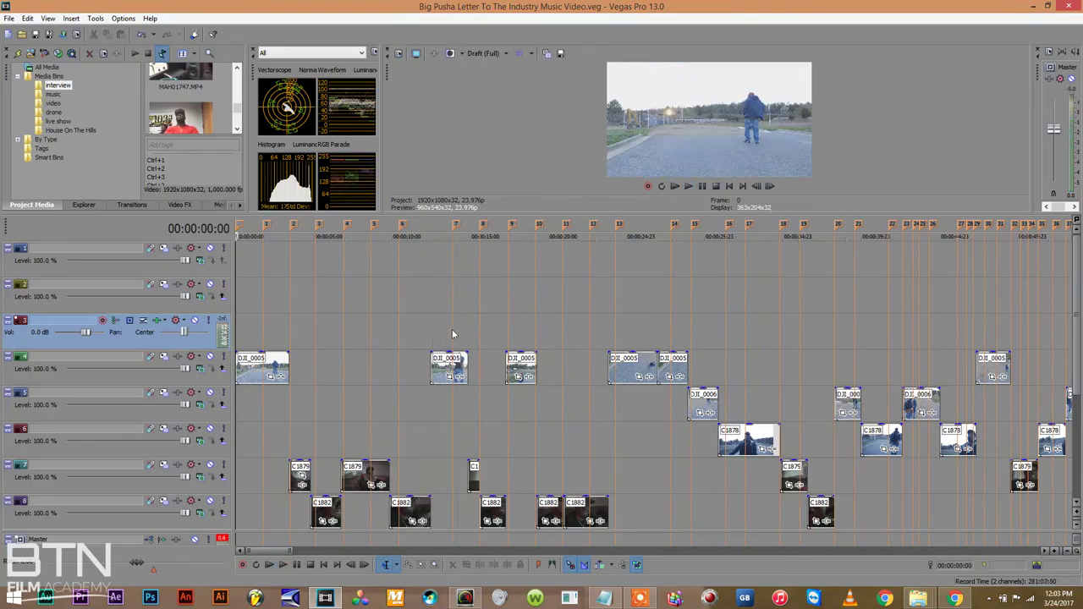
Check the frame rate of the second DJI_0005 clip on track 4 in its event properties, leaving the settings as they are
right_click(442, 376)
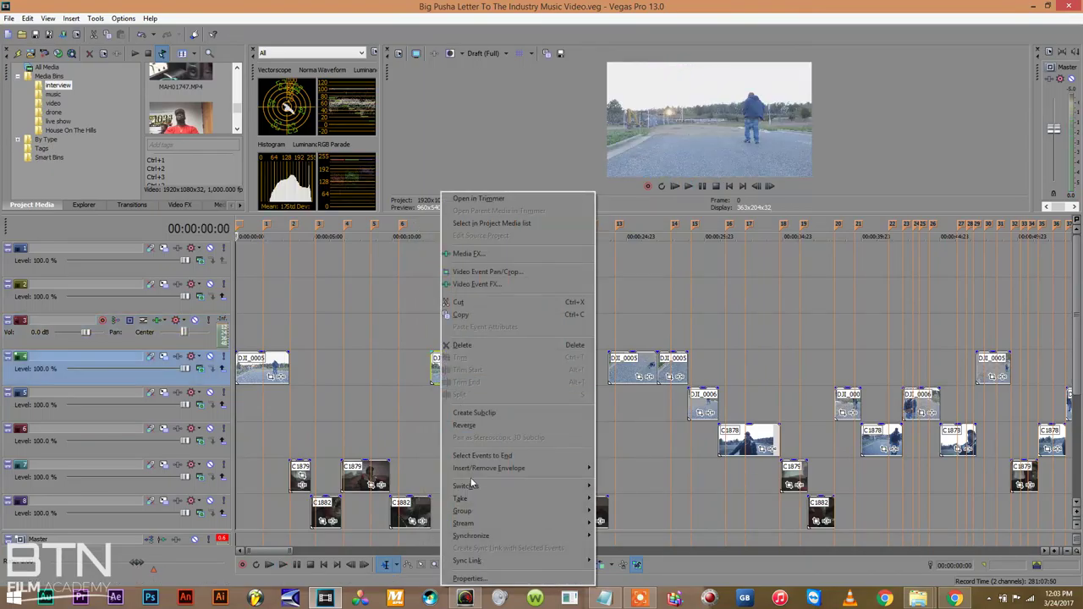
click(470, 579)
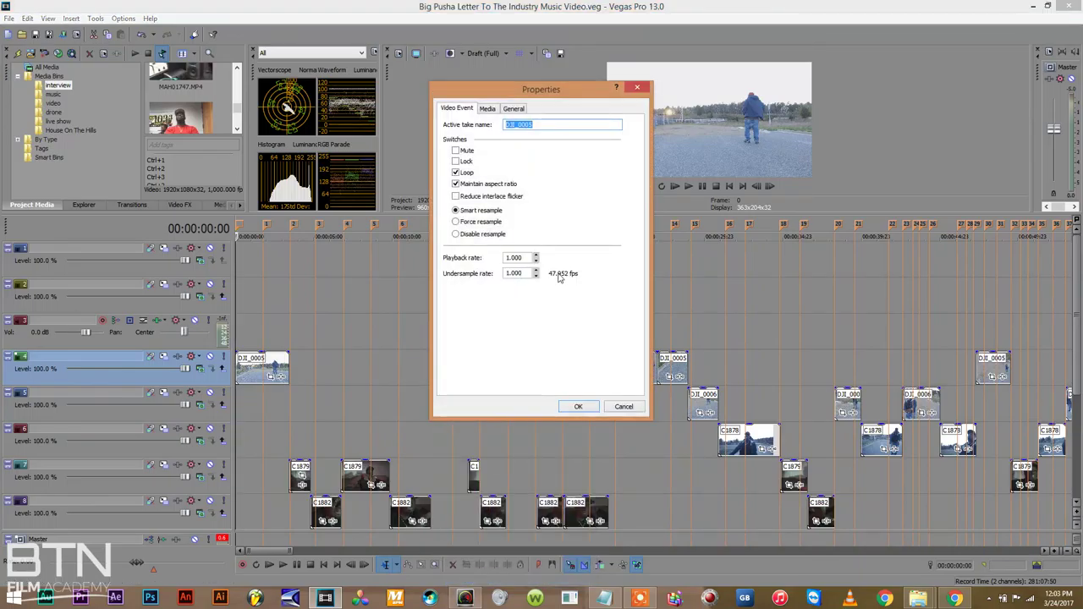
click(622, 407)
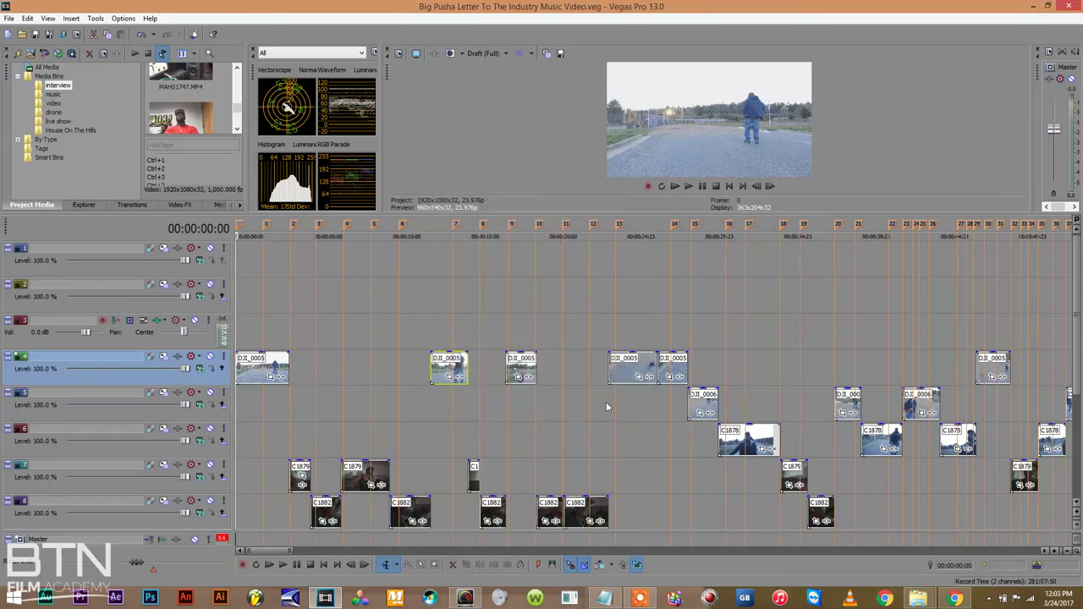
Set the playback rate of the second DJI_0005 clip on track 4 to .375 and play it to check the slow motion
right_click(440, 366)
click(462, 581)
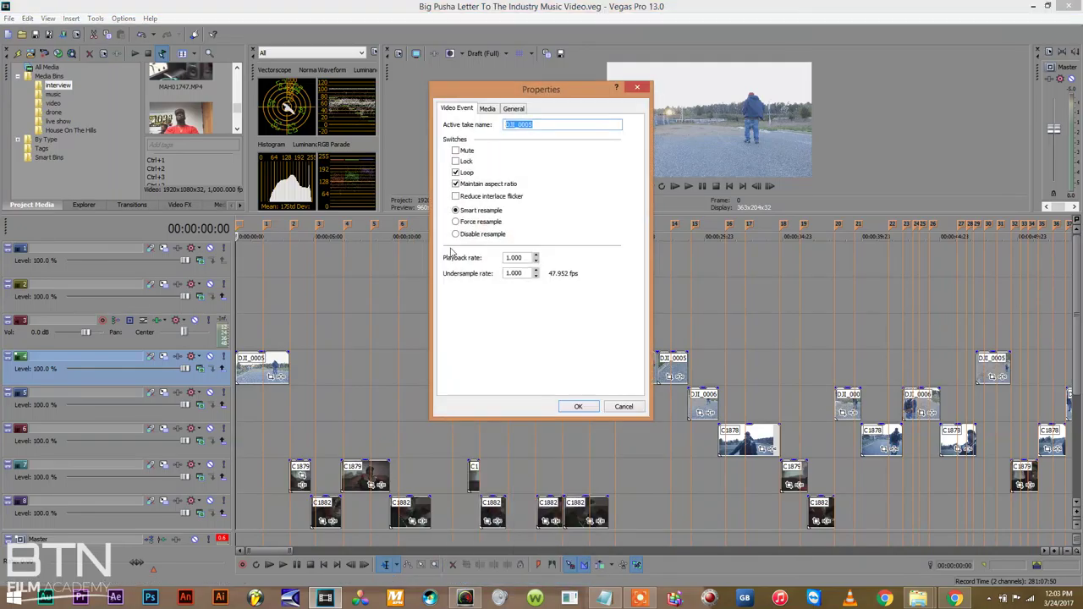
double_click(529, 257)
text(.375)
key(Return)
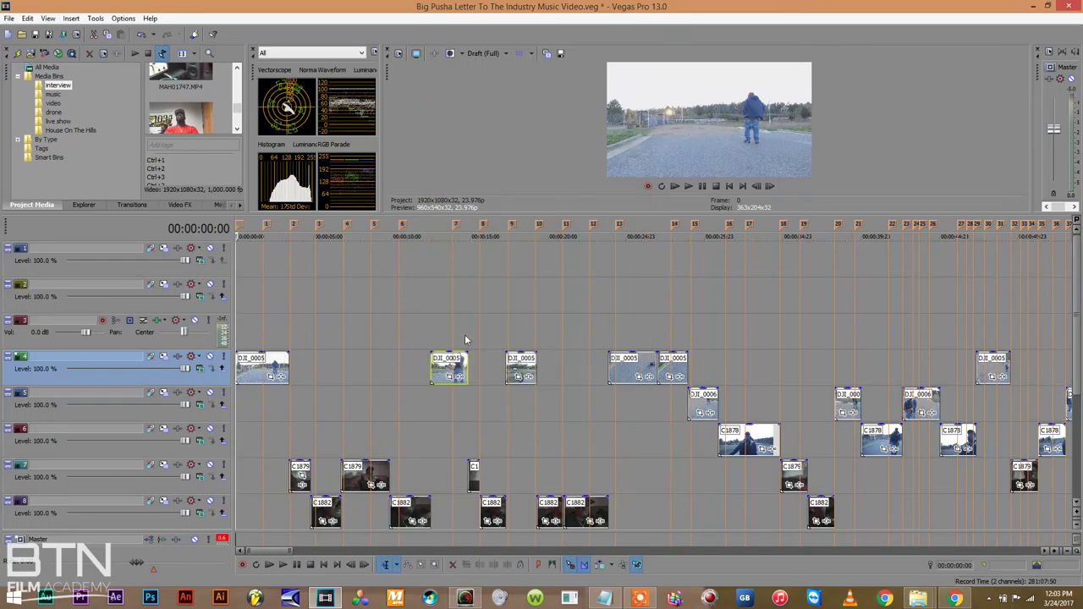
click(434, 338)
key(space)
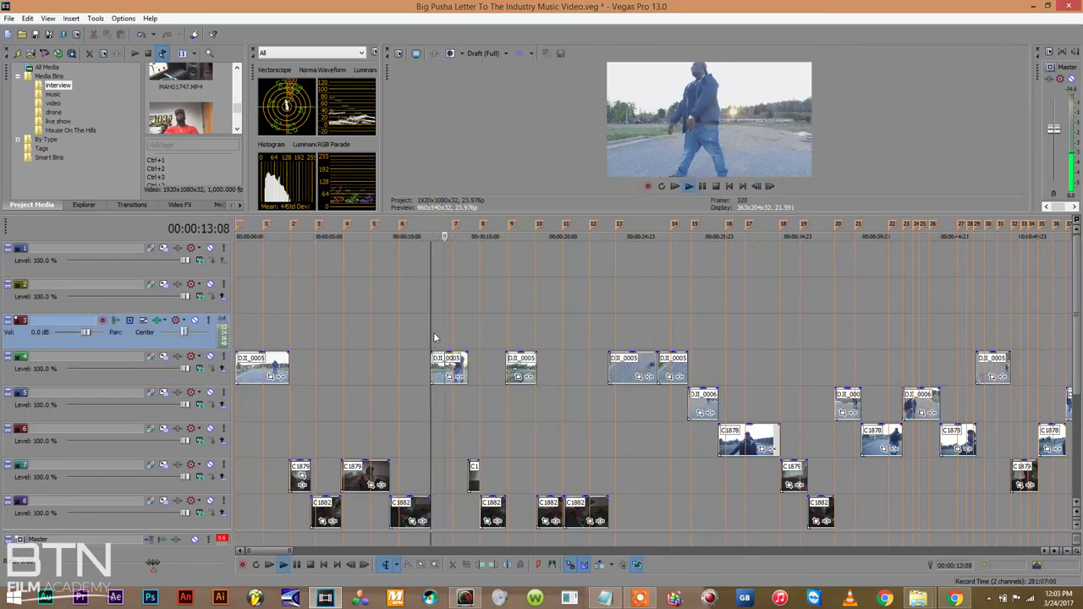
key(space)
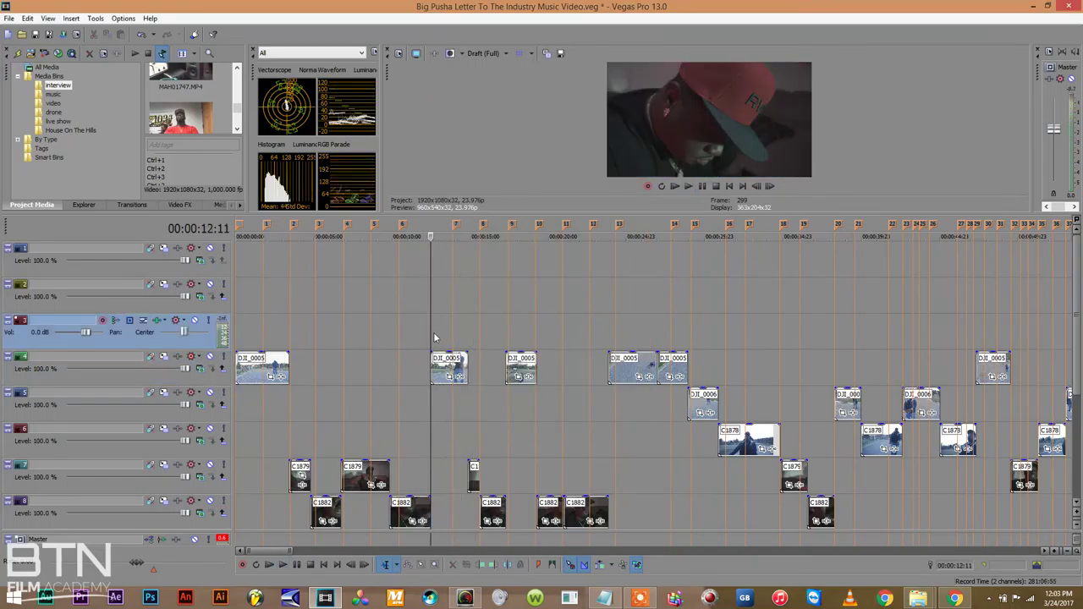
Select all the camera clips of the main edit on tracks 4 to 8 and disable resample for them
right_click(764, 433)
mouse_move(815, 328)
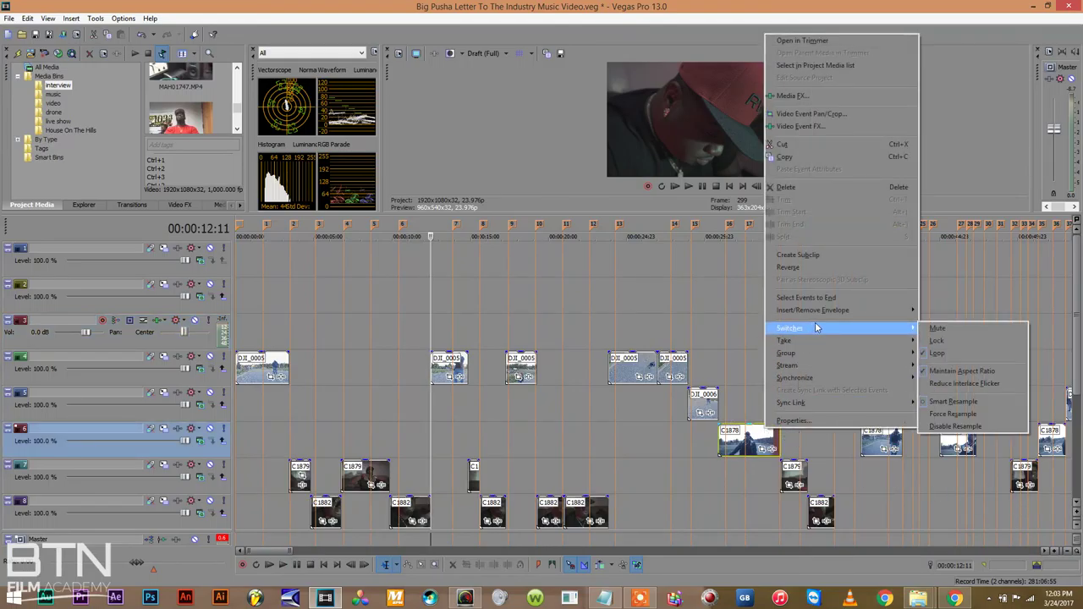
click(1068, 552)
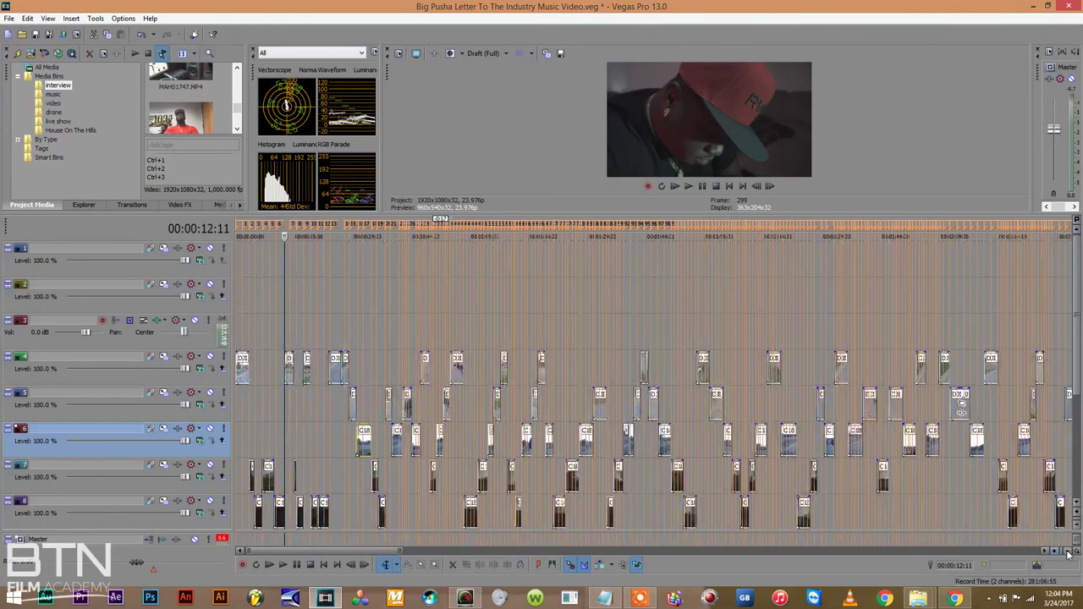
click(1068, 552)
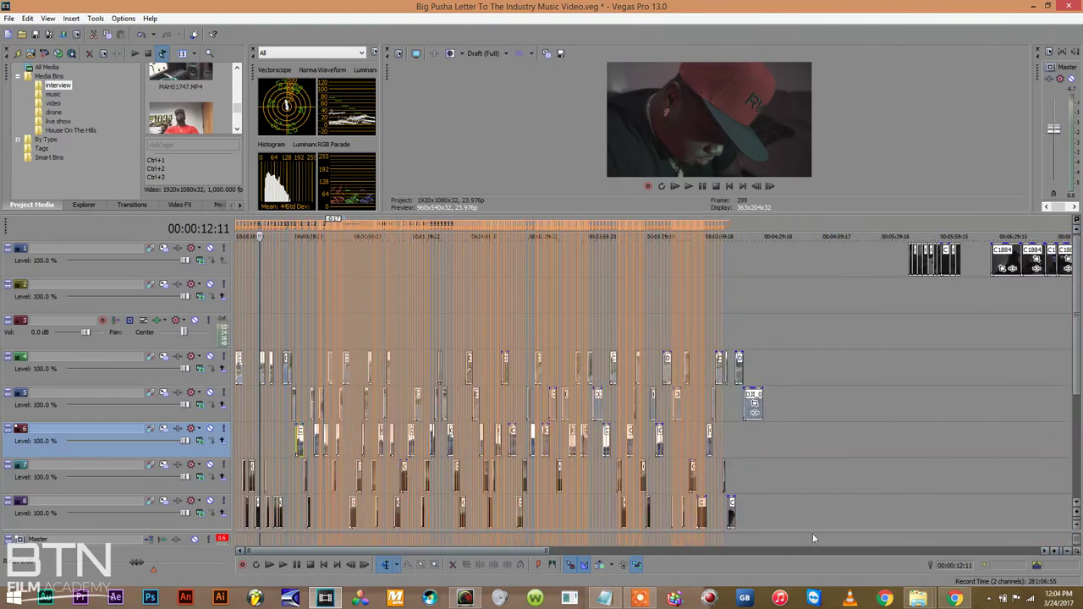
click(421, 564)
drag(773, 515, 61, 277)
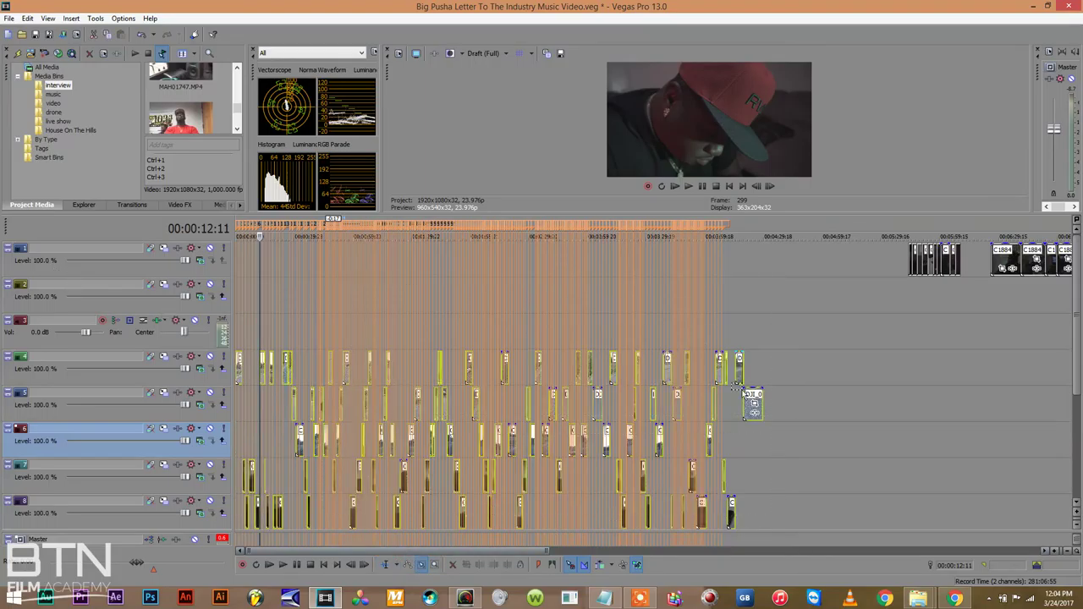
right_click(747, 399)
mouse_move(782, 489)
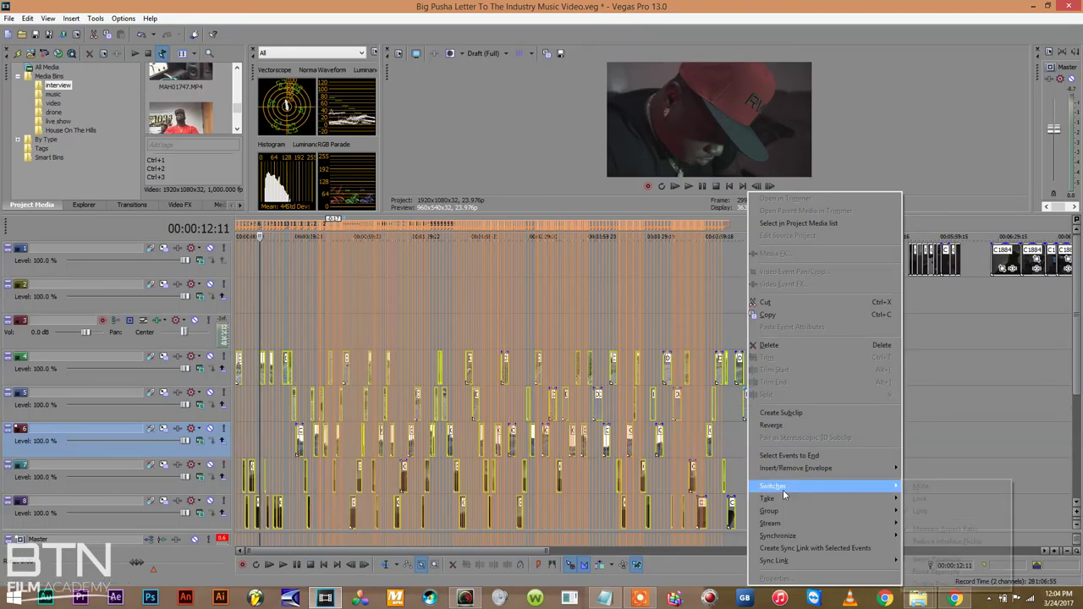
click(937, 584)
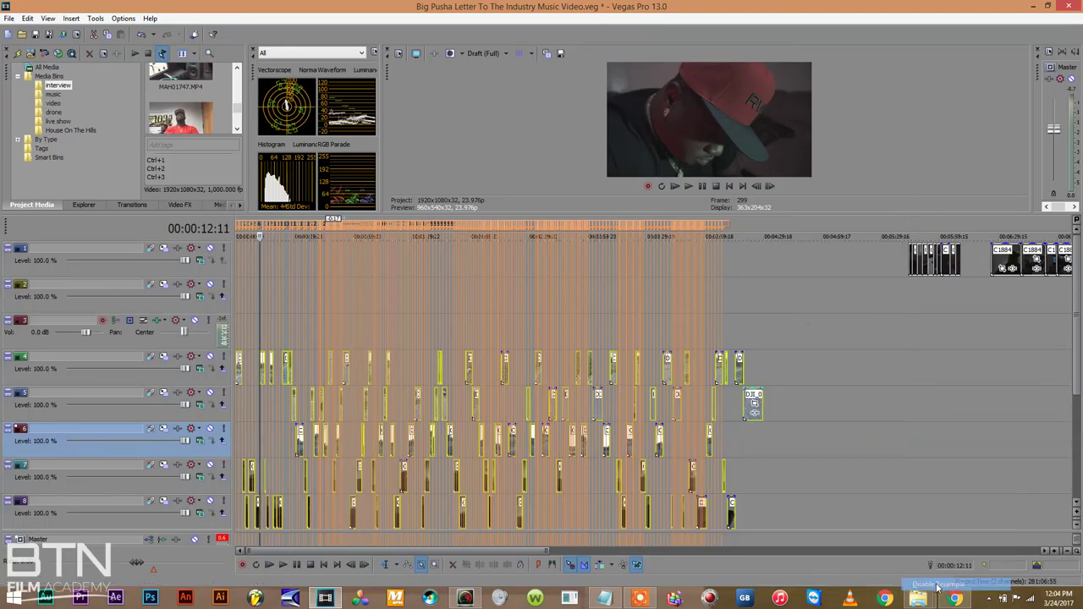
Look at the event options of a clip on track 1 past the main edit without changing them, and save the project
mouse_move(1076, 268)
mouse_down()
mouse_move(1078, 301)
mouse_move(1079, 281)
mouse_up()
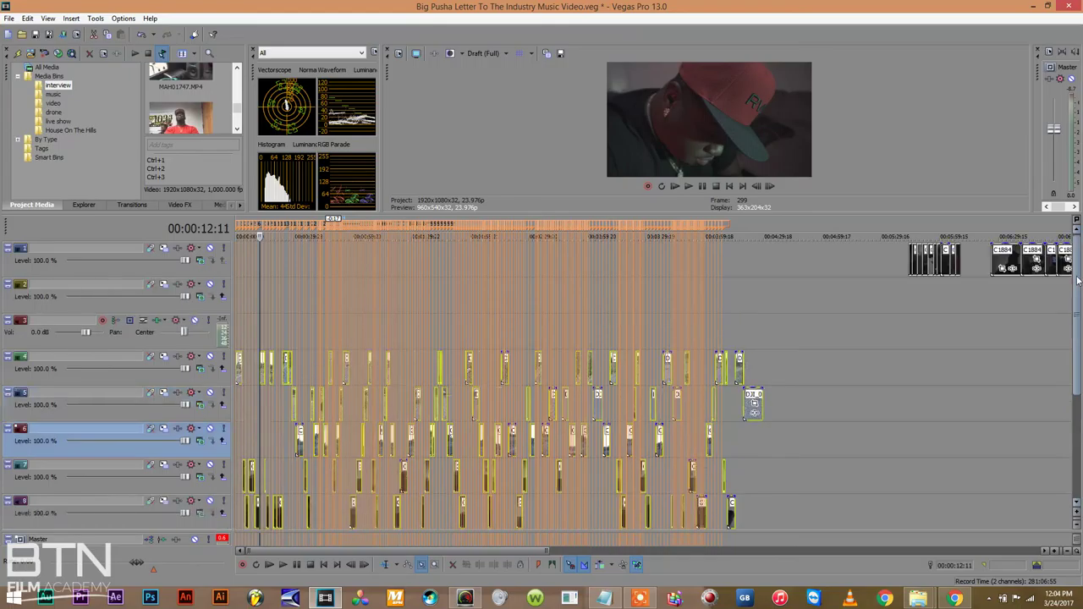
right_click(996, 254)
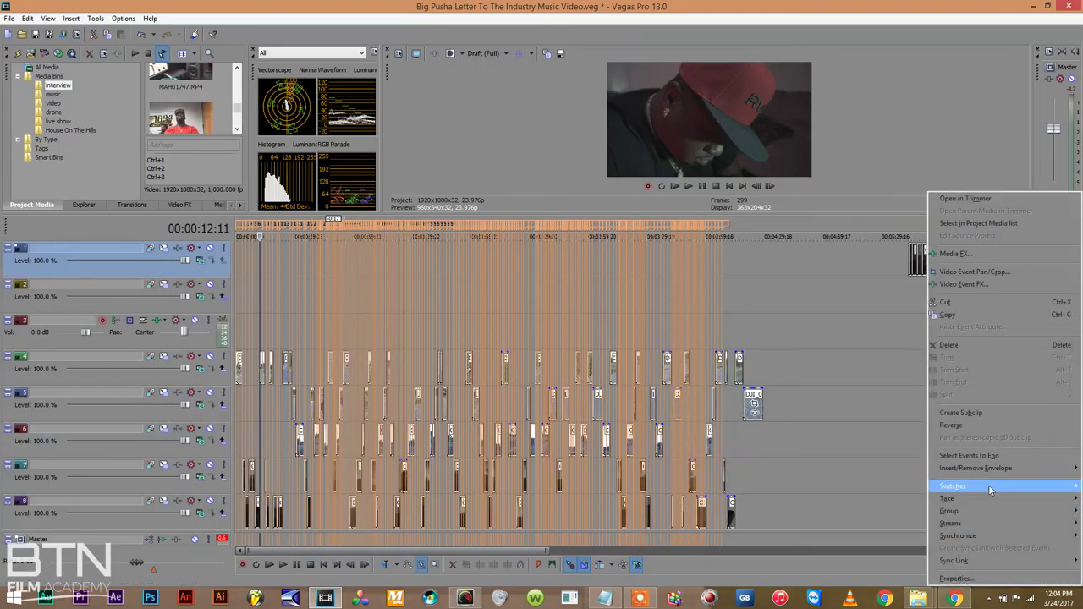
key(Escape)
key(ctrl+s)
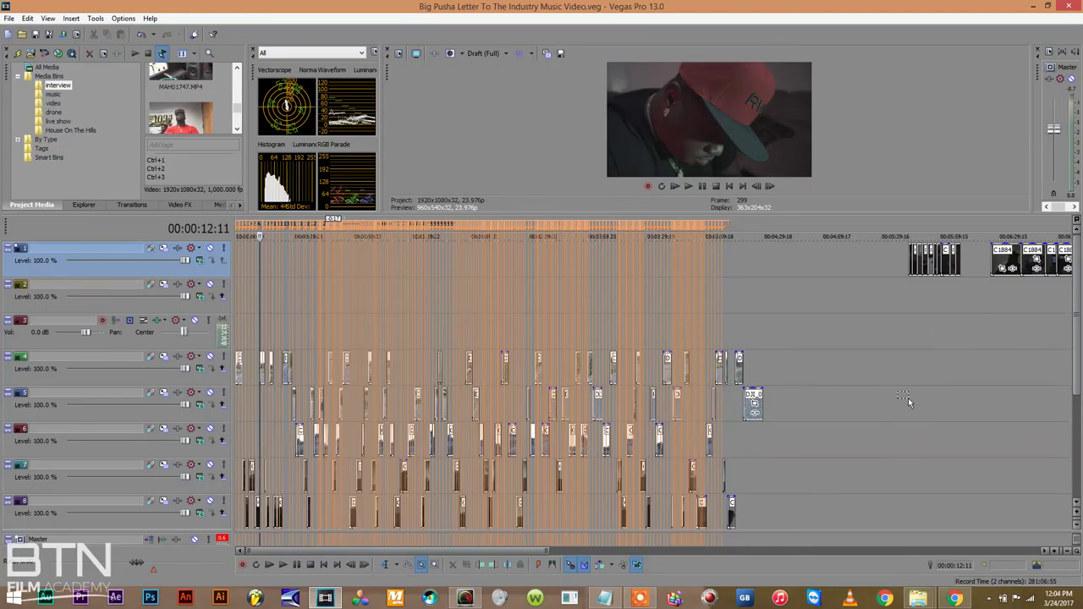
Preview the extra clips on track 1 past the main edit at several points between about 00:05:49 and 00:07:20
click(927, 288)
key(space)
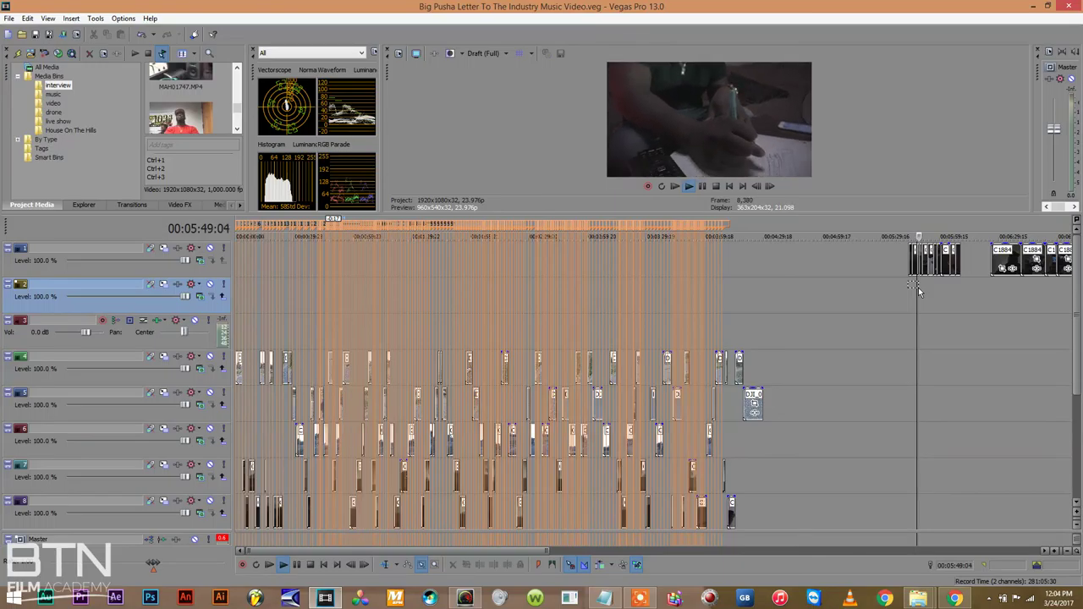
click(1005, 230)
click(1029, 230)
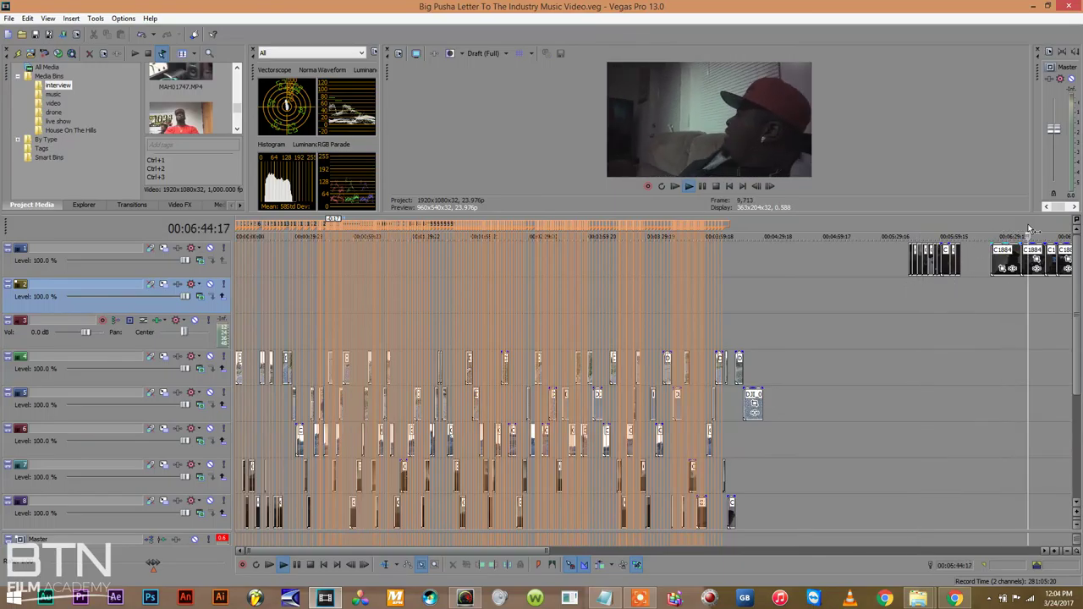
click(1070, 551)
click(647, 228)
click(657, 228)
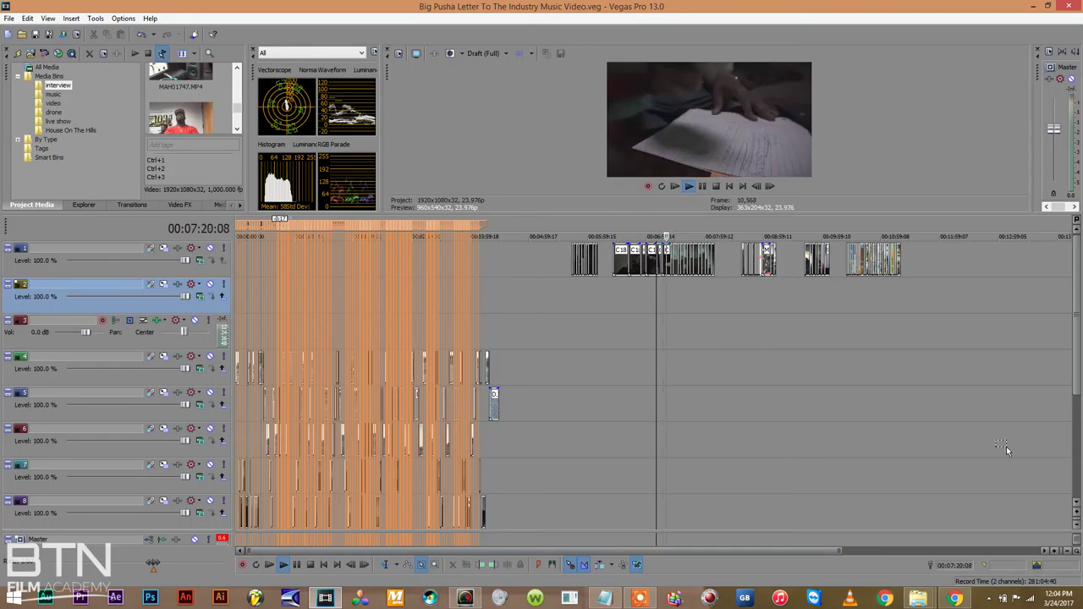
Insert a new video track above the extra clips and move the C1884 and C1885 handwriting clips starting at 00:07:09:15 up to it
scroll(1053, 552, up, 8)
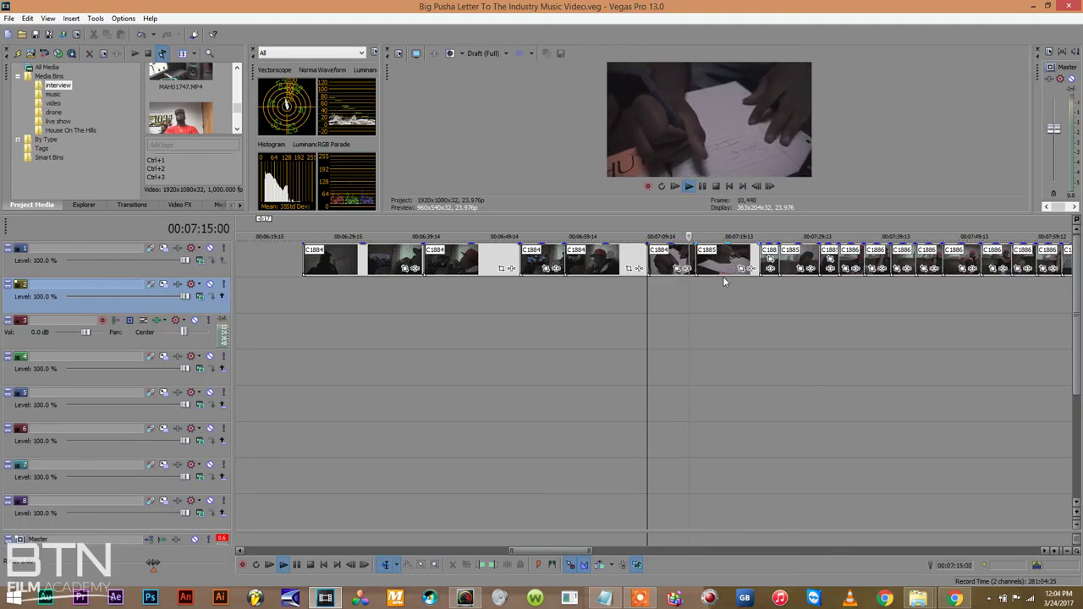
right_click(89, 263)
click(122, 292)
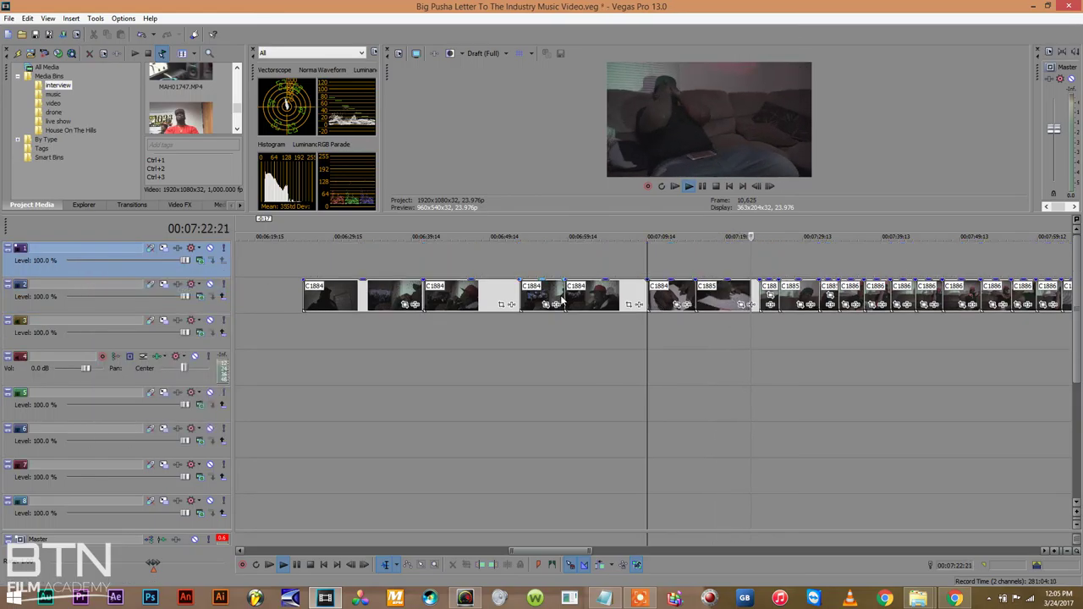
drag(678, 292, 709, 262)
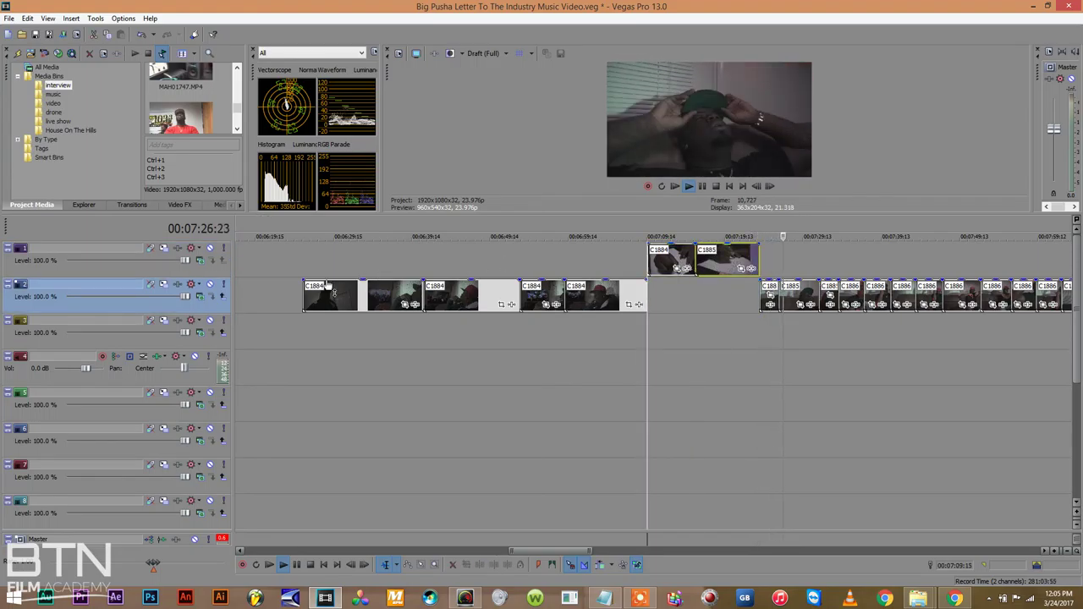
Play the extra clips from 00:06:25:16 and move the first two C1884 clips of this group up to the new top track
click(305, 291)
key(space)
key(space)
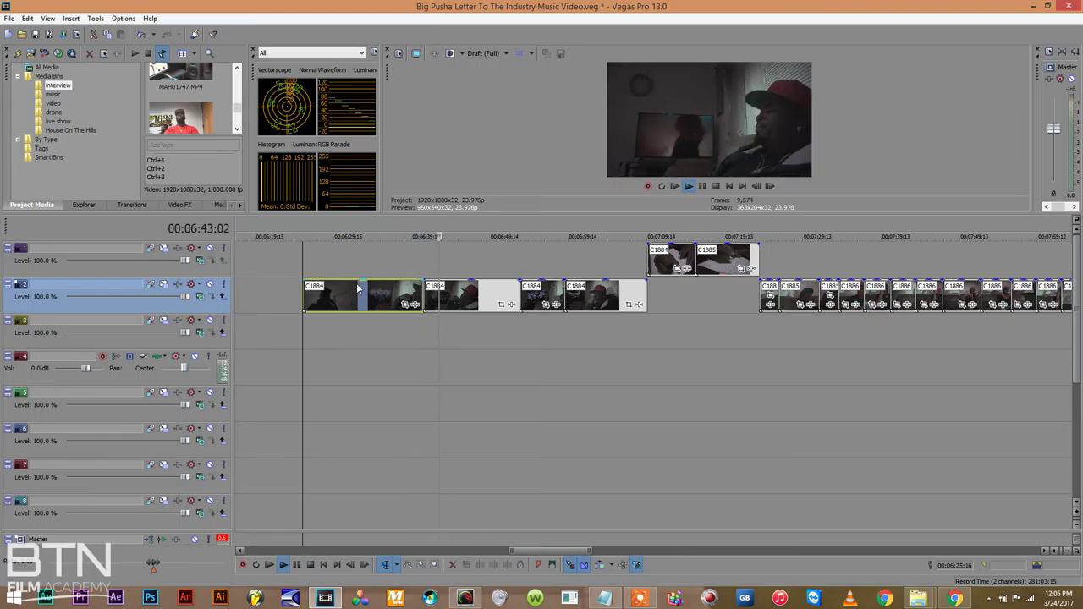
drag(357, 290, 359, 256)
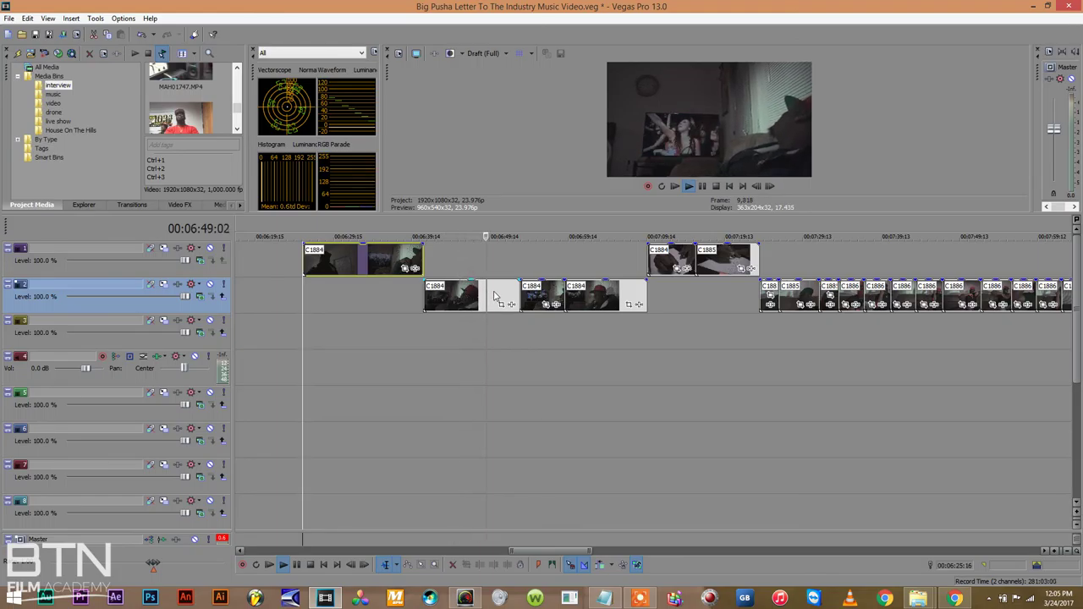
drag(477, 296, 495, 279)
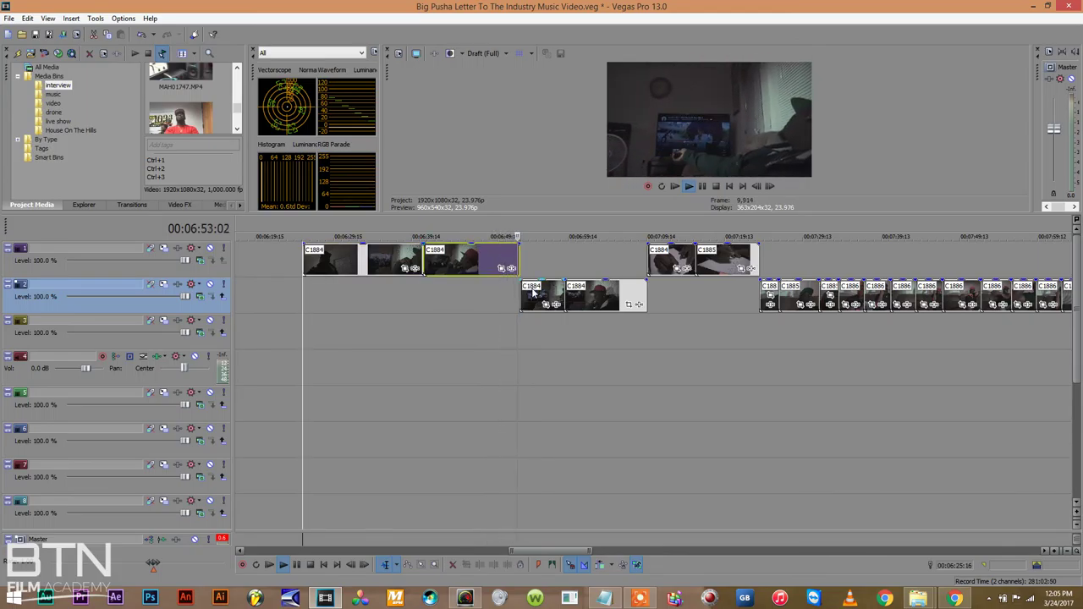
Preview the next C1884 and C1885 clips and move the C1884 clip just before the handwriting clips up to track 1
click(533, 291)
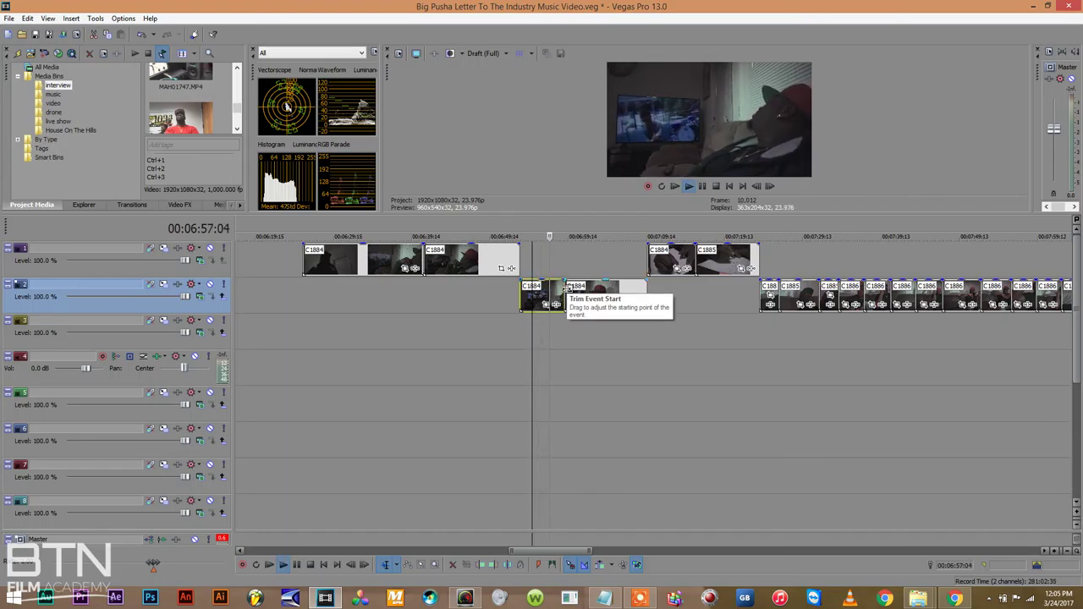
click(567, 289)
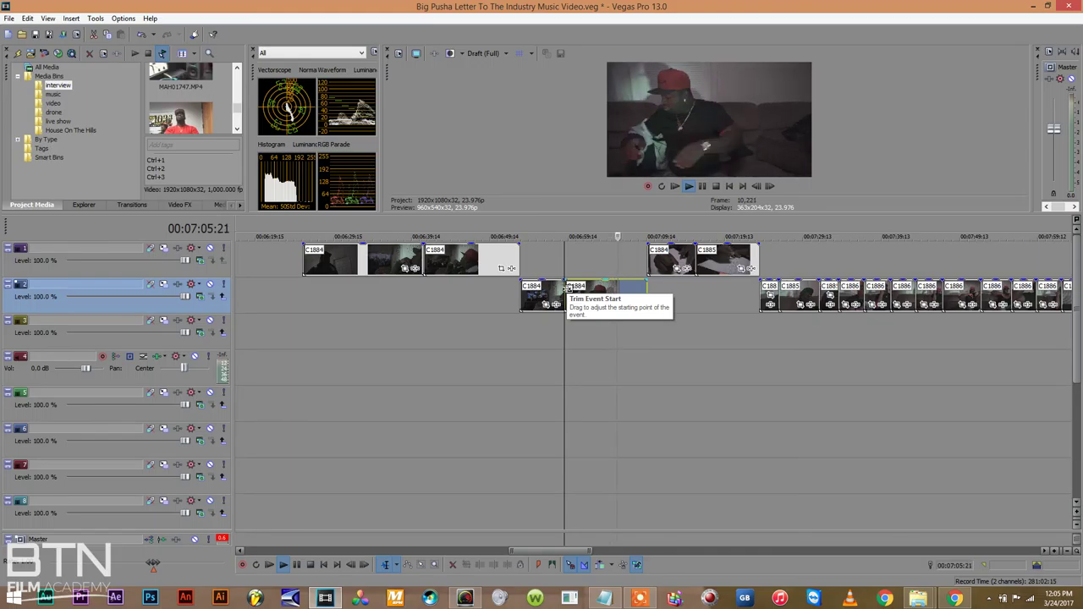
click(647, 266)
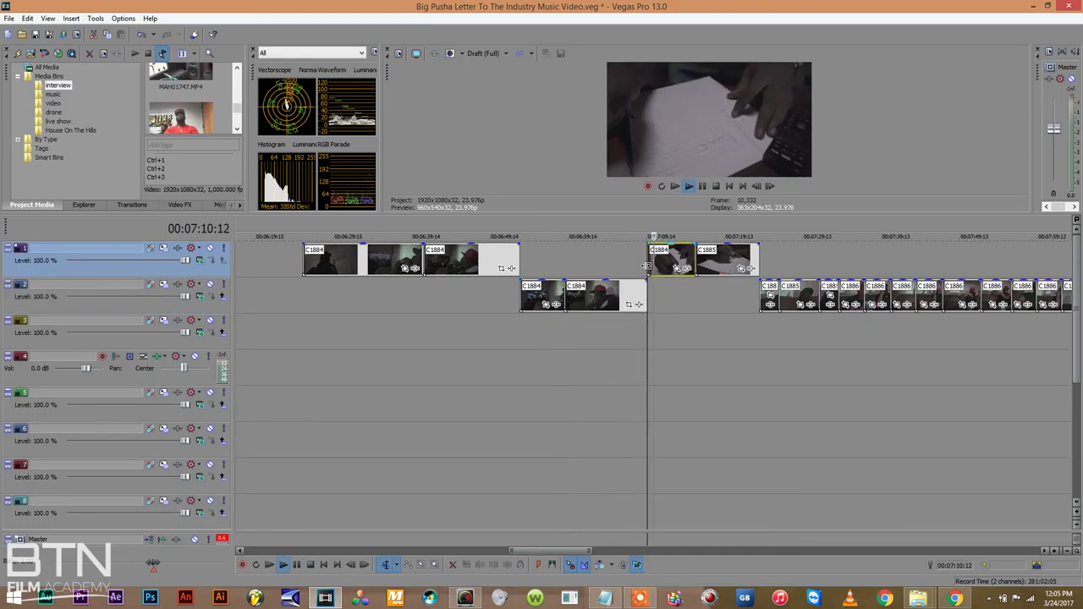
click(699, 263)
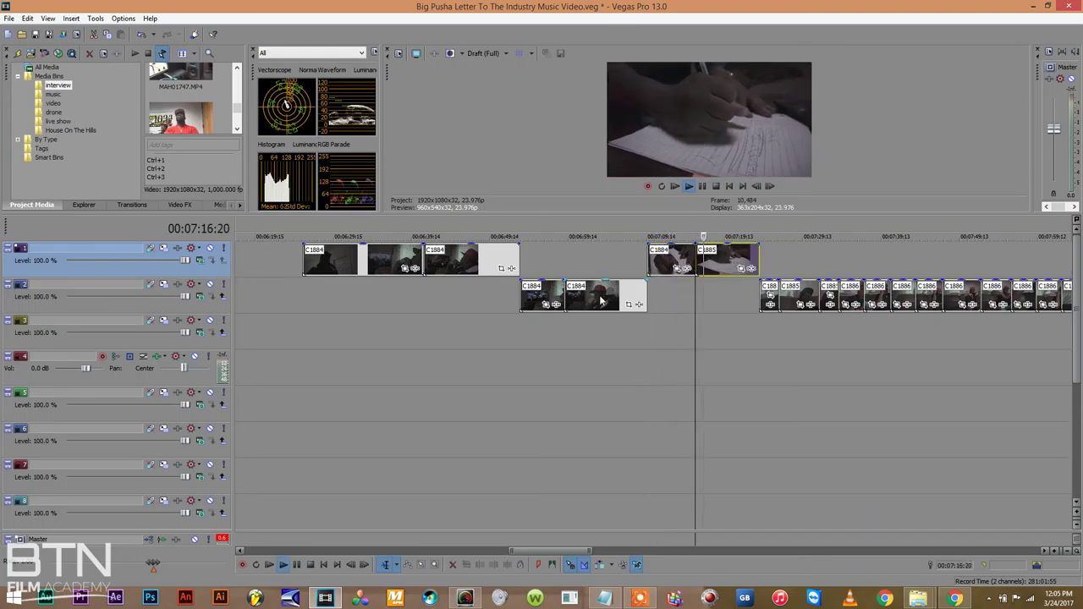
drag(602, 298, 602, 272)
Preview the clips following the handwriting shots and move the next three, up to the first C1886 clip, to track 1
click(785, 258)
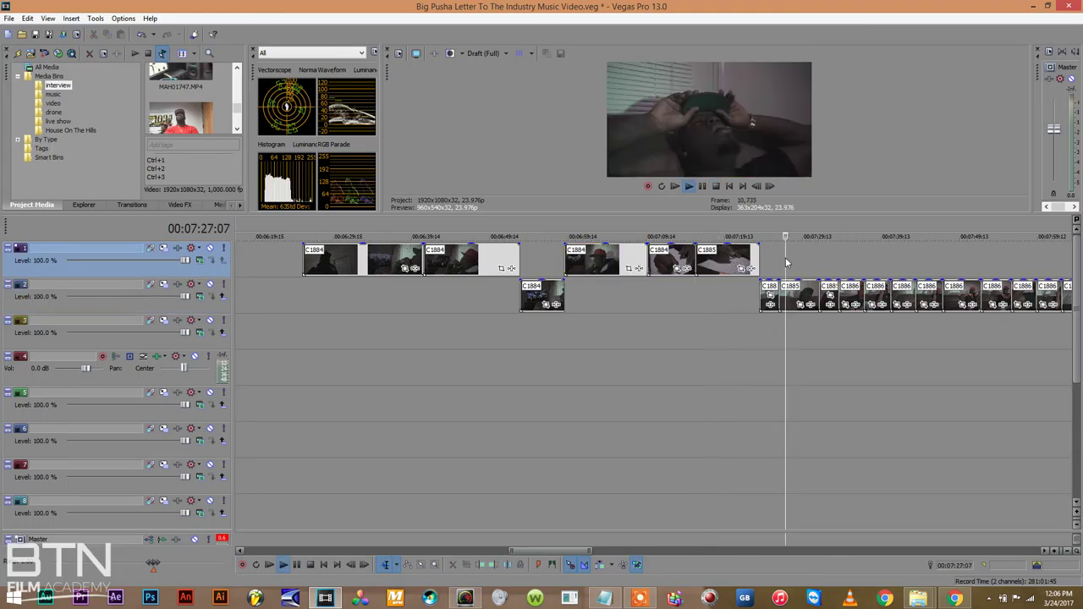
click(763, 286)
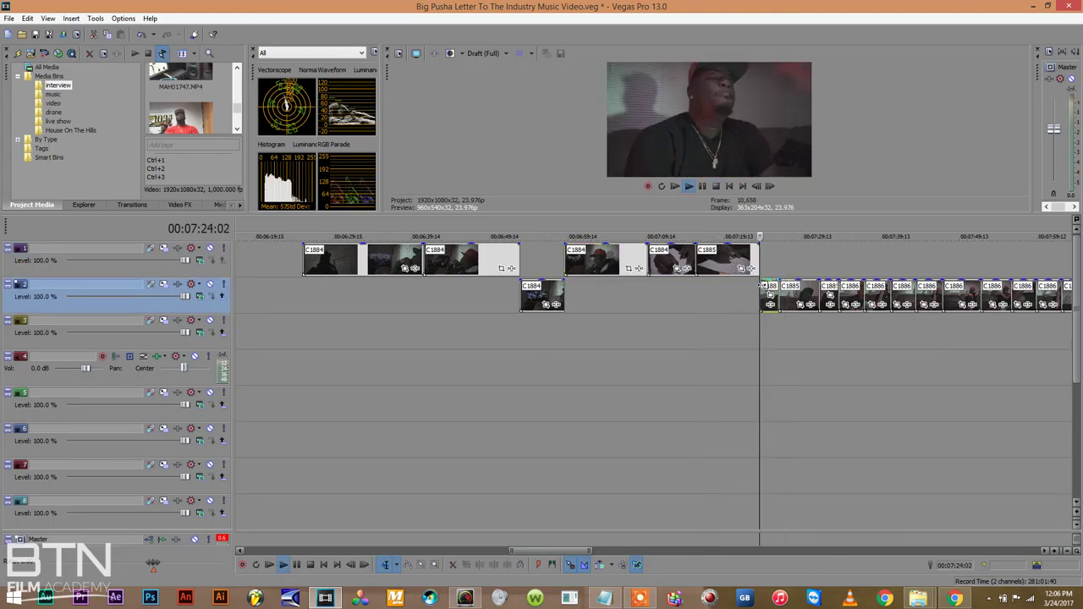
drag(768, 292, 769, 258)
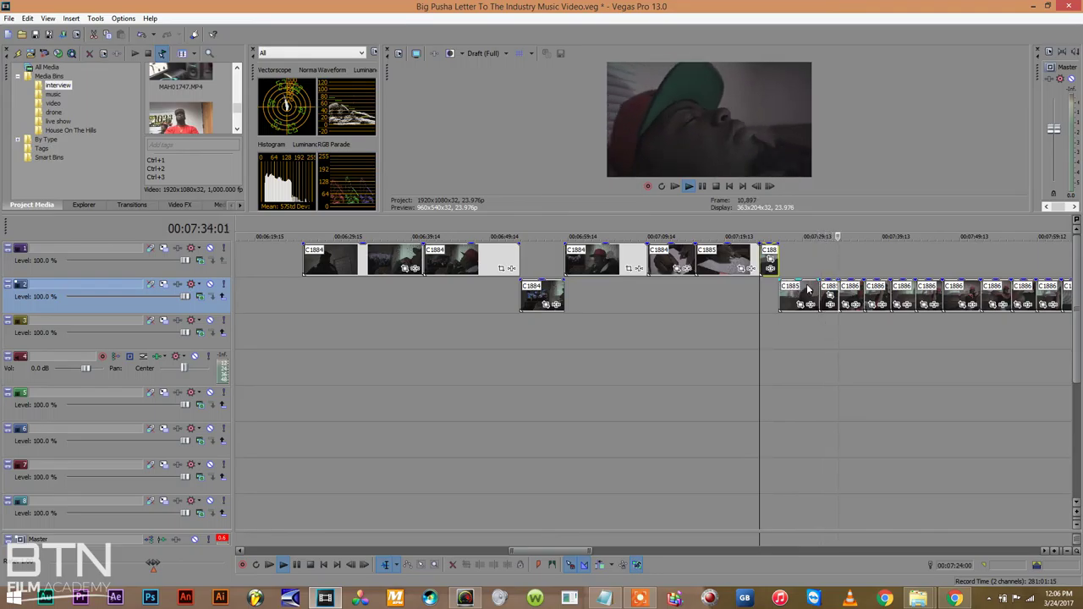
drag(800, 290, 800, 259)
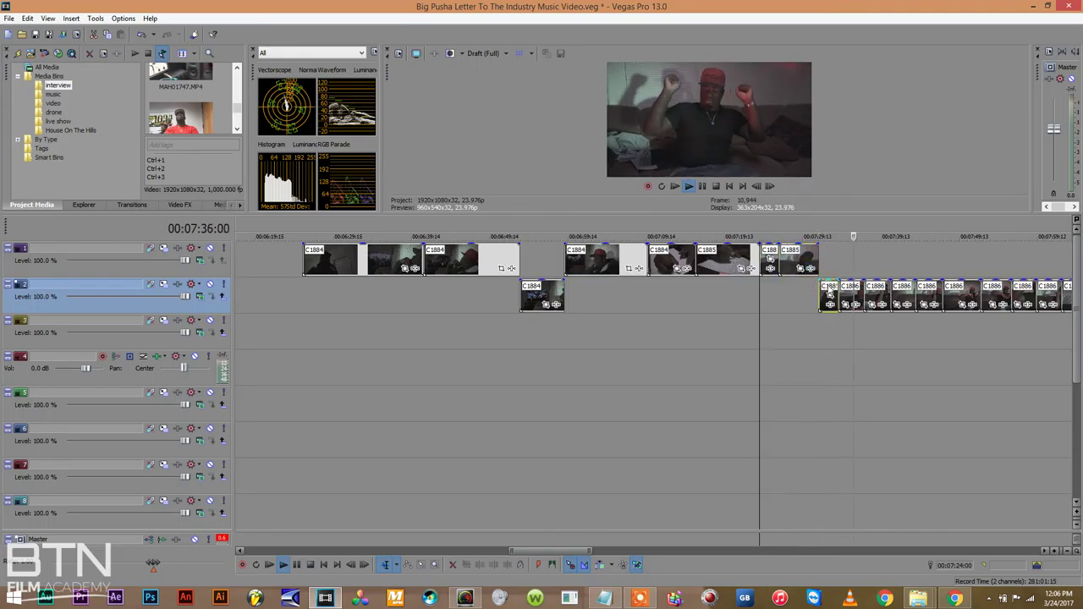
drag(829, 292, 828, 259)
Check the resample and playback rate settings in the properties of the C1885 clip on track 1
right_click(811, 258)
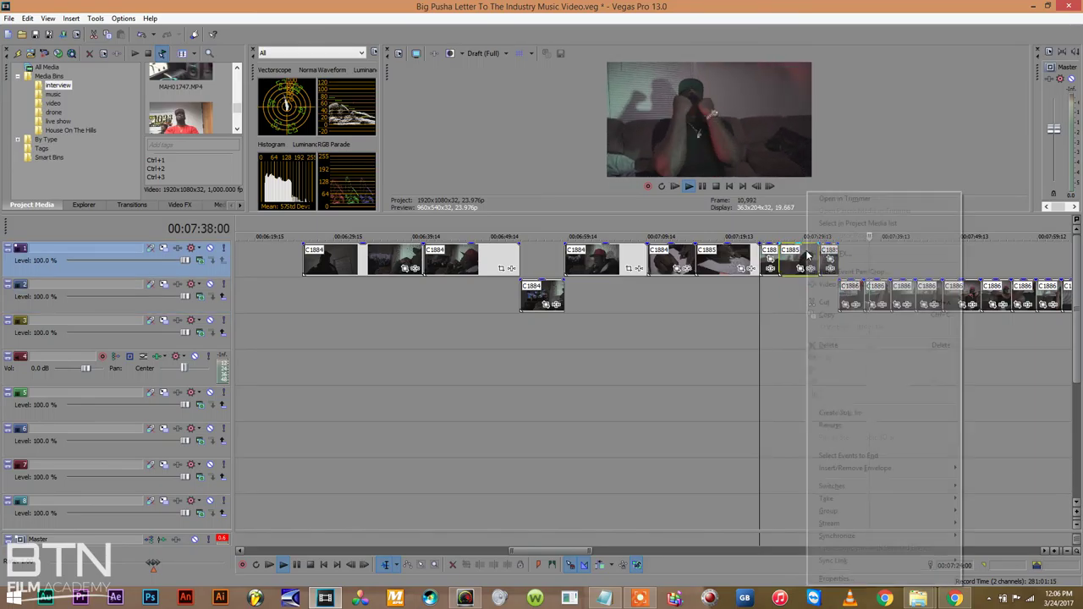
click(846, 584)
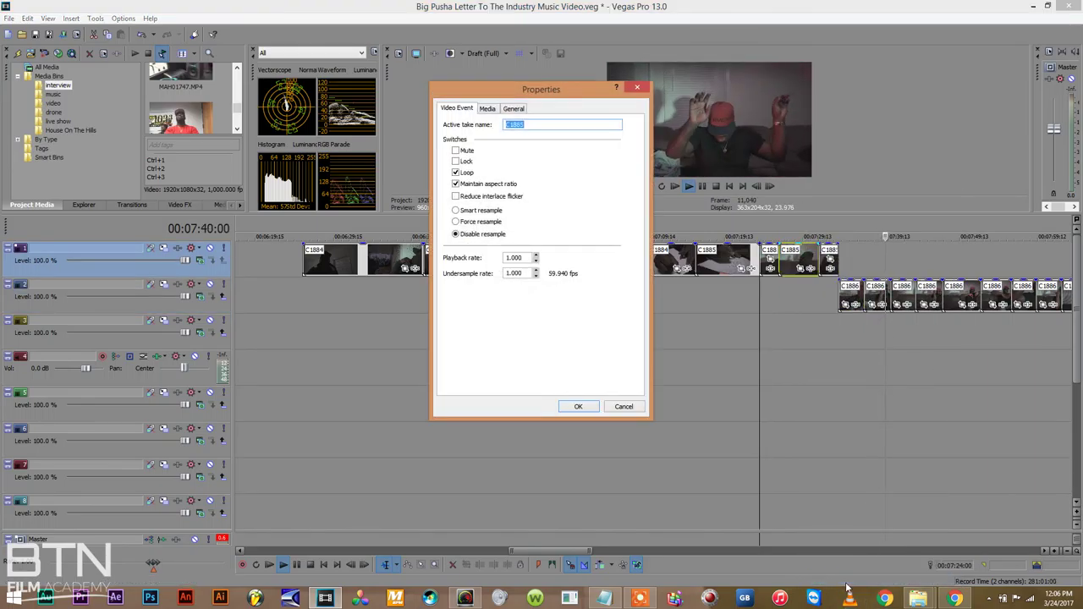
click(624, 407)
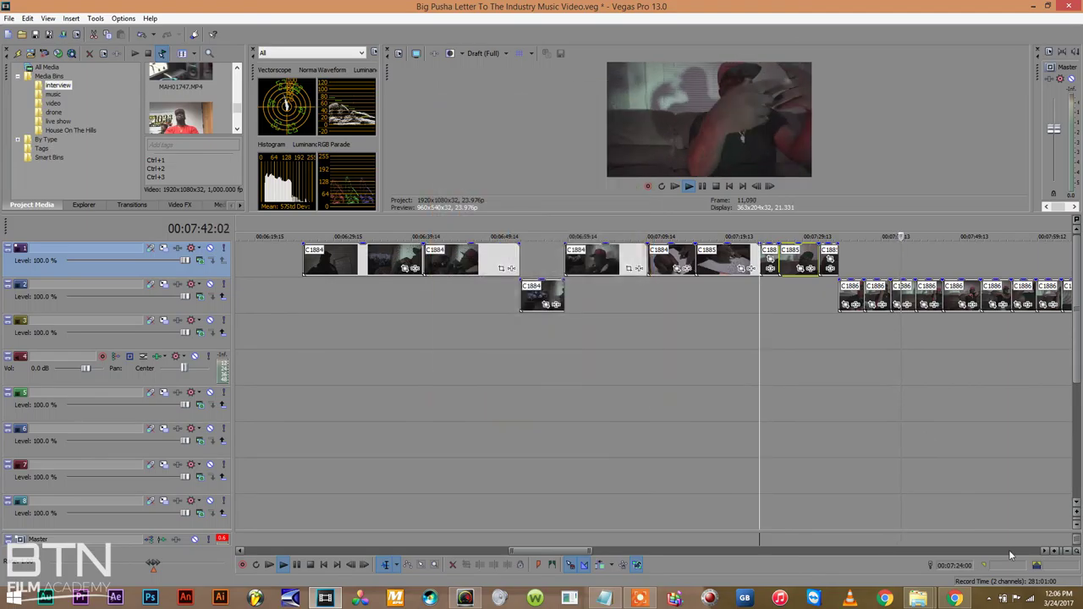
Preview the radio interview clips in the group on track 2 from about 00:08:40
click(1066, 552)
click(1066, 552)
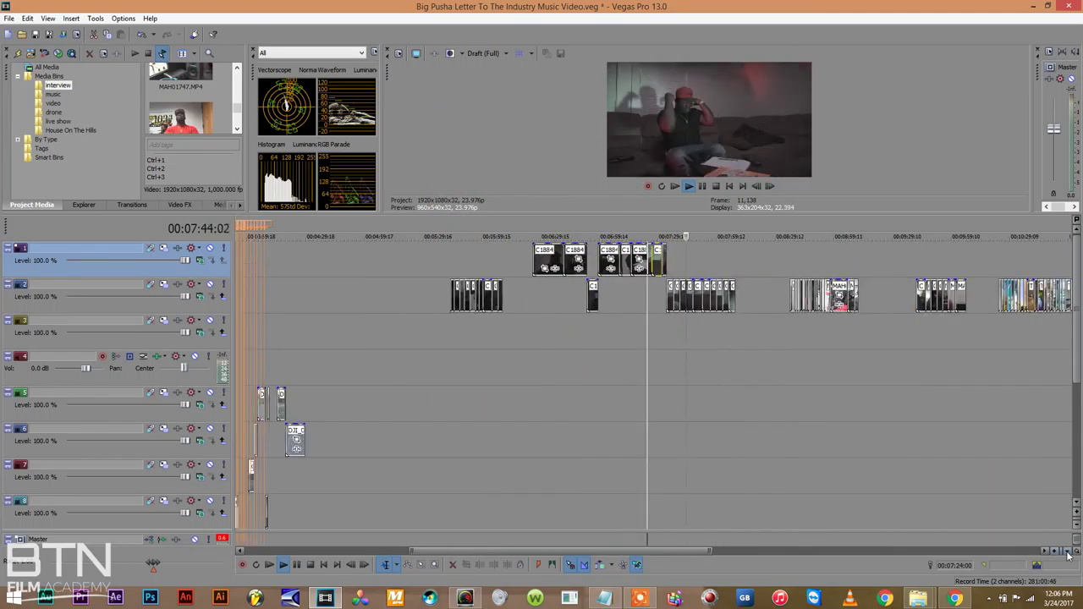
click(811, 265)
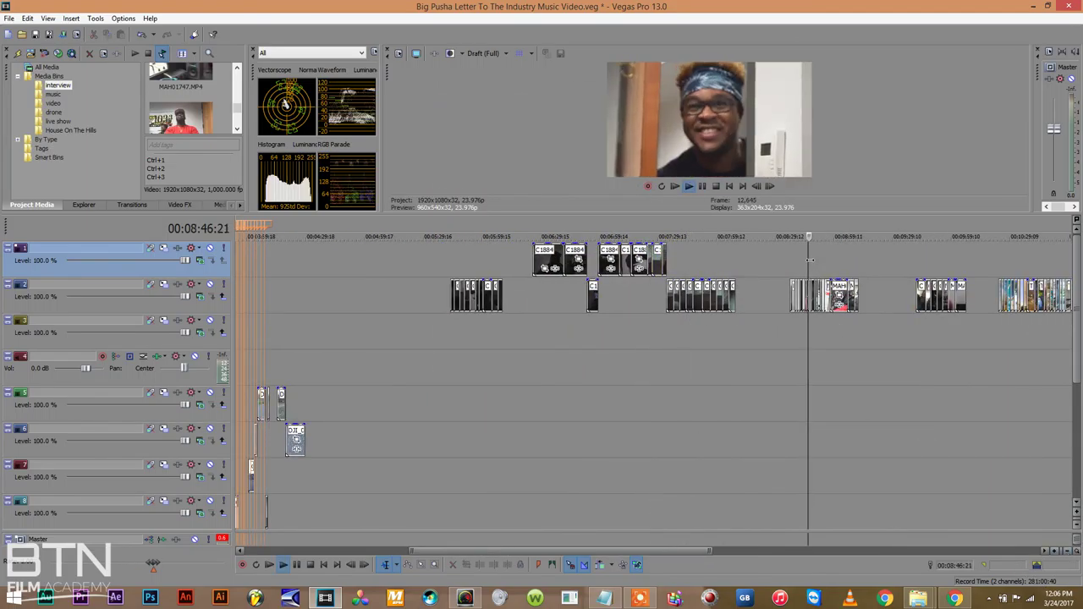
click(798, 257)
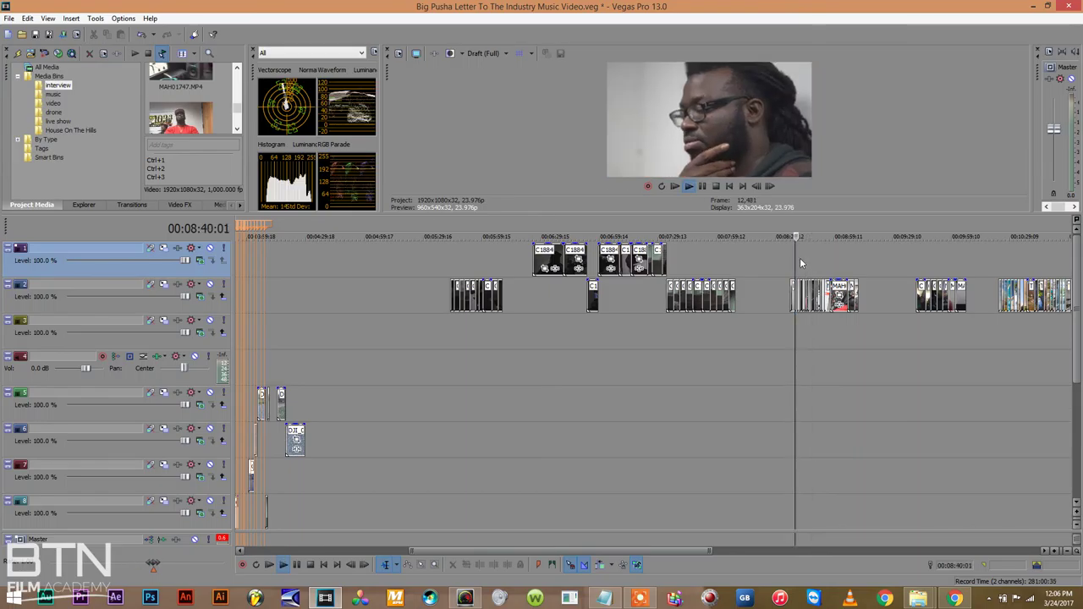
key(space)
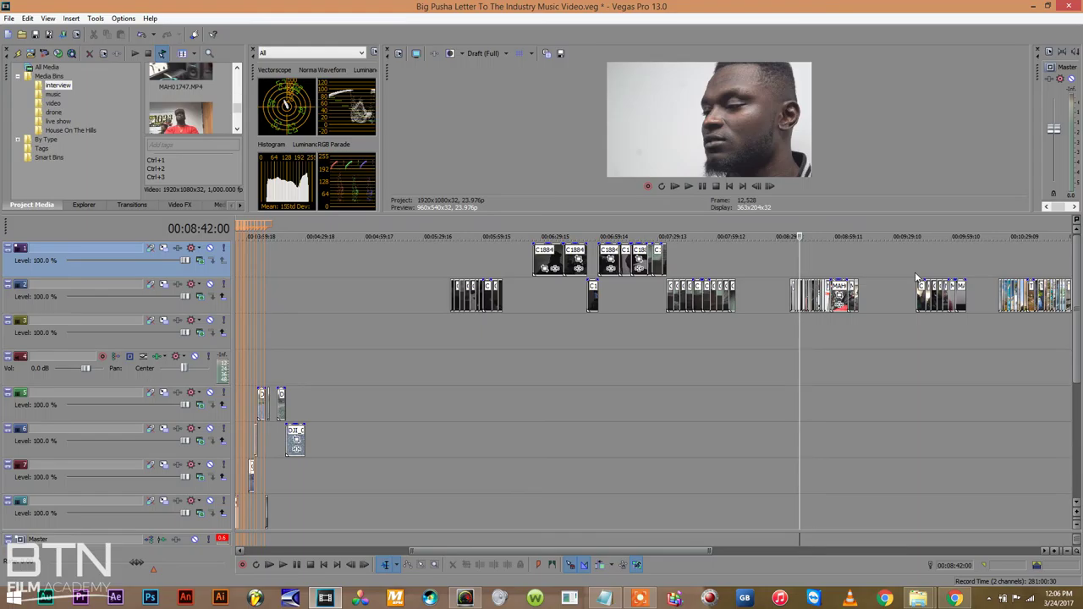
click(812, 259)
key(space)
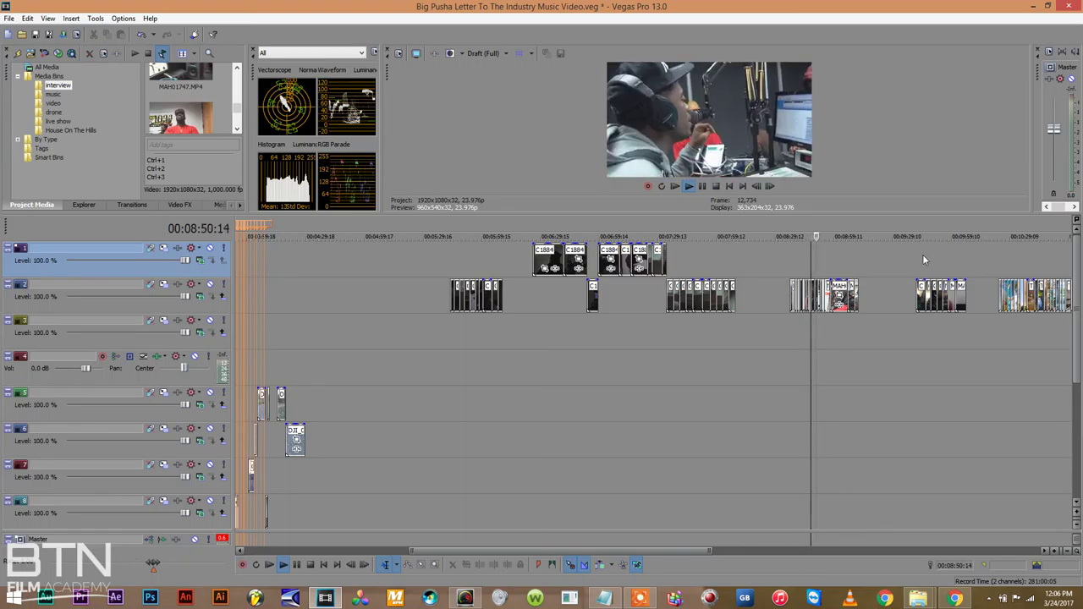
click(922, 253)
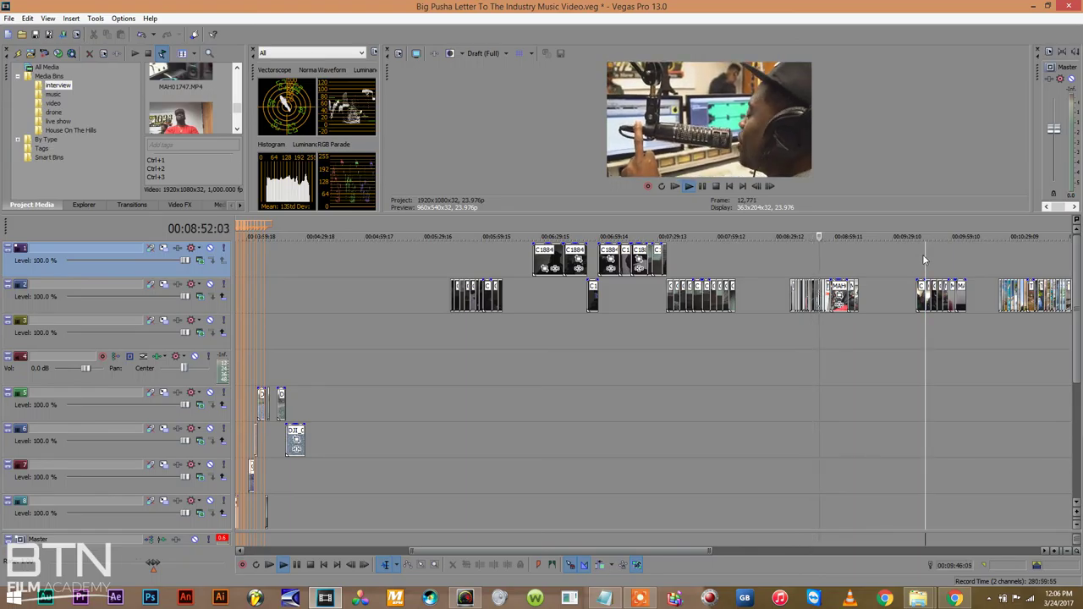
click(814, 259)
click(808, 259)
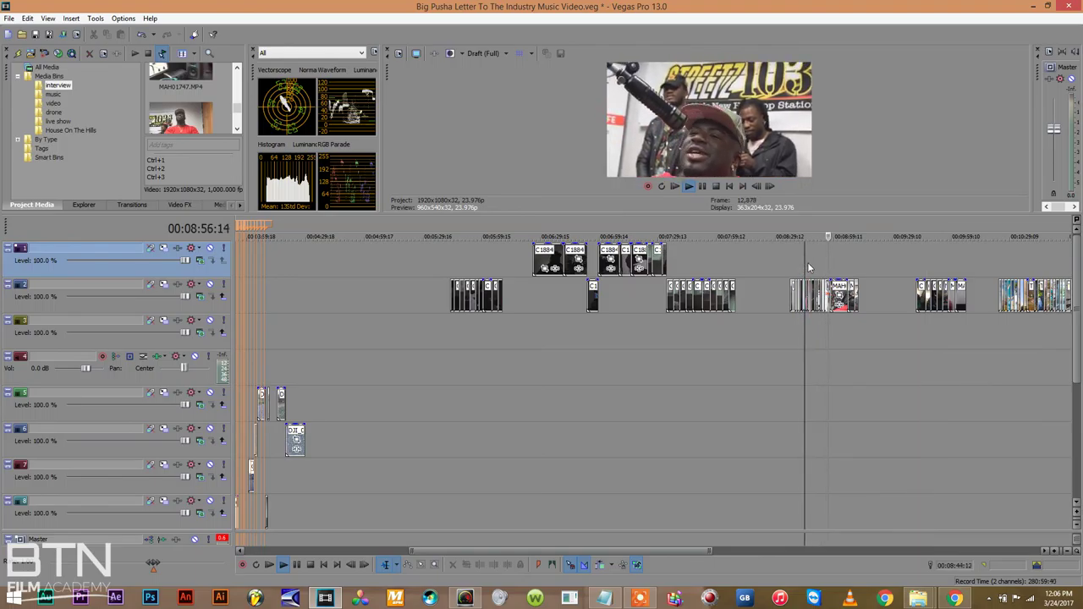
key(space)
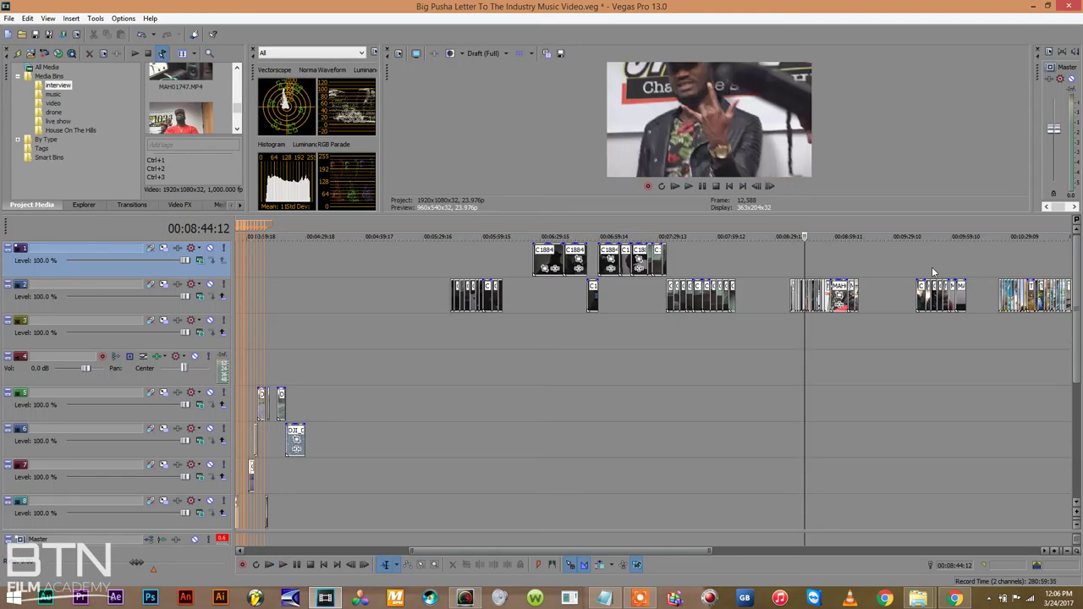
Preview the live show clips in the group on track 2 between about 00:09:46 and 00:10:04
click(929, 222)
key(space)
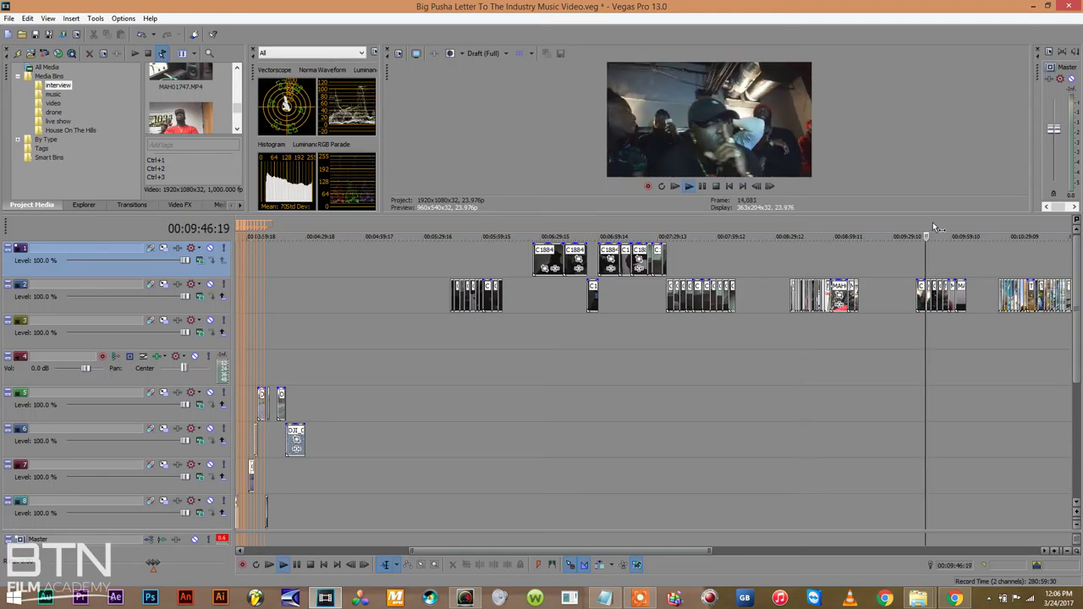
click(924, 225)
click(920, 227)
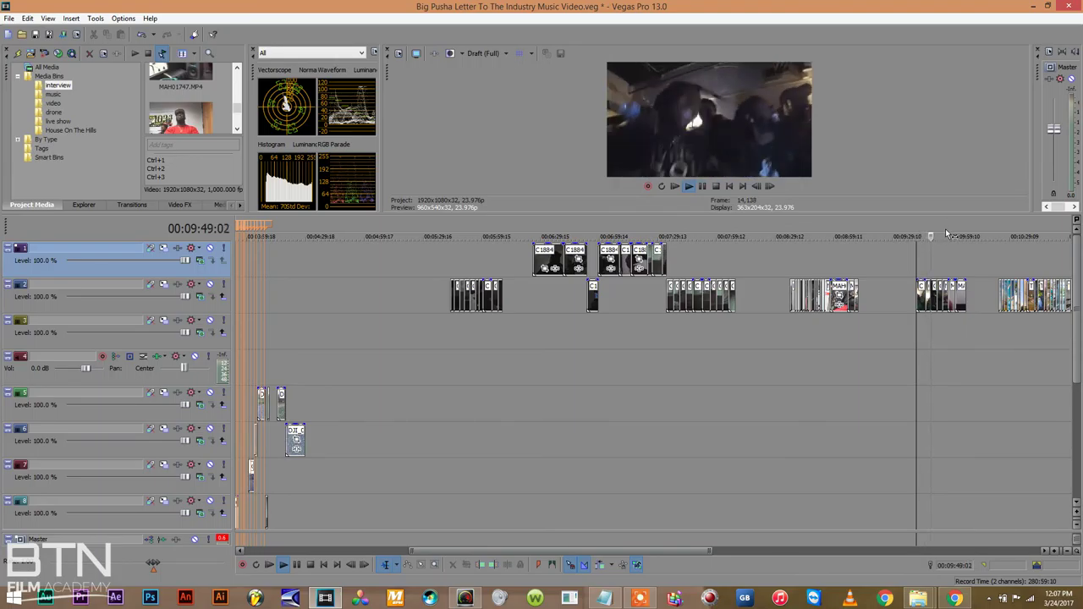
click(943, 236)
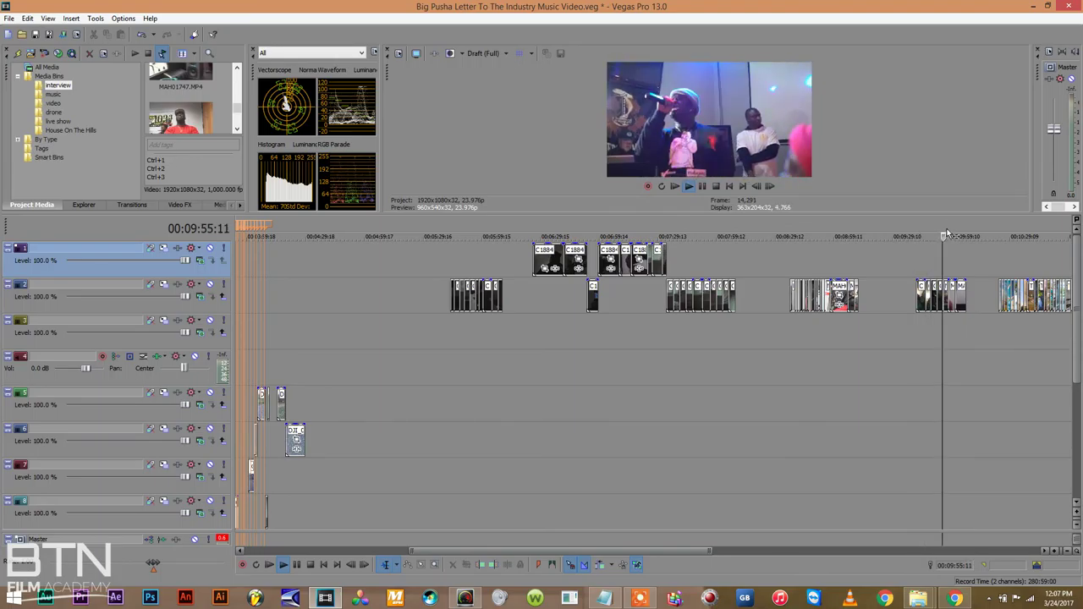
click(948, 234)
click(955, 233)
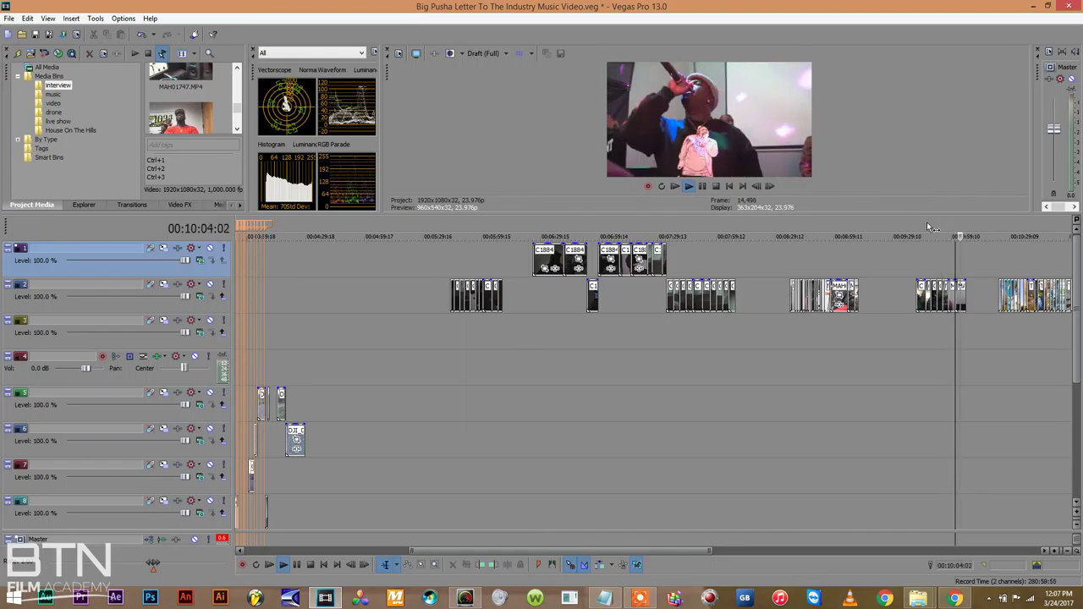
key(space)
click(948, 230)
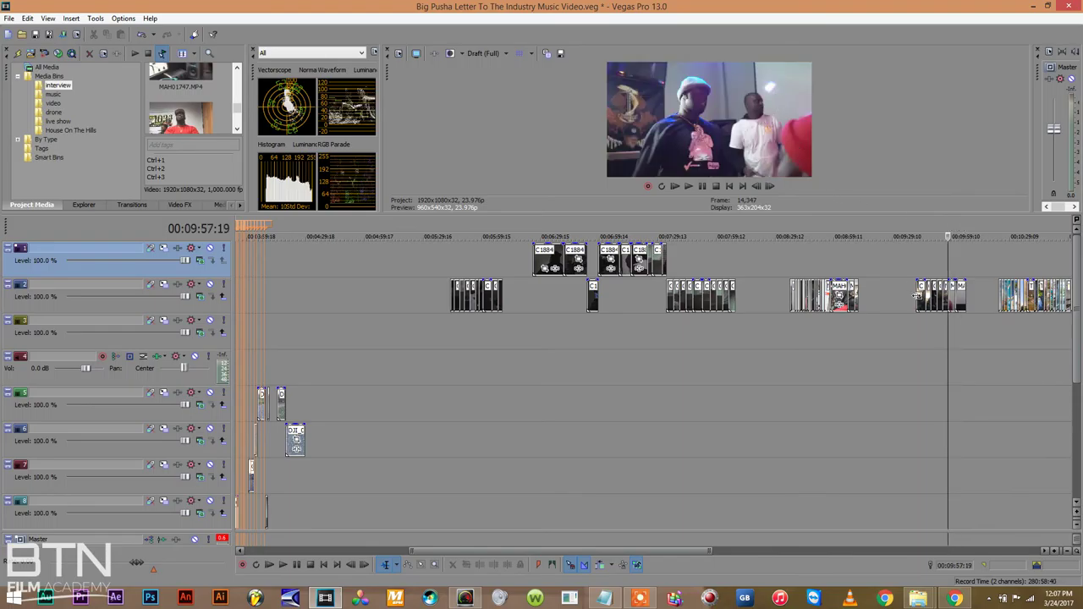
click(933, 226)
key(space)
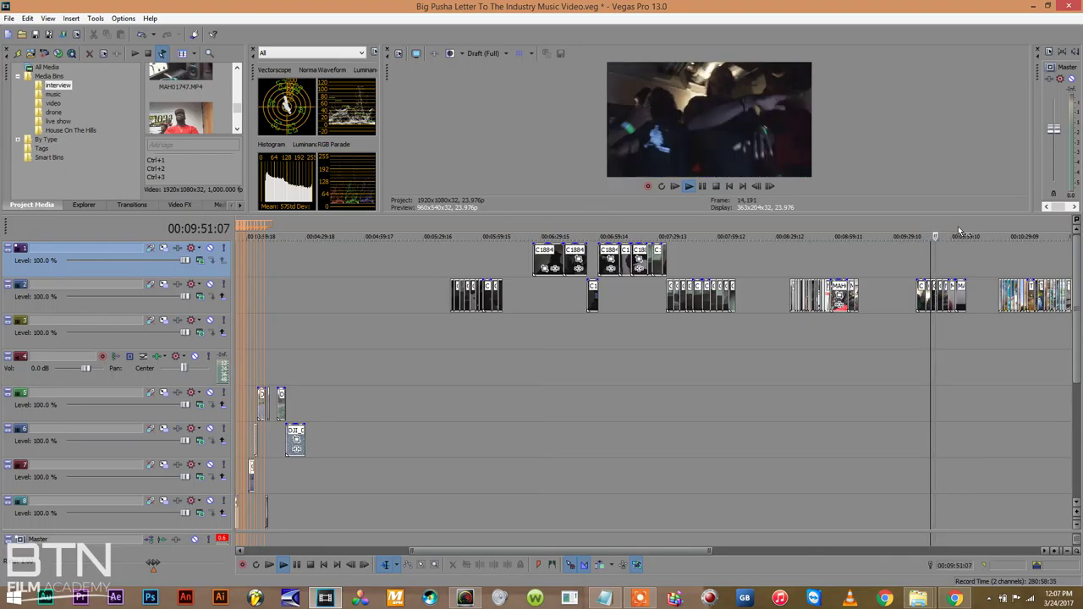
click(957, 226)
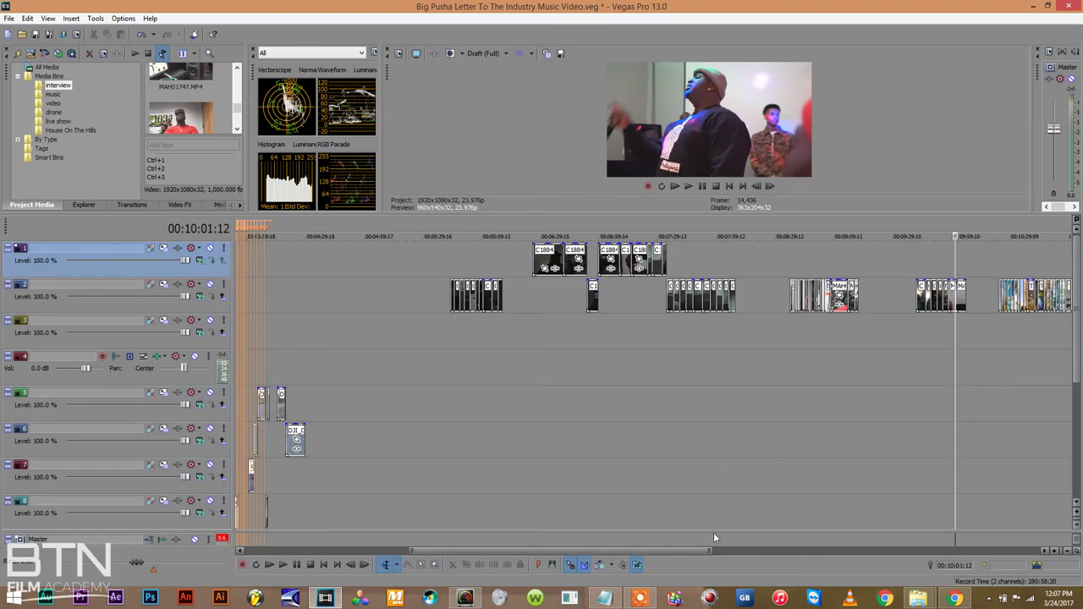
Preview the mansion and drone clips in the last group on track 2, sampling shots from about 00:10:41 to 00:11:07
drag(702, 549, 731, 548)
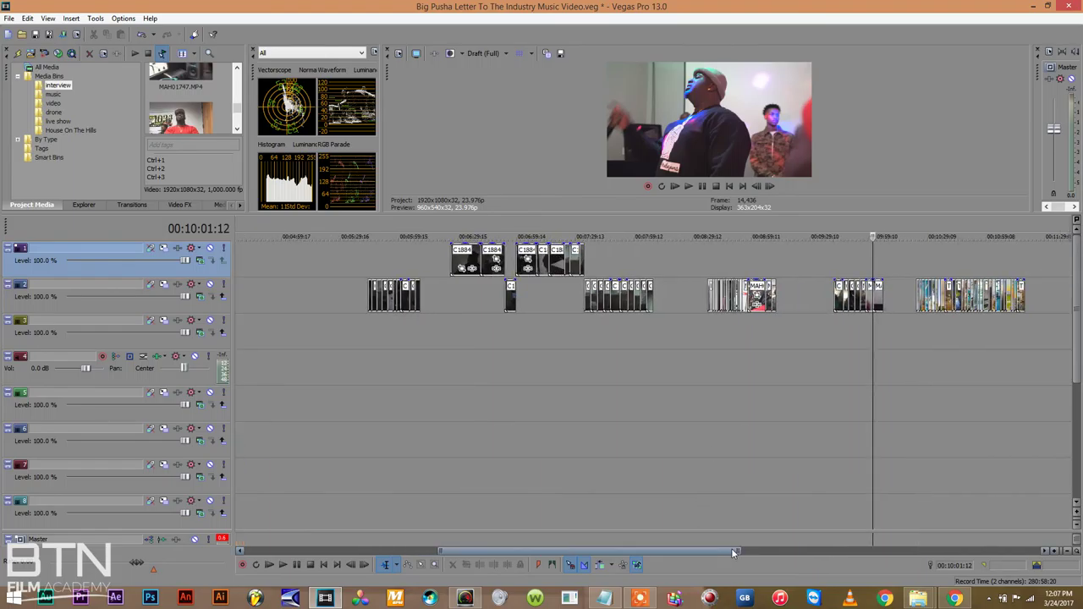
click(929, 226)
click(937, 226)
click(953, 226)
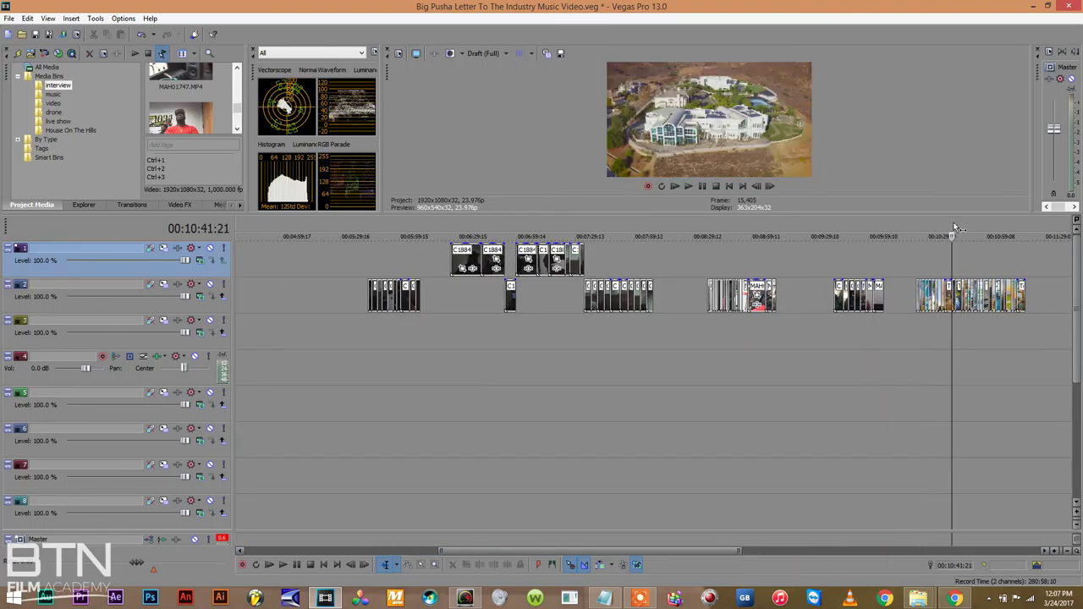
key(space)
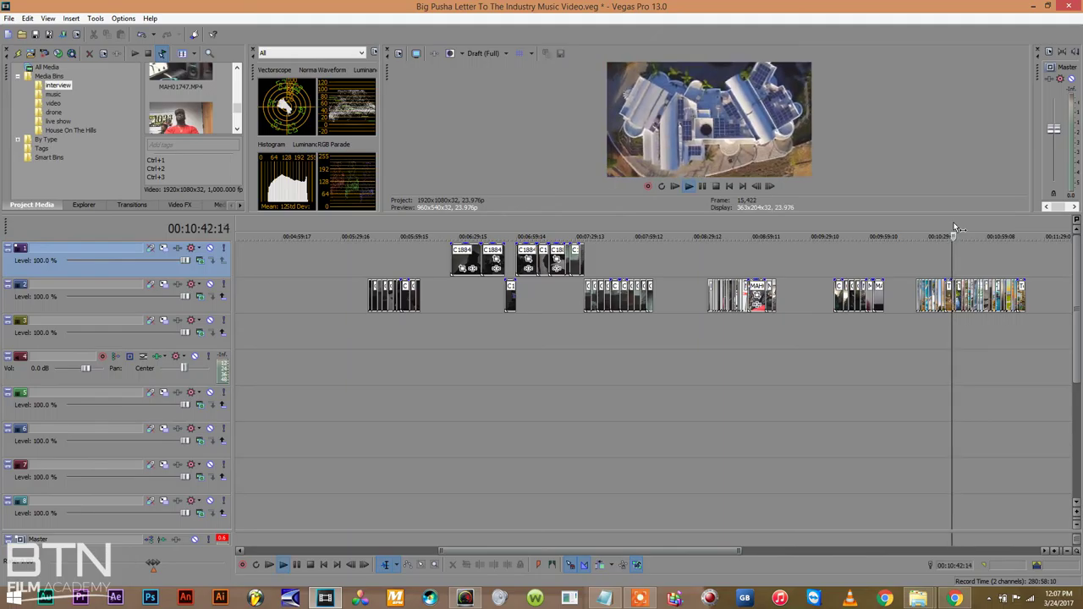
click(946, 227)
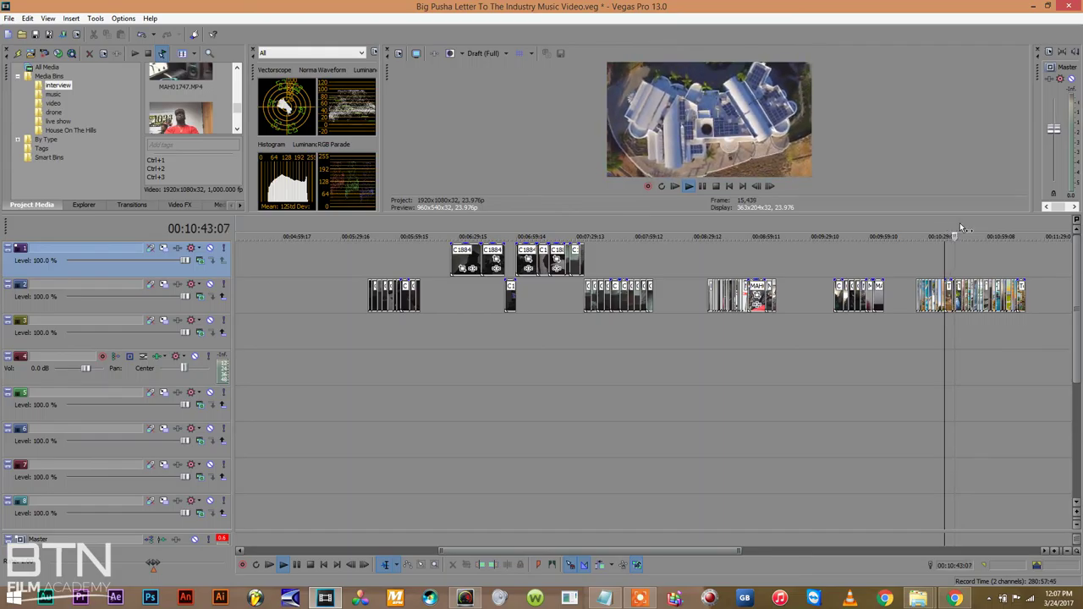
click(965, 225)
click(970, 225)
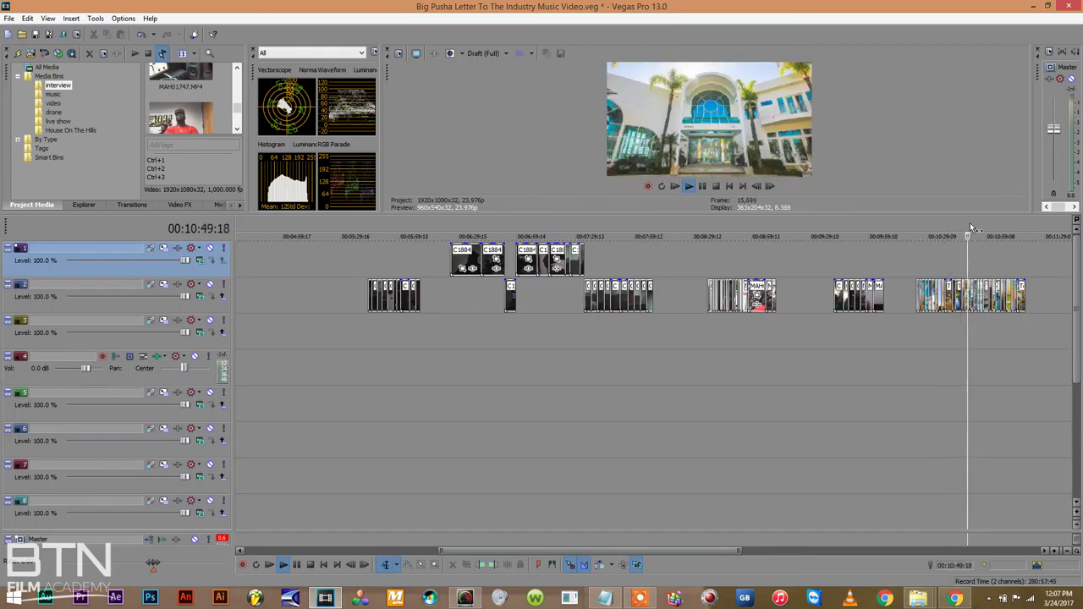
click(981, 226)
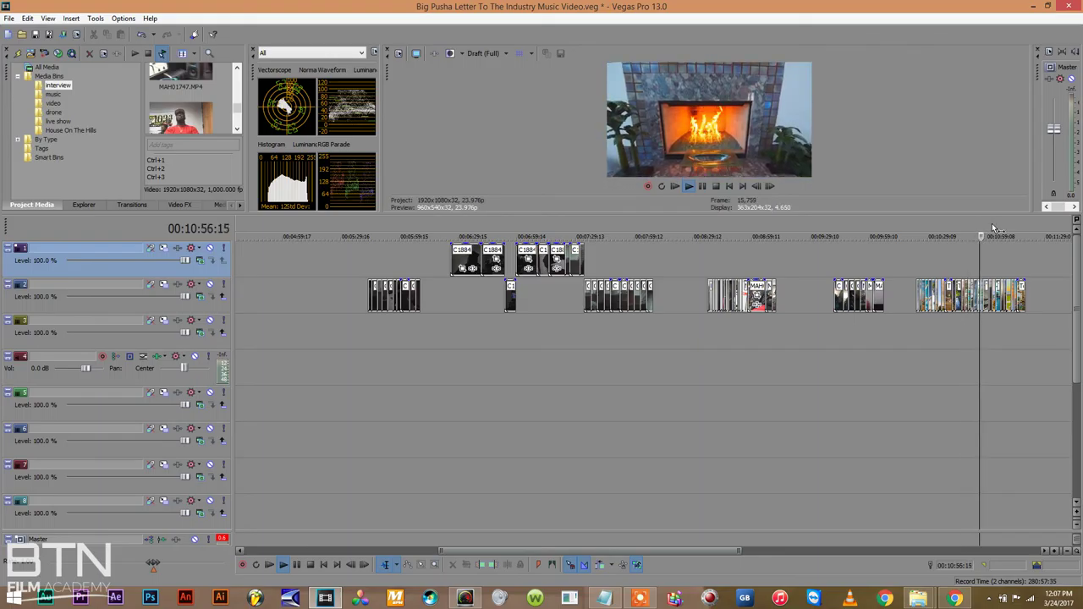
click(1001, 227)
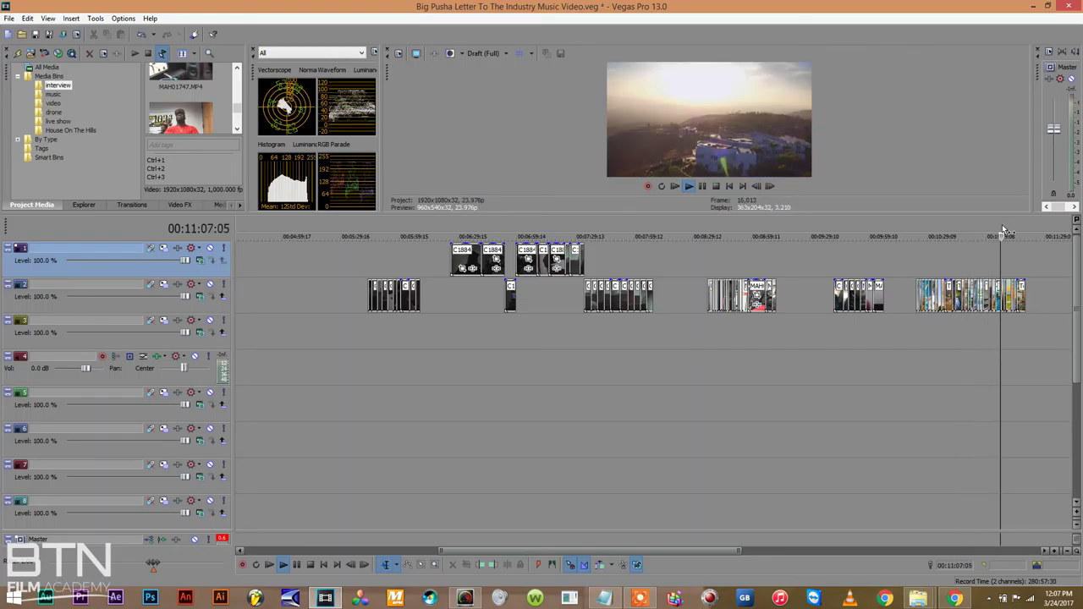
click(997, 227)
click(1001, 226)
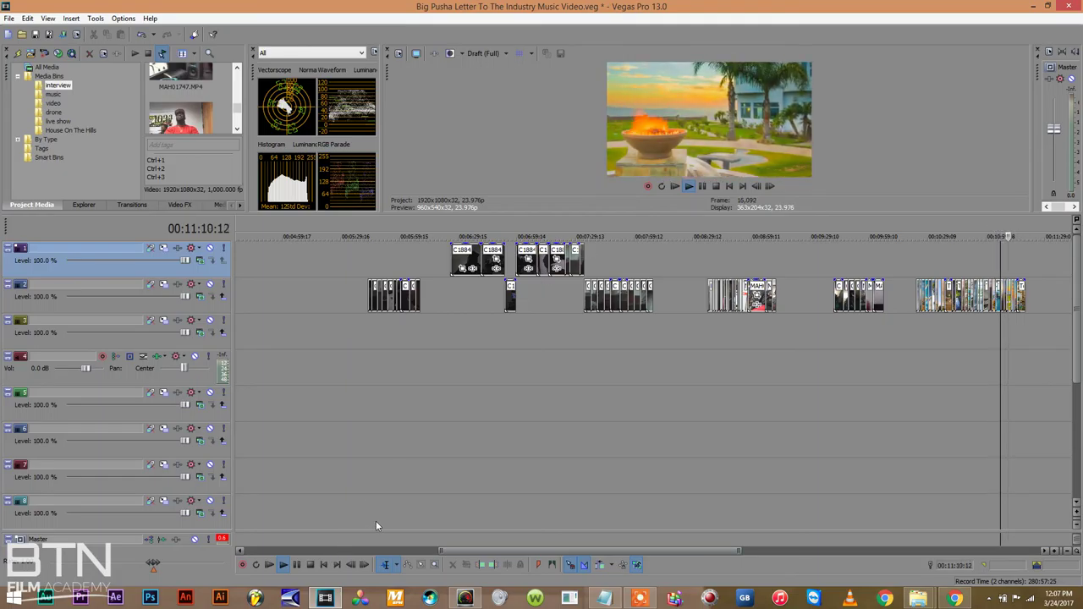
Save the project and preview the first group of extra clips on track 2 from 00:05:48:02
key(space)
key(ctrl+s)
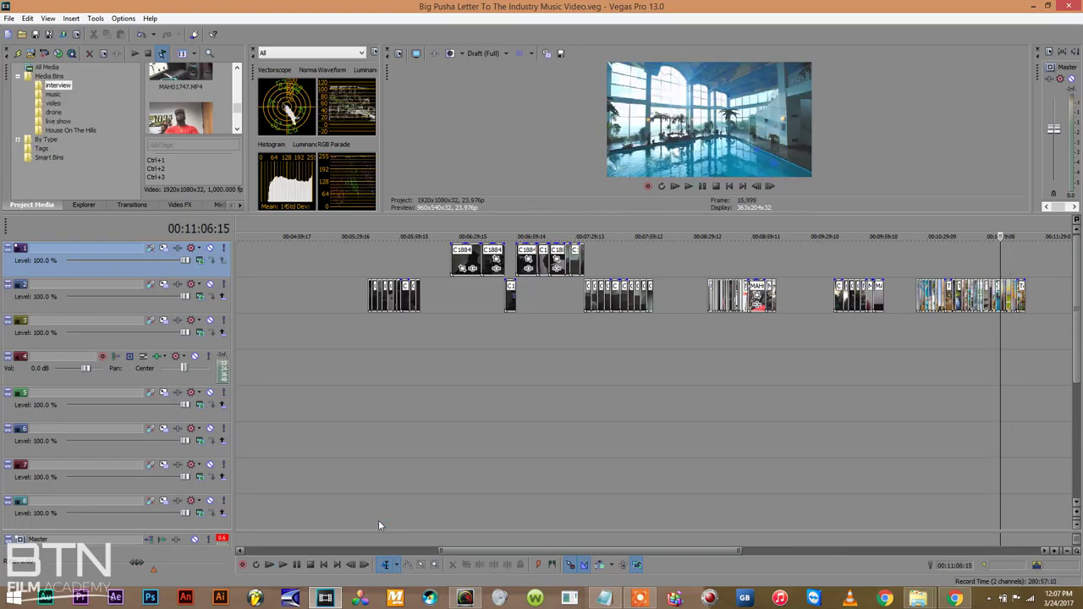
click(379, 314)
key(space)
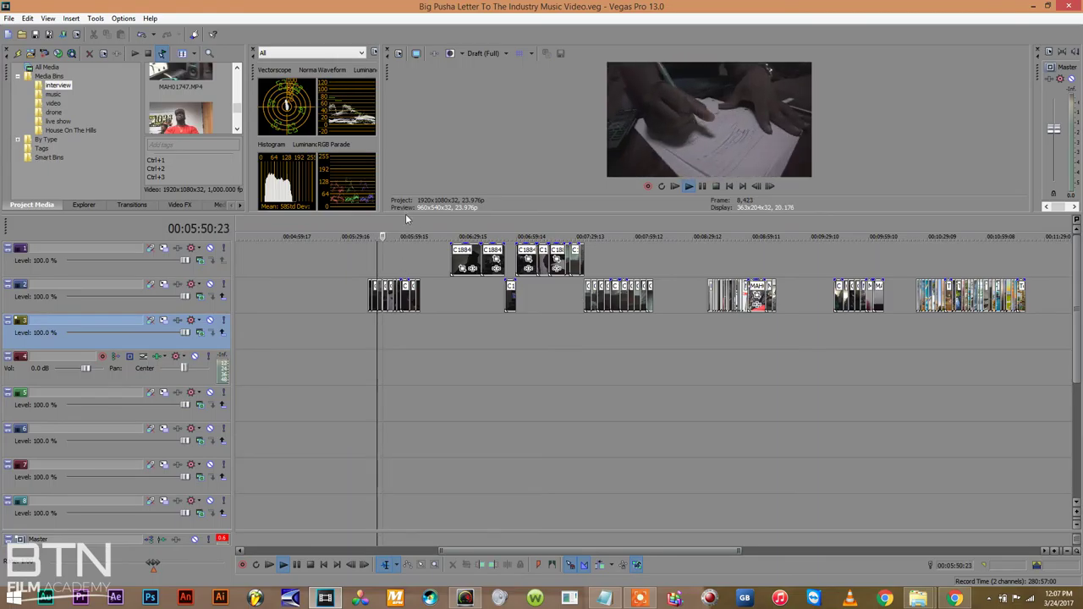
key(space)
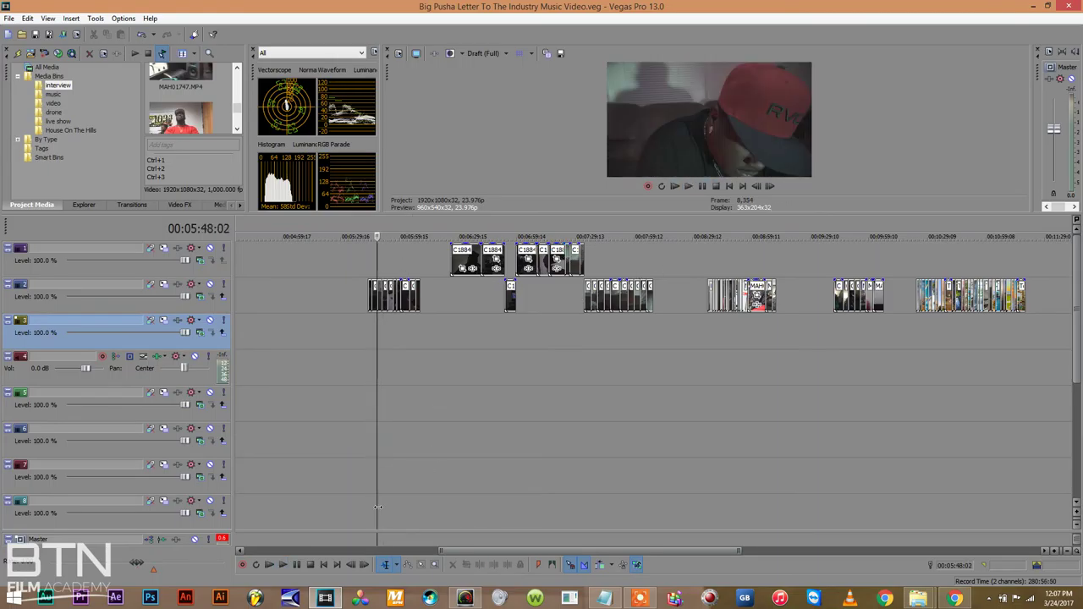
Select all the sorted clips on track 1 and move them together above the main edit, starting at about 00:00:27
click(422, 565)
drag(615, 266, 428, 250)
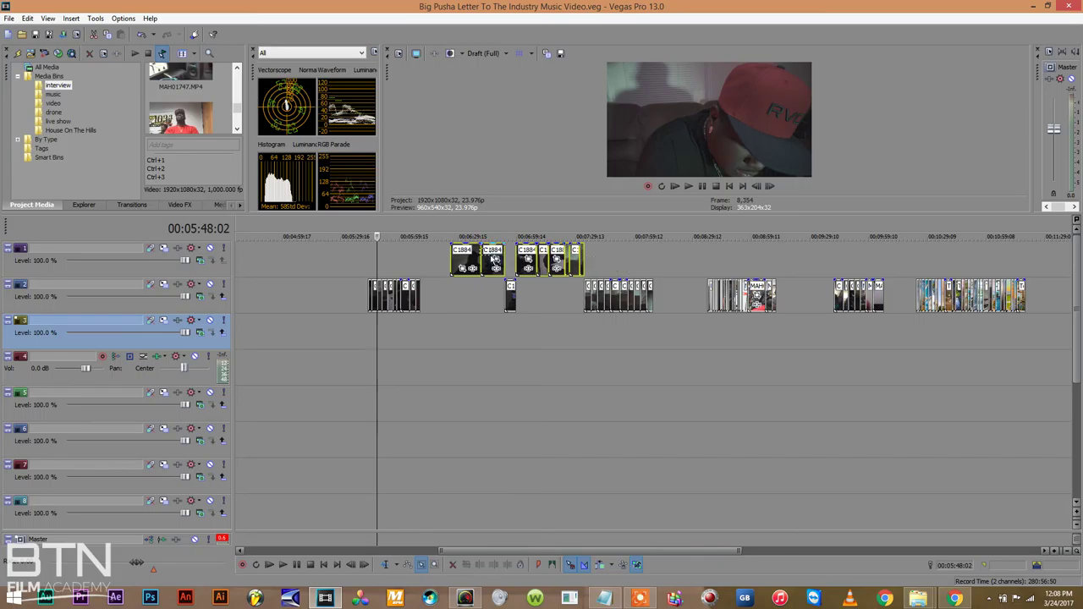
drag(470, 256, 317, 271)
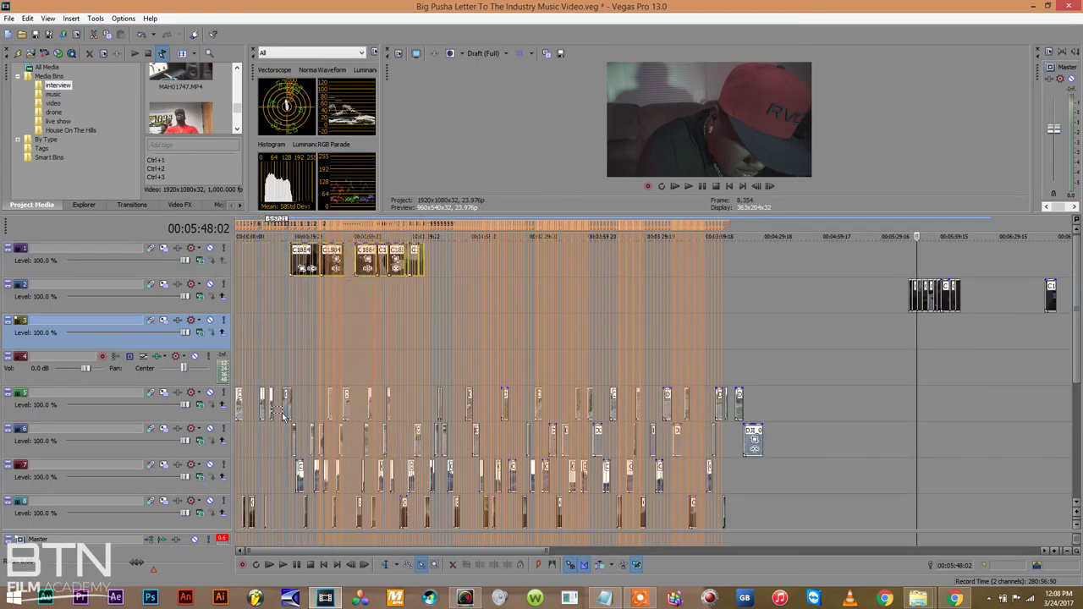
Play the edit briefly from the start of the timeline and save the project
click(247, 329)
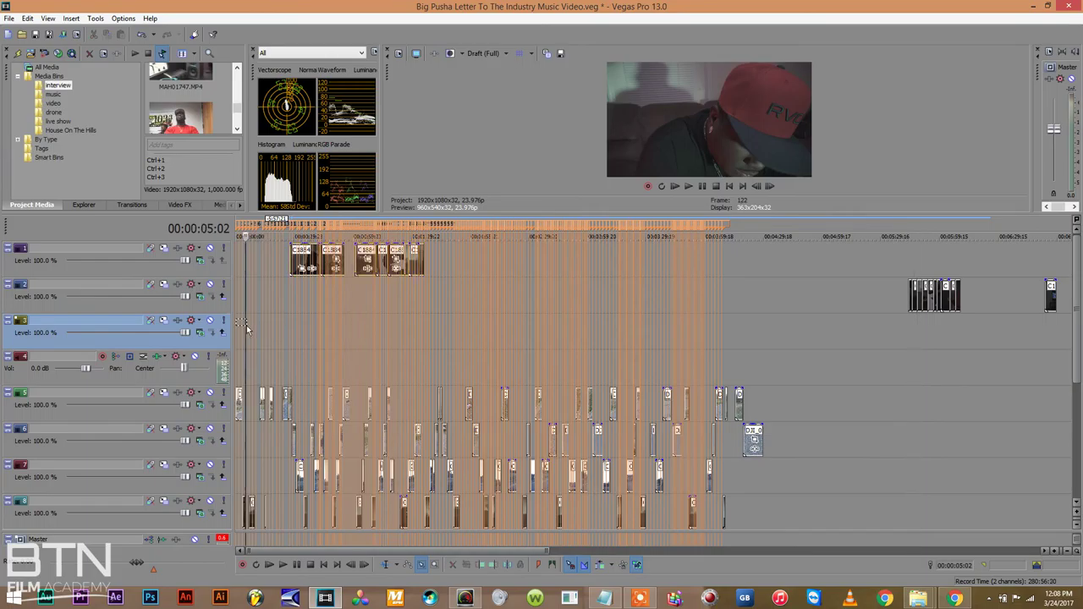
click(322, 566)
key(space)
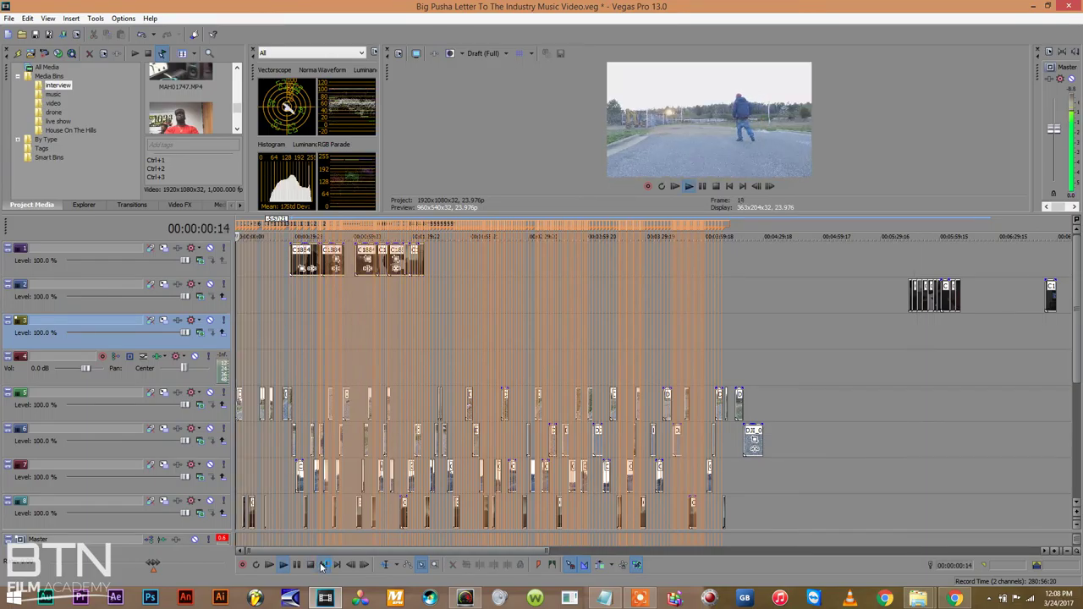
key(space)
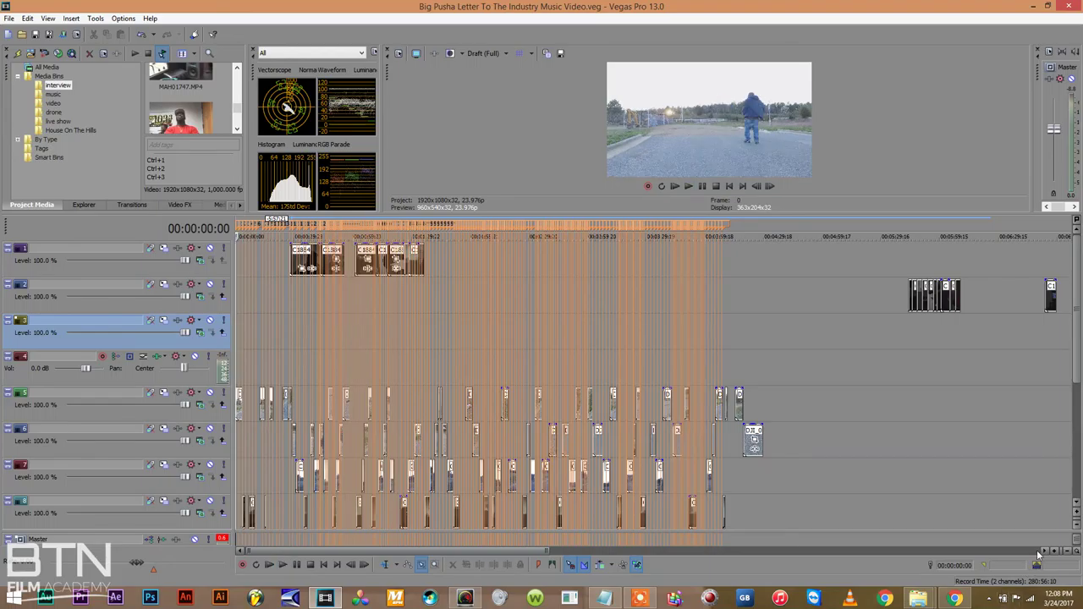
click(1055, 552)
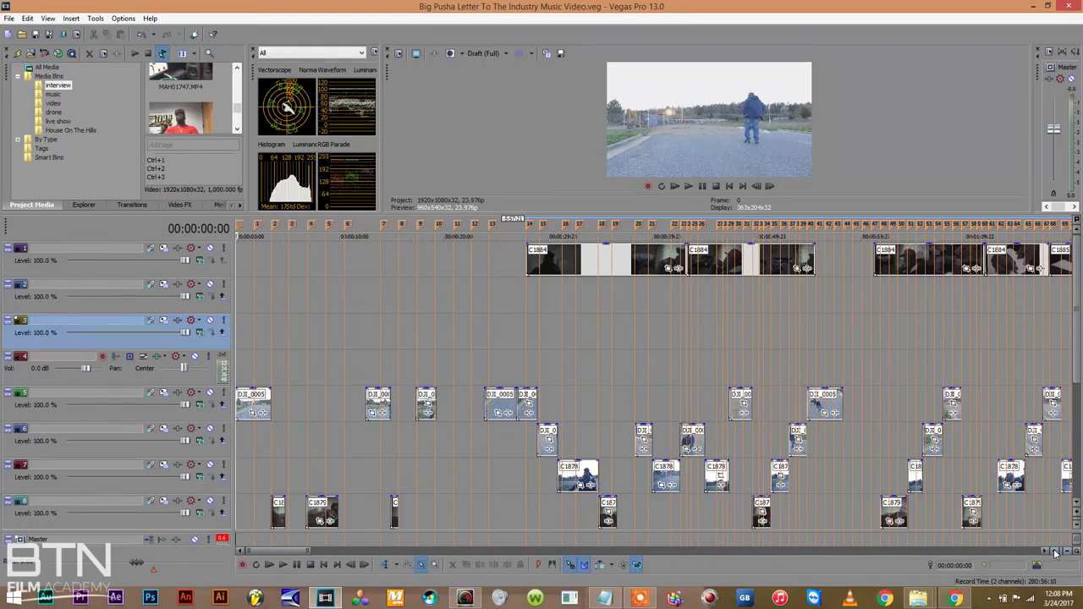
Play the edit and move the first C1884 clip from track 1 to the very start of track 2
key(space)
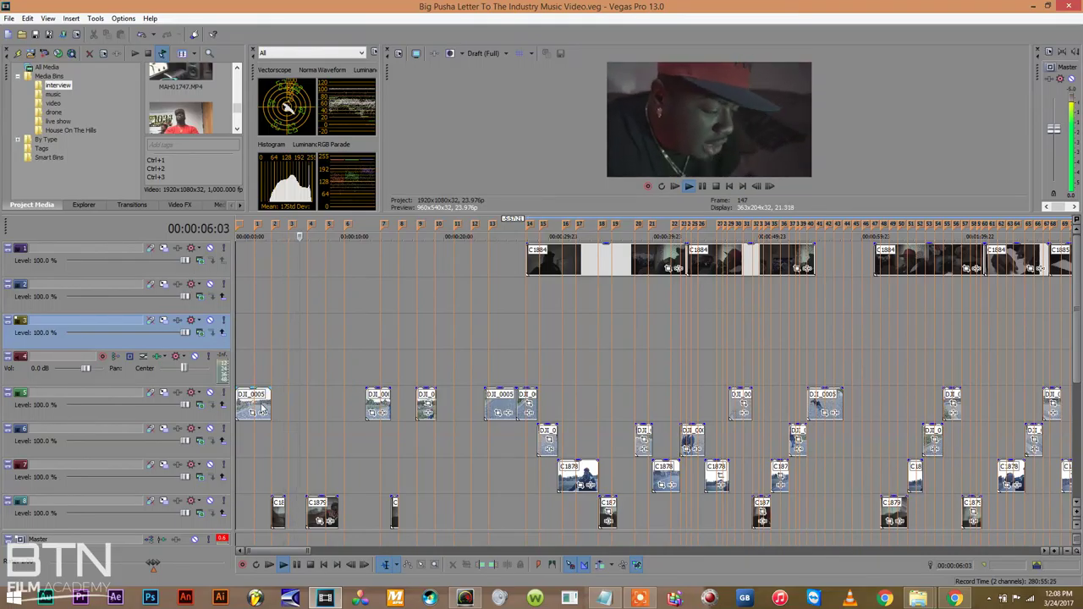
click(557, 273)
drag(559, 277, 269, 272)
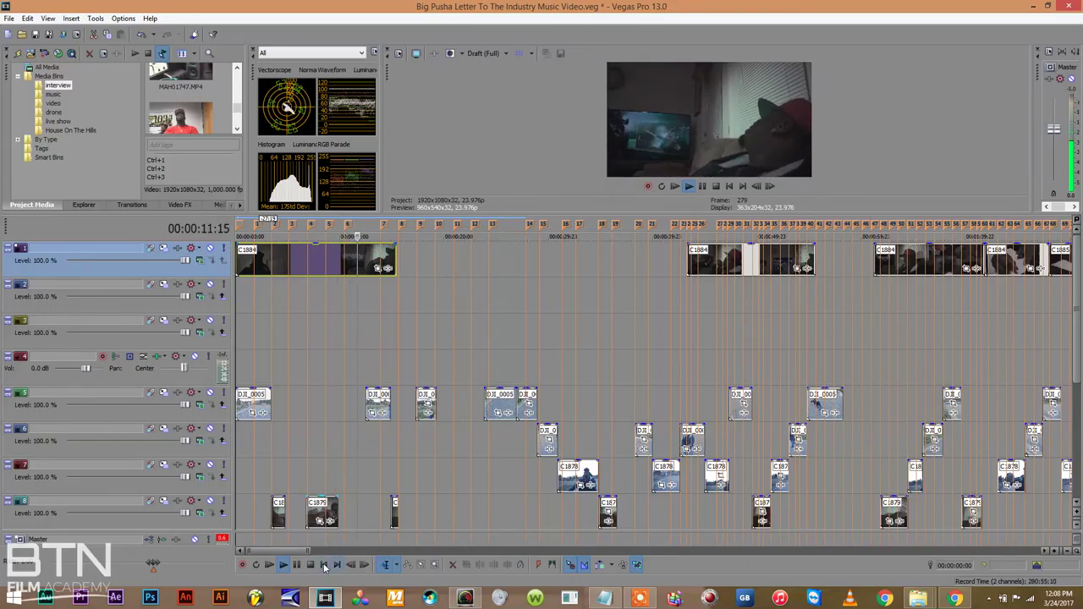
click(324, 565)
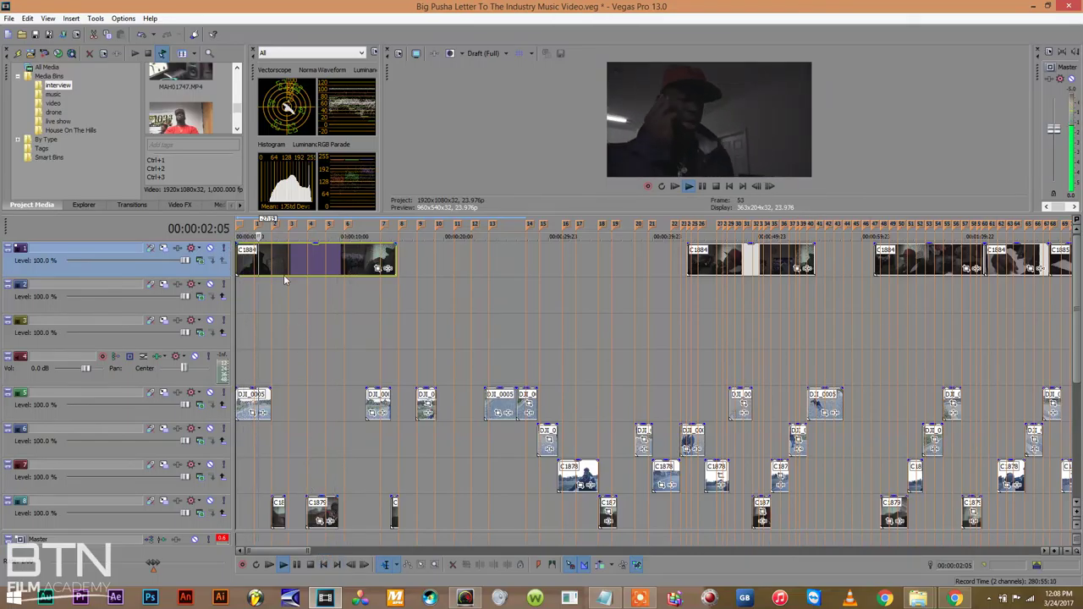
drag(285, 274, 283, 310)
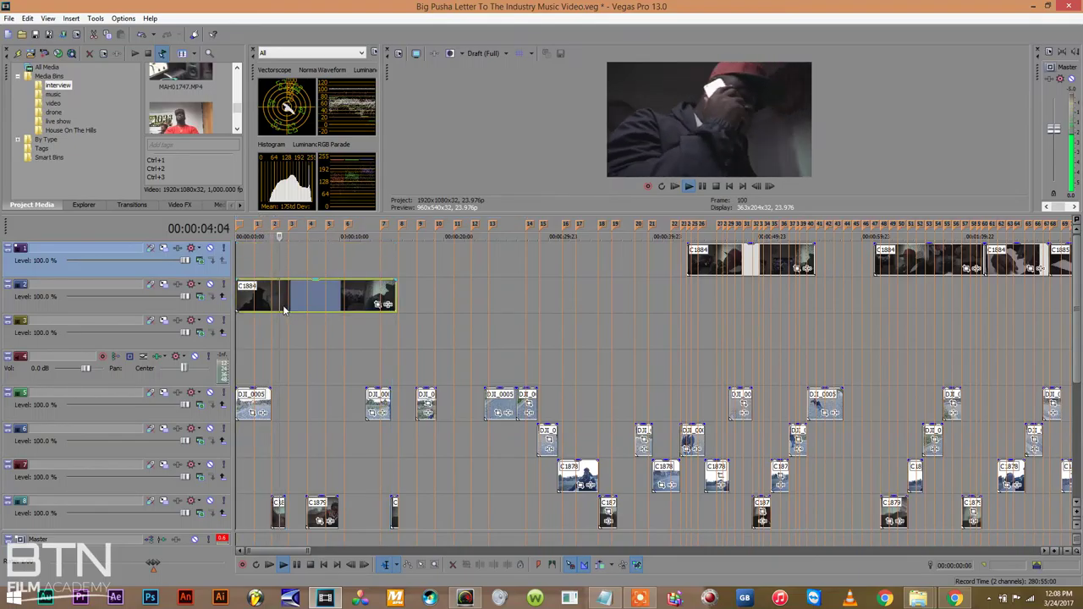
Preview the C1884 clip at the start of track 2 and trim its end to about 00:00:08:15
key(ctrl+Home)
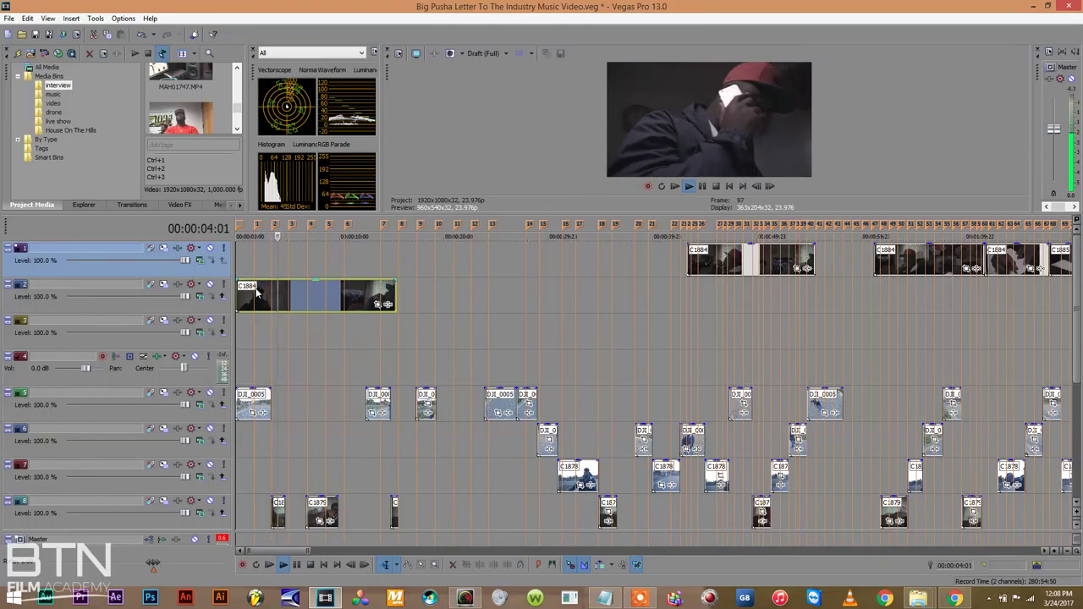
click(257, 290)
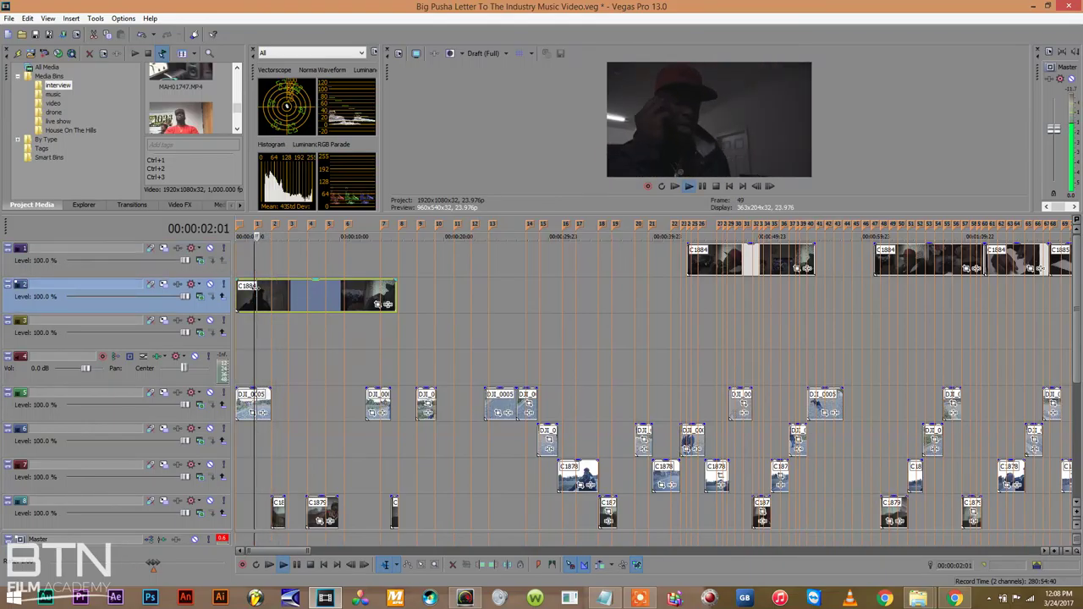
key(space)
click(238, 295)
key(space)
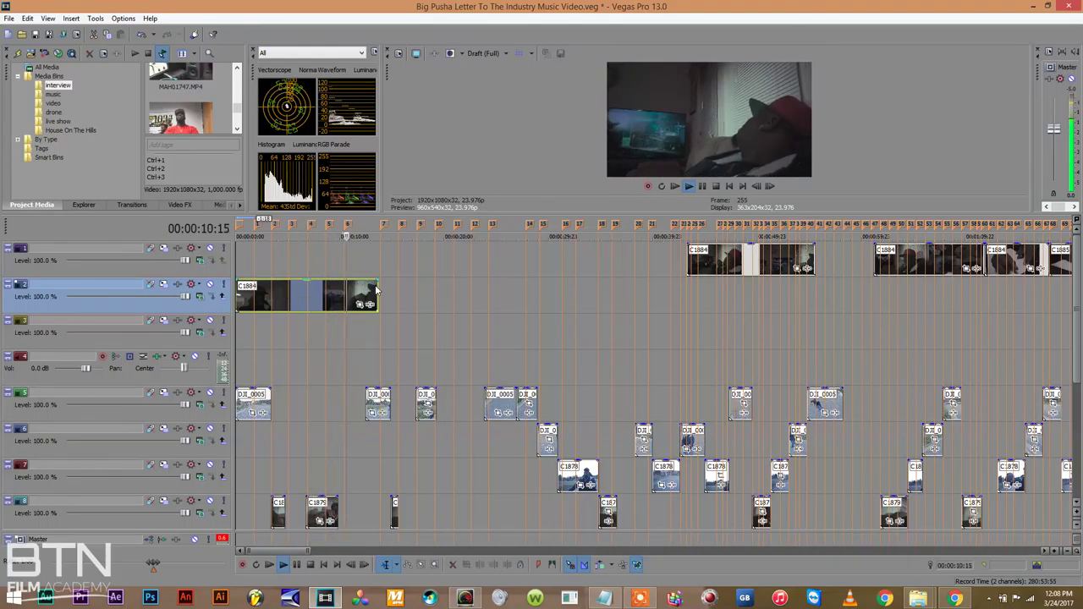
drag(379, 290, 365, 290)
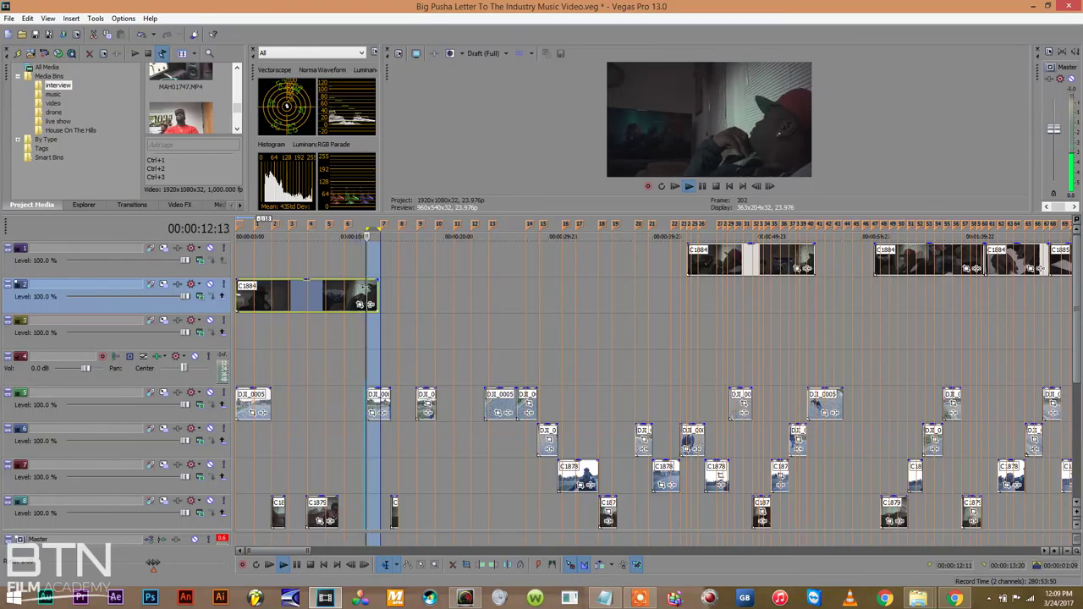
click(254, 295)
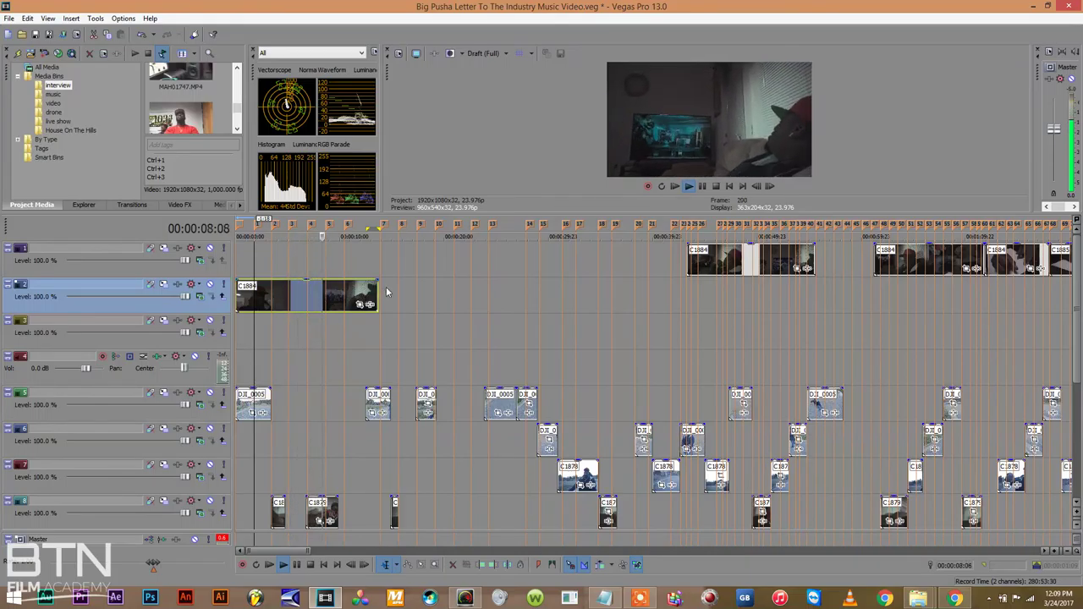
drag(377, 290, 326, 292)
click(322, 322)
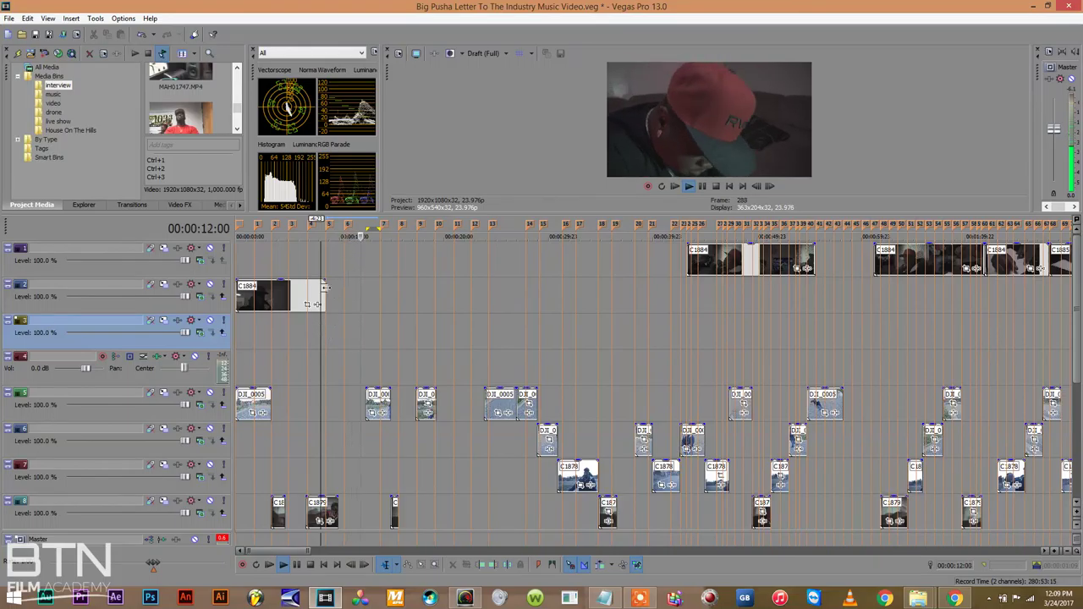
click(307, 293)
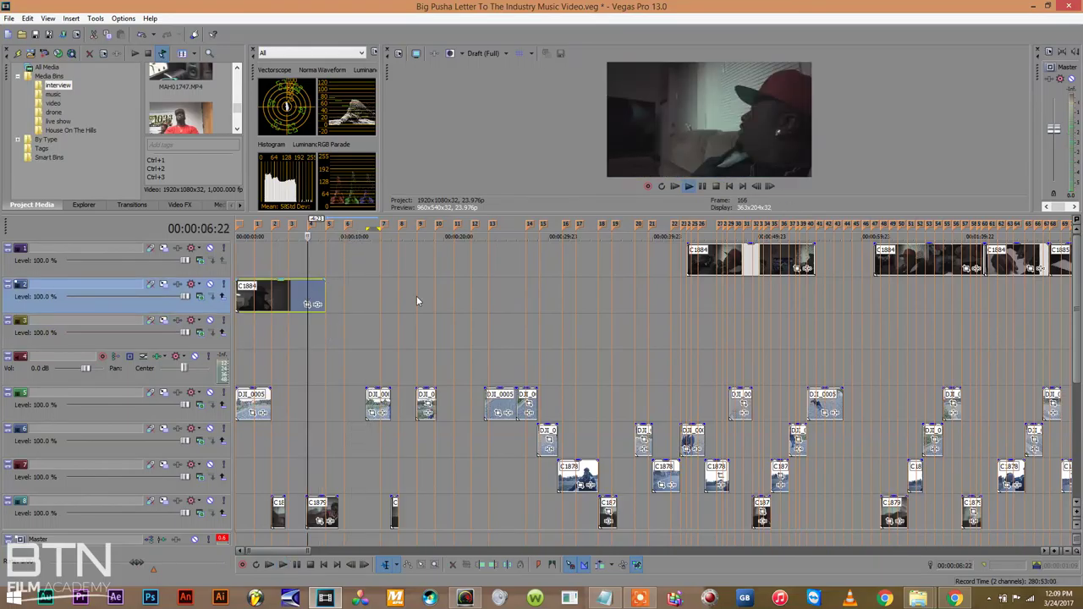
Move the next C1884 clip on track 1 to start where the track 2 clip ends, and preview its shots
click(691, 261)
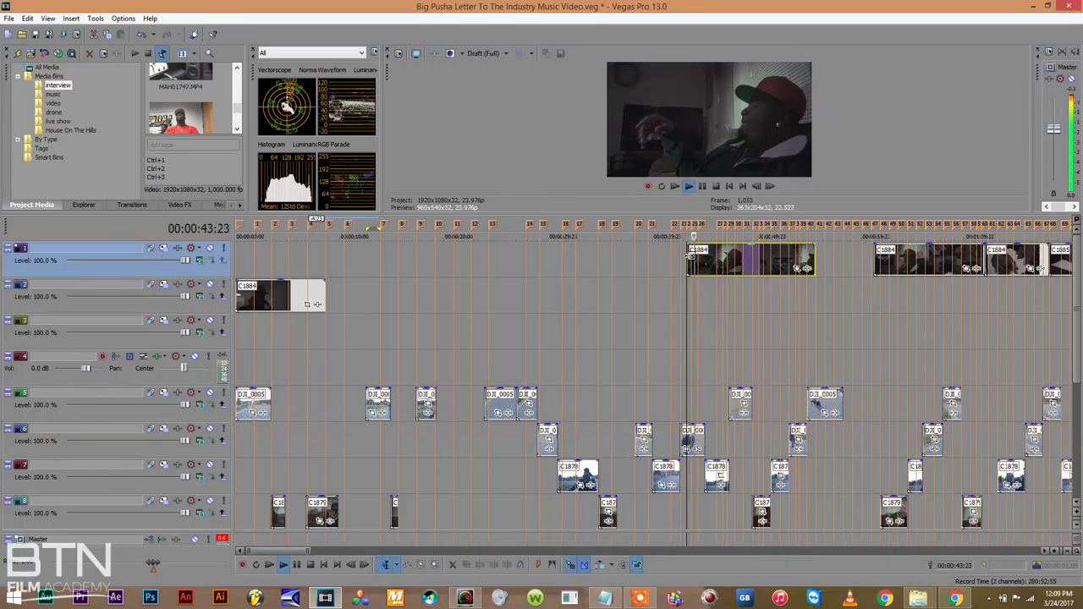
click(258, 336)
drag(724, 265, 363, 270)
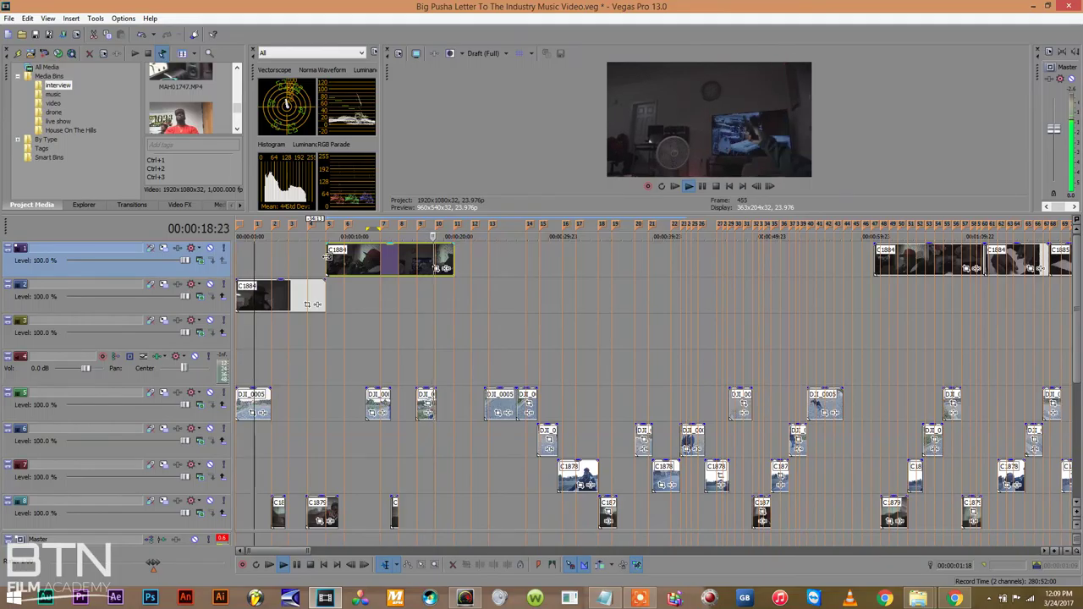
key(space)
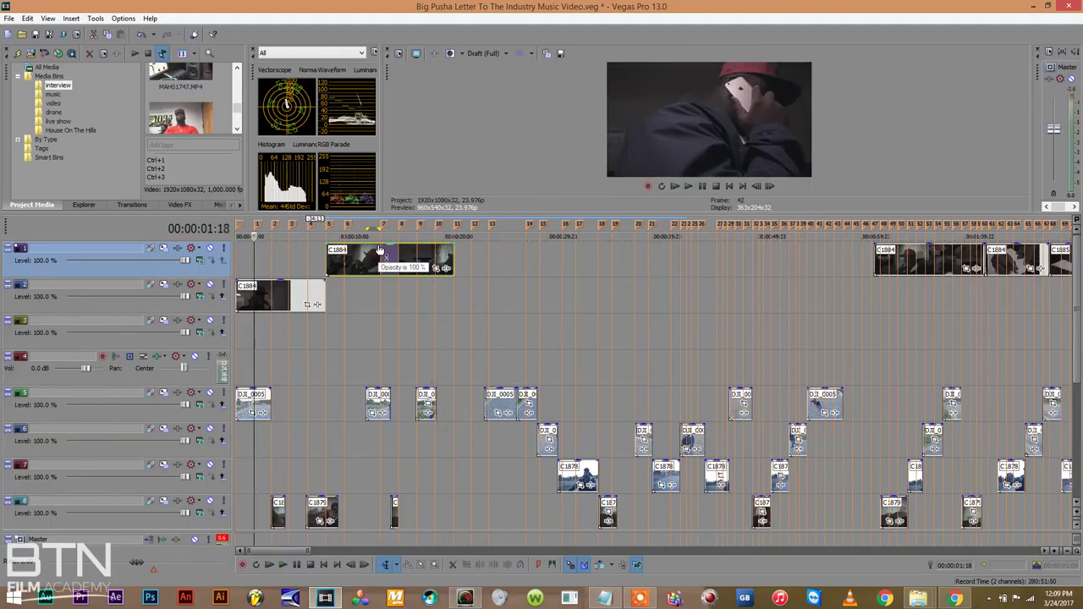
click(416, 255)
key(space)
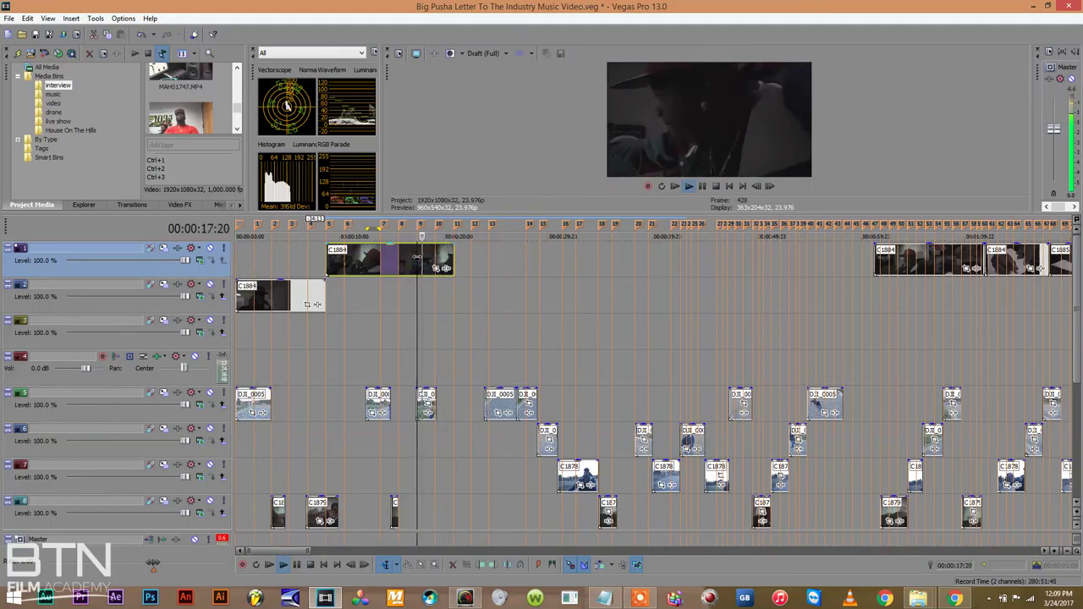
key(space)
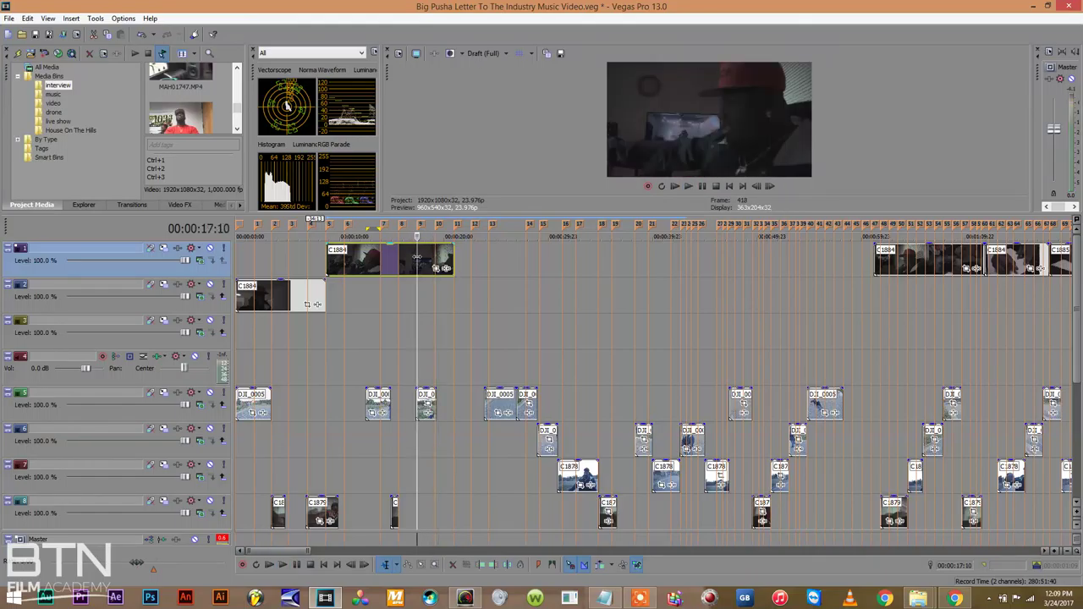
Move the following C1884 clip on track 1 to about 00:00:21:23 and preview it
drag(883, 268, 468, 261)
click(468, 261)
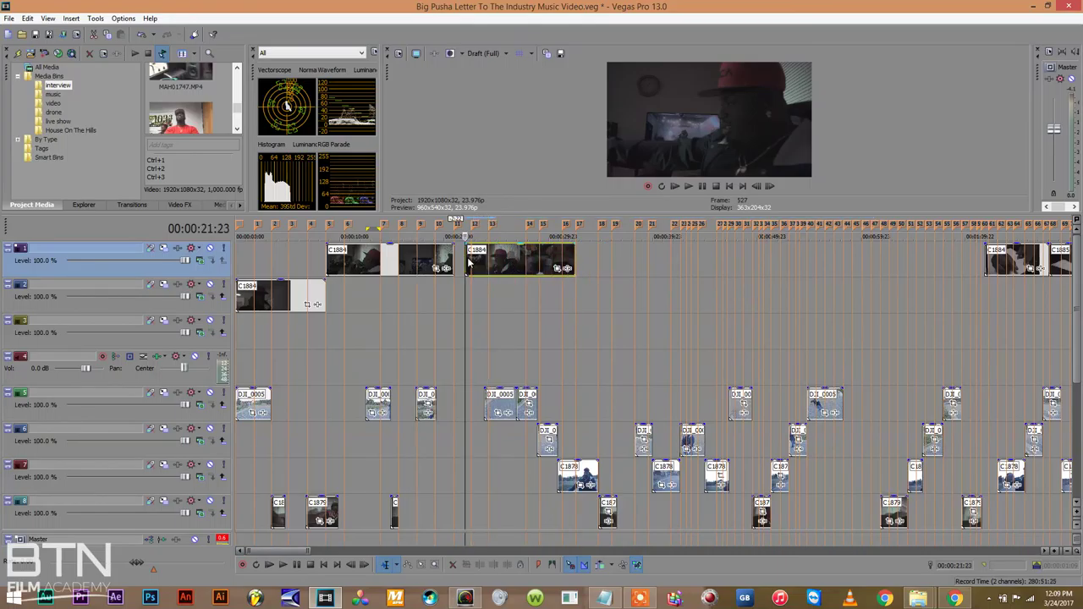
key(space)
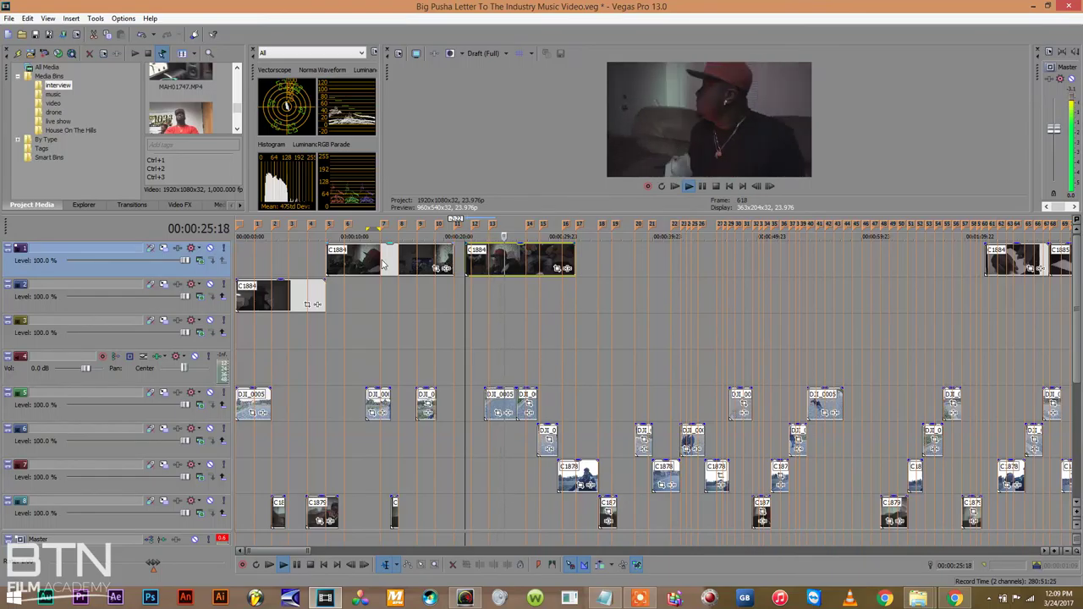
Cut the second C1884 clip to a short TV shot starting at about 00:00:08:15 on track 1, and delete the leftover piece
click(284, 267)
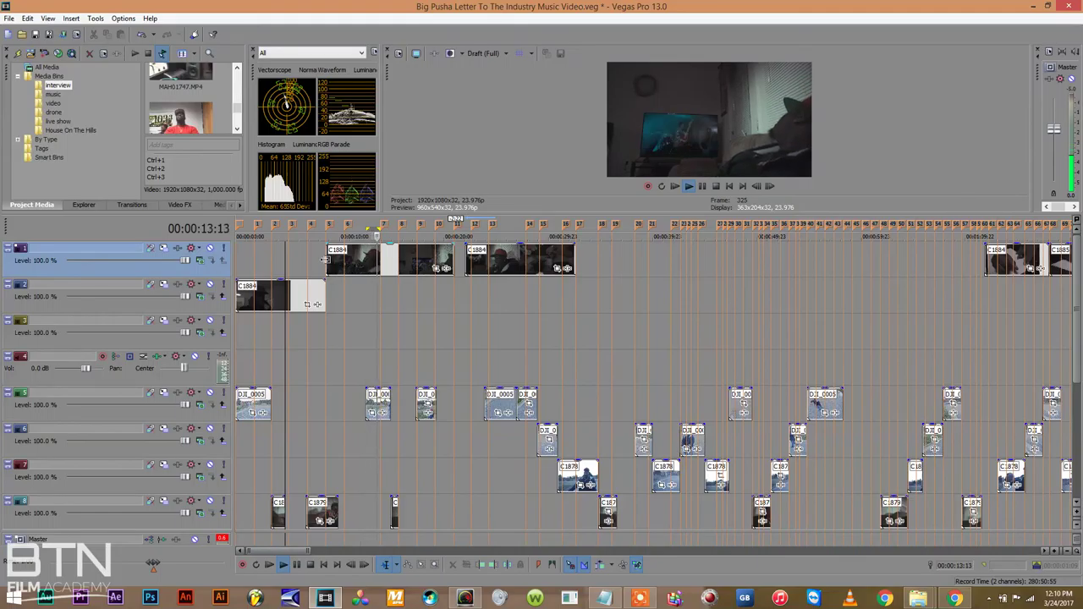
drag(325, 259, 381, 261)
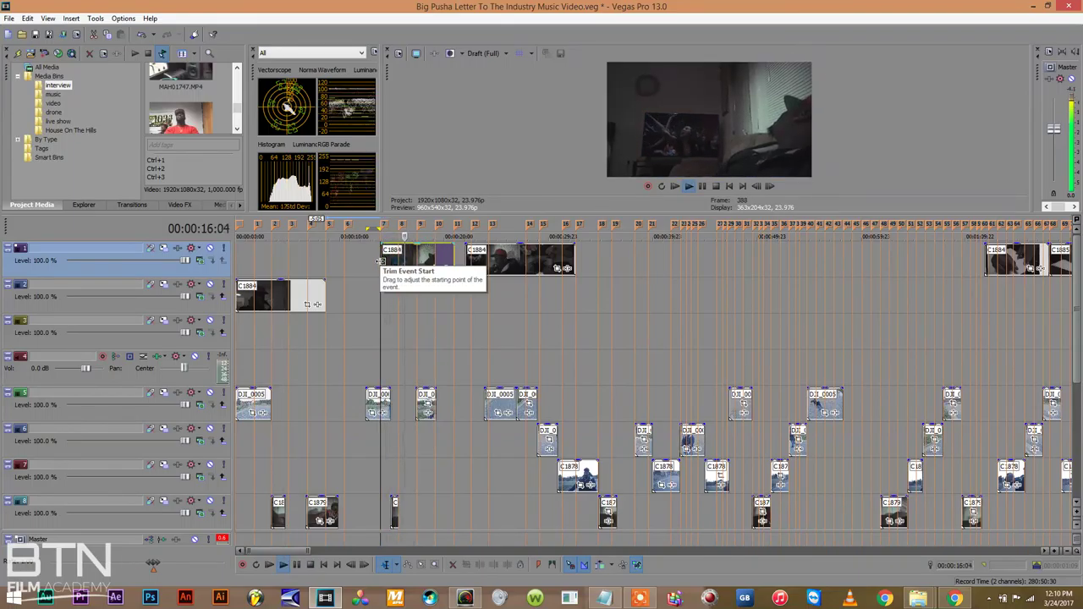
drag(391, 259, 342, 263)
key(space)
click(434, 266)
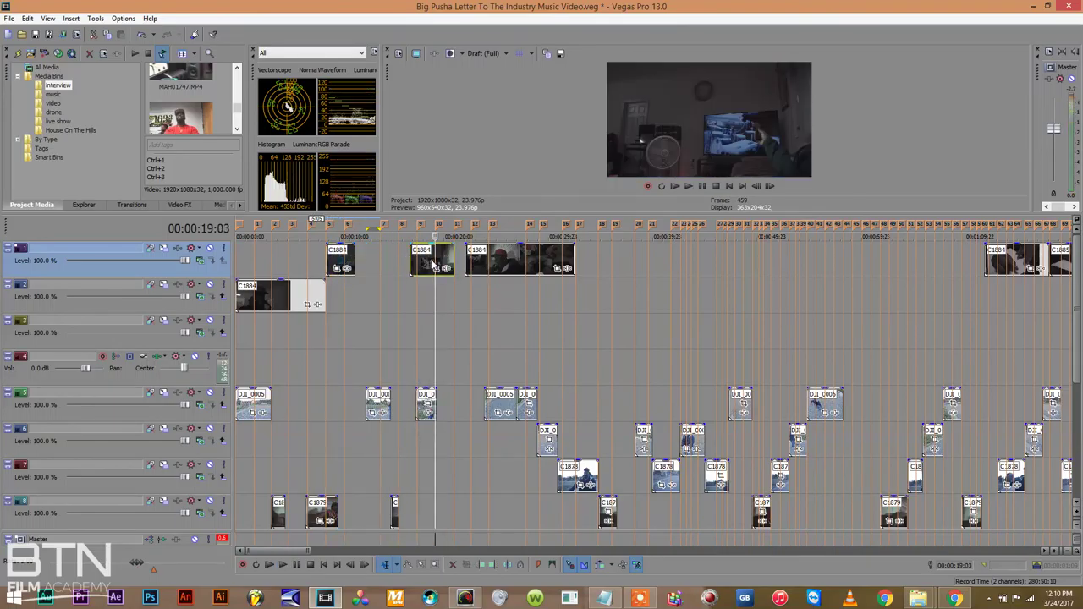
key(Delete)
Move the next C1884 clip to track 2, starting at about 00:00:13, saving the project and previewing the TV shot along the way
drag(484, 271, 375, 303)
key(ctrl+s)
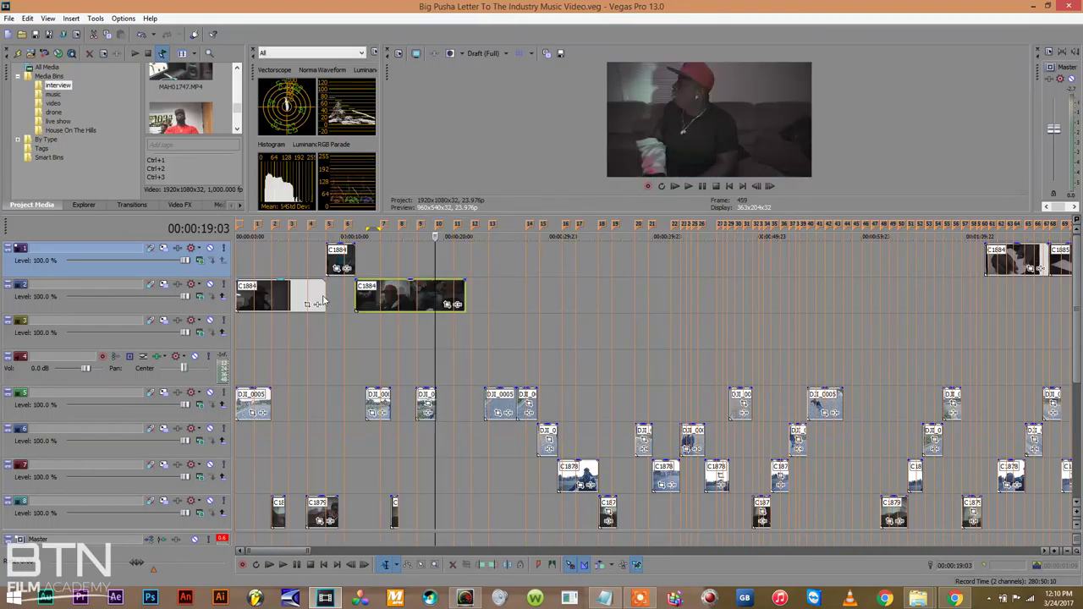
click(319, 260)
key(space)
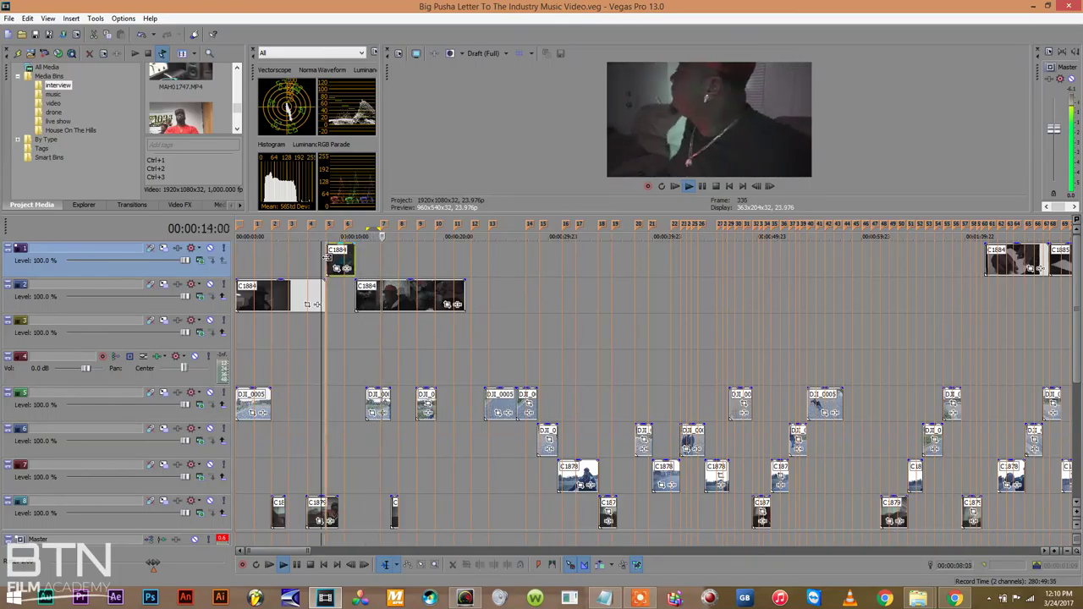
click(329, 258)
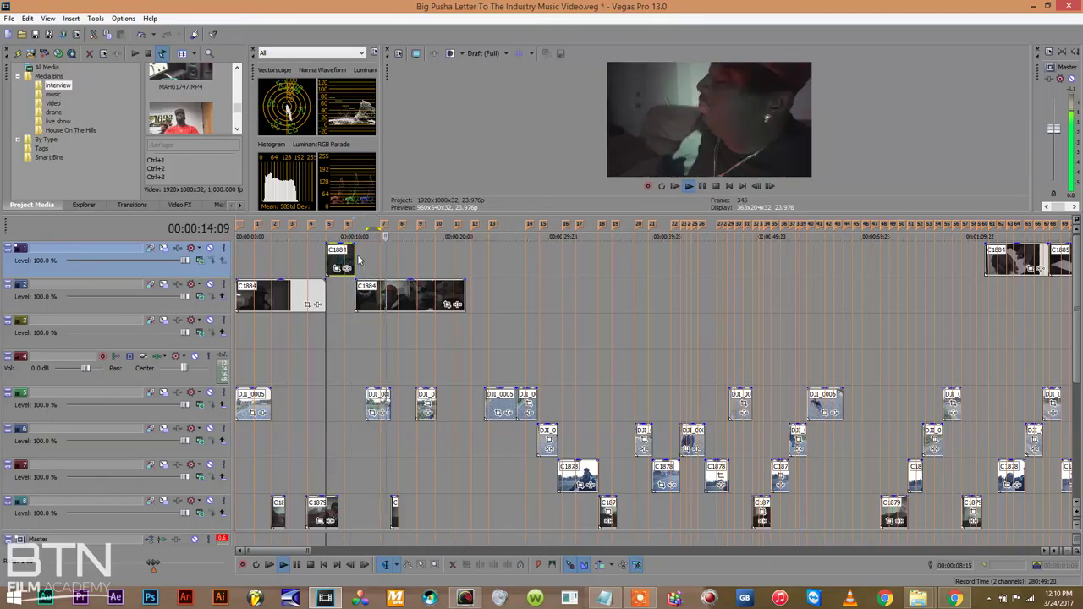
drag(398, 297, 417, 297)
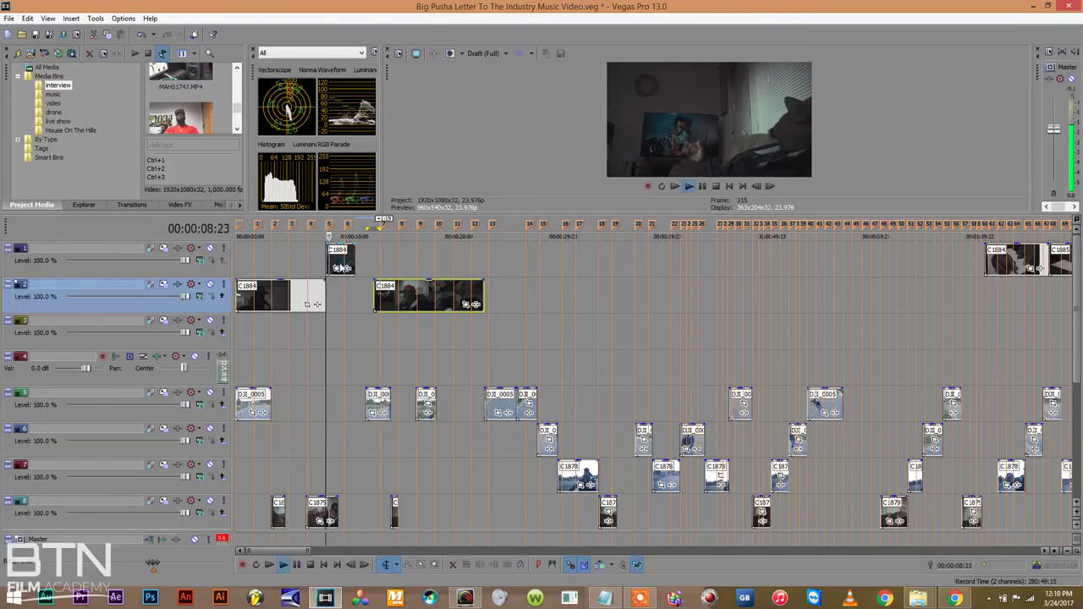
Slow down the first C1884 clip on track 2 by setting its playback rate to .375
click(251, 296)
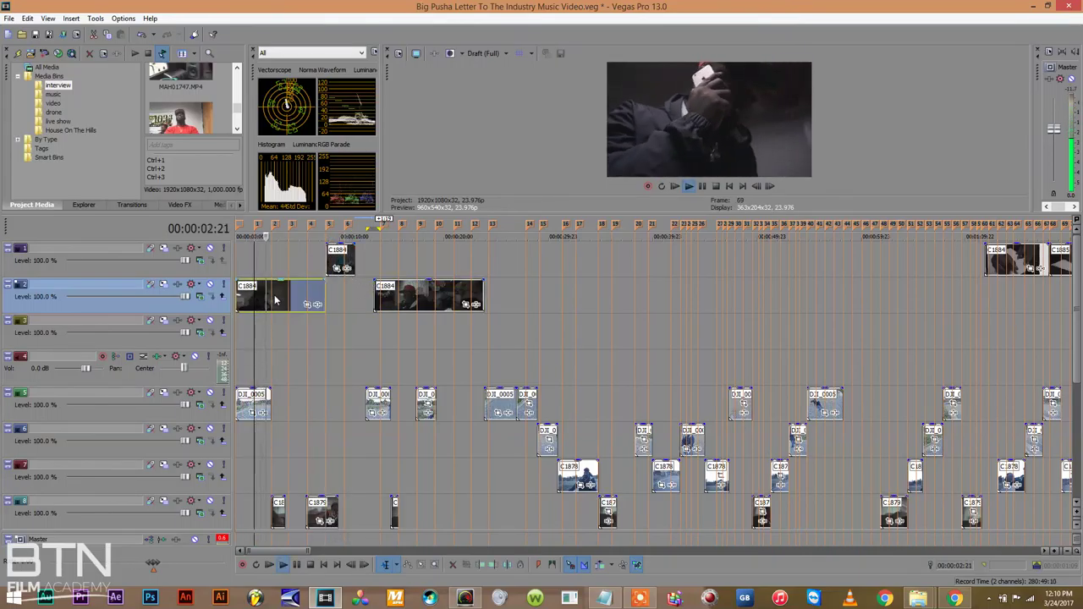
key(space)
right_click(284, 295)
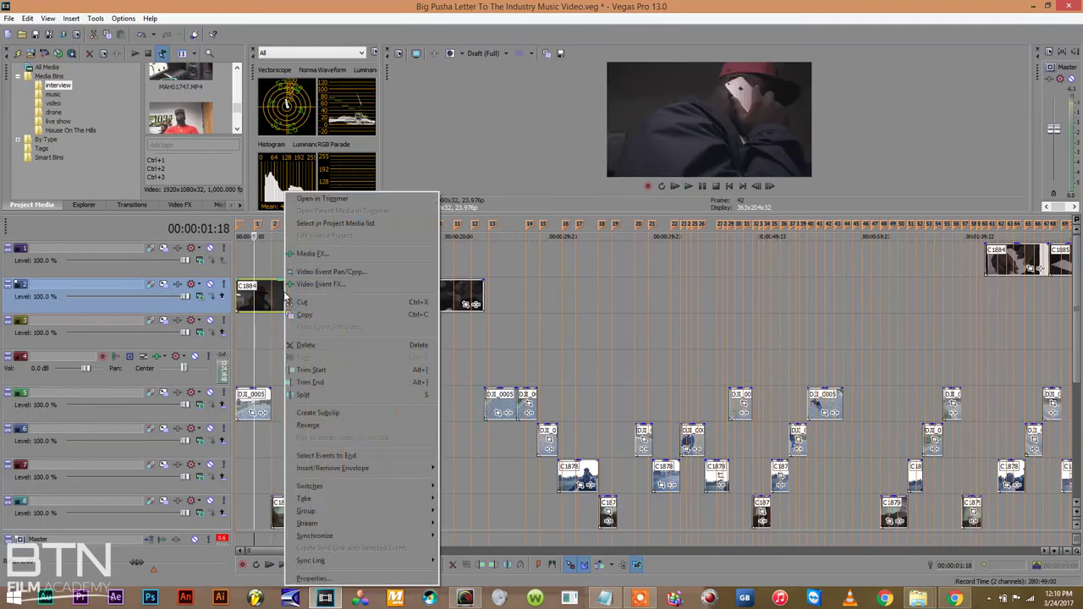
click(319, 579)
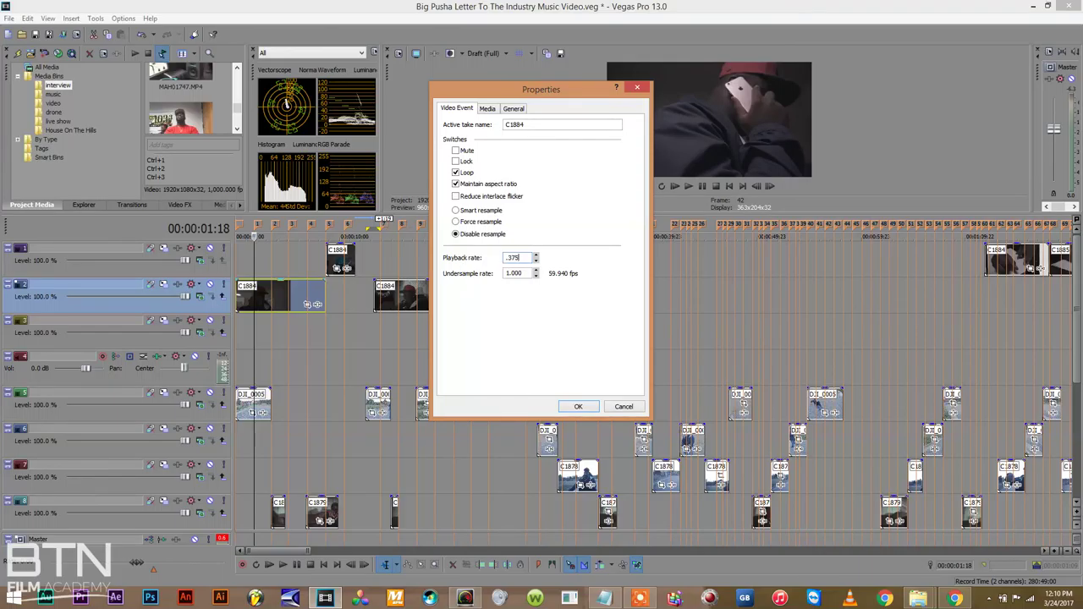
key(Return)
Split the slowed clip at 00:00:05:02 and move its second part to about 00:00:08:15 on track 2
key(space)
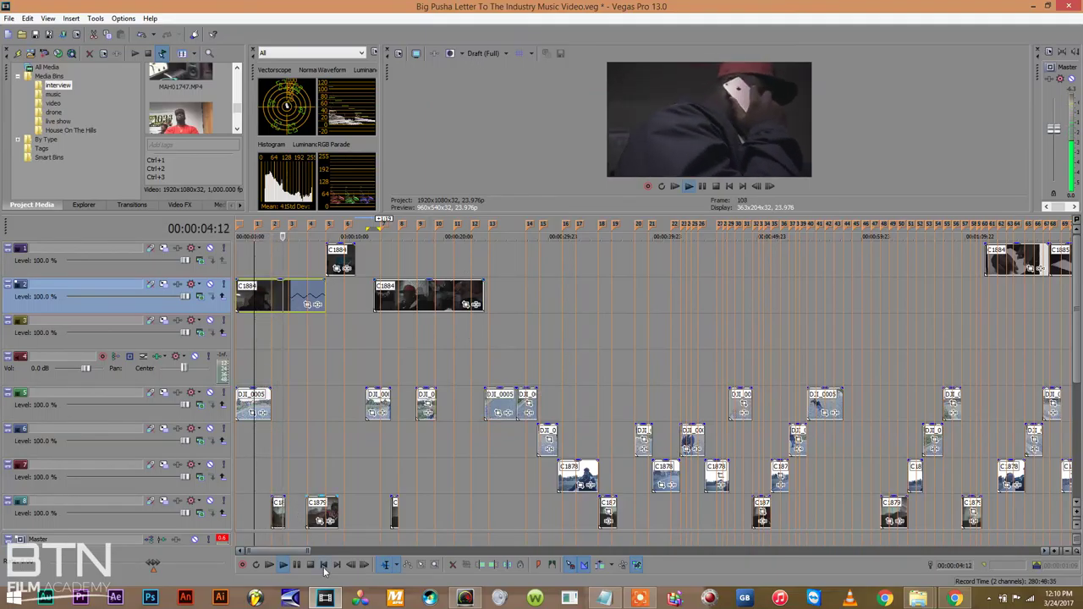
click(324, 566)
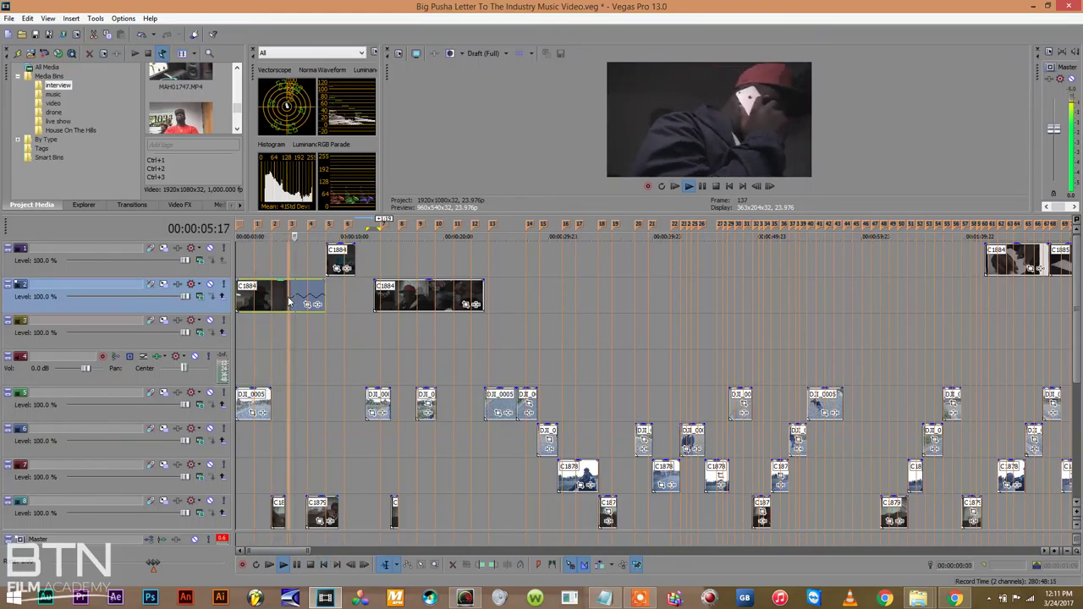
key(space)
key(s)
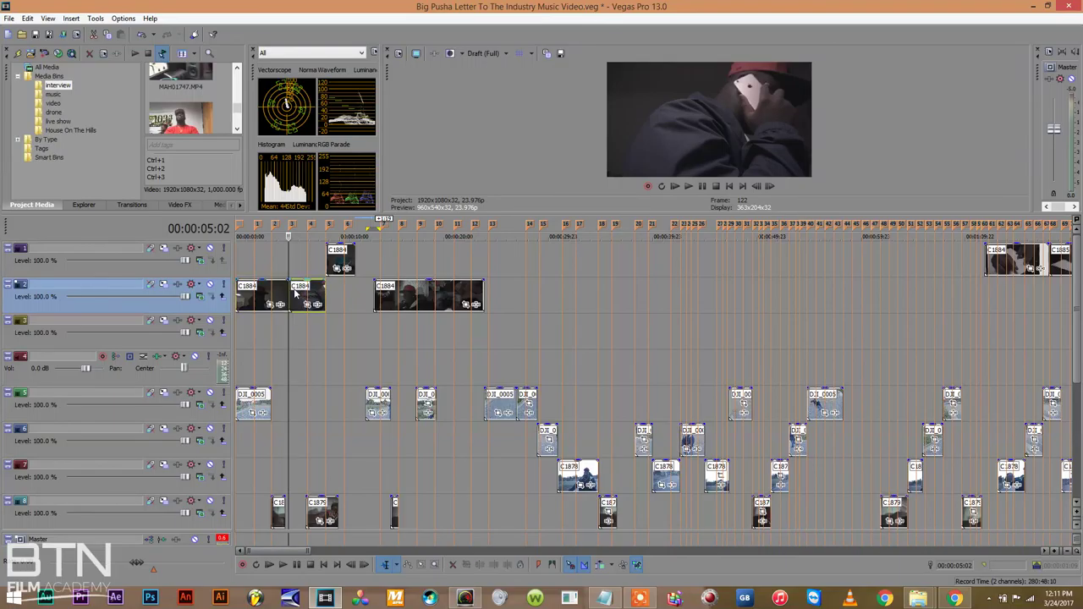
drag(306, 300, 344, 301)
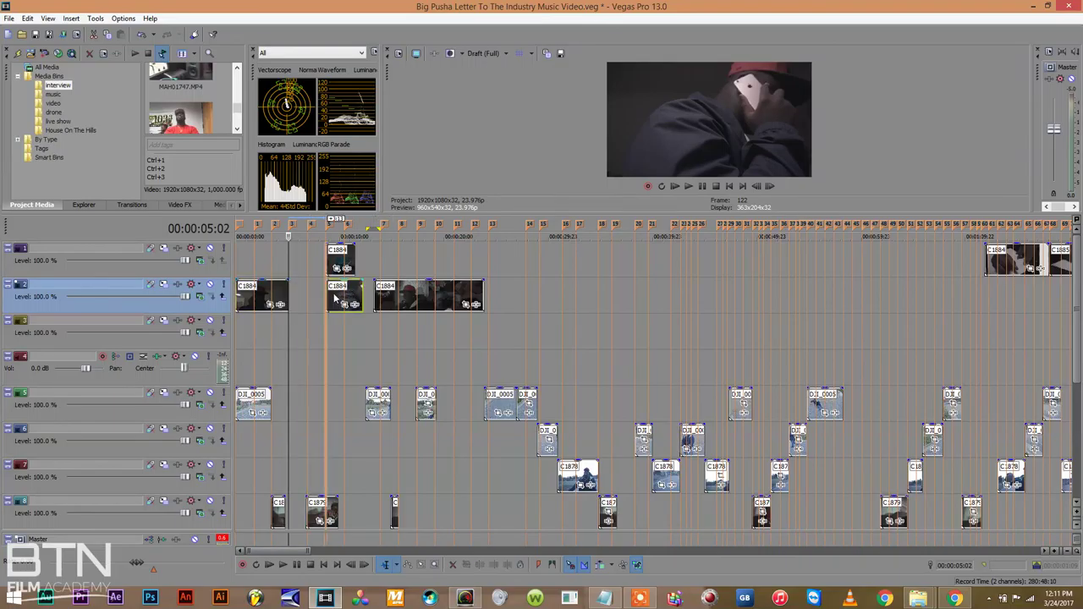
Play the opening briefly, and delete the original edit clips on tracks 5 to 8 up to about 00:00:29
click(270, 273)
key(space)
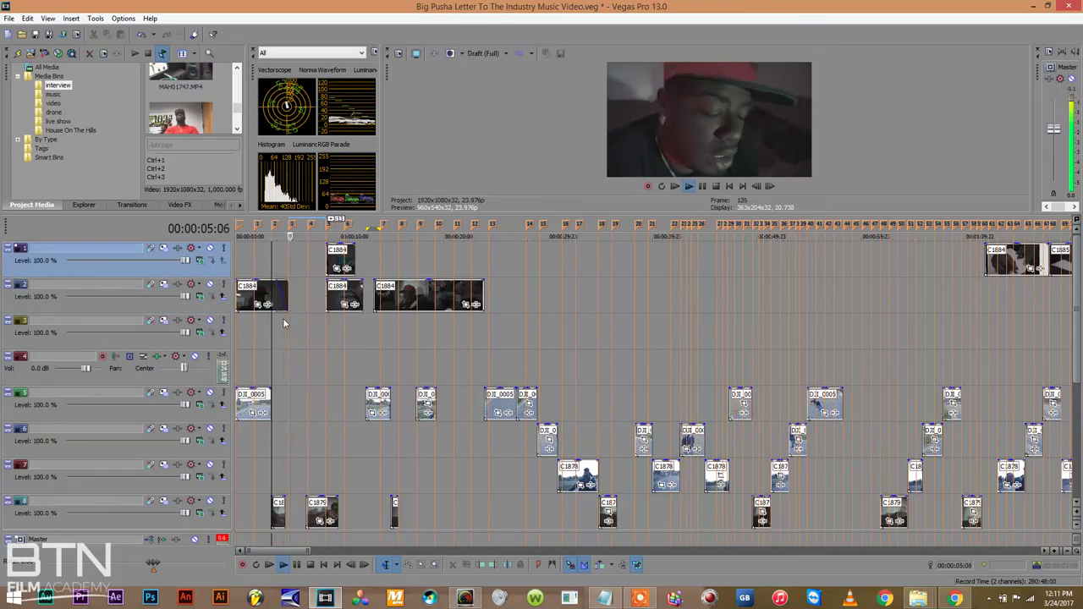
key(space)
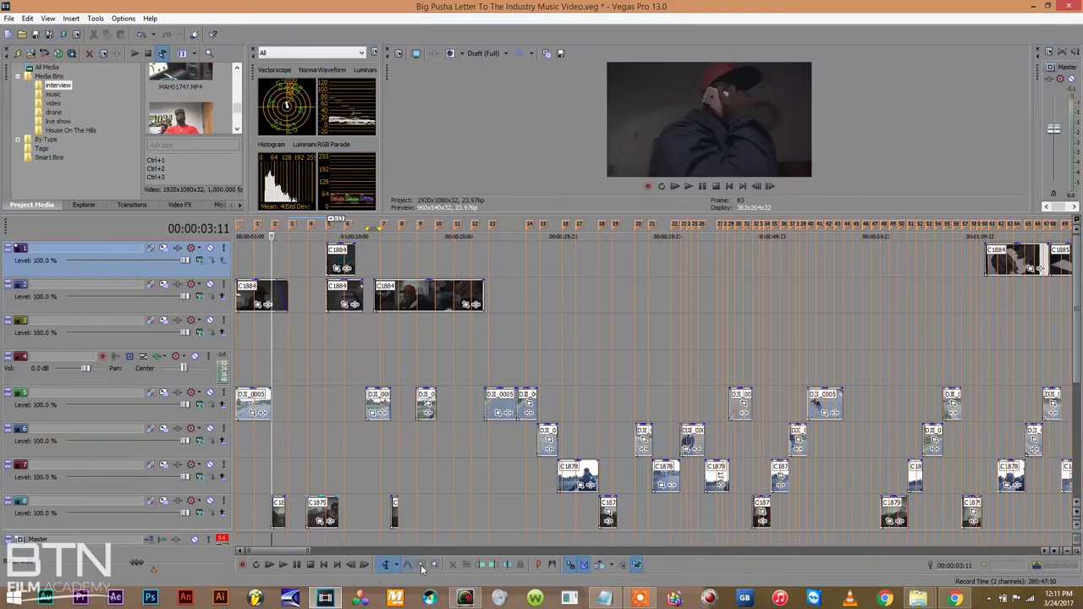
drag(265, 357, 518, 513)
key(Delete)
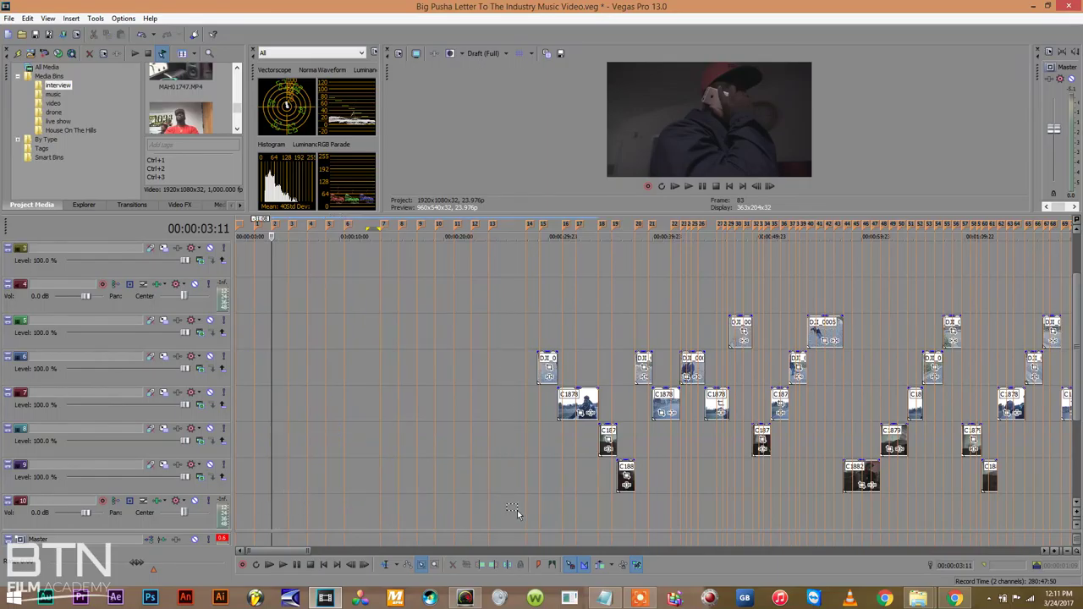
Move the loose C1884 clips later: the track 1 clip to about 00:00:30, the two on track 2 to about 00:00:28 and 00:00:39
scroll(1076, 387, up, 1)
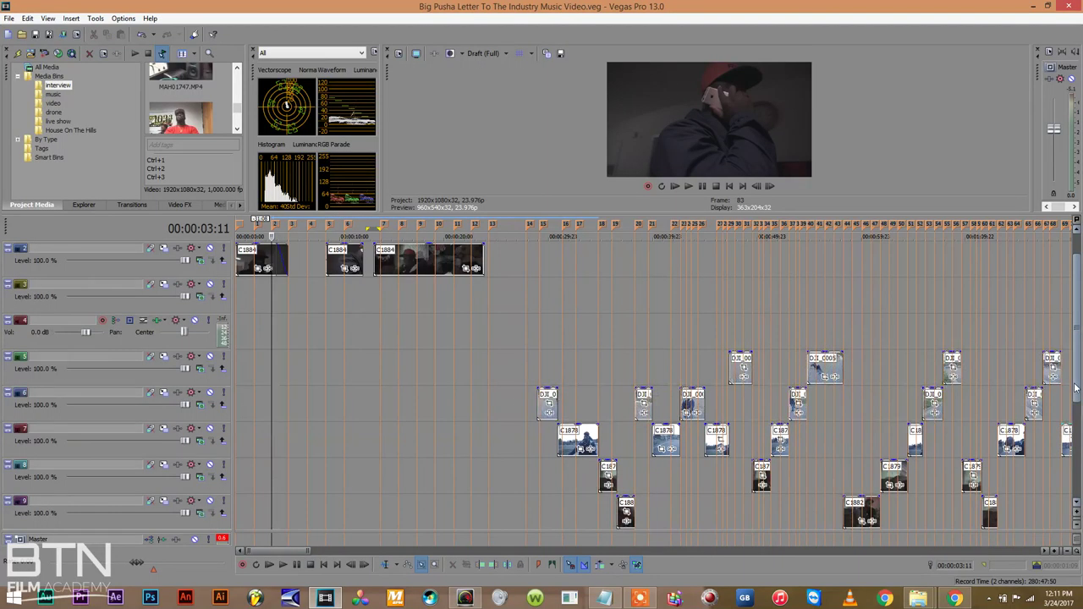
scroll(1076, 383, up, 1)
key(space)
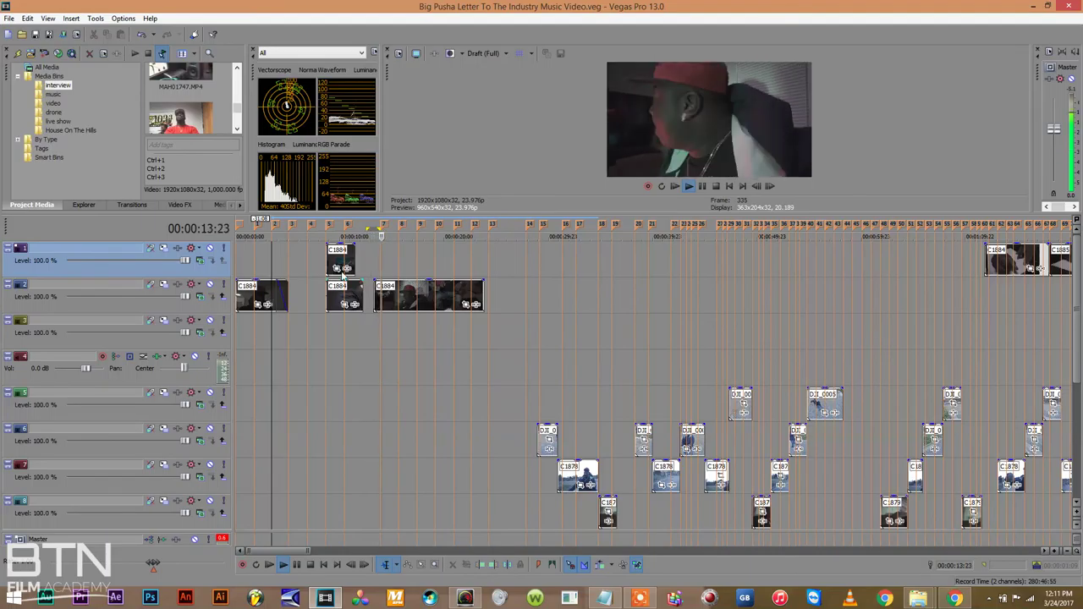
drag(340, 262, 560, 262)
drag(391, 309, 544, 309)
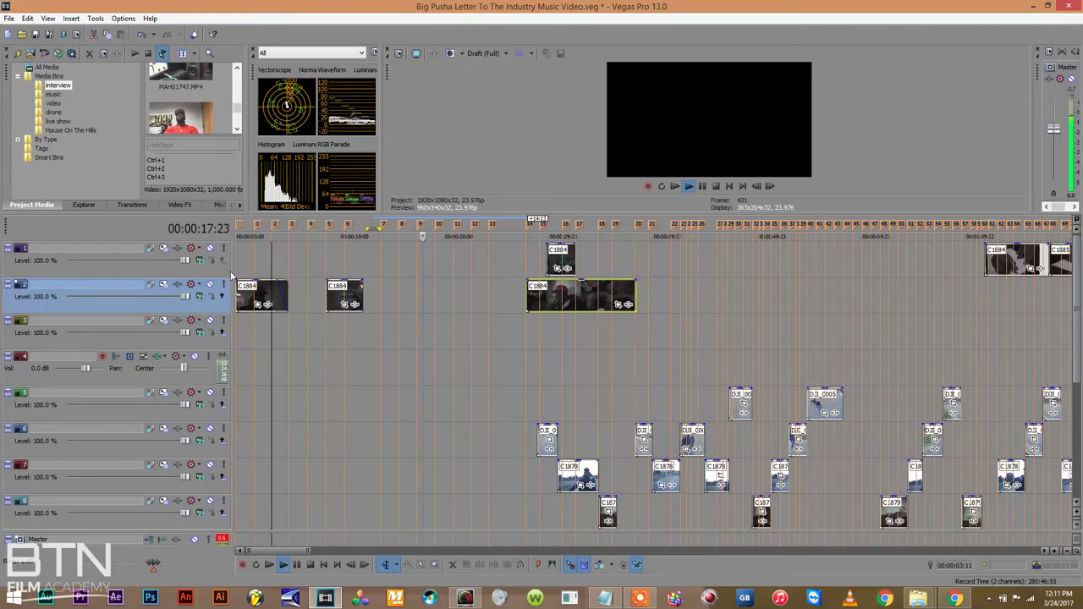
click(240, 272)
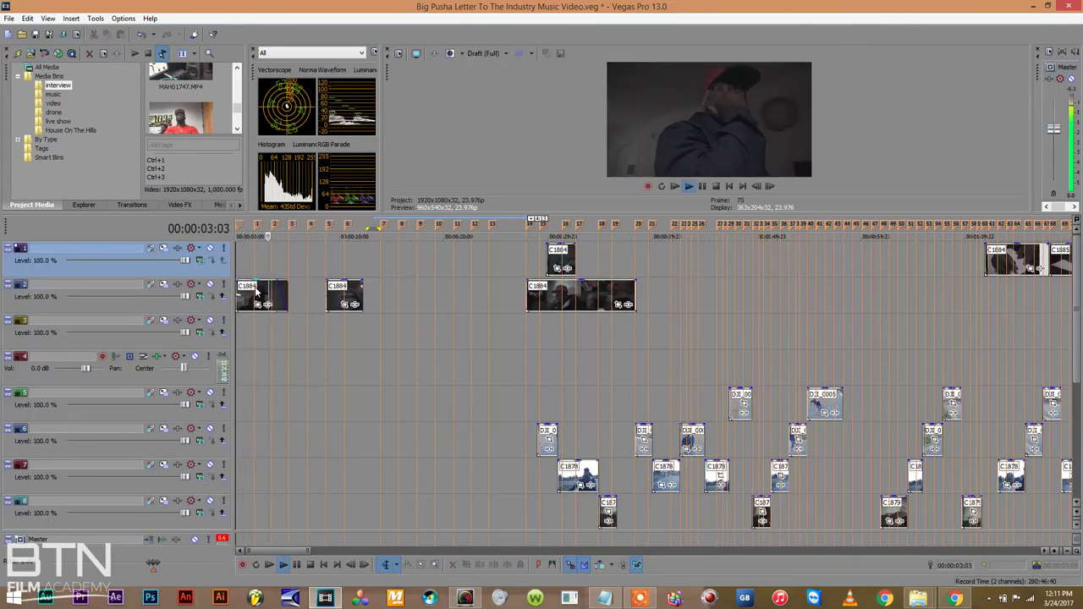
drag(347, 295, 663, 294)
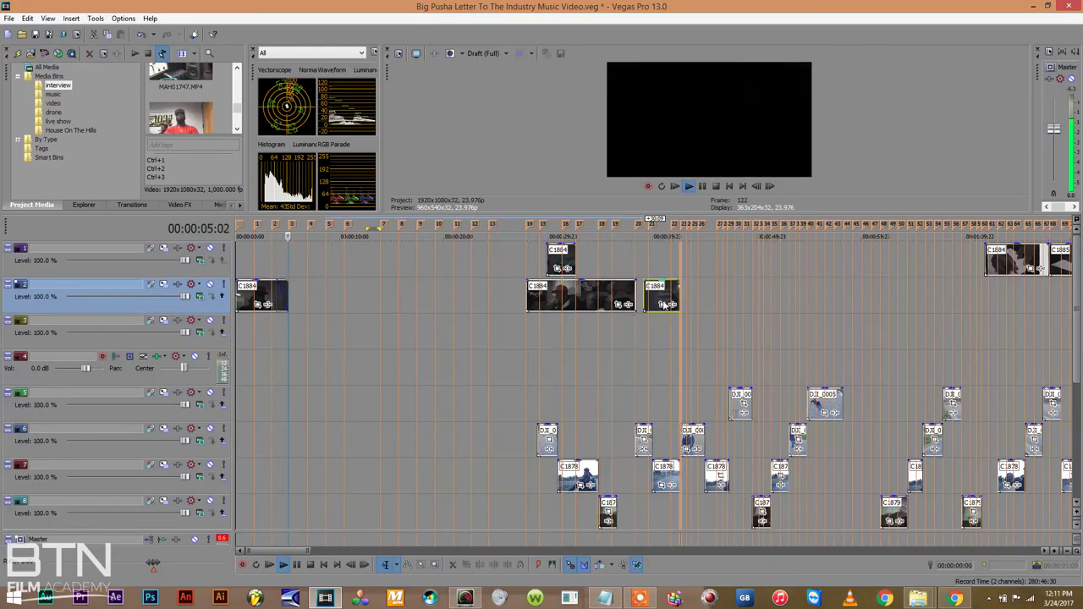
Extend the first C1884 clip on track 2 to about 00:00:20 and split it at 00:00:01:18
key(space)
drag(288, 285, 447, 288)
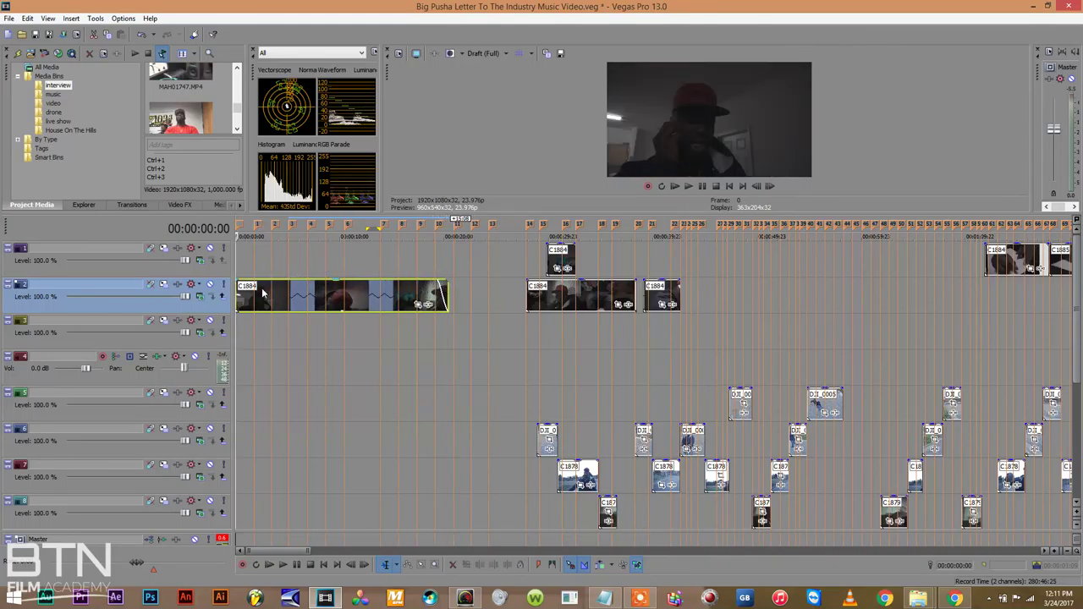
key(space)
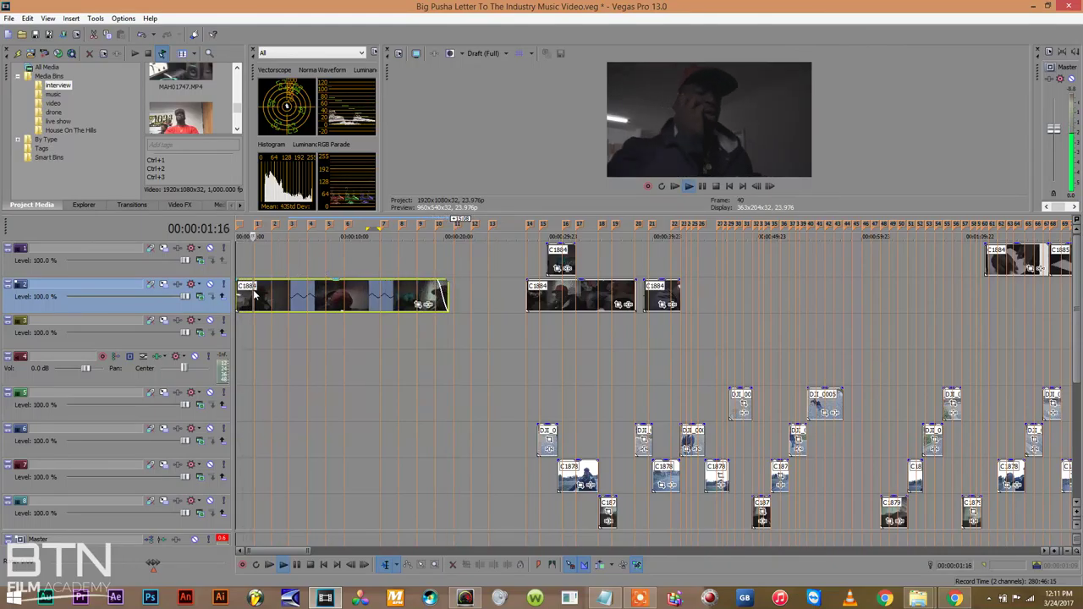
key(space)
click(253, 293)
key(s)
Try trimming about 5 seconds off the start of the split clip's second part and closing the gap to the first part
mouse_move(257, 290)
mouse_down()
mouse_move(310, 289)
mouse_move(283, 300)
mouse_up()
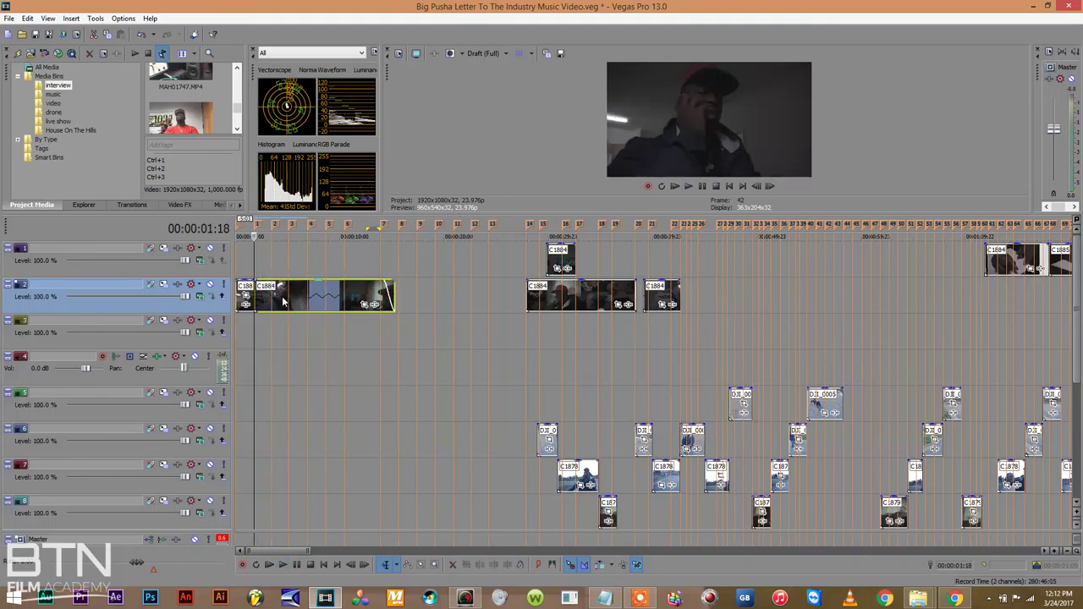
click(246, 268)
key(space)
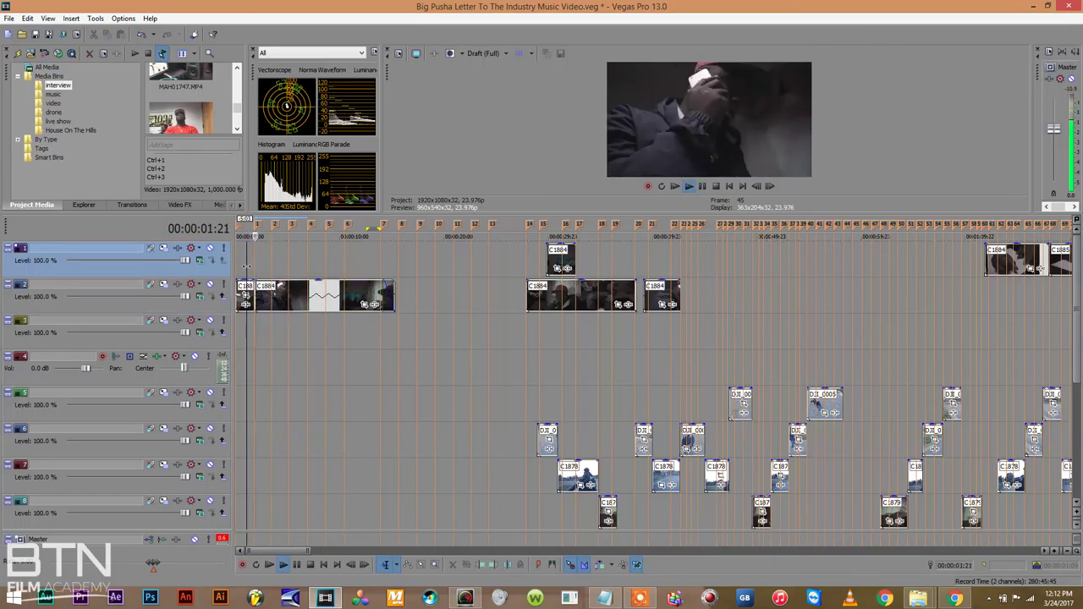
key(space)
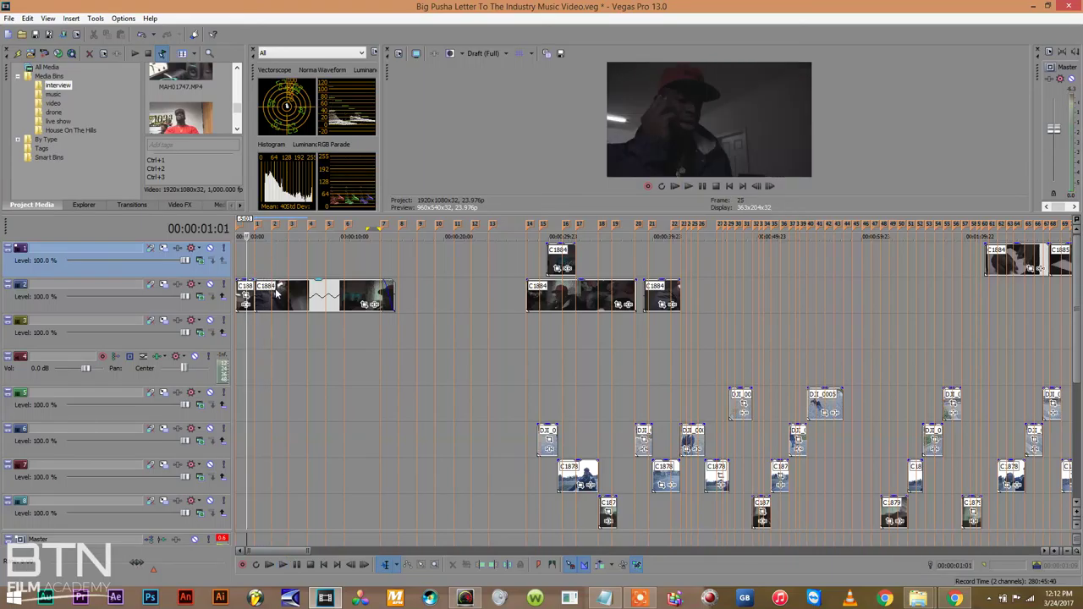
key(ctrl+z)
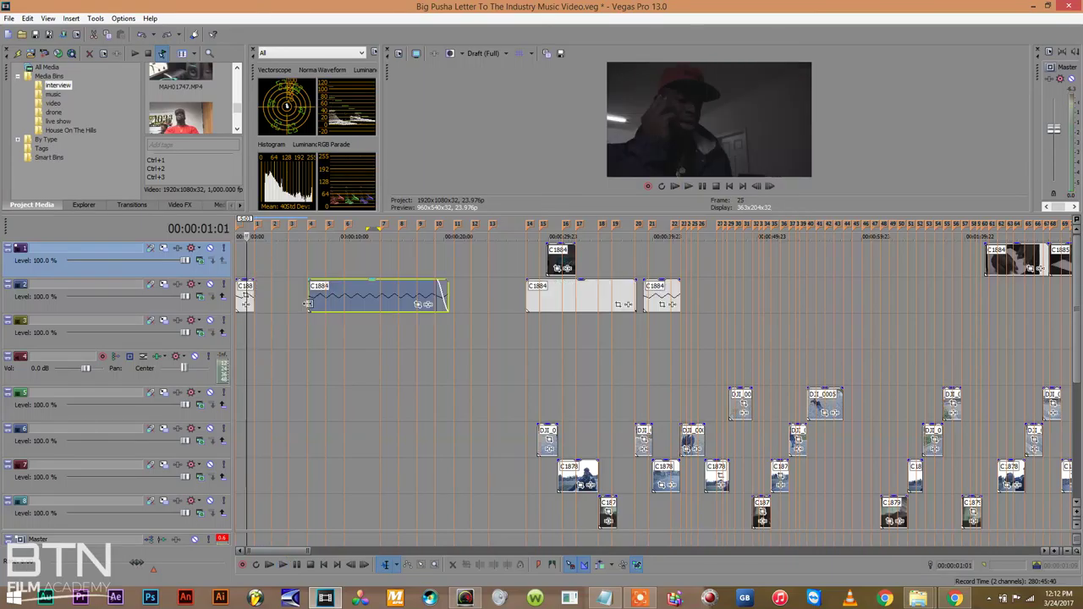
Trim the second part's start, place it directly after the first part at 00:00:01:18, and split it at 00:00:03:11
drag(307, 305, 268, 296)
key(space)
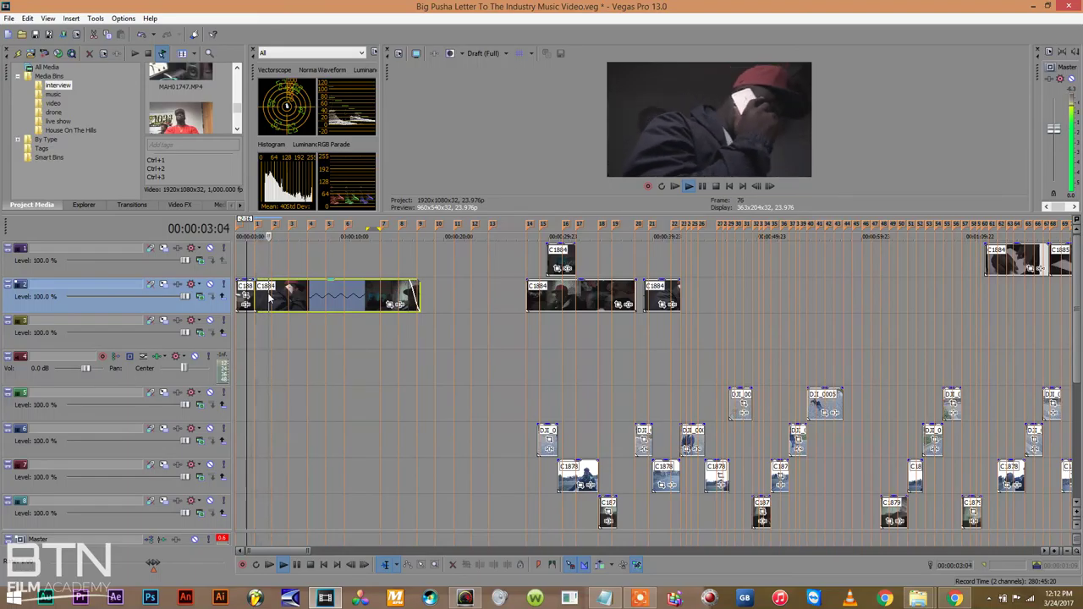
key(Return)
key(s)
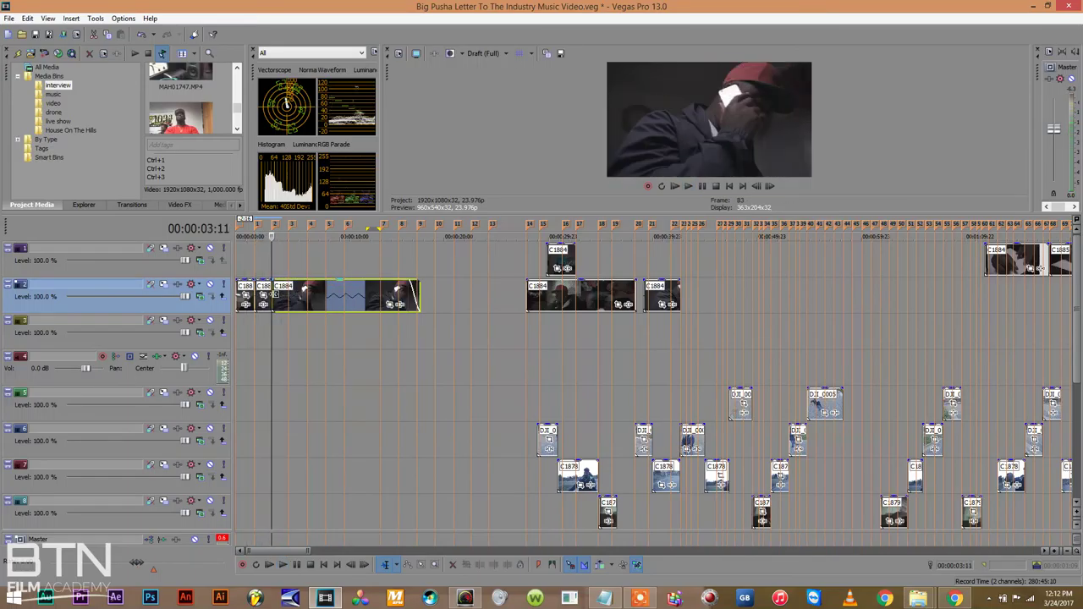
Trim the third part's start, close its gap at 00:00:03:11, and shorten its end to about 00:00:14:14
mouse_move(272, 297)
mouse_down()
mouse_move(296, 294)
mouse_move(289, 304)
mouse_up()
key(space)
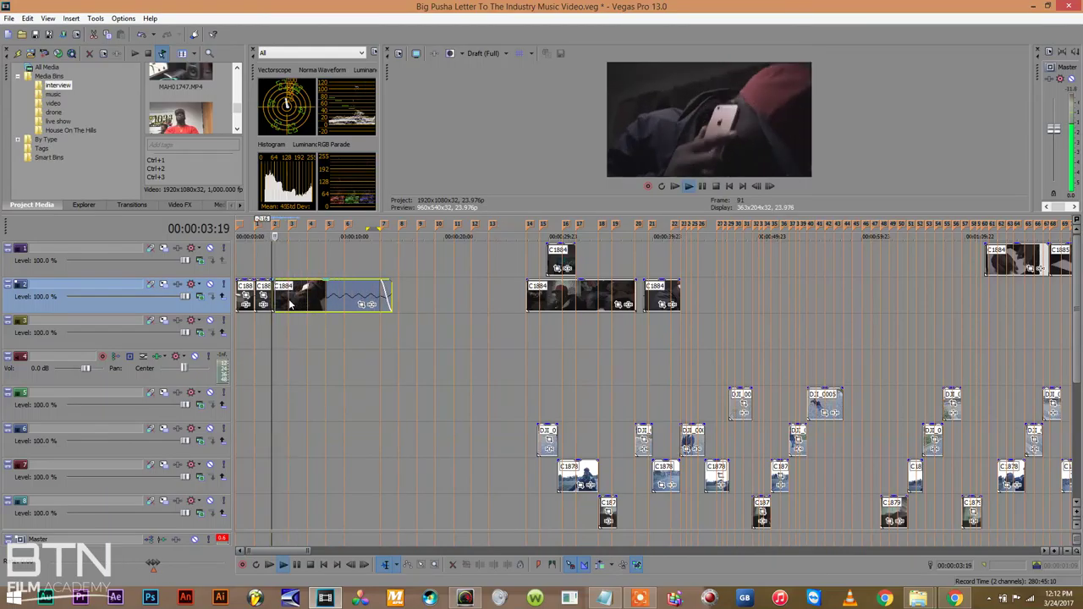
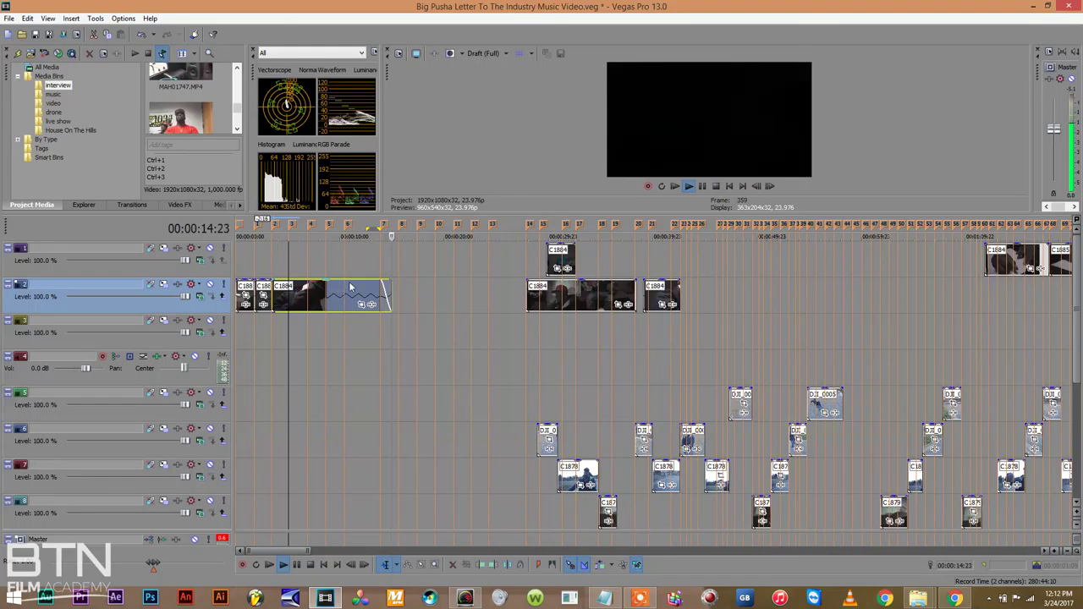
drag(391, 289, 387, 288)
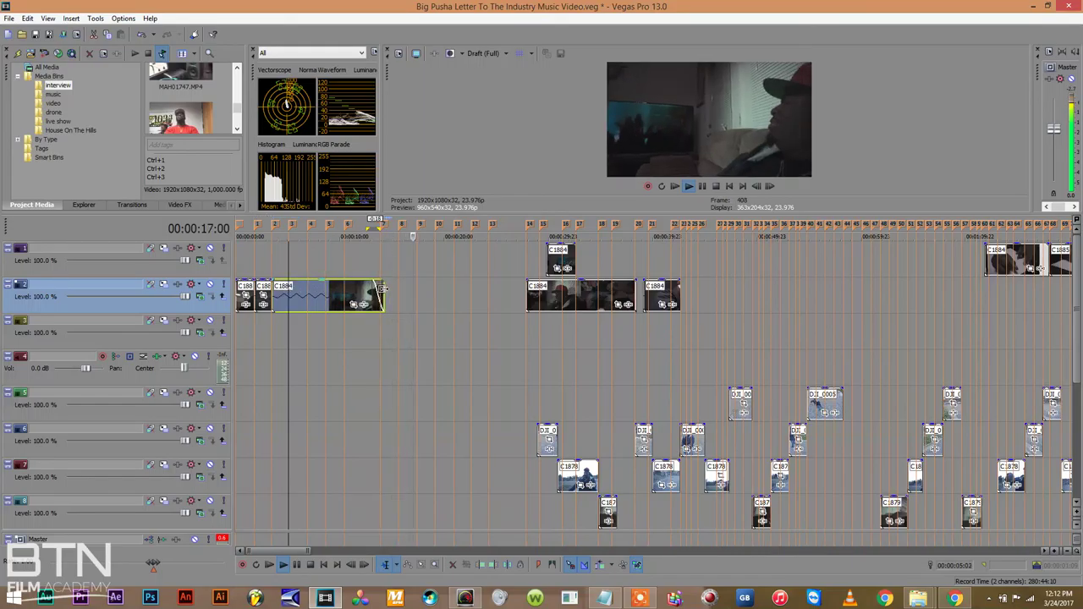
key(space)
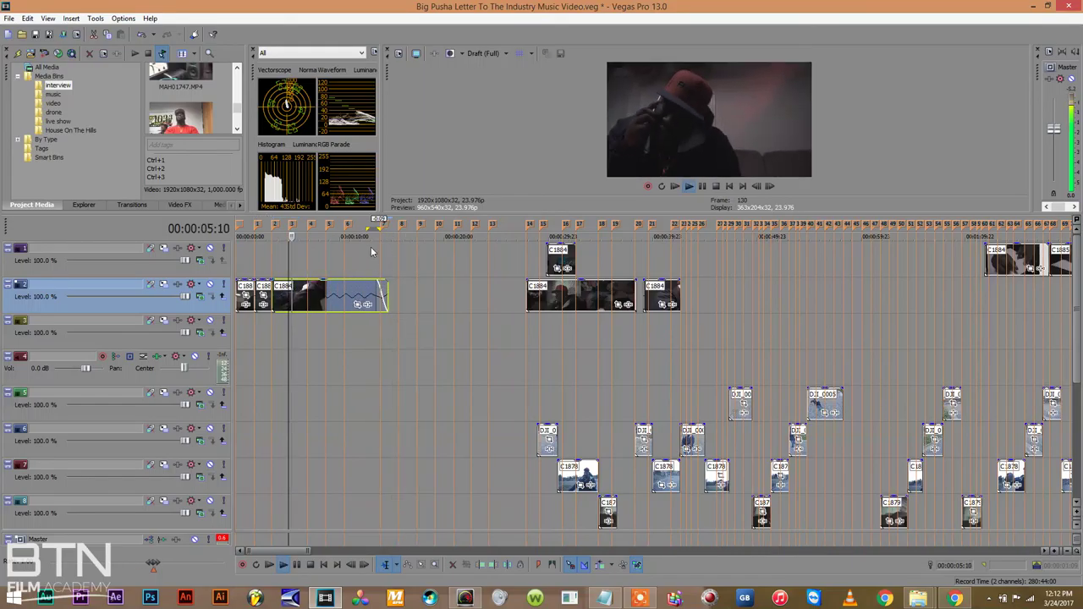
Lengthen the fade-out of the third C1884 part on track 2 to begin at 00:00:12:23, checking the playback
click(373, 233)
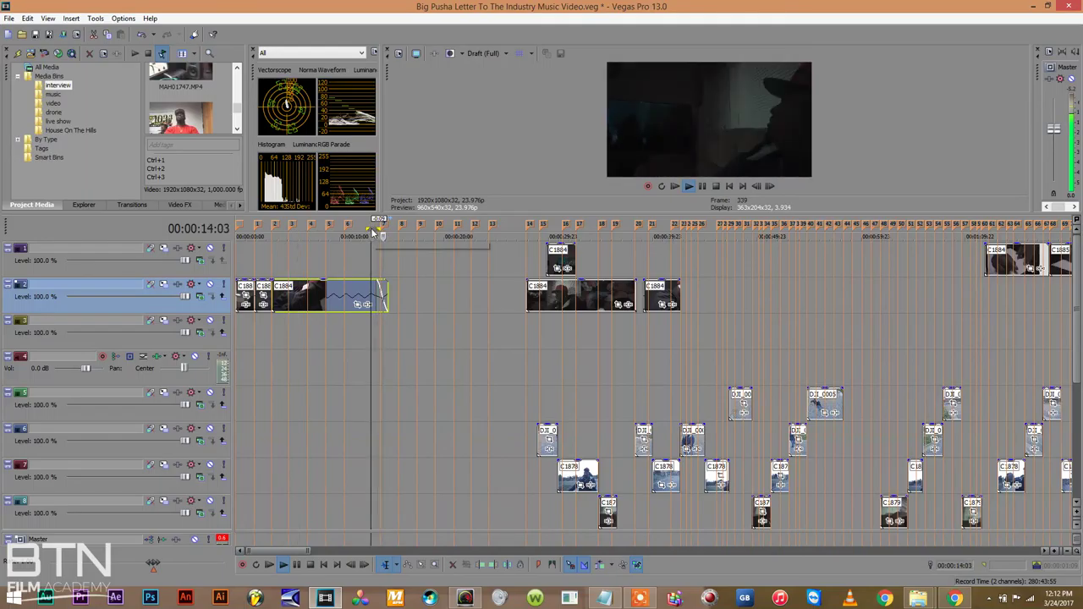
drag(381, 281, 375, 288)
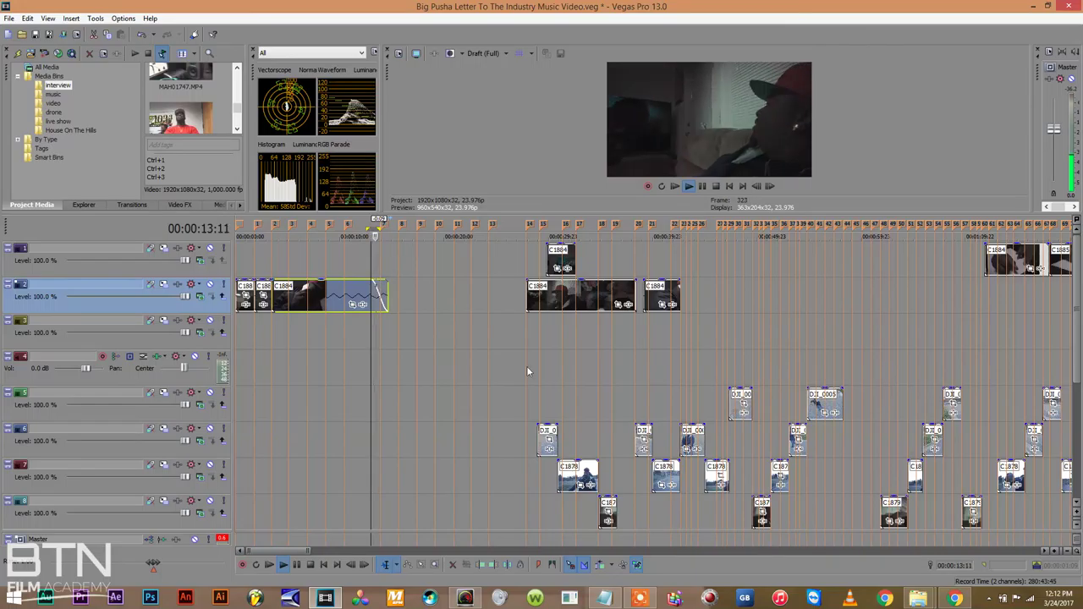
key(space)
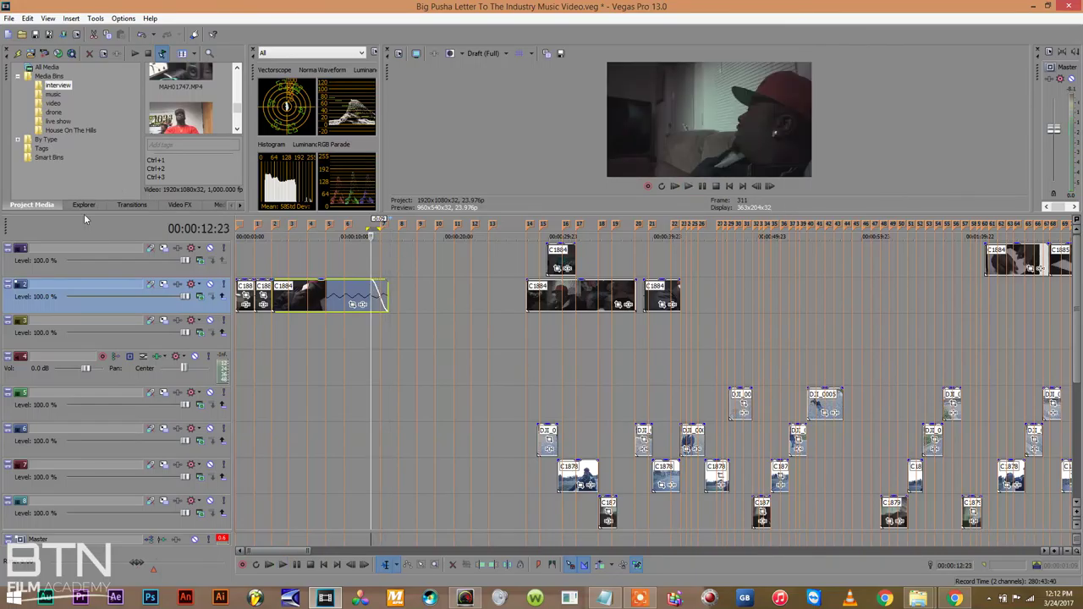
Apply the default Flash transition to the fade-out at the end of the third C1884 part and preview it
click(132, 205)
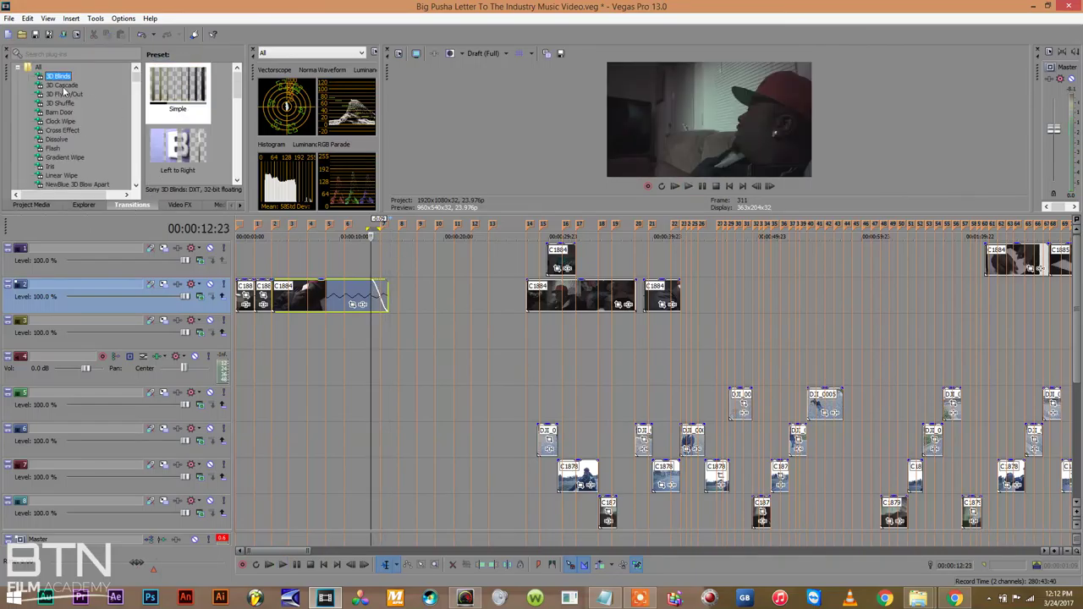
click(52, 148)
drag(178, 85, 382, 296)
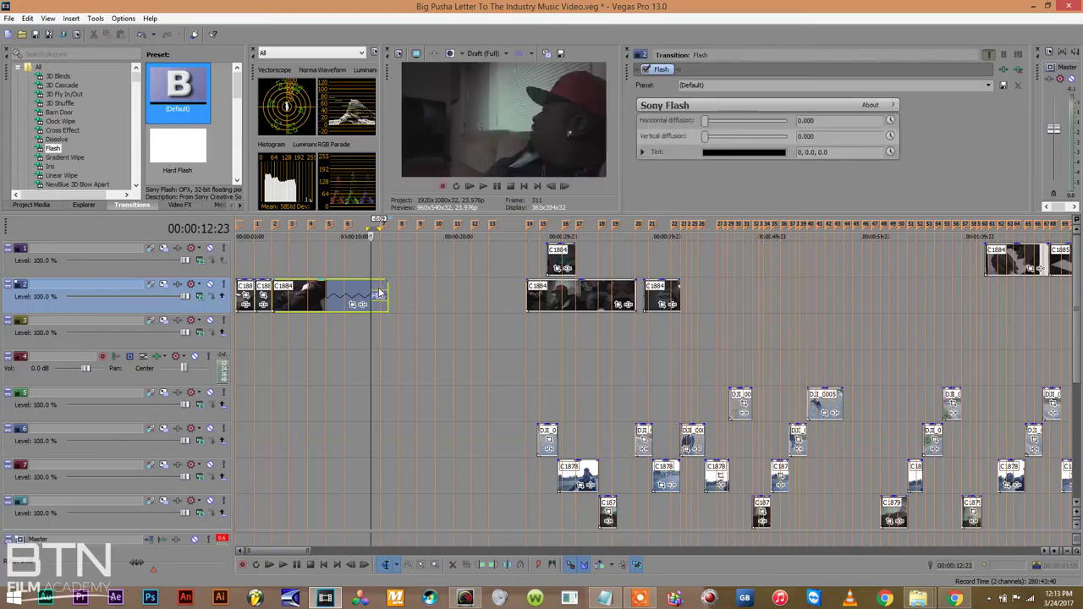
click(370, 271)
key(space)
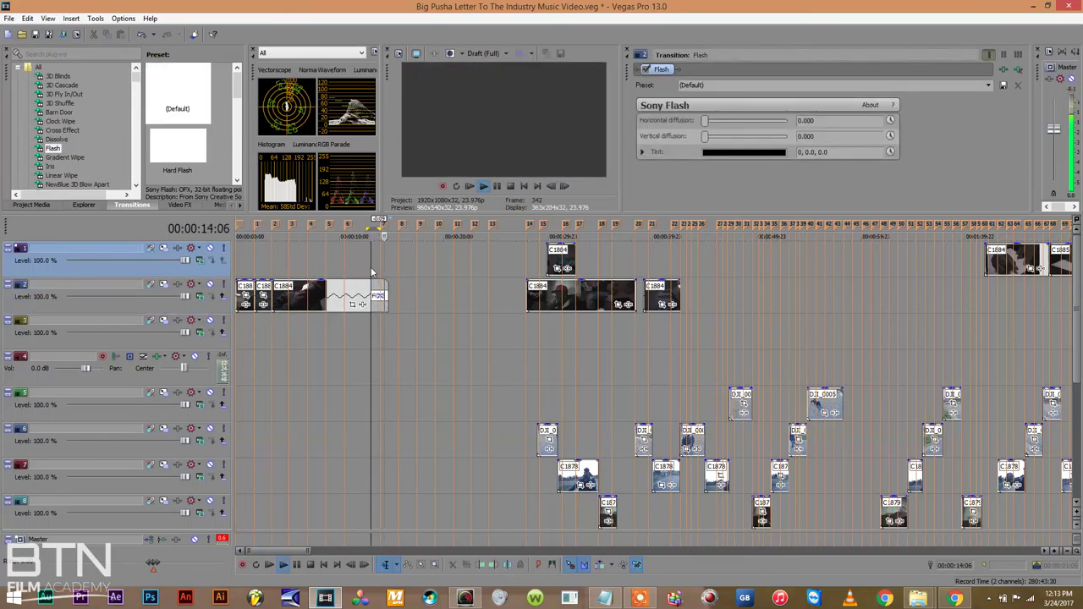
Extend the start of the C1879 clip on track 8 back to about 00:00:12:12 and preview it from there
drag(1080, 339, 1080, 408)
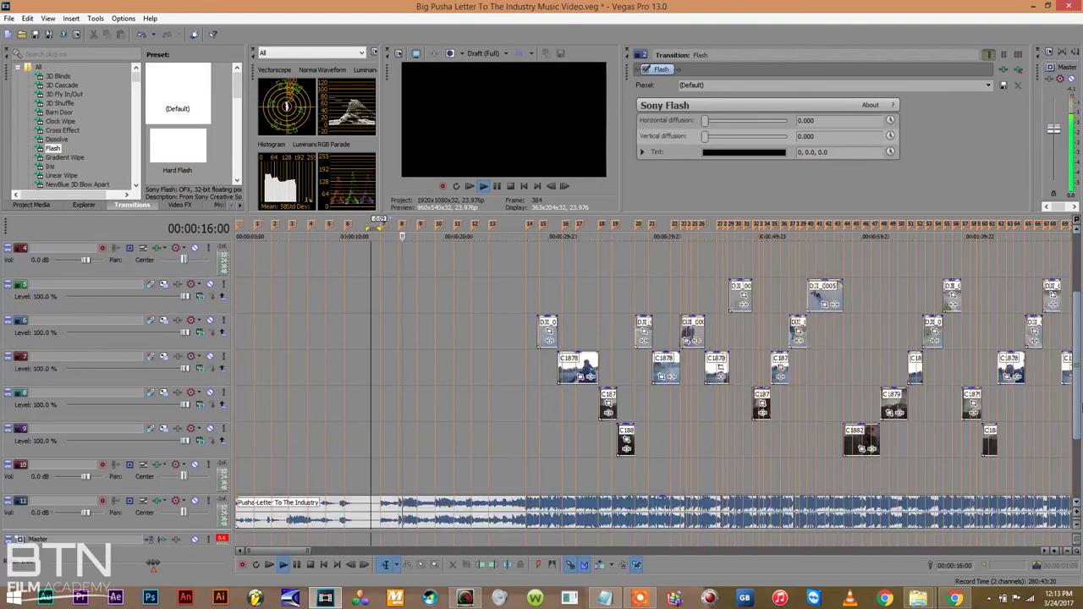
key(space)
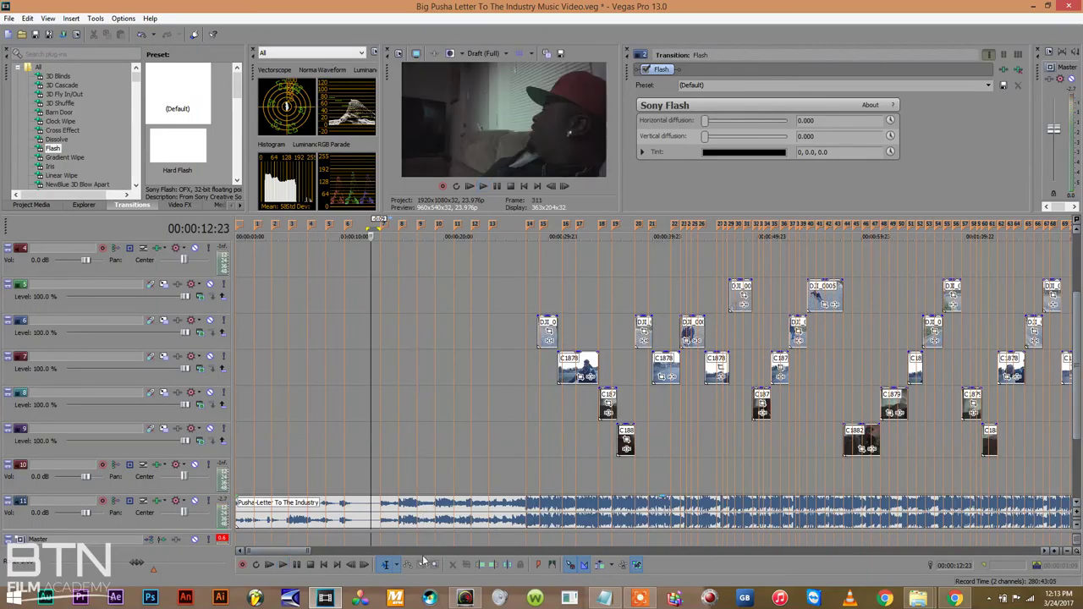
drag(599, 412, 367, 398)
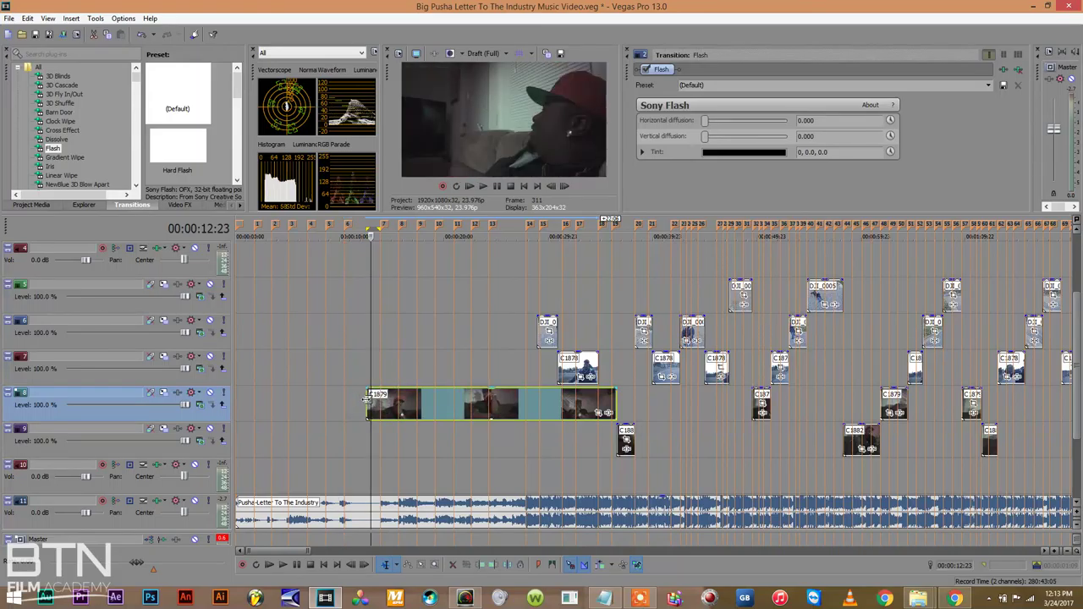
click(367, 398)
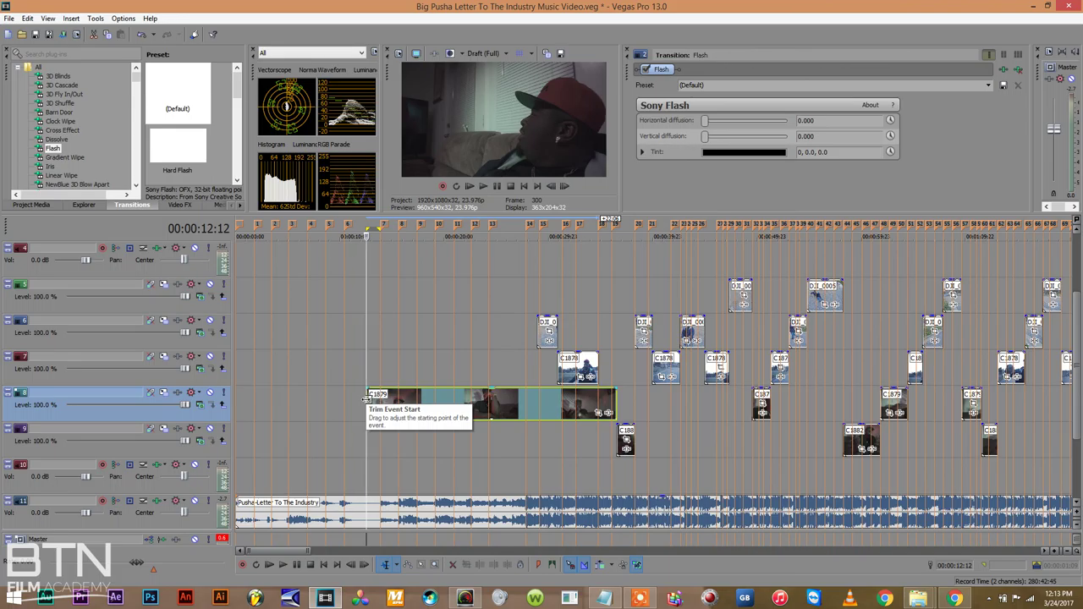
key(space)
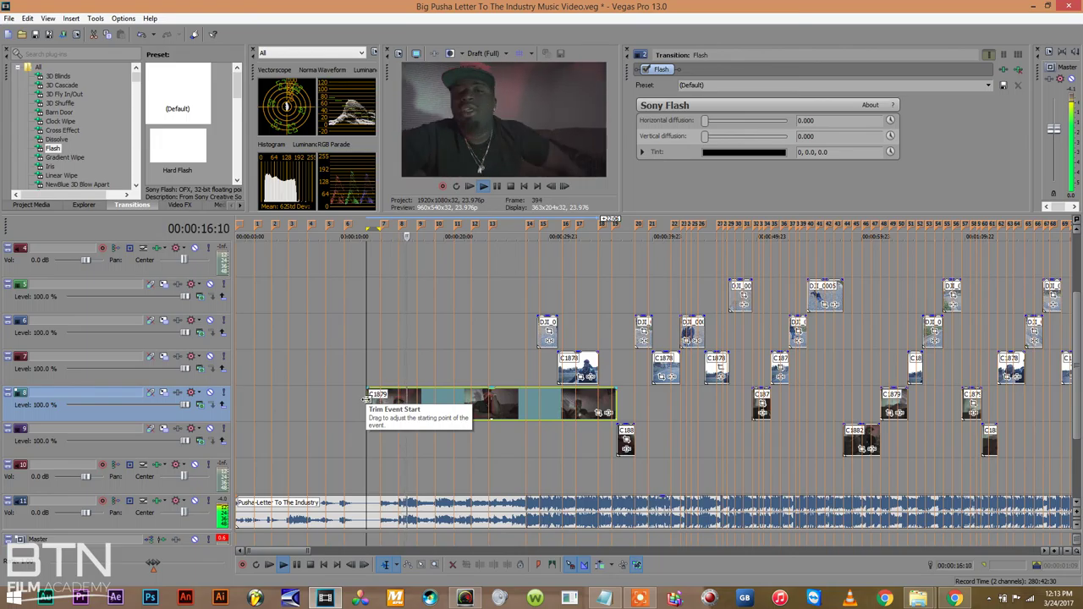
key(space)
Move the C1884 TV clip on track 1 back to start at about 00:00:17:12 while playing the performance shot
key(space)
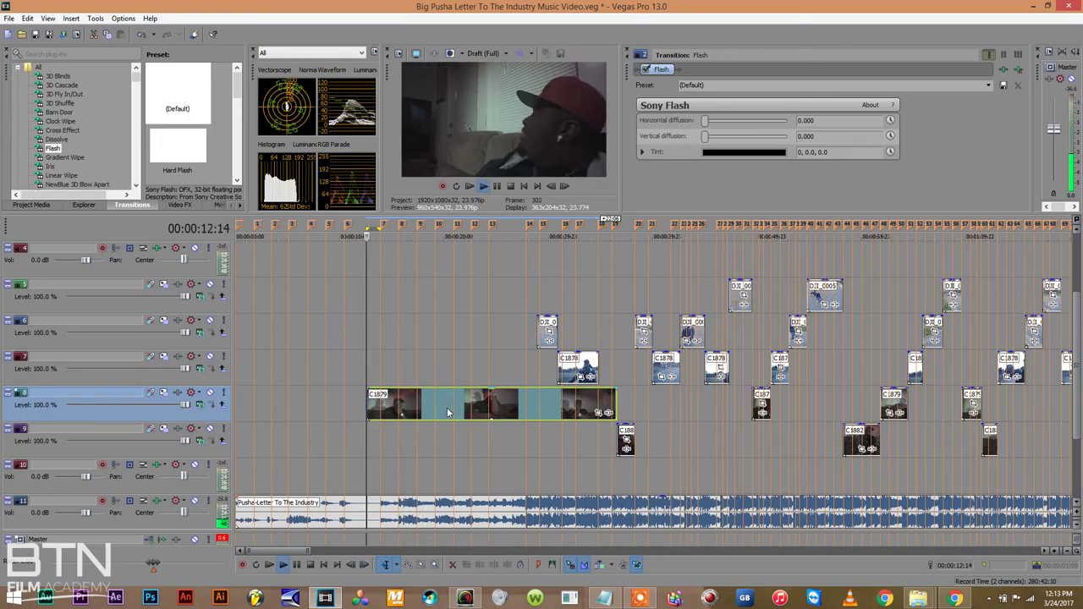
scroll(1068, 290, up, 3)
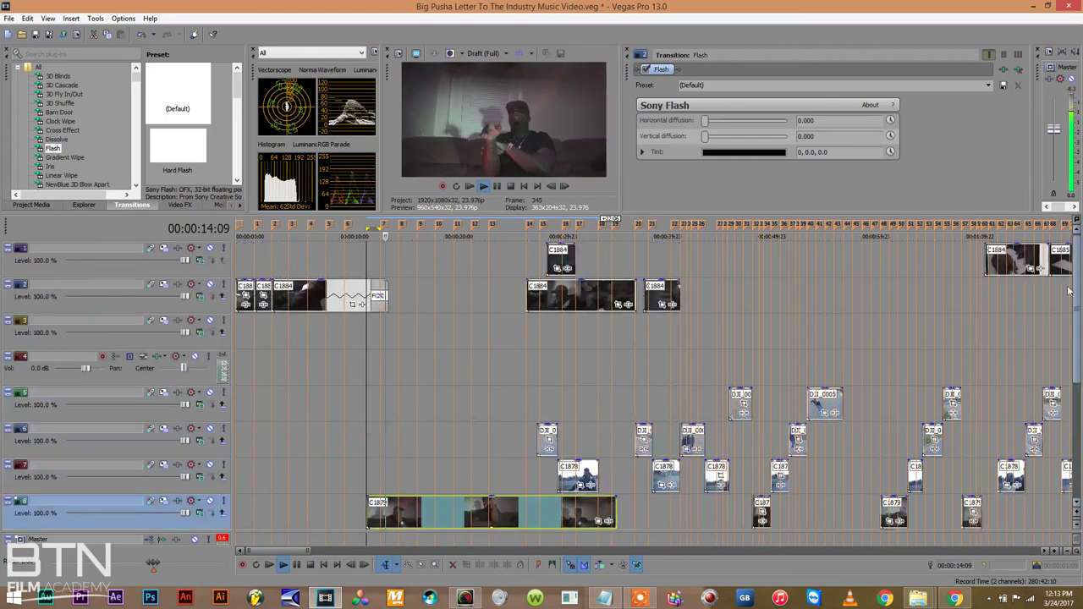
drag(555, 262, 406, 263)
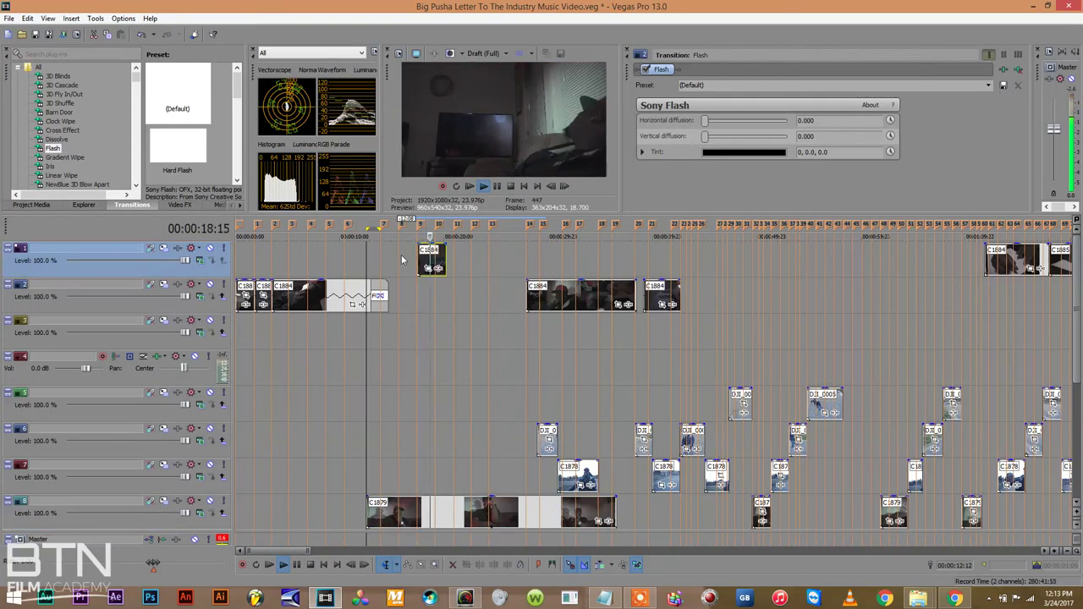
Split the C1879 clip on track 8 at 00:00:17:10 and trim the second part's start forward to marker 18
click(418, 254)
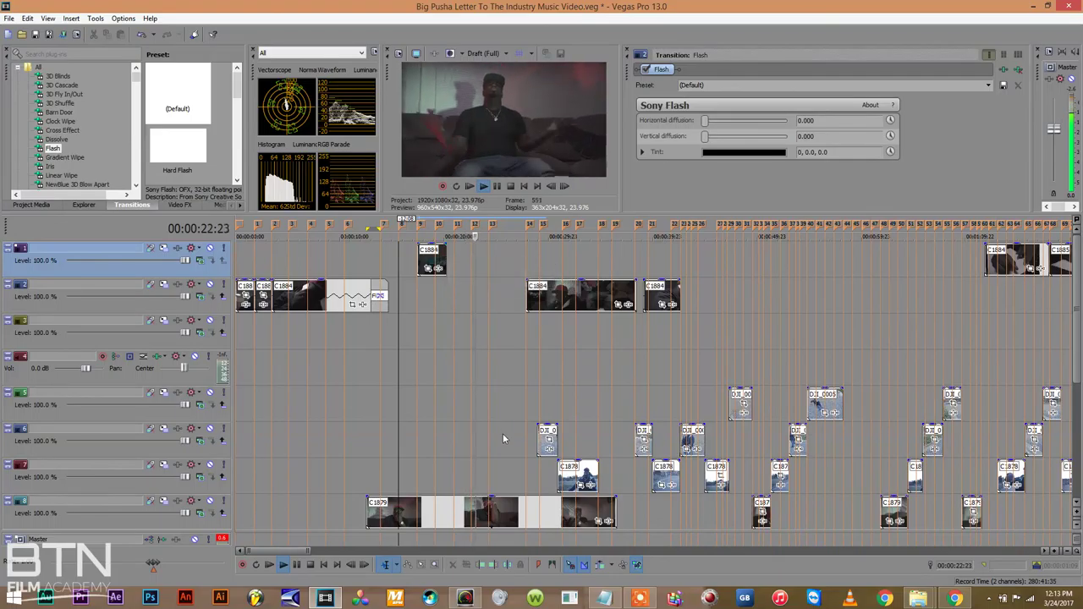
key(space)
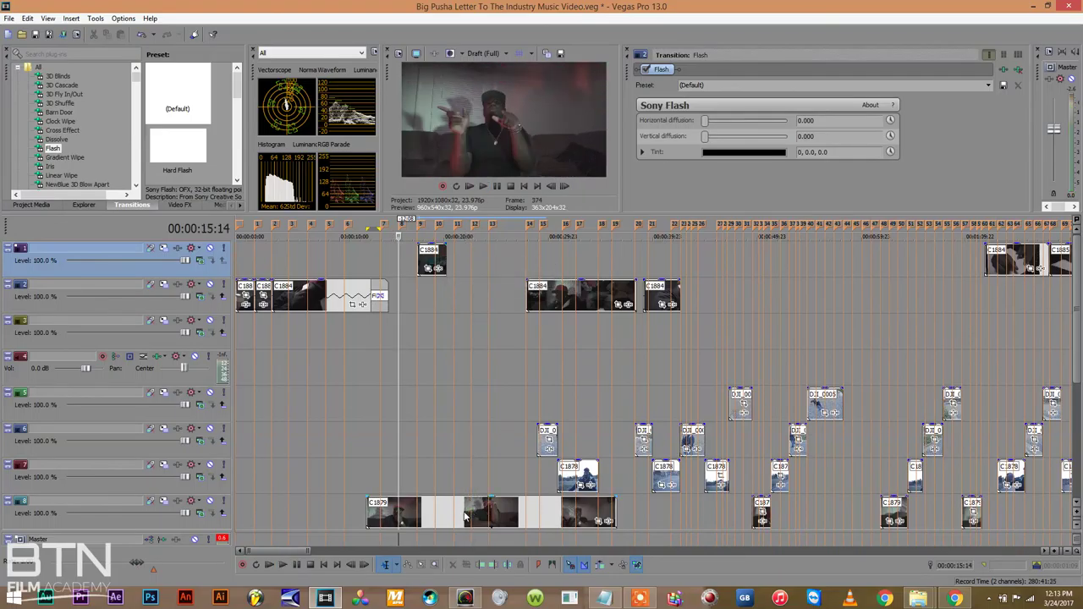
click(417, 508)
key(s)
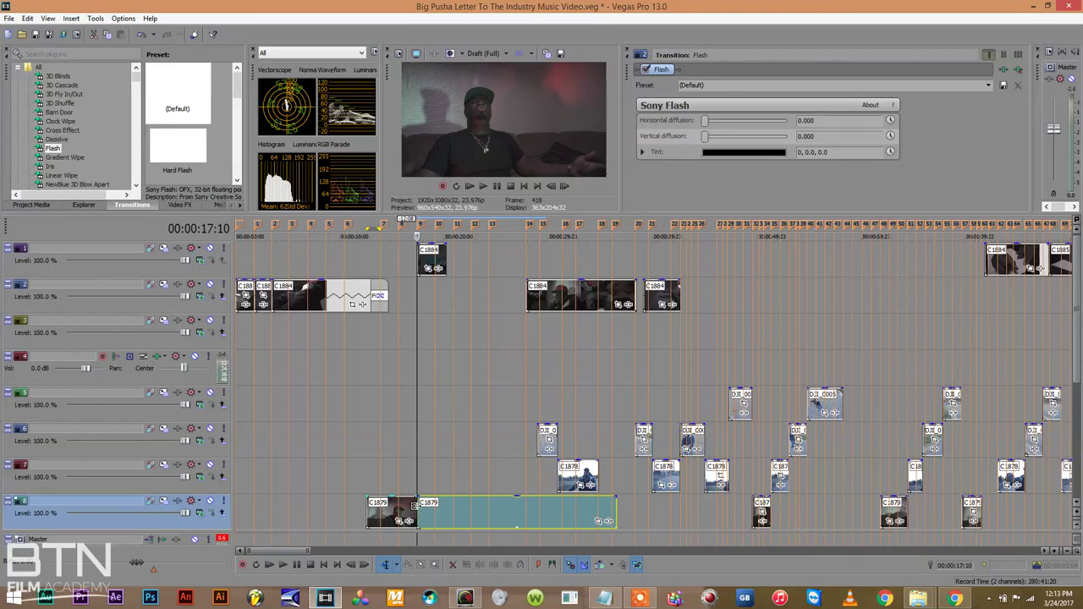
drag(419, 510, 599, 513)
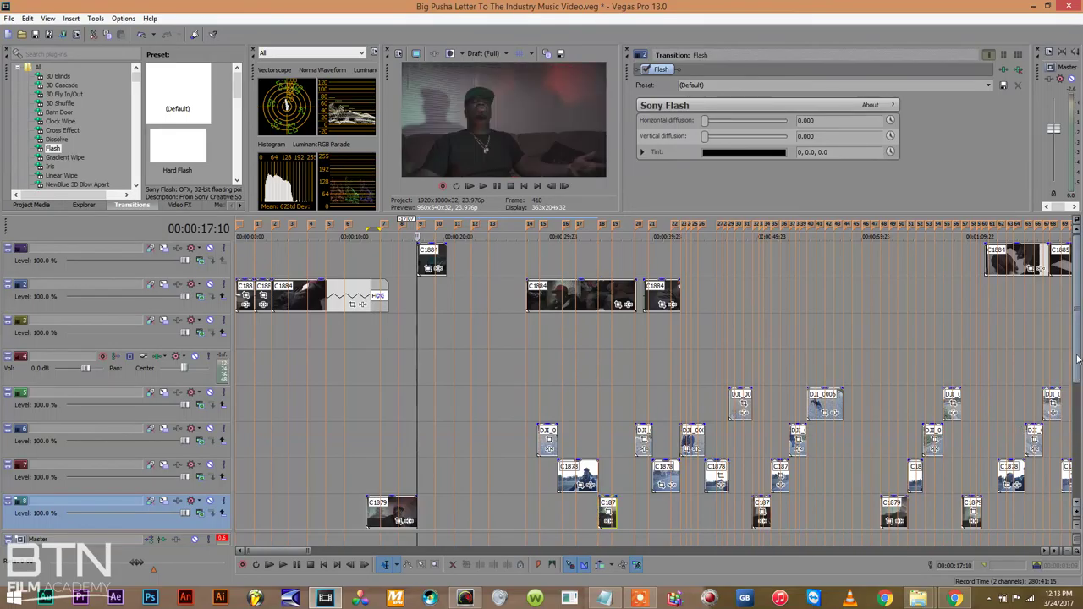
Extend the start of the long C1882 clip on track 9 back to just before marker 10
drag(1077, 359, 1077, 426)
drag(619, 441, 432, 440)
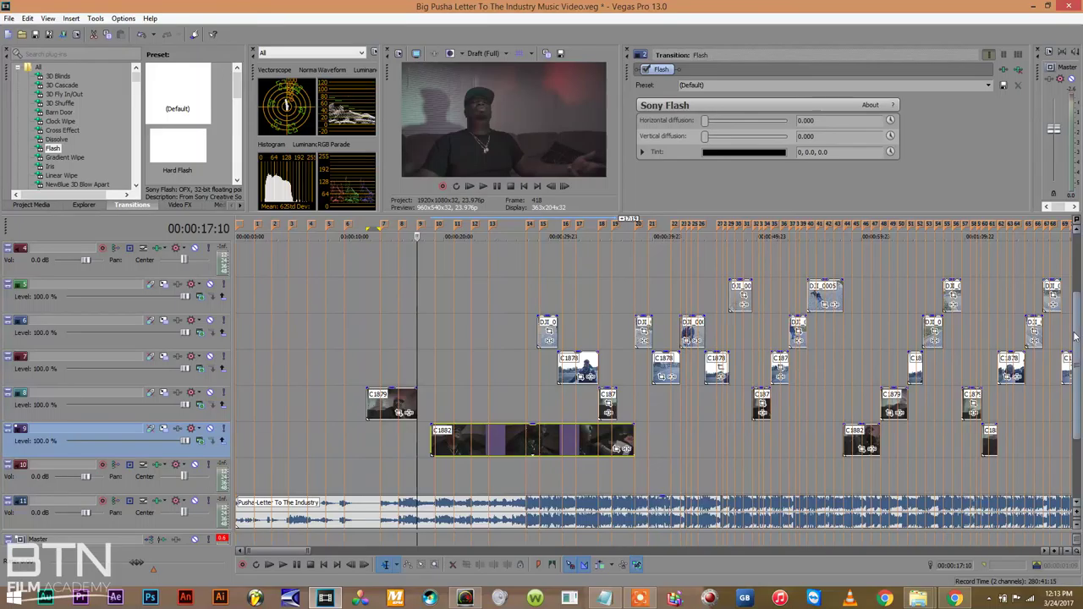
drag(1080, 339, 1079, 307)
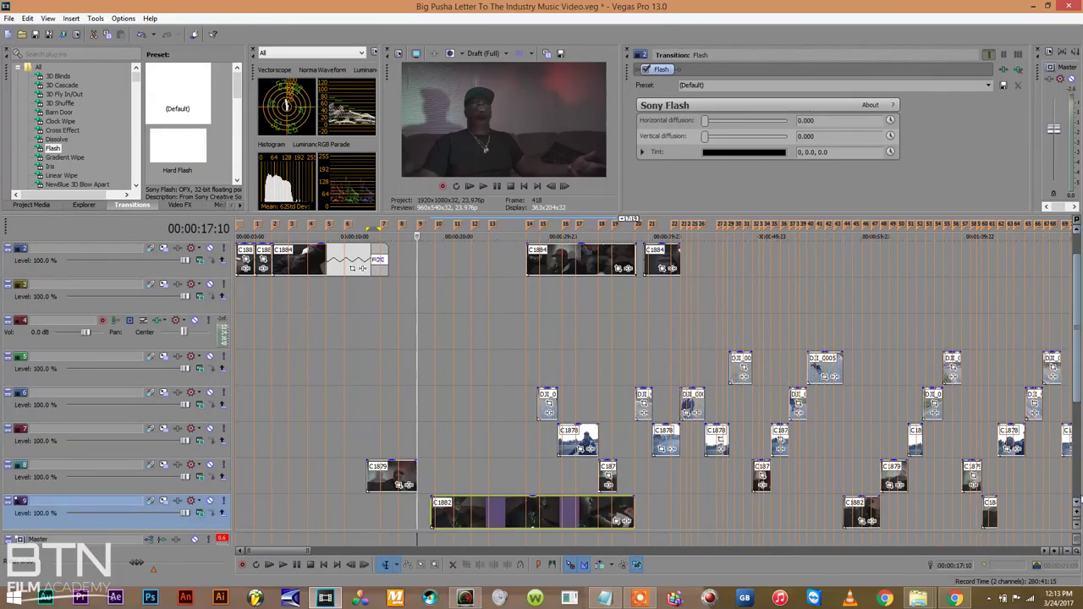
click(1078, 539)
click(1077, 539)
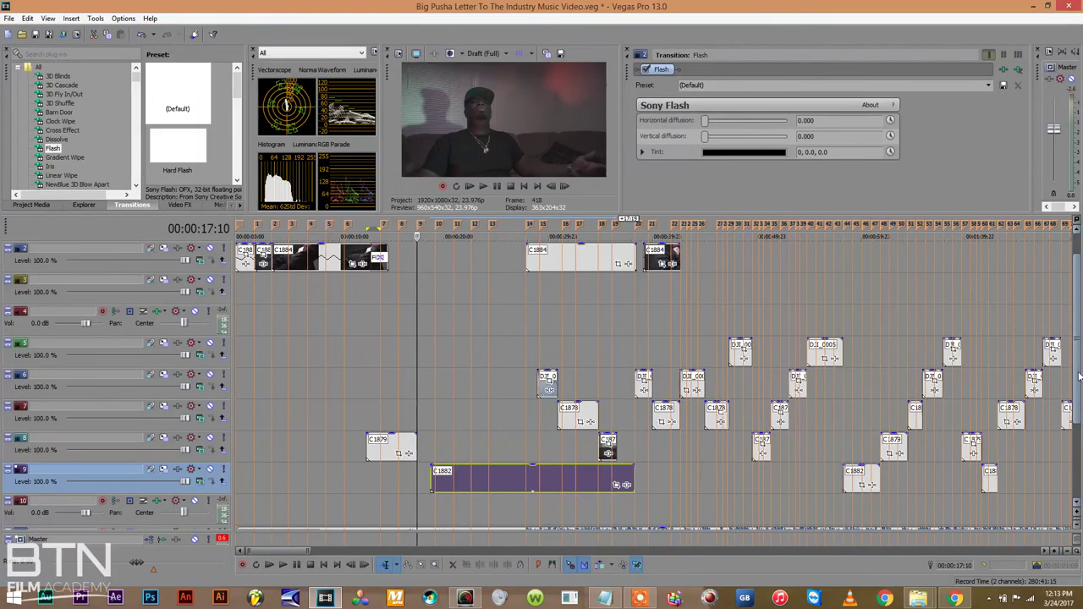
scroll(745, 350, up, 1)
Play back the cut and trim the start of the long C1882 clip on track 9 forward to marker 11
key(space)
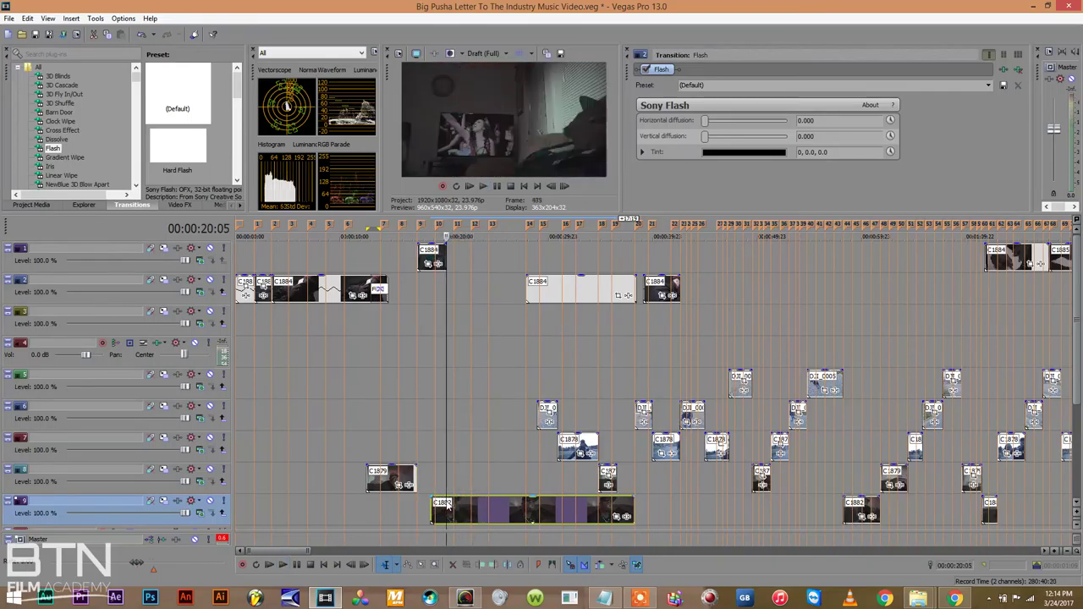
click(447, 508)
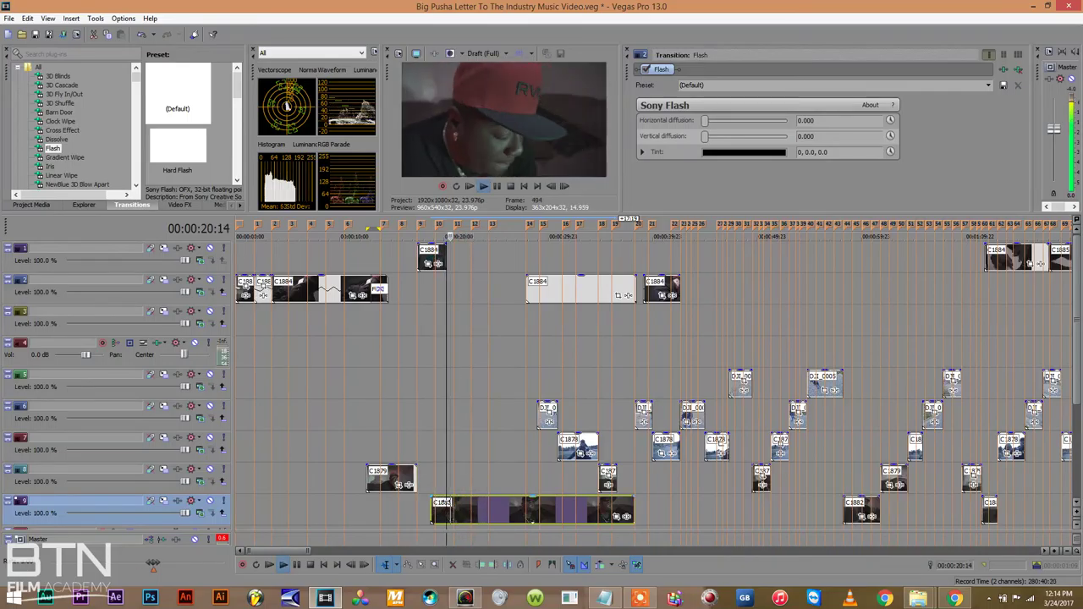
drag(431, 511, 452, 508)
click(452, 508)
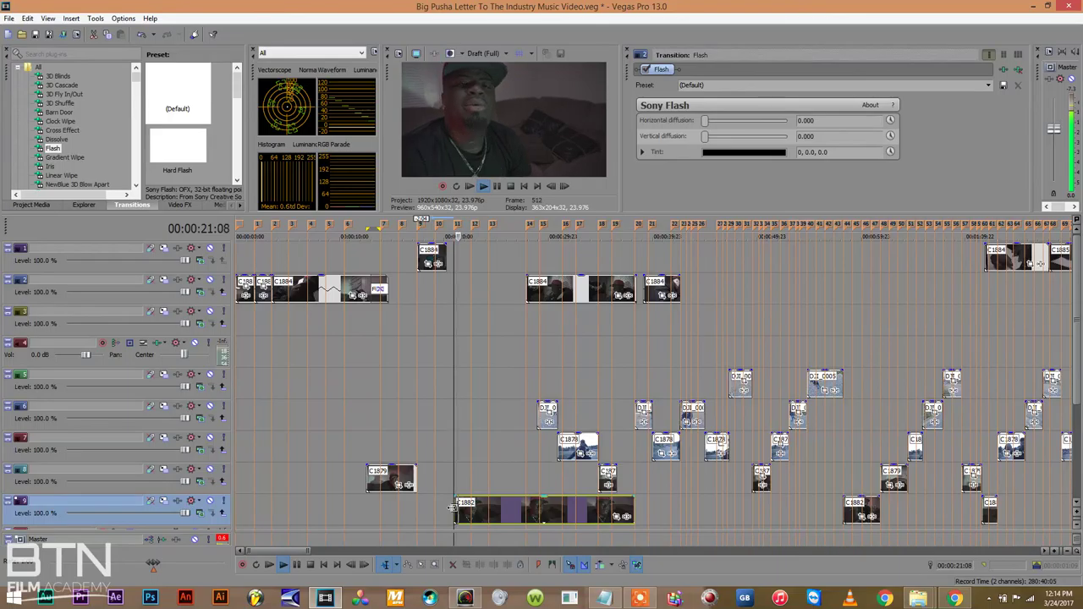
Replay from 00:00:17:10 and check the event properties of the short C1884 clip on track 1
click(419, 319)
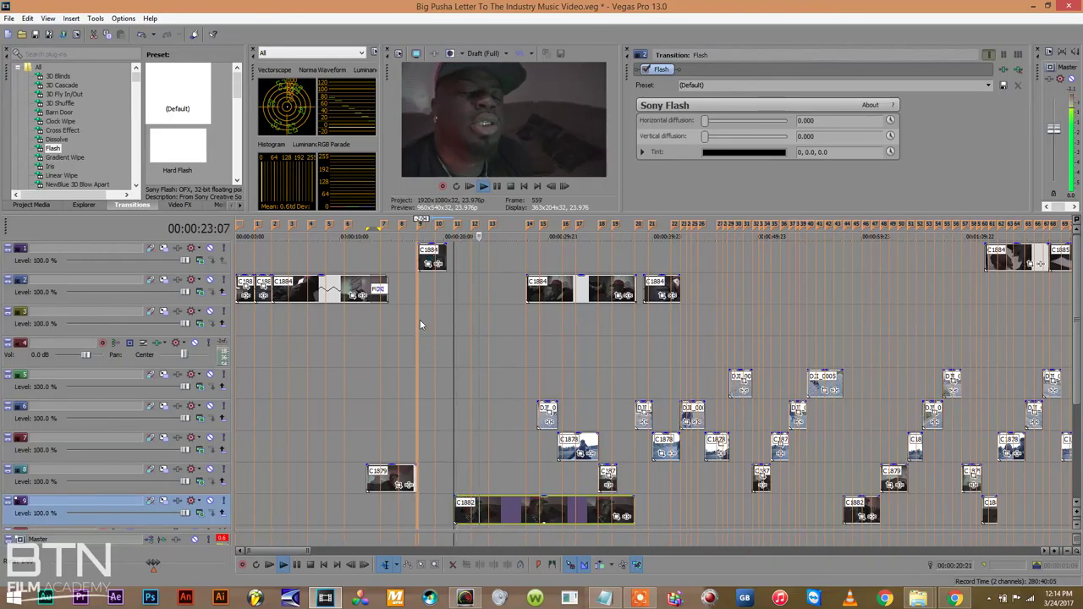
right_click(430, 253)
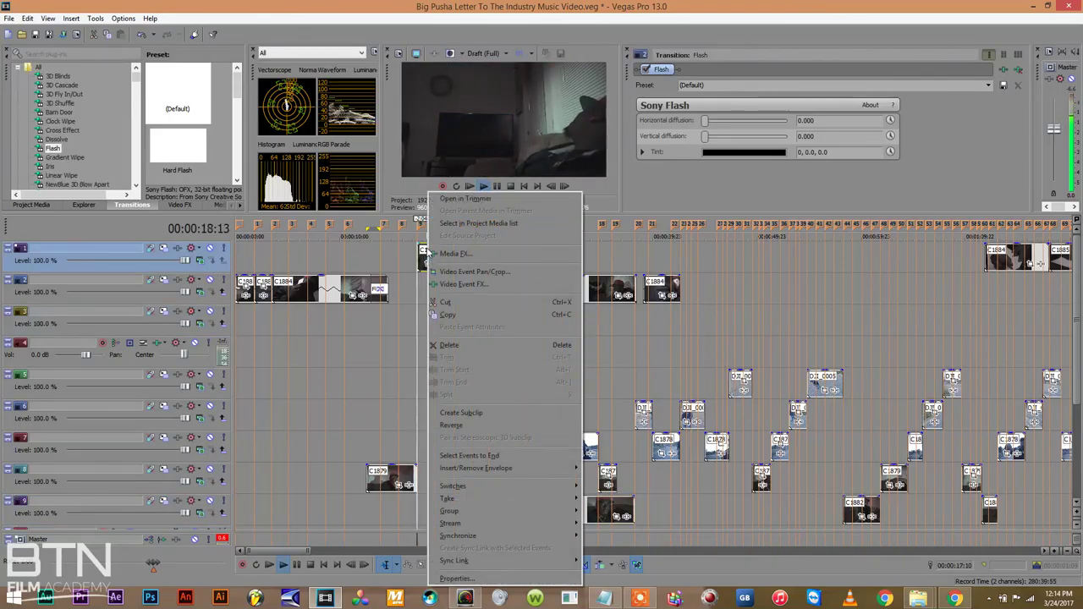
click(430, 286)
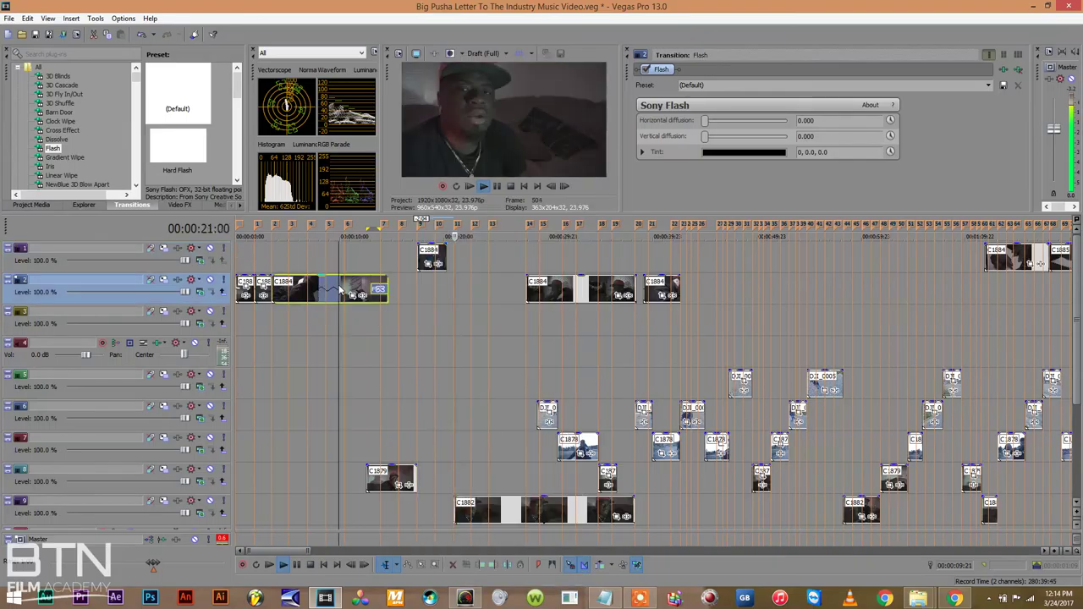
right_click(430, 260)
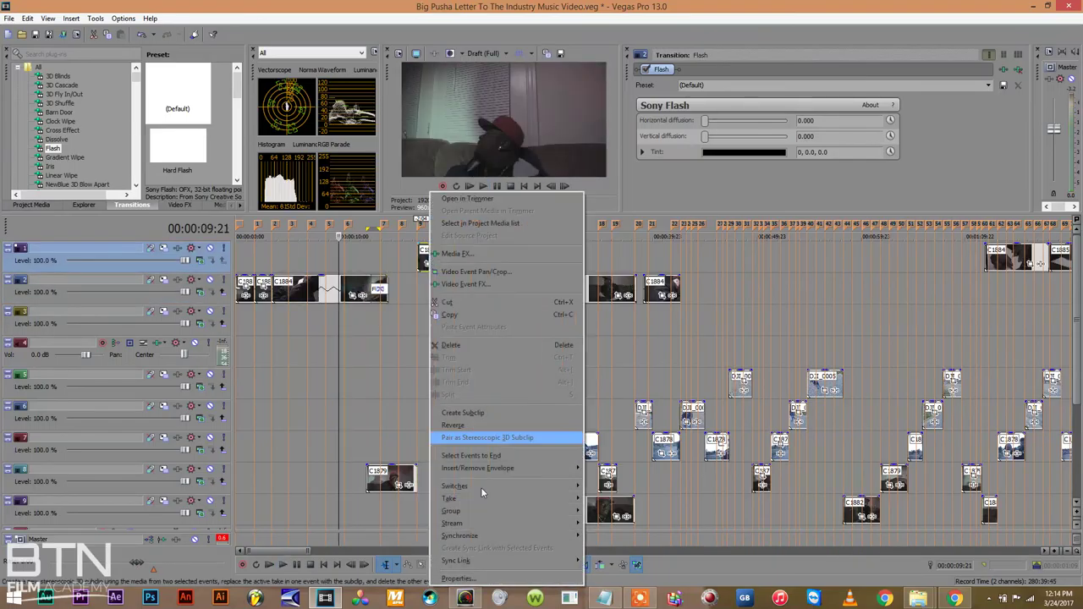
click(460, 581)
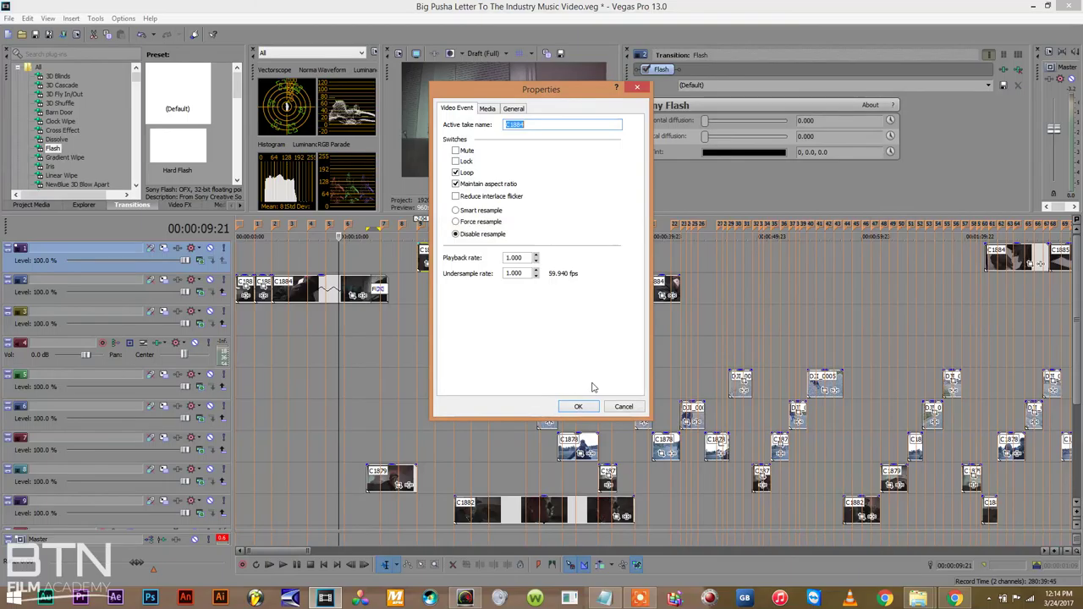
click(628, 410)
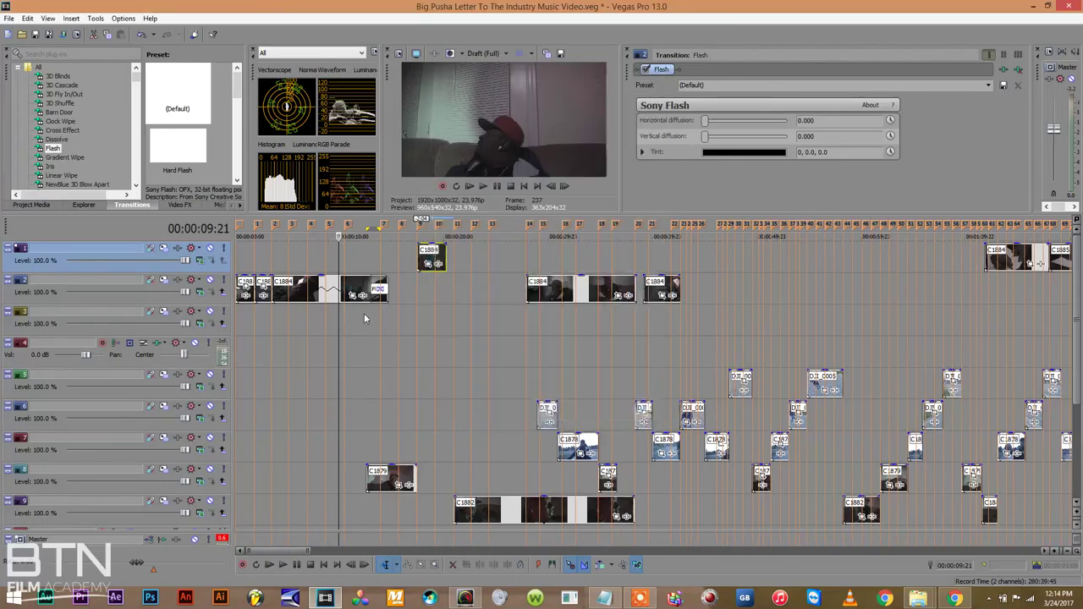
Copy the C1884 clip ending near marker 7 on track 2 and paste its event attributes onto the C1884 clip at marker 9 on track 1
right_click(318, 298)
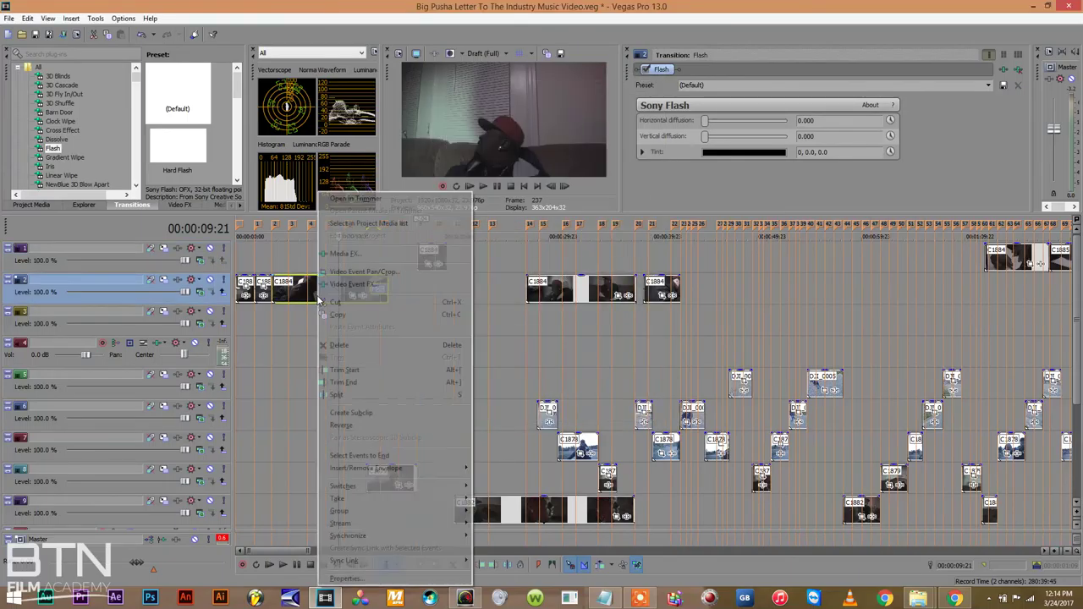
click(363, 306)
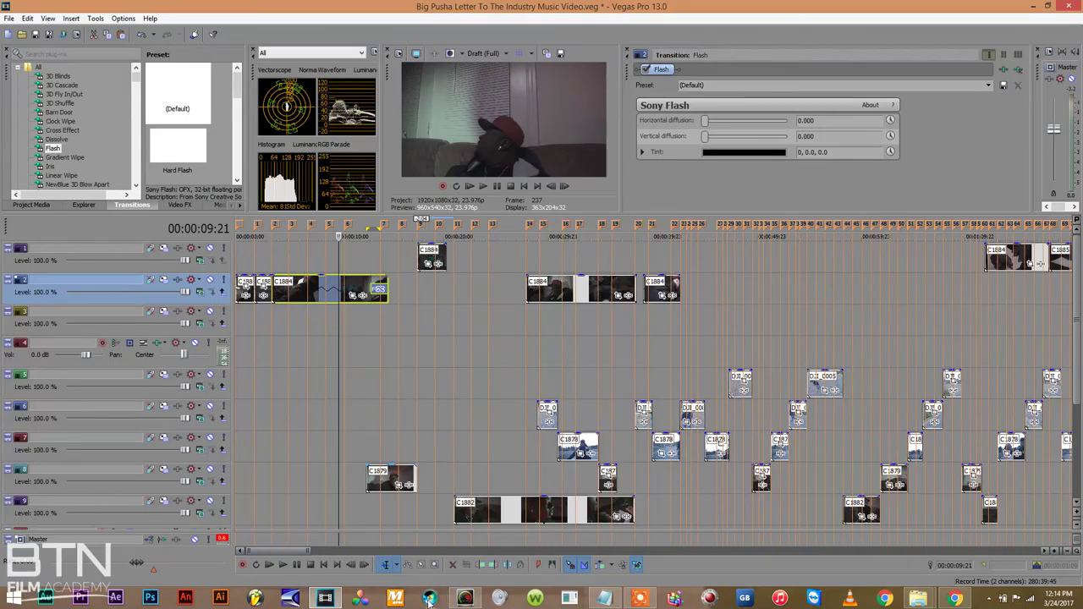
right_click(318, 289)
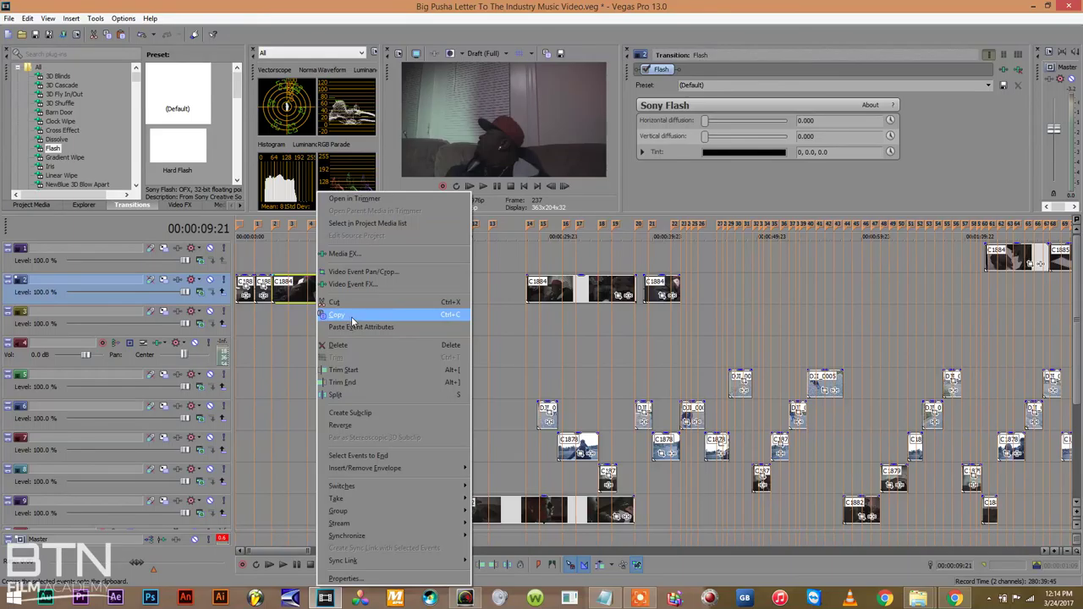
click(352, 317)
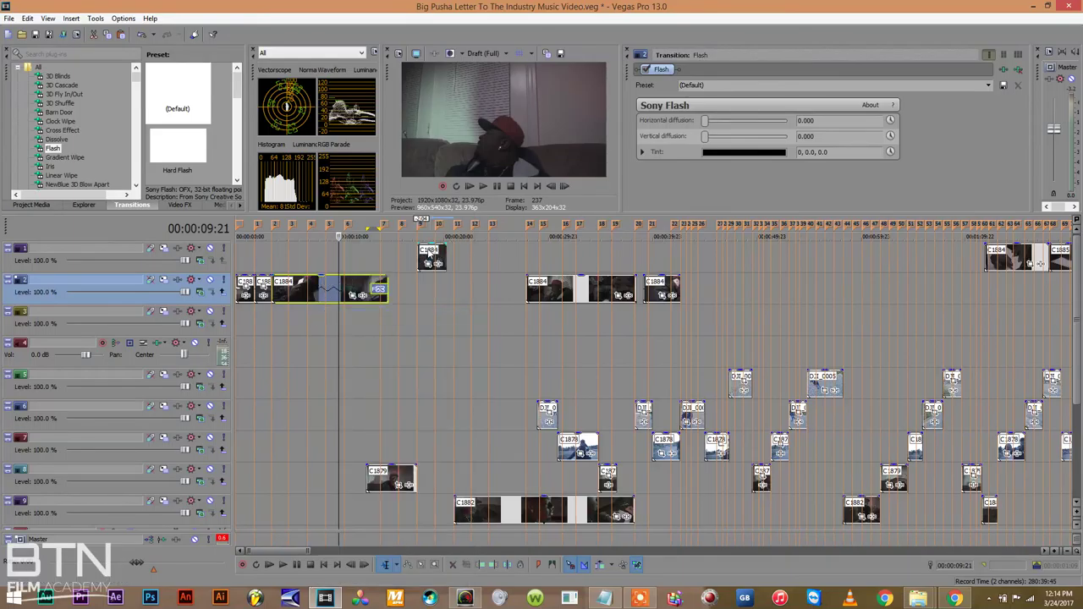
right_click(430, 254)
click(484, 326)
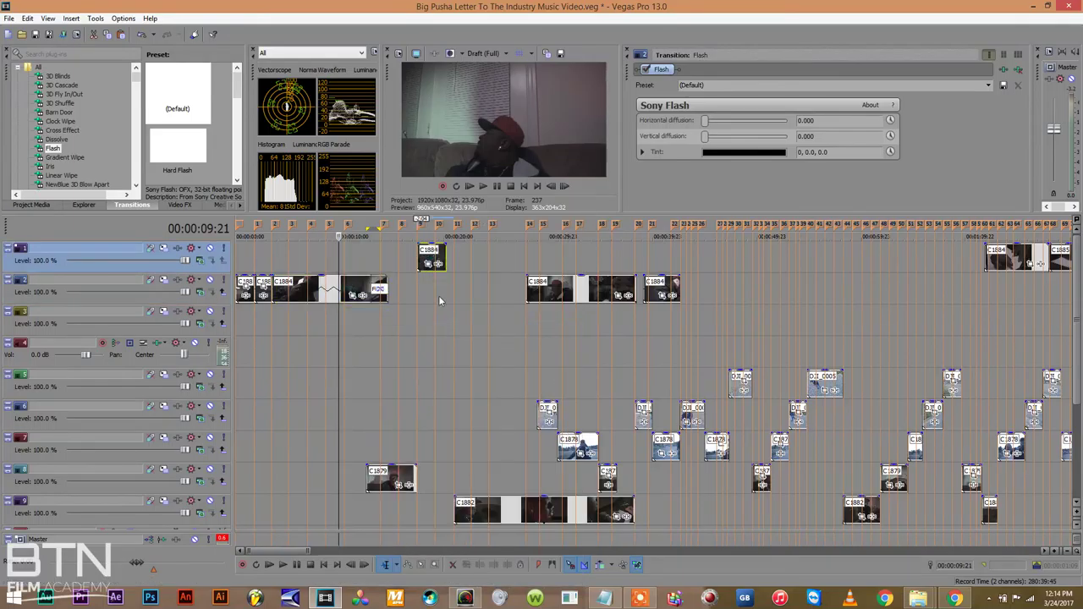
Play the C1884 clip on track 1 and extend its end to just past marker 11
click(421, 295)
key(space)
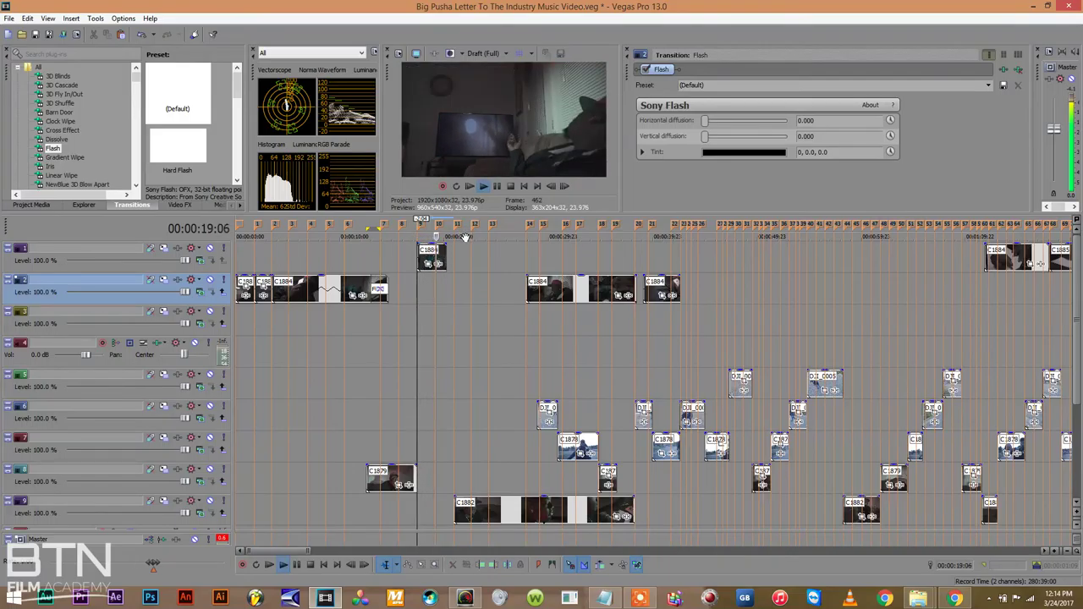
key(space)
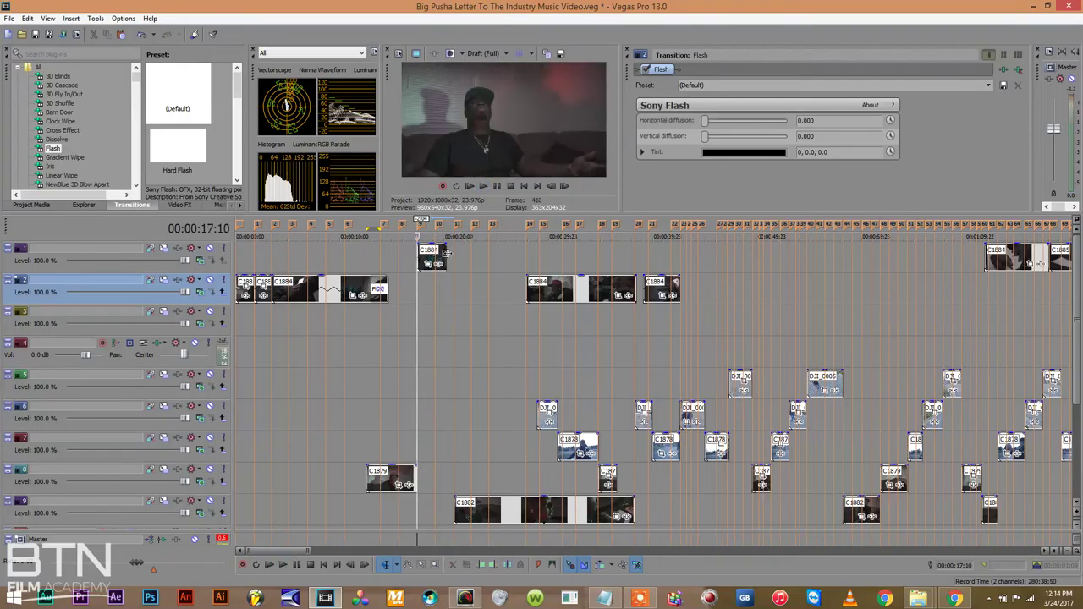
drag(445, 253, 457, 253)
key(space)
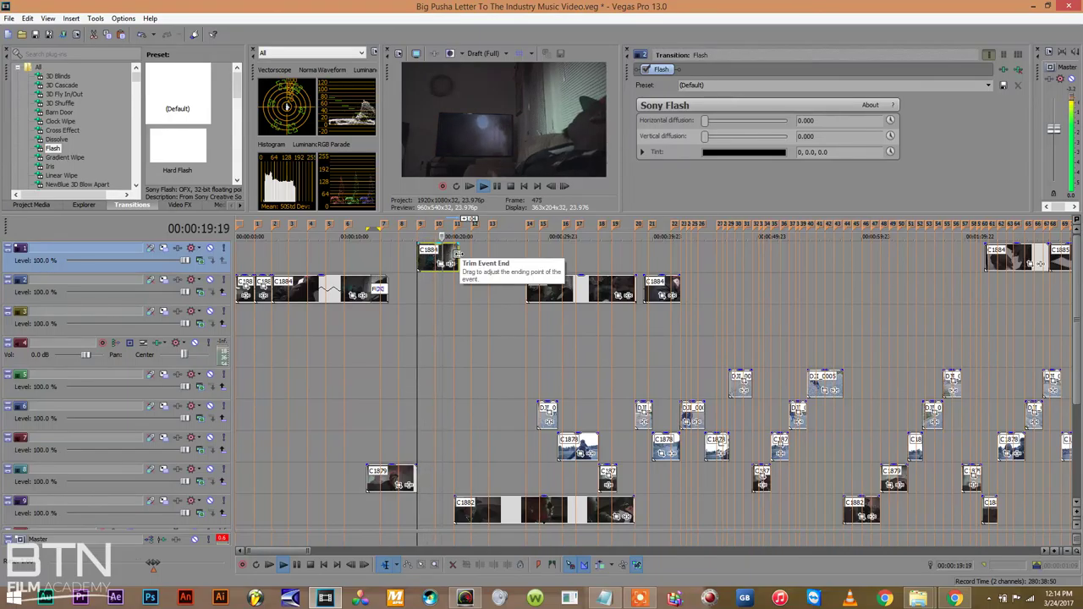
key(space)
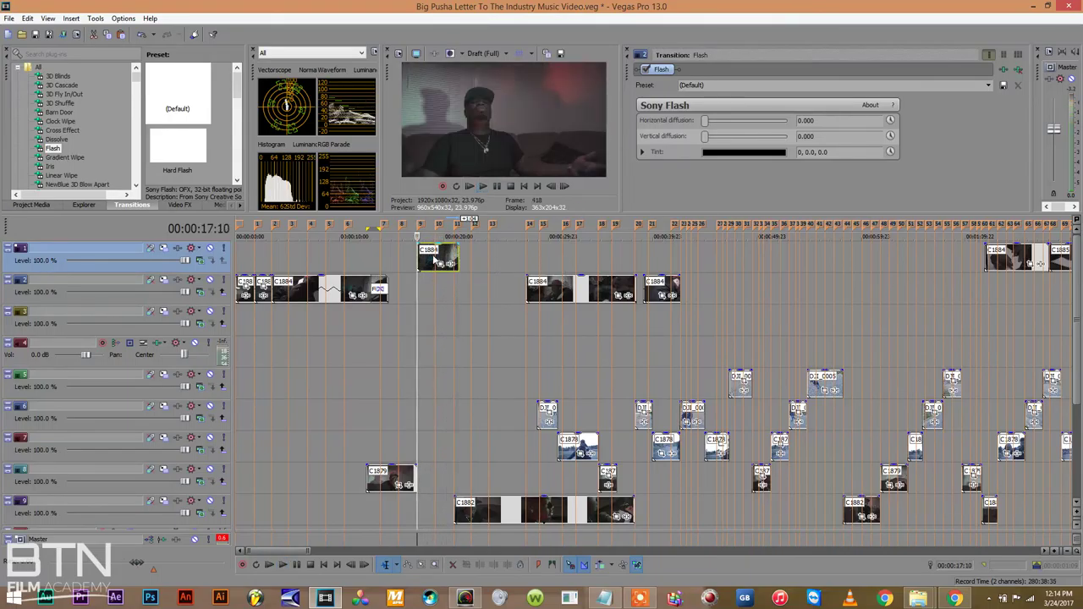
Check the playback rate in the event properties of the extended C1884 clip on track 1
right_click(433, 256)
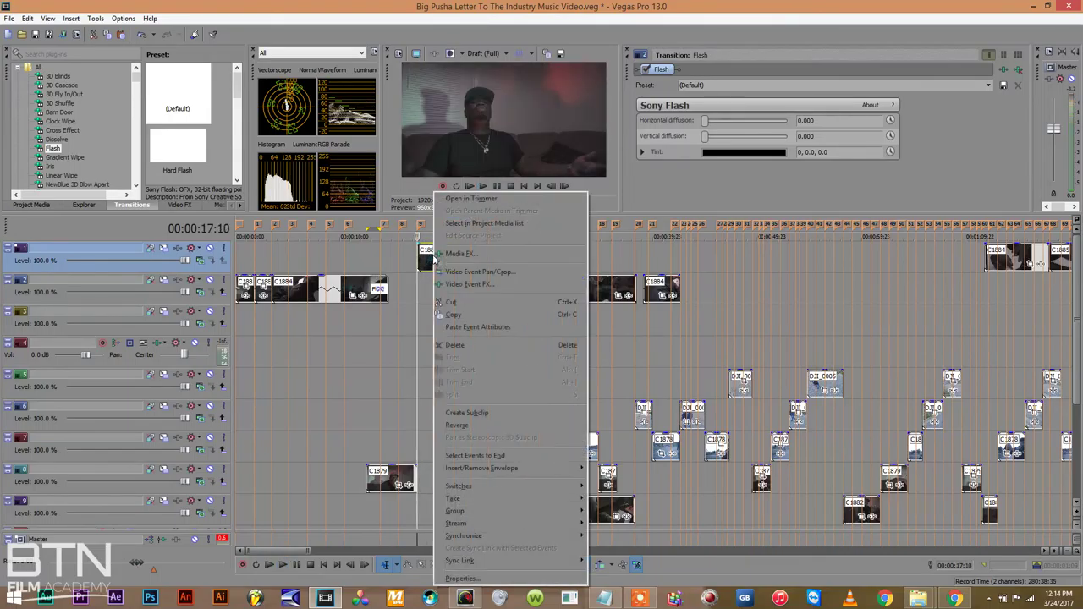
click(461, 578)
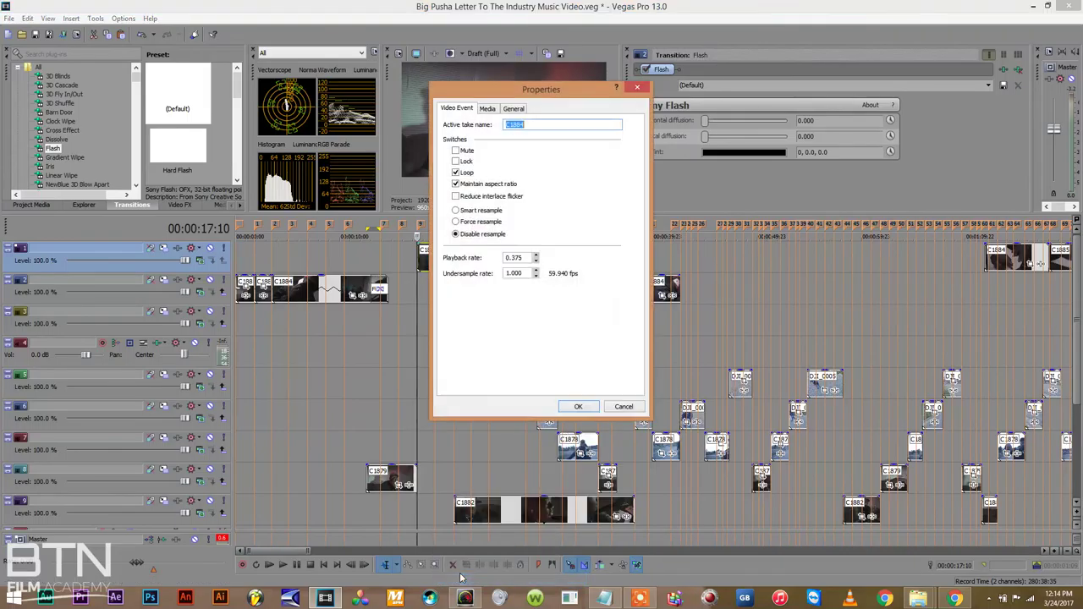
click(578, 407)
Replay the C1884 clip on track 1 and trim its end back to marker 11, where the C1882 clip starts
click(431, 296)
key(space)
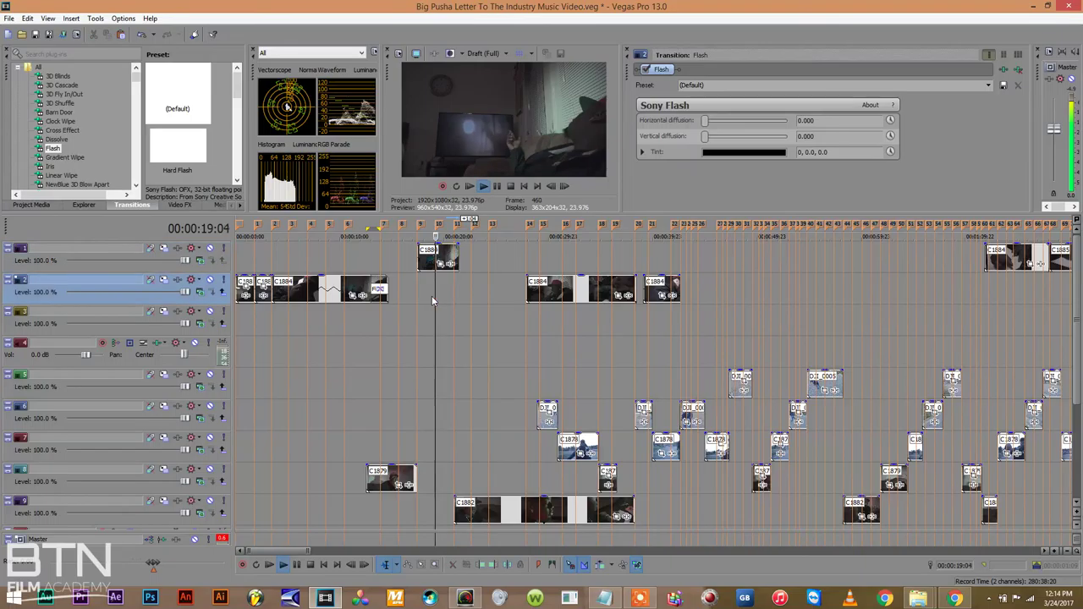
click(423, 293)
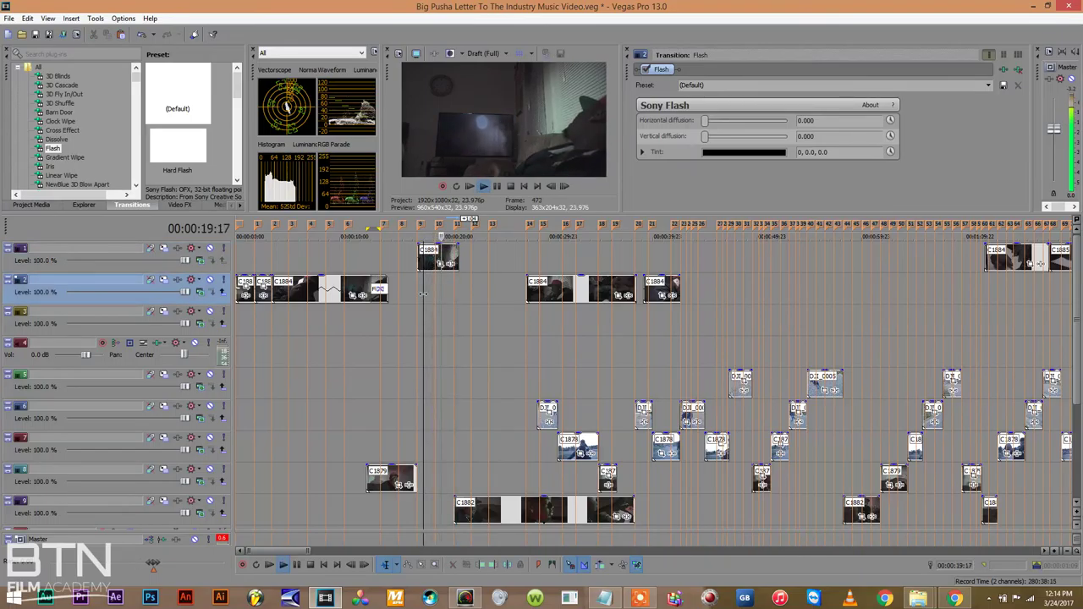
drag(457, 262, 453, 263)
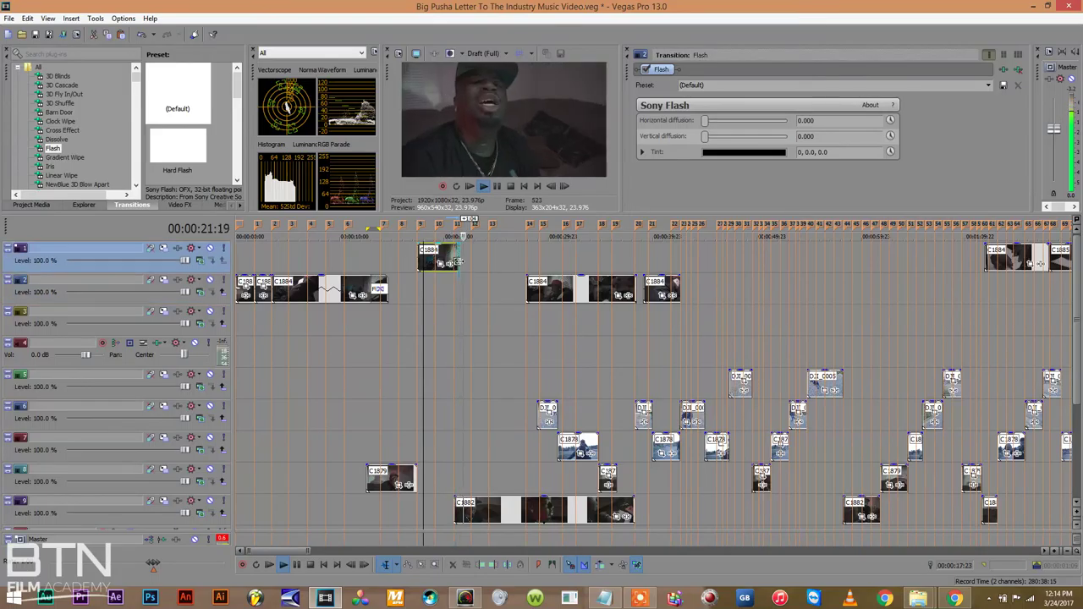
click(453, 303)
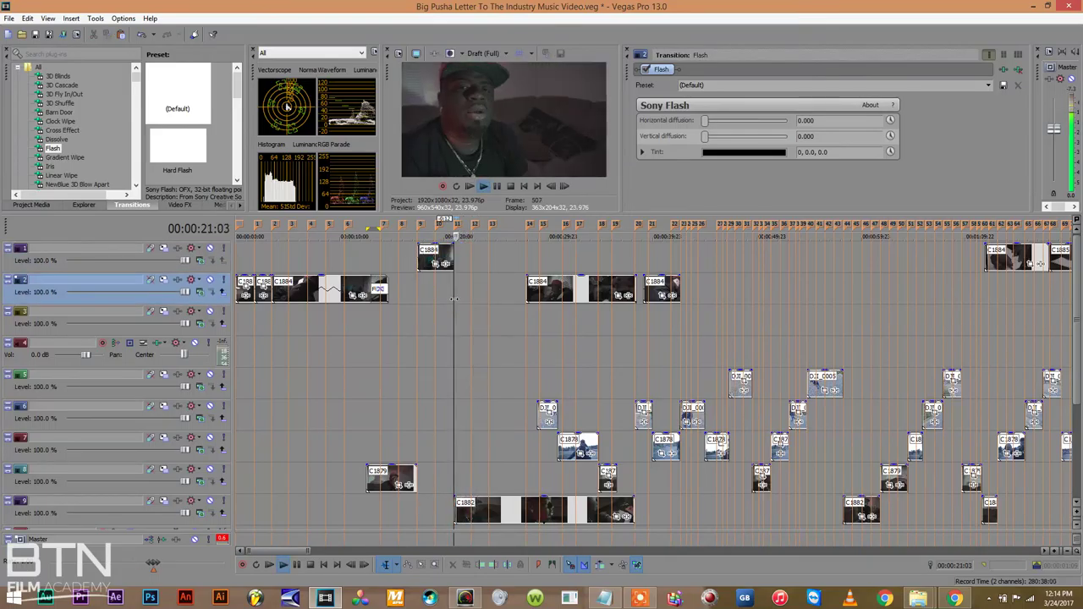
Trim the start of the C1882 clip on track 9 forward to 00:00:21:10
click(1047, 552)
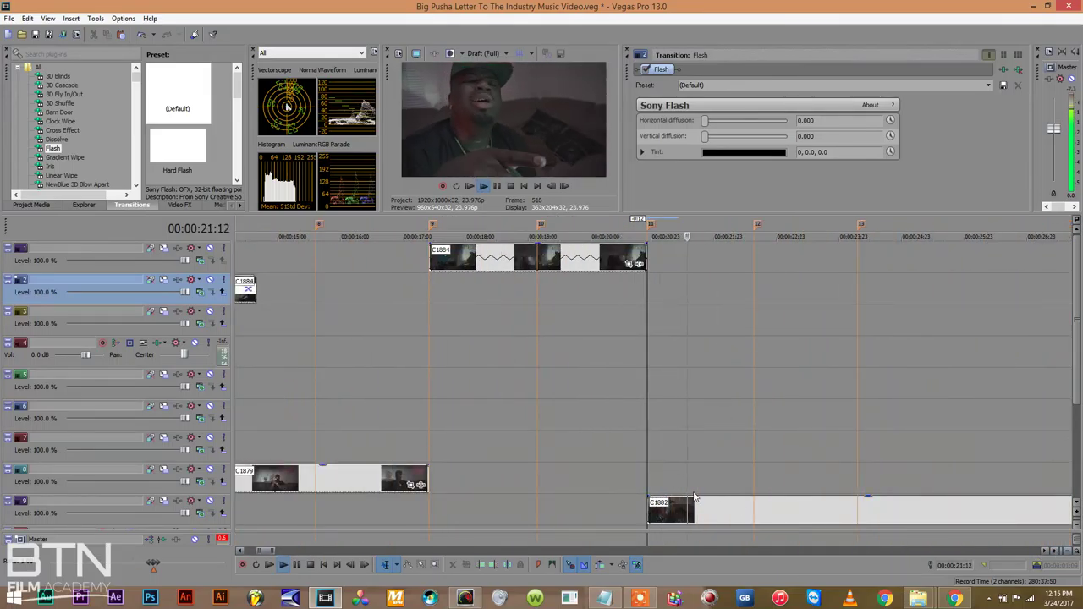
click(683, 510)
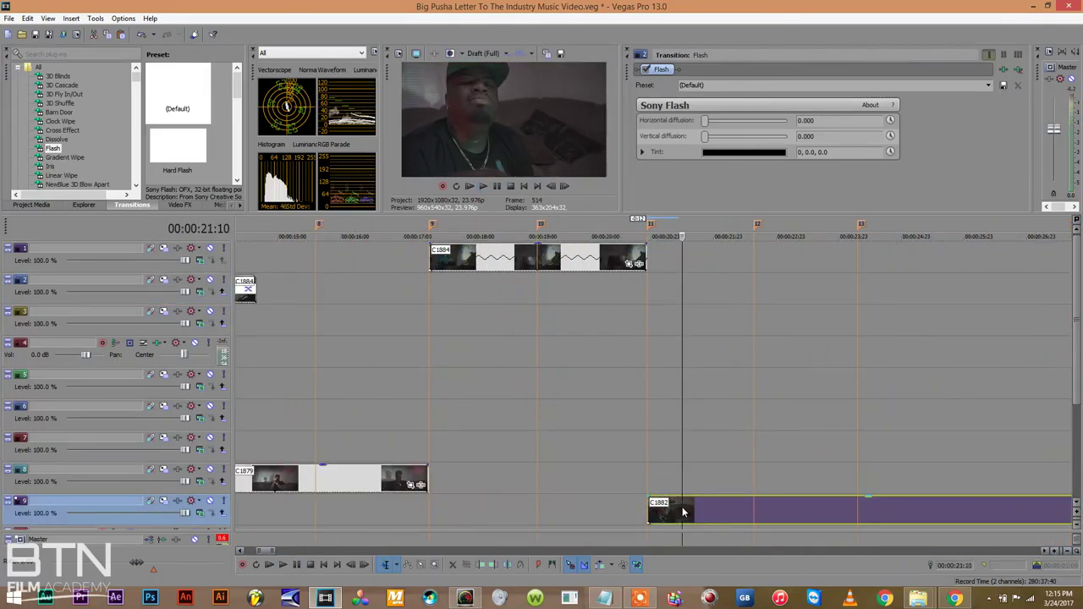
drag(647, 508, 681, 518)
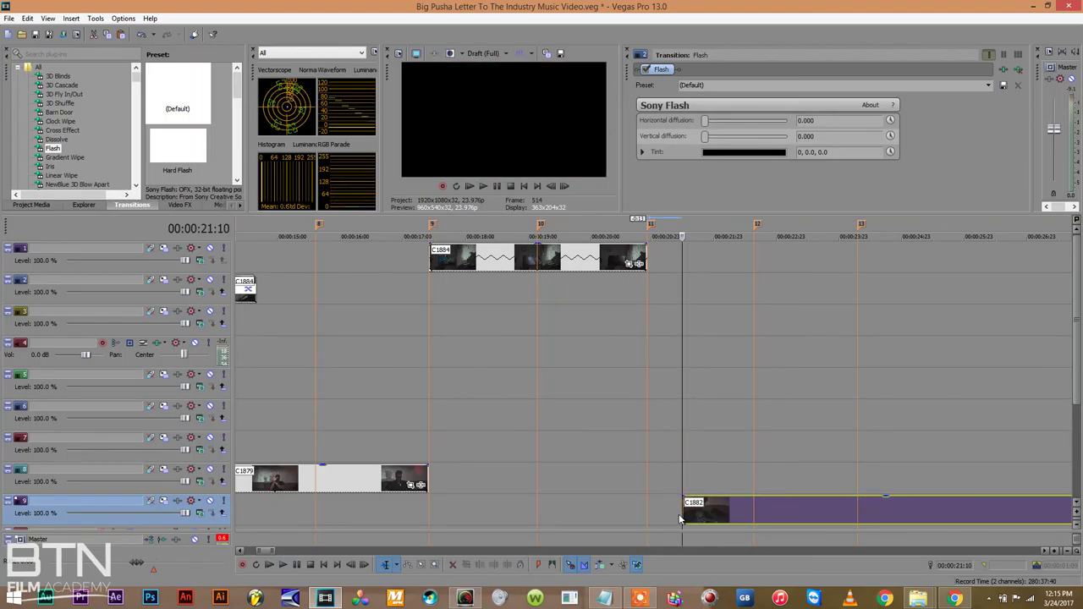
Extend the end of the C1884 clip on track 1 to 00:00:21:10, where the C1882 clip starts, and play the cut
click(645, 254)
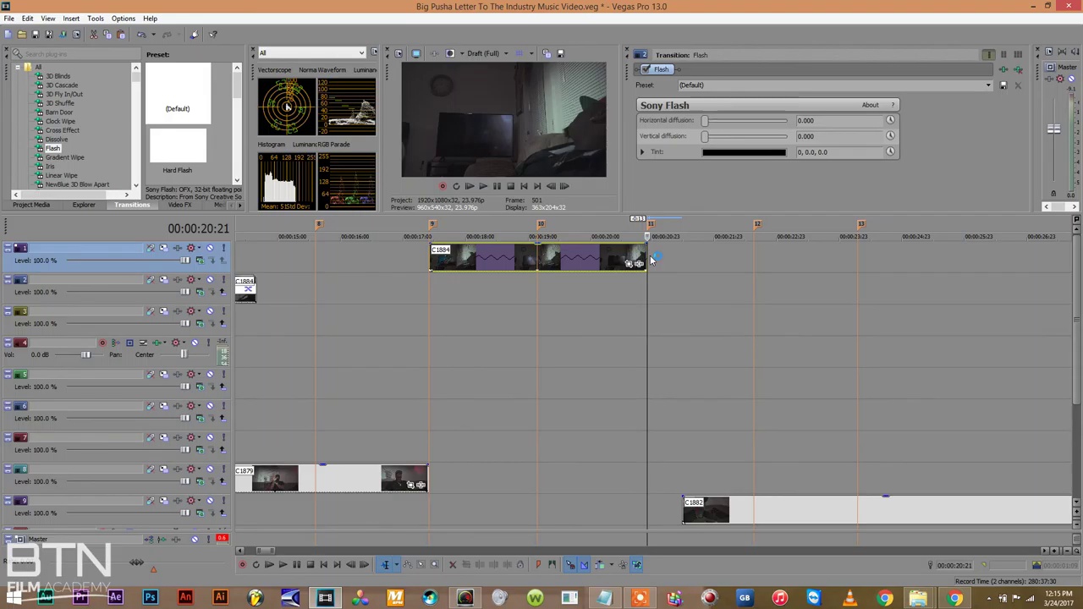
drag(648, 257, 682, 258)
click(614, 298)
key(space)
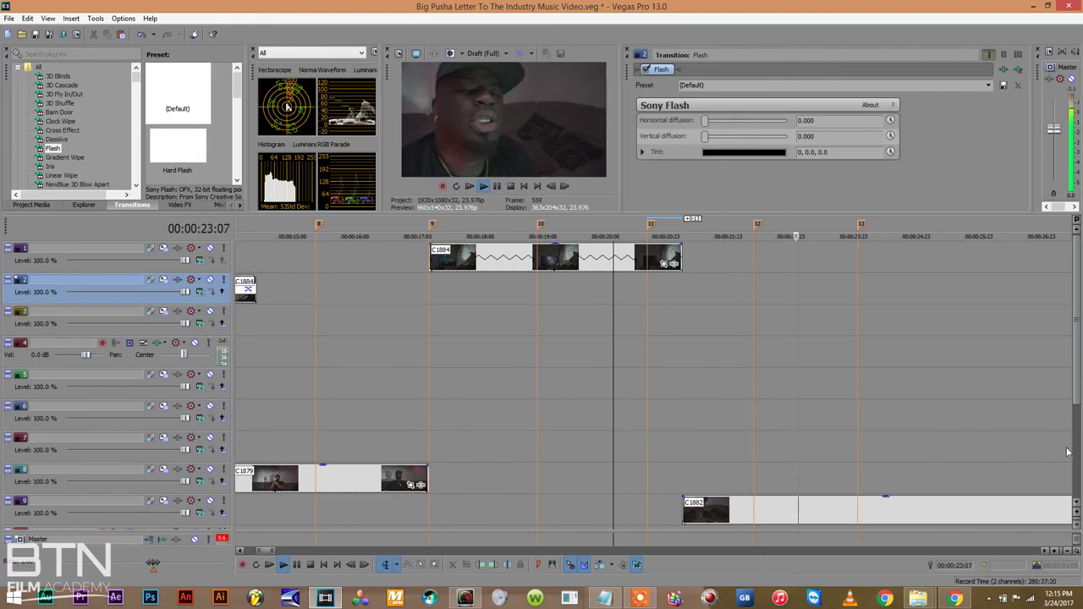
Split the C1882 clip on track 9 between markers 12 and 13 and trim the second piece's start forward to the C1879 clip's end
click(1069, 552)
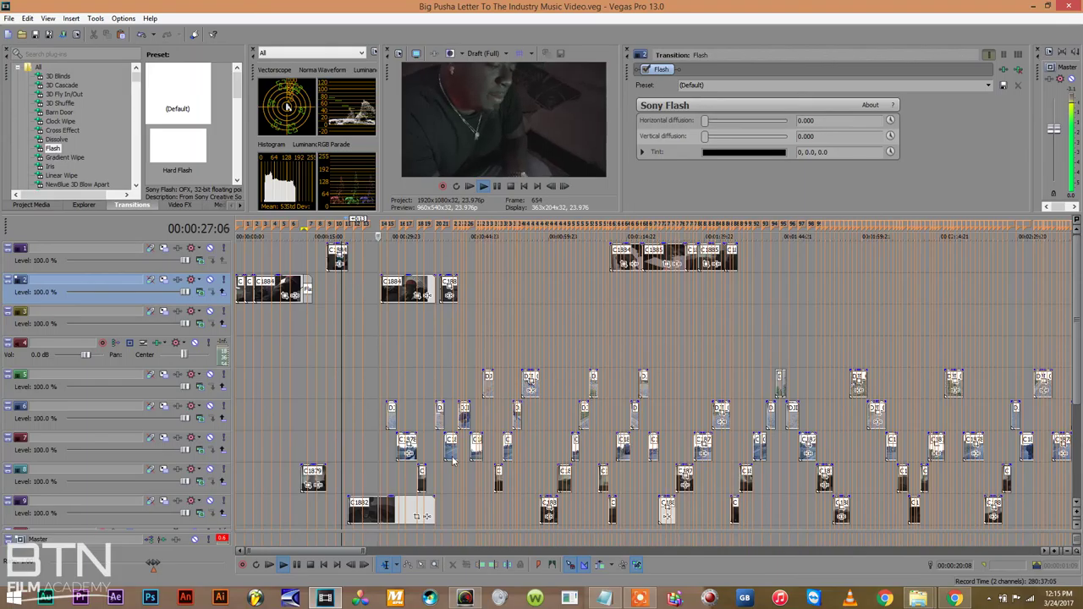
key(space)
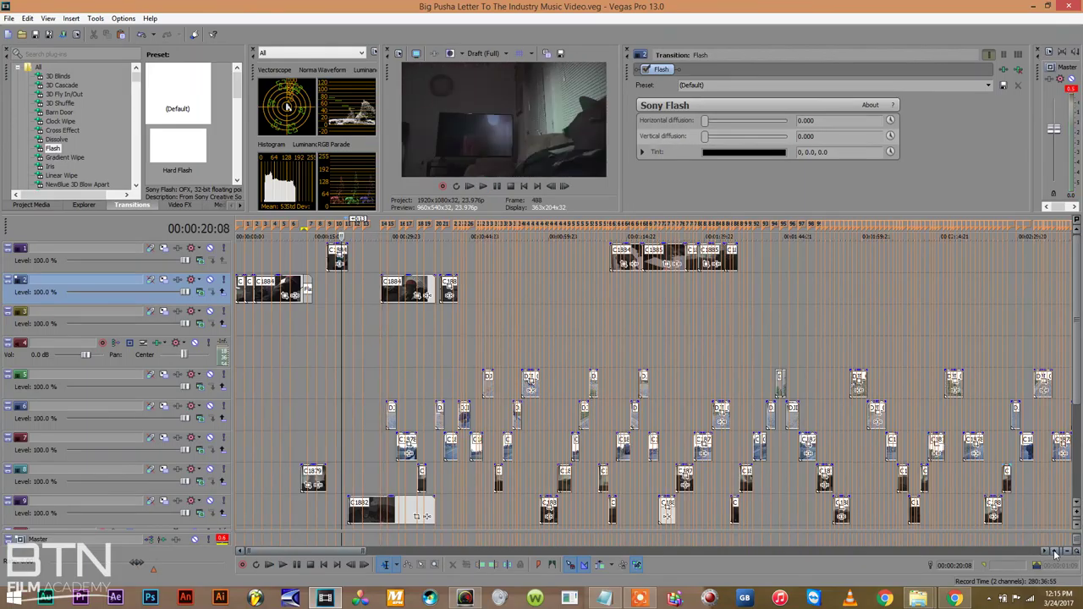
click(1056, 552)
key(space)
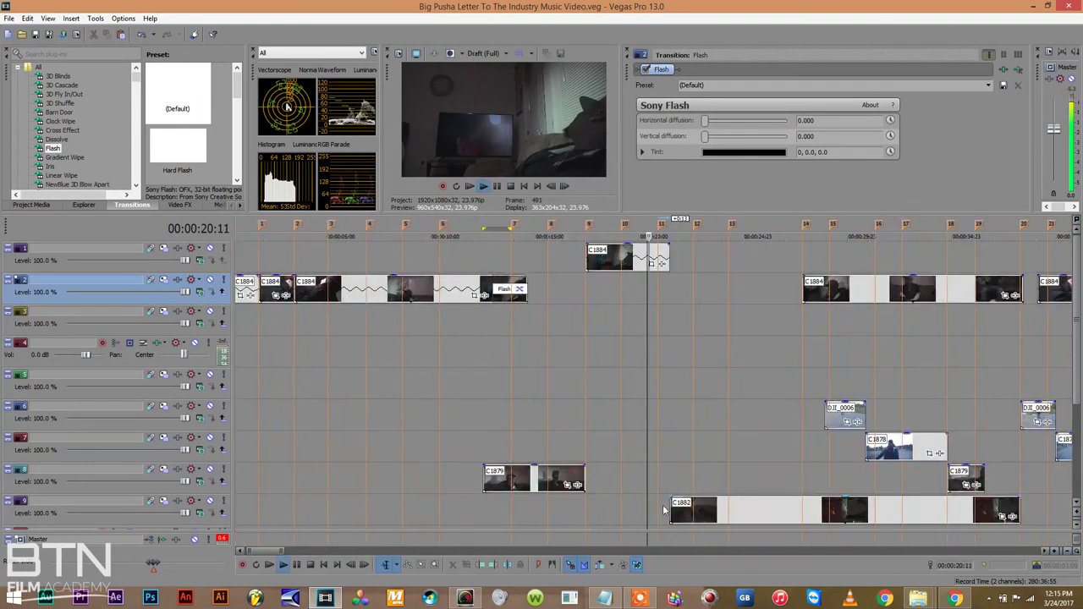
click(707, 511)
key(s)
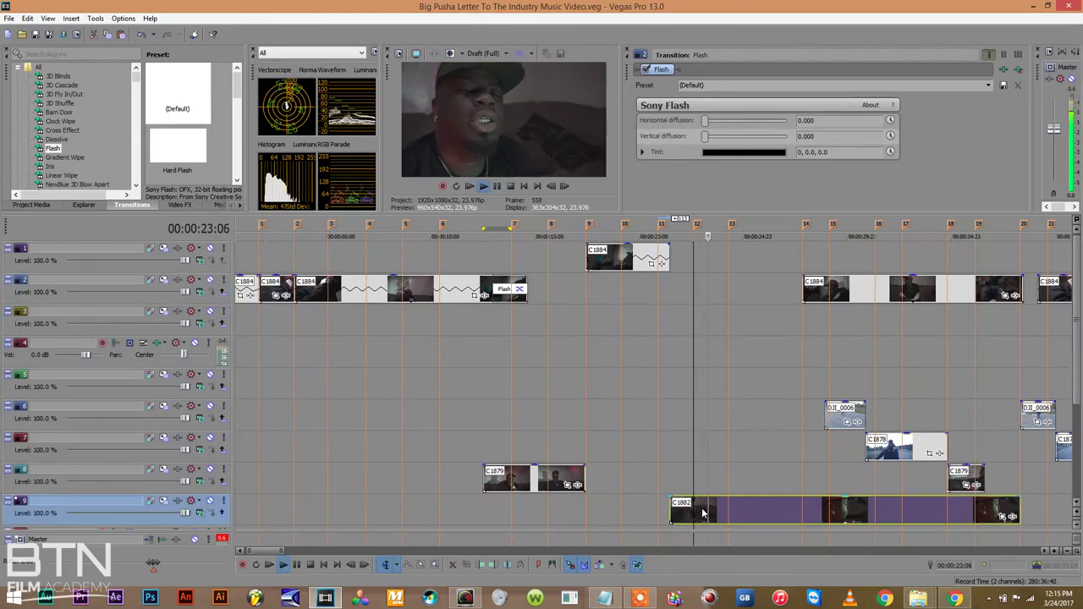
key(space)
drag(713, 505, 992, 522)
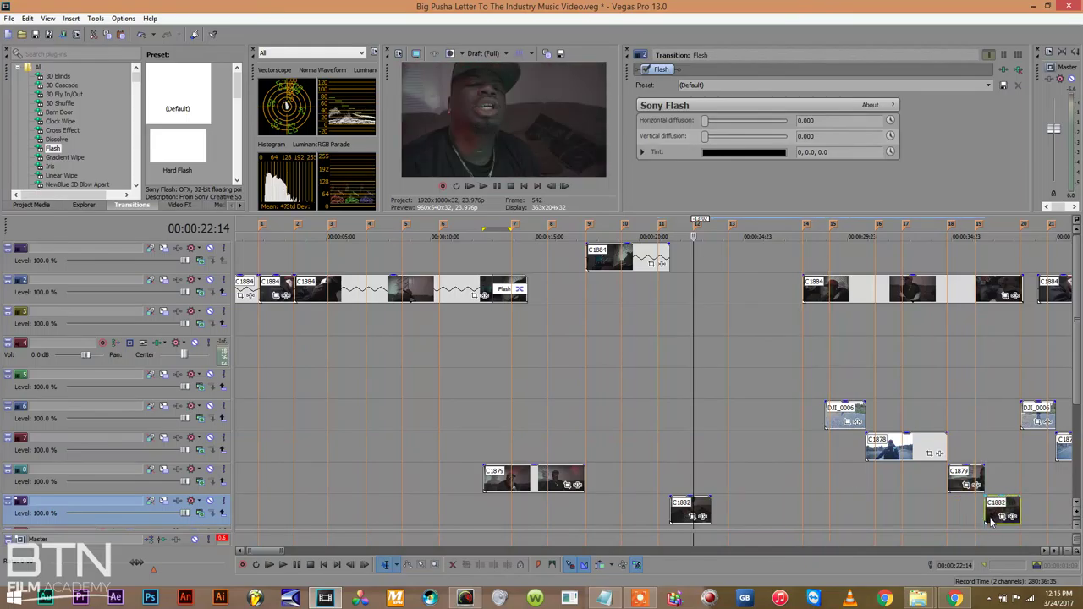
Play the opening section across the C1879, C1884 and C1882 cuts and preview the C1884 clip starting at marker 14
click(614, 310)
key(space)
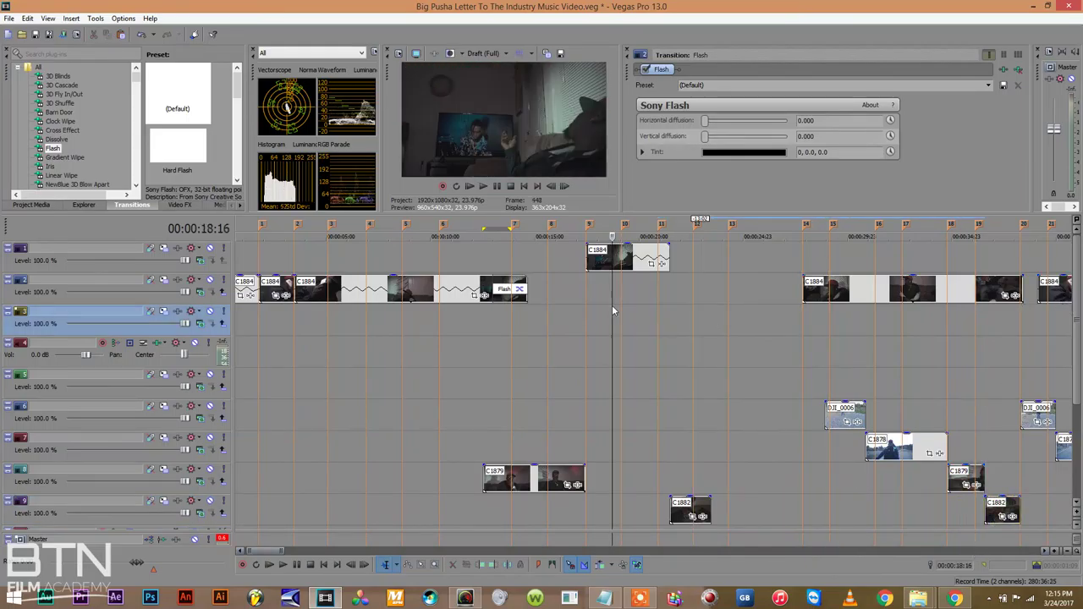
click(1071, 554)
click(1070, 554)
key(space)
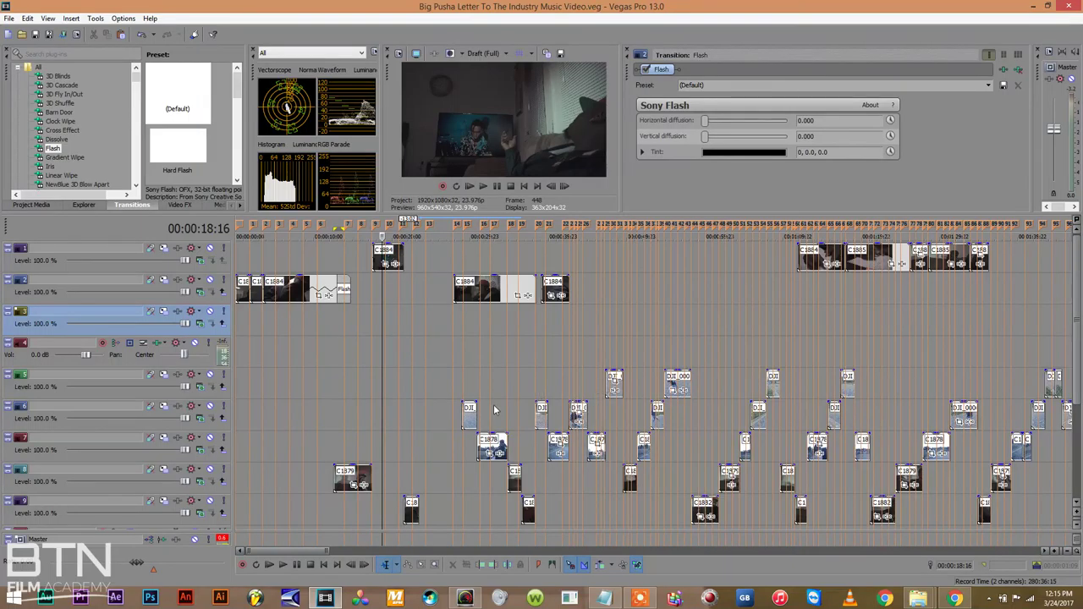
click(343, 393)
key(space)
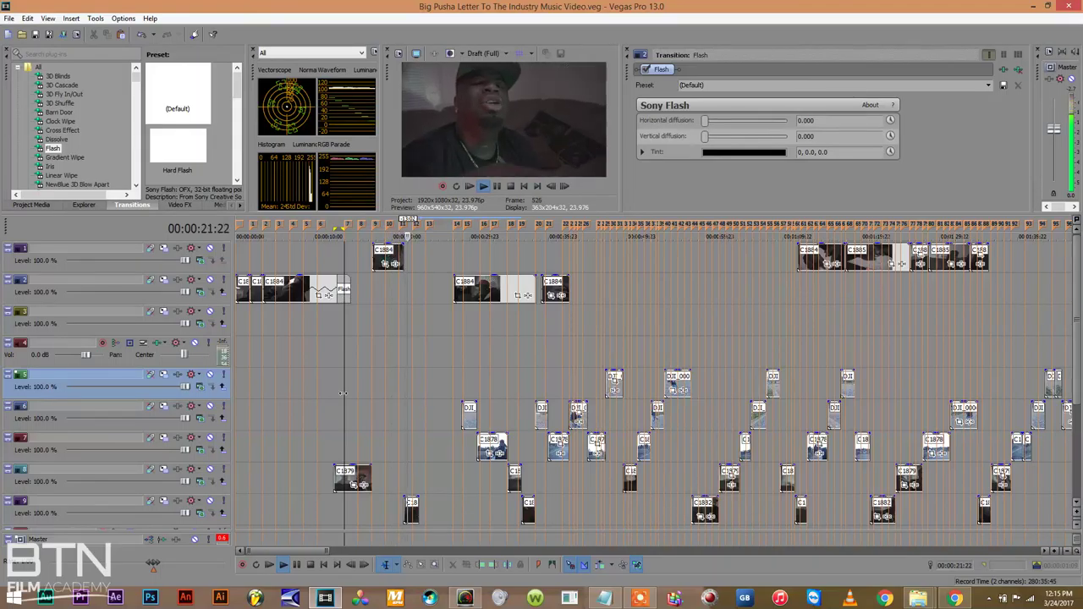
click(386, 287)
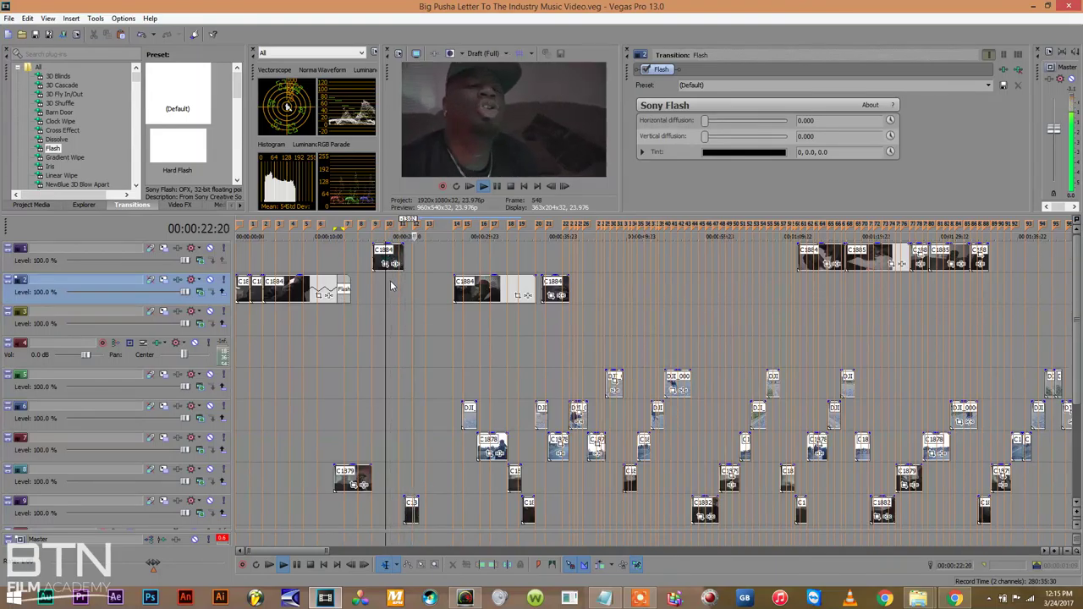
click(463, 264)
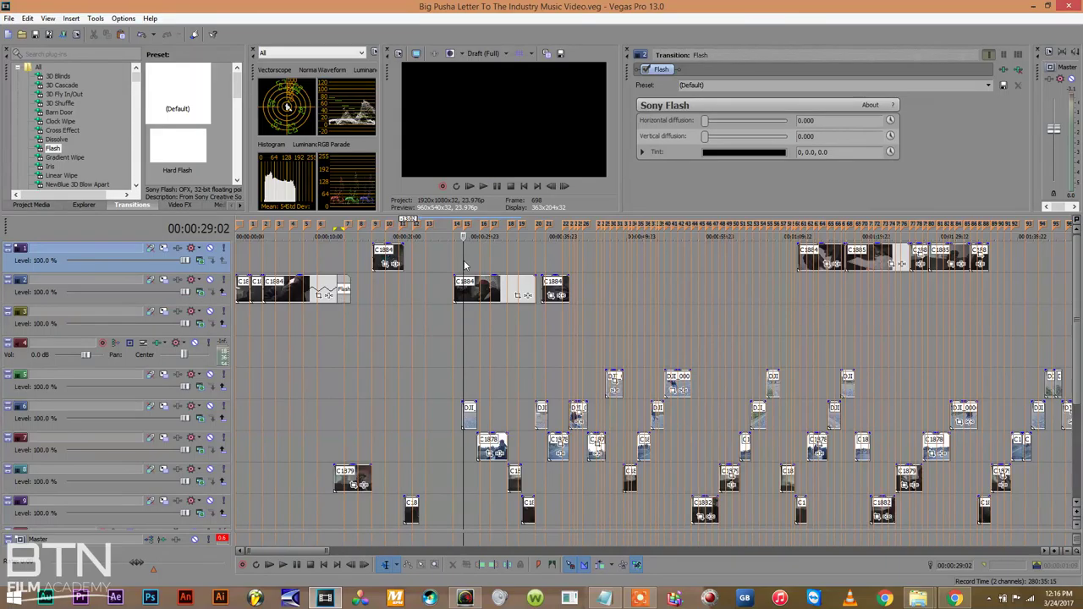
click(457, 289)
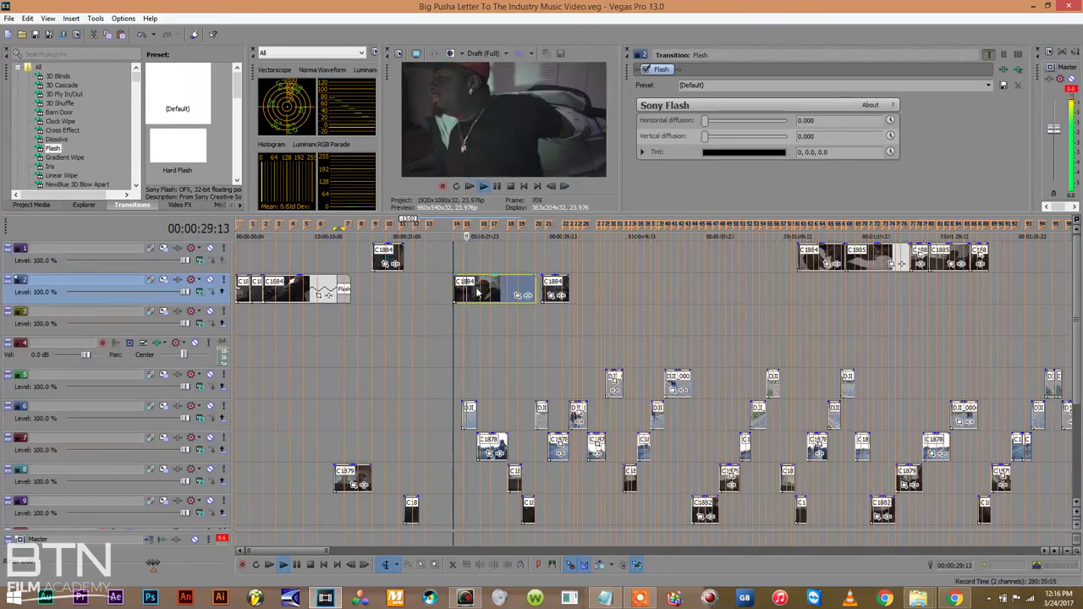
click(416, 310)
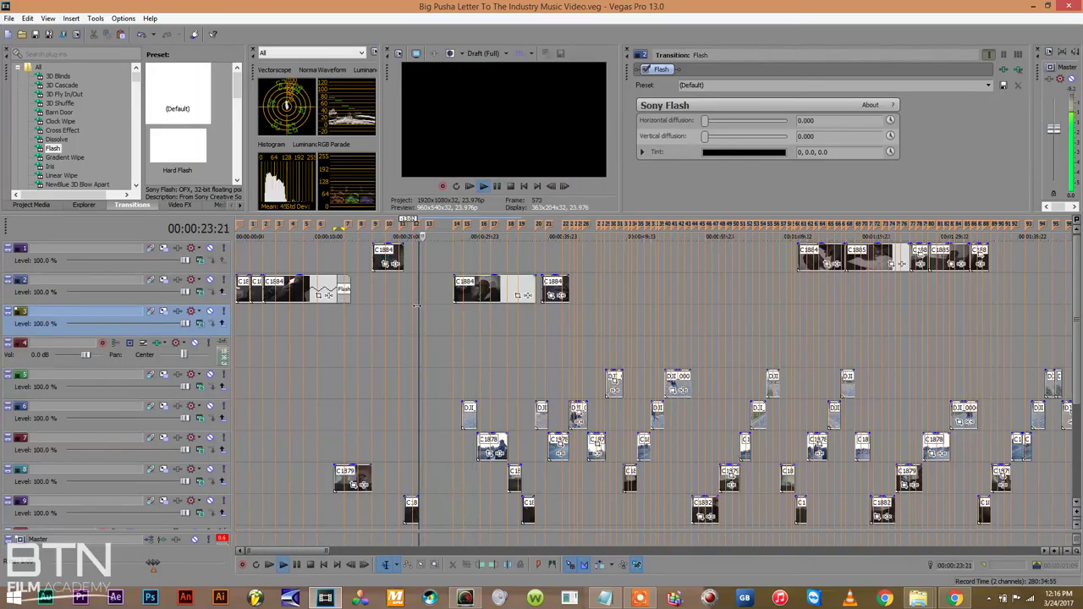
Delete the C1884 clip on track 2 around 00:00:41
click(554, 262)
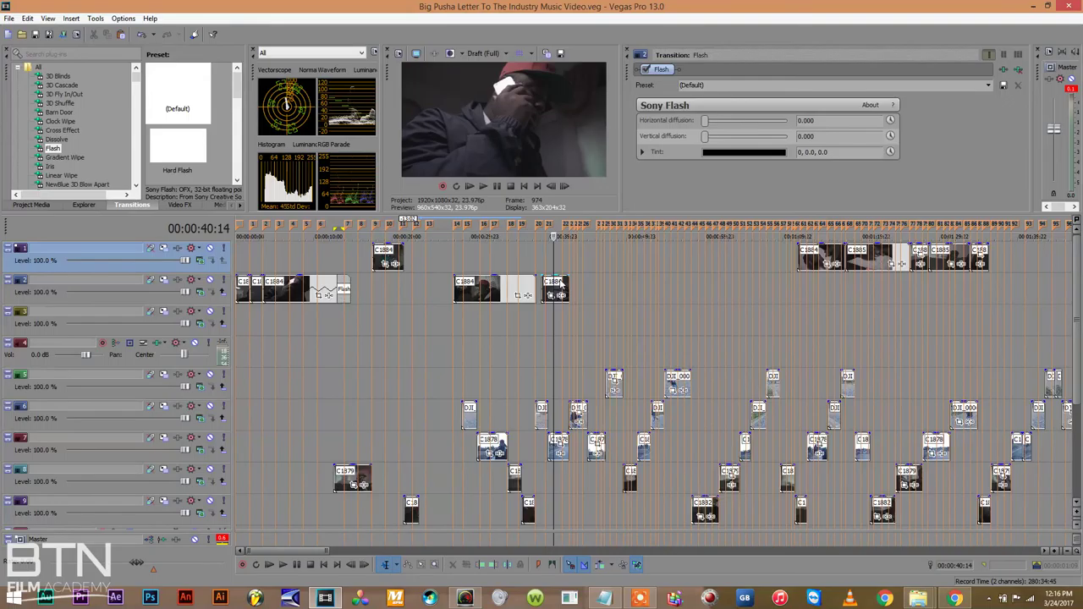
click(559, 286)
key(Delete)
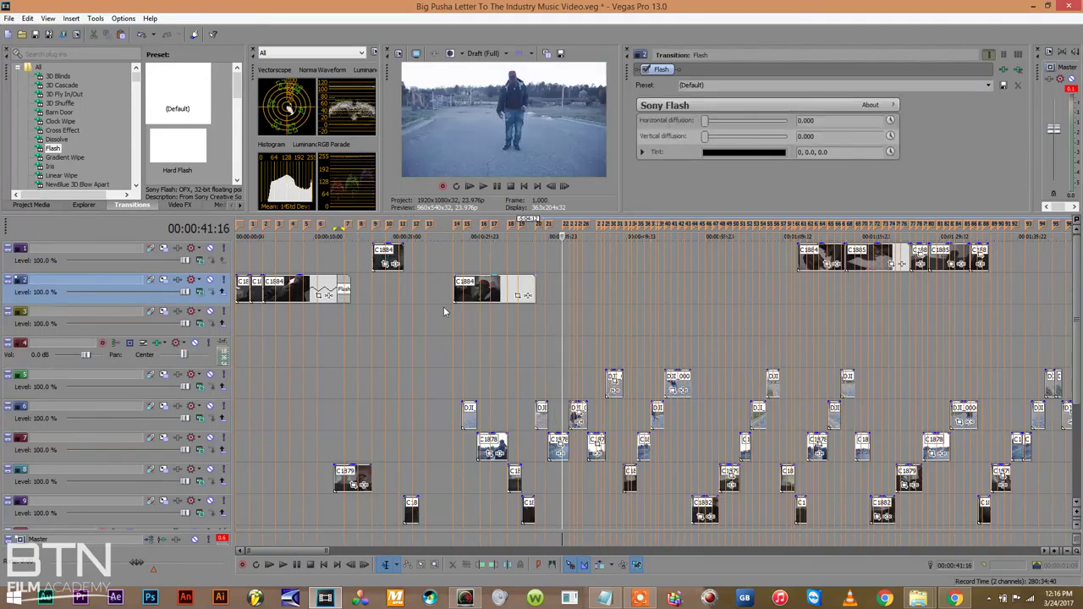
Extend the start of the C1884 clip at marker 14 on track 2 back to the end of the C1882 clip
click(419, 324)
key(space)
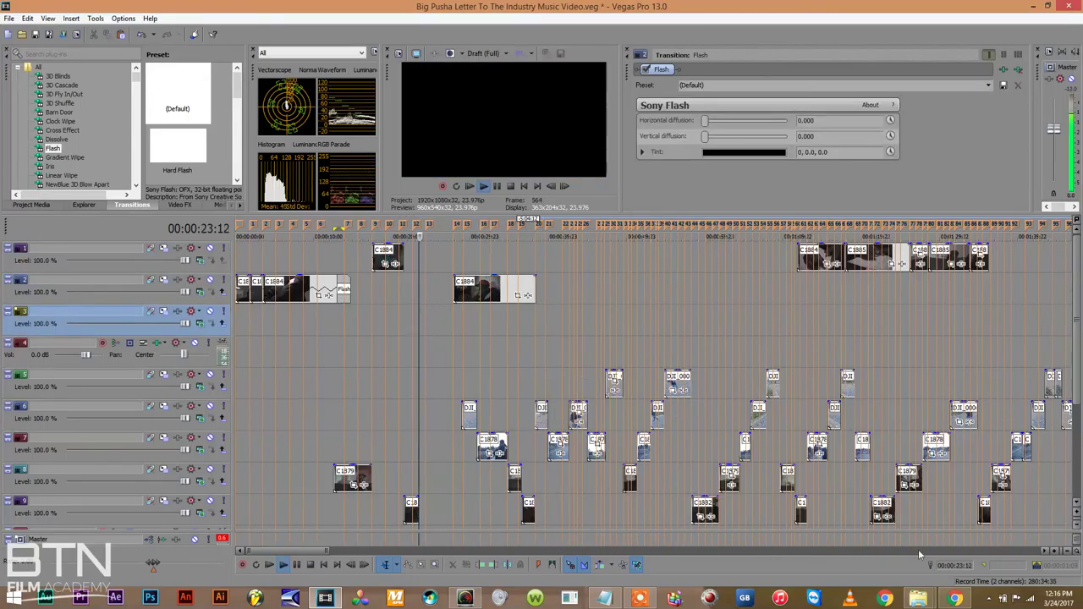
click(1054, 552)
click(1055, 551)
drag(900, 293, 717, 300)
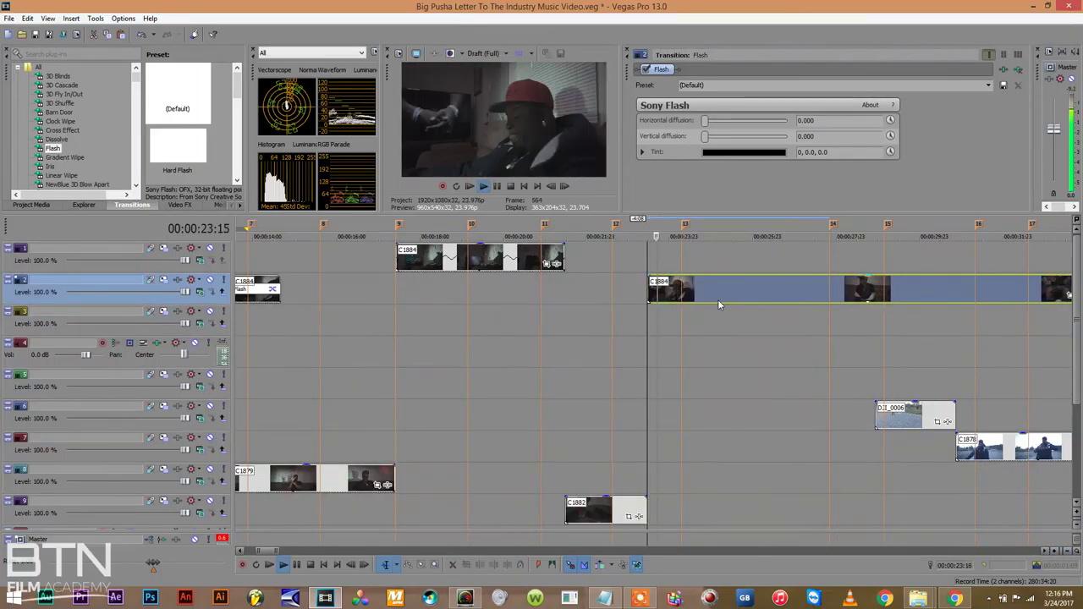
Trim the opening of the extended C1884 clip on track 2 and keep its start against the C1882 clip's end
click(631, 296)
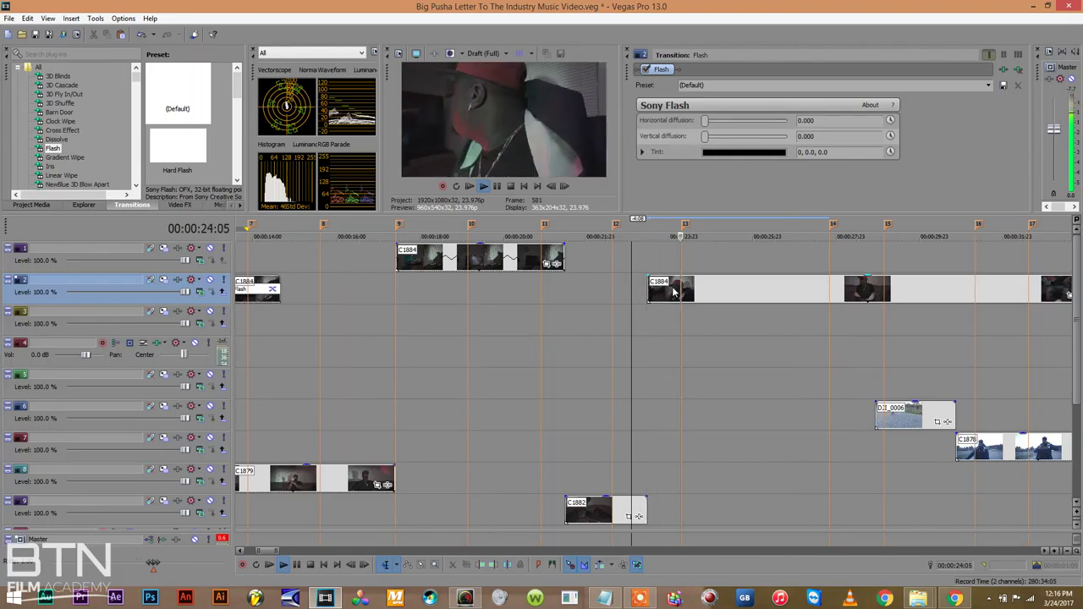
drag(650, 290, 679, 296)
key(space)
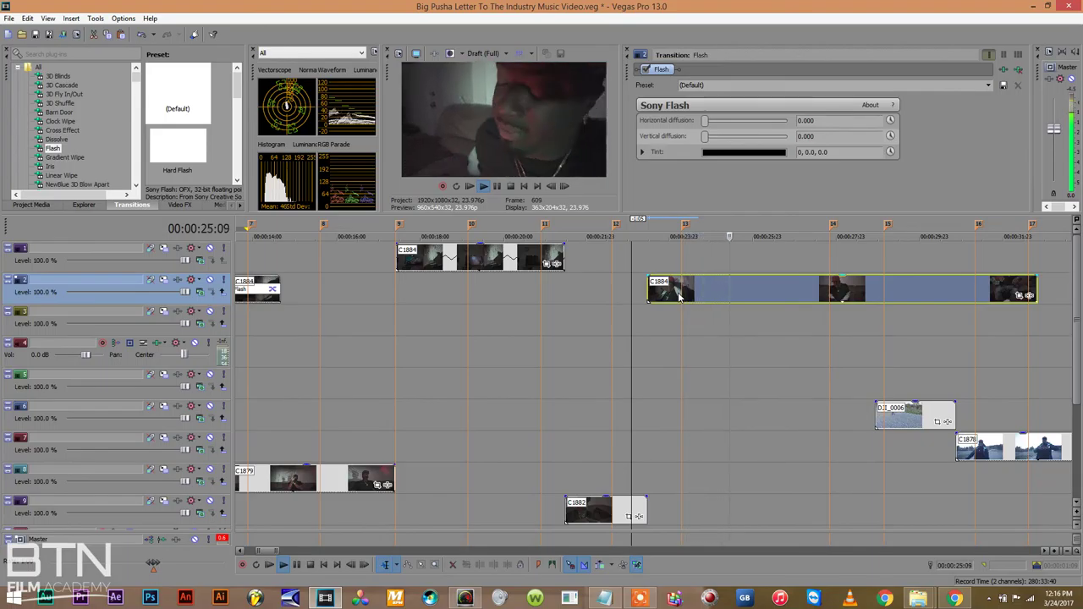
Split the C1884 clip on track 2 just after marker 13 and trim the second piece's start forward to just before marker 16
click(649, 292)
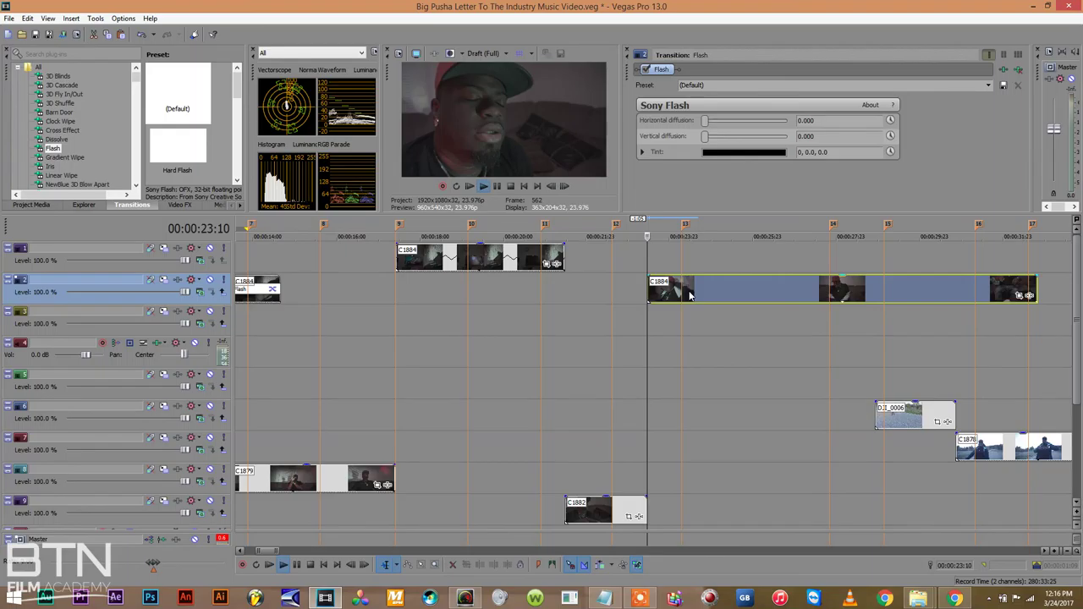
click(673, 295)
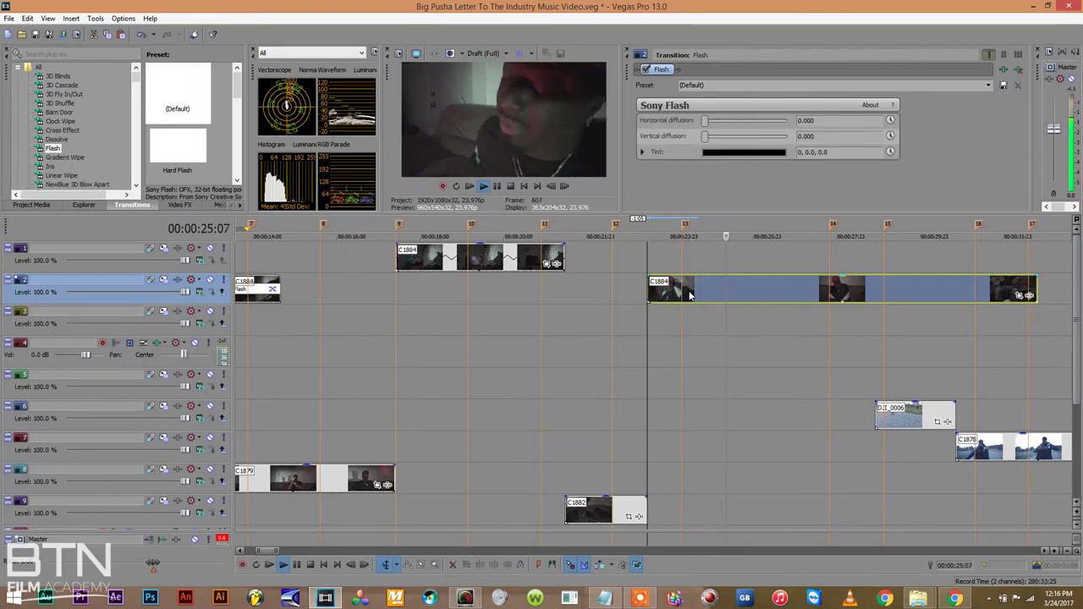
click(690, 294)
key(s)
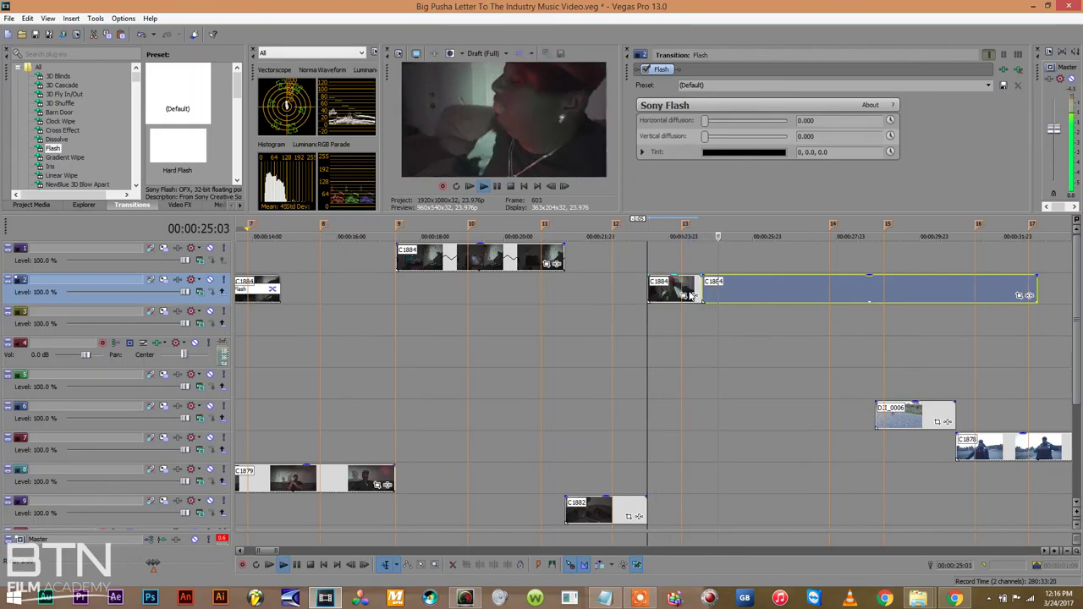
drag(706, 286, 952, 280)
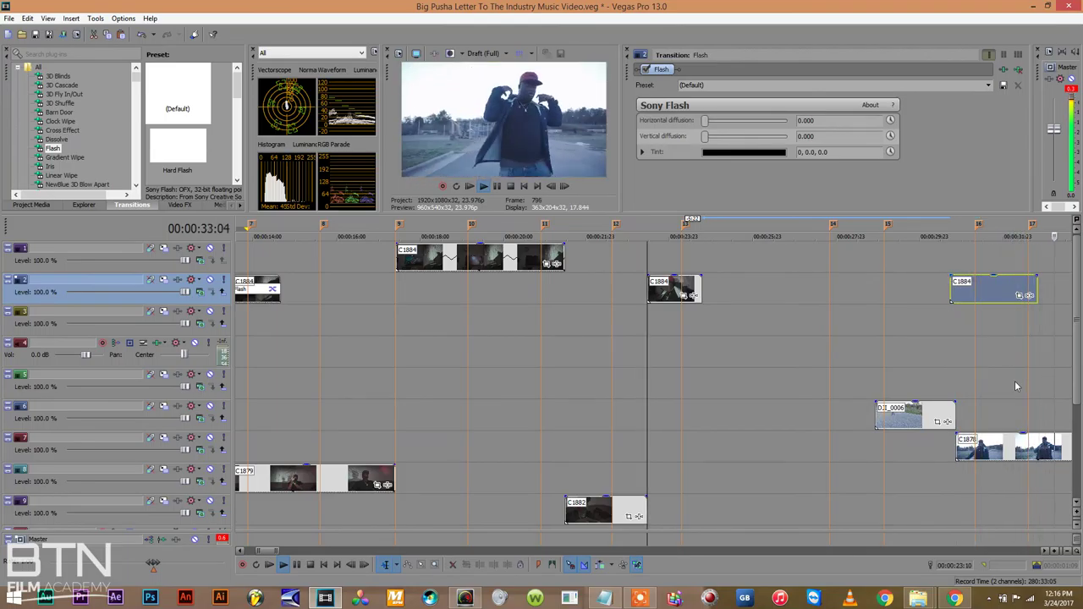
Extend the start of the first DJI_0006 clip on track 6 back to the end of the short C1884 clip after marker 13
click(1069, 552)
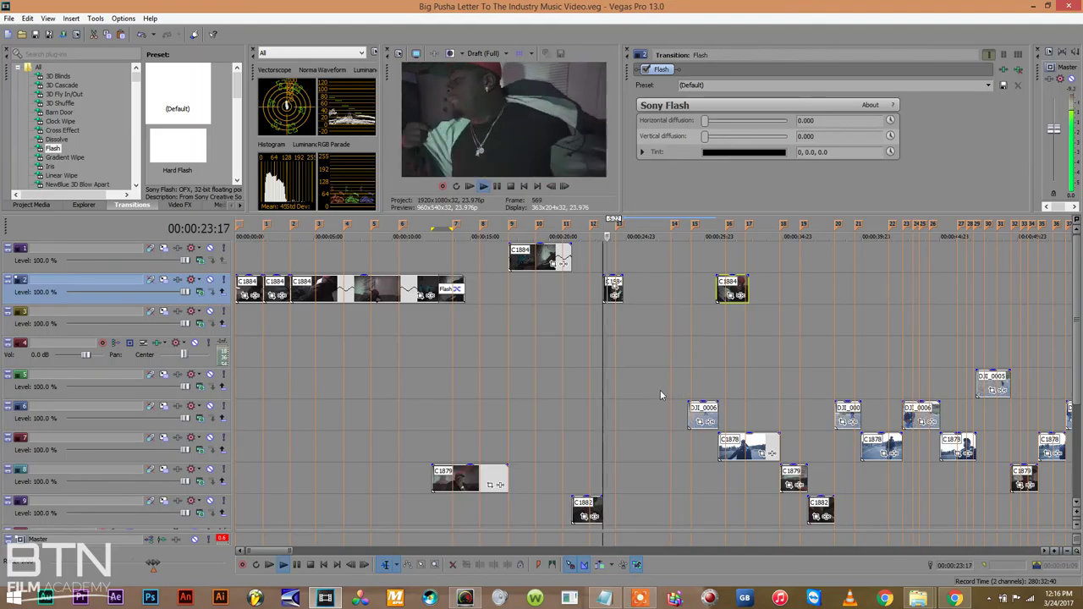
drag(689, 409, 624, 415)
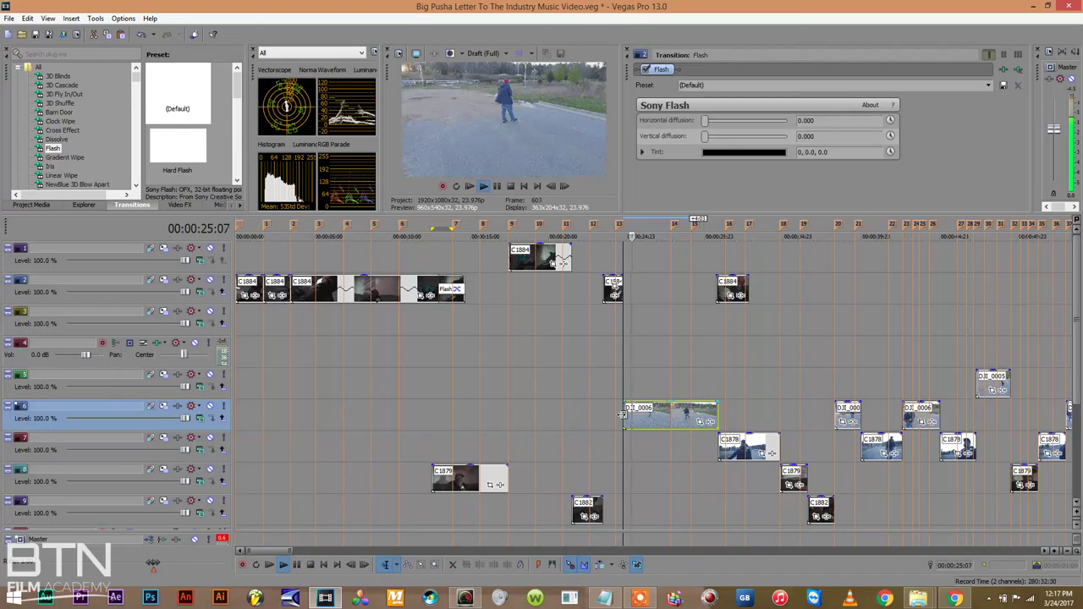
click(1069, 552)
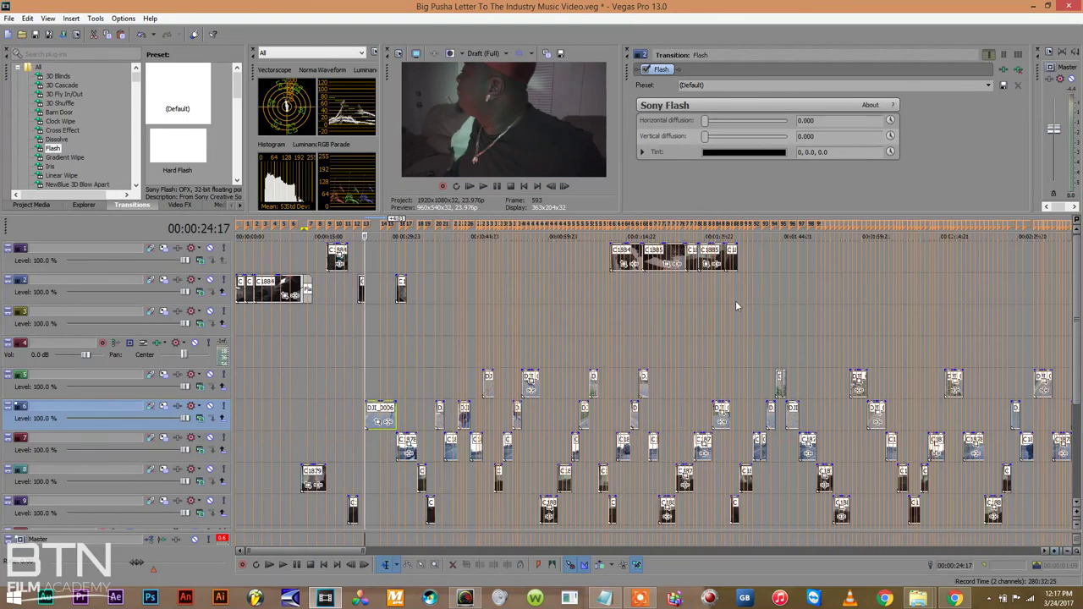
Play the track 1 footage from 00:01:32:22 and replay the edit from the project start to review the cuts
click(721, 277)
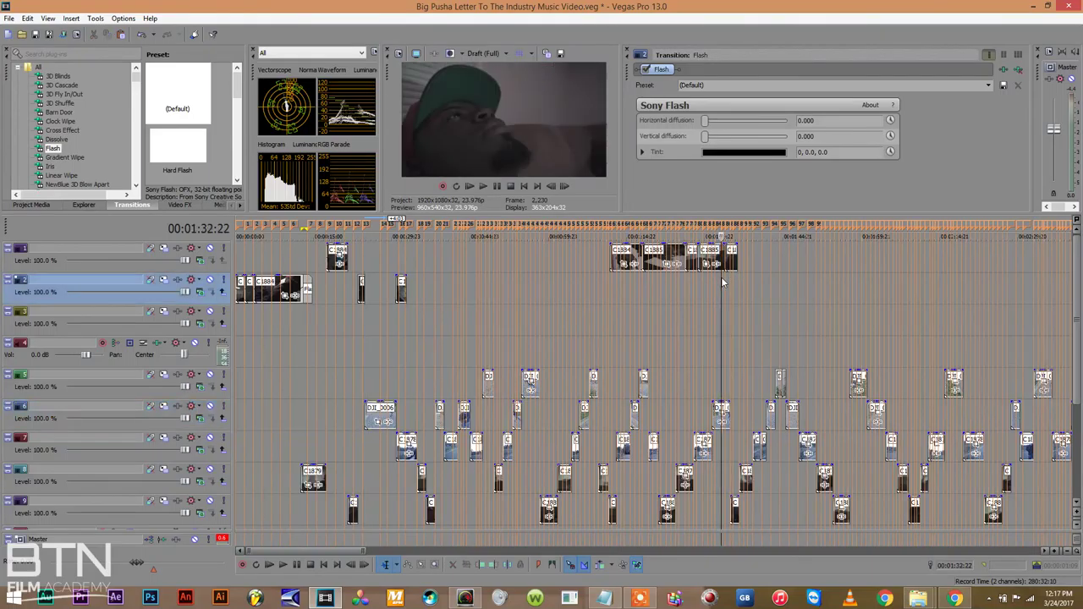
click(721, 277)
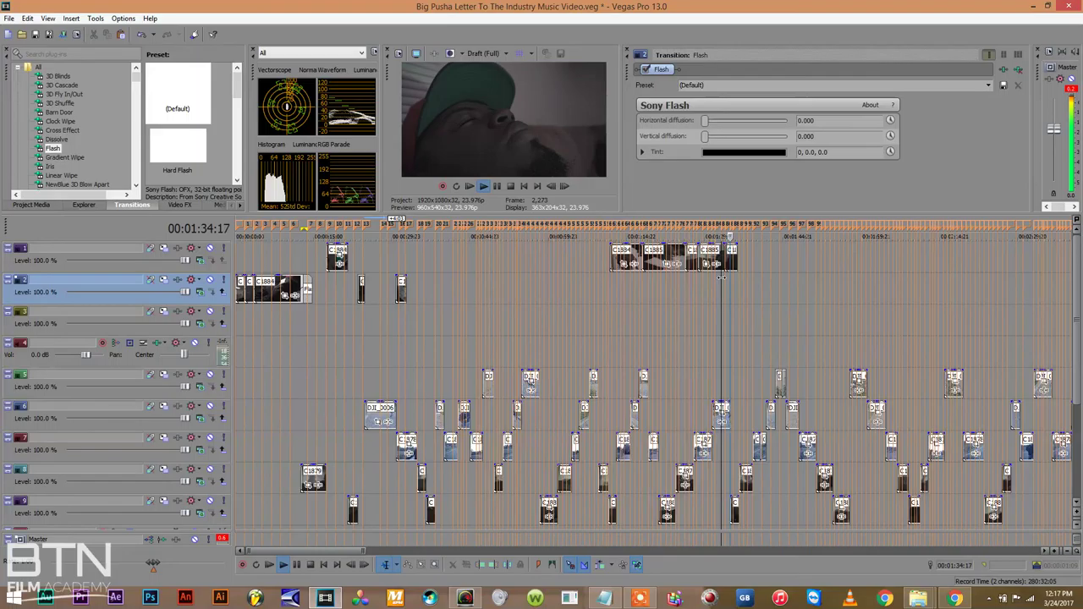
key(space)
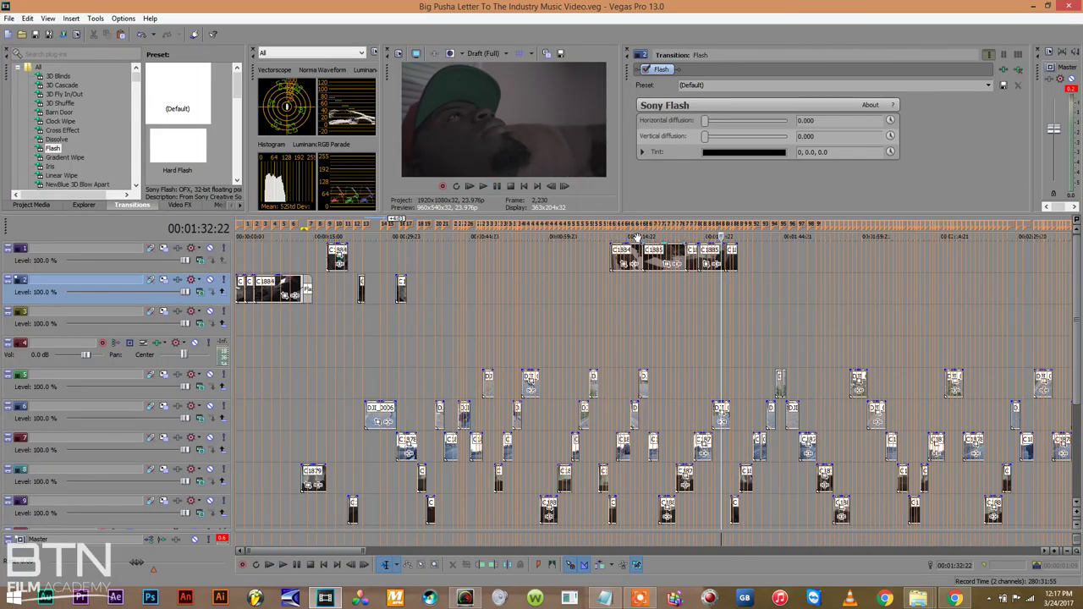
click(352, 334)
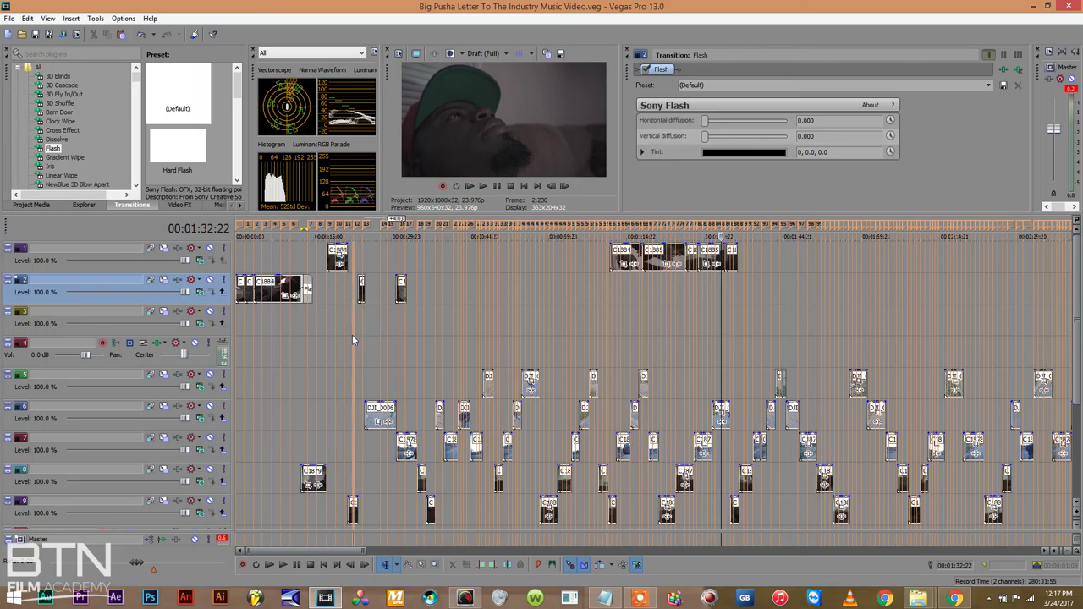
click(323, 566)
key(space)
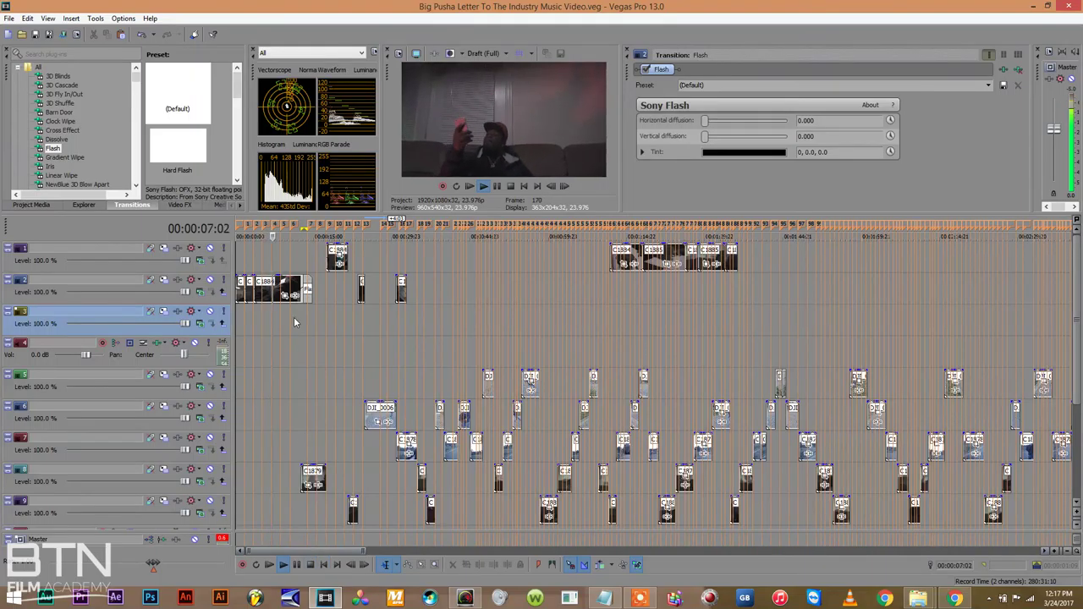
key(space)
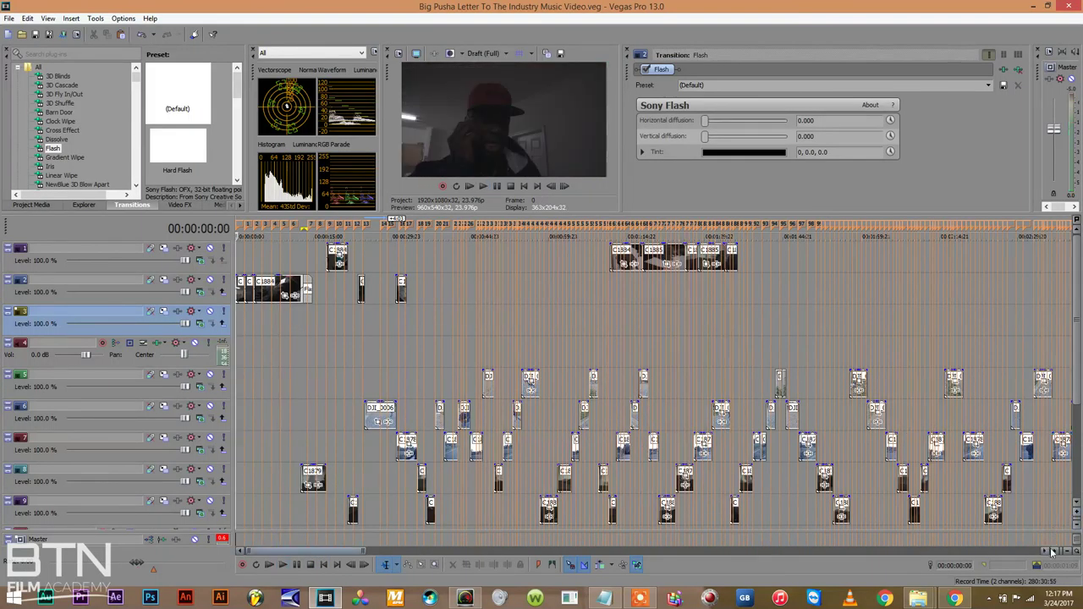
Dismiss the pop-up notification covering the timeline controls
click(1053, 551)
click(1052, 552)
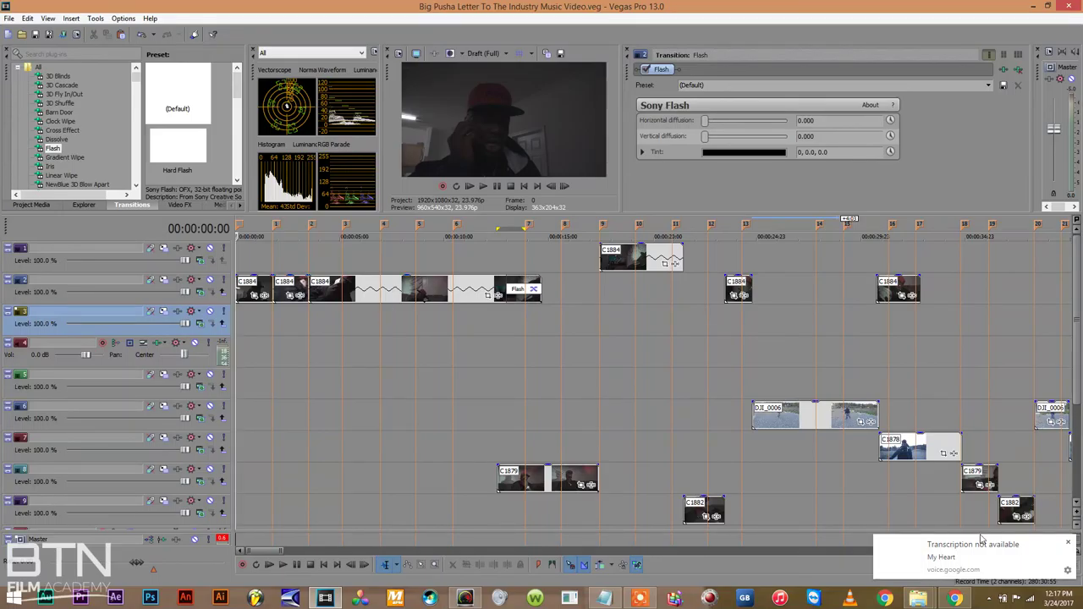
click(1069, 543)
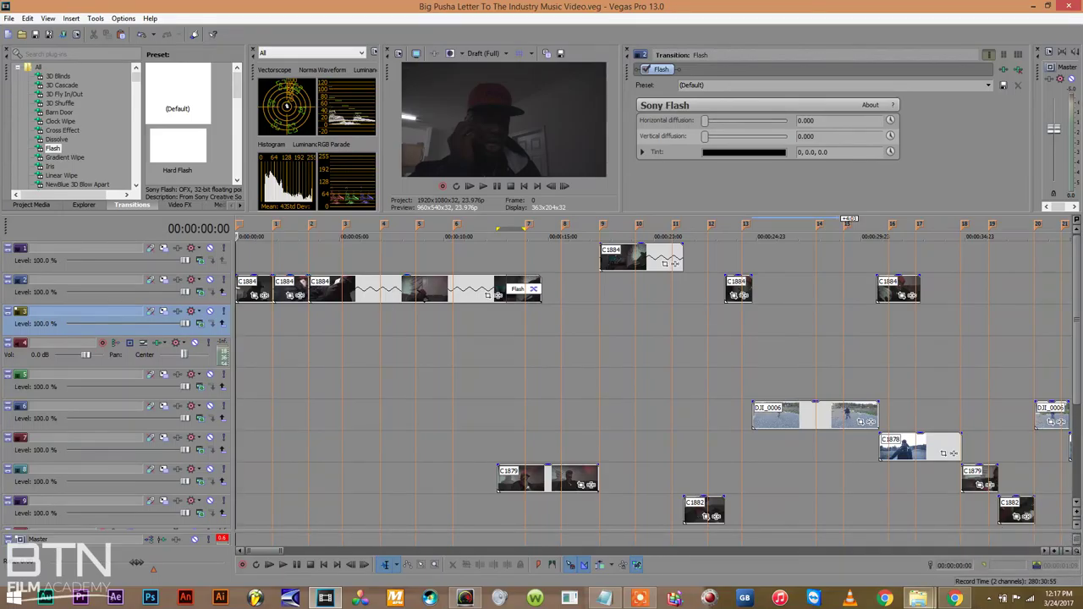
Close the open Google Chrome window
right_click(953, 601)
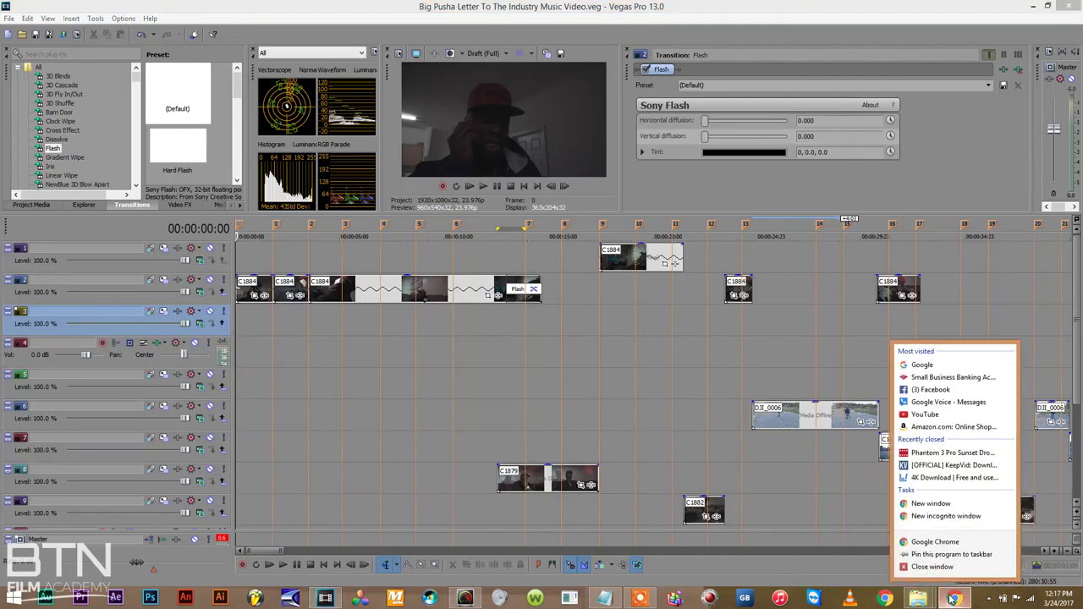
click(934, 567)
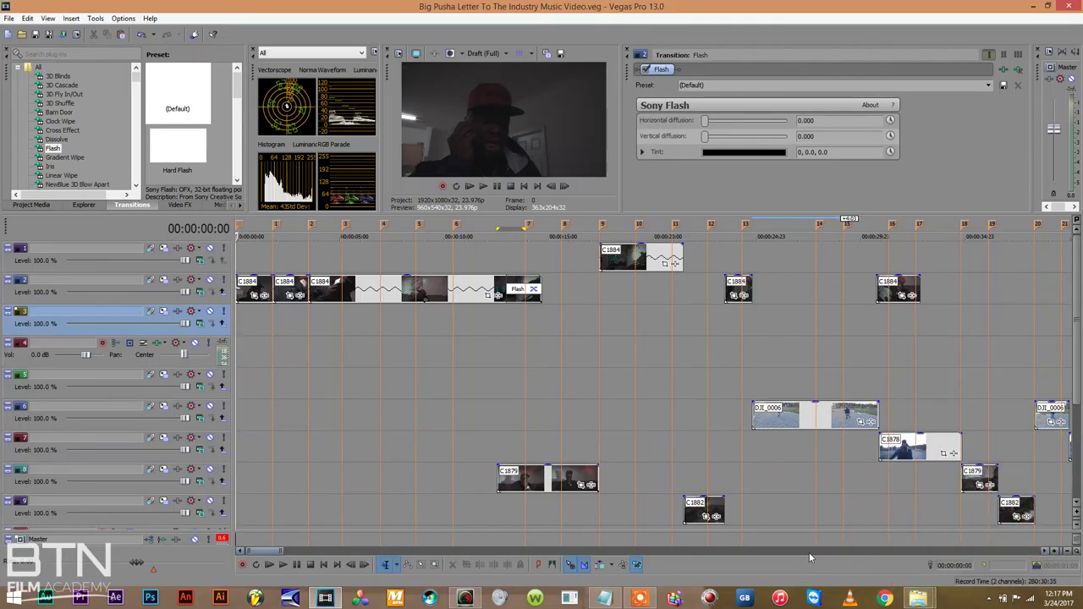
Trim 3:22 off the start of the third C1884 clip on track 2, keeping the clip butted against marker 2
click(293, 254)
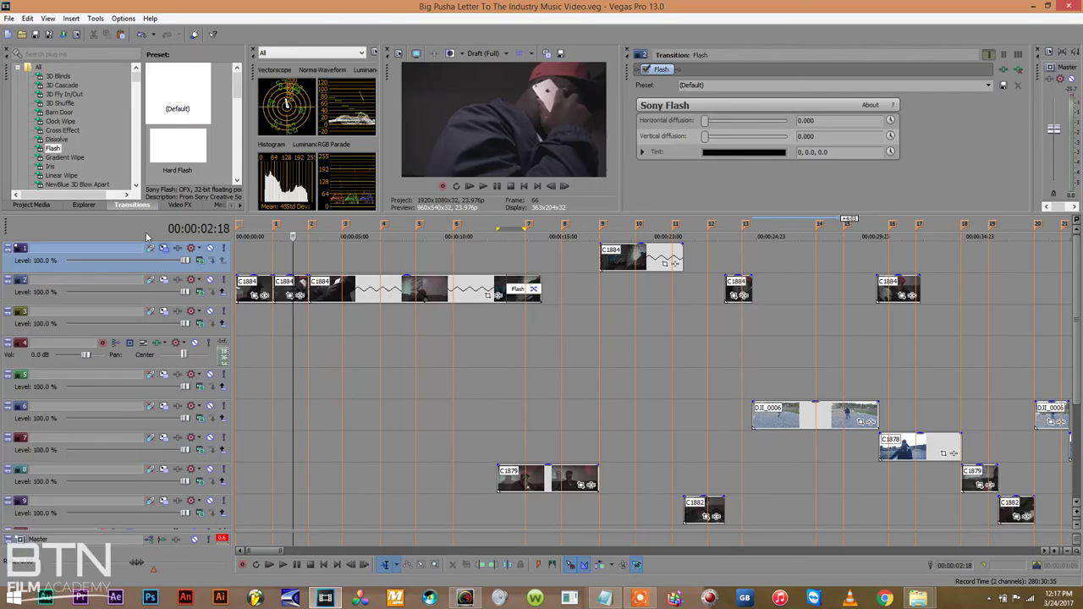
click(306, 237)
key(space)
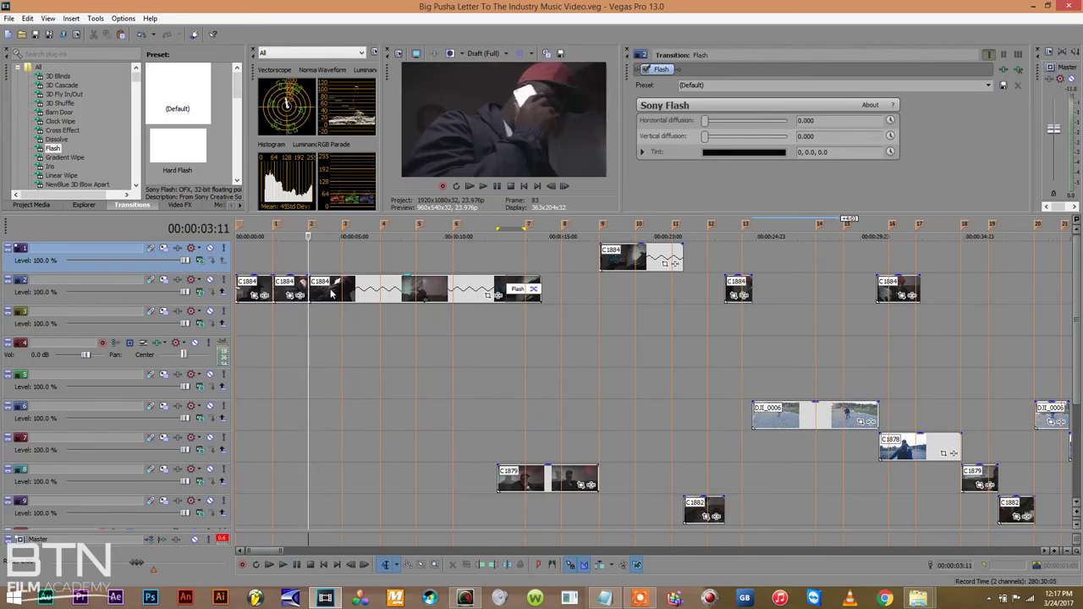
drag(312, 284, 316, 306)
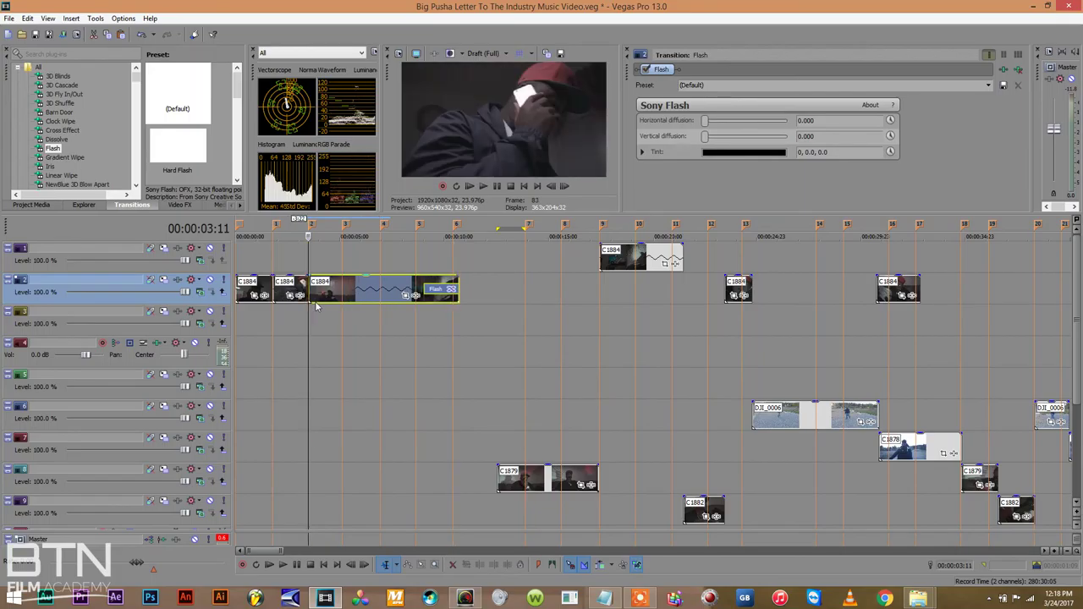
Replay the cut from 00:00:01:23 and extend the end of the third C1884 clip on track 2 by 2:05
click(278, 264)
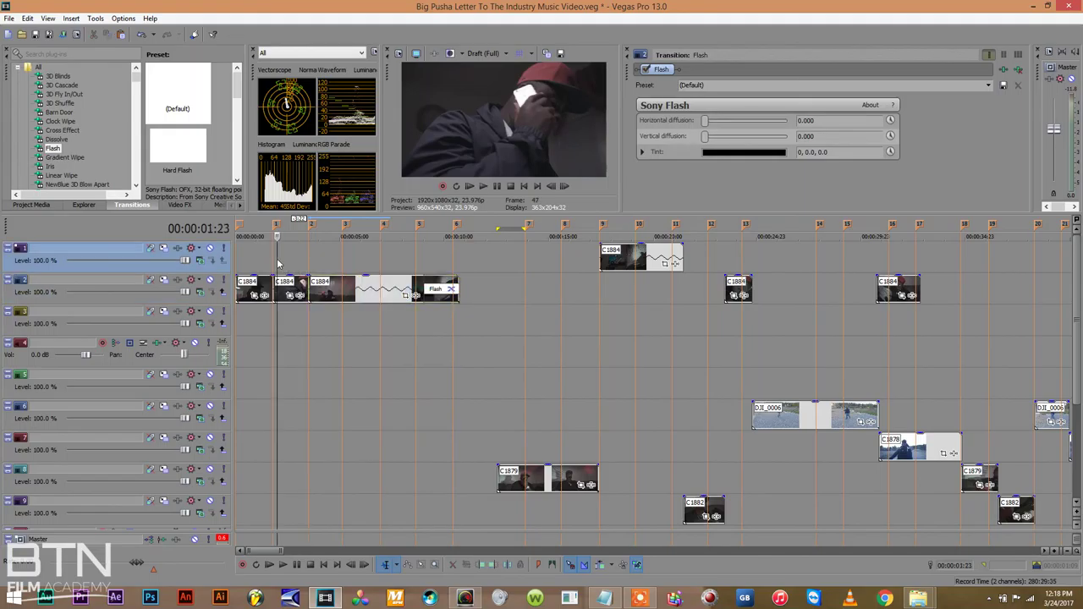
key(space)
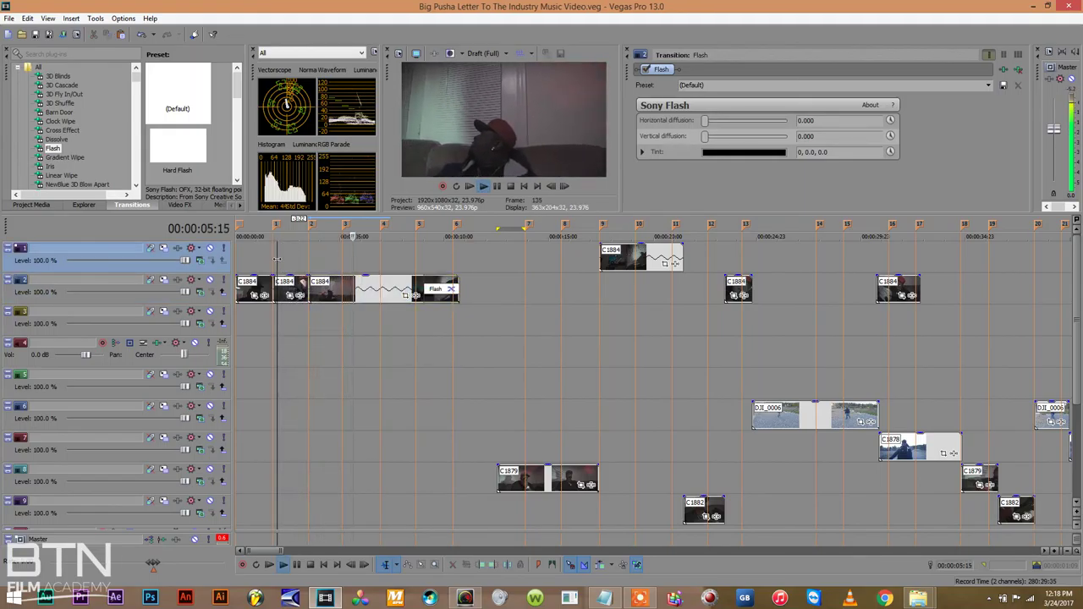
click(278, 259)
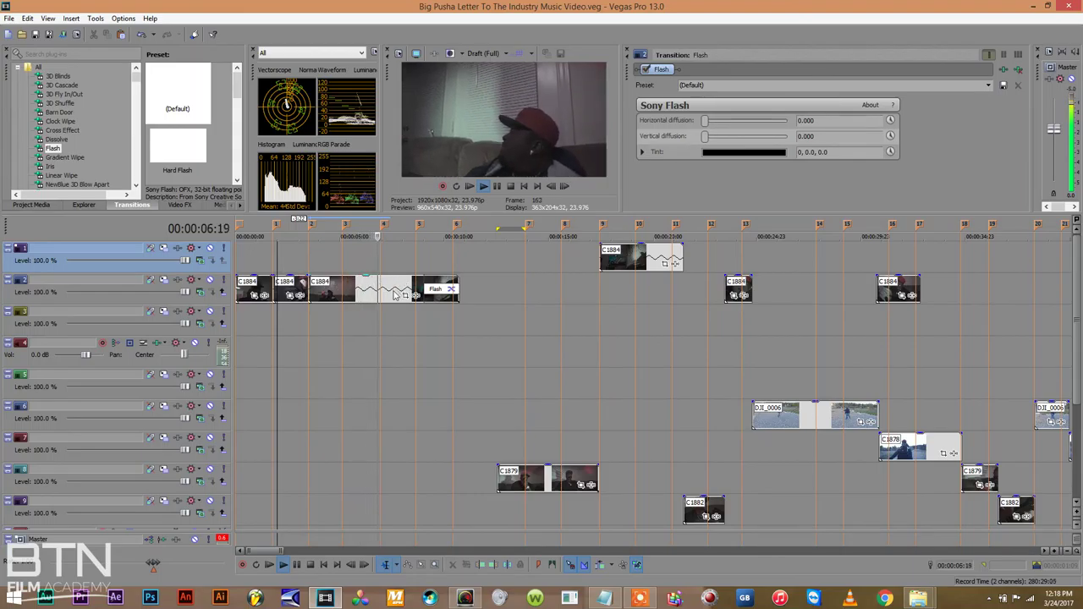
click(455, 285)
drag(455, 285, 504, 286)
click(332, 292)
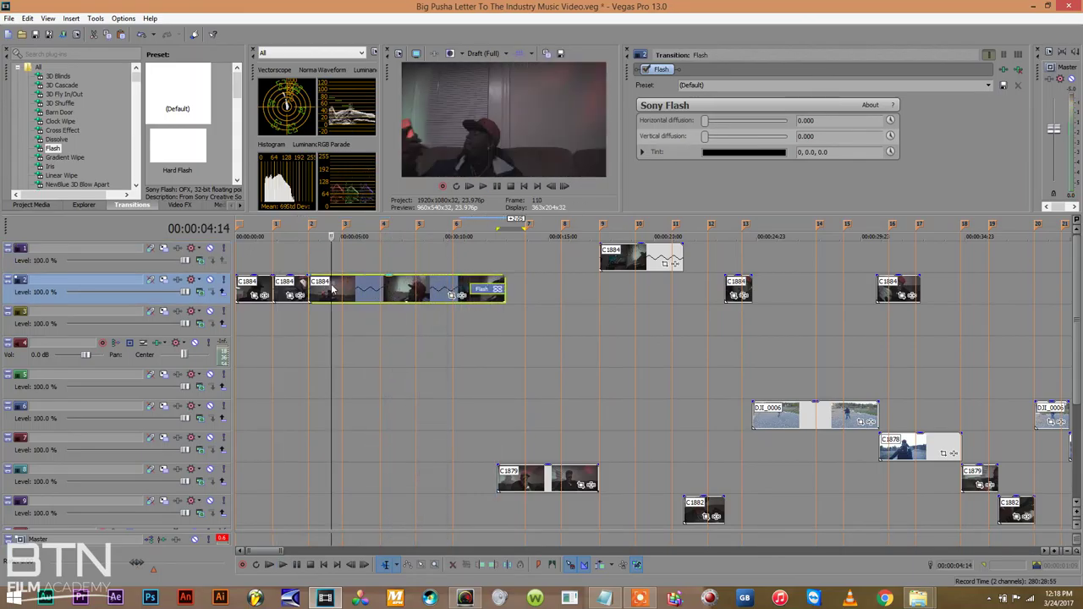
Split the third C1884 clip on track 2 at marker 4 and trim 2:18 off the second piece's start, closing the gap
click(381, 292)
key(s)
mouse_move(381, 288)
mouse_down()
mouse_move(447, 290)
mouse_move(391, 292)
mouse_up()
click(390, 289)
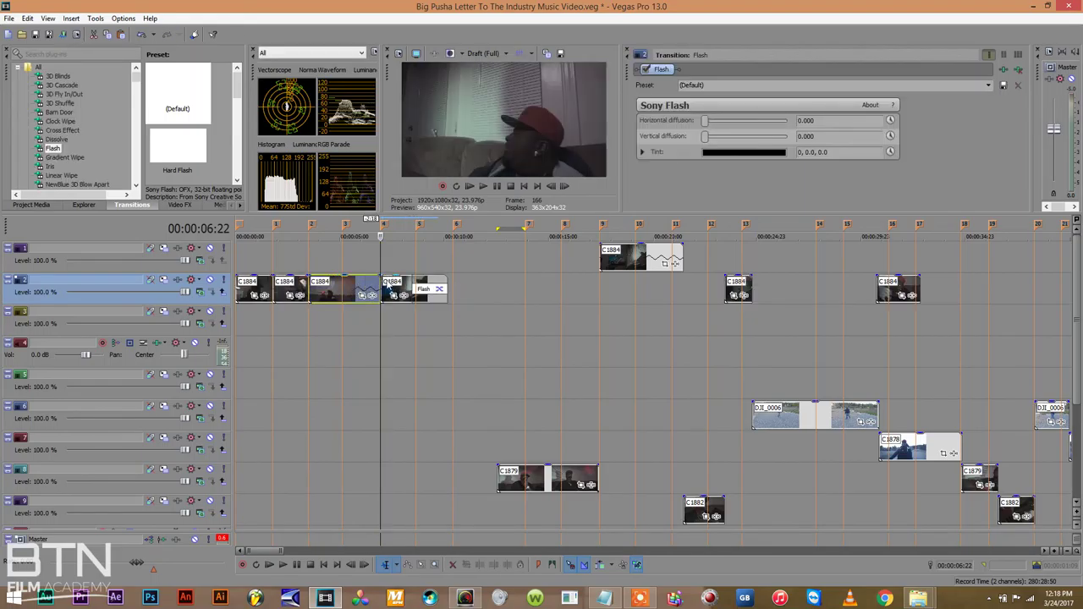
Remove the Flash fade-out from the C1884 piece after marker 4 and extend its end to marker 6
click(349, 265)
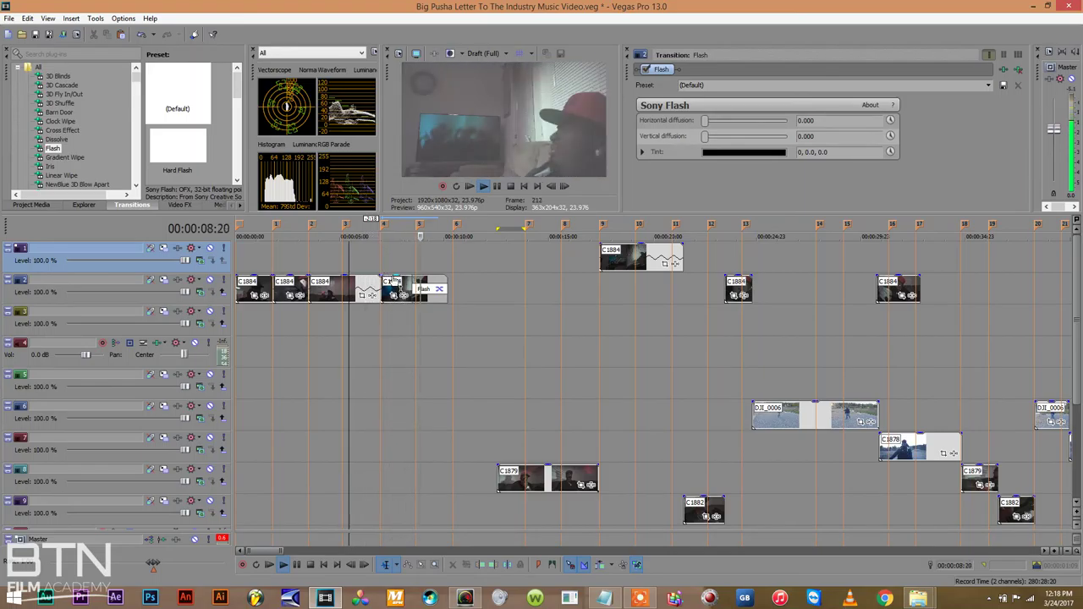
click(413, 284)
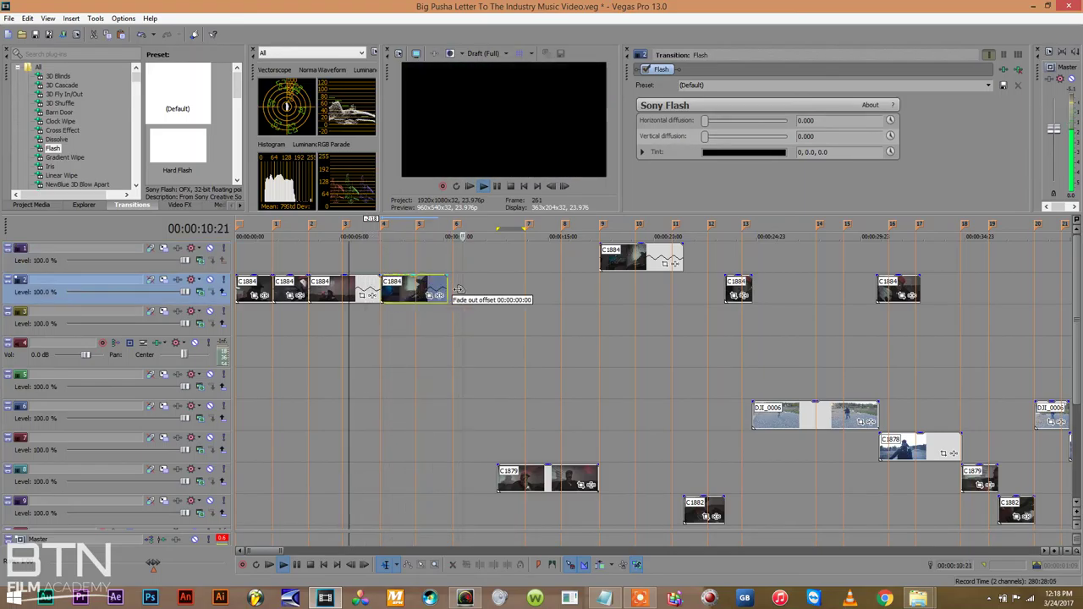
key(space)
key(space)
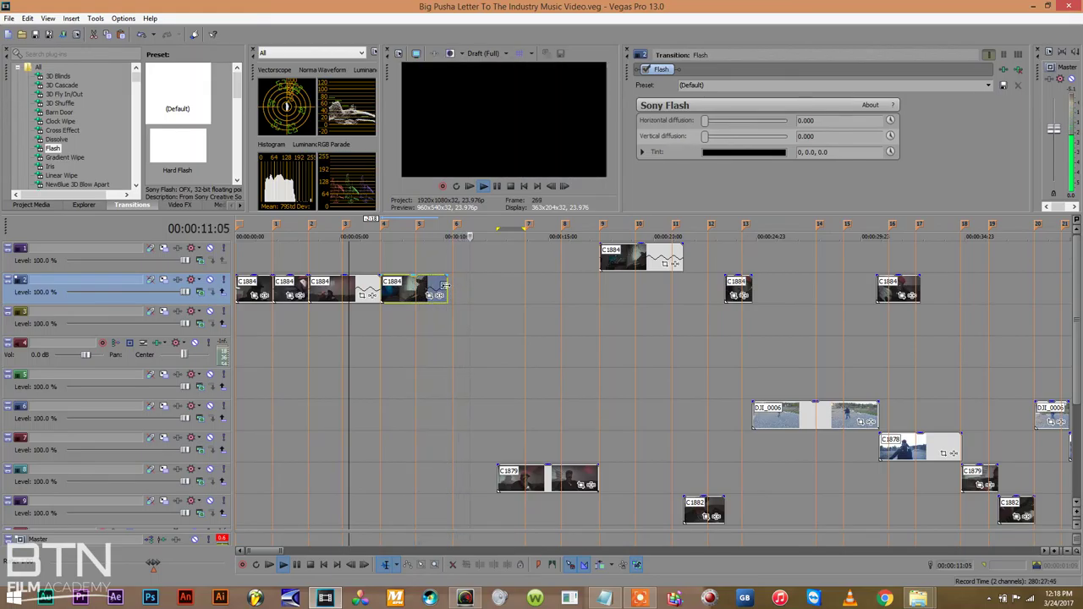
drag(443, 286, 452, 286)
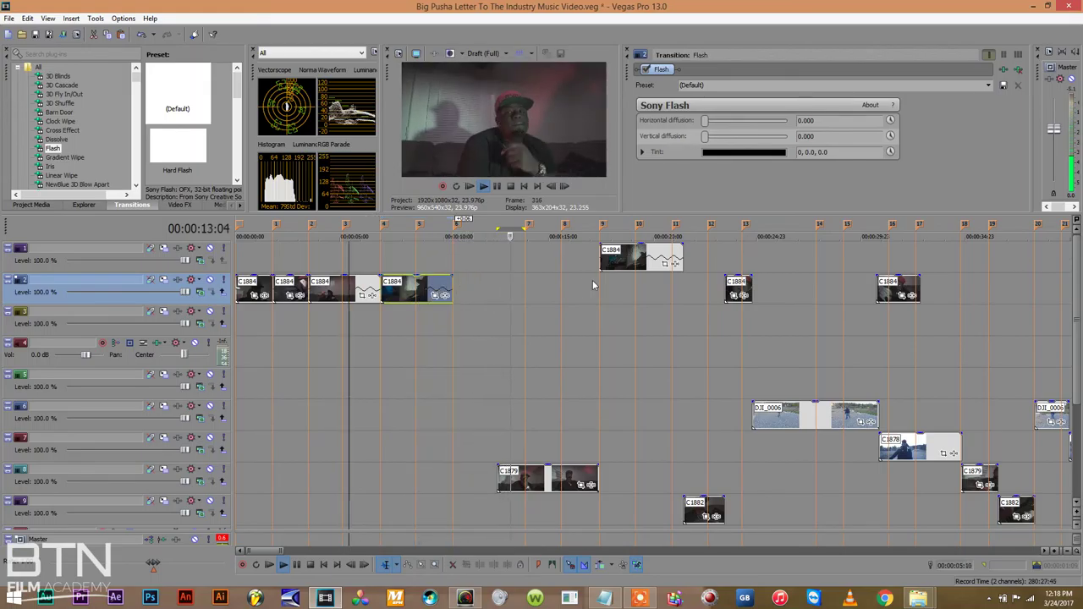
Try out the track 1 C1884 clip from marker 9 at marker 6, and delete it after previewing the cut
click(628, 265)
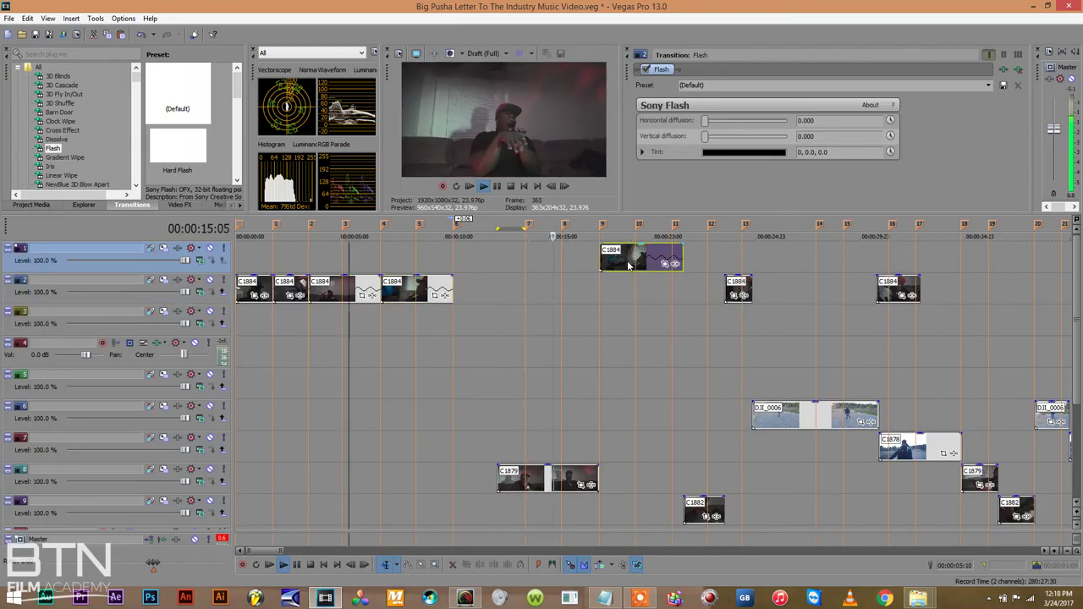
drag(628, 265, 437, 259)
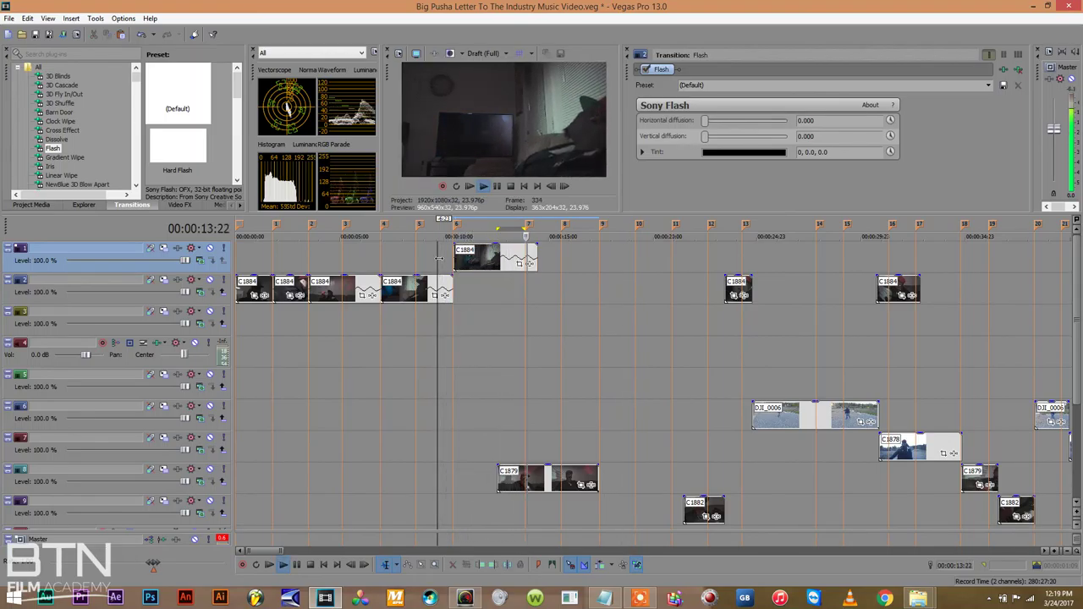
click(428, 258)
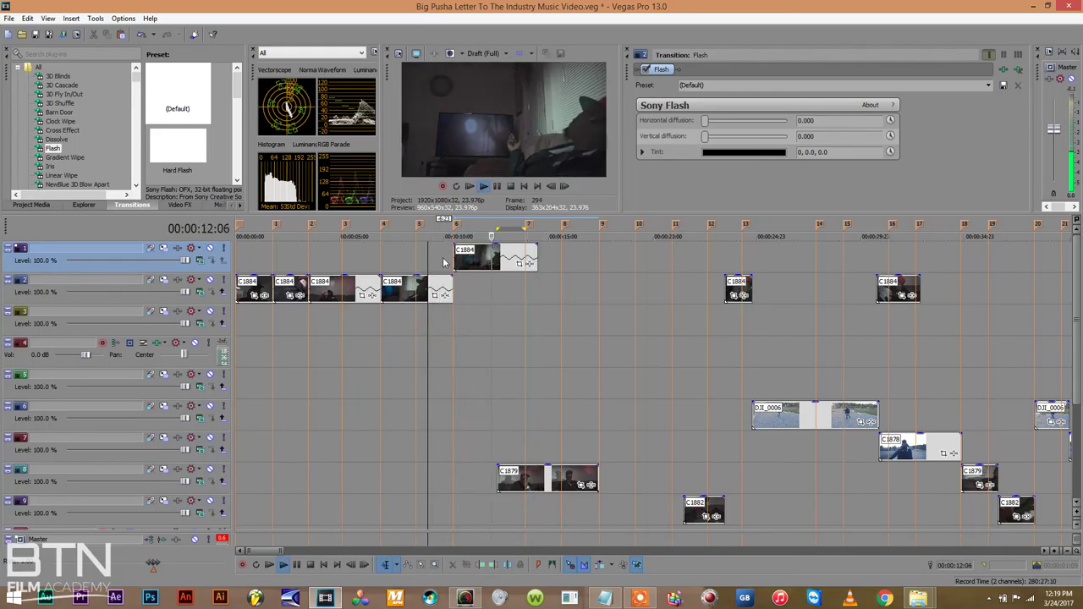
key(space)
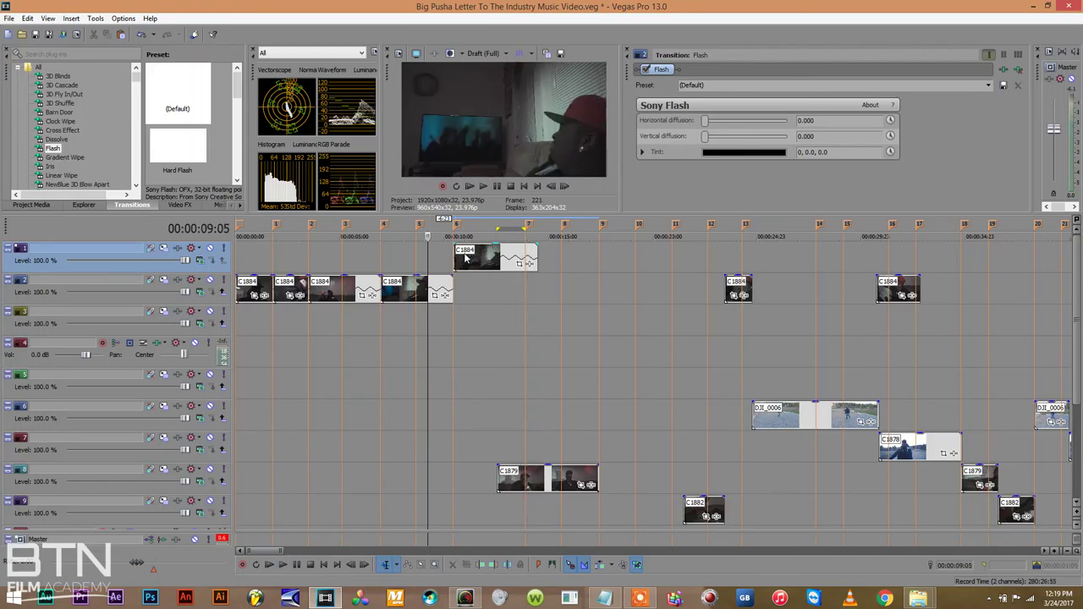
click(470, 258)
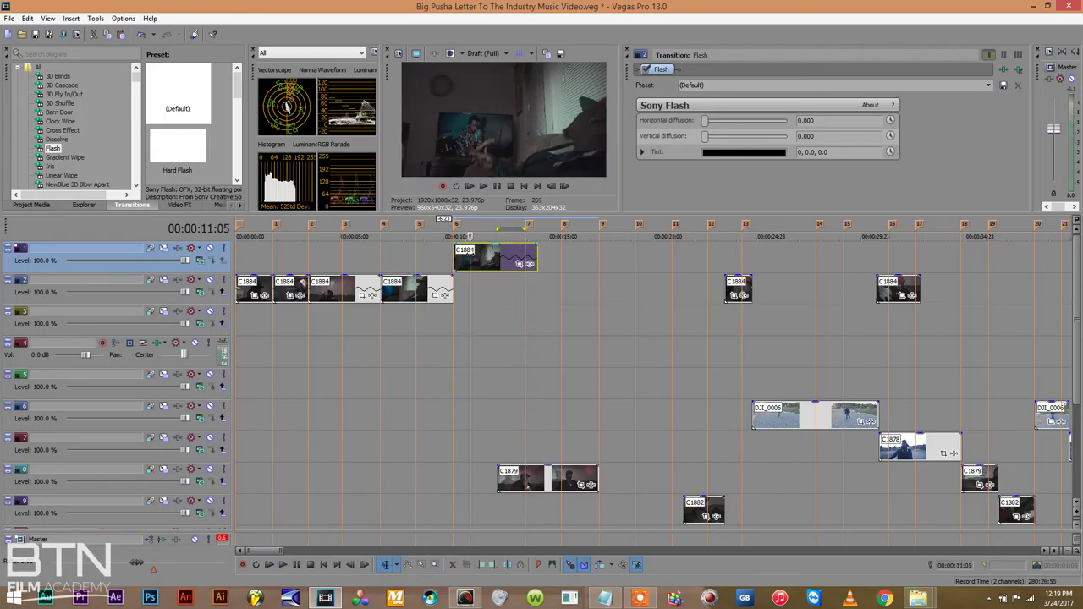
key(Delete)
Preview the short C1884 clip before marker 13 on track 2 and move it to marker 6 on track 1
click(728, 287)
key(space)
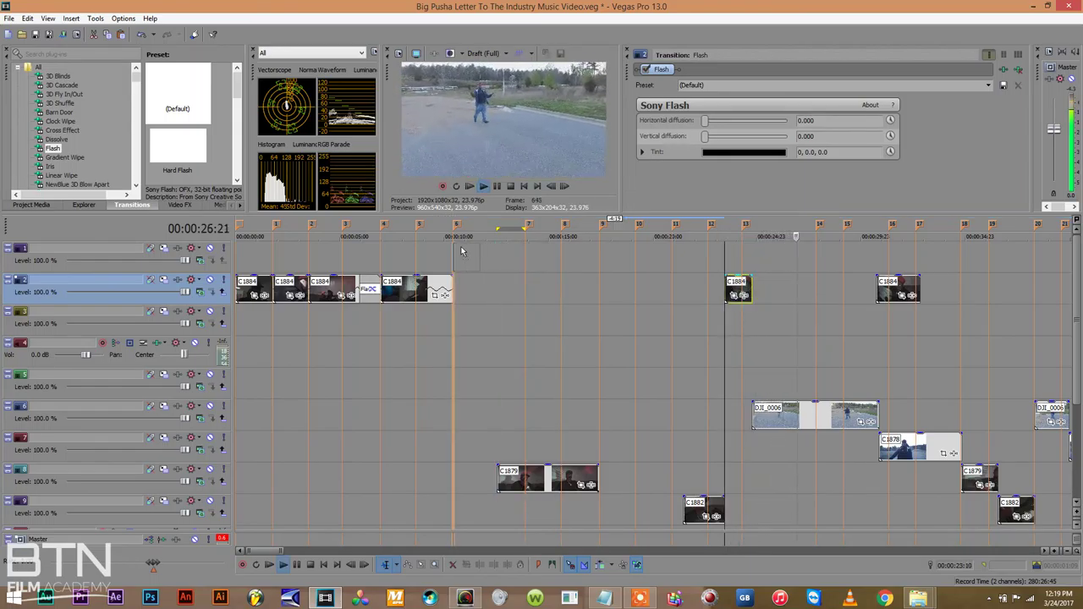
drag(728, 286, 458, 258)
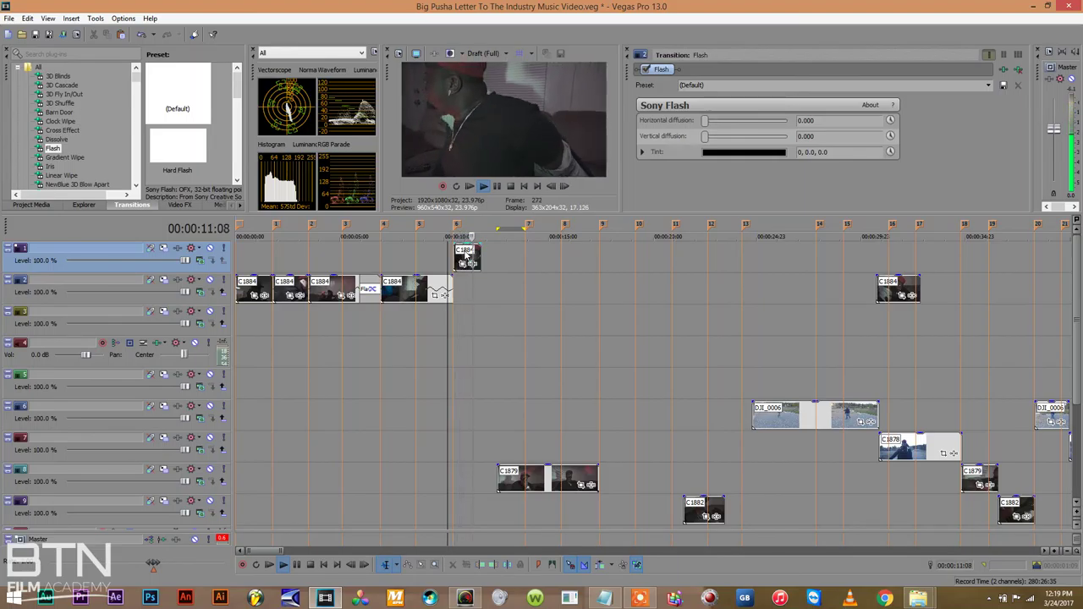
Paste event attributes onto the C1884 clip at marker 6 and check its Event Pan/Crop settings
right_click(457, 258)
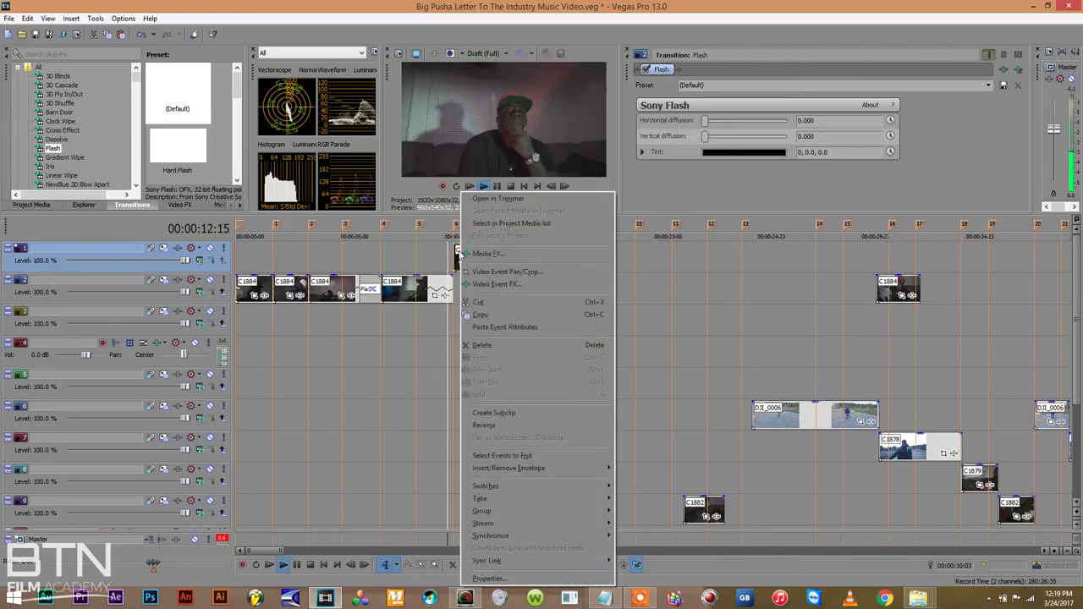
click(504, 326)
click(462, 264)
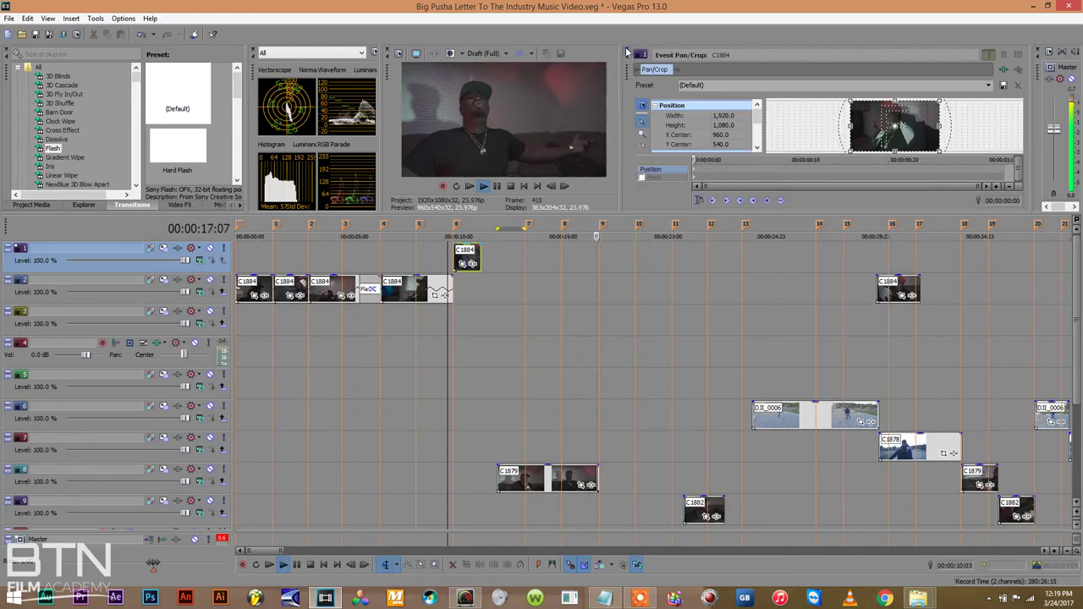
click(628, 49)
Extend the end of the track 1 C1884 clip to marker 7 and replay it from marker 6
click(442, 257)
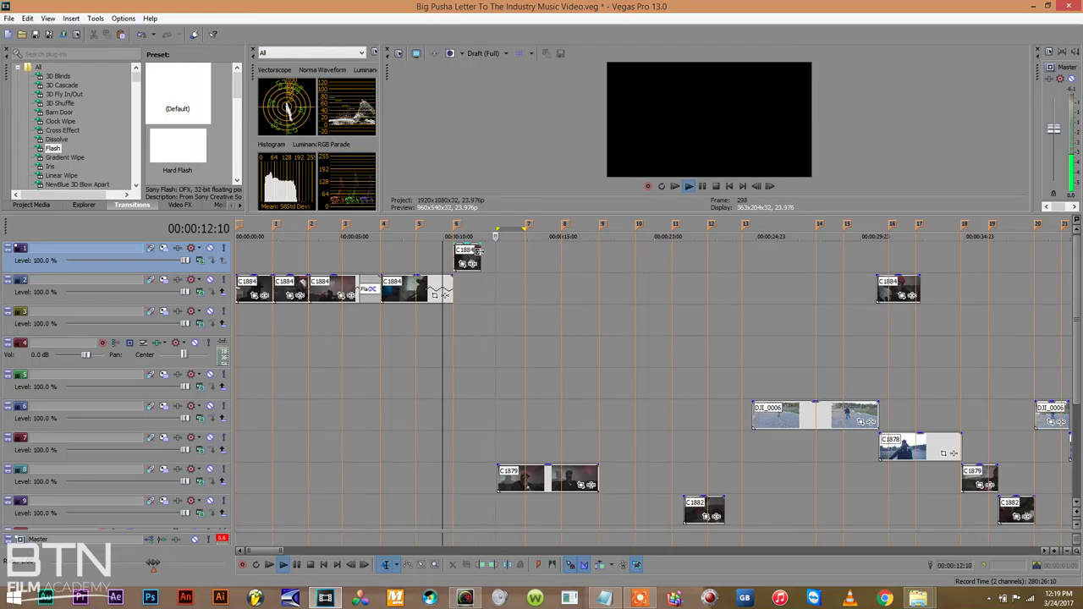
drag(480, 254, 525, 253)
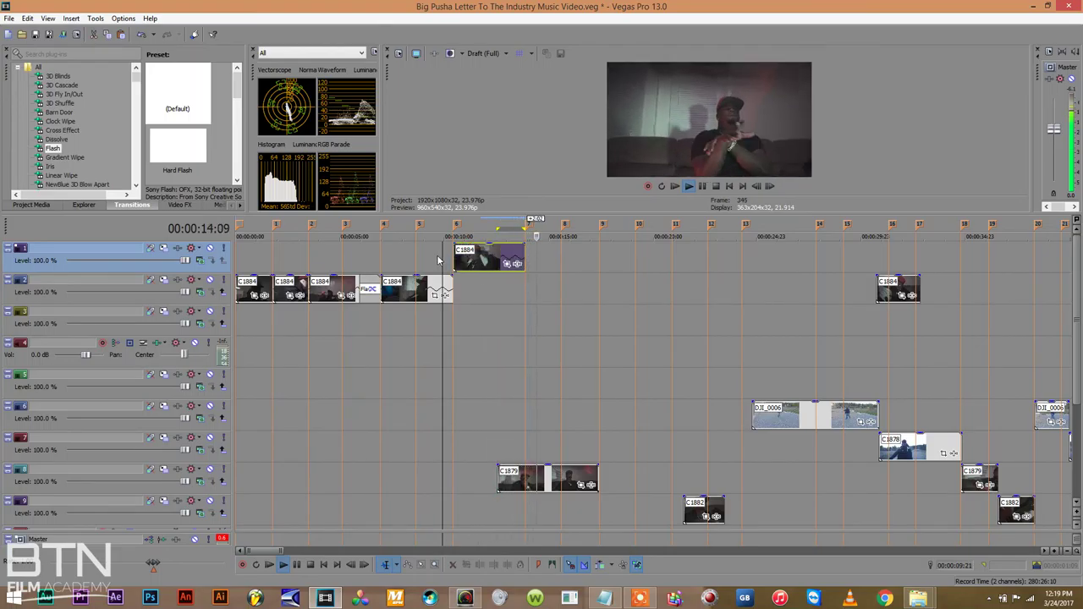
click(451, 259)
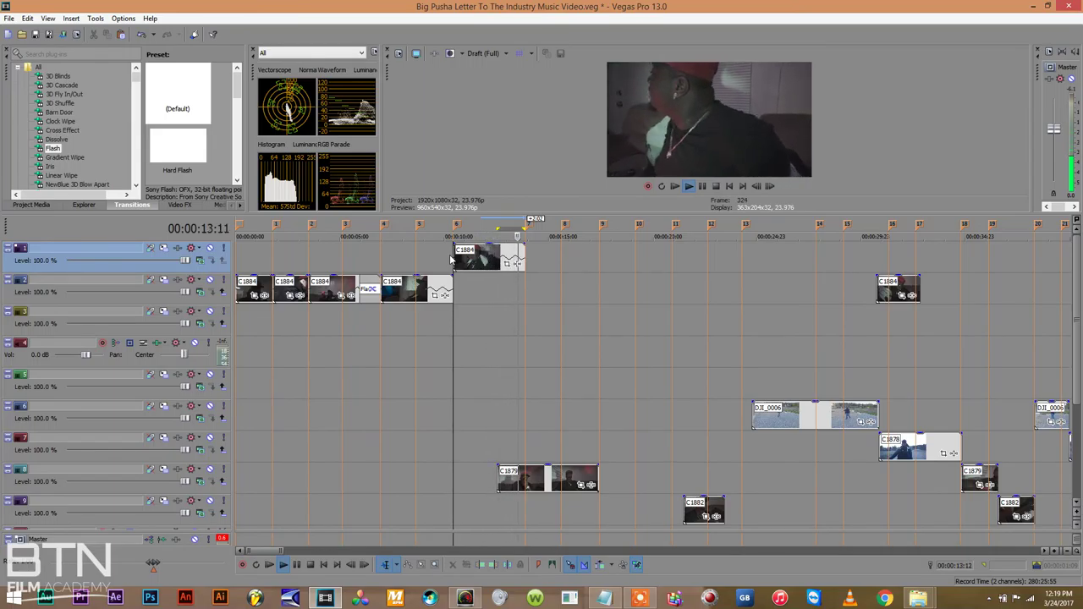
key(space)
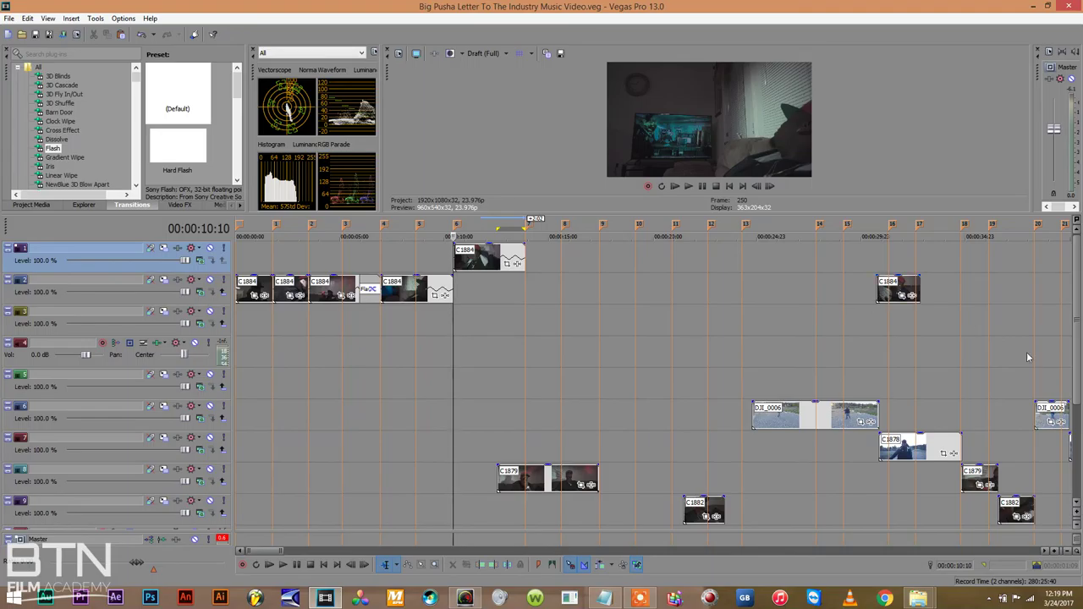
Preview the C1884 clip near marker 16 on track 2 and delete it
click(879, 287)
key(space)
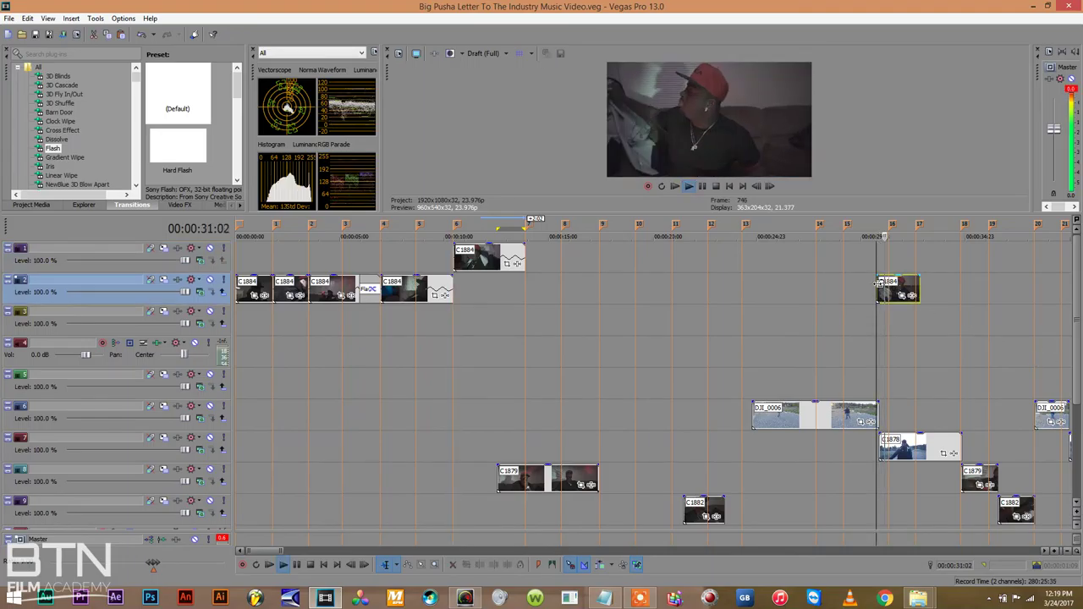
key(space)
key(Delete)
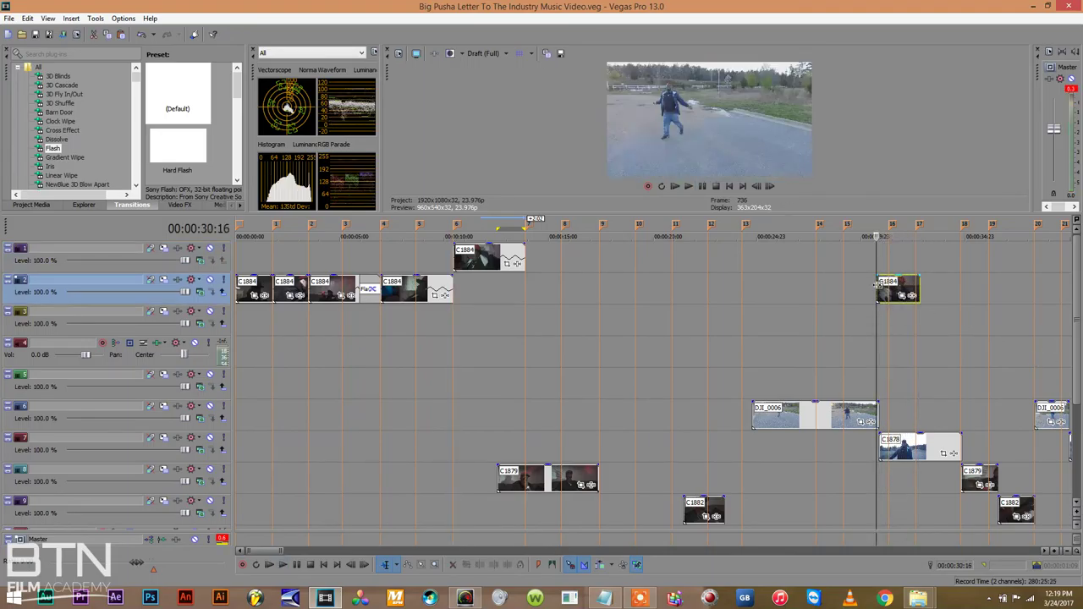
click(887, 295)
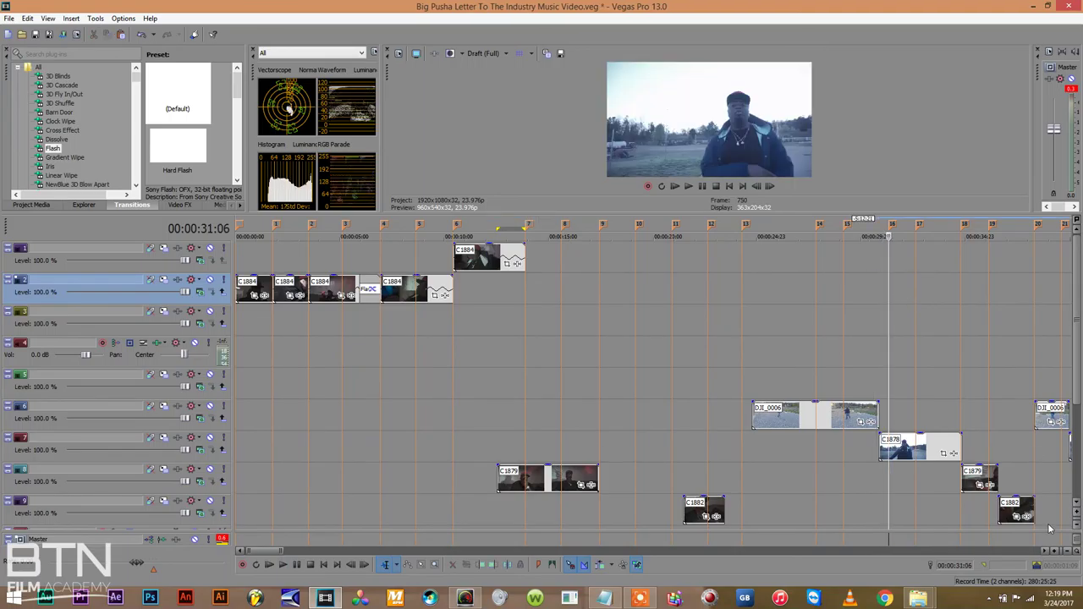
Preview the track 1 footage from 01:11:13 onward and move the last three clips on that track back to near marker 12
scroll(1065, 551, down, 10)
click(795, 280)
key(space)
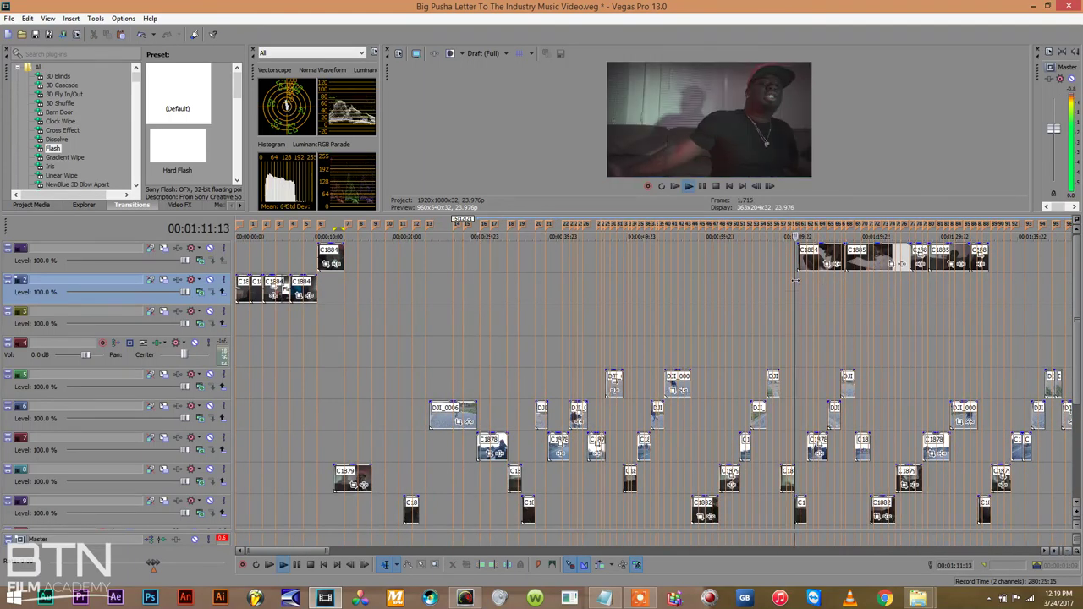
click(856, 260)
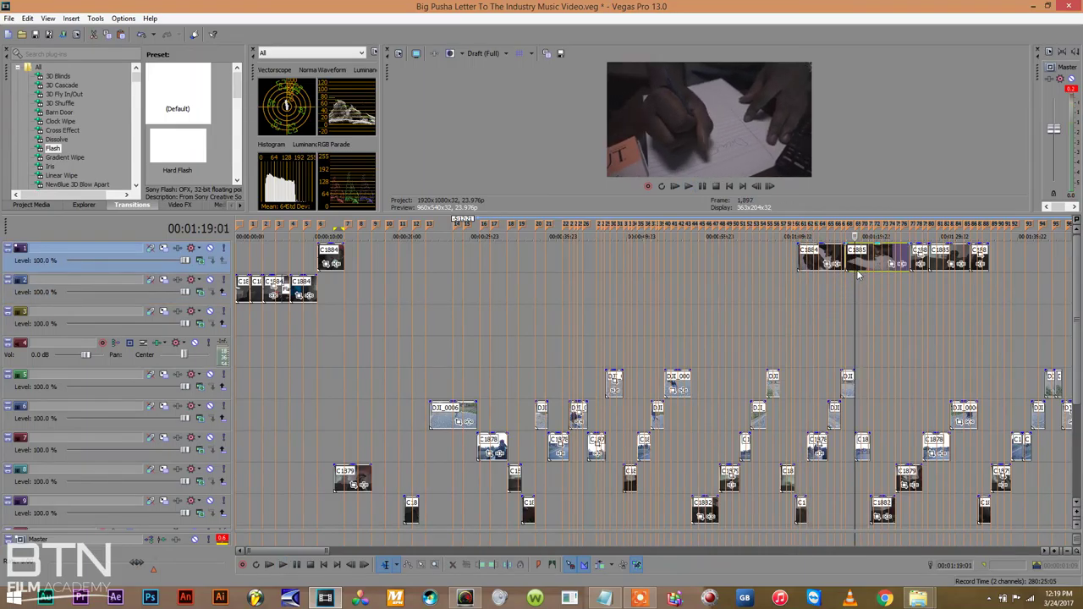
click(920, 280)
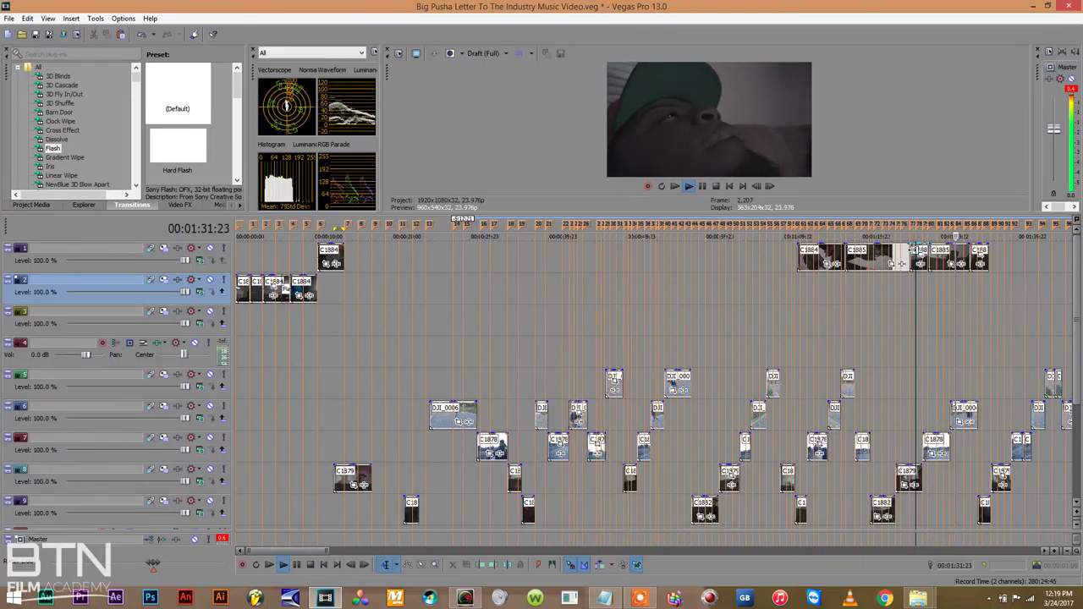
key(space)
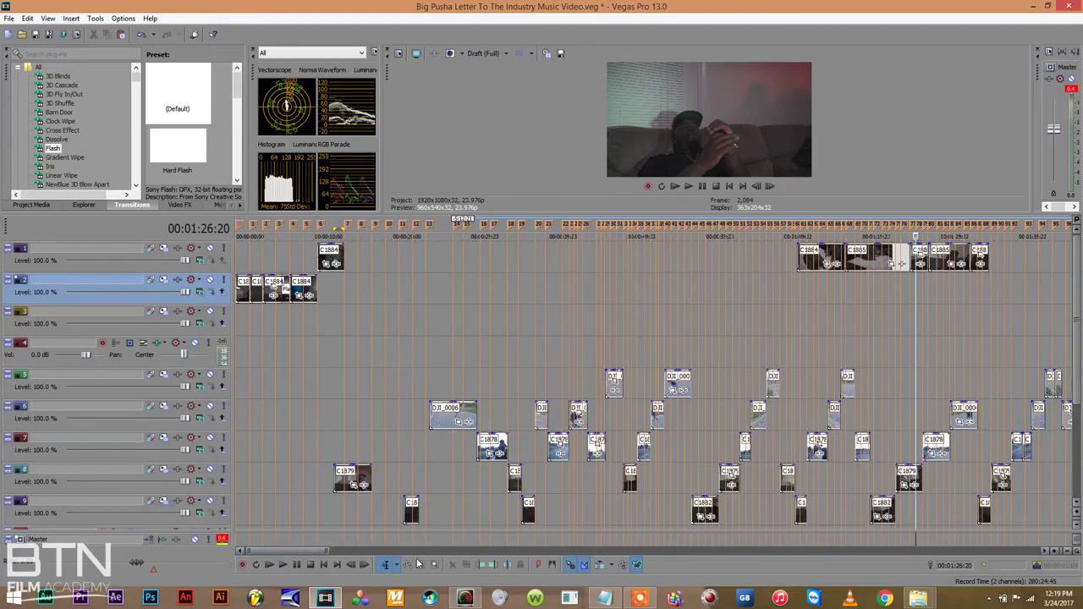
drag(1009, 292, 452, 251)
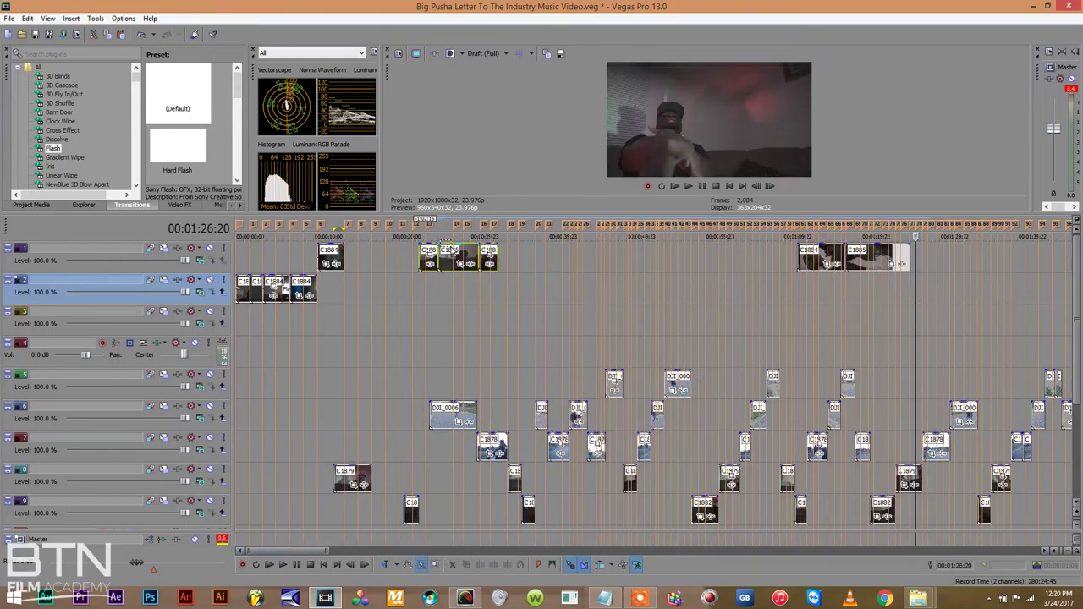
Save the project and replay the cut from about 12 seconds, just before marker 7
key(ctrl+s)
click(335, 312)
key(space)
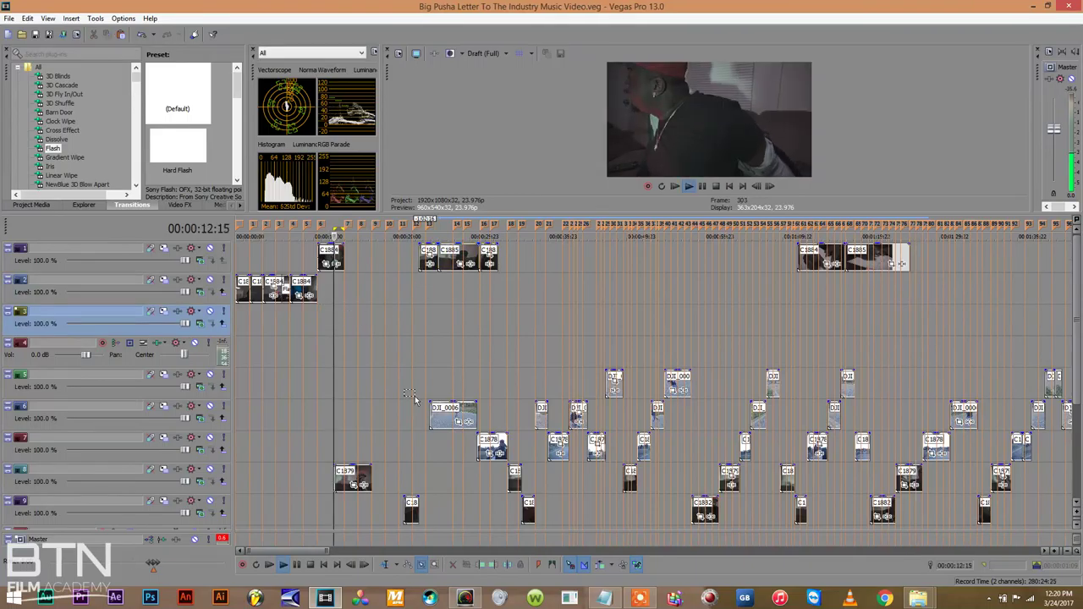
key(space)
Move the three adjoining C1885 clips on track 1 back so they start at marker 9, and play them
click(1055, 553)
click(1056, 553)
click(1056, 553)
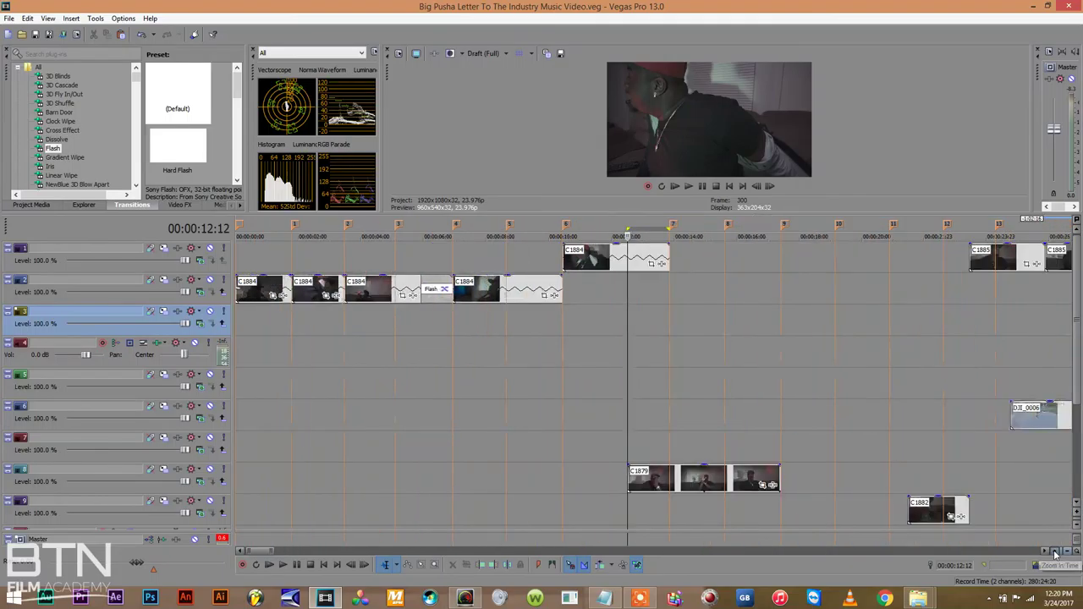
click(1044, 551)
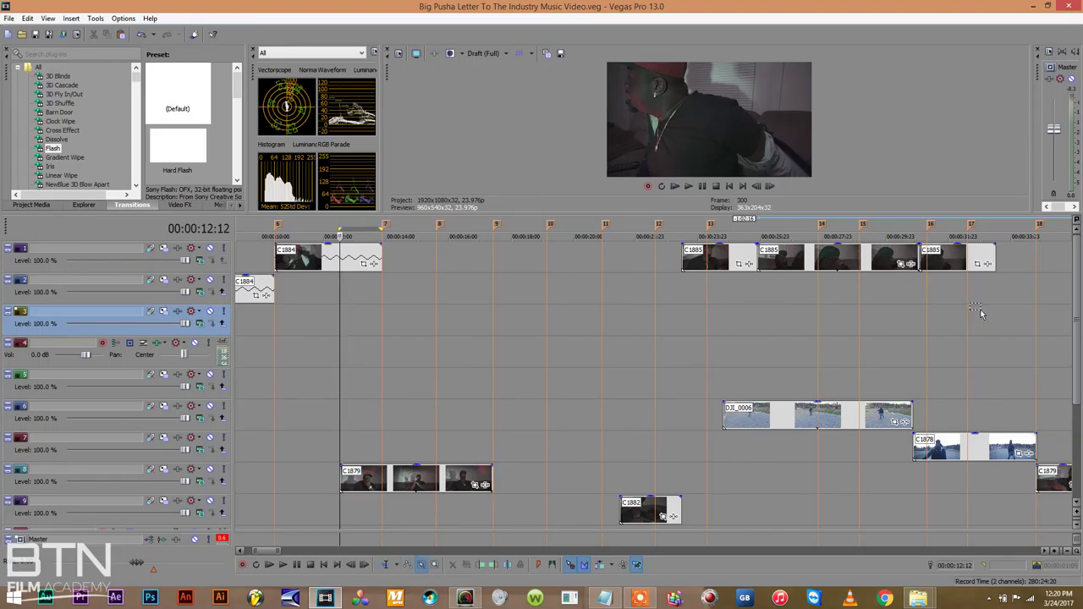
drag(950, 310, 515, 254)
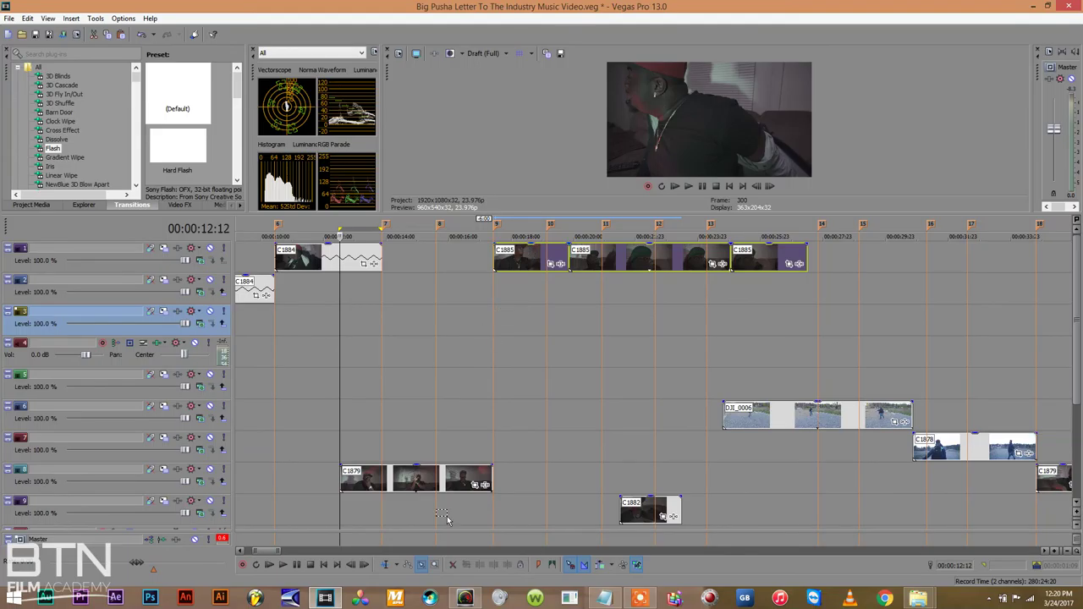
click(480, 280)
key(space)
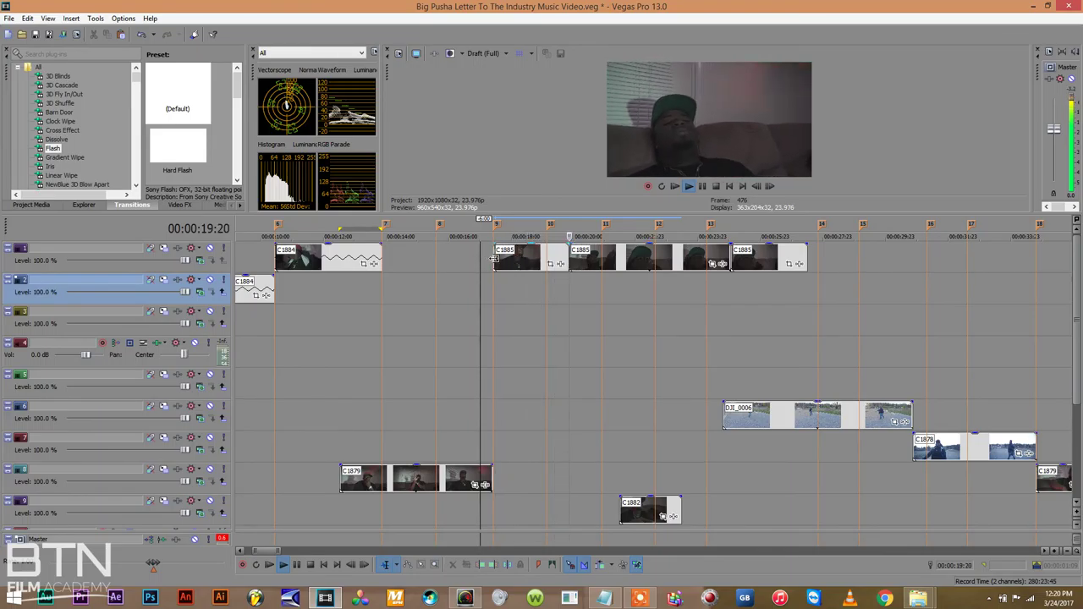
key(space)
Move the first C1885 clip down to track 2 at marker 7 and trim its end to marker 8
click(332, 315)
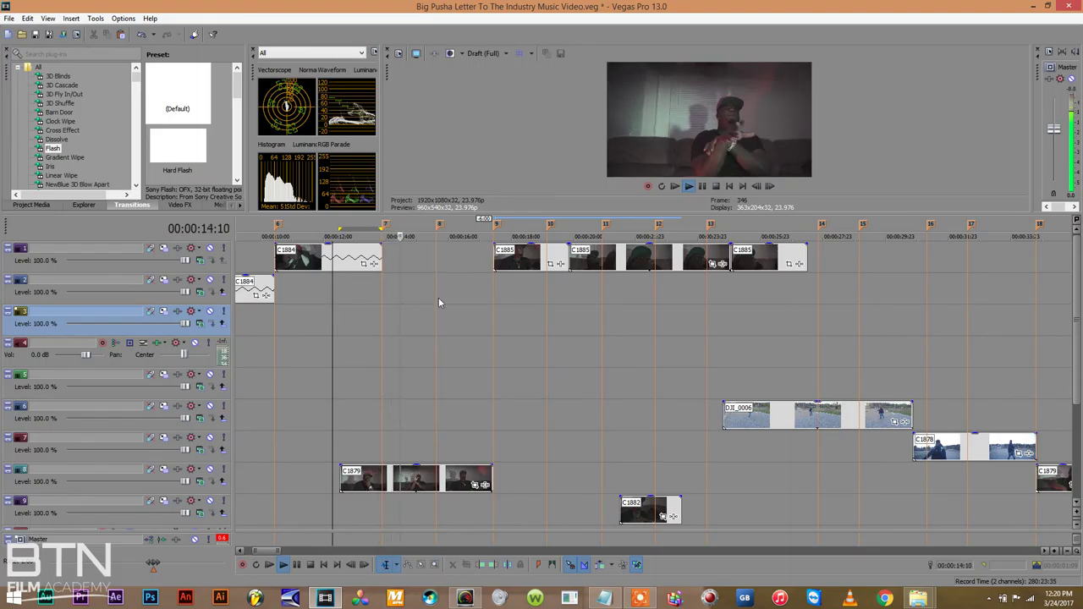
drag(503, 268, 393, 297)
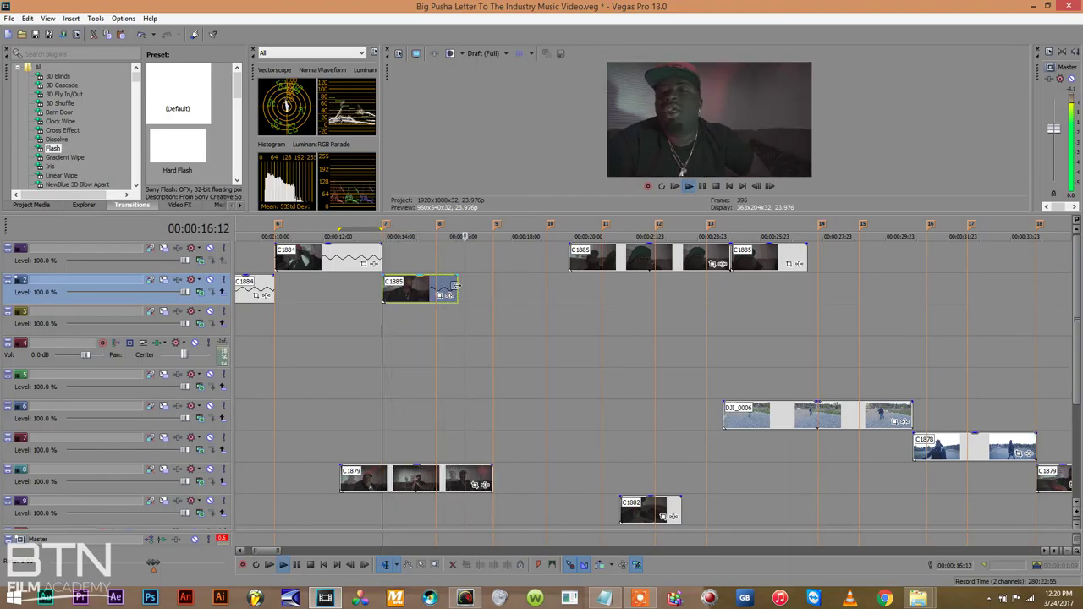
drag(454, 285, 435, 286)
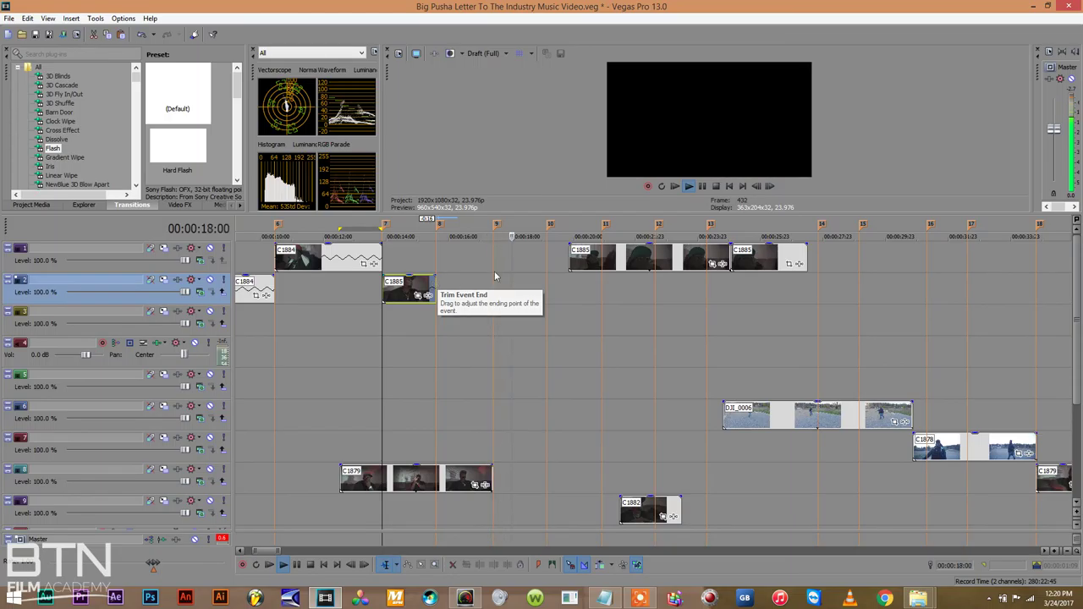
Move the longer C1885 clip on track 1 back to marker 9 and paste the event attributes onto it
drag(574, 261, 505, 264)
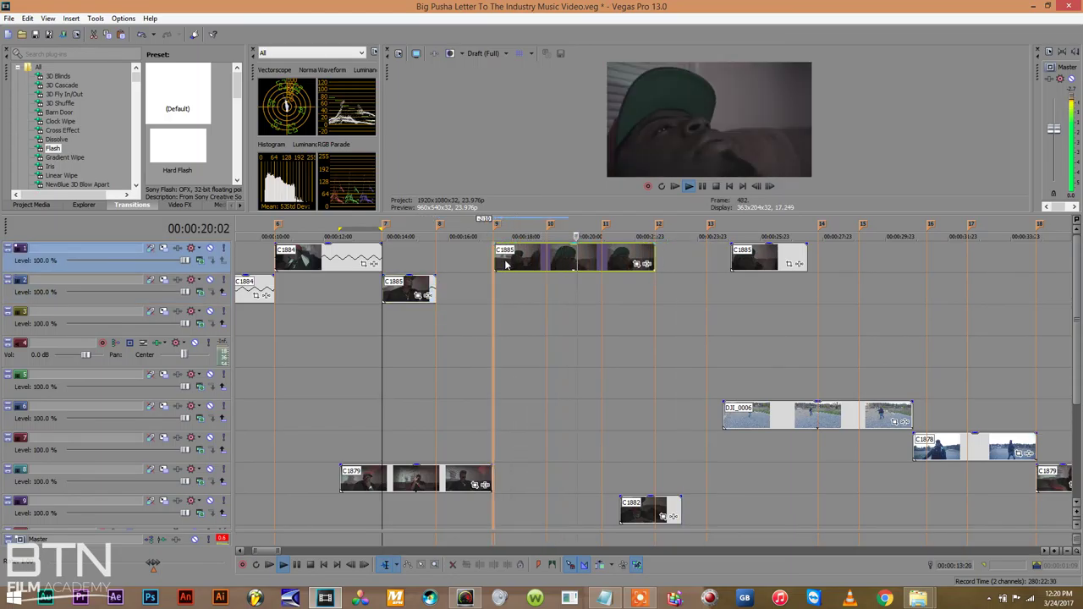
click(494, 262)
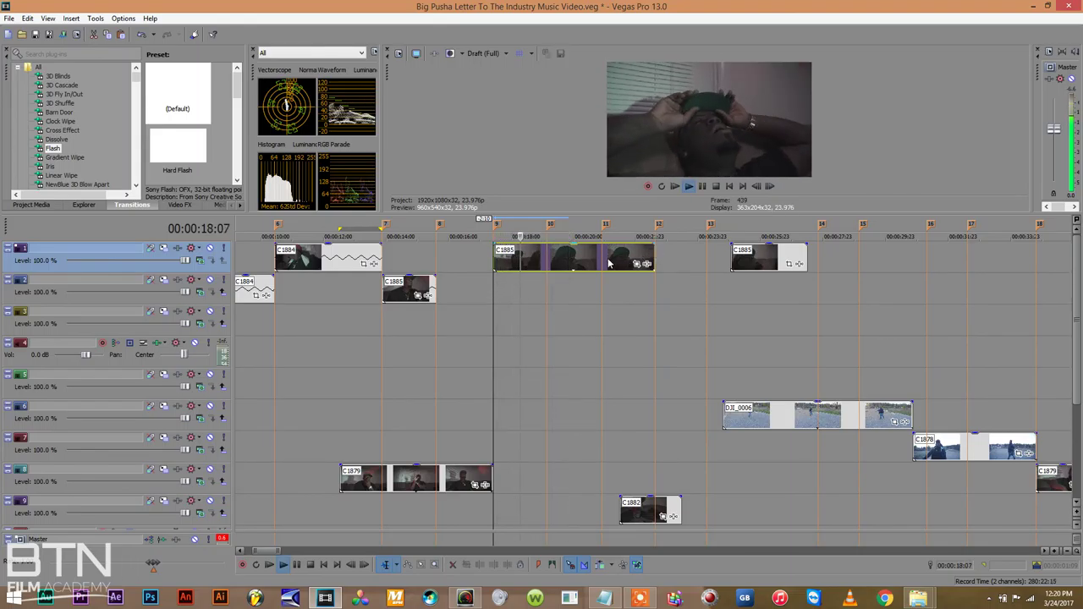
right_click(555, 264)
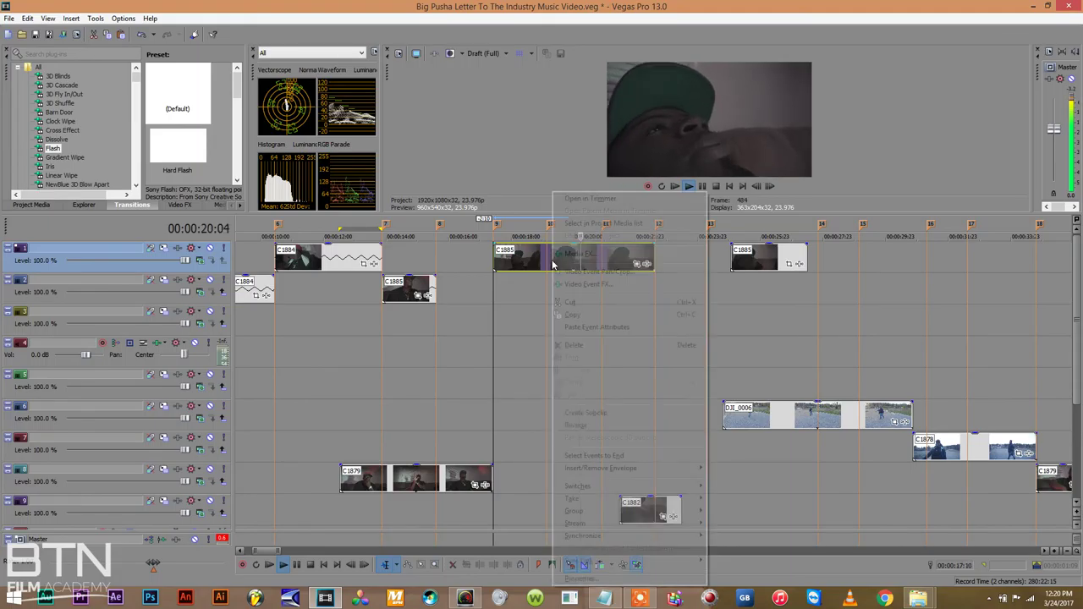
click(687, 345)
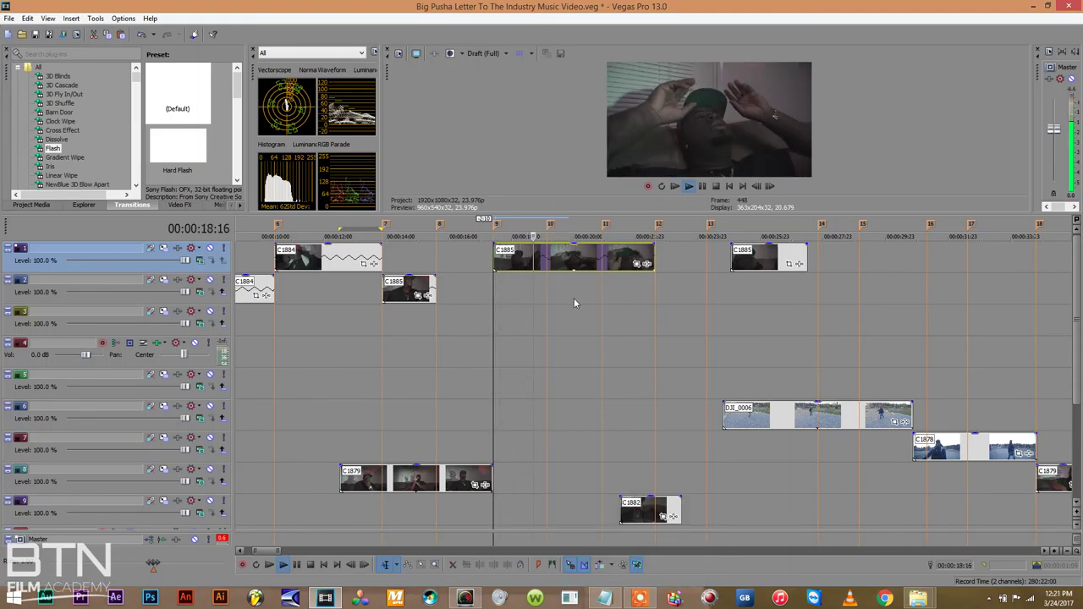
Trim the end of the C1885 clip at marker 9 to marker 11 and replay from just before marker 9
drag(654, 263, 601, 264)
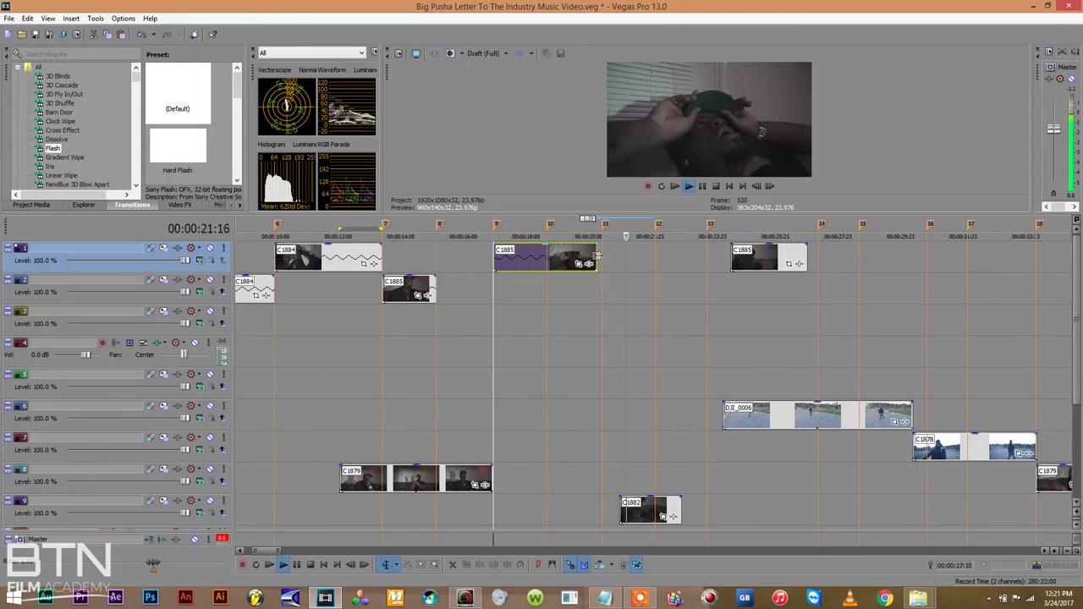
click(471, 314)
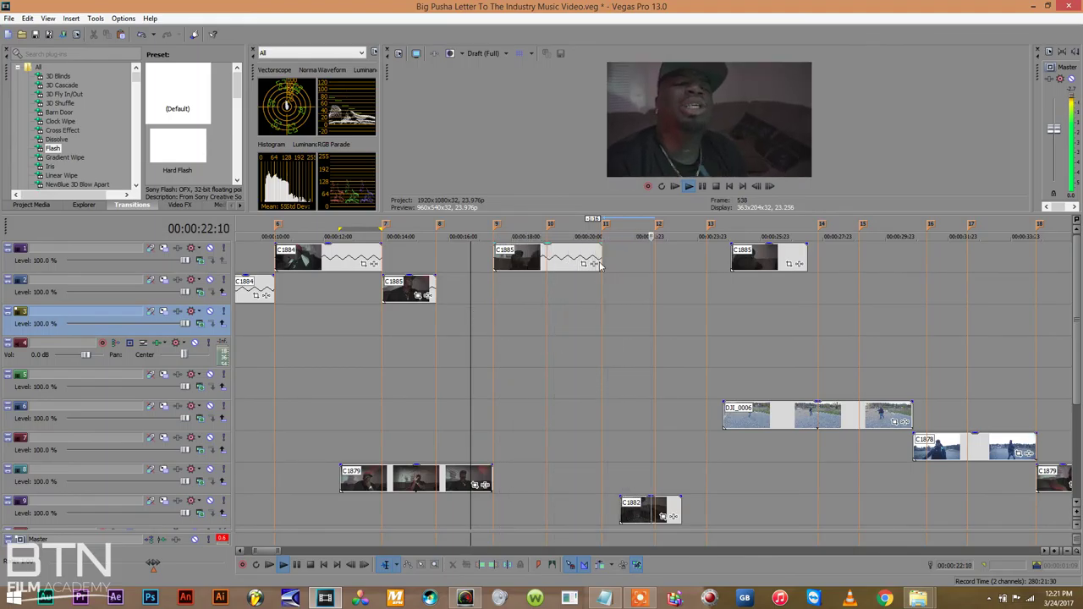
Shift the last C1885 clip on track 1 about one second later, between markers 13 and 14, and preview it
drag(746, 264, 776, 264)
key(space)
click(726, 266)
key(space)
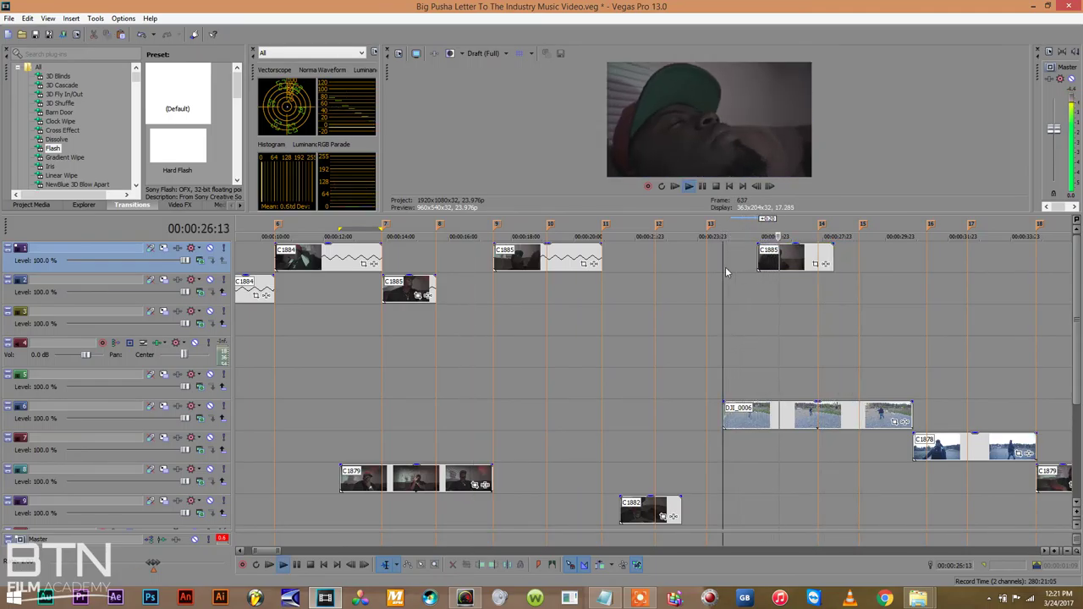
key(space)
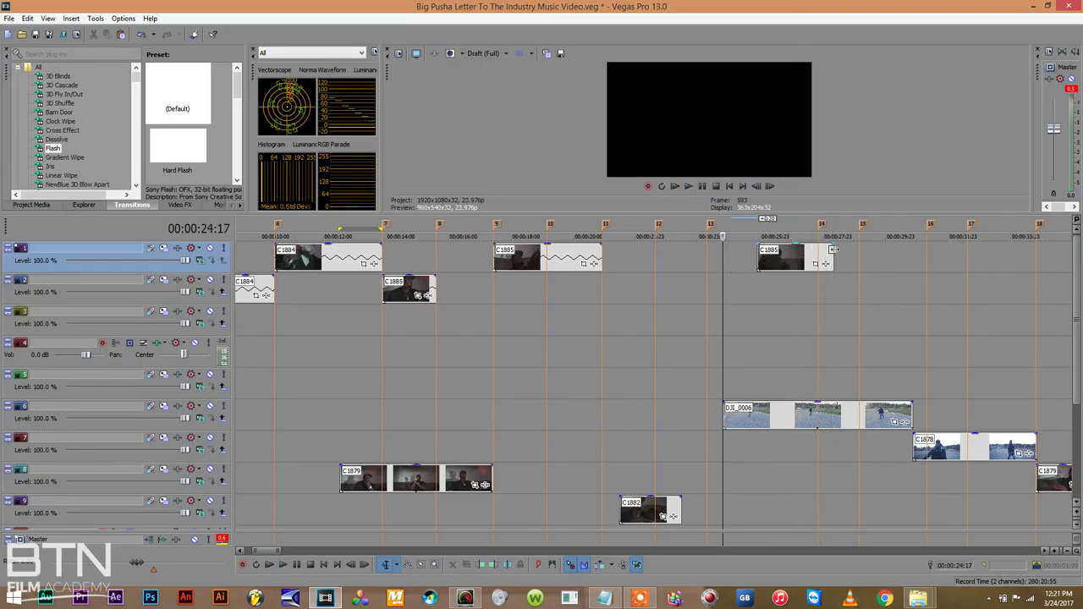
click(762, 257)
key(space)
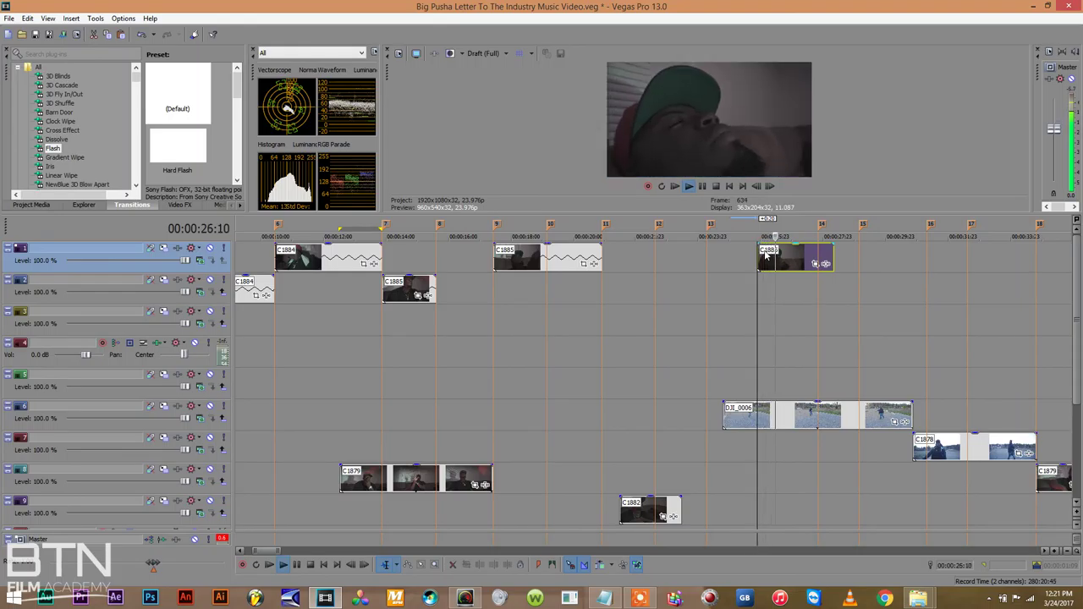
key(space)
Paste the event attributes onto the C1885 clip near marker 14 and replay it
right_click(776, 259)
click(724, 257)
key(space)
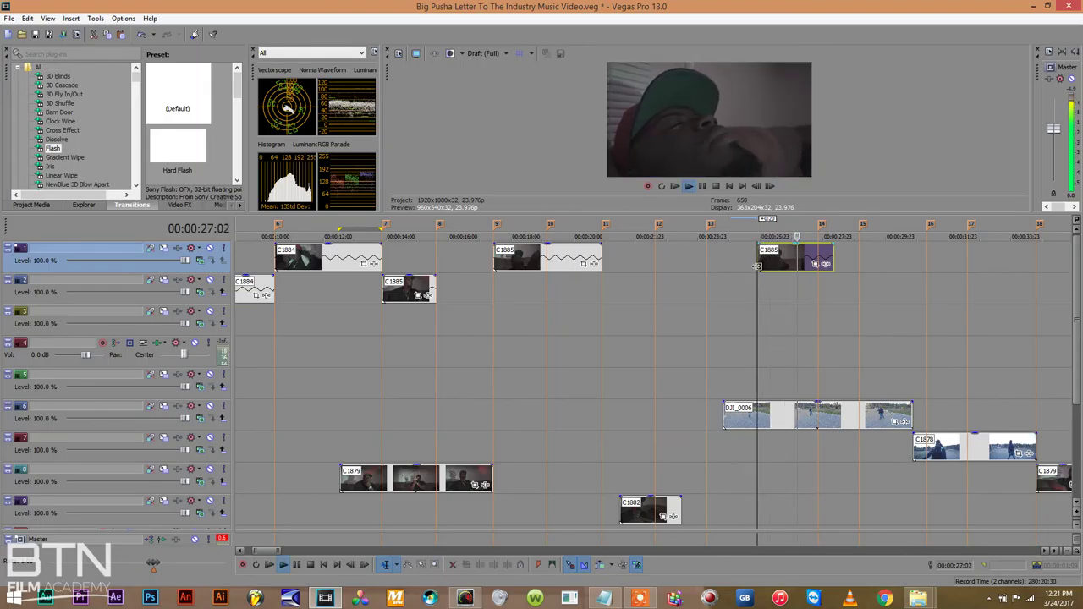
Extend the start of the C1885 clip near marker 14 and shift the clip so it ends at marker 15
drag(757, 265, 782, 269)
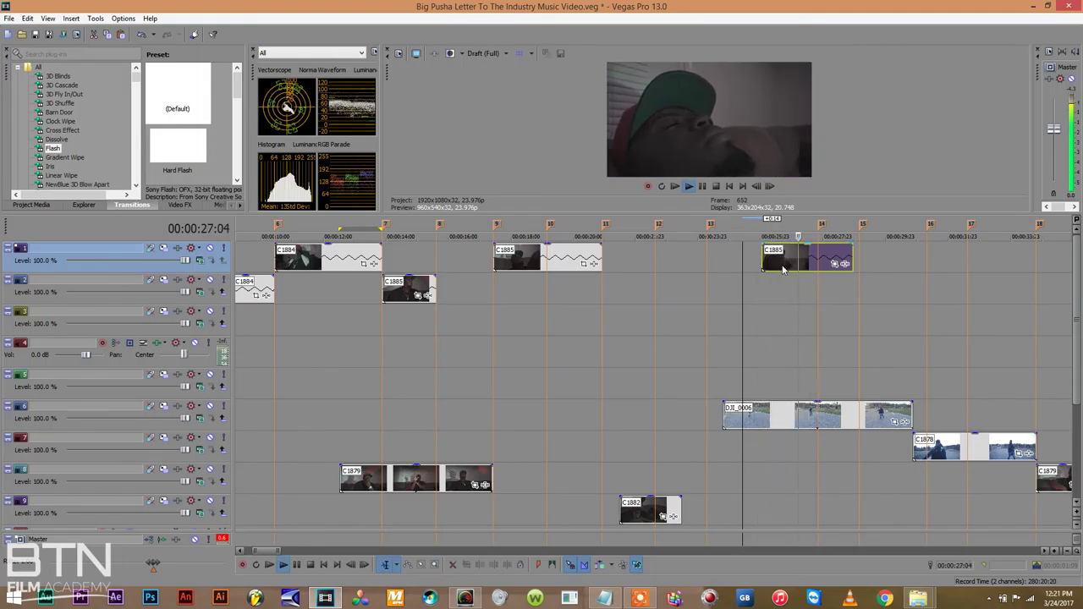
drag(783, 269, 789, 269)
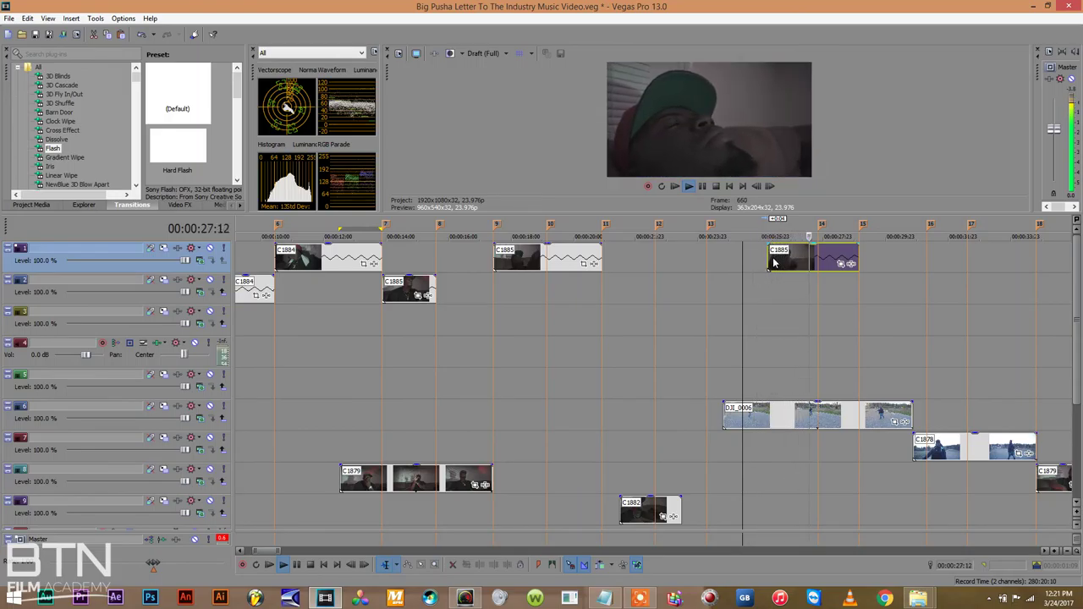
drag(770, 261, 754, 261)
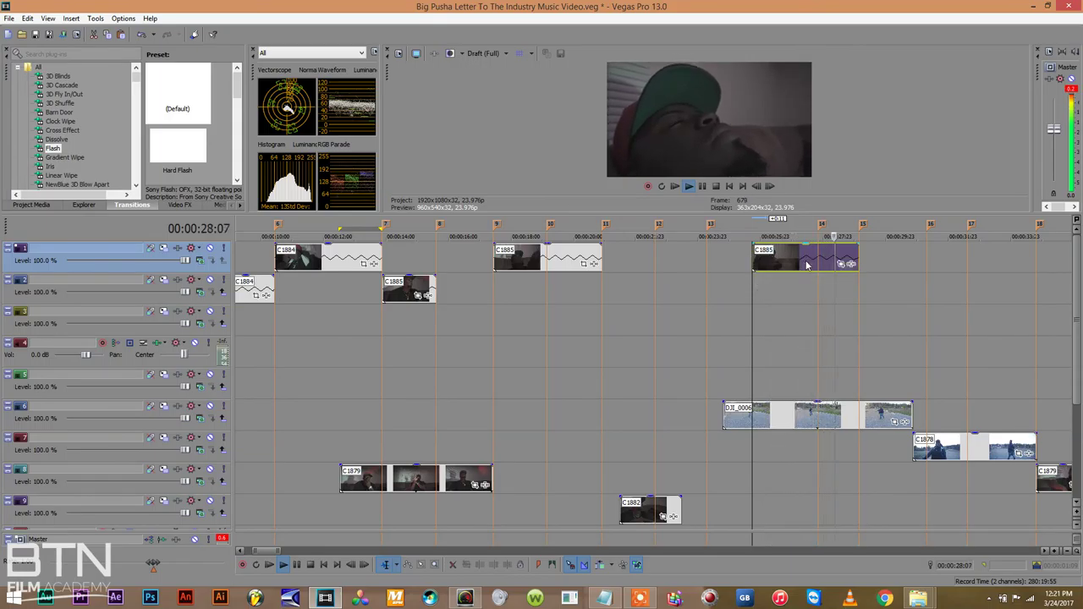
key(space)
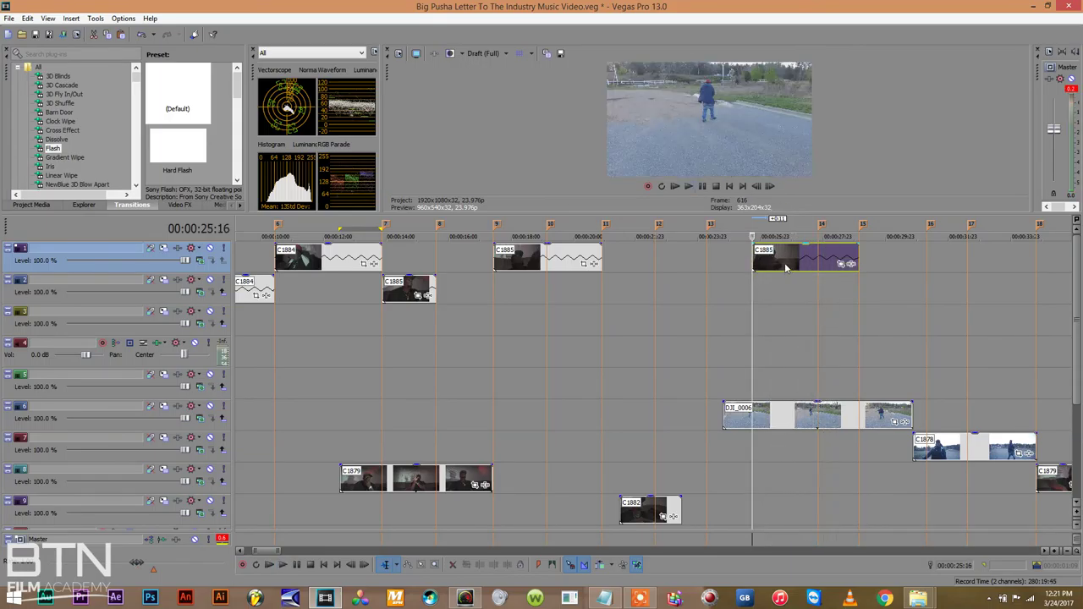
Move the extended C1885 clip slightly later so its end passes marker 15, and preview it
drag(785, 267, 807, 268)
key(space)
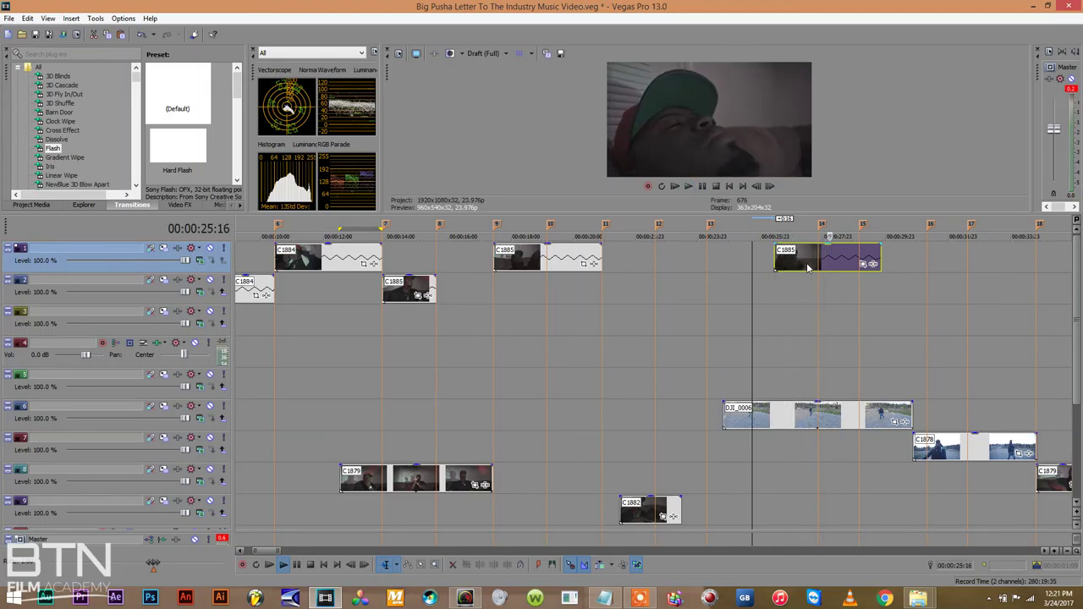
key(space)
Shorten the end of the C1885 clip to before marker 15, give it a Flash fade-out of about 1:12, and replay it
mouse_move(879, 259)
mouse_down()
mouse_move(800, 251)
mouse_move(840, 261)
mouse_up()
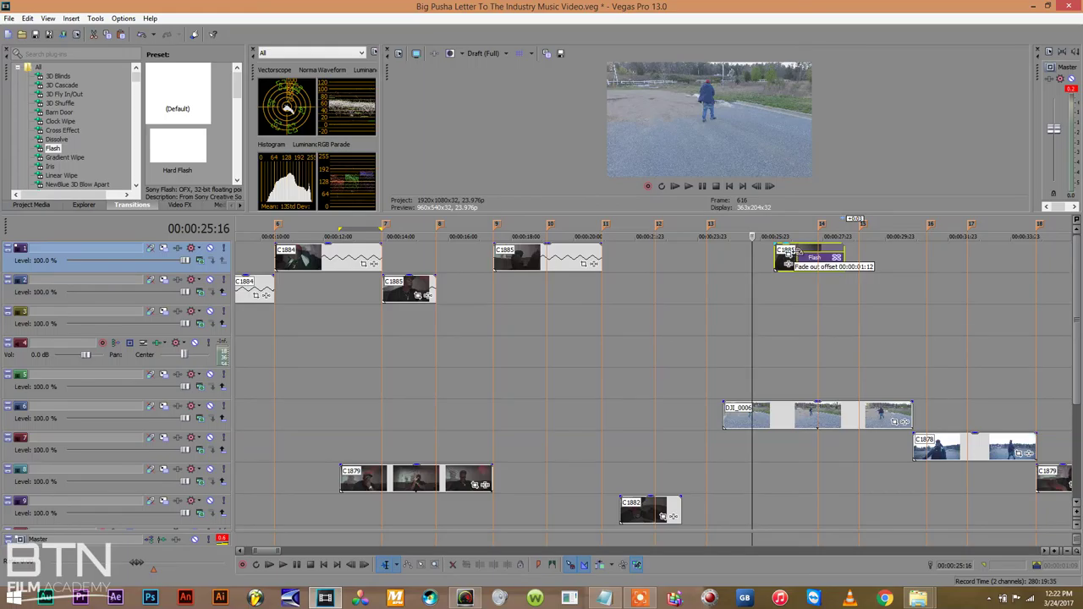
click(762, 289)
key(space)
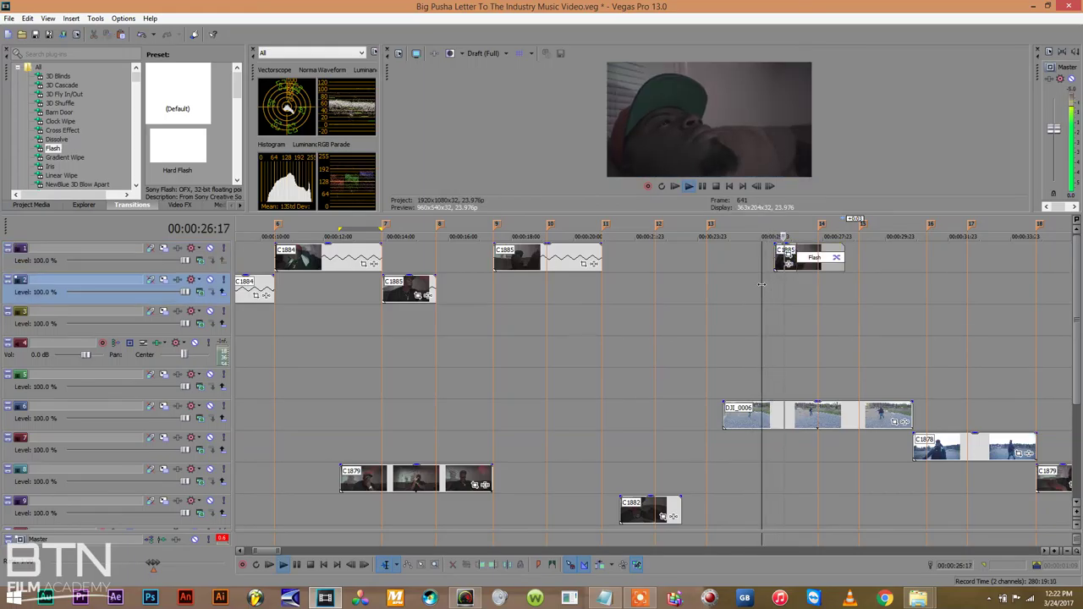
key(space)
Replay from marker 10 and extend the end of the C1885 clip at marker 9 to the start of the C1882 clip
click(562, 325)
key(space)
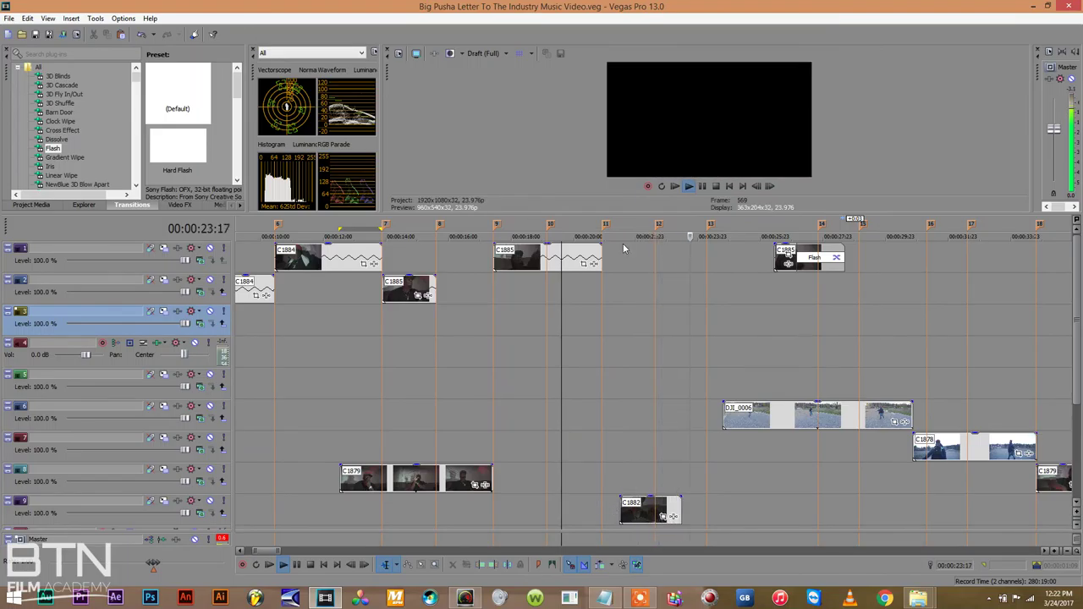
key(space)
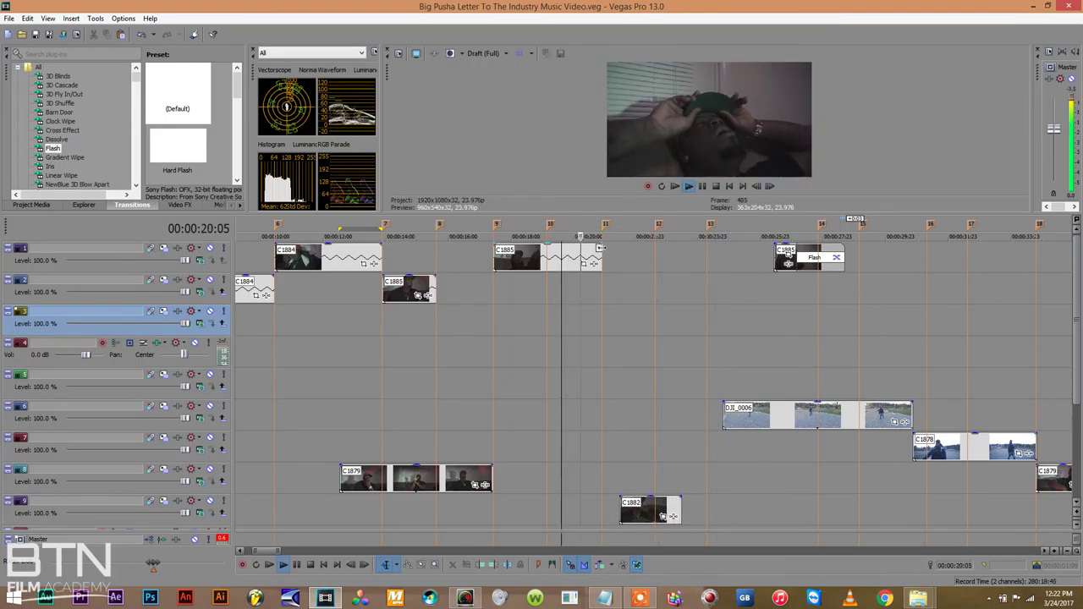
drag(601, 248, 618, 253)
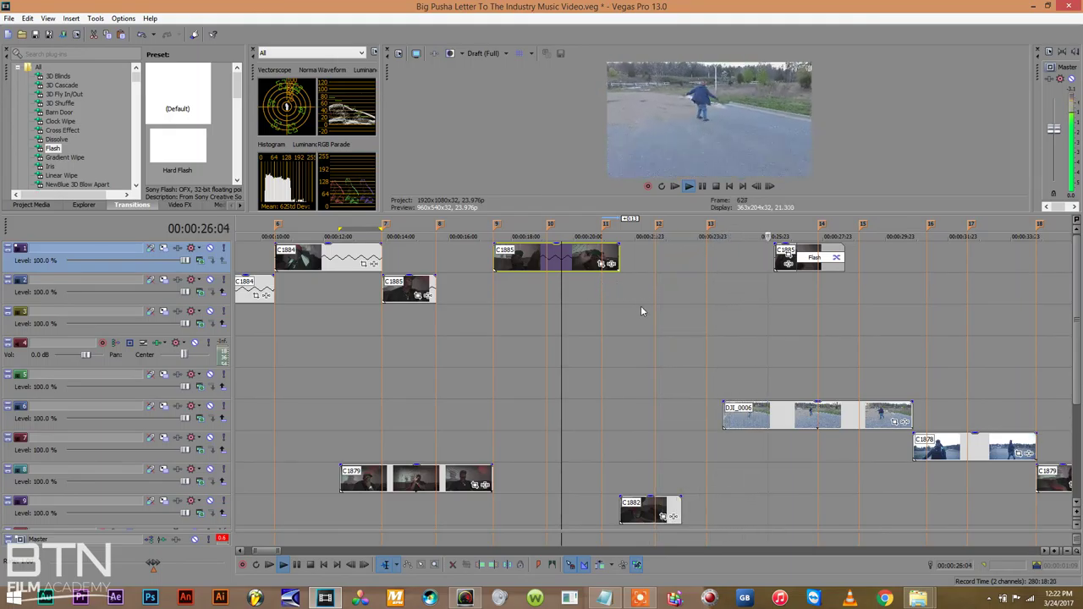
Extend the start of the track 6 DJI_0006 clip back to the end of the C1882 clip and replay it
drag(720, 418, 682, 418)
click(682, 417)
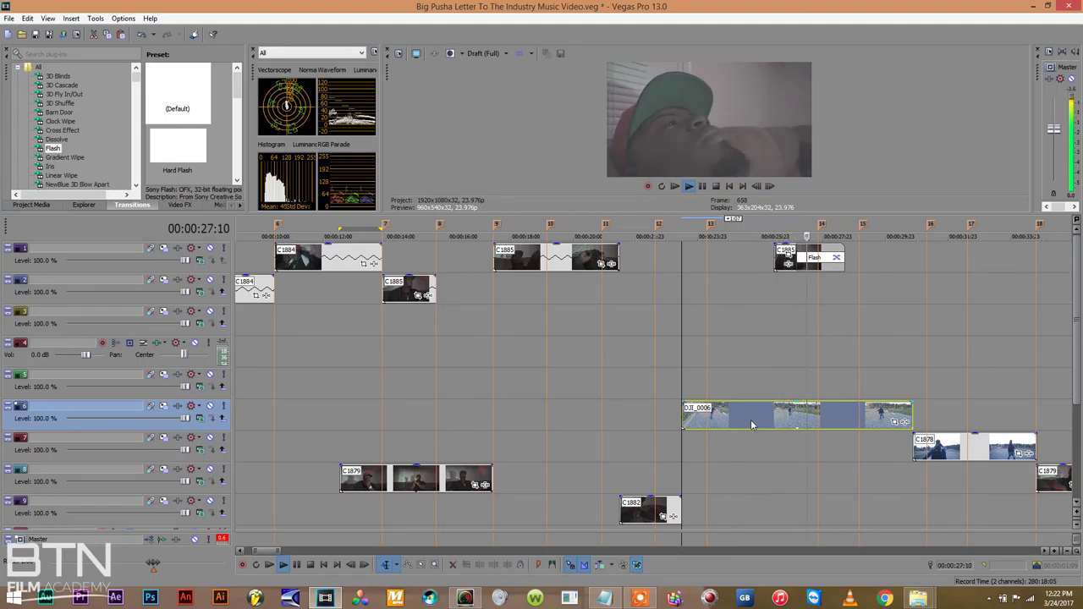
key(space)
key(space)
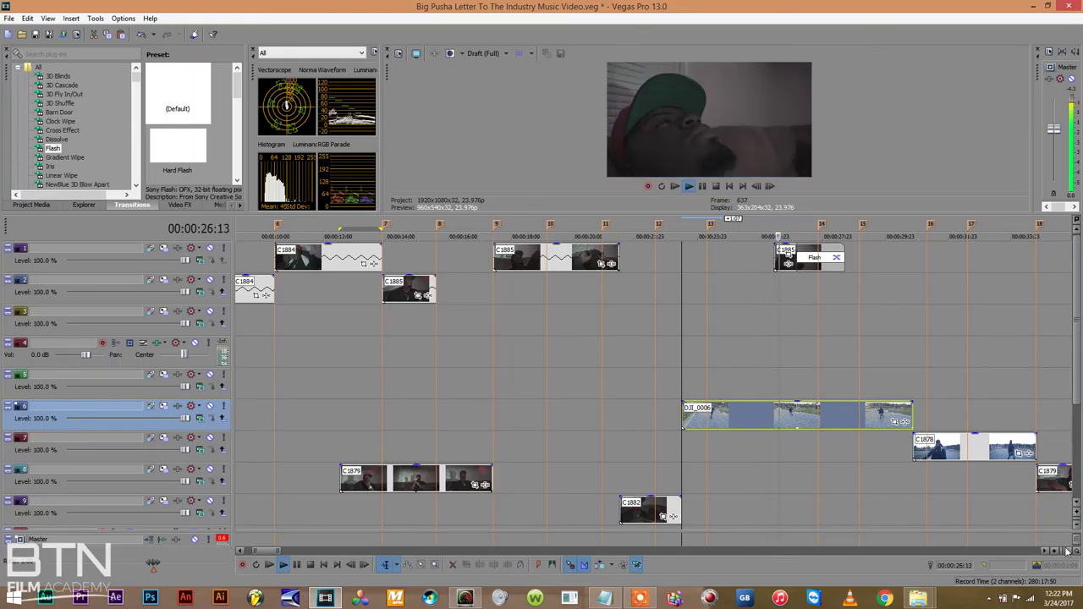
key(space)
Preview the track 5 drone clip near marker 28, extend its start back to the C1882 clip's start after marker 11, and play it
scroll(745, 408, down, 5)
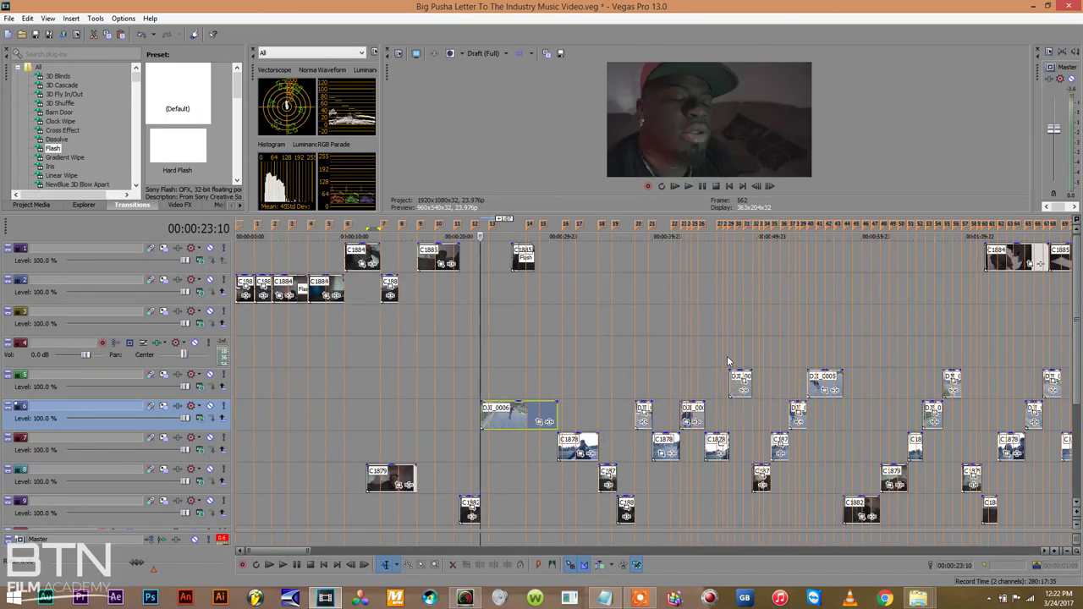
click(726, 353)
key(space)
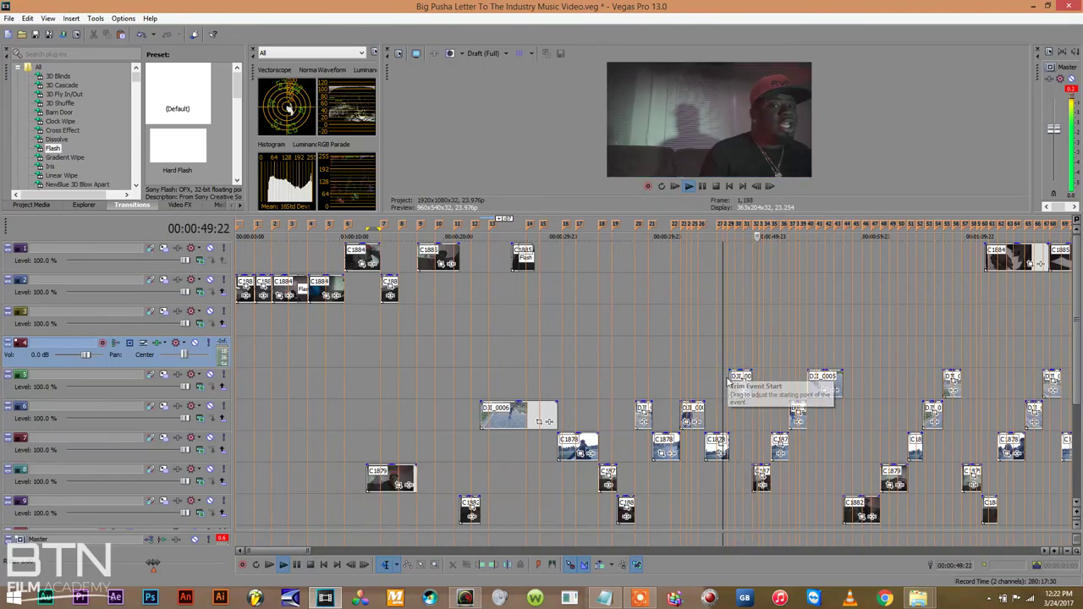
drag(728, 383, 460, 368)
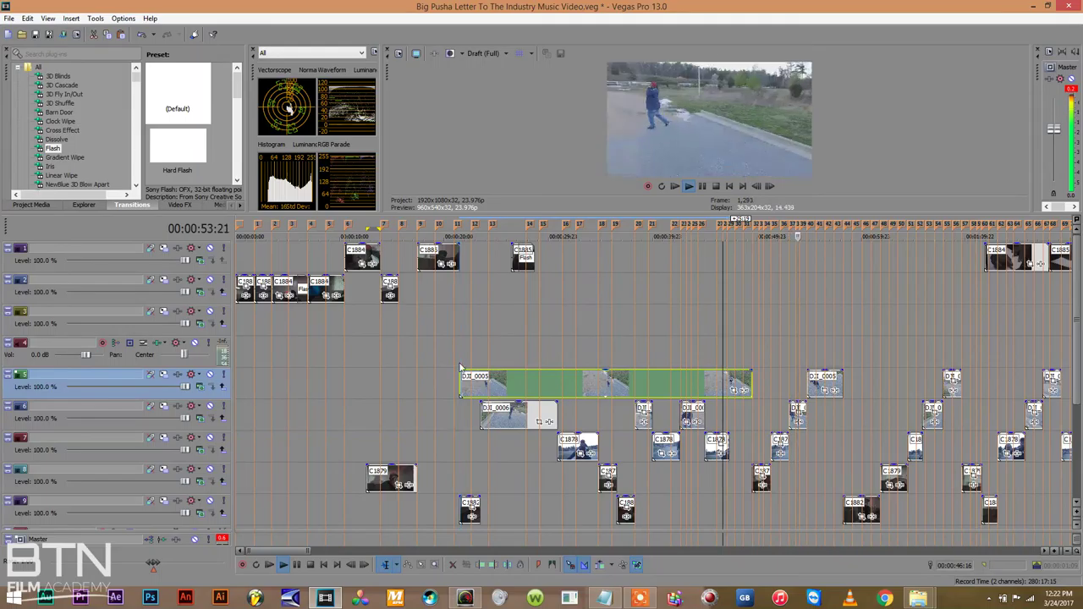
click(460, 372)
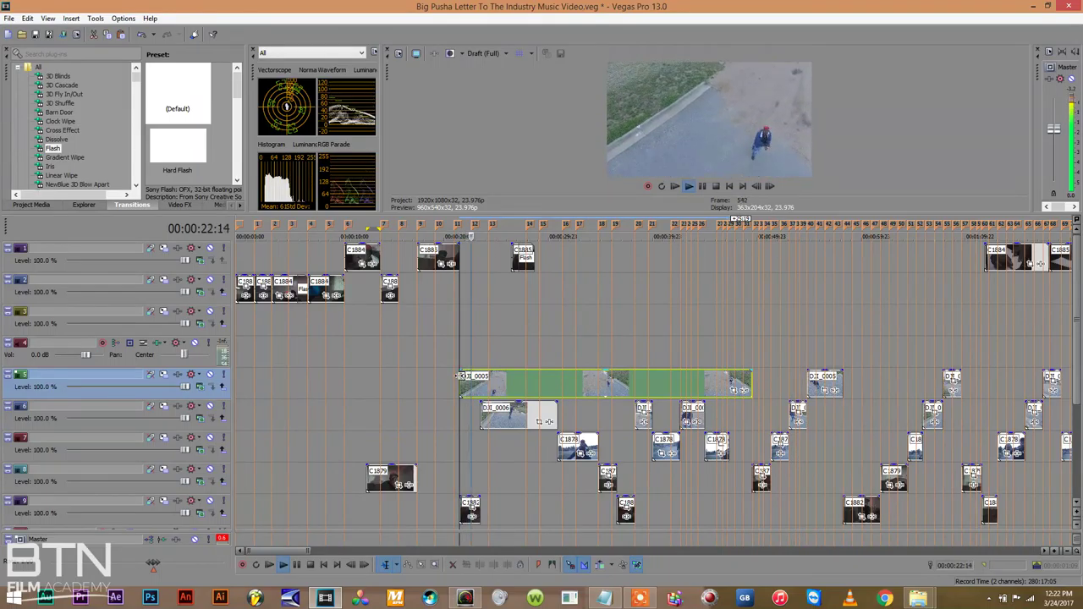
Split the extended DJI_0005 clip at 00:00:26:09 and trim the second part's start forward to near marker 28
click(510, 382)
key(s)
drag(511, 382, 729, 390)
key(space)
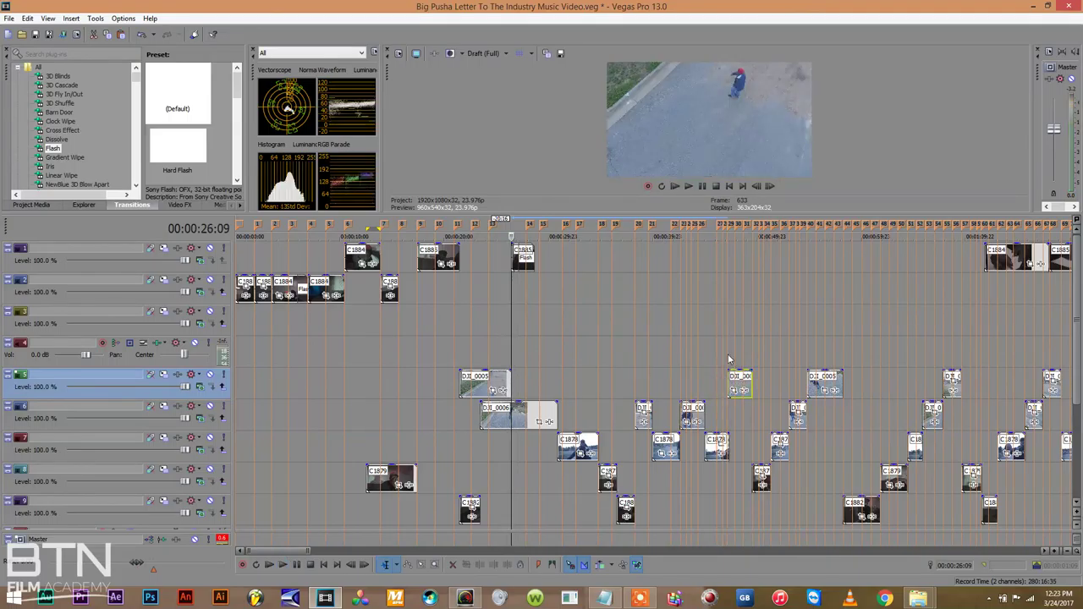
Place the playhead at the start of the track 5 DJI_0005 clip at 00:00:21:10 and save the project
click(484, 359)
click(461, 362)
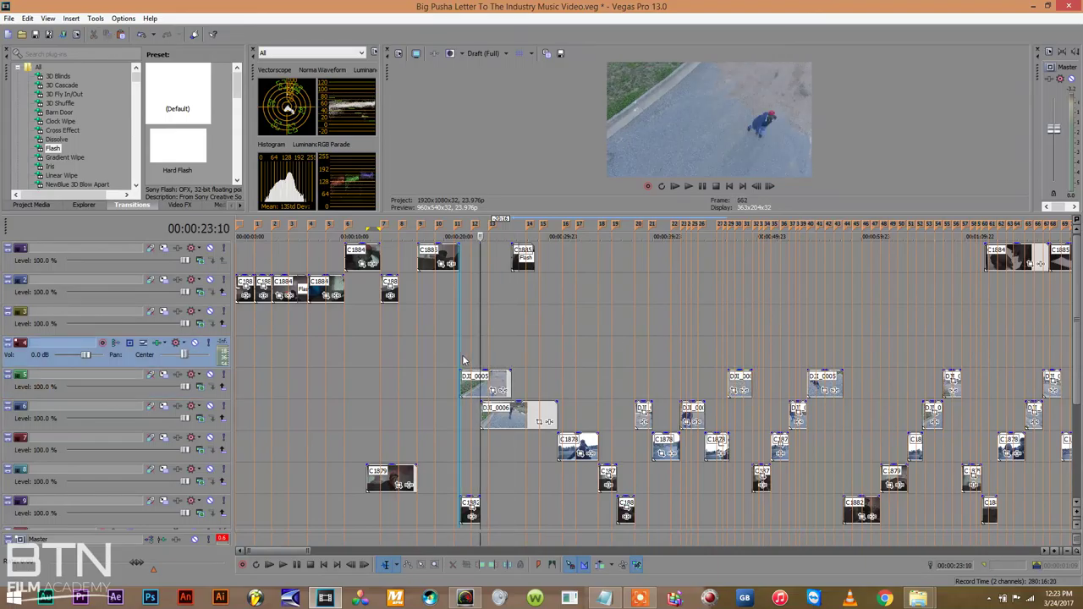
click(1055, 553)
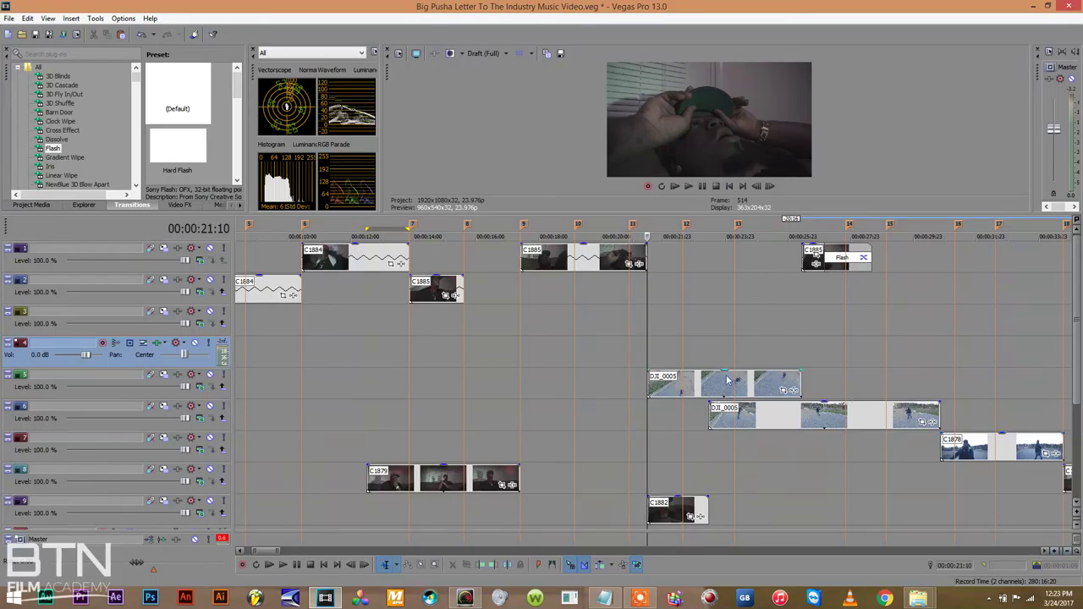
key(ctrl+s)
click(671, 386)
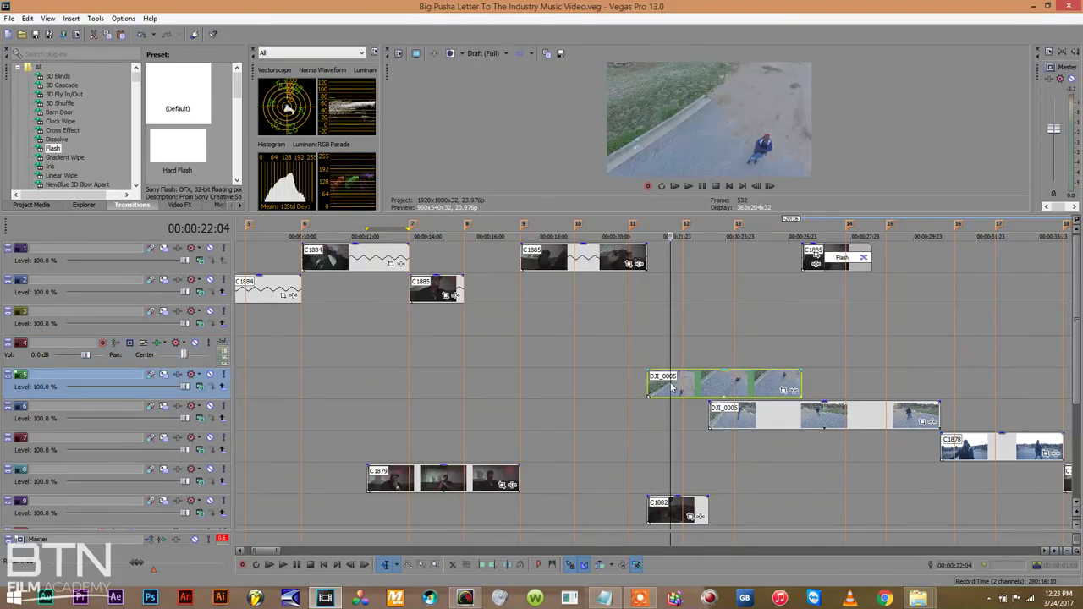
right_click(671, 386)
click(699, 578)
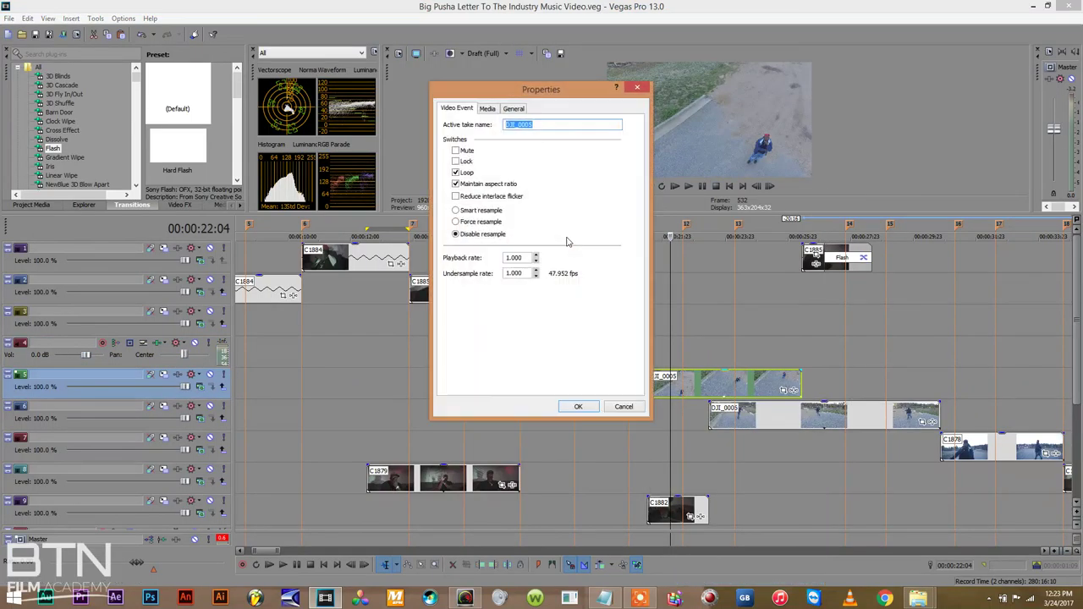
click(524, 259)
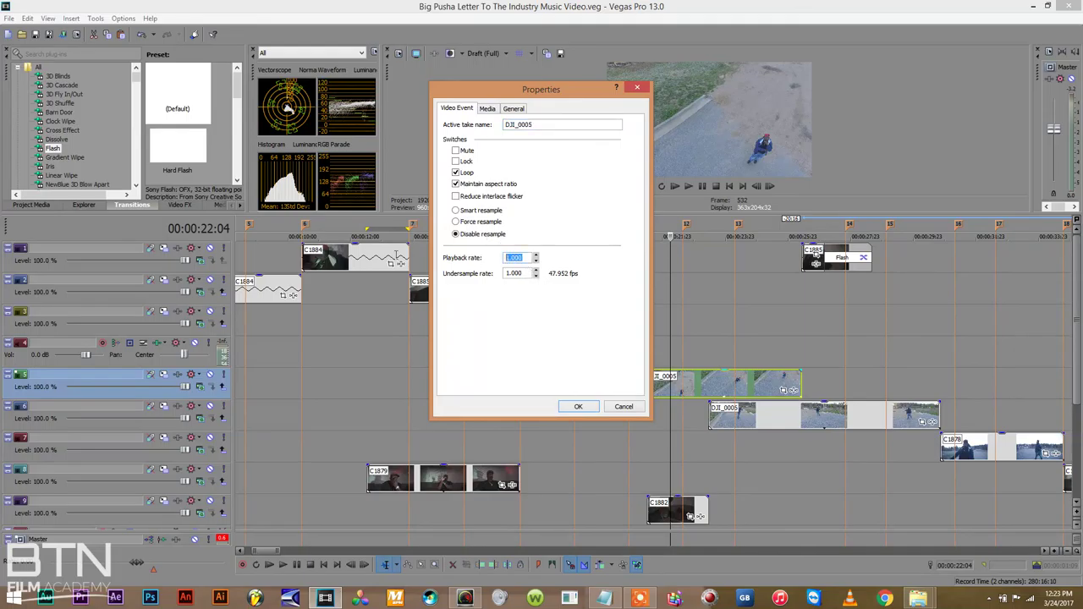
click(626, 408)
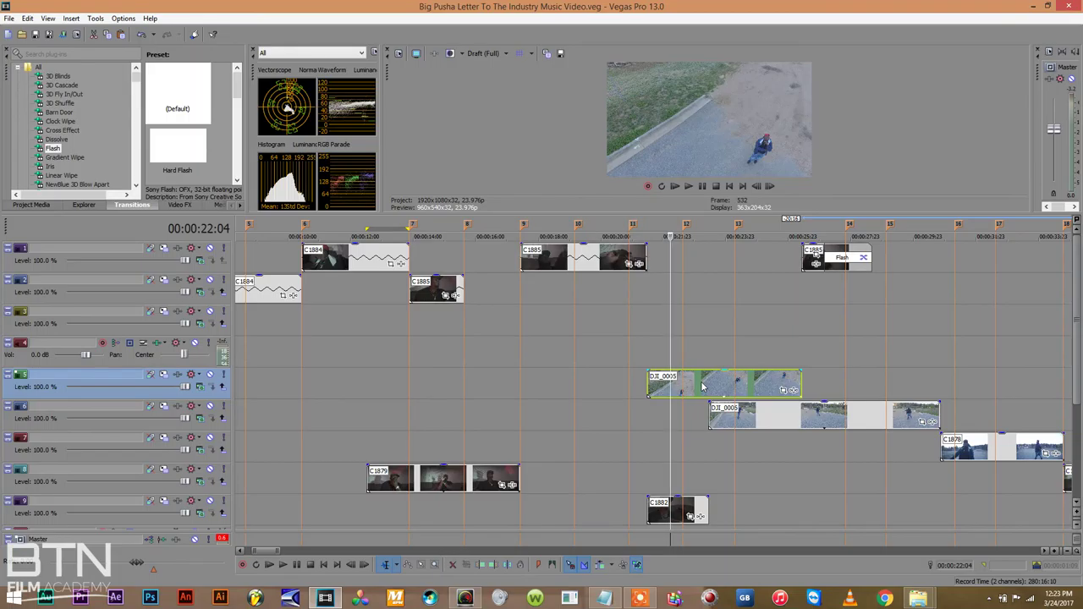
Play the track 5 DJI_0005 clip from its start and trim its end back to just before marker 13
click(650, 377)
key(space)
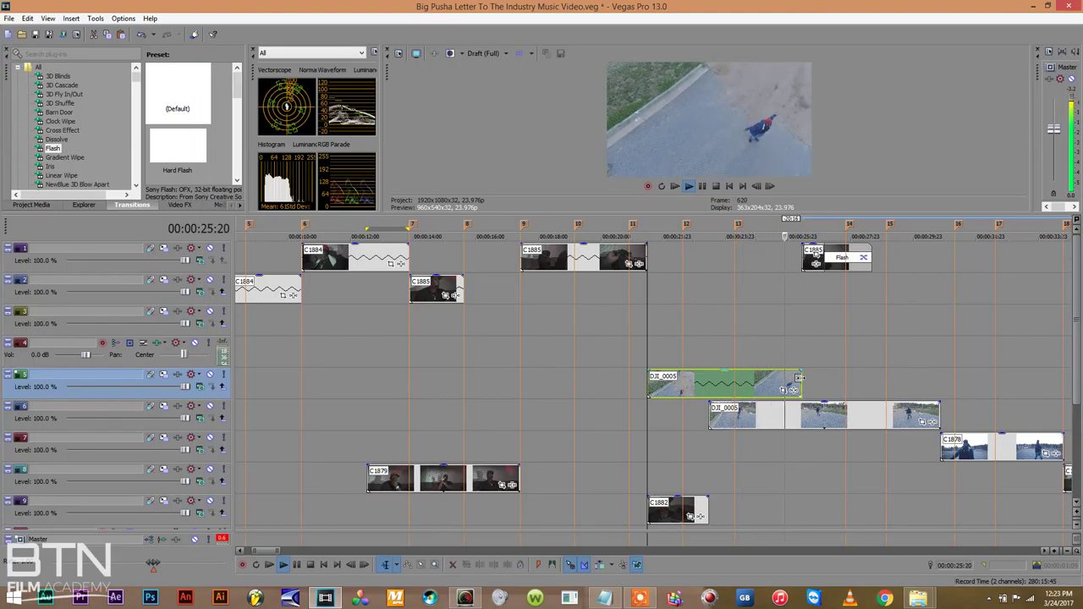
key(space)
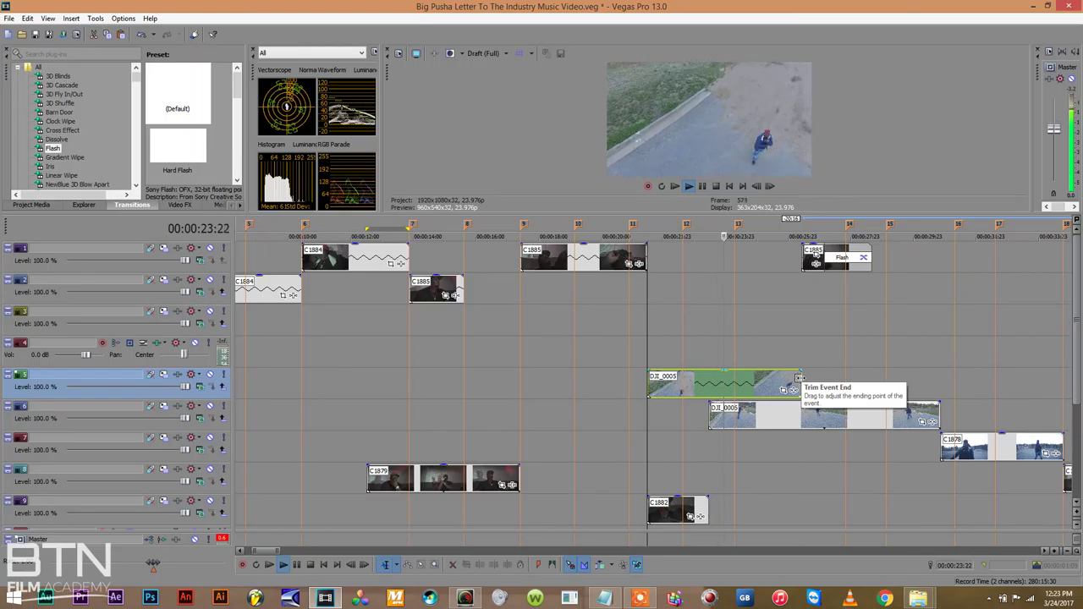
drag(799, 378, 733, 378)
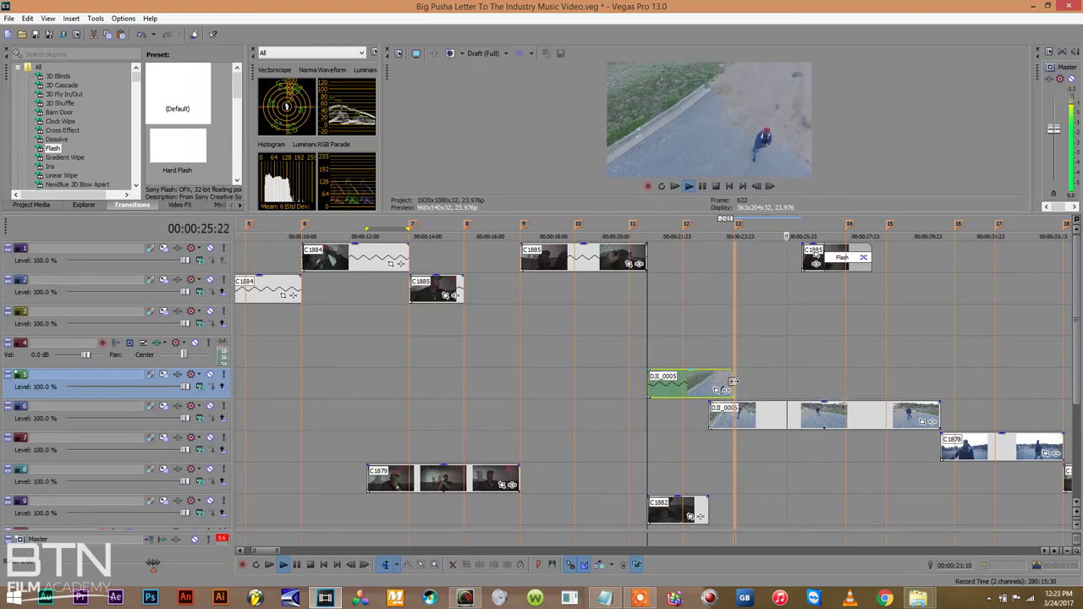
Play from the beginning, remove the Flash transition between the C1884 clips before marker 4, save the project, and replay the section
click(322, 567)
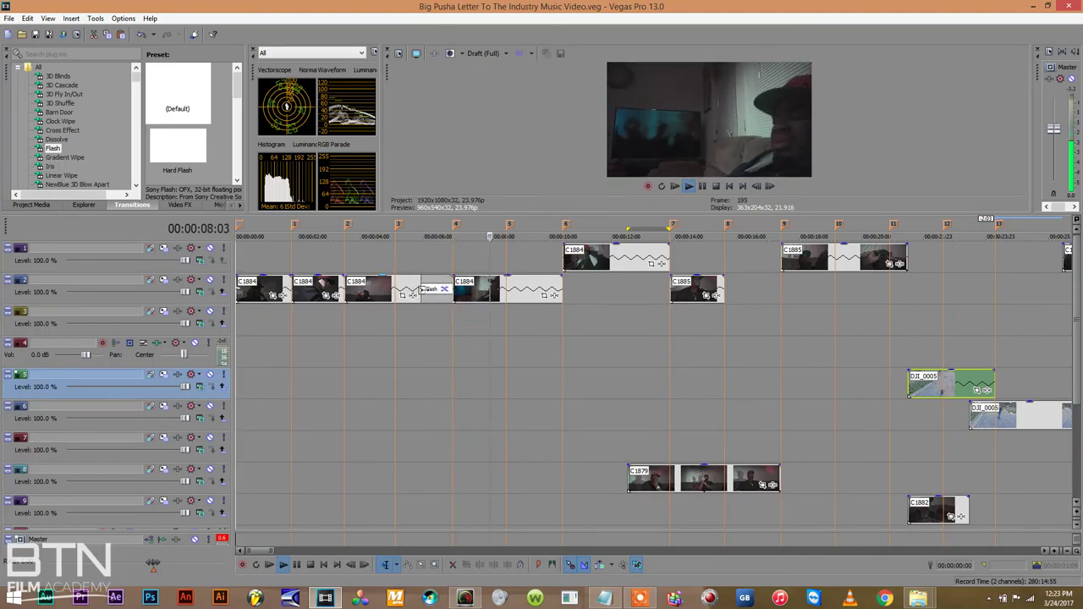
click(424, 290)
key(Delete)
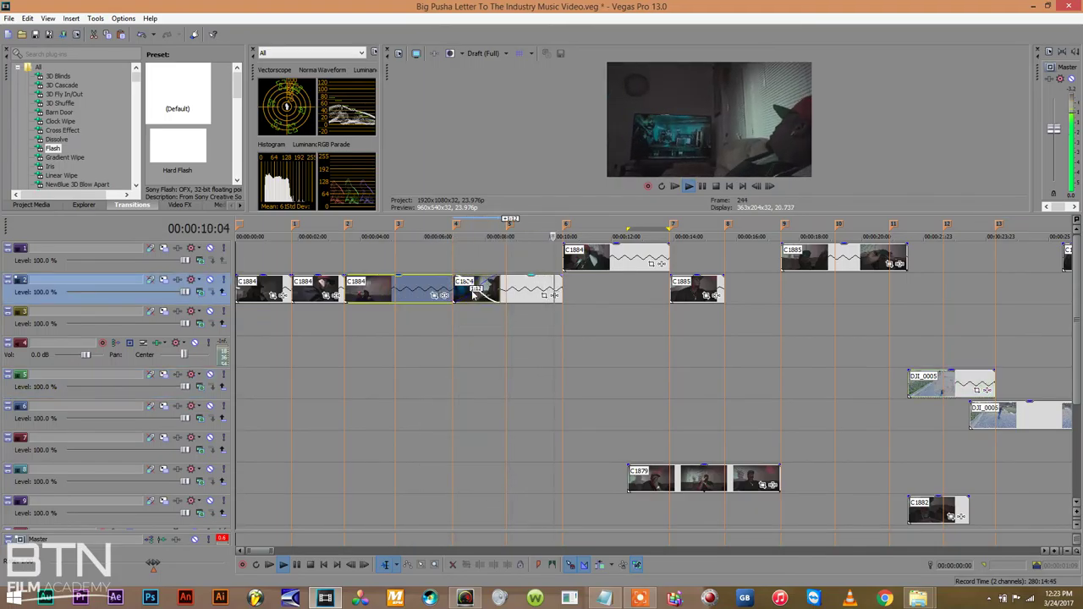
key(ctrl+s)
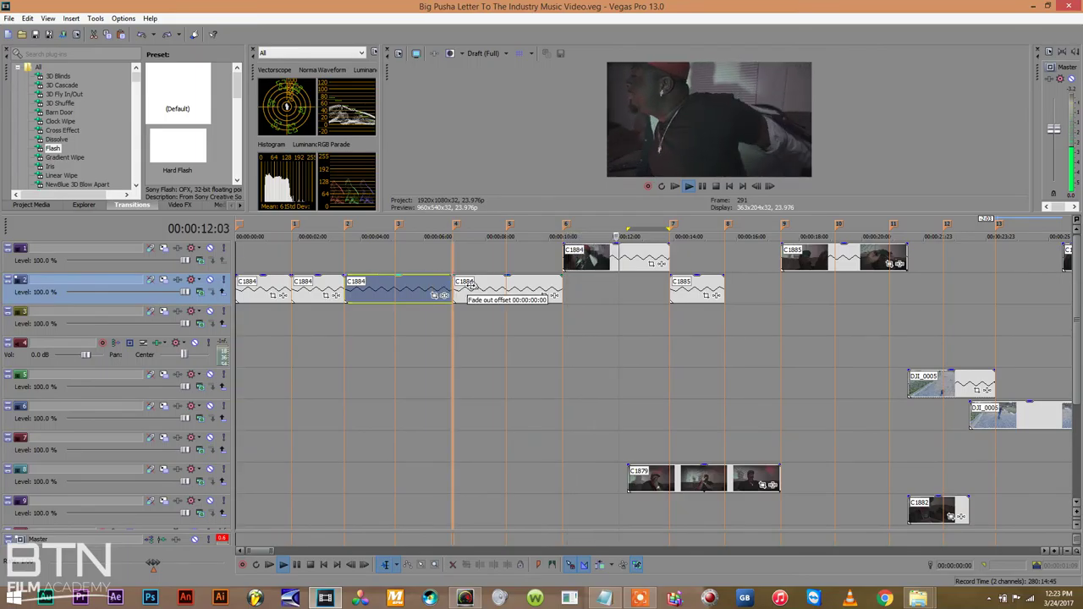
key(space)
key(space)
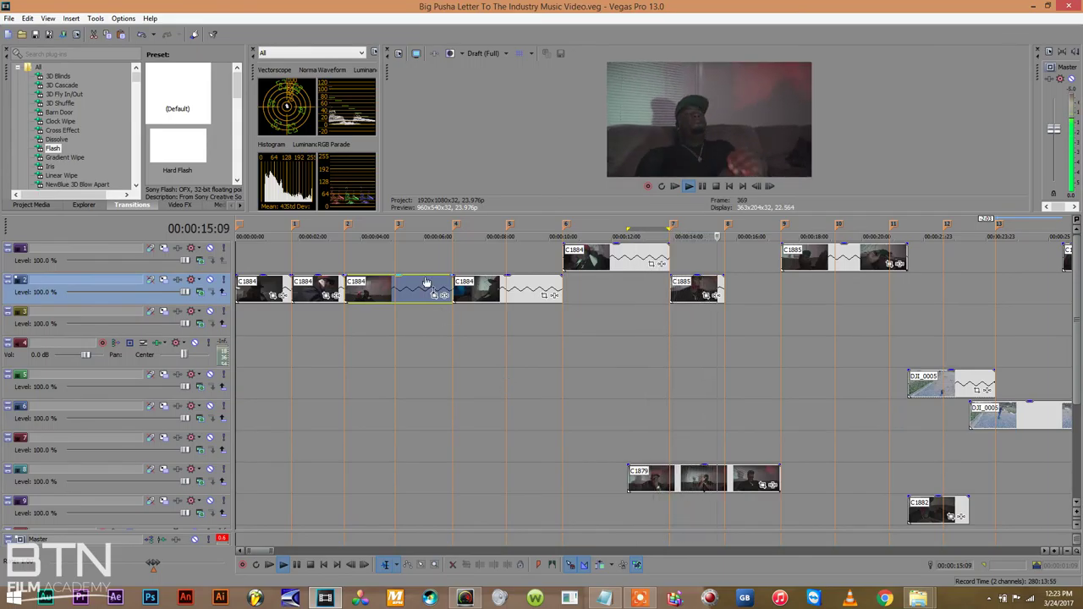
Move the C1884 clip at marker 6 from track 1 to track 2 and preview its cut into the C1885 clip
drag(631, 268, 631, 292)
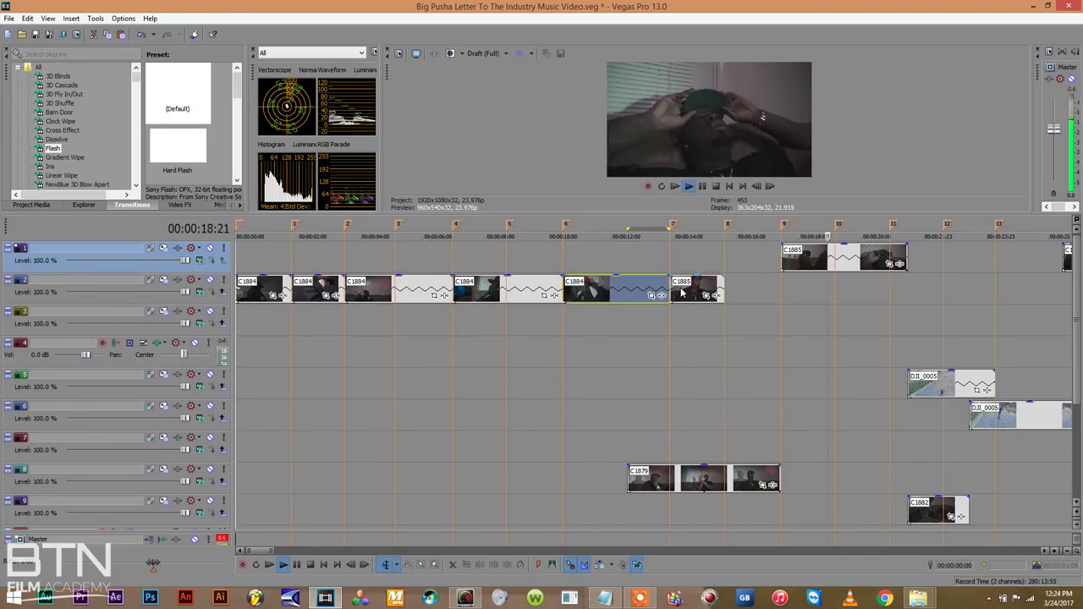
click(643, 269)
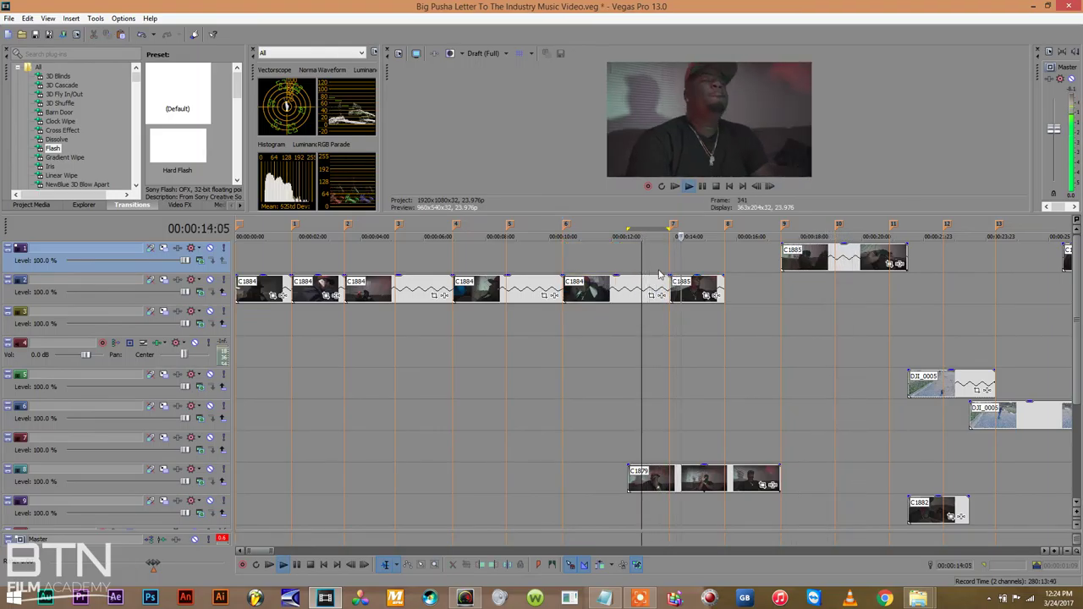
key(space)
Overlap the C1884 and C1885 clips on track 2 around marker 7 into a crossfade starting at 00:00:12:23, and play through it
mouse_move(674, 282)
mouse_down()
mouse_move(643, 281)
mouse_move(665, 282)
mouse_up()
click(640, 282)
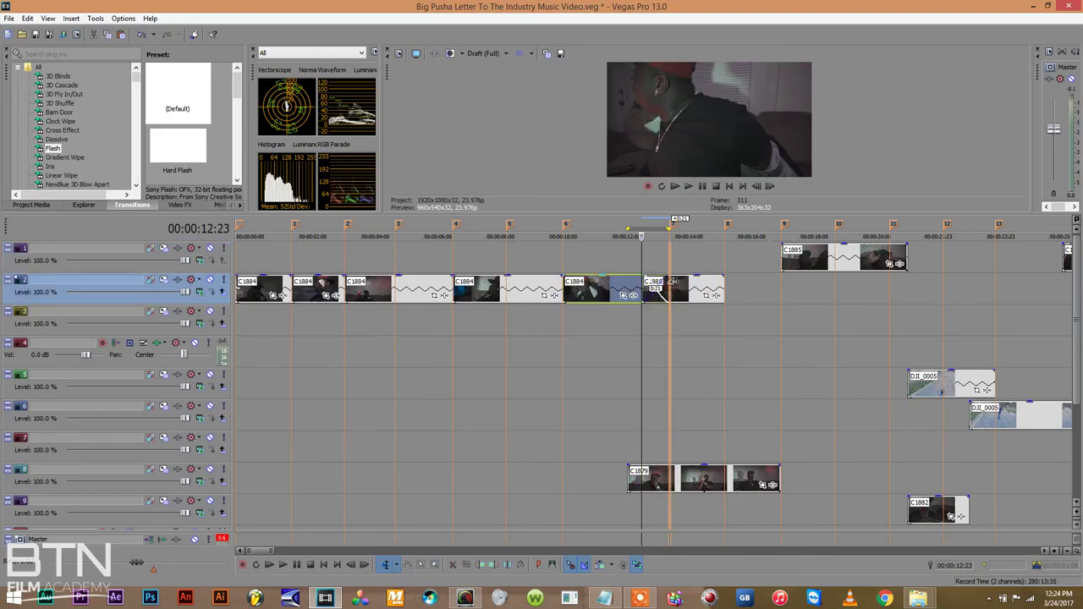
click(644, 282)
key(space)
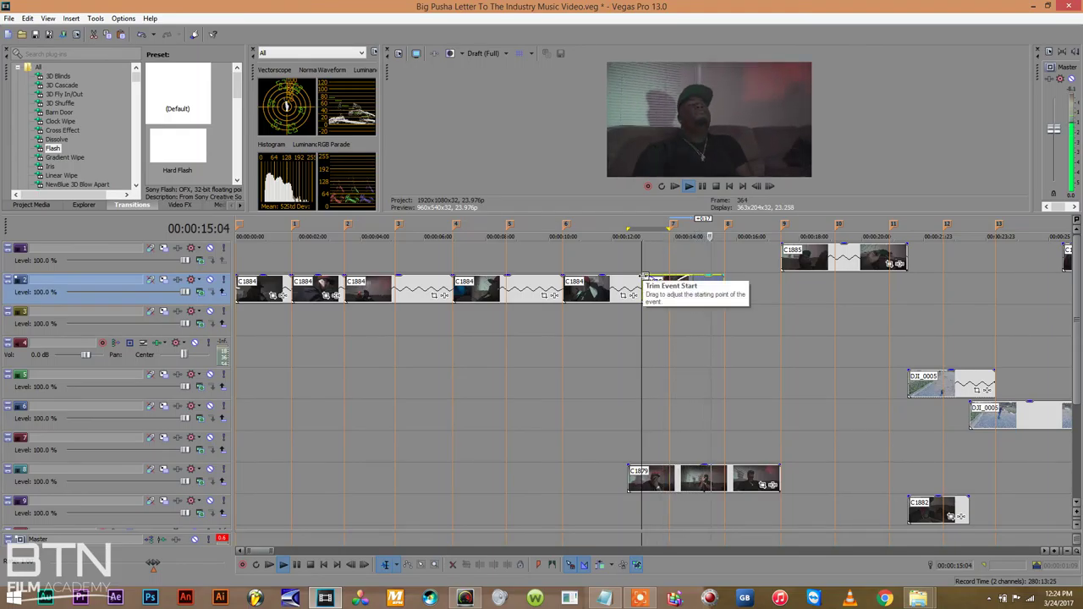
key(space)
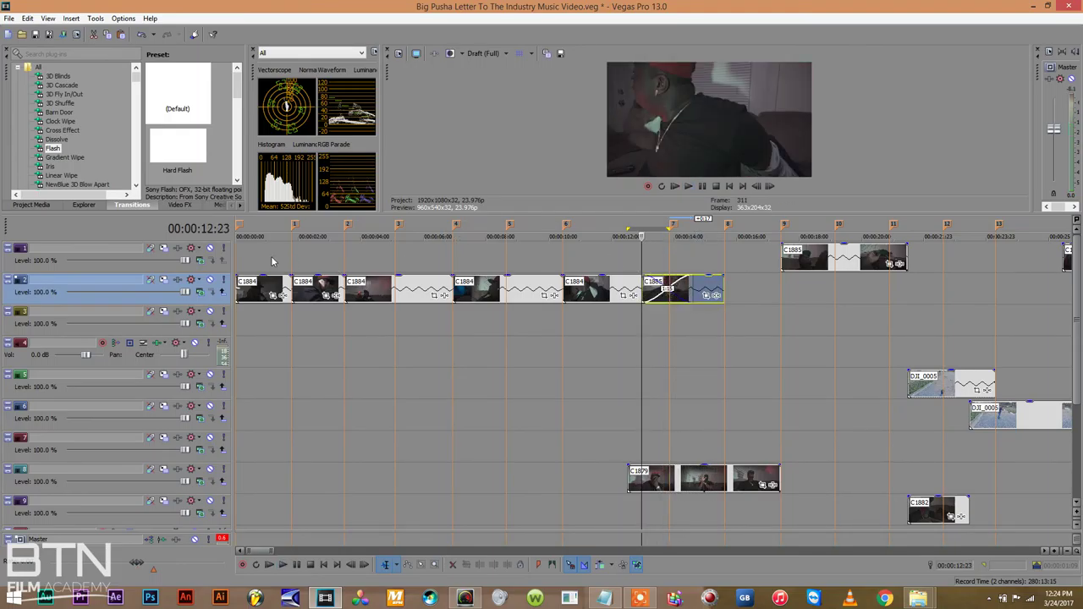
click(272, 262)
click(640, 261)
key(space)
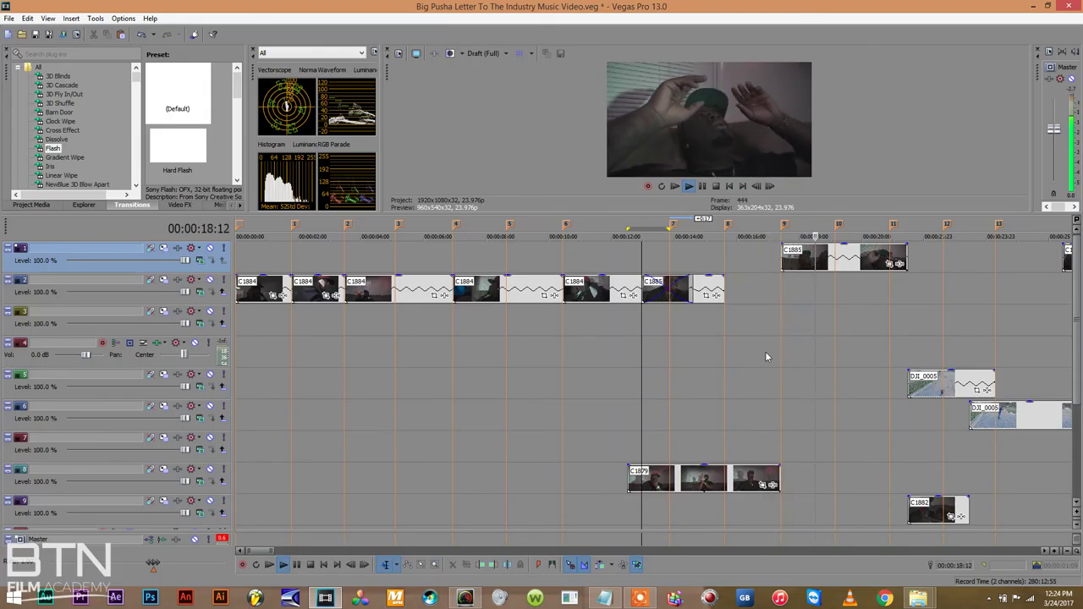
Trim the start of the track 8 C1879 clip to marker 8, and extend the DJI_0005 clip's start back between markers 10 and 11
drag(629, 474, 726, 472)
click(727, 470)
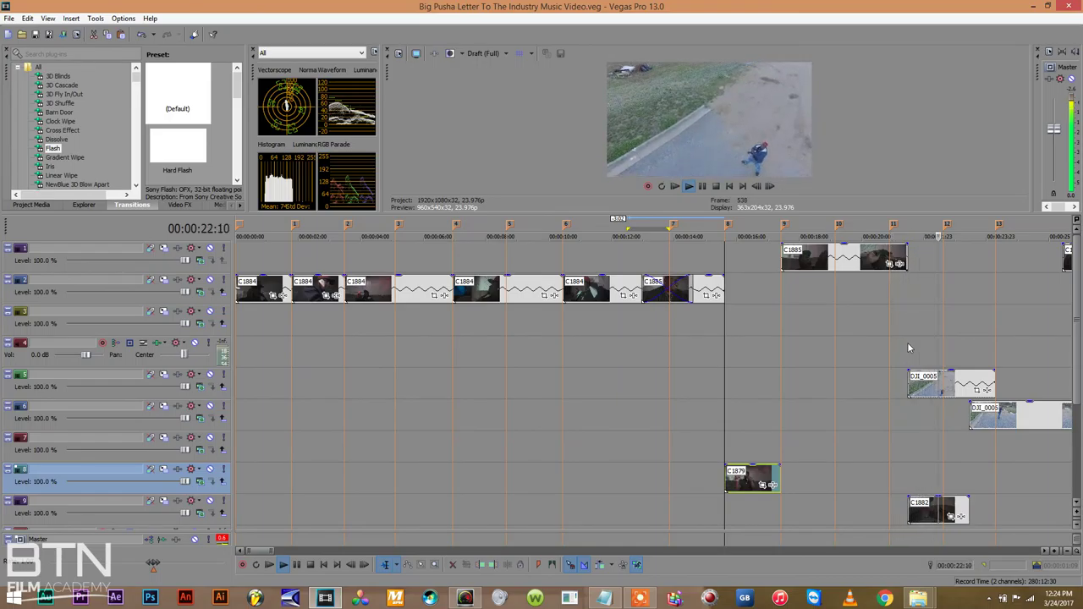
drag(908, 385, 871, 381)
Extend the track 1 C1885 clip's end slightly, fade it out from the DJI_0005 clip's start, and change its Flash transition to a crossfade
drag(908, 251, 908, 250)
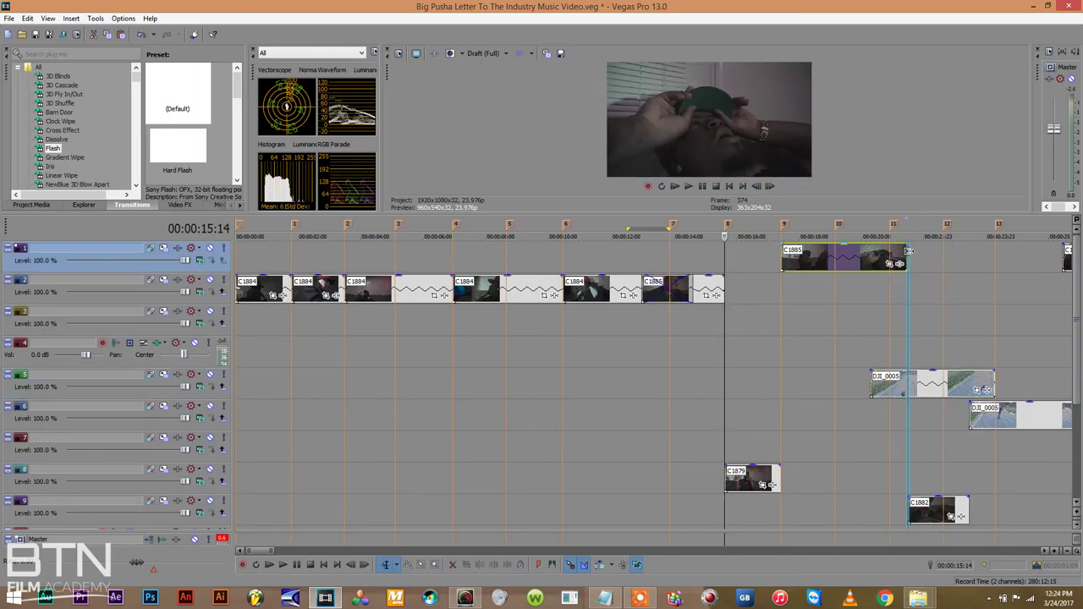
drag(909, 251, 870, 254)
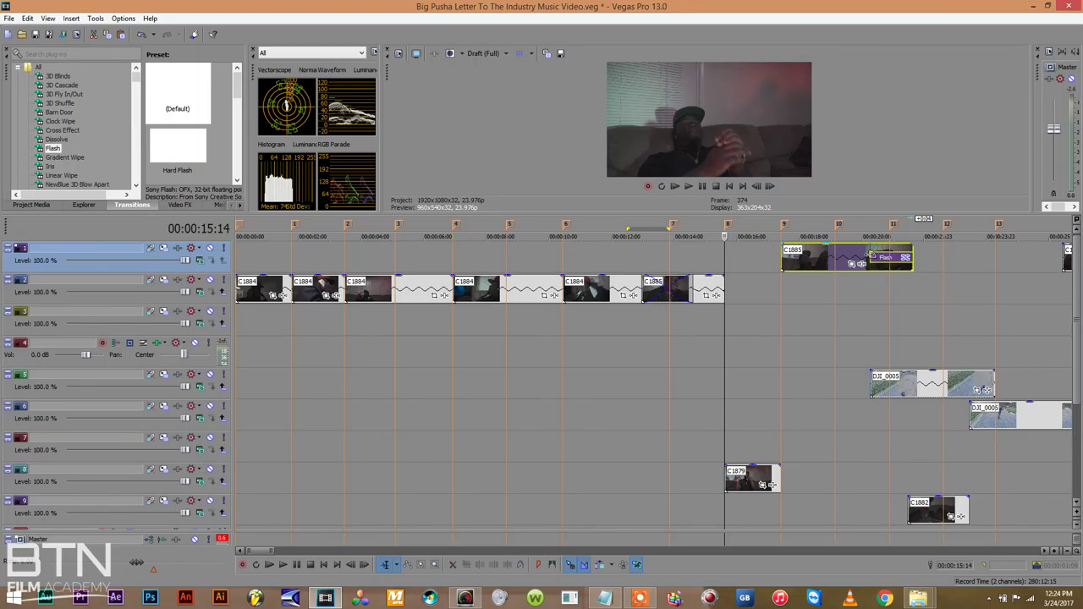
right_click(872, 258)
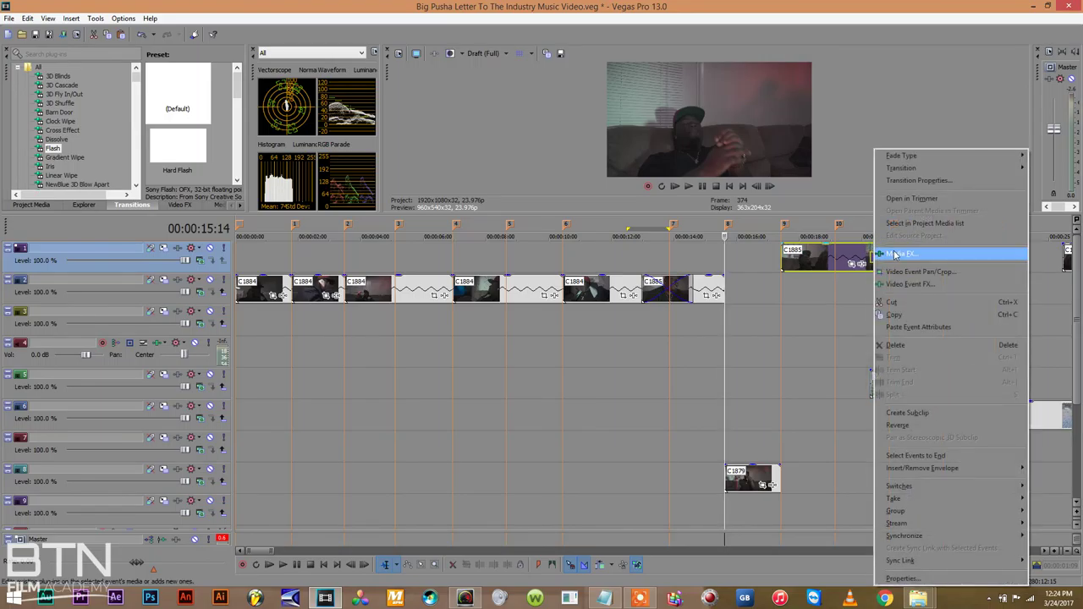
mouse_move(931, 168)
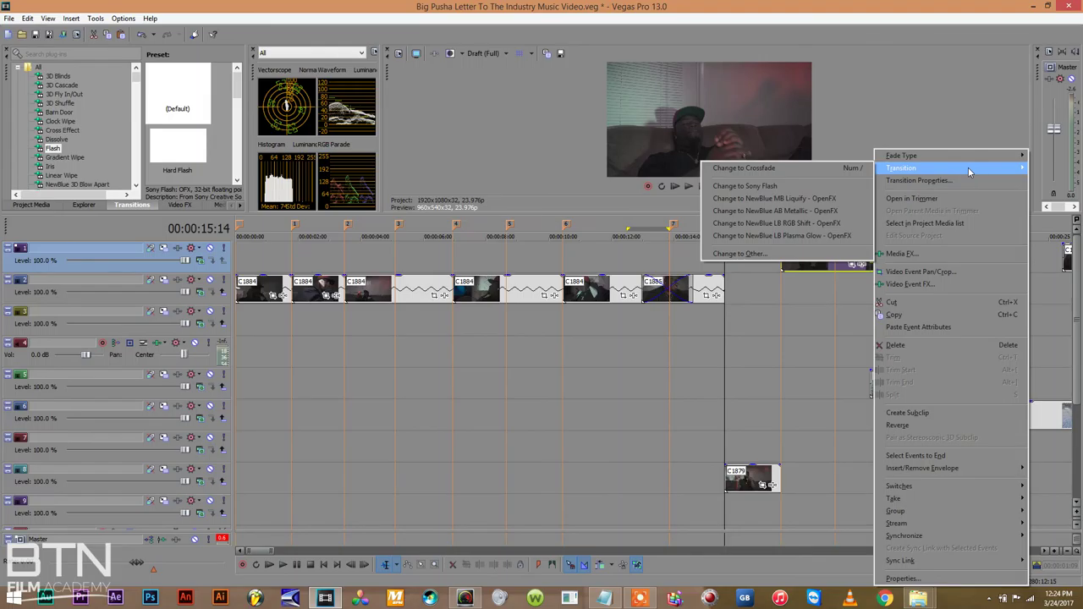
click(813, 168)
click(862, 297)
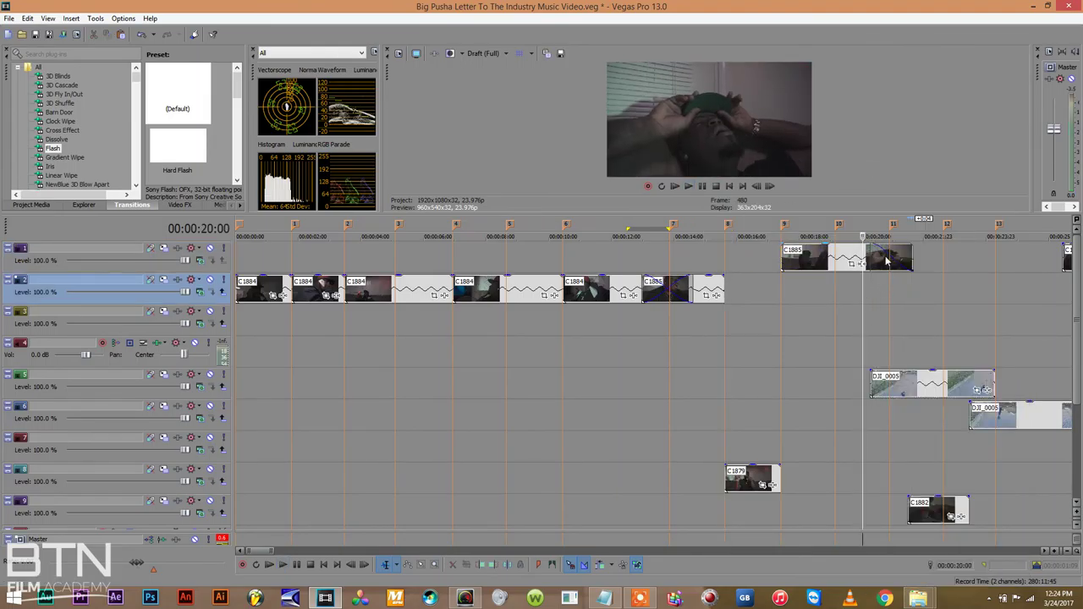
right_click(887, 261)
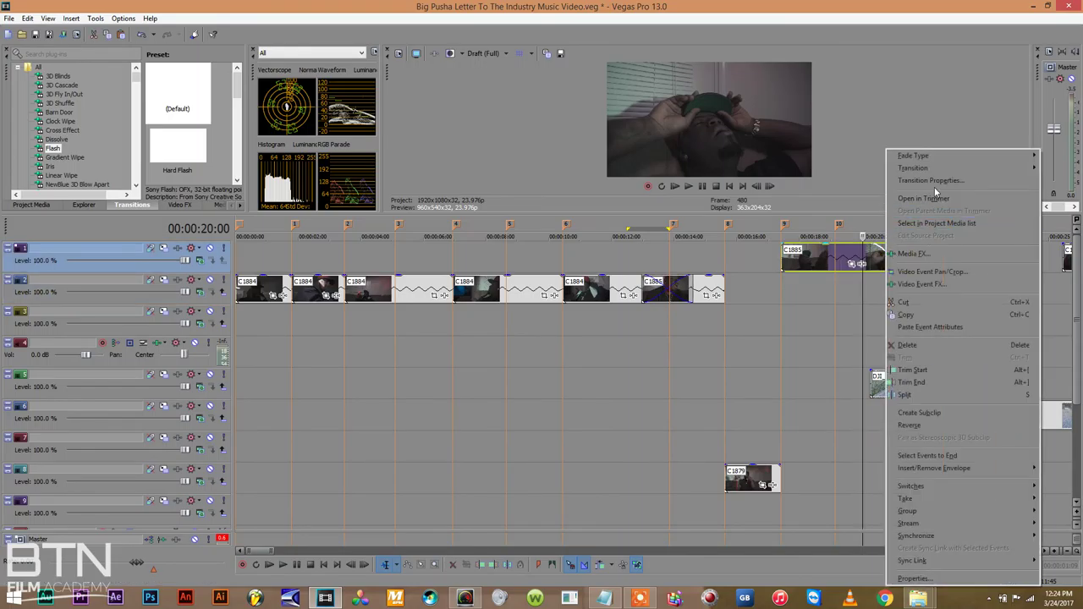
mouse_move(931, 170)
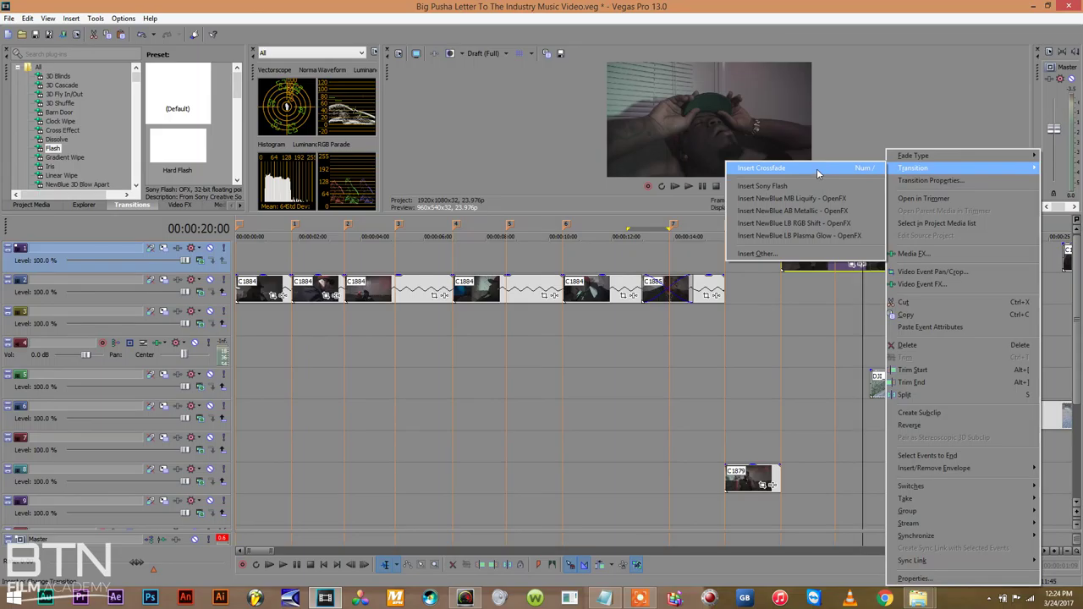
click(856, 294)
Replay the fade from the track 1 C1885 clip into the DJI_0005 drone clip
key(space)
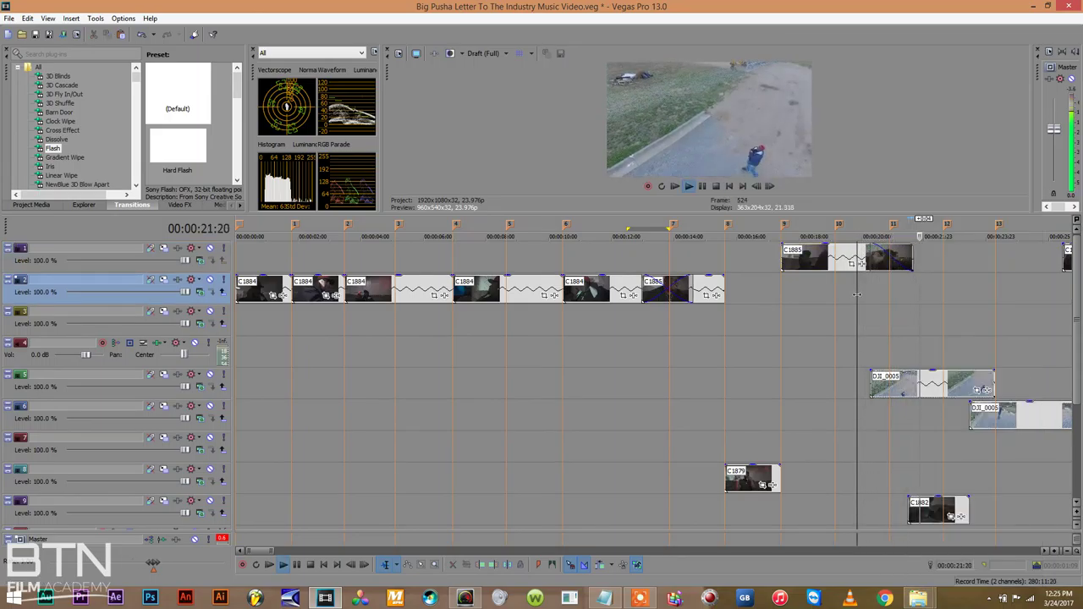
key(space)
key(space)
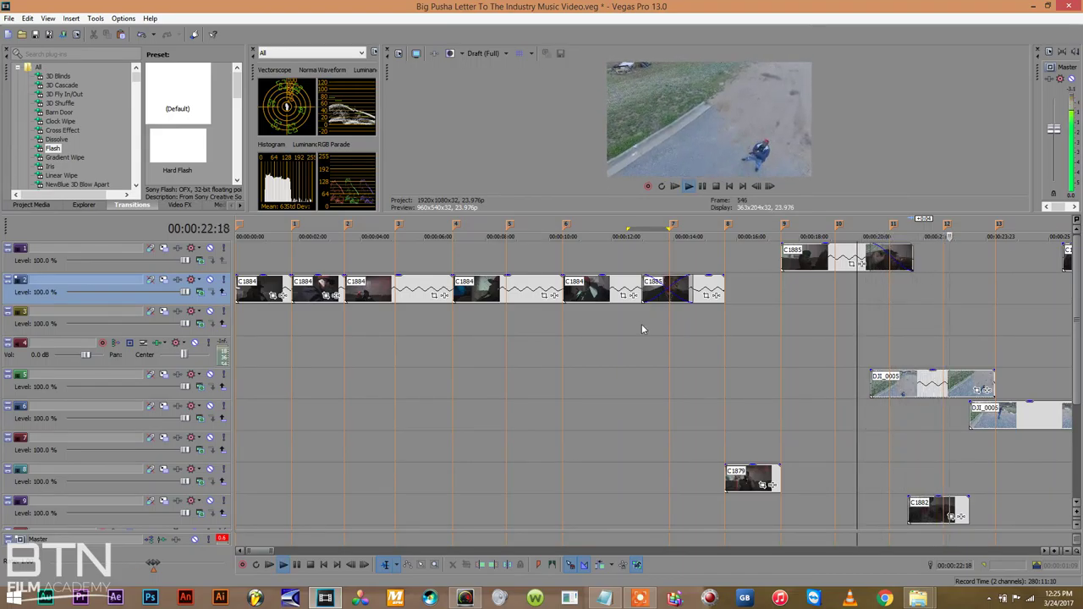
key(space)
Overlap the first two C1884 clips on track 2 into a crossfade around marker 1 and preview it from 00:00:00:22
drag(293, 288, 282, 284)
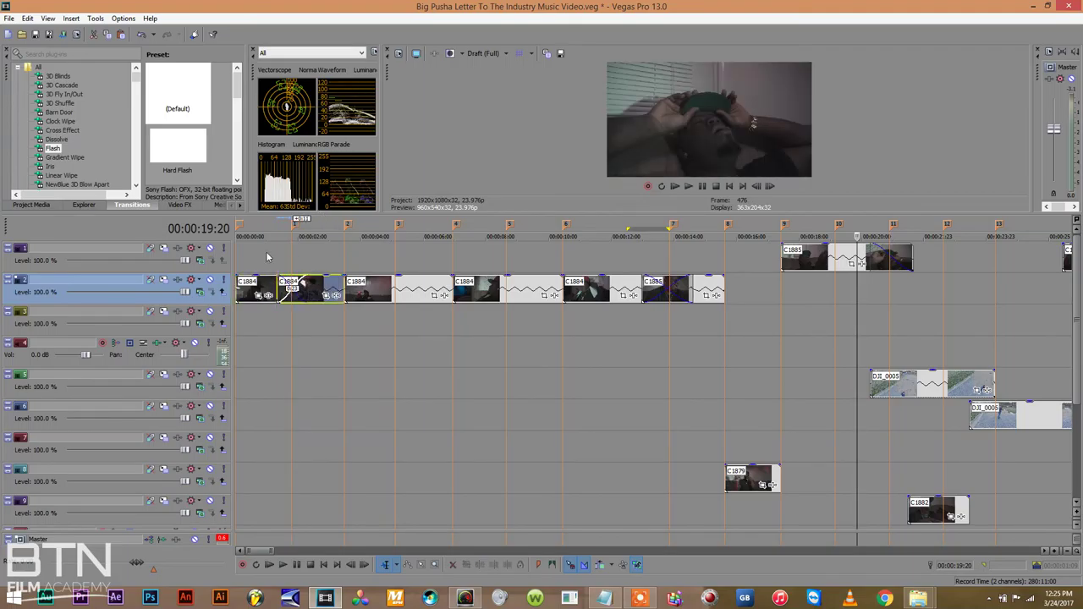
click(265, 250)
key(space)
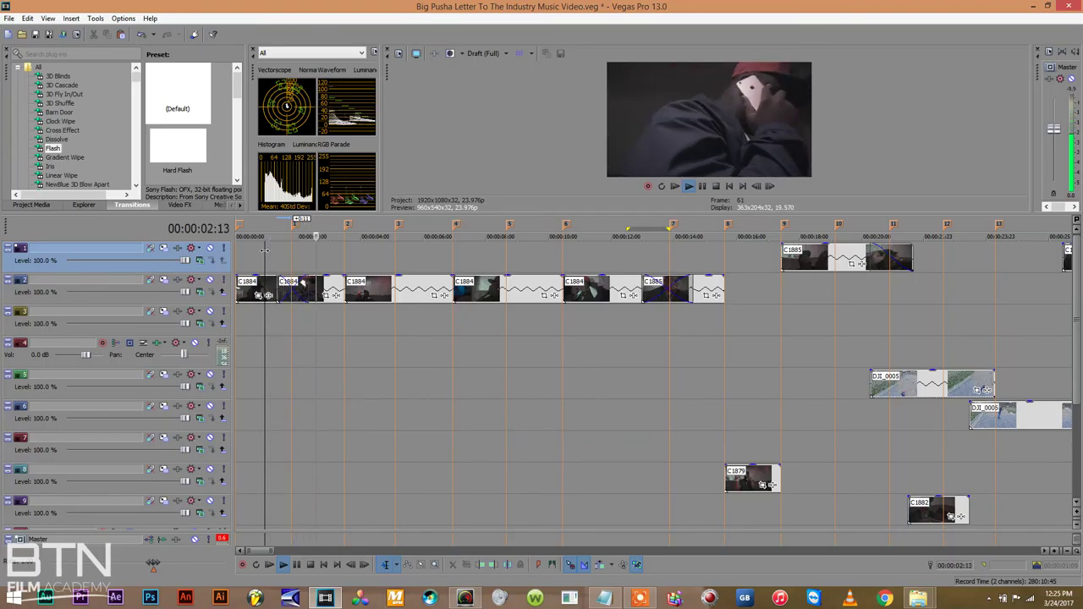
key(space)
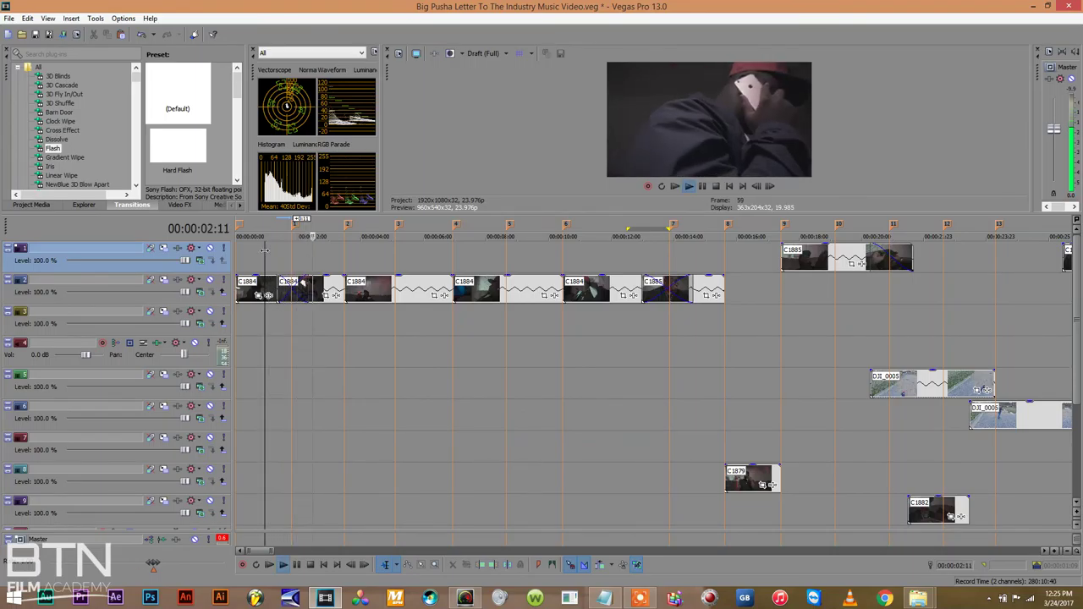
click(265, 250)
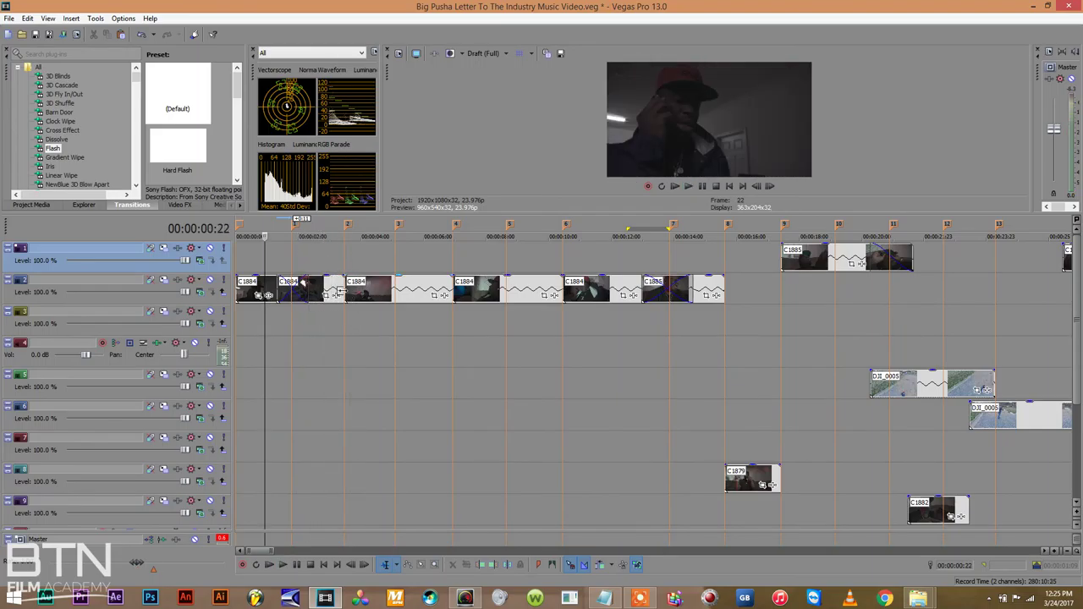
Extend the third C1884 clip's start back over the second on track 2 to create a crossfade around marker 2
click(339, 292)
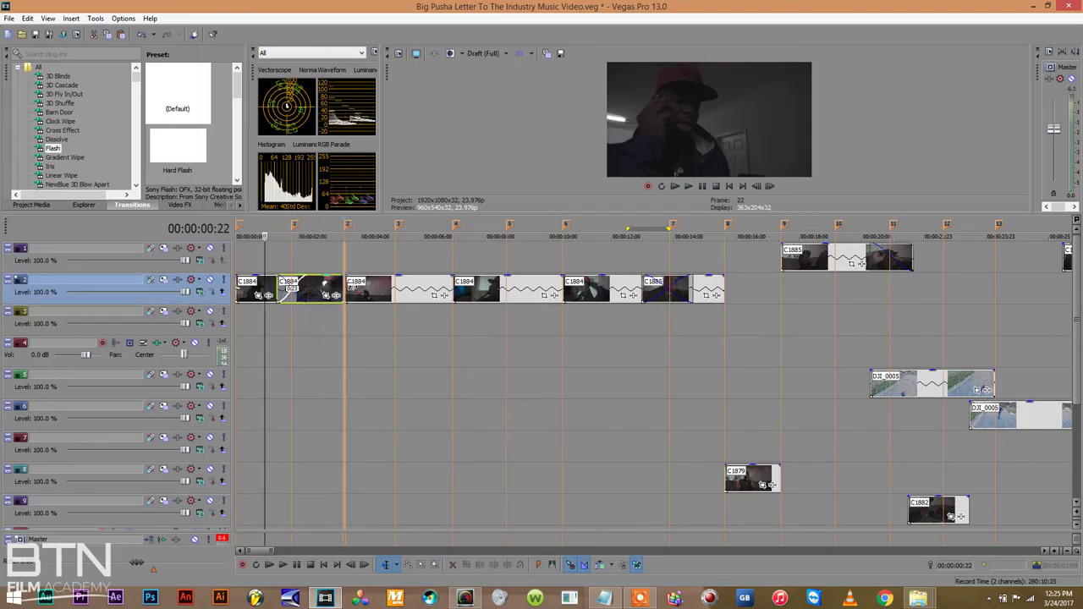
click(352, 288)
drag(352, 288, 338, 288)
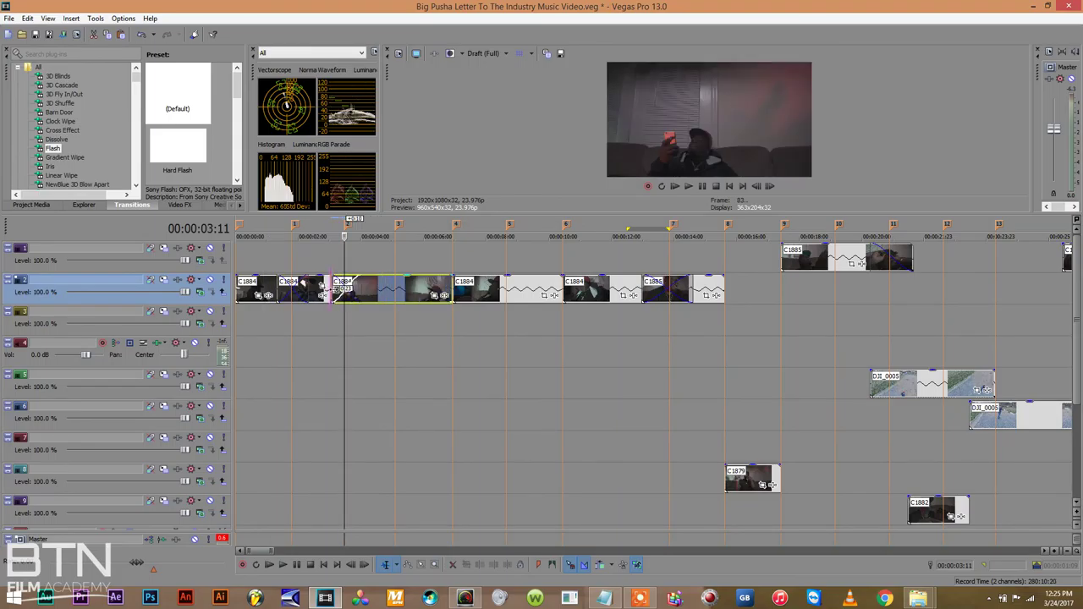
Extend the fourth C1884 clip's start back over the third on track 2 to create a crossfade at marker 4, and preview it
click(282, 262)
key(space)
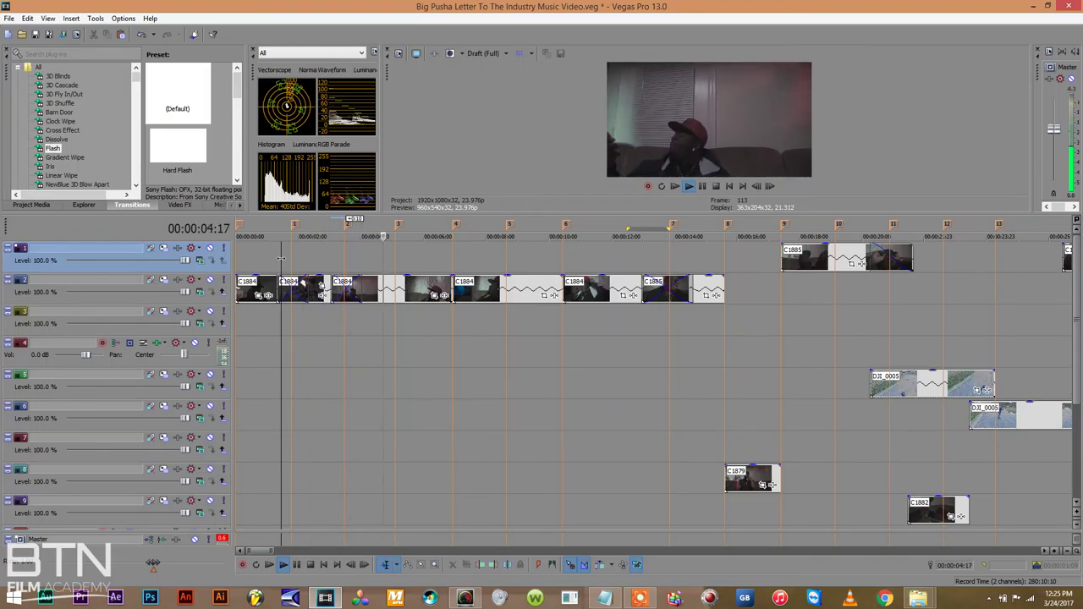
click(457, 288)
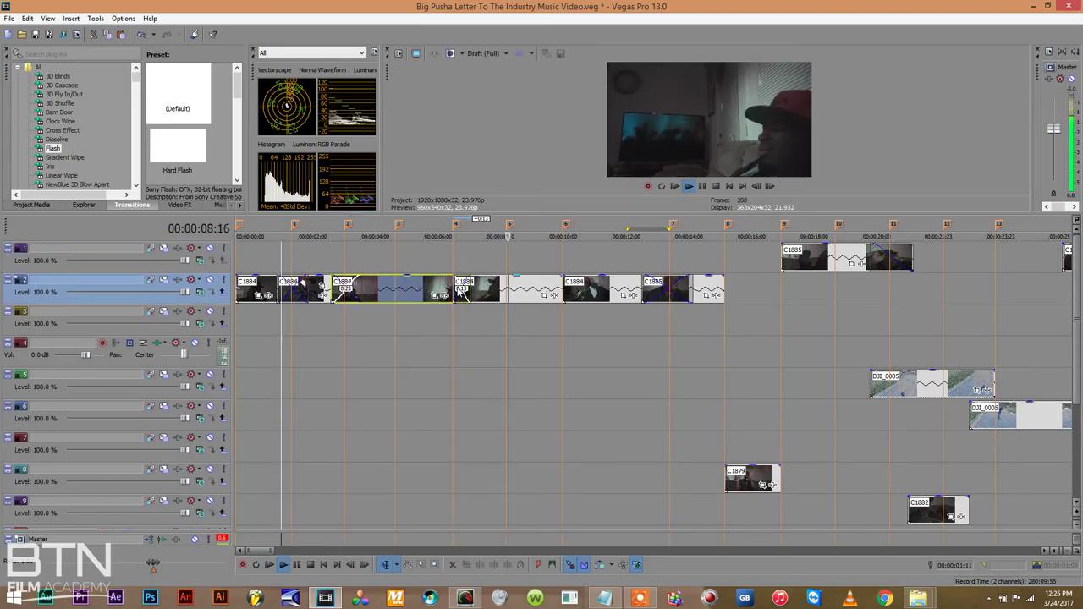
drag(457, 288, 435, 288)
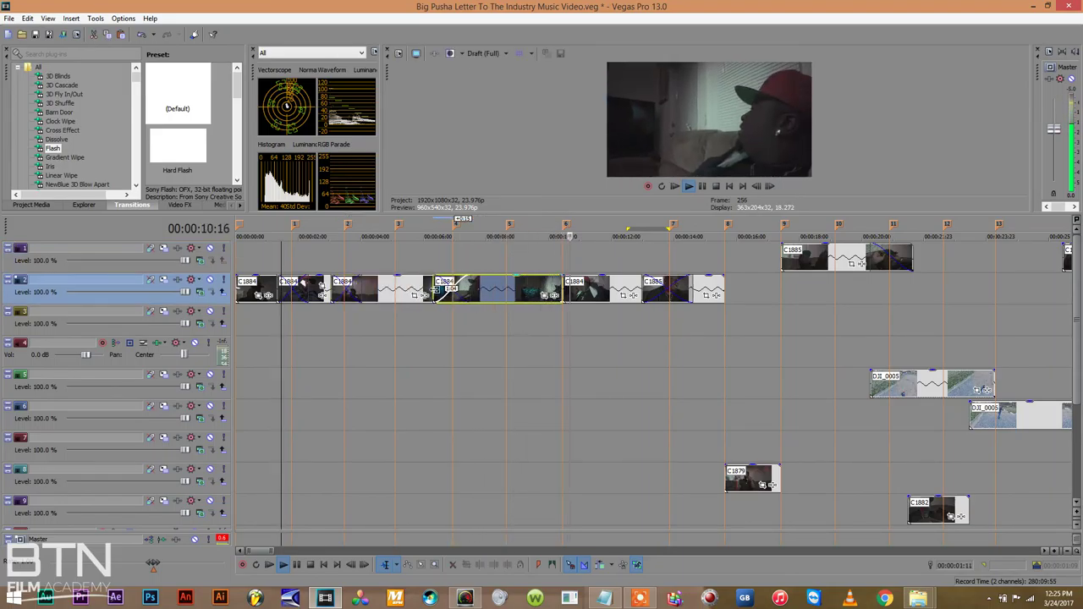
click(428, 254)
key(space)
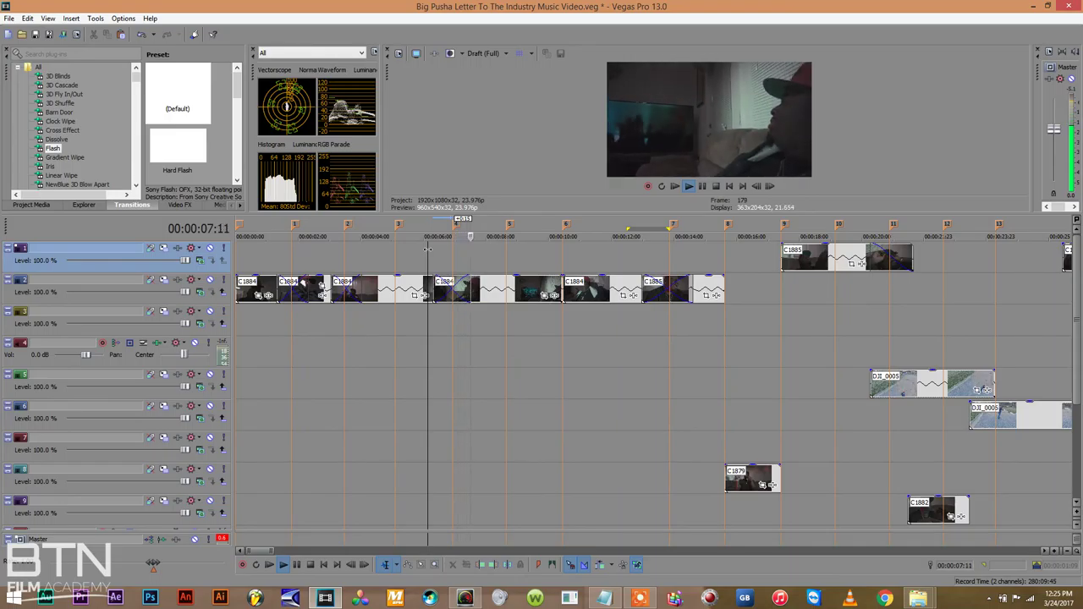
key(space)
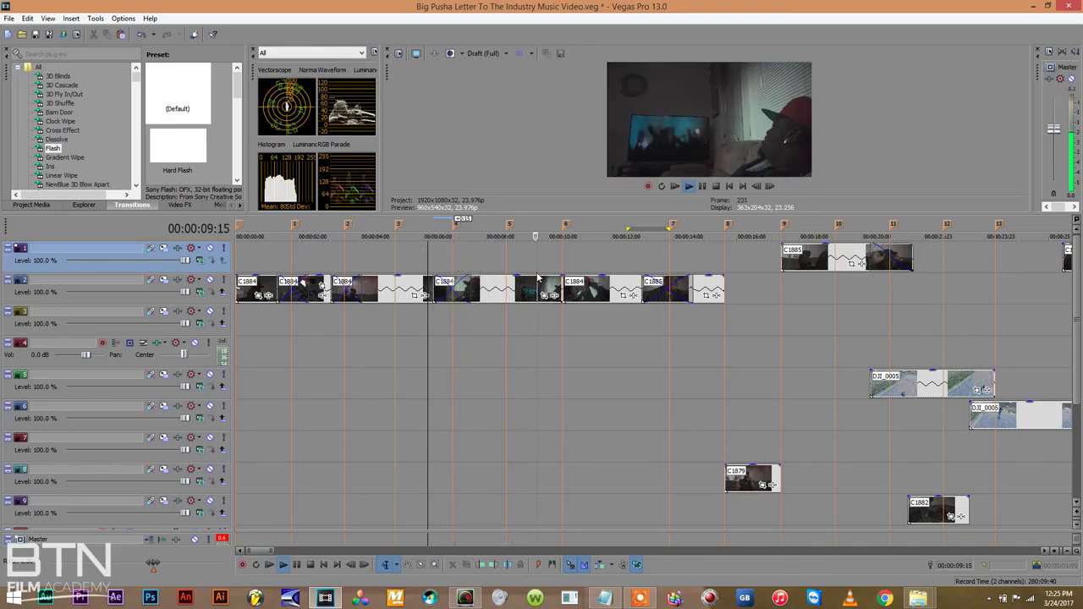
Extend the fifth track 2 clip and the one before it into a crossfade around marker 6, preview it, and save the project
drag(588, 289, 557, 292)
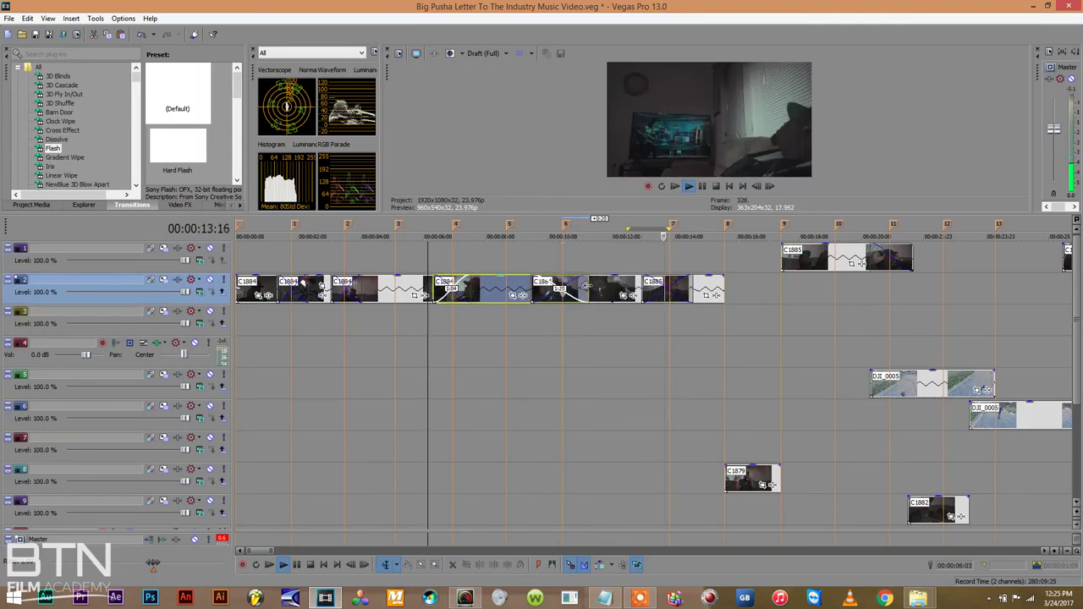
click(548, 264)
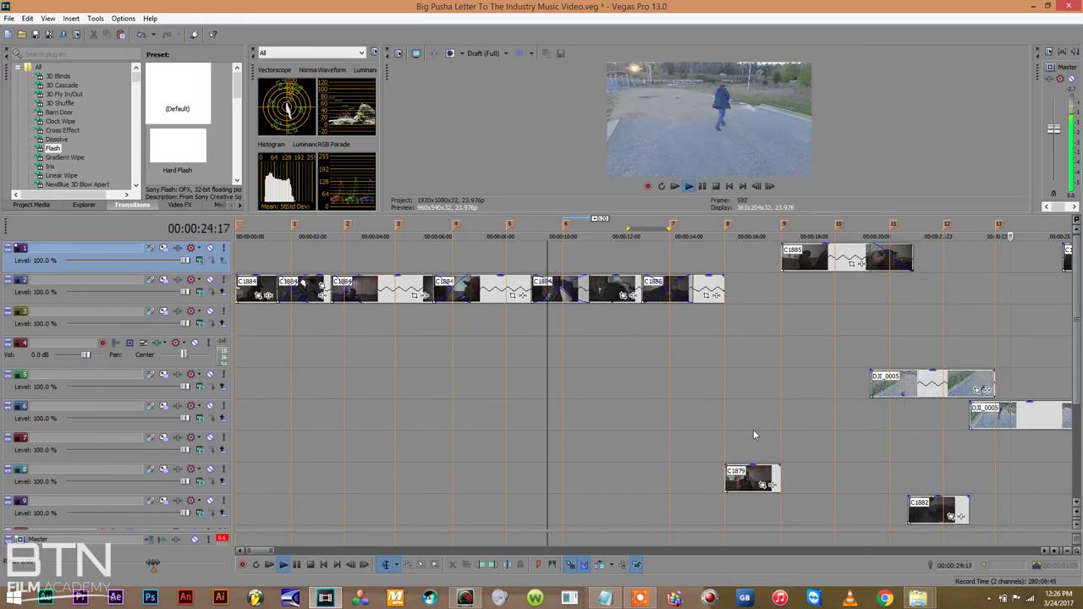
key(space)
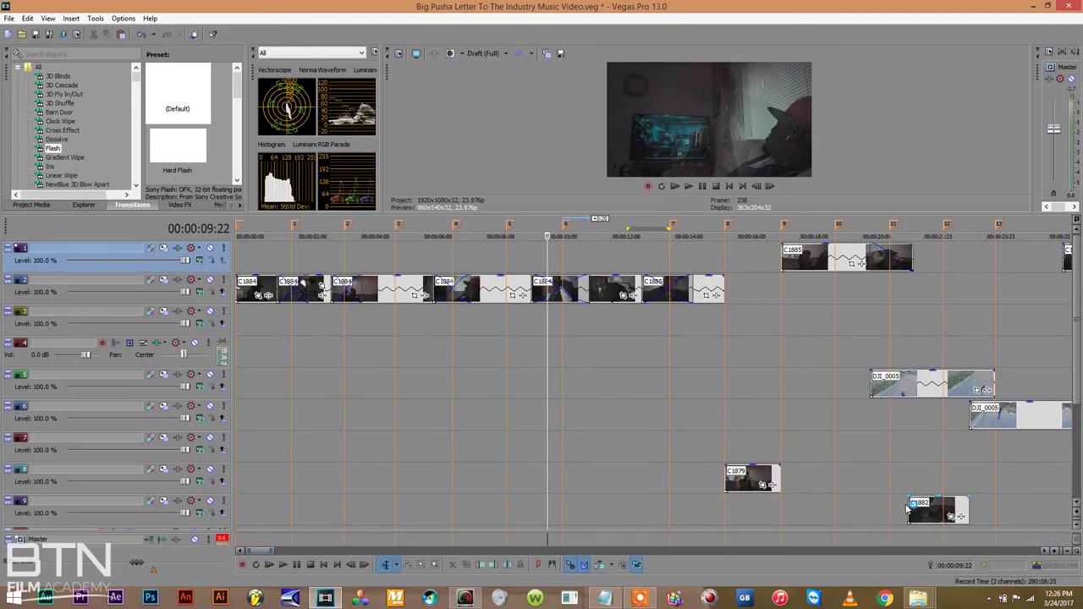
key(ctrl+s)
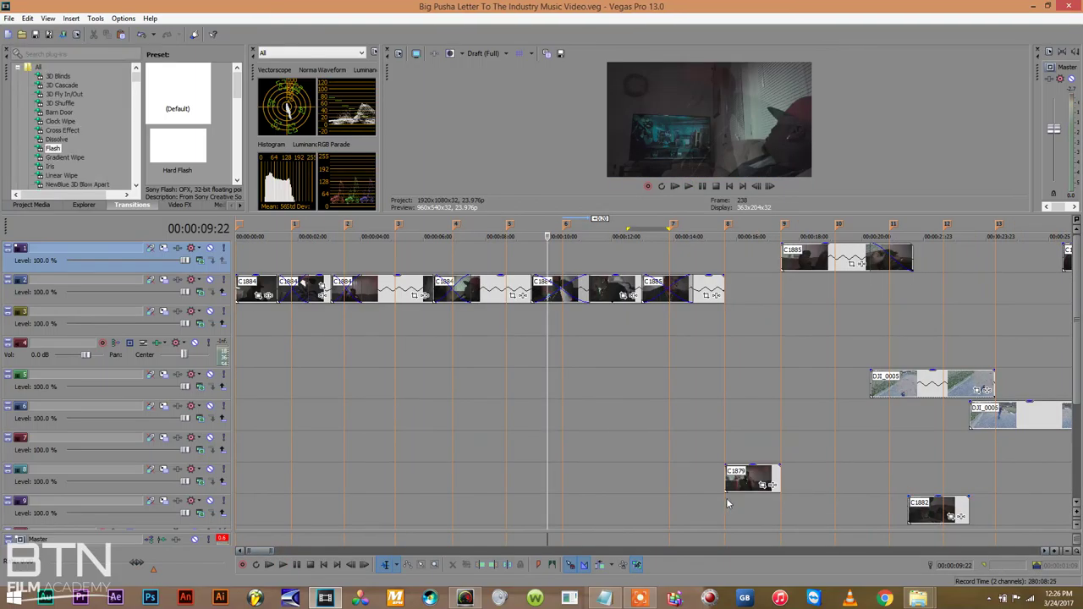
Move the two C1885 clips at marker 9 and before marker 14 from track 1 down to track 2, keeping their timing
click(1046, 551)
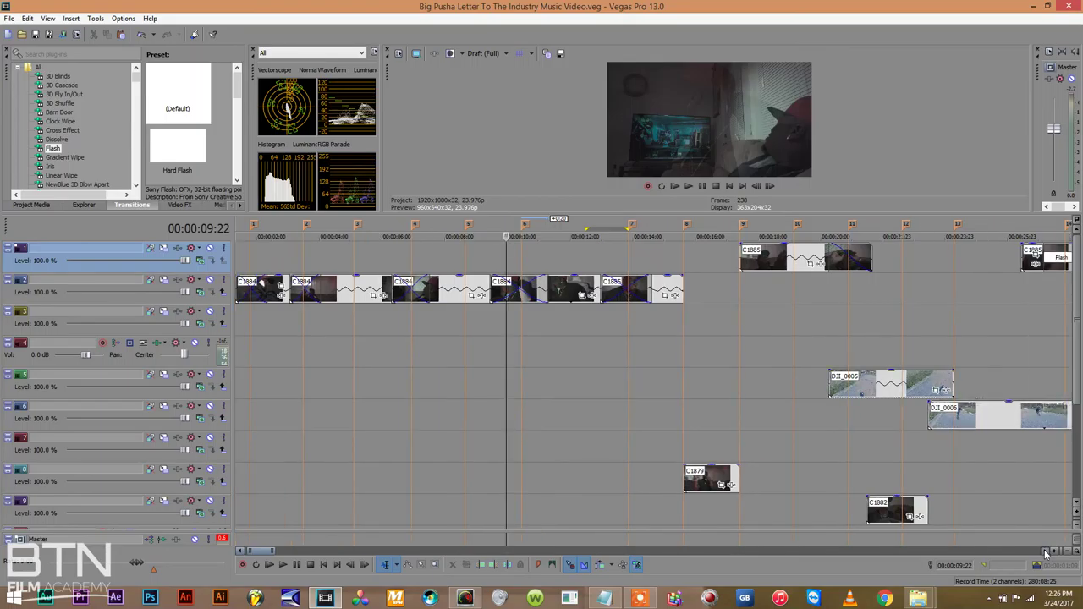
click(492, 292)
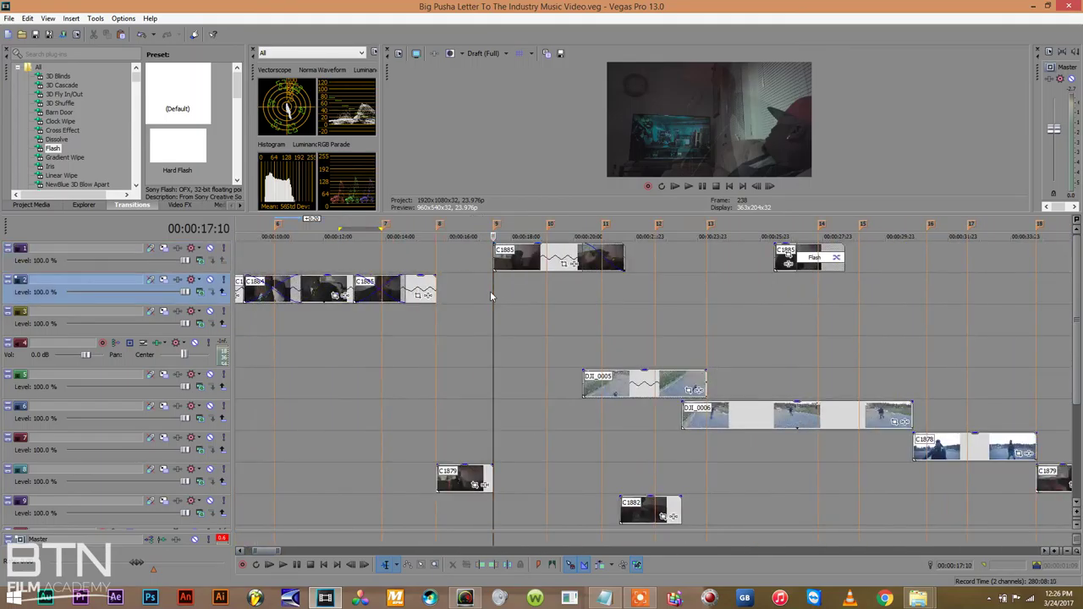
drag(508, 255, 509, 288)
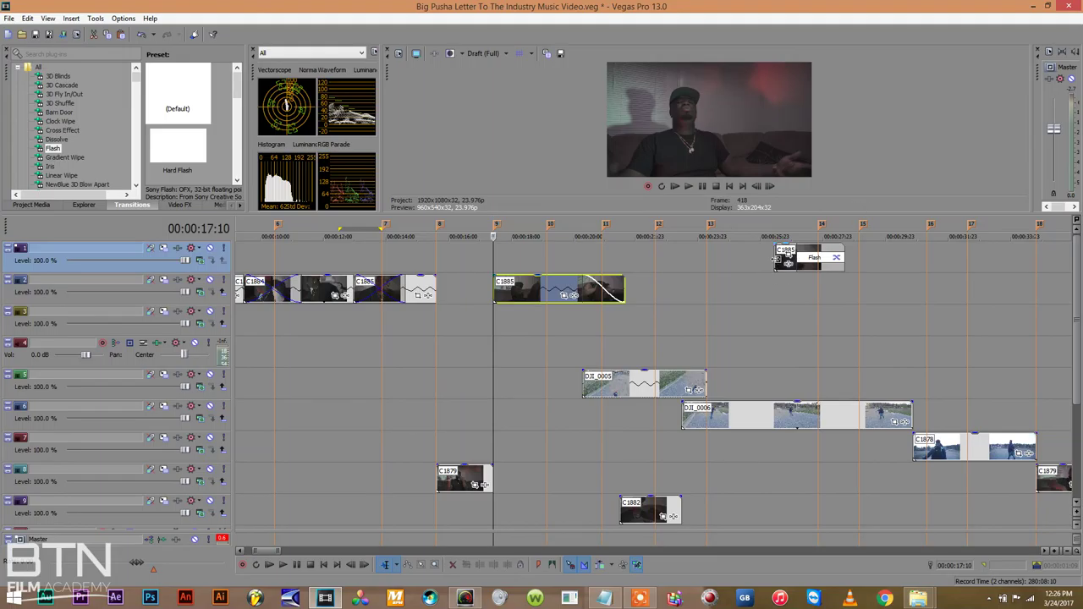
click(775, 258)
drag(784, 254, 786, 287)
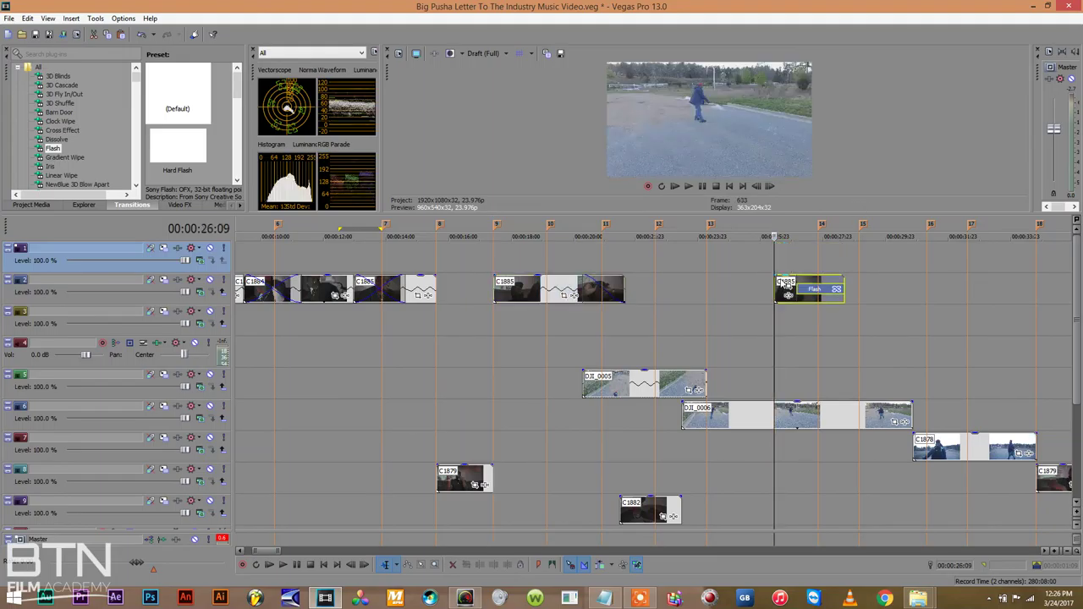
Replay the fade from the track 2 C1885 clip into the DJI_0005 drone clip and check frames along it
click(558, 344)
key(space)
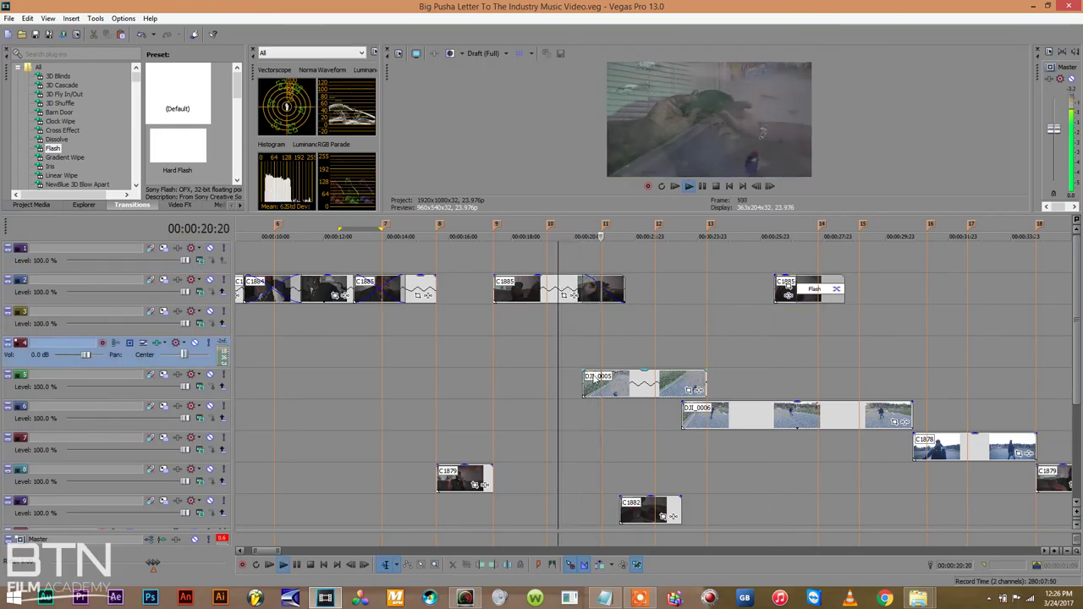
key(space)
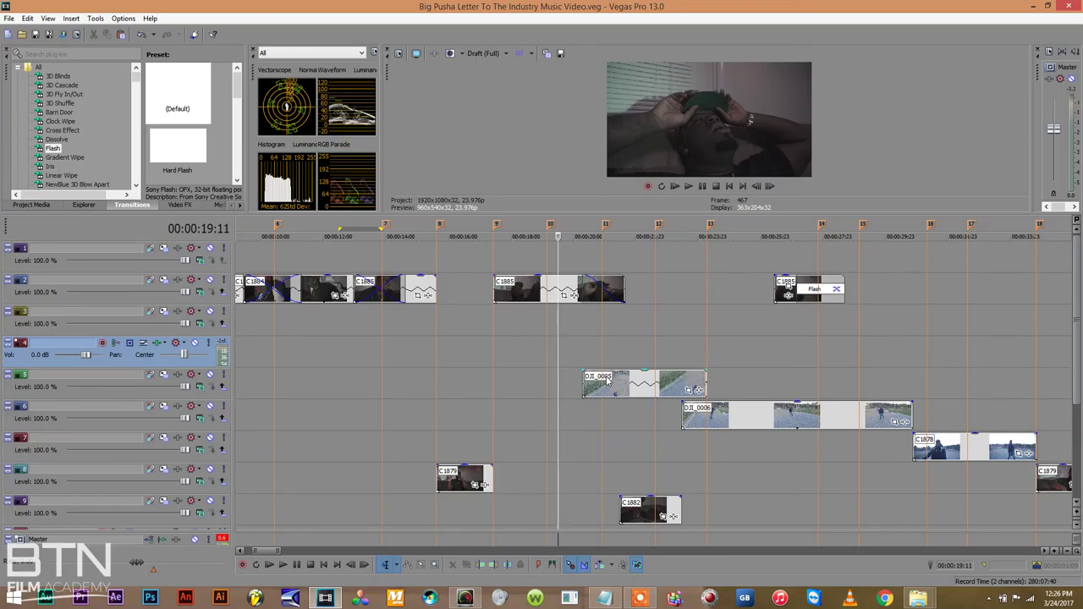
click(638, 330)
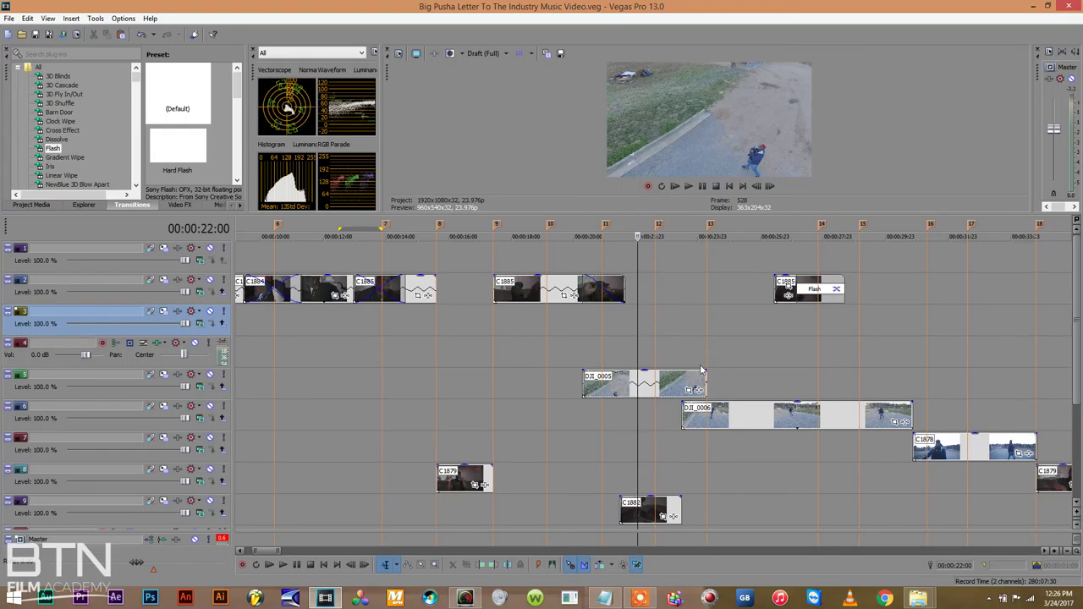
click(588, 335)
key(space)
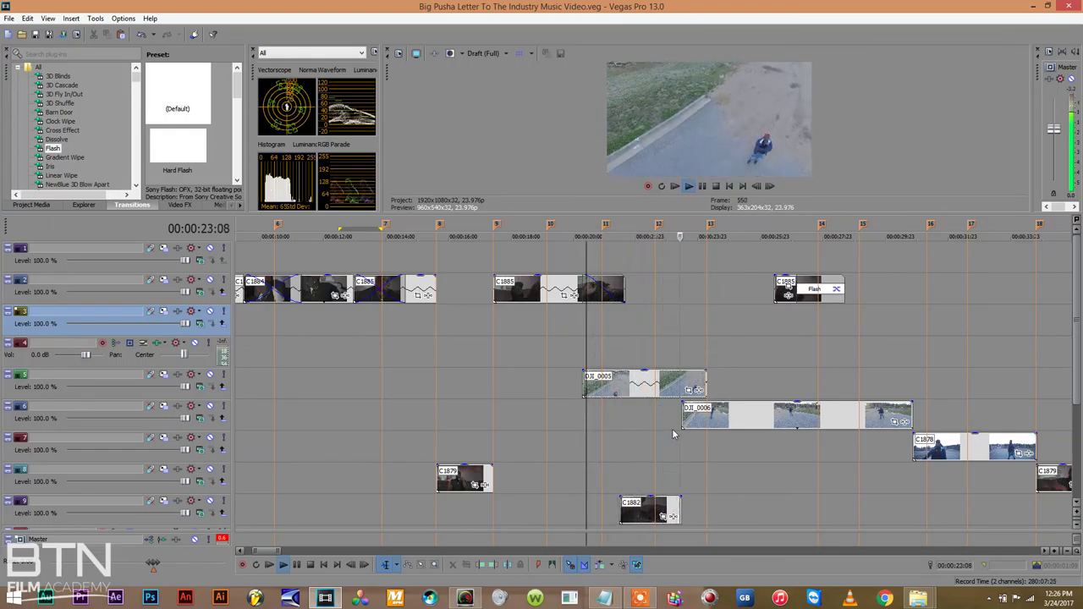
click(611, 445)
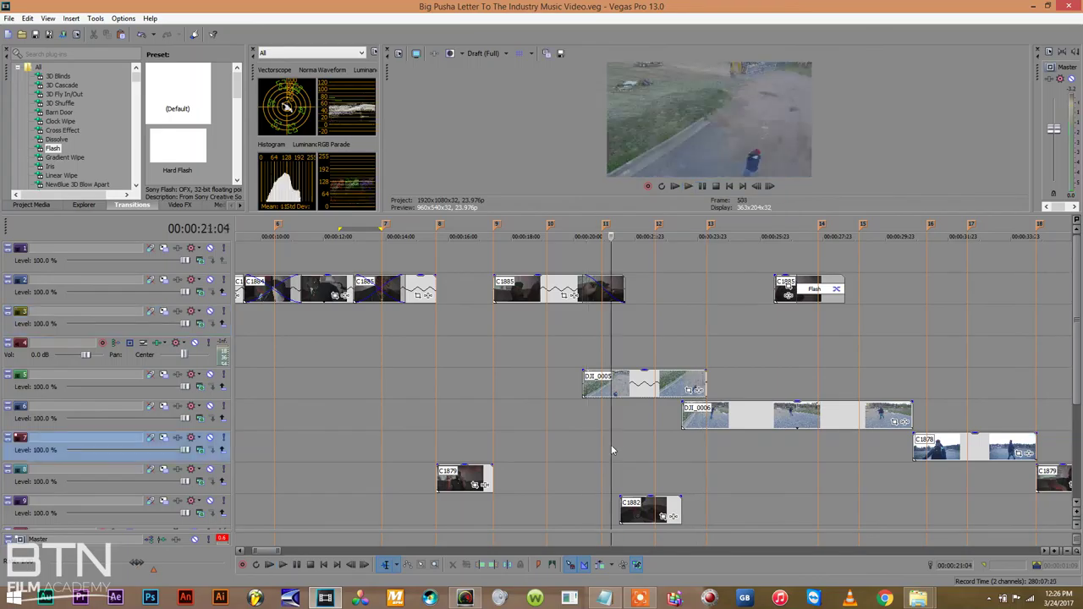
Move the DJI_0005 clip along track 5 to start just before marker 13, and preview the fade out of the C1885 clip
click(702, 385)
drag(661, 394, 773, 394)
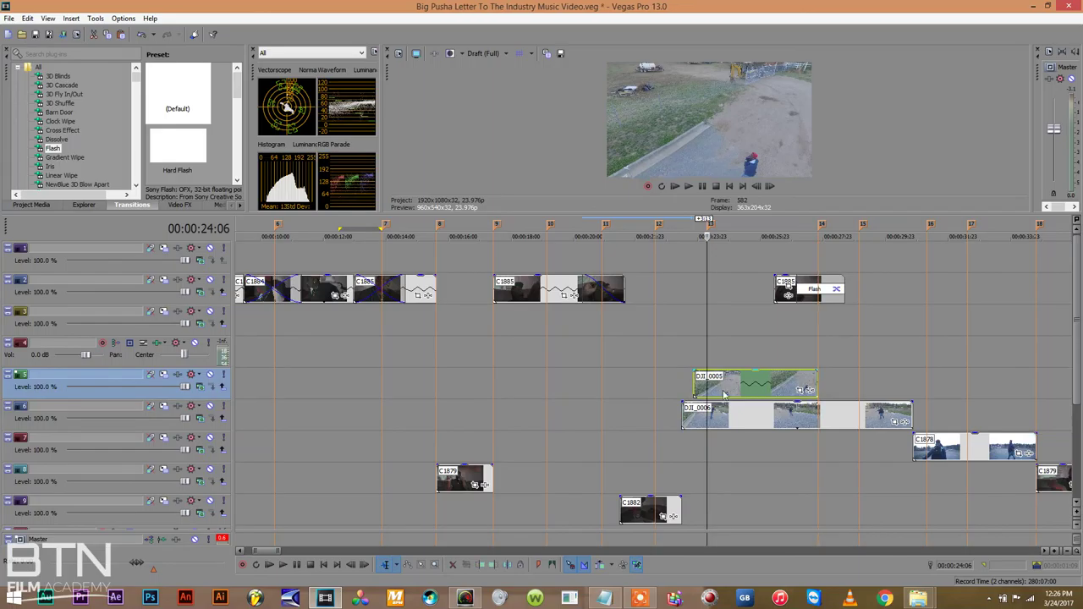
click(637, 479)
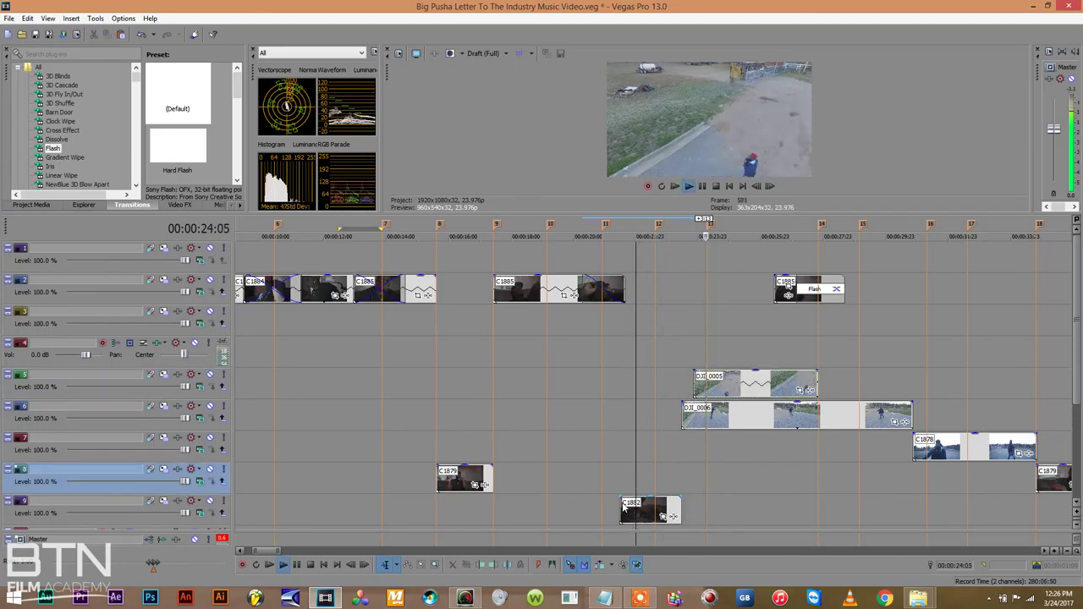
click(622, 503)
click(568, 415)
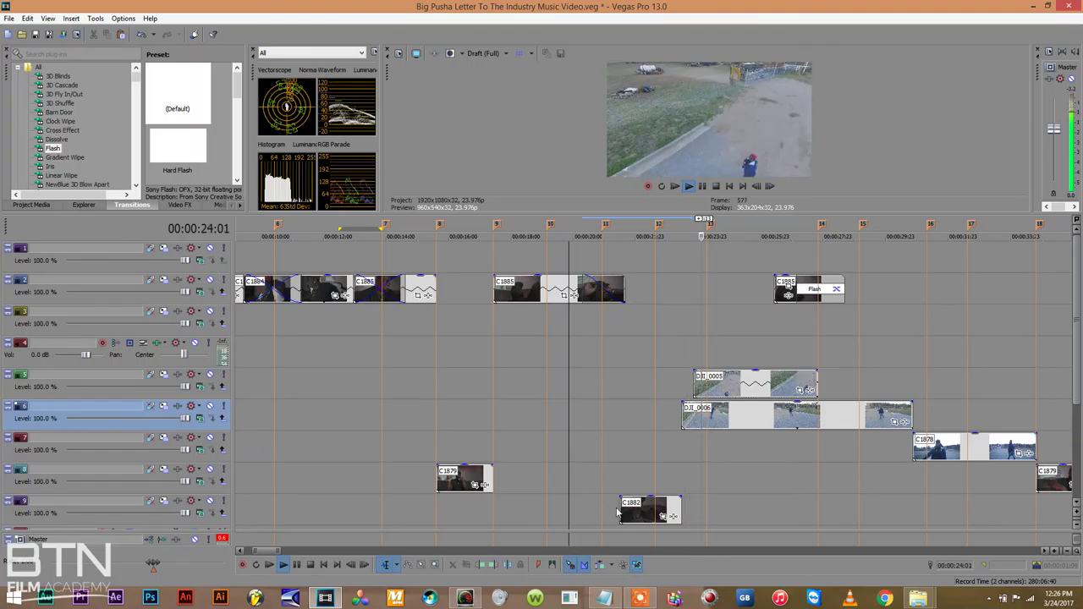
Extend the track 9 C1882 clip's start back to where the C1885 clip's fade-out begins and split it at 00:00:21:15
drag(617, 511, 580, 505)
click(581, 505)
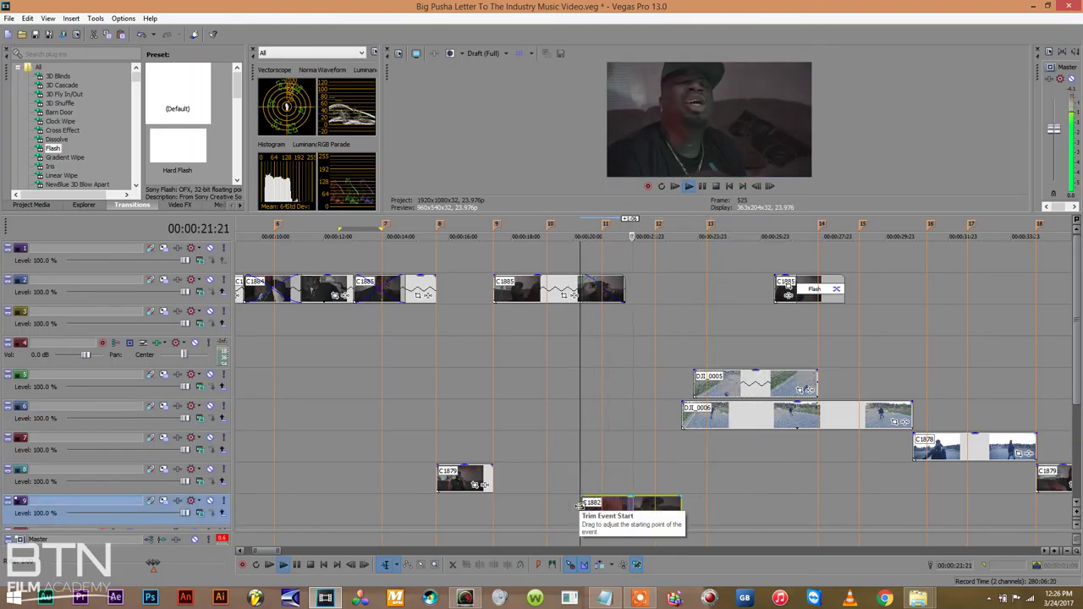
click(624, 510)
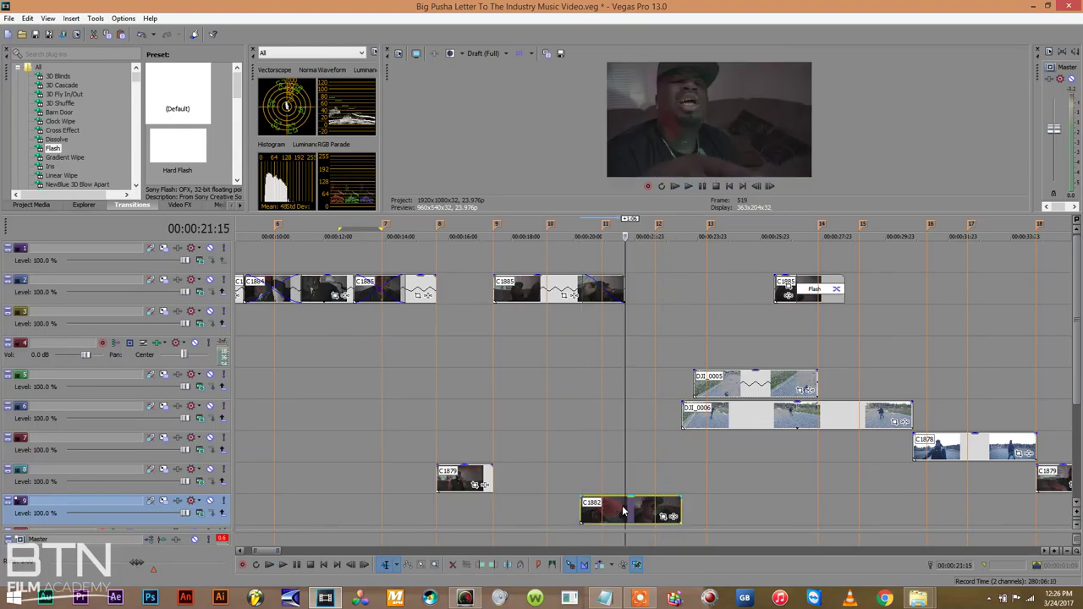
key(s)
Slow down the first C1882 section by time-stretching its start back to just after marker 9, and check its playback rate
drag(582, 508, 502, 510)
right_click(533, 517)
click(565, 505)
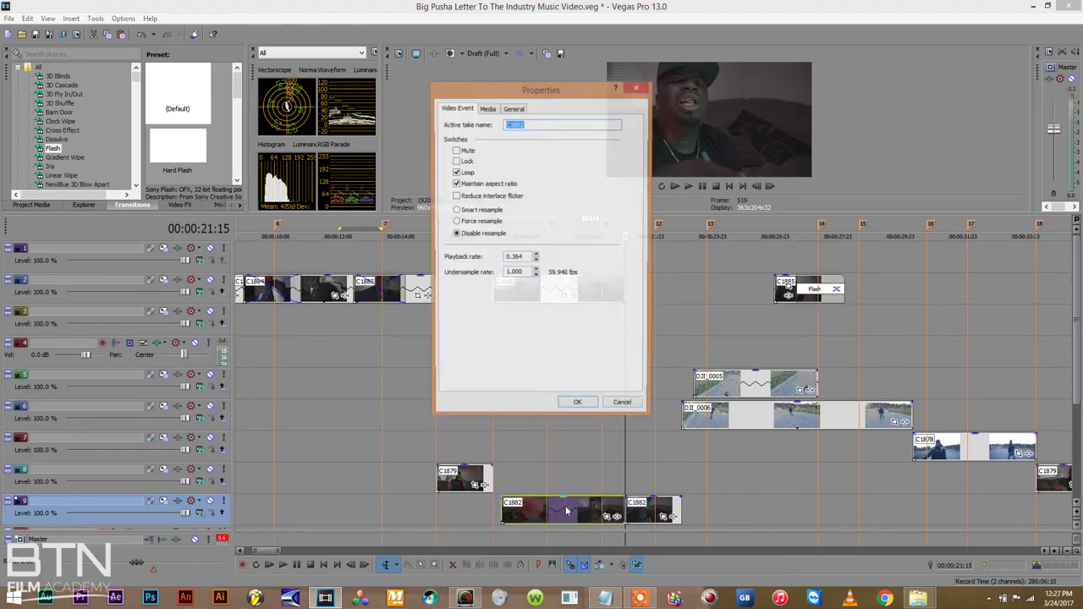
click(627, 408)
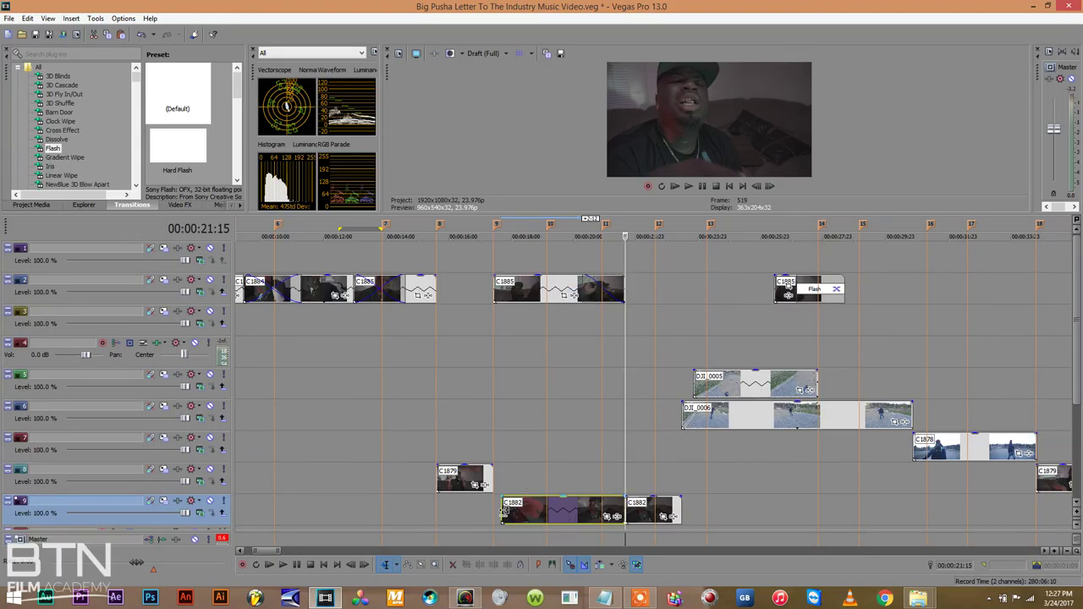
Try stretching the first C1882 section's start back to marker 9 exactly and check the resulting playback rate
drag(503, 512, 496, 512)
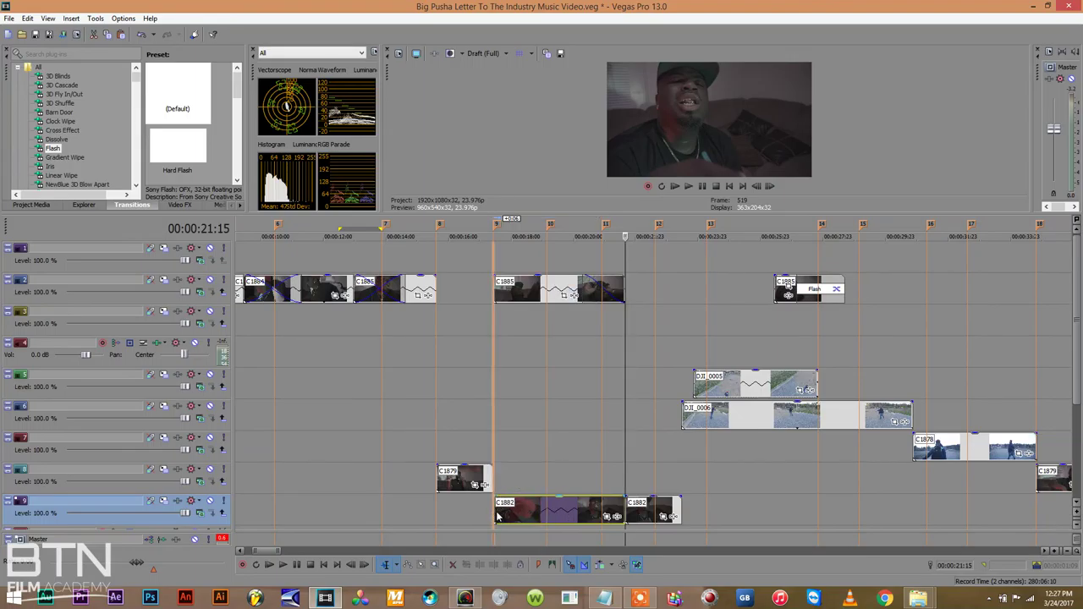
right_click(522, 511)
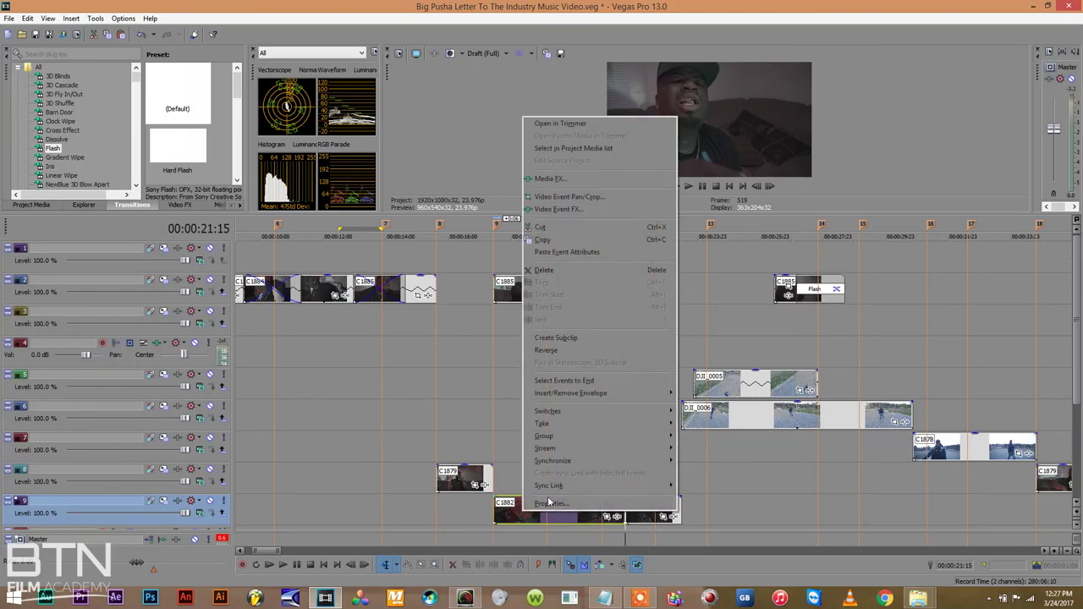
click(550, 503)
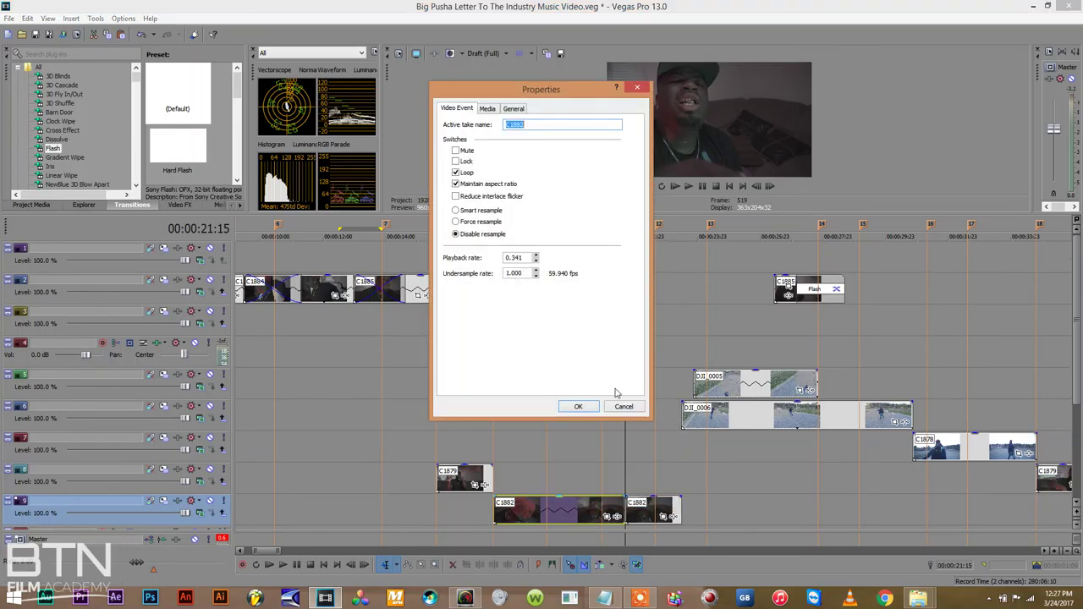
click(618, 411)
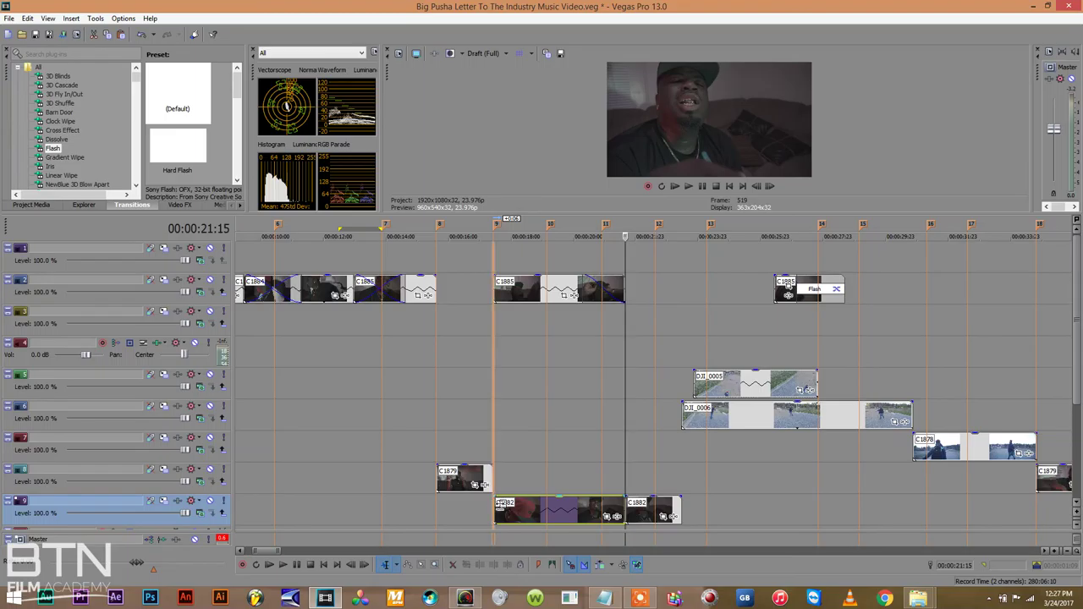
Reduce the first C1882 section's time stretch so it starts slightly farther after marker 9, checking its playback rate
drag(496, 505, 510, 505)
right_click(581, 512)
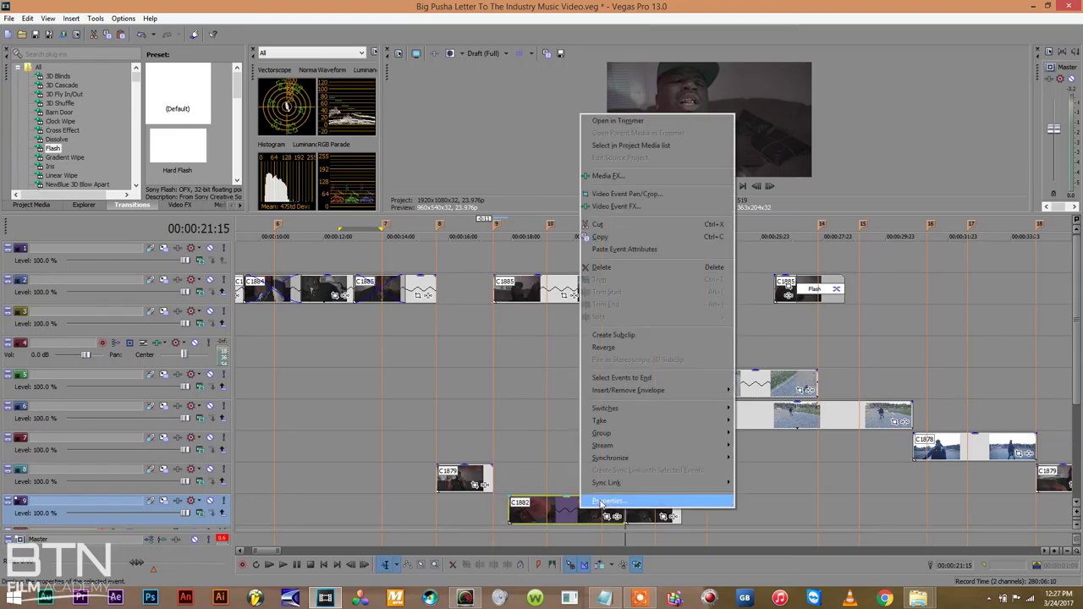
click(607, 502)
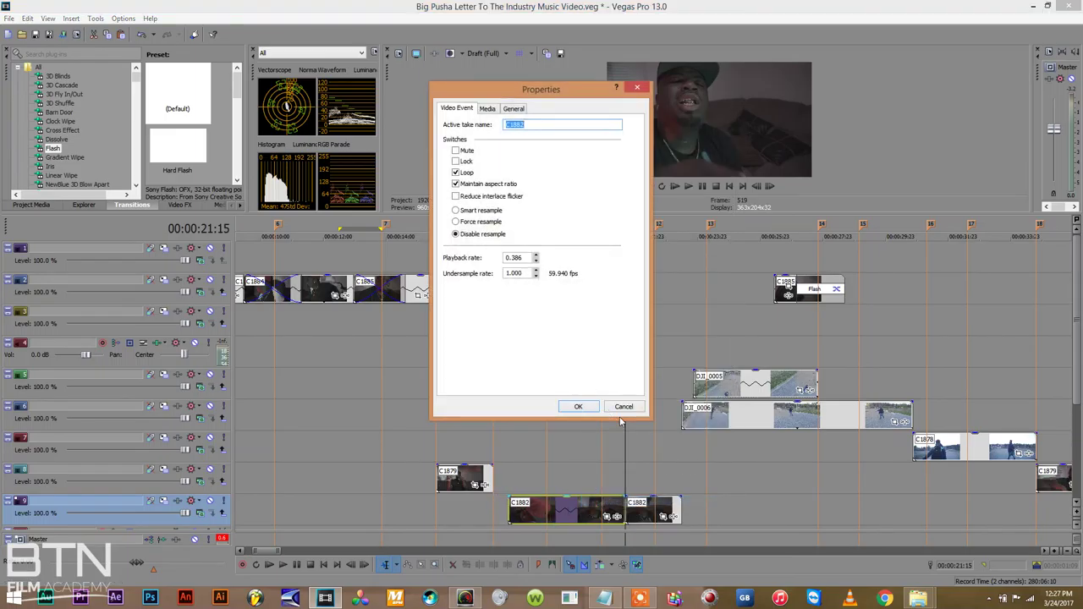
click(614, 411)
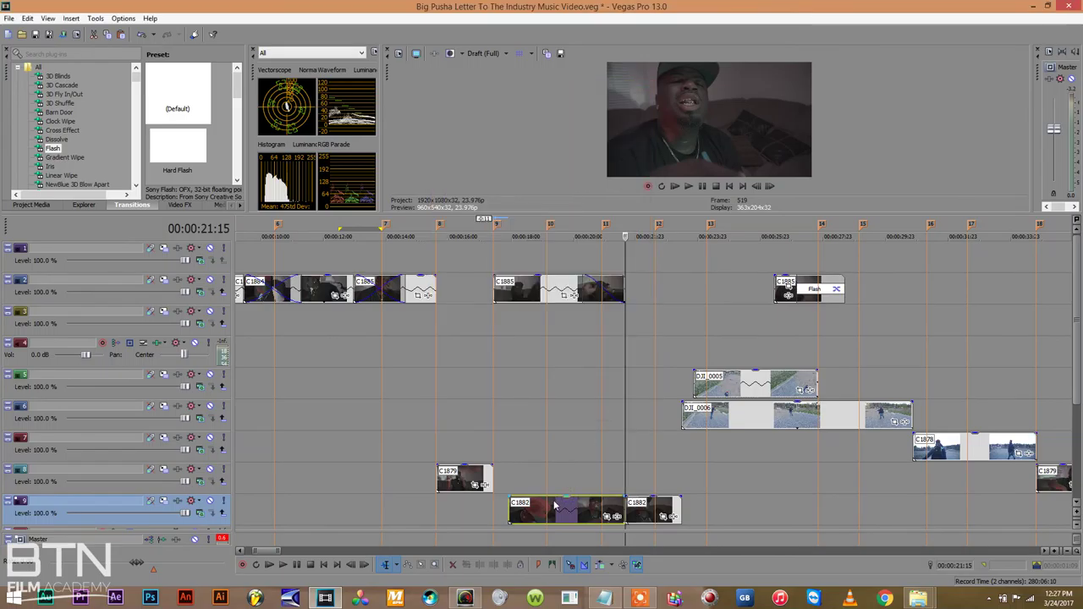
drag(509, 508, 513, 510)
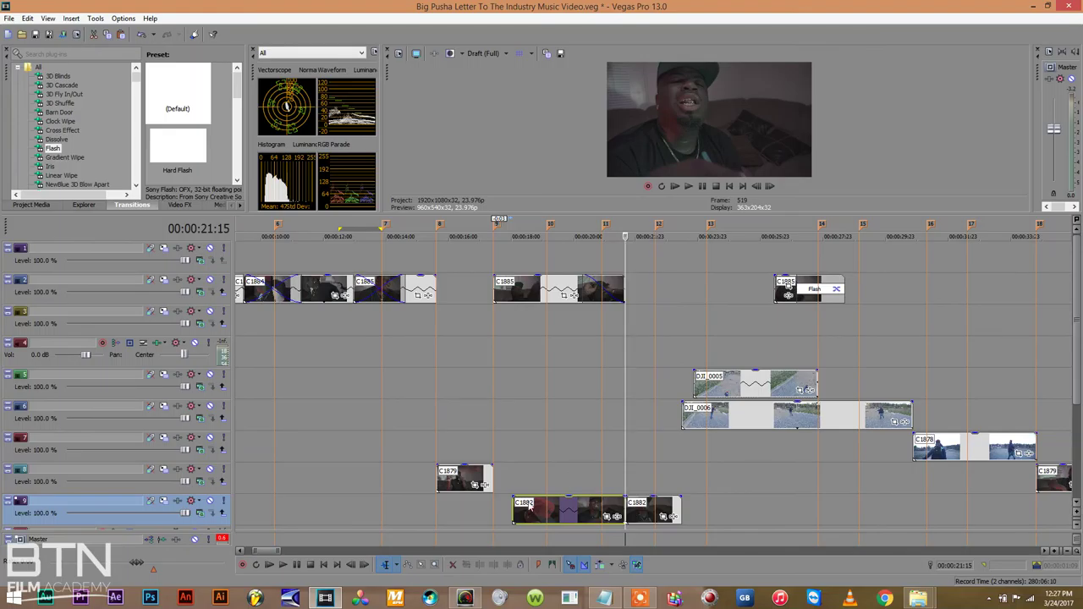
Trim the slowed C1882 section's start forward to where the C1885 clip begins fading out on track 2, and play it
drag(512, 510, 575, 507)
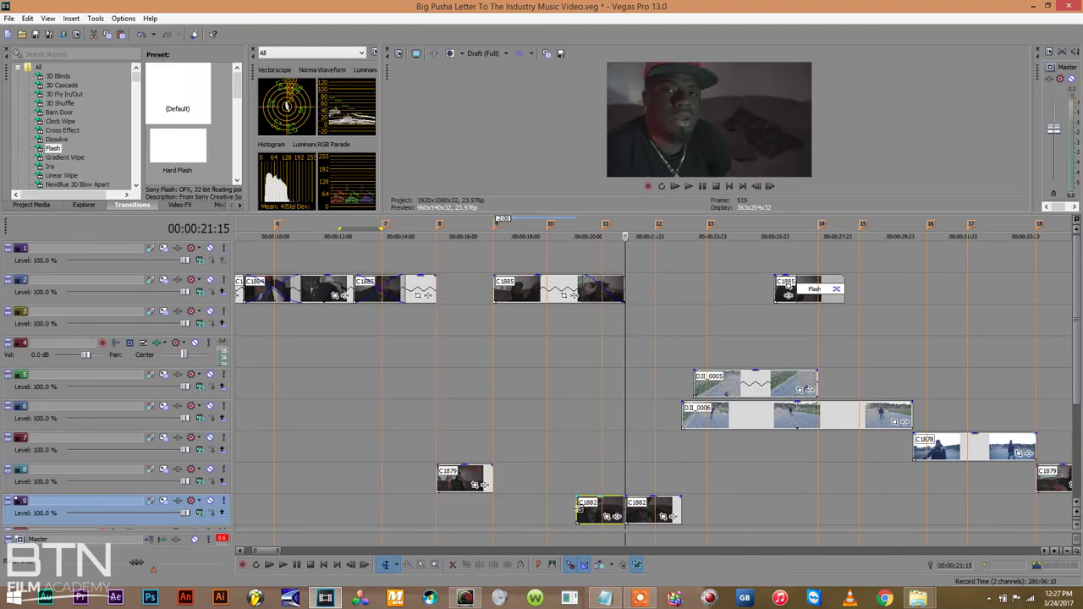
click(577, 508)
key(space)
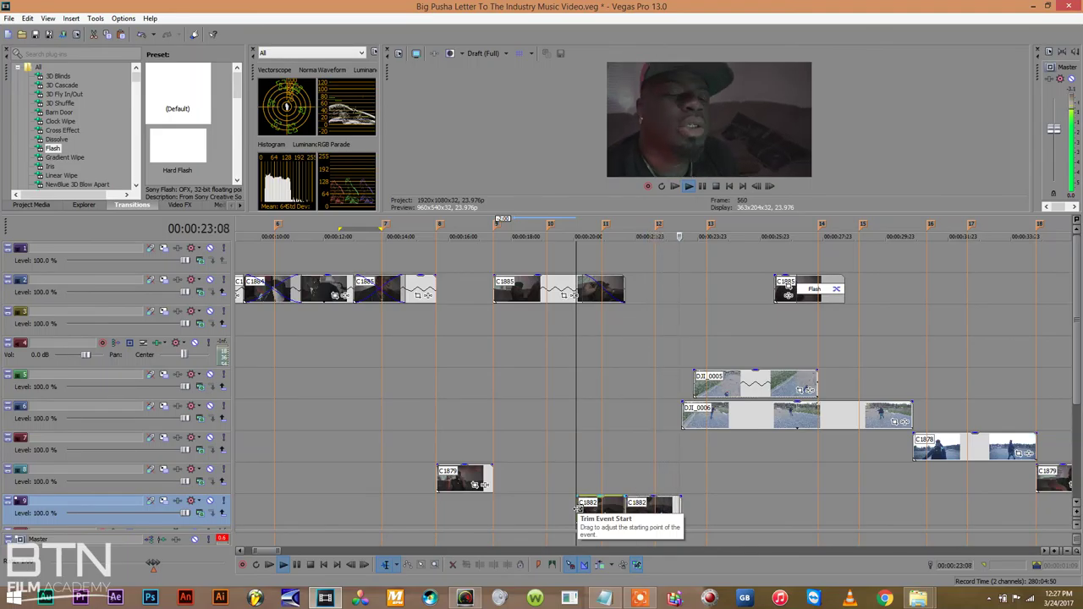
Replay the slowed C1882 sections up to the DJI clips and save the project
key(space)
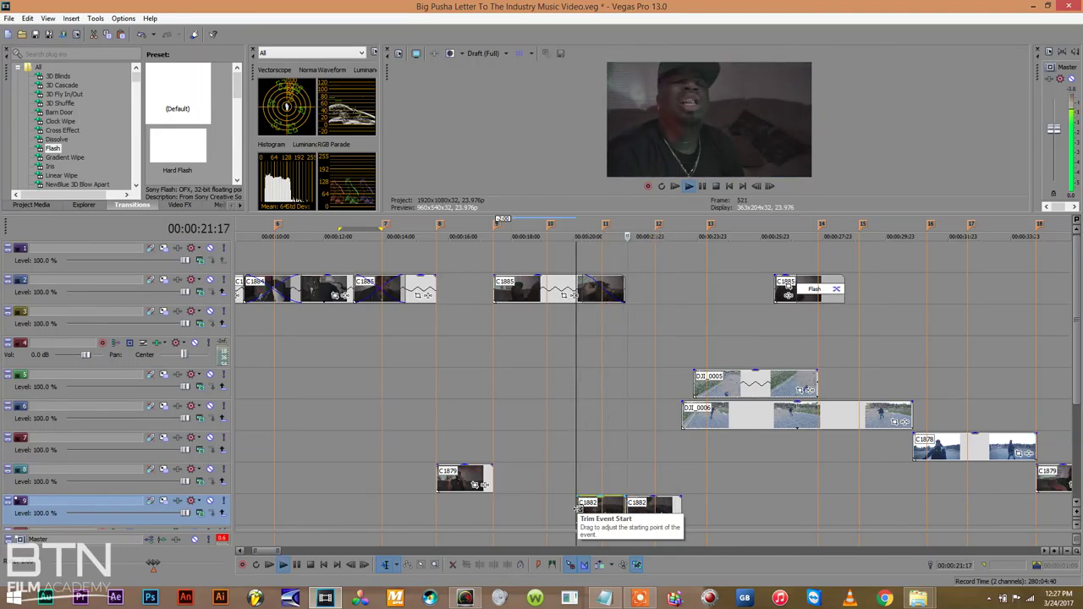
key(space)
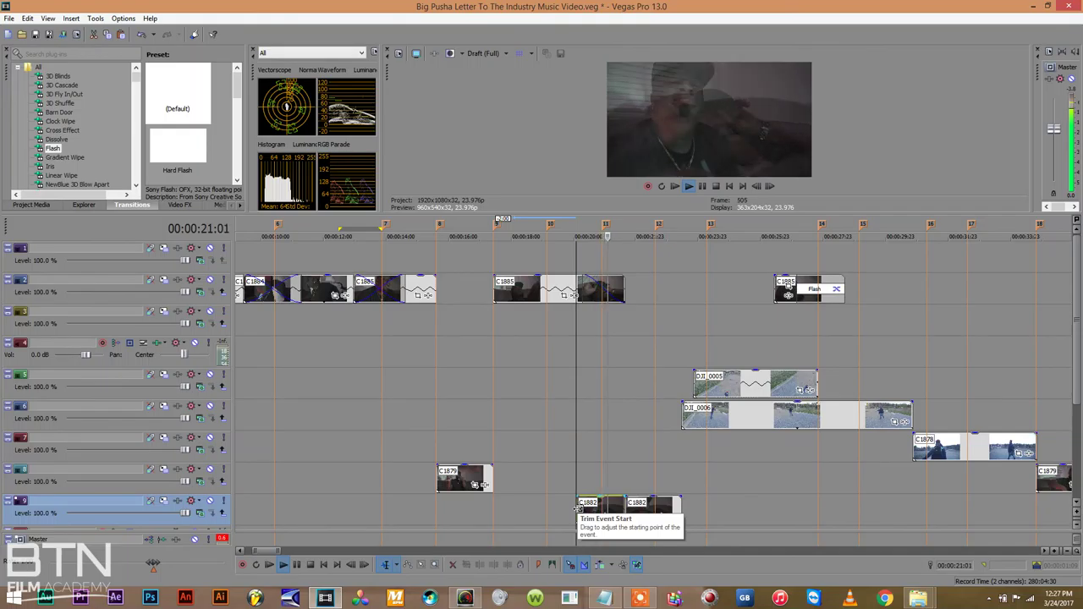
key(space)
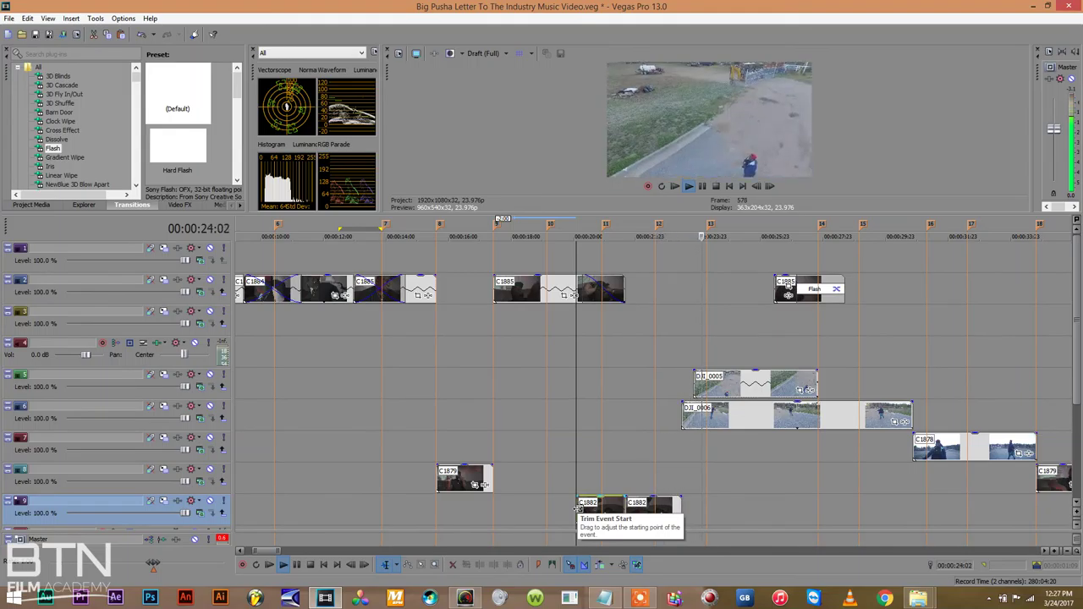
key(space)
key(space)
key(ctrl+s)
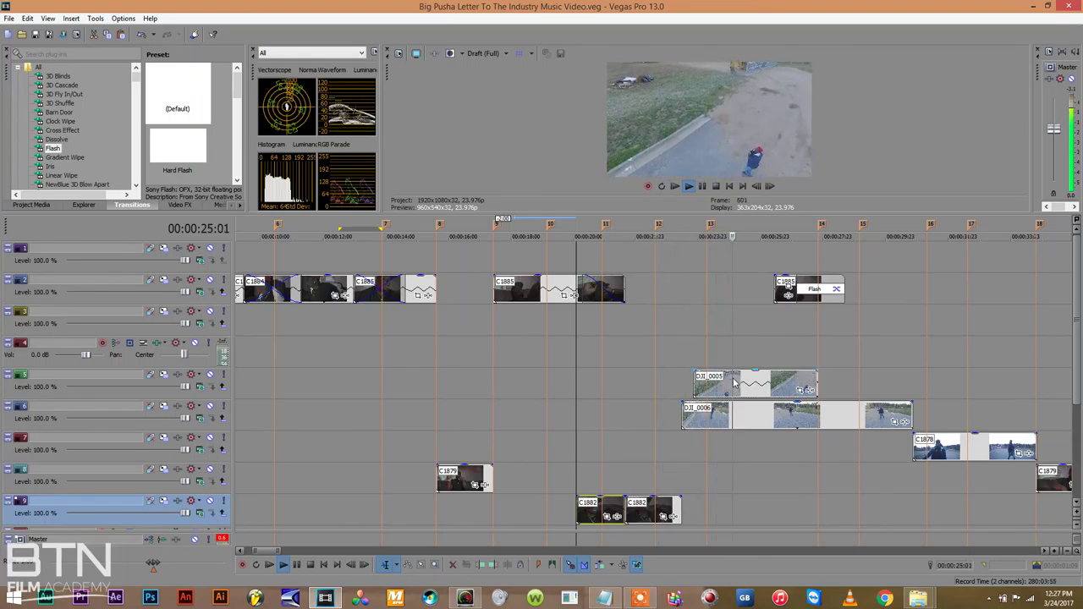
Move DJI_0005 back to start at marker 12 and trim DJI_0006's start to where DJI_0005 ends
drag(734, 383, 694, 378)
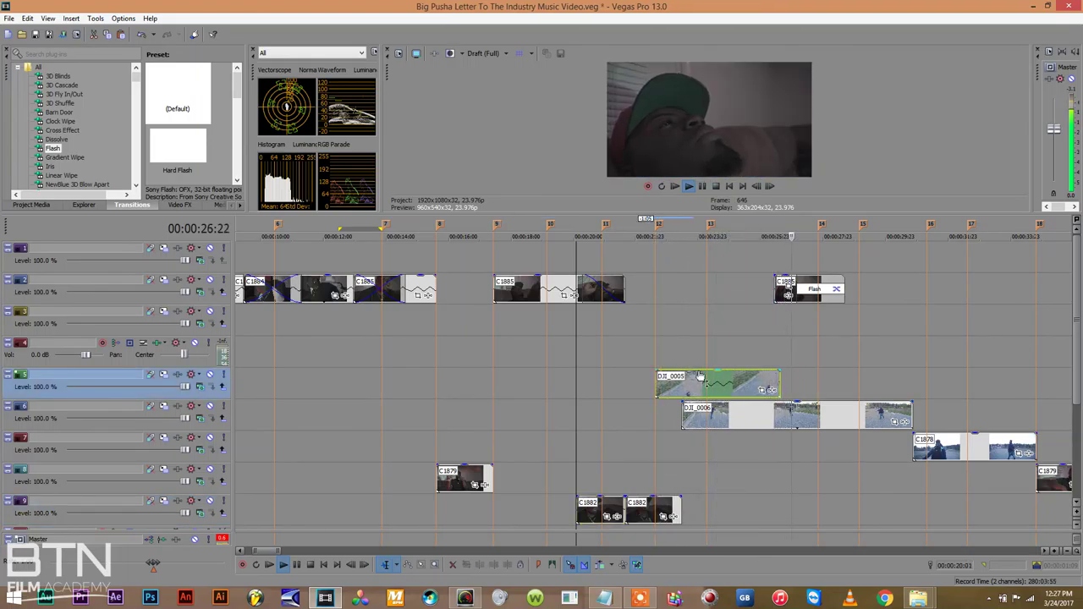
click(653, 440)
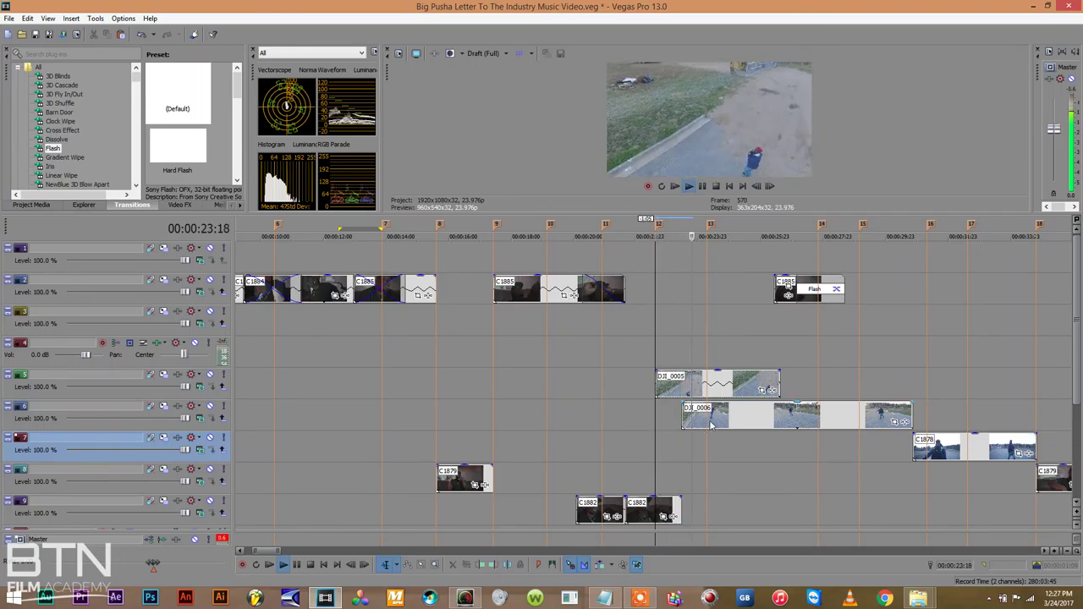
drag(684, 415, 782, 414)
Shift DJI_0005 forward until it starts where the second C1882 section ends, playing back the transition
mouse_move(697, 386)
mouse_down()
mouse_move(733, 386)
mouse_move(718, 386)
mouse_up()
key(space)
key(space)
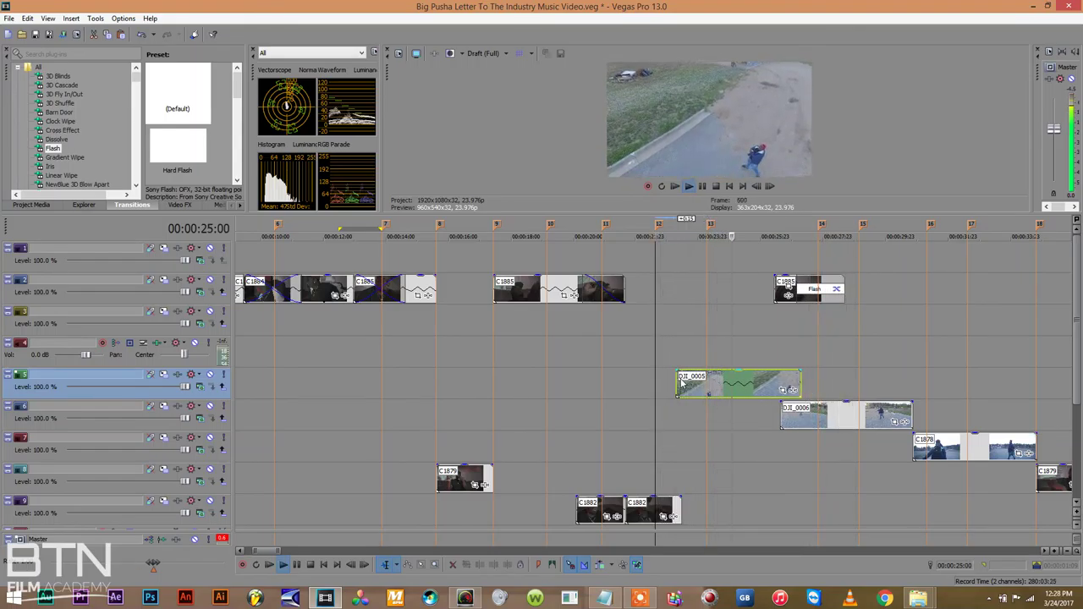
click(623, 388)
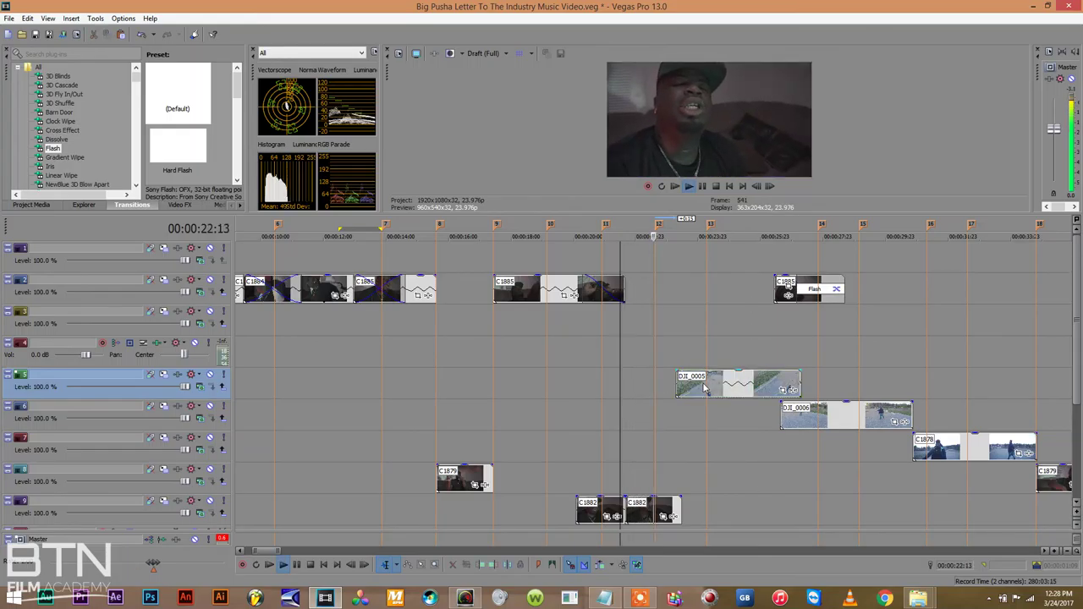
drag(704, 388, 709, 389)
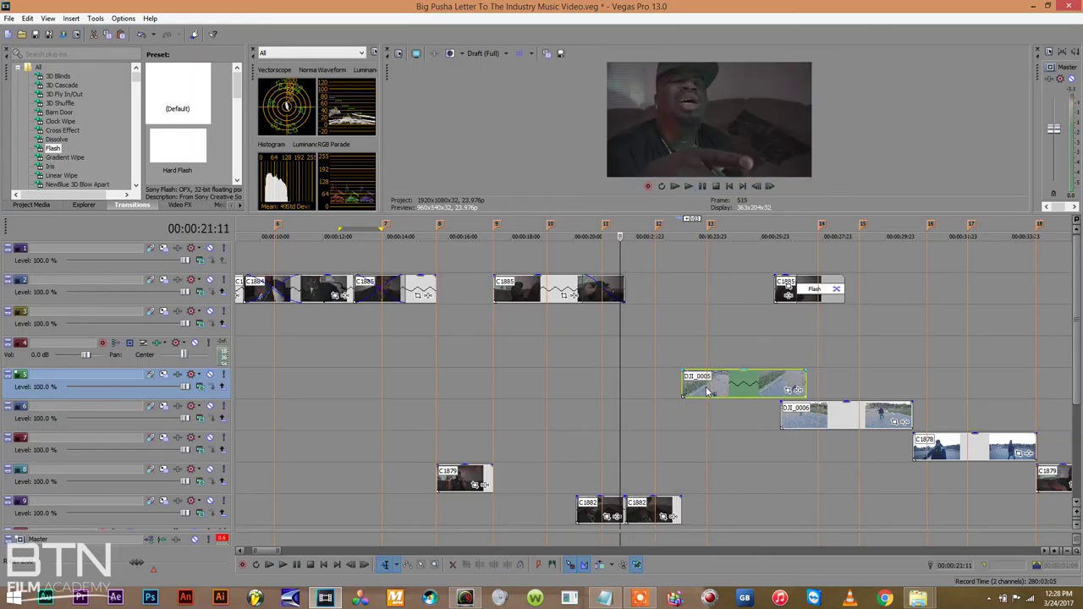
Extend the second C1882 section's end to marker 13 and split it where DJI_0005 starts
click(680, 502)
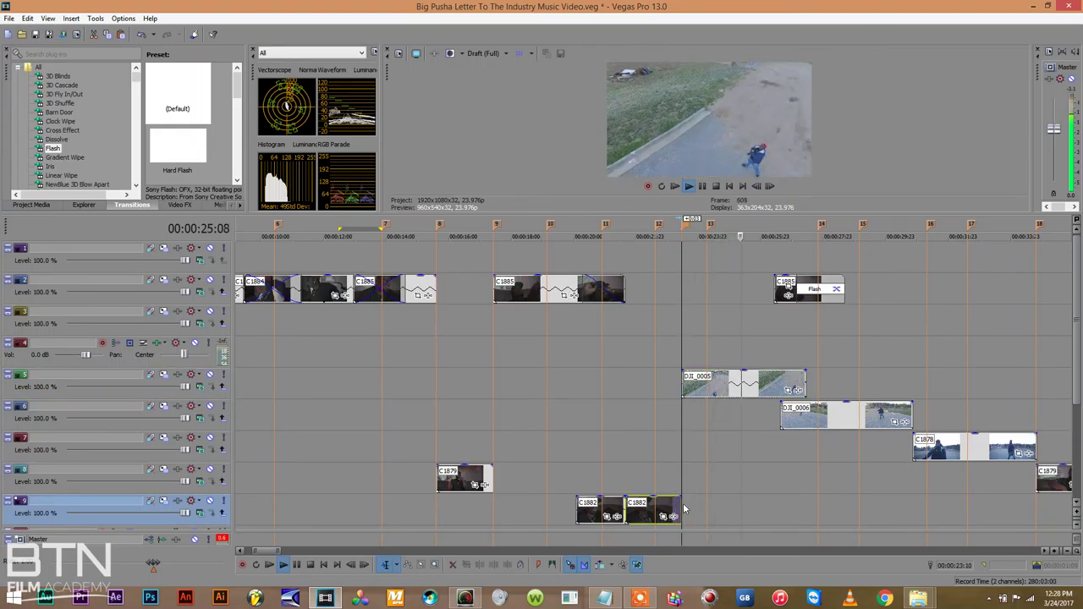
drag(682, 508, 712, 505)
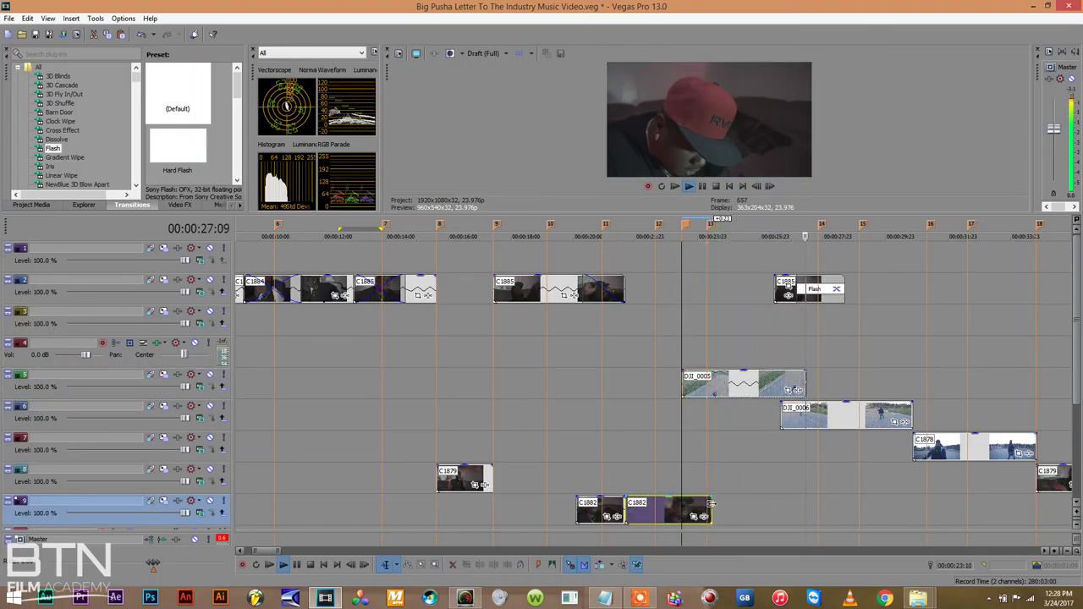
key(s)
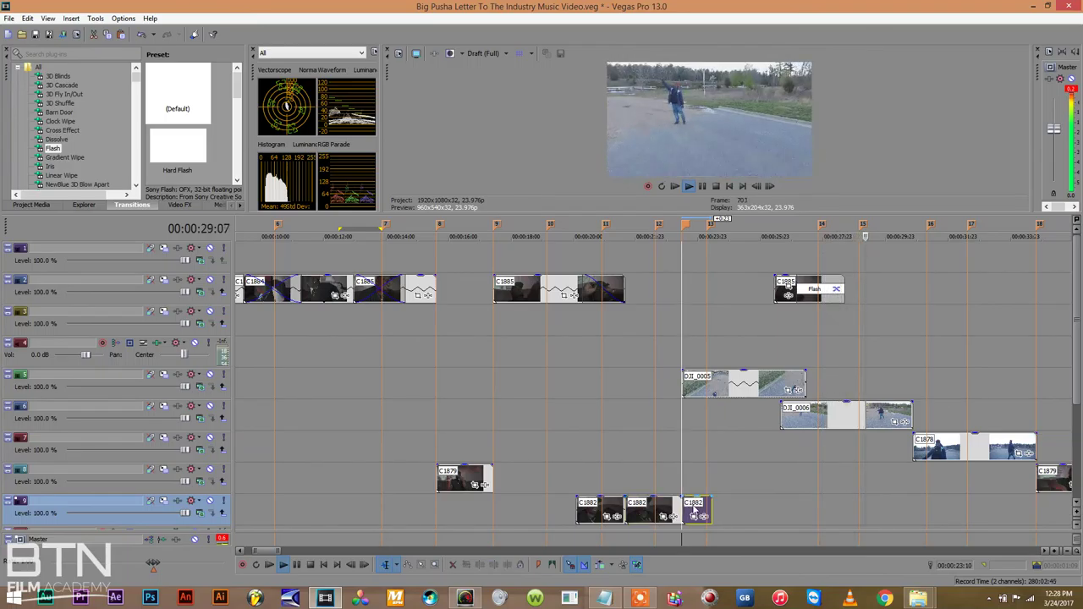
right_click(694, 506)
click(674, 476)
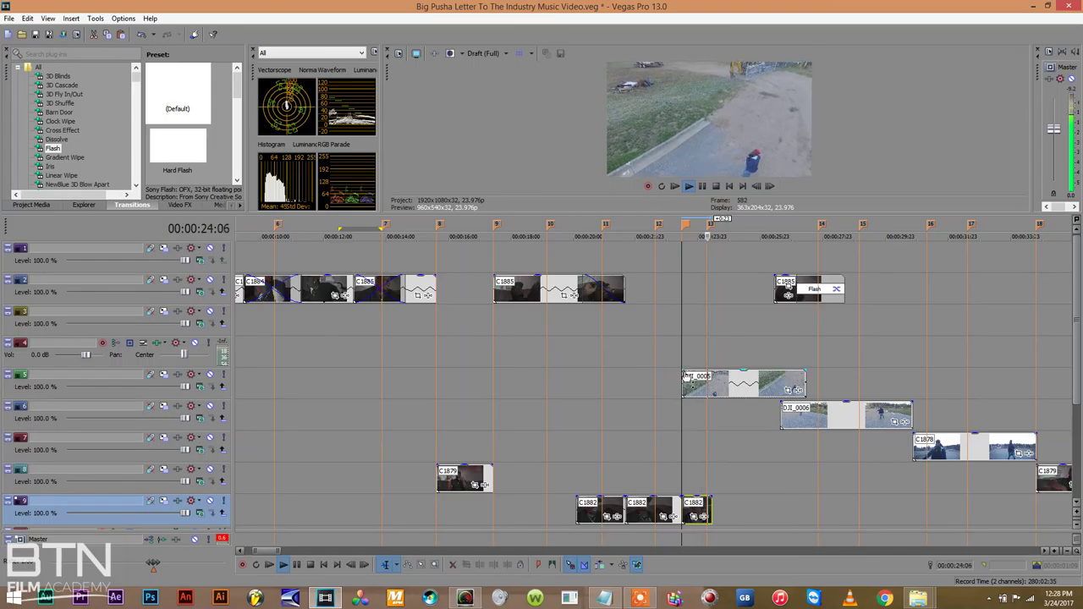
Fade in DJI_0005 over about 00:00:01:12 and extend the third C1882 section to the end of that fade
click(680, 373)
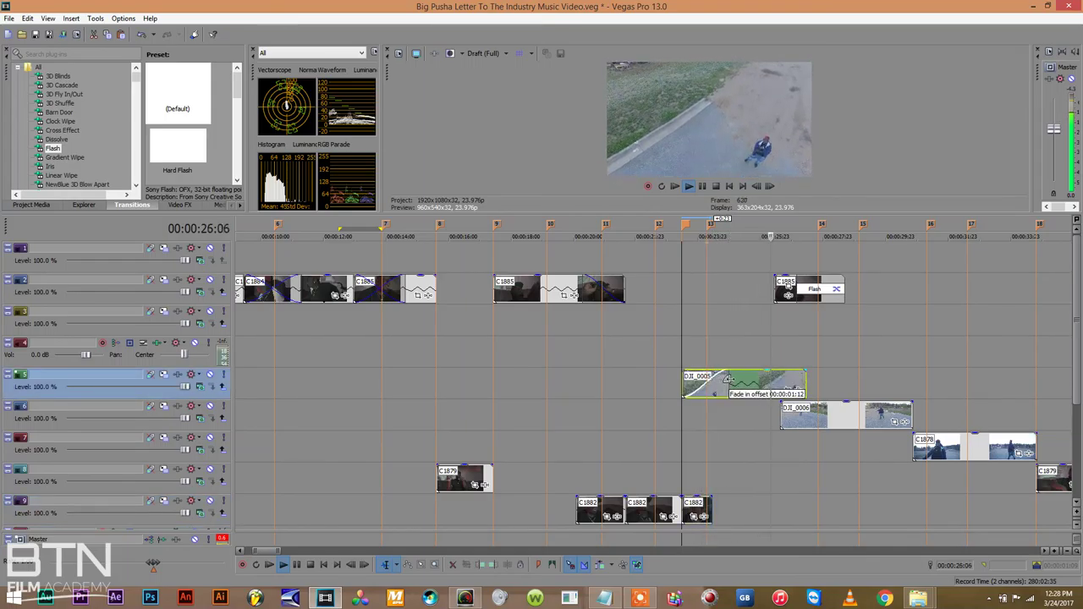
drag(710, 506, 731, 504)
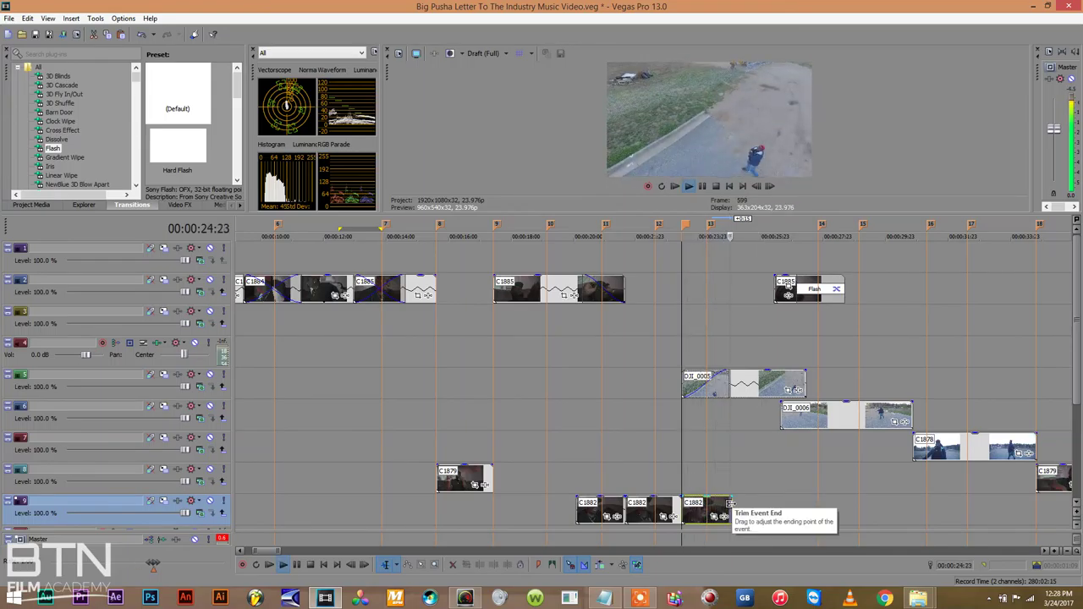
Check the third C1882 section's playback rate, and save the project while playing back the edit
right_click(712, 512)
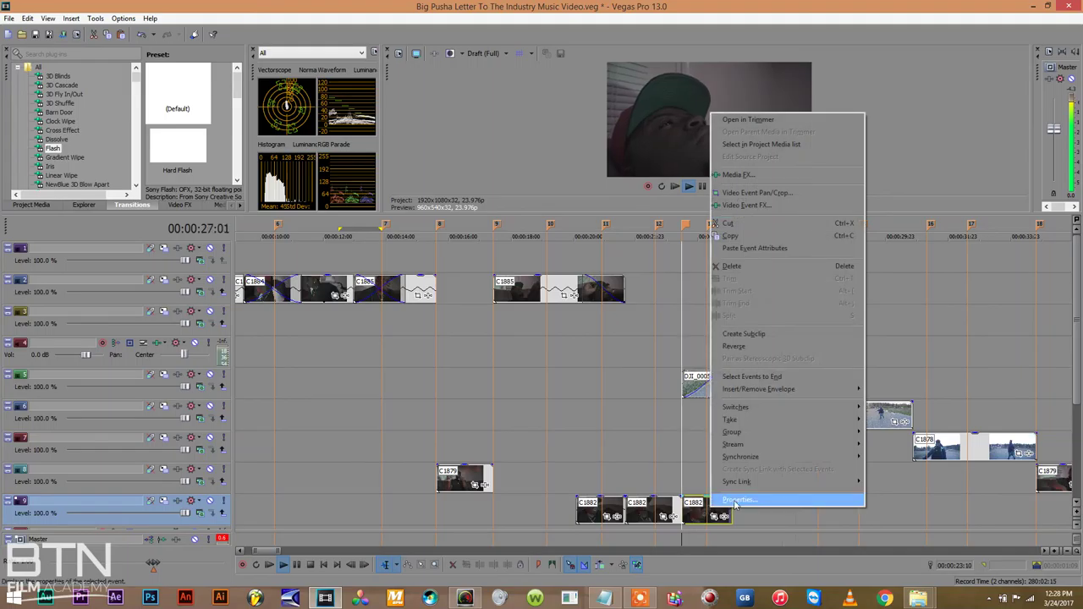
click(737, 505)
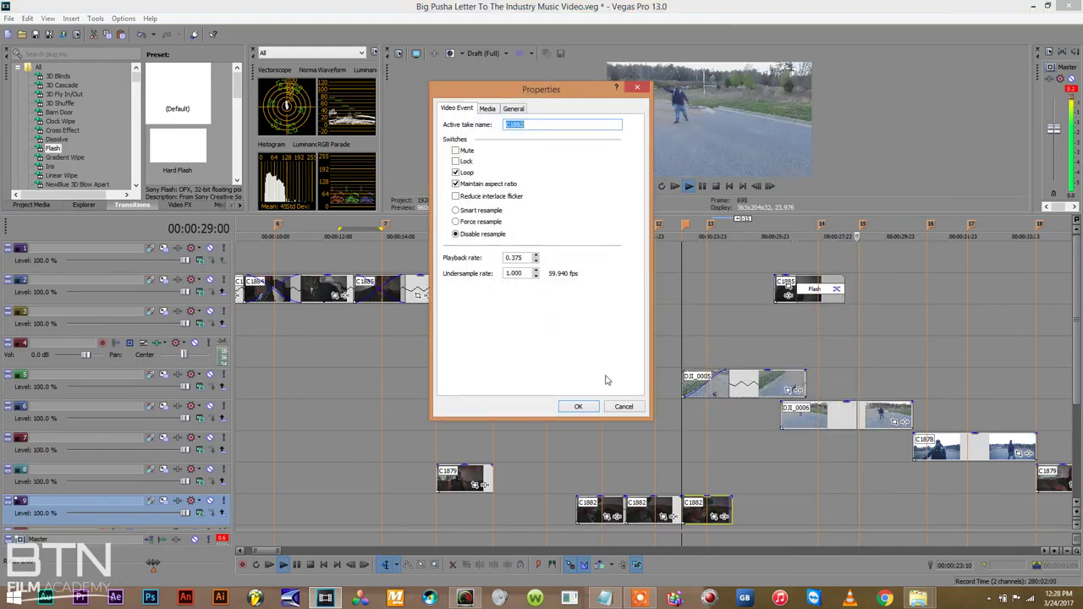
click(624, 407)
click(554, 404)
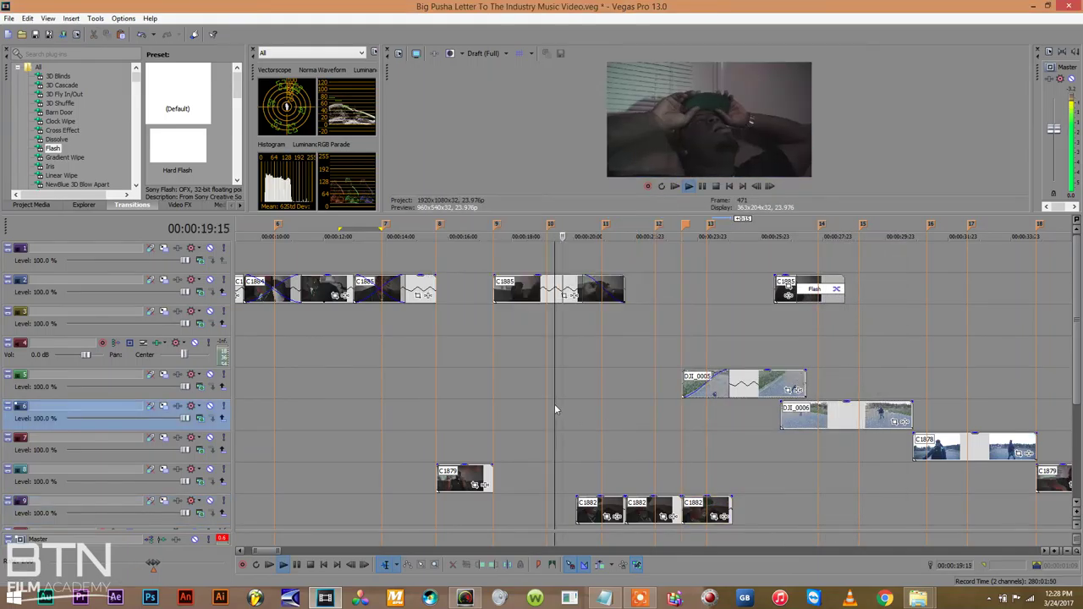
key(ctrl+s)
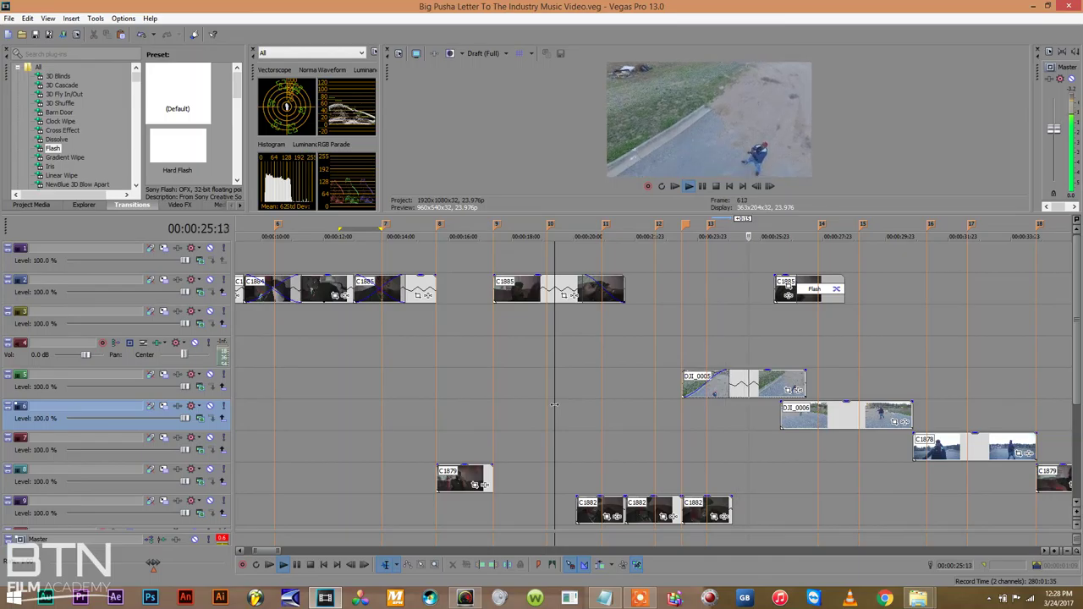
key(space)
key(space)
Extend the start of the last C1885 clip on track 2 back about 18 frames, and move DJI_0005 to end with DJI_0006
mouse_move(775, 289)
mouse_down()
mouse_move(750, 289)
mouse_move(777, 279)
mouse_up()
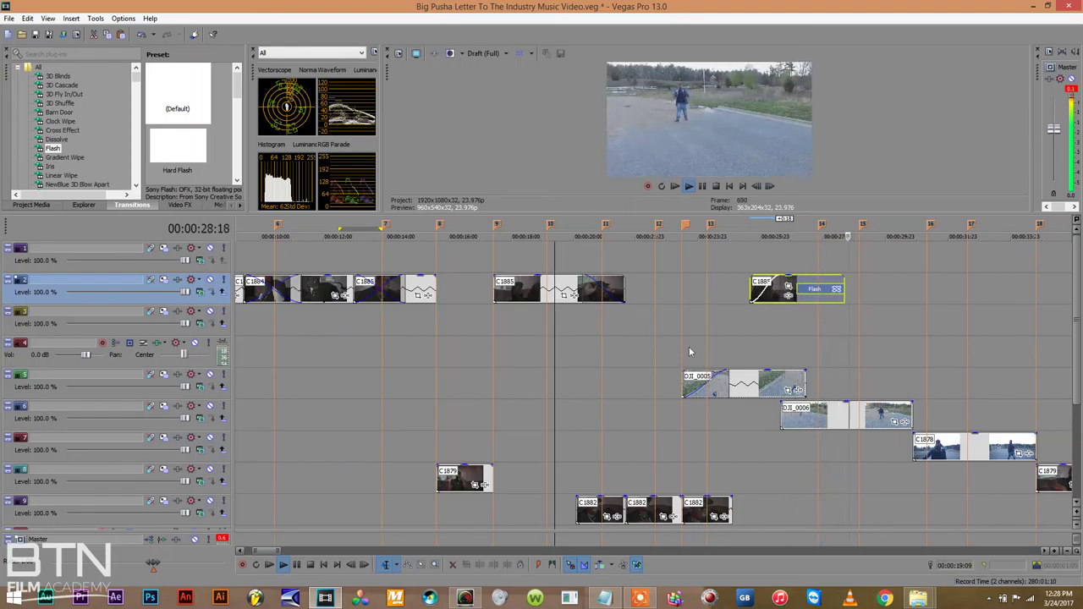
drag(684, 372, 807, 385)
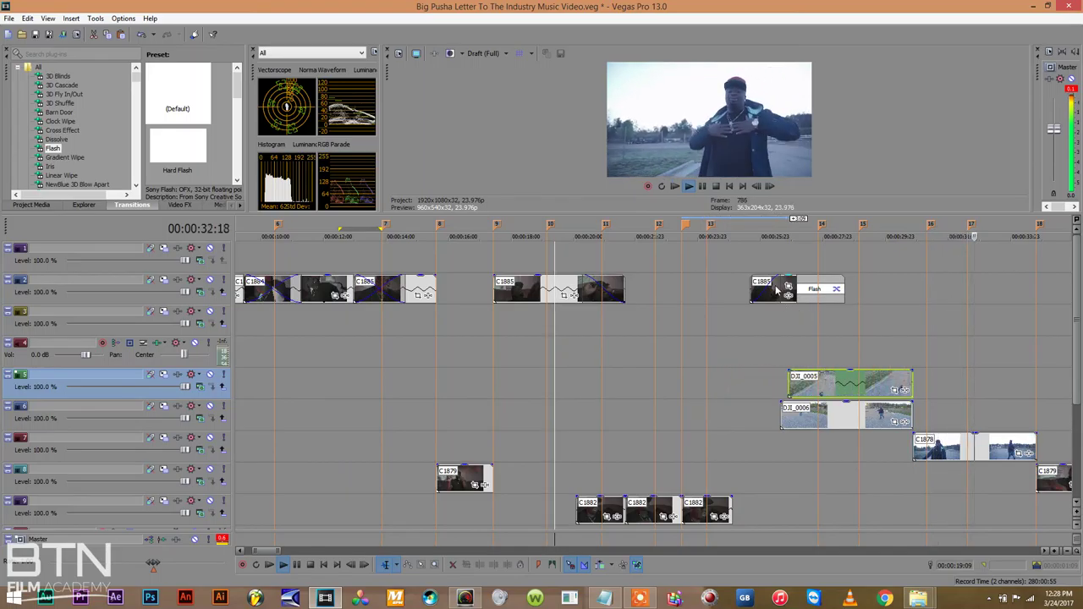
click(772, 292)
key(space)
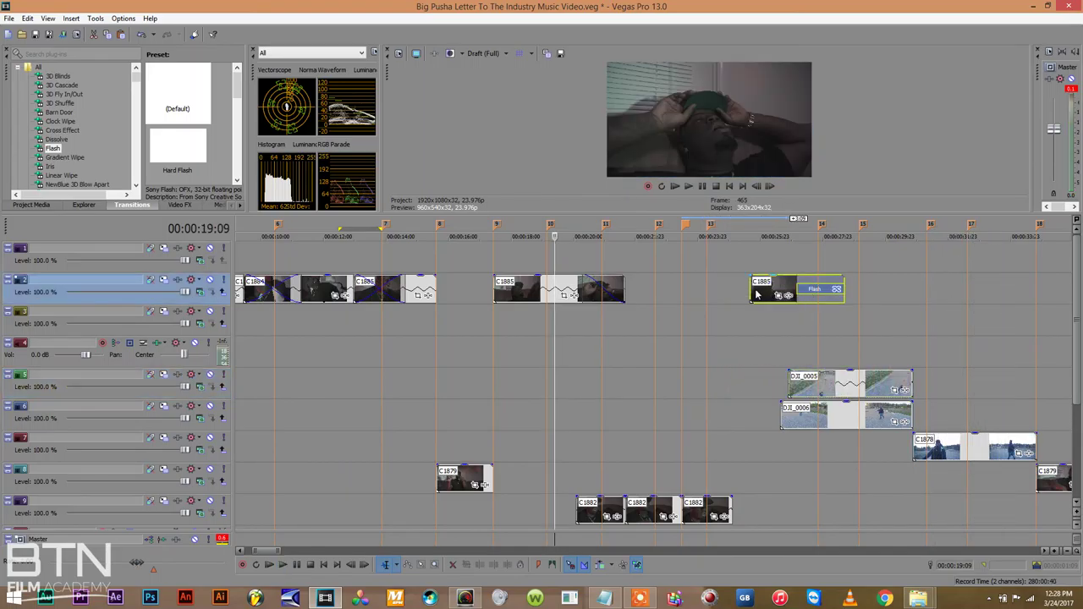
Move the last C1885 clip back over the third C1882 section so it ends at DJI_0005's start, and remove its closing Flash
drag(757, 295, 716, 284)
key(space)
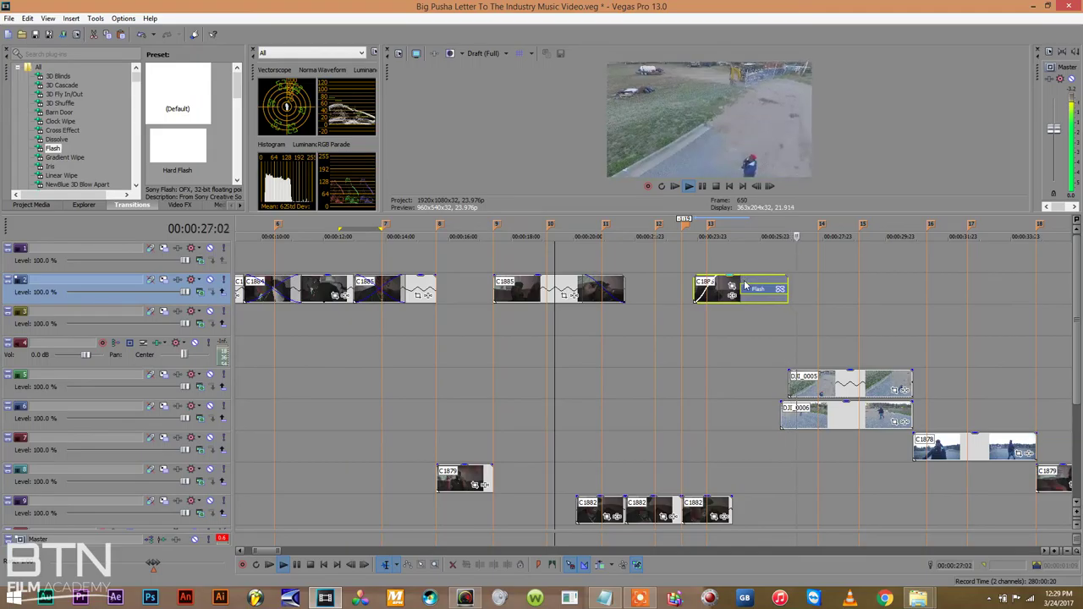
drag(742, 281, 640, 340)
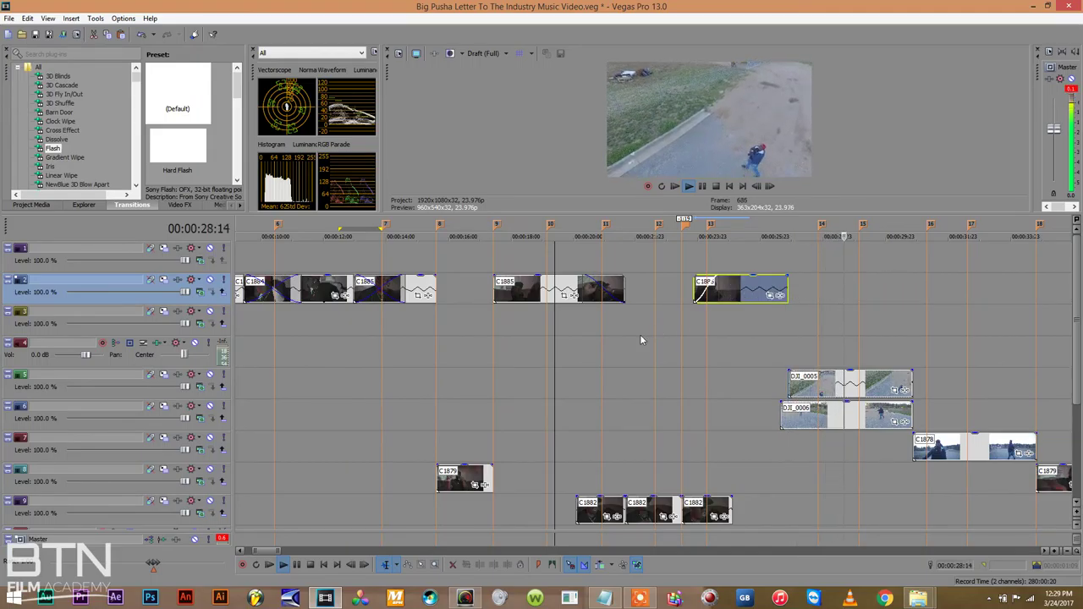
click(694, 348)
Move DJI_0005 back to where the third C1882 section ends, with its closing Flash starting at C1885's end
drag(818, 391, 768, 391)
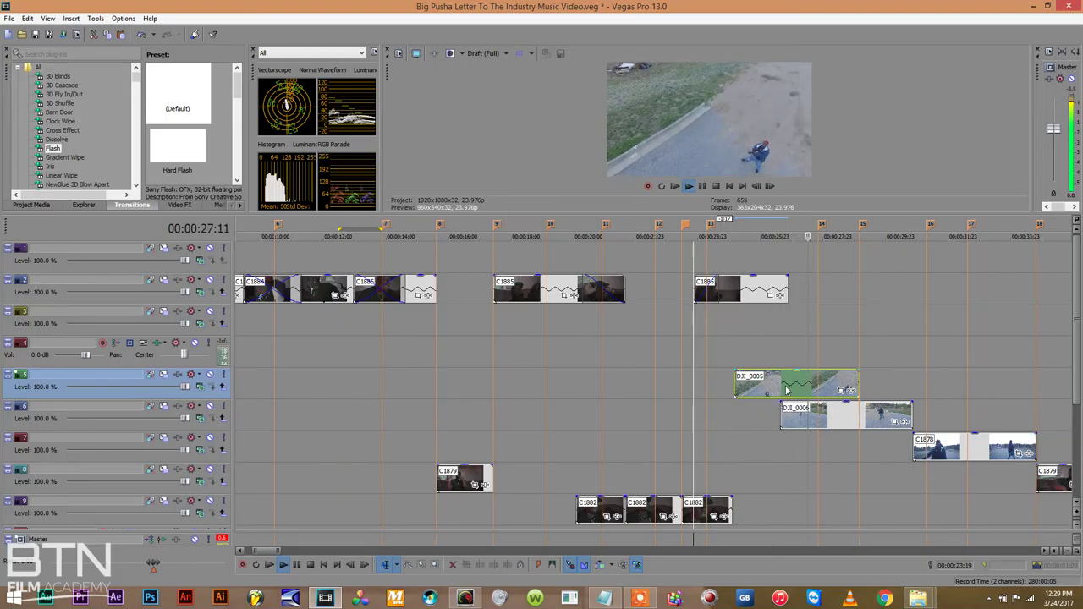
drag(832, 389, 787, 373)
key(space)
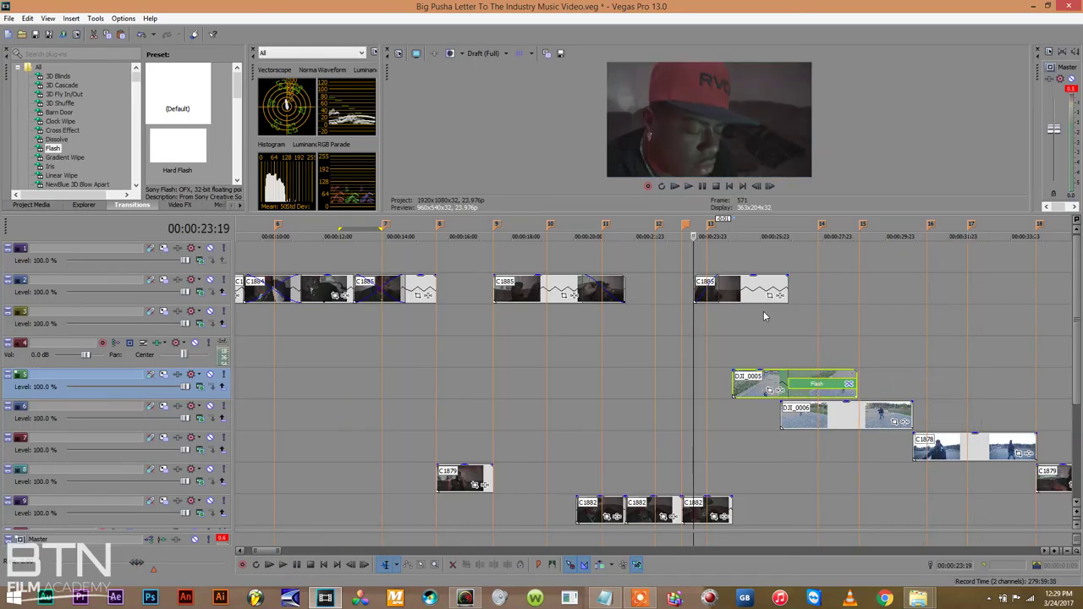
click(696, 314)
key(space)
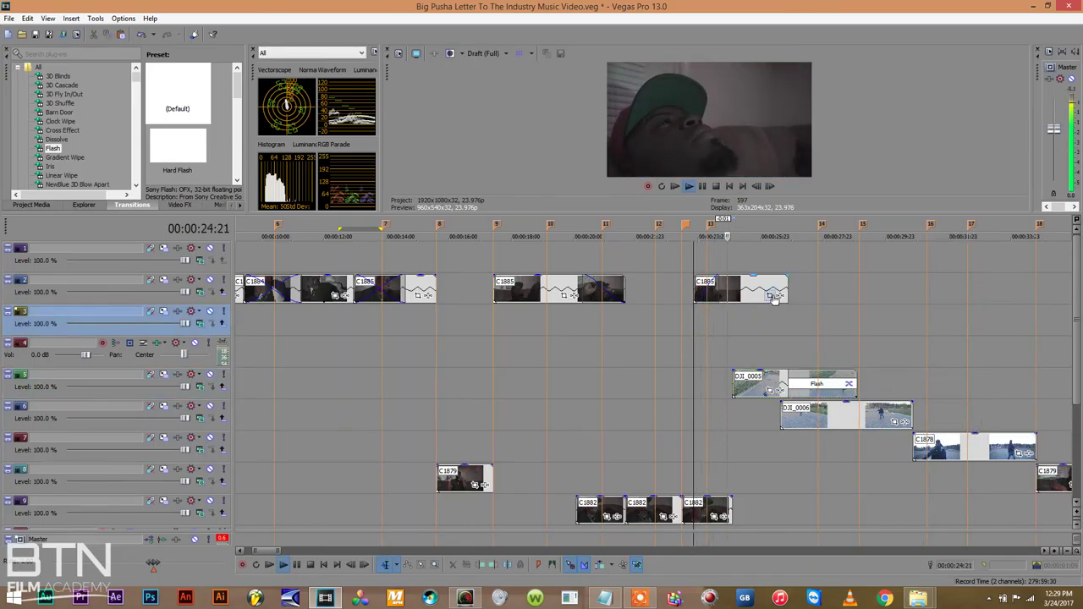
Add beat markers between markers 13 and 14 during playback, and trim C1885's end to just before the second one
drag(784, 288, 748, 292)
key(m)
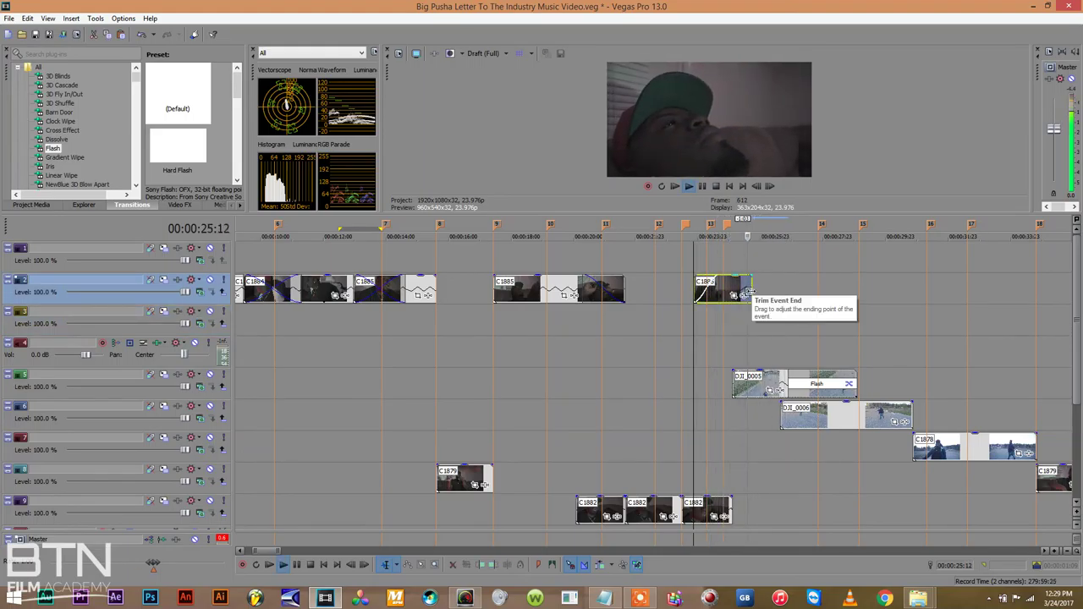
key(m)
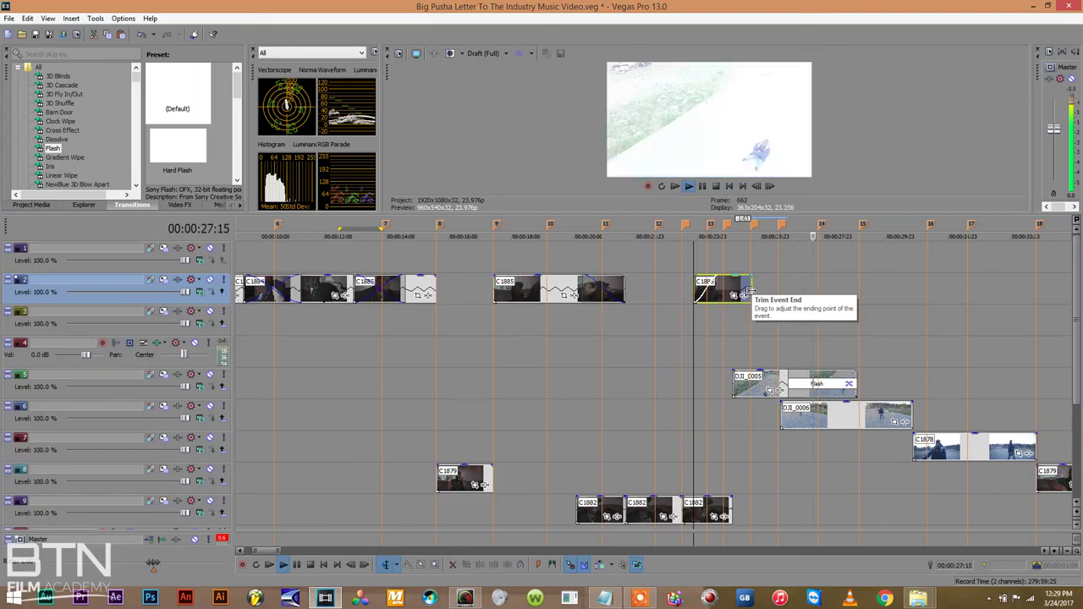
drag(748, 292, 751, 292)
key(space)
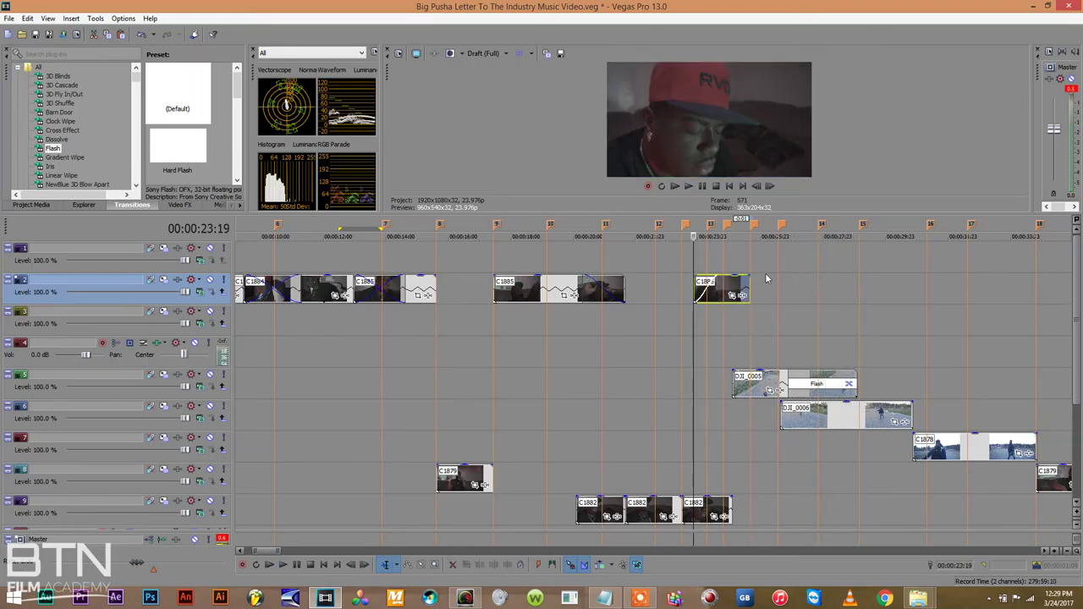
key(ctrl+s)
Extend the last C1885 clip's end about 12 frames with a fade-out, and change its Flash transition to a crossfade
click(699, 325)
key(space)
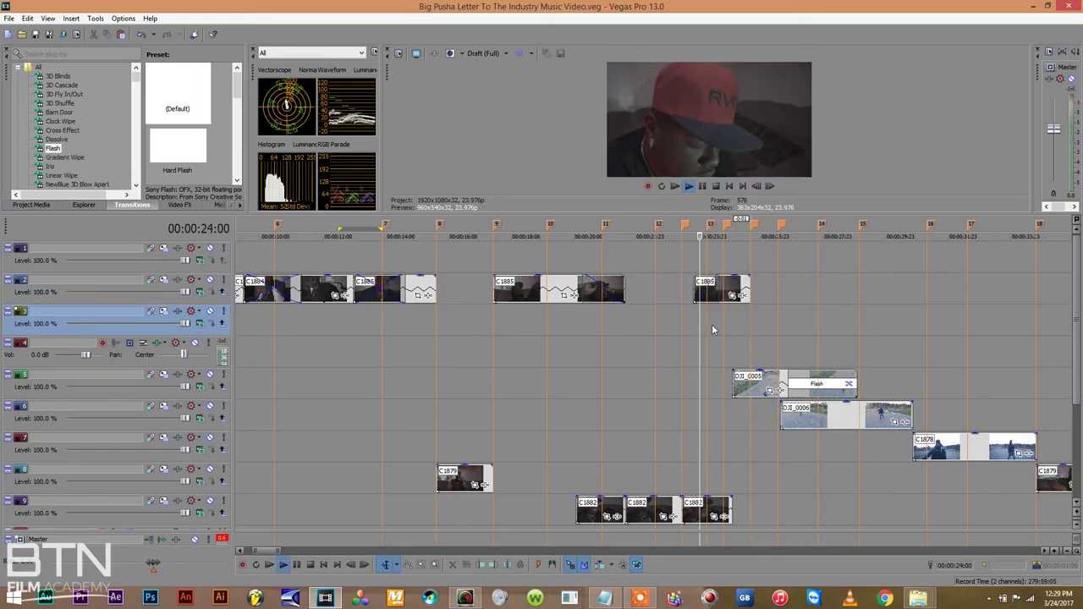
mouse_move(748, 294)
mouse_down()
mouse_move(767, 294)
mouse_move(738, 287)
mouse_up()
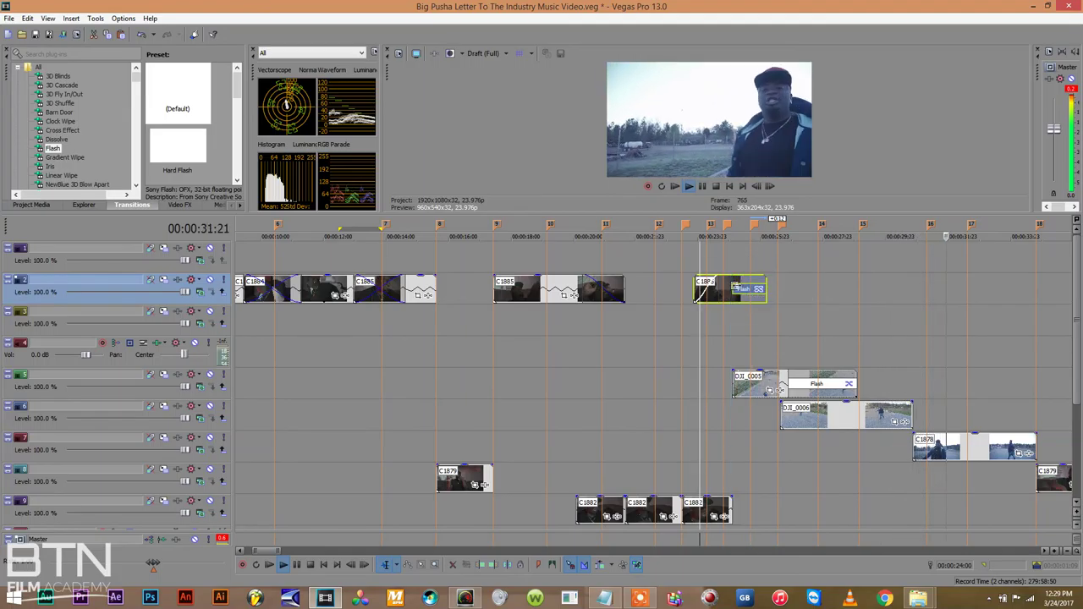
right_click(738, 289)
mouse_move(787, 167)
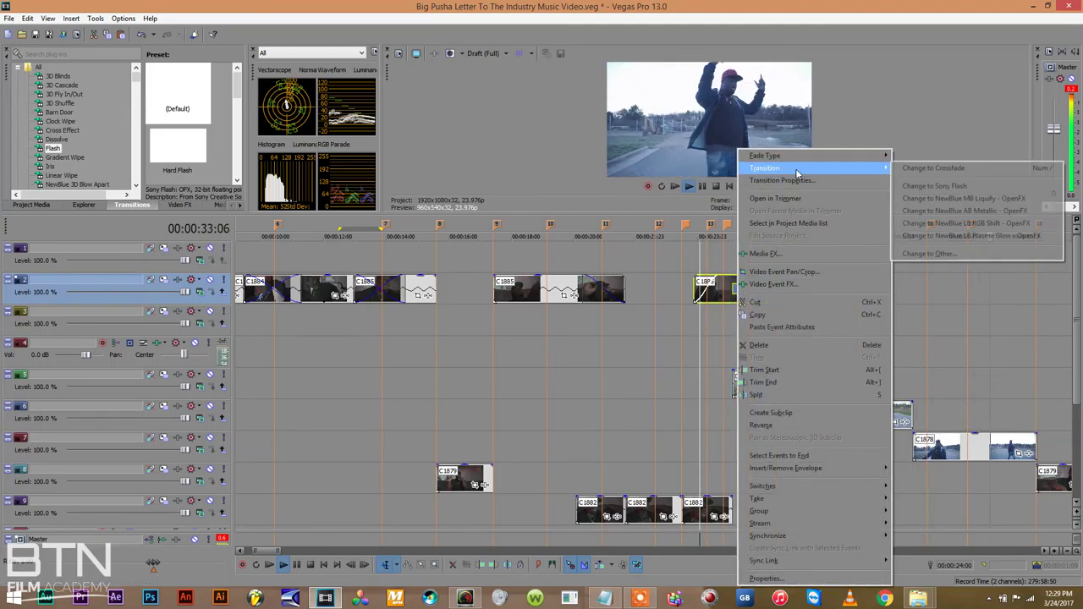
click(950, 167)
Trim DJI_0006's start forward to about where DJI_0005's Flash begins
click(716, 334)
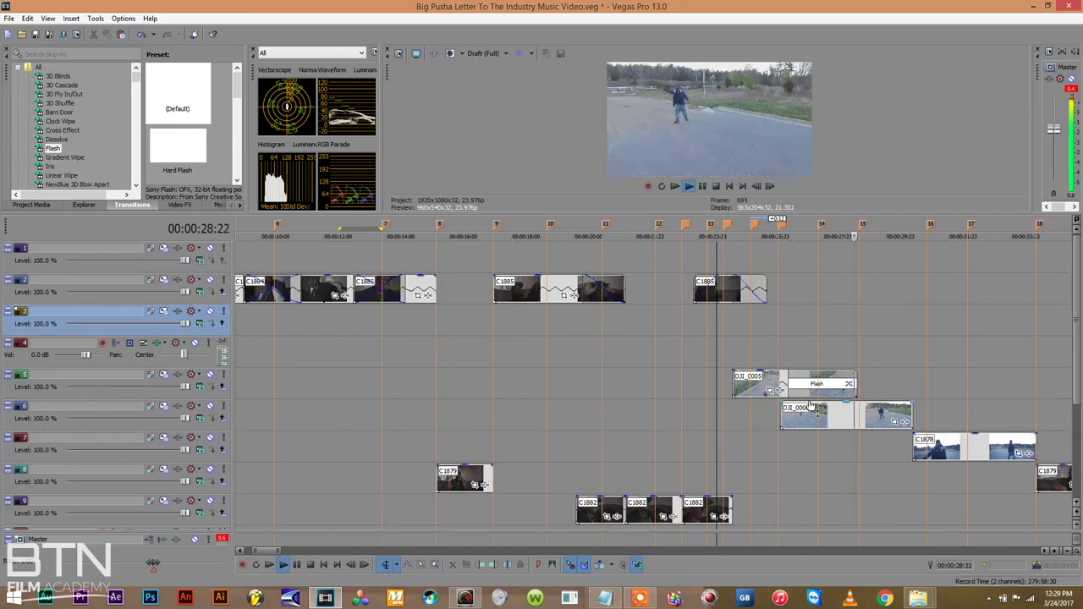
mouse_move(780, 414)
mouse_down()
mouse_move(855, 419)
mouse_move(786, 407)
mouse_up()
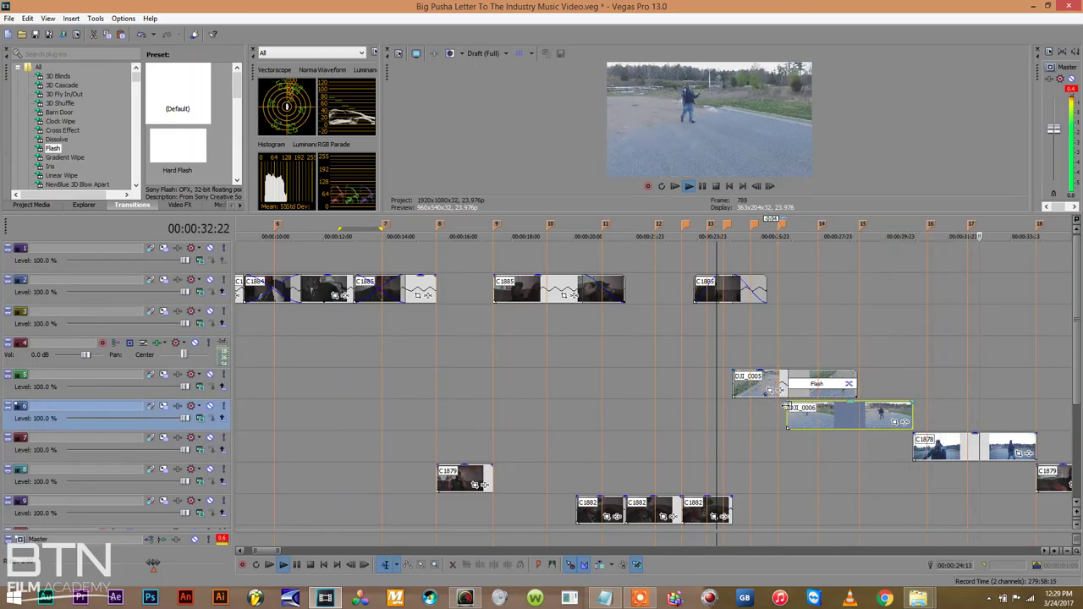
Save the project and preview the mansion tour clips parked at about 00:10:25 on track 2
key(space)
key(ctrl+s)
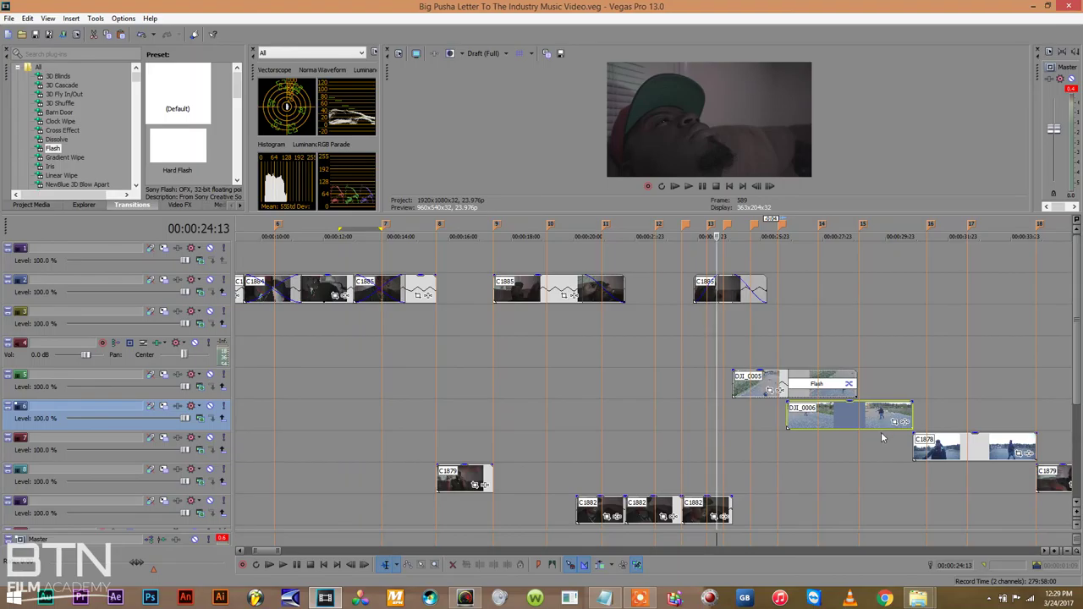
click(1070, 551)
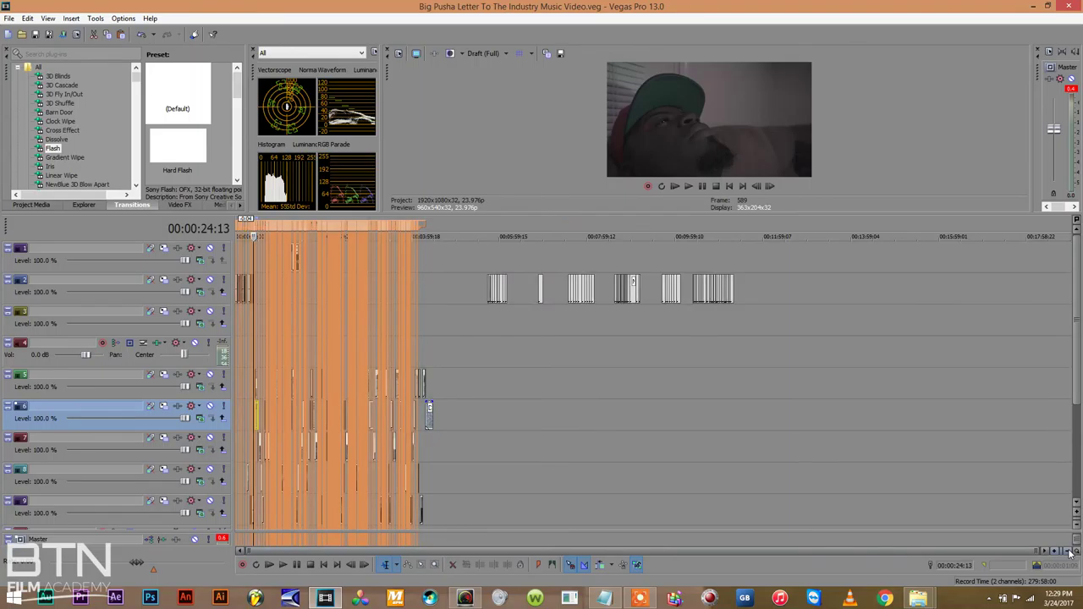
click(696, 304)
key(space)
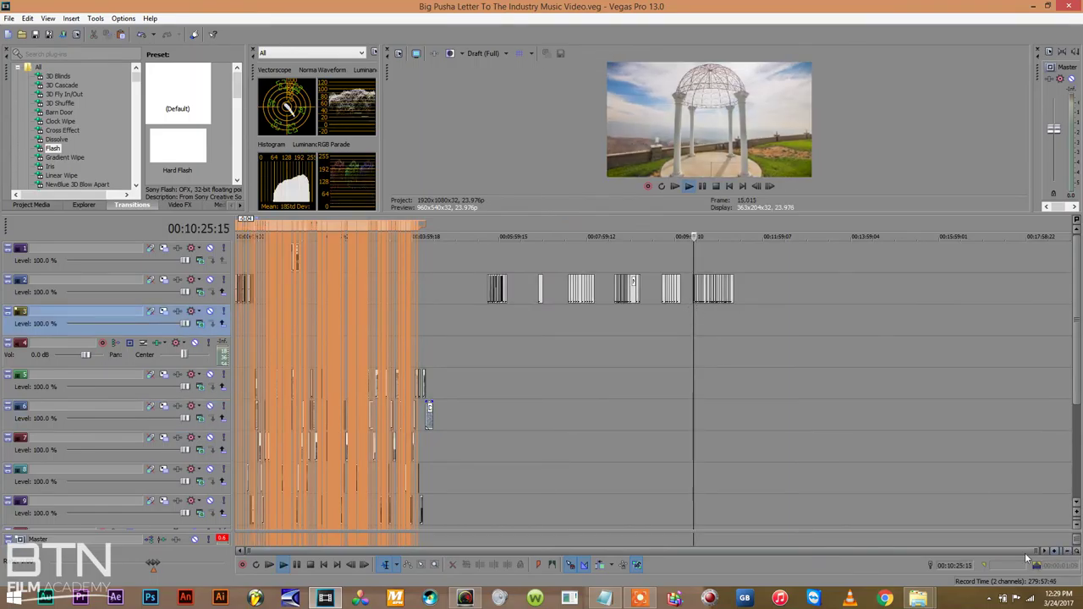
scroll(924, 417, up, 10)
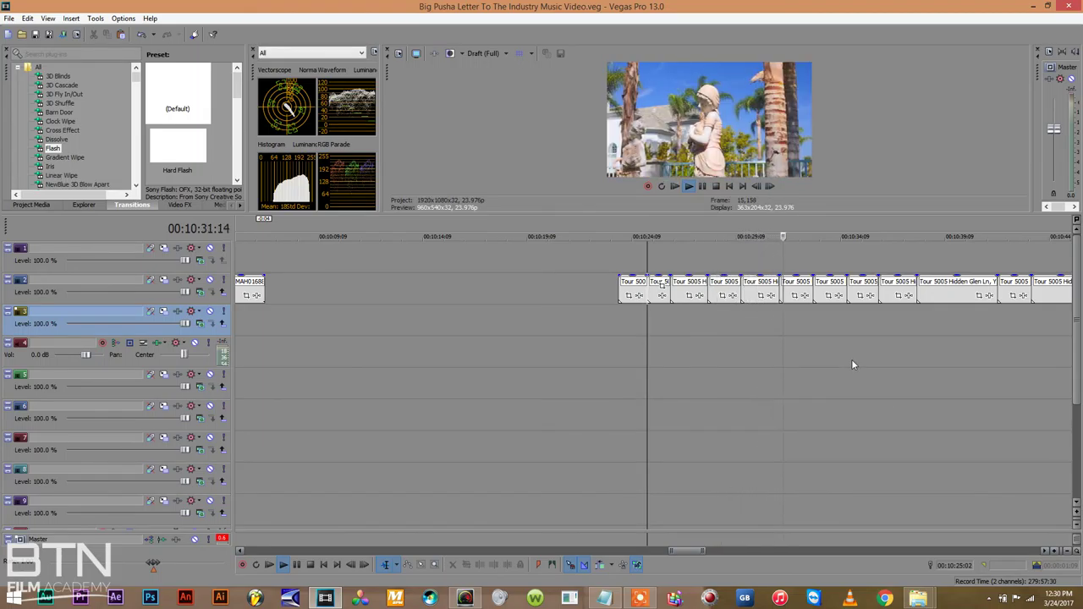
Move the aerial mansion Tour clip out of the tour row into the empty gap before it on track 2
click(1069, 552)
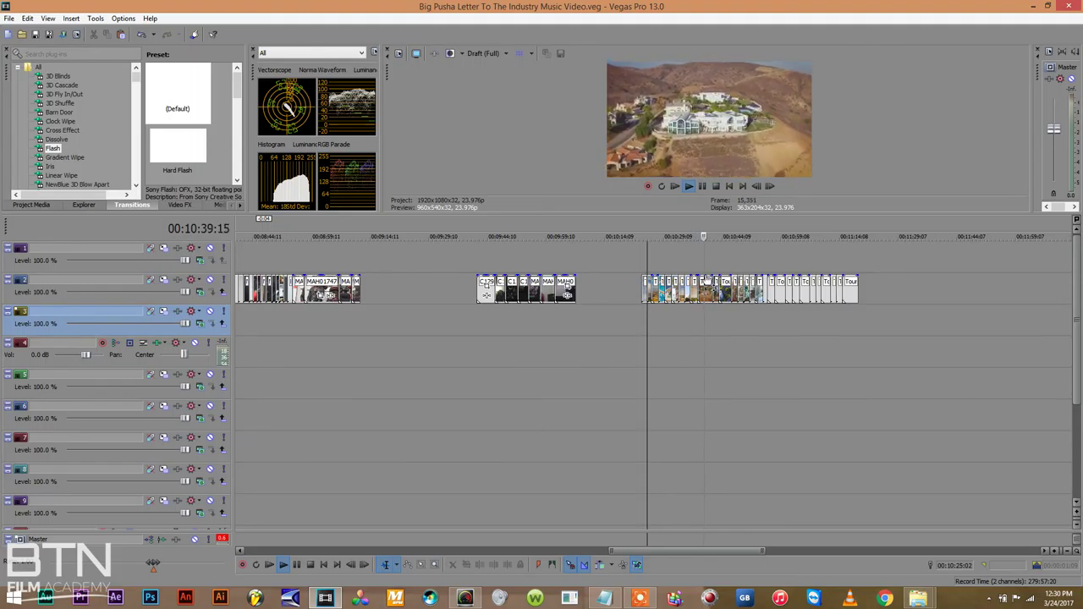
click(706, 286)
drag(706, 288, 617, 297)
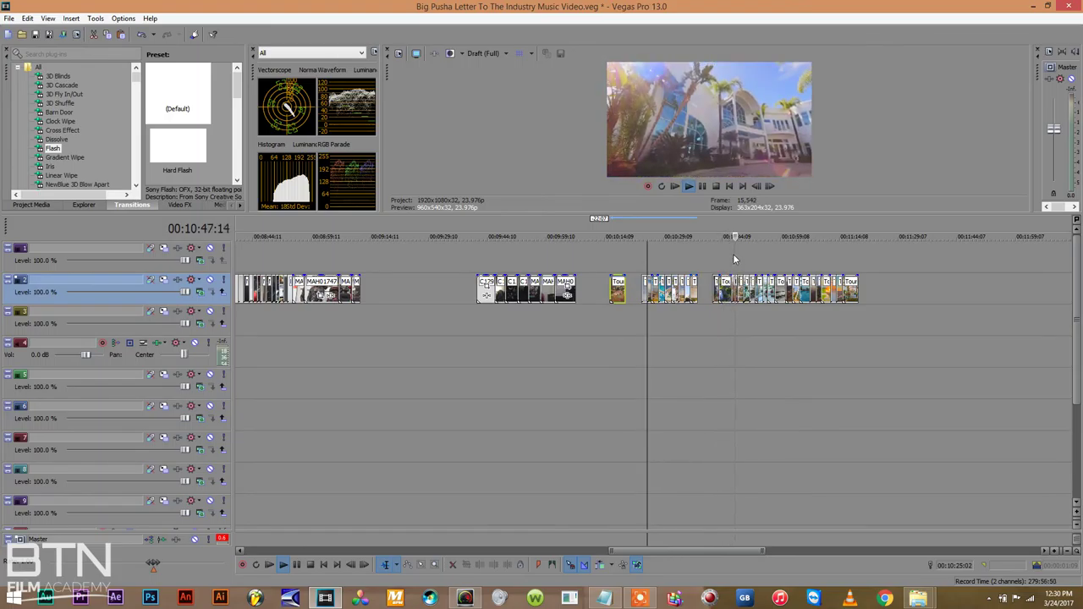
Sample the remaining mansion tour footage between about 00:10:51 and 00:11:15 for usable shots
click(749, 228)
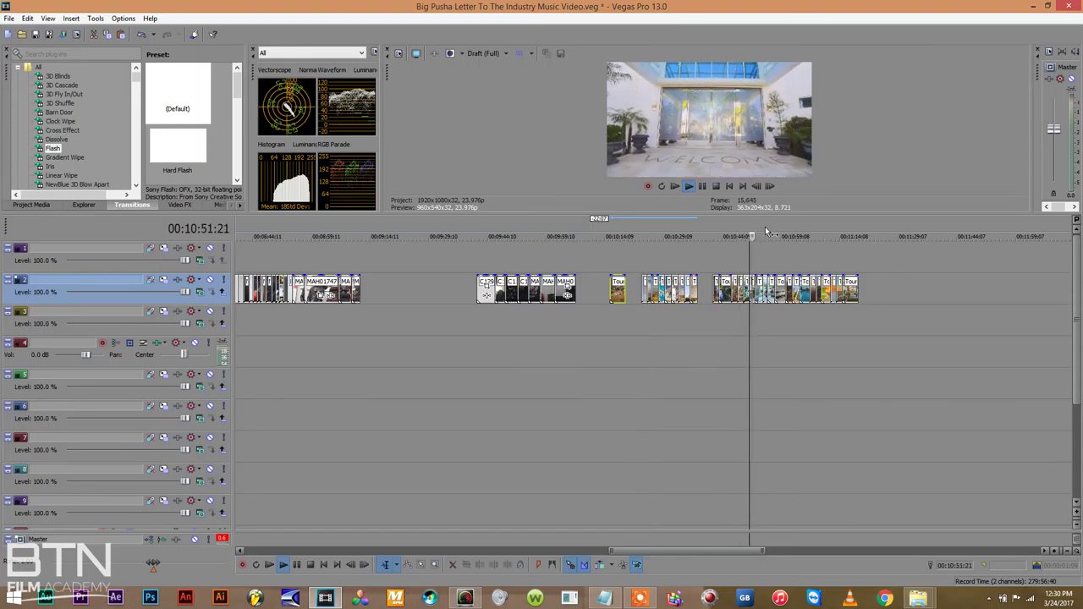
click(777, 229)
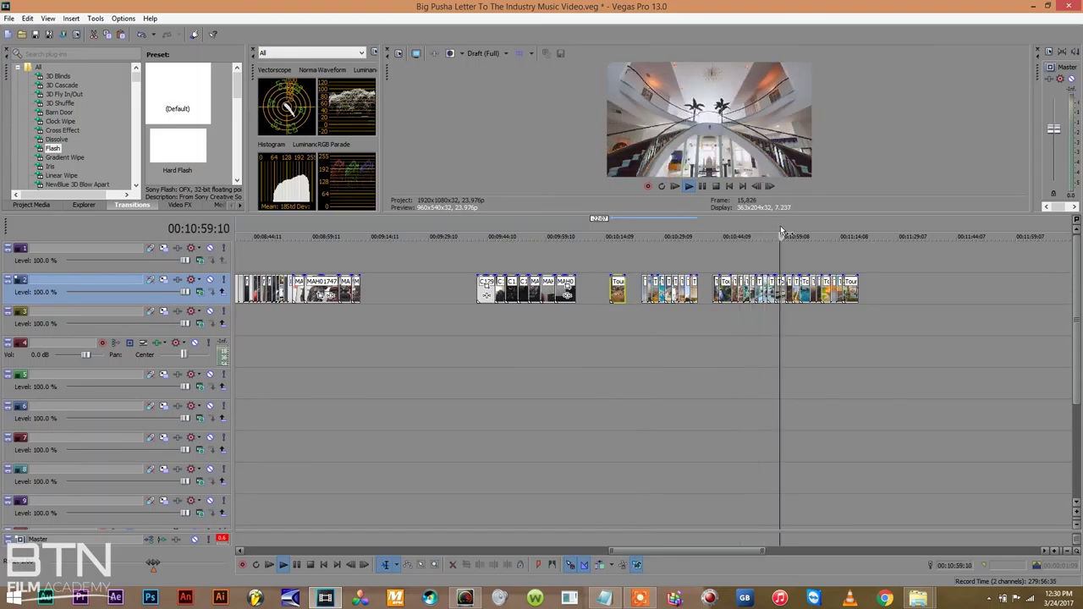
click(798, 229)
click(825, 217)
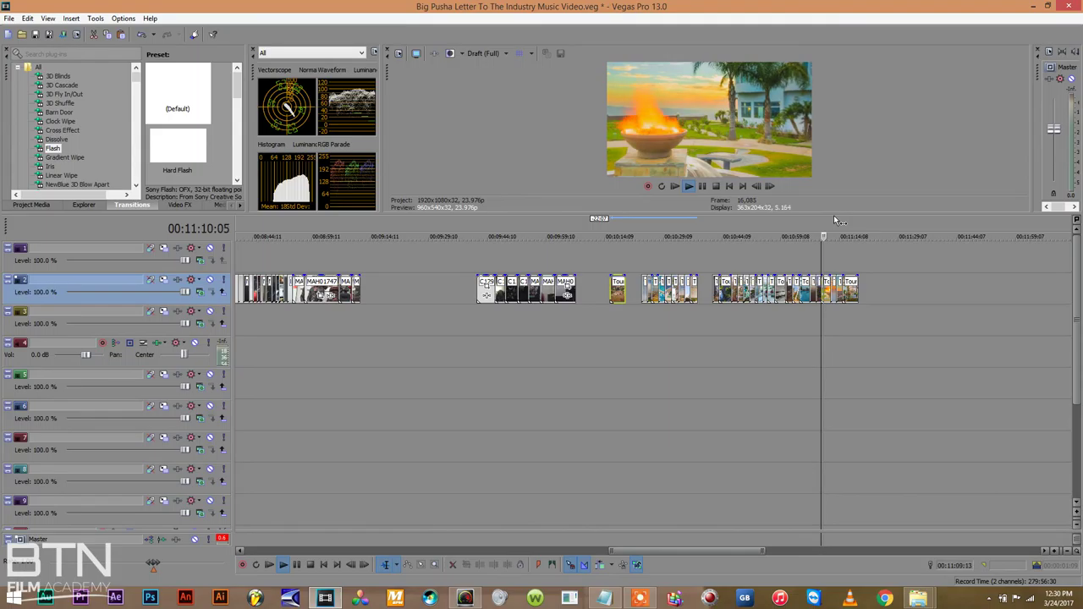
click(834, 216)
click(843, 217)
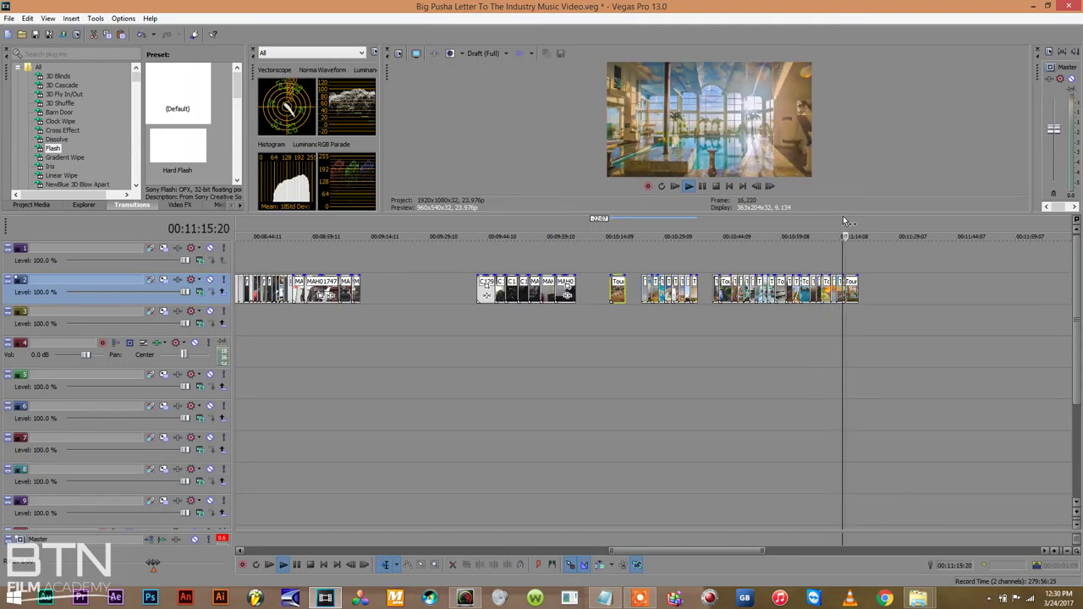
click(822, 220)
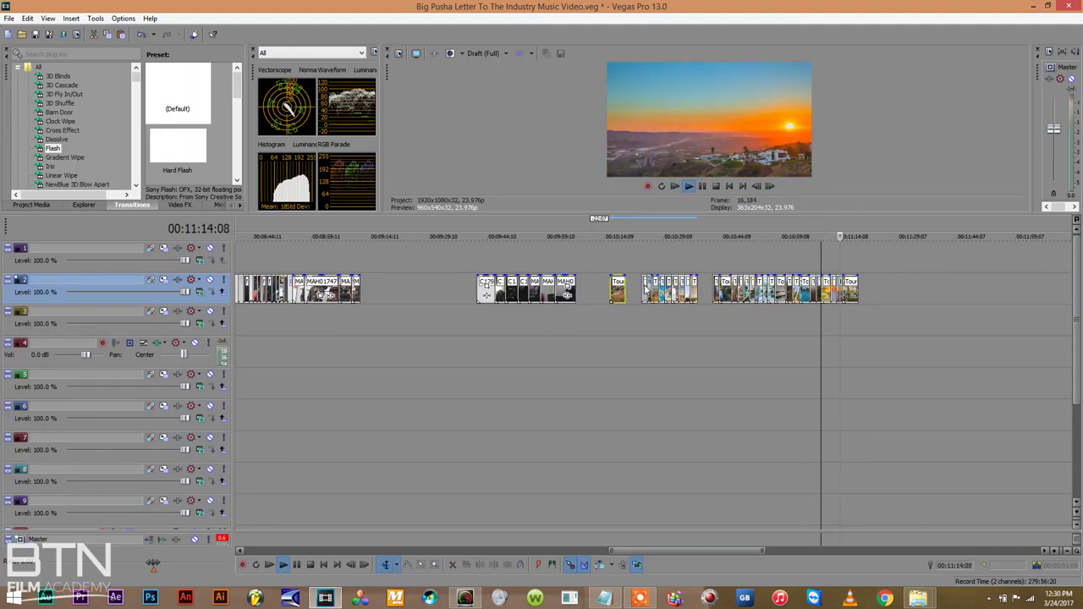
Bring the separated aerial Tour clip into the main edit, placing it on track 2 after the last C1885 clip, between markers 14 and 16
drag(618, 292, 357, 320)
scroll(848, 347, up, 5)
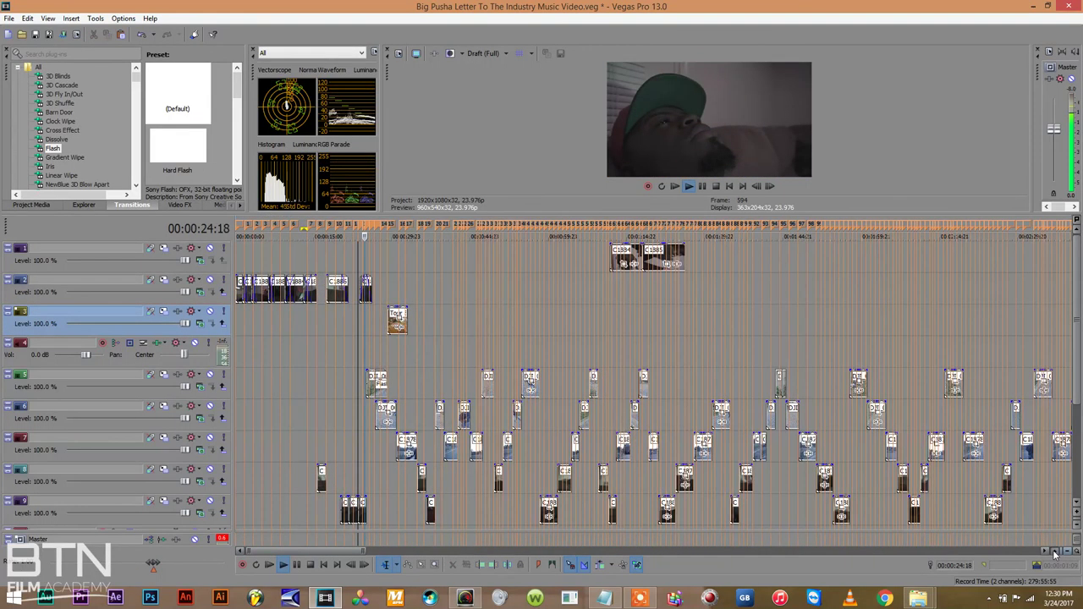
drag(825, 325, 792, 292)
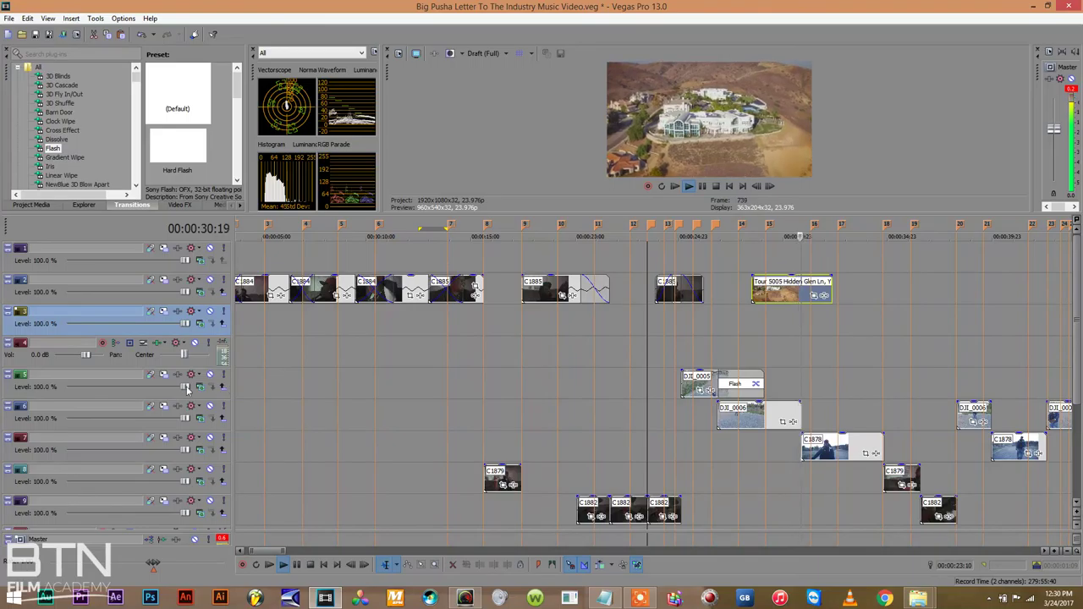
Trim DJI_0006's start forward to about 00:00:29:22 and delete DJI_0005's Flash transition
drag(113, 374, 123, 317)
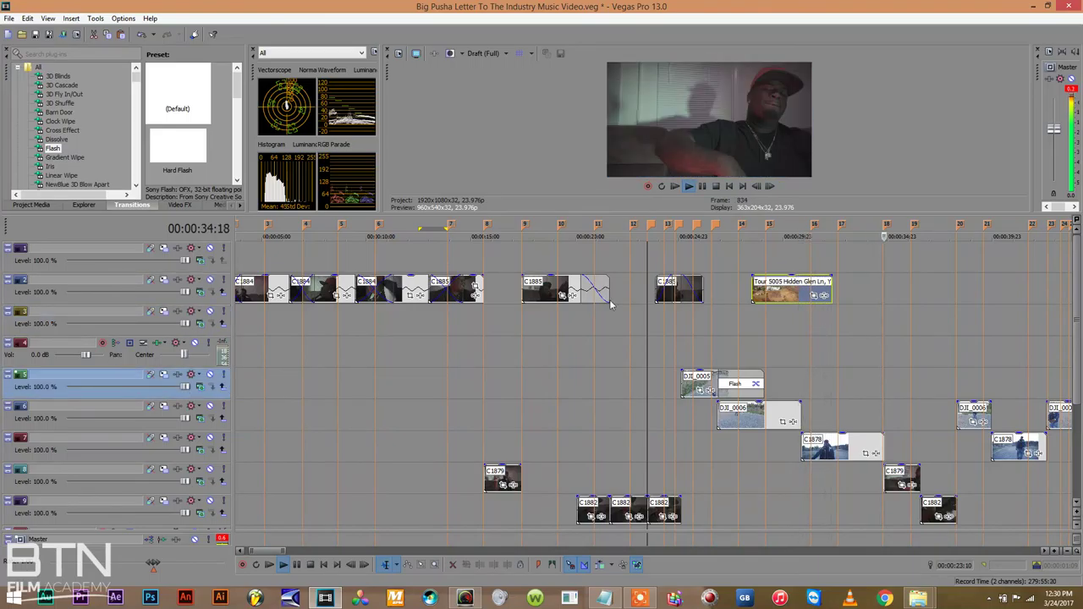
click(714, 324)
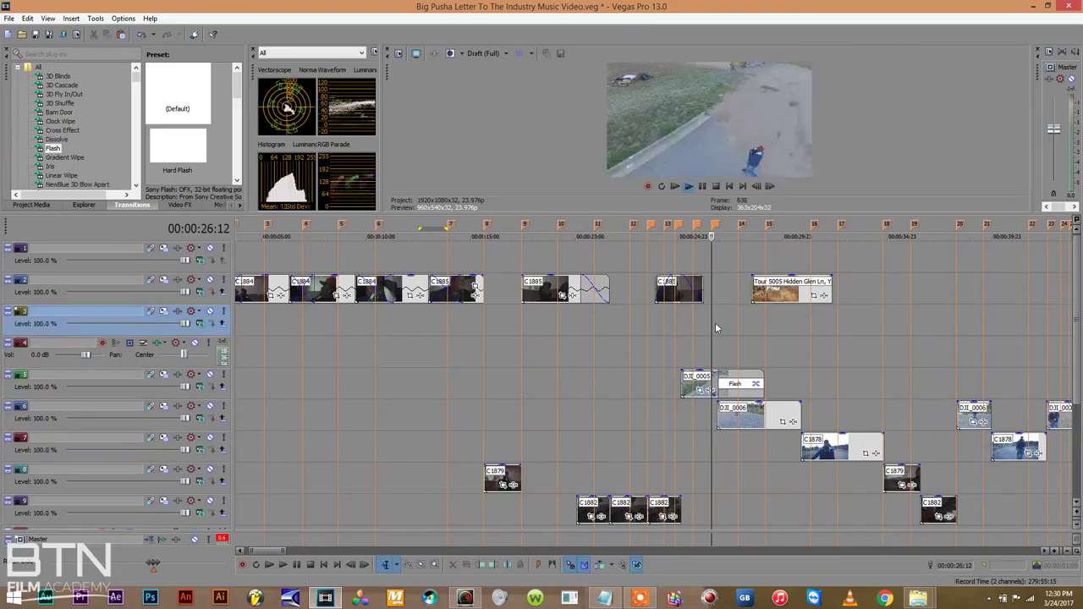
click(719, 413)
drag(719, 413, 785, 415)
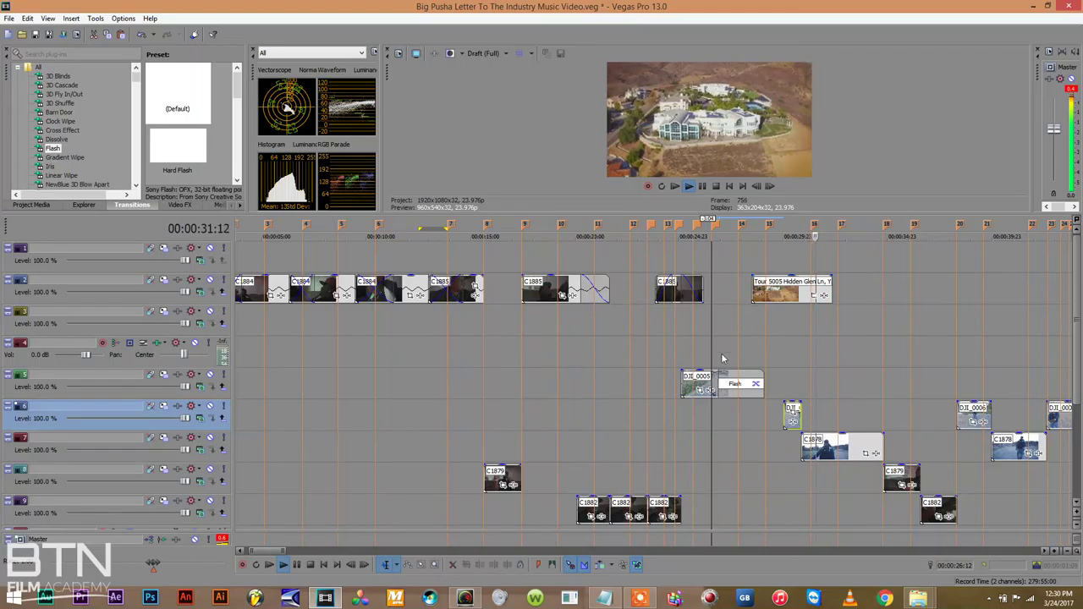
click(724, 383)
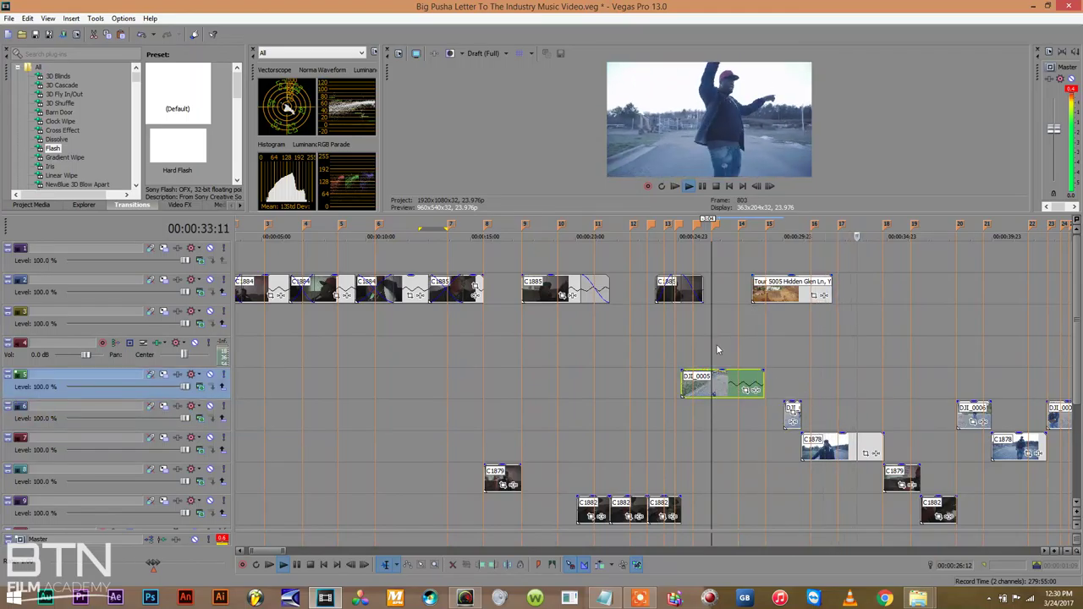
click(680, 352)
Move the Tour clip earlier to start at about 00:00:26:22, and add a fade-in with the default Flash transition
drag(771, 297, 743, 297)
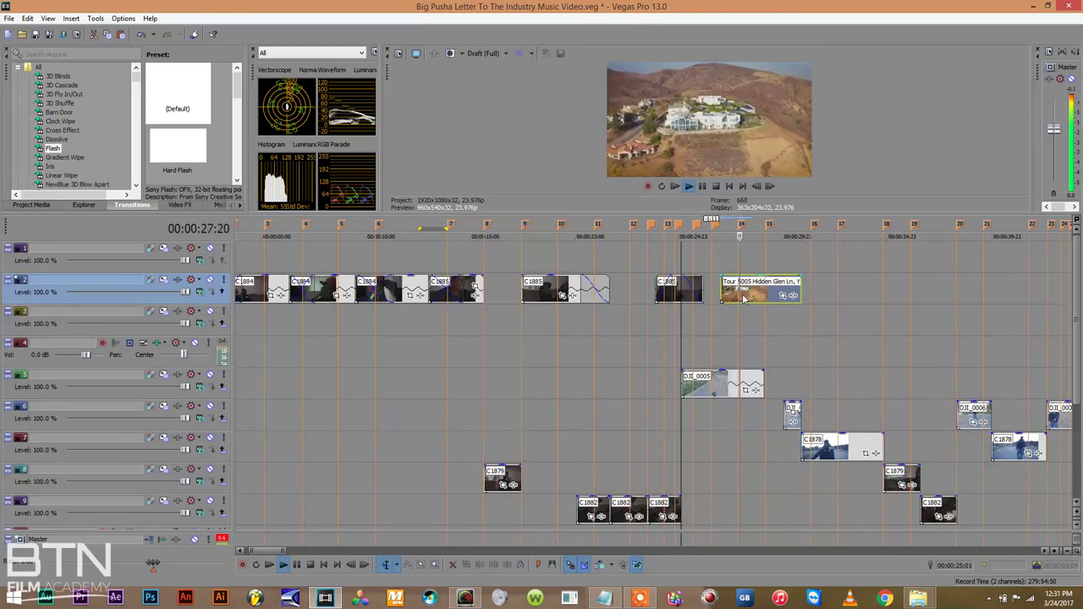
mouse_move(720, 277)
mouse_down()
mouse_move(766, 290)
mouse_move(727, 290)
mouse_up()
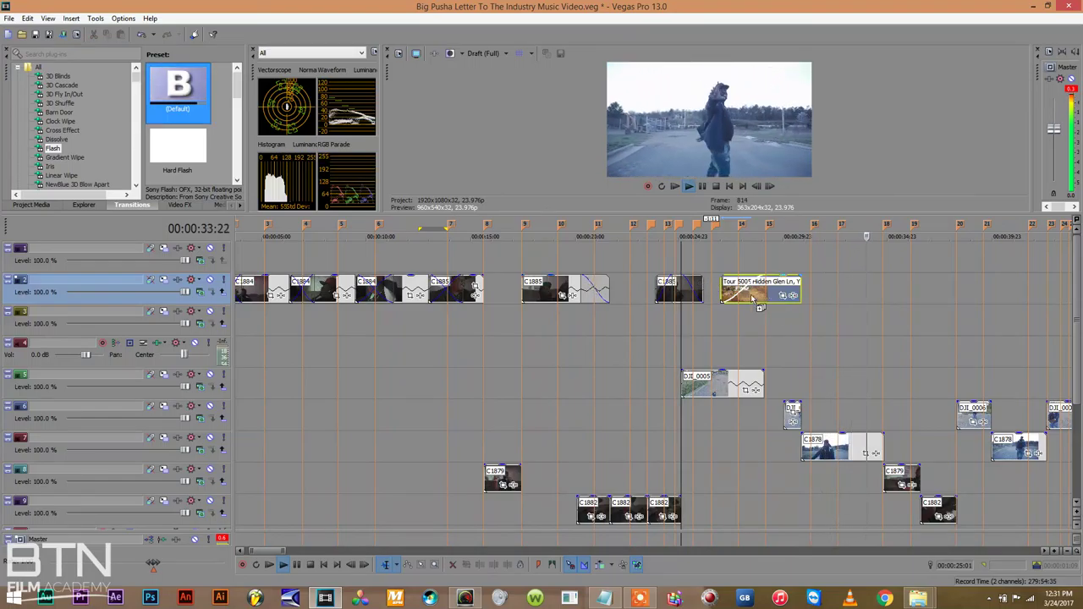
drag(740, 293, 741, 294)
click(704, 317)
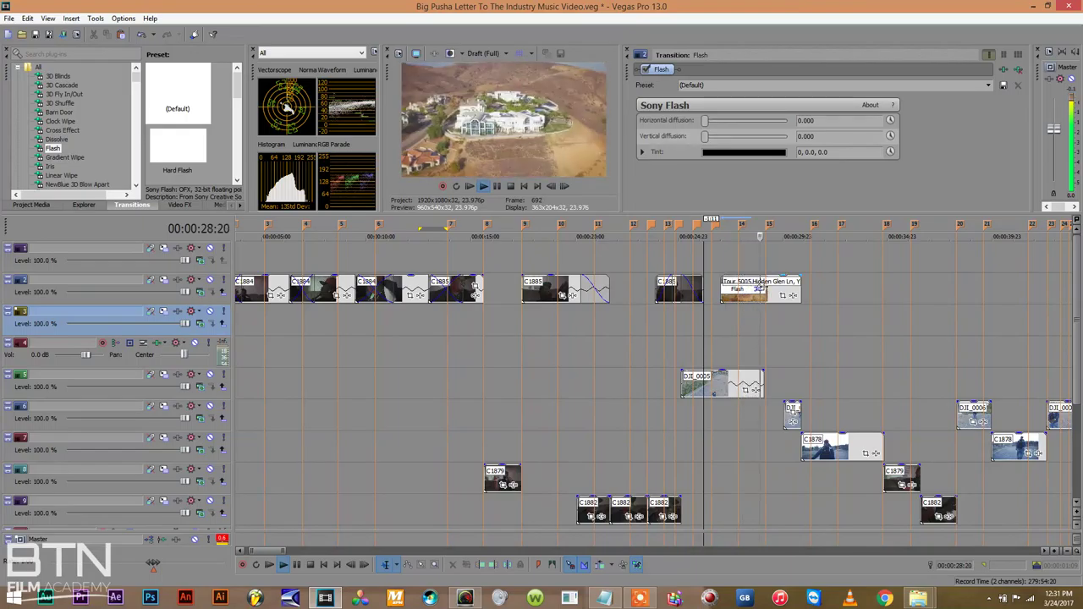
Shorten the Tour clip's opening Flash and extend the clip's end 10 frames to marker 16
drag(761, 283, 755, 282)
click(719, 311)
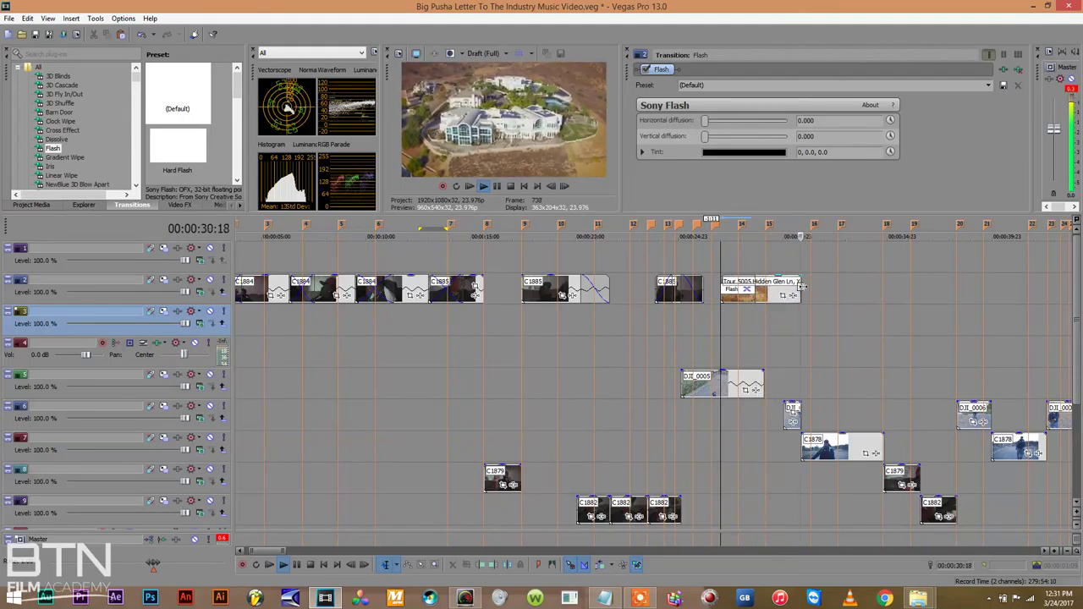
drag(801, 288, 808, 285)
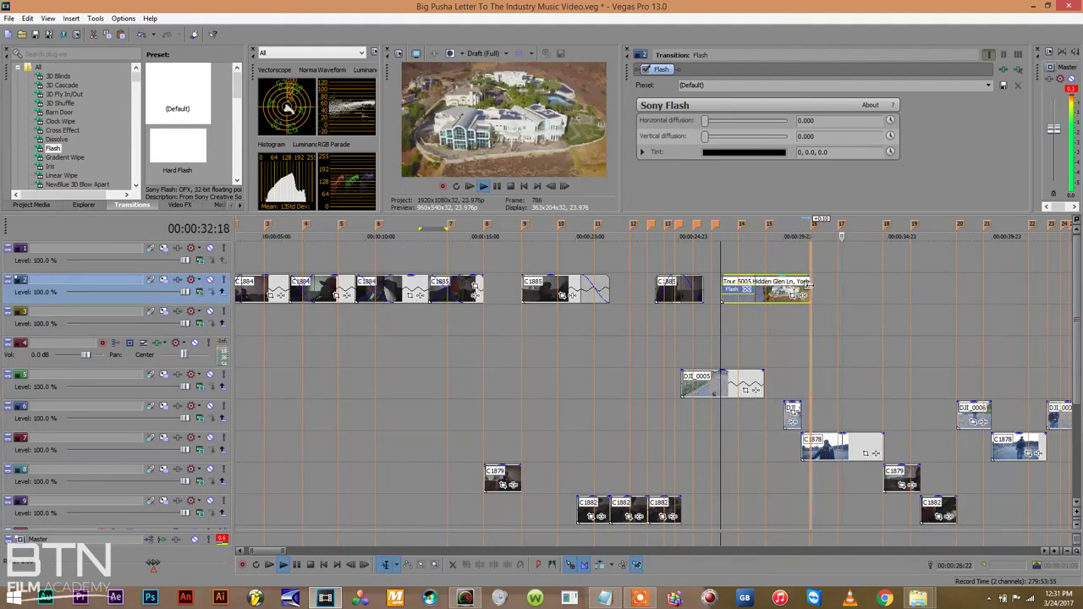
click(707, 335)
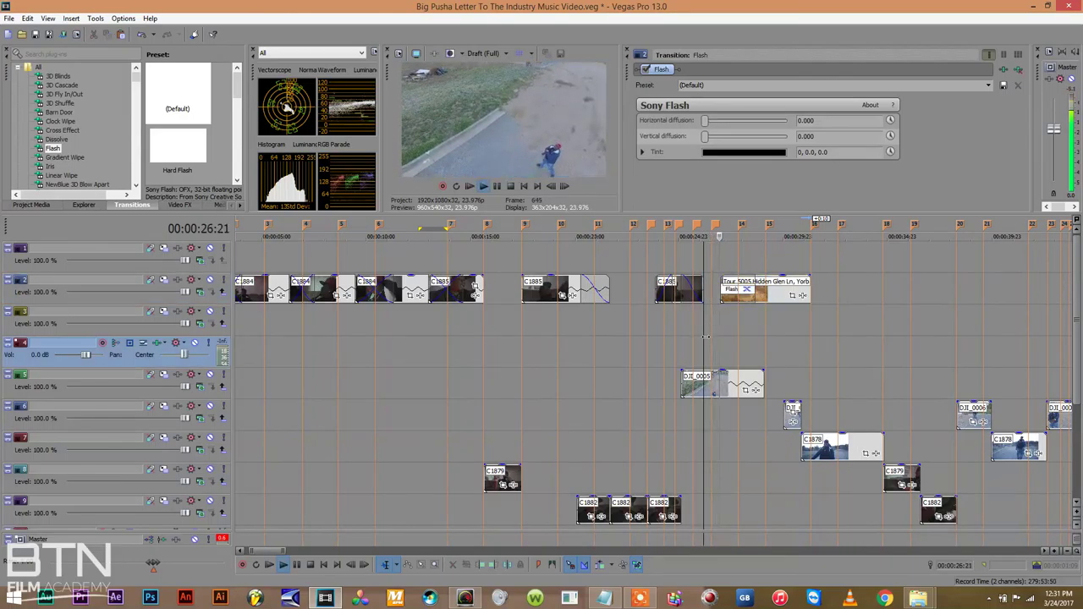
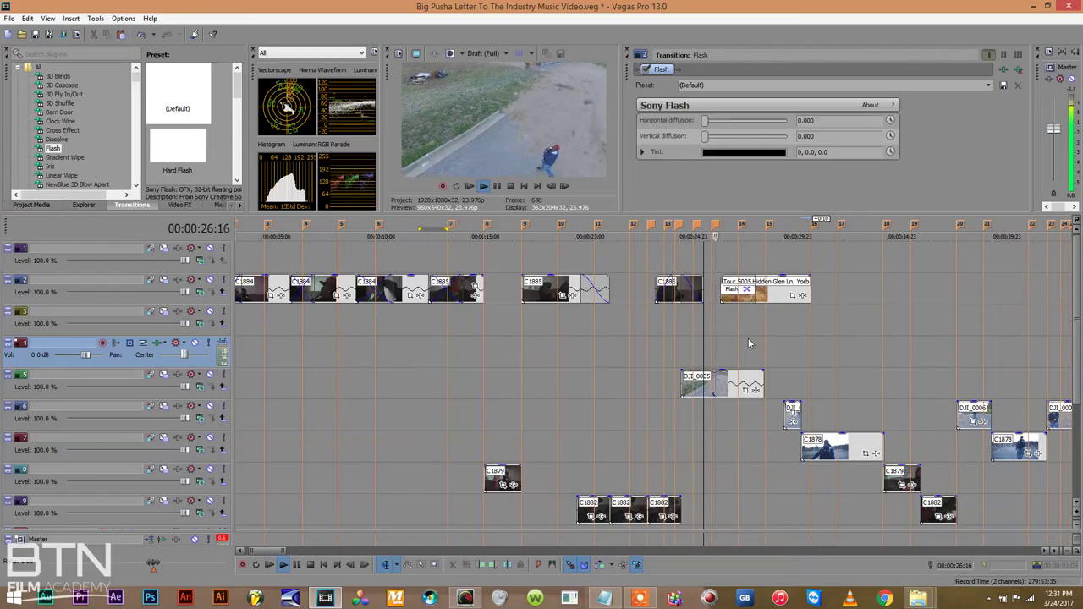
Split the Tour clip at 00:00:29:02 and move its second part to track 3, starting between markers 18 and 19
click(766, 290)
key(s)
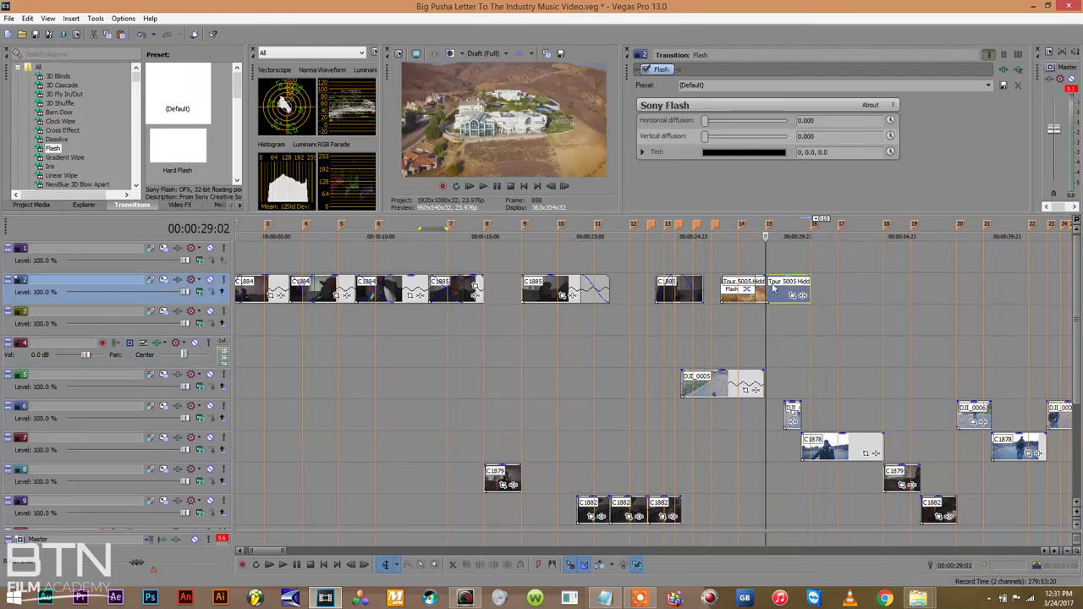
drag(779, 284, 909, 312)
Play back the Tour section, save the project, and extend DJI_0006's start back to the Tour clip's end at marker 15
click(734, 254)
key(space)
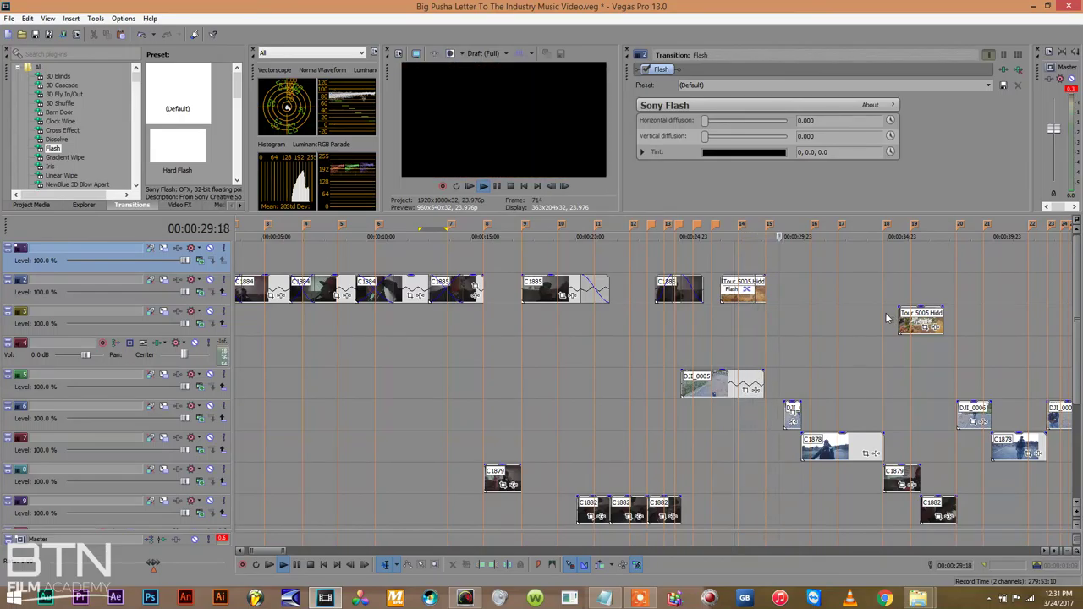
click(311, 567)
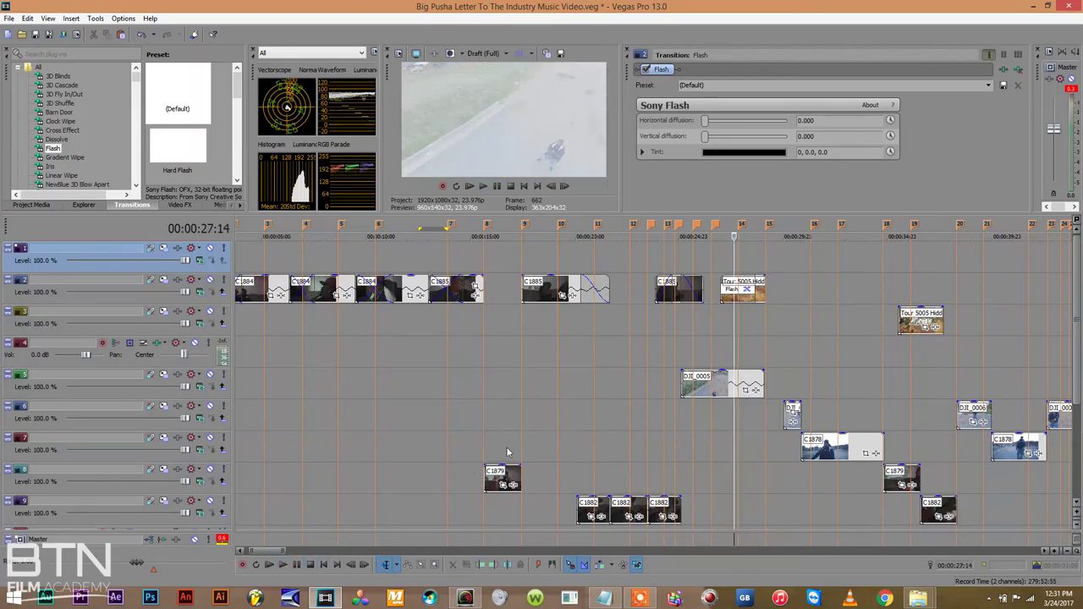
key(space)
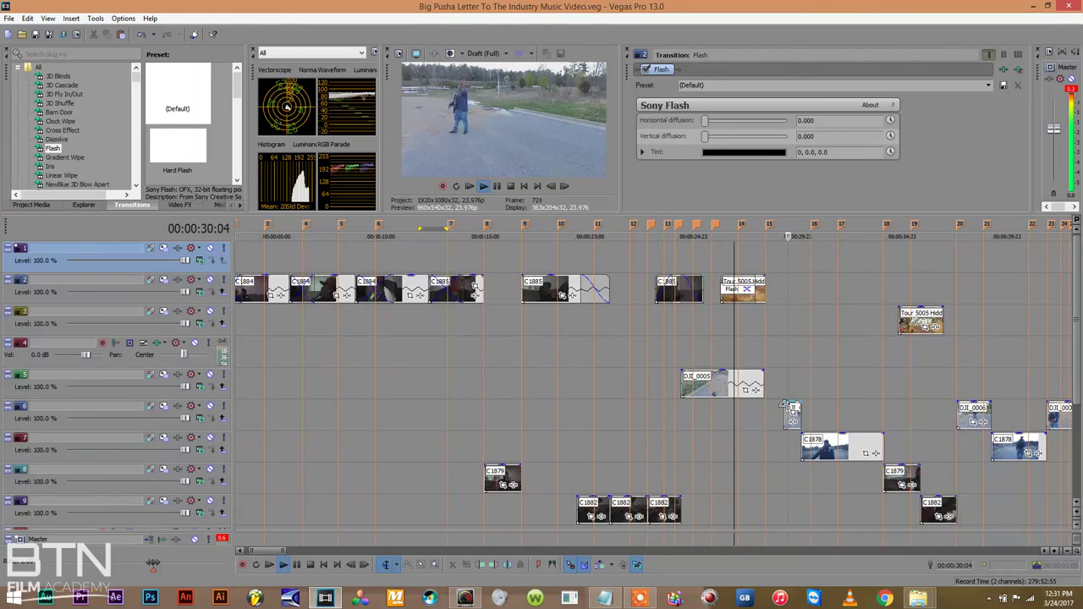
drag(785, 413, 744, 419)
click(744, 413)
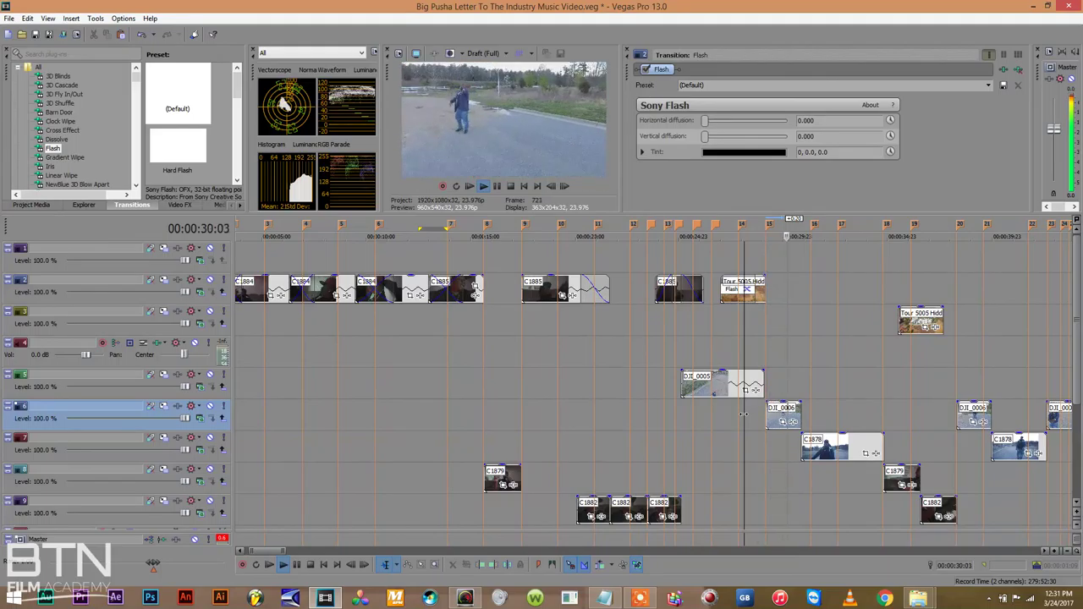
Extend DJI_0006's end 10 frames to marker 16, and add a beat marker just after marker 15 during playback
key(space)
key(space)
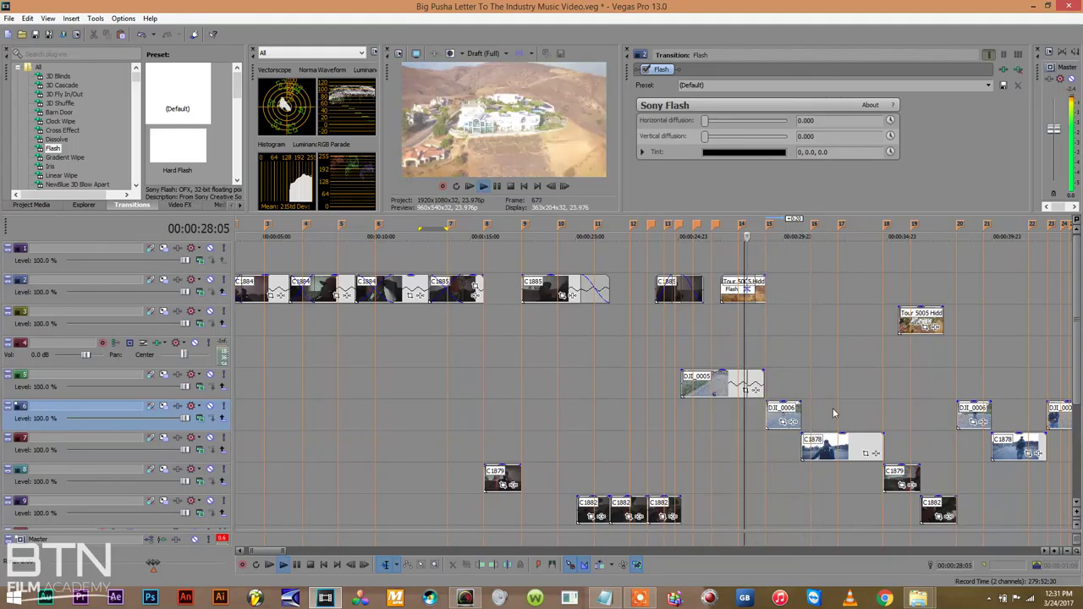
drag(800, 411, 810, 409)
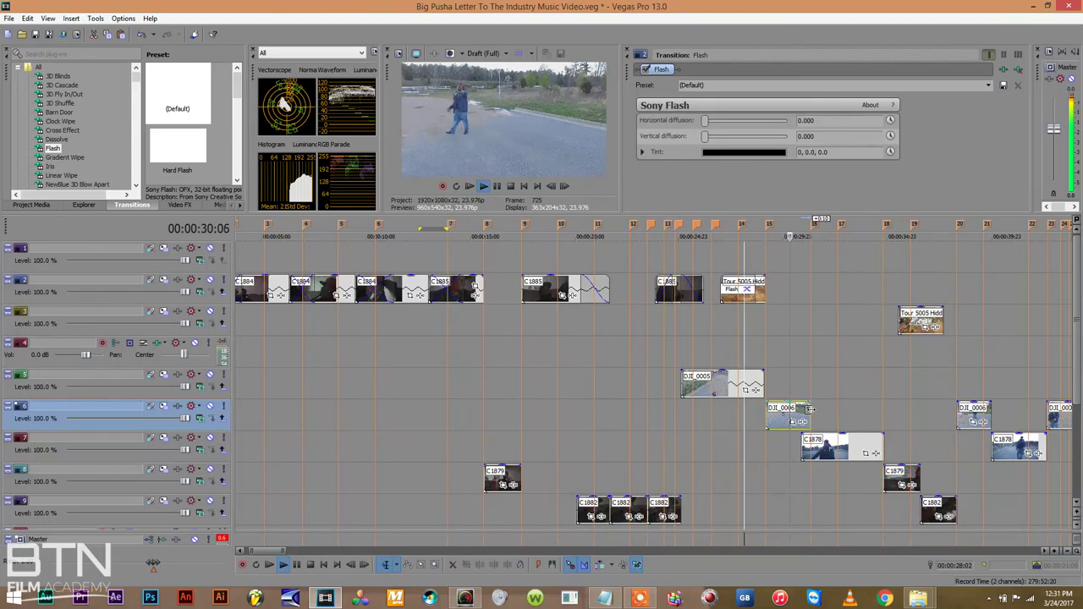
key(space)
key(space)
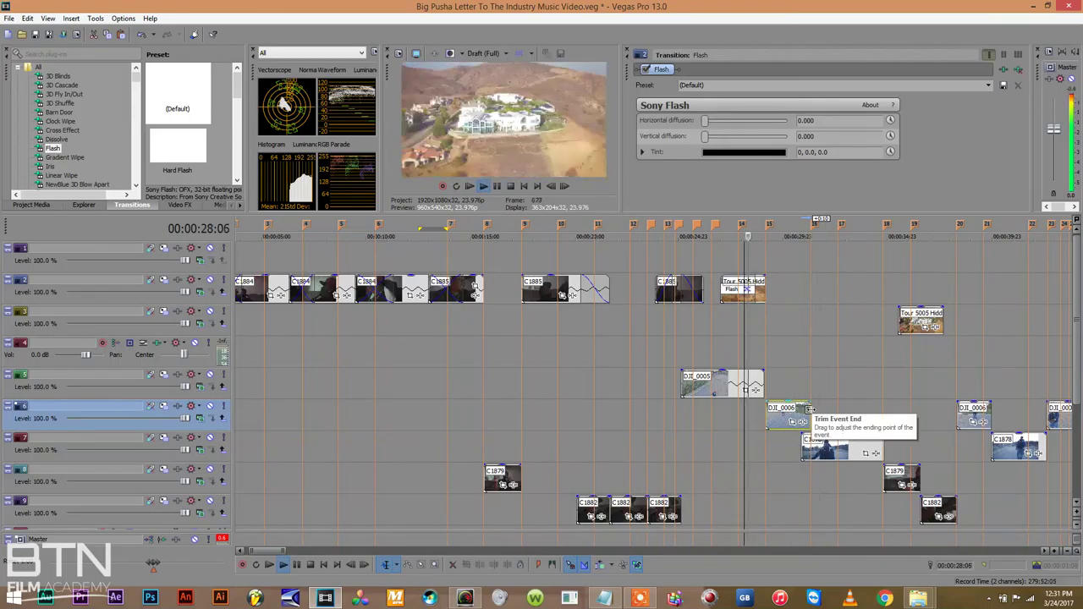
key(space)
key(space)
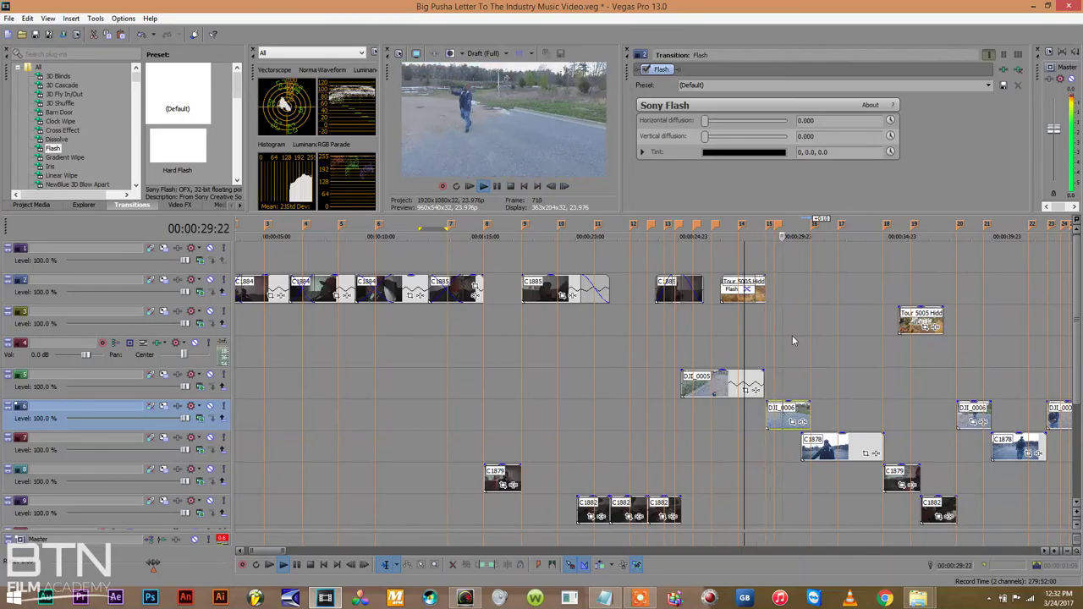
Extend the first Tour part's end 9 frames to the new beat marker after marker 15
click(765, 291)
drag(765, 291, 772, 291)
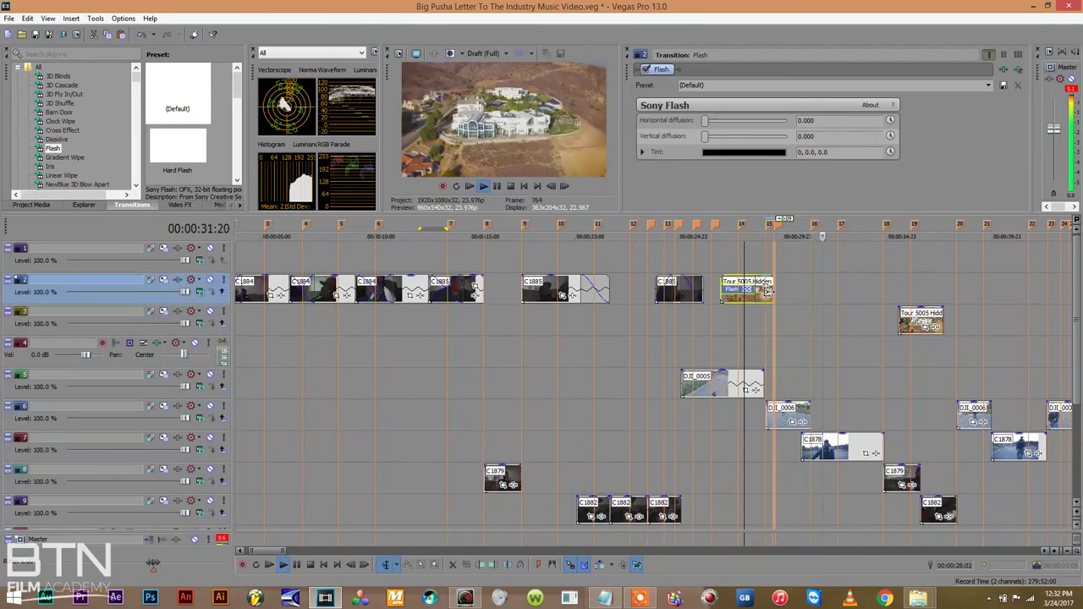
click(750, 265)
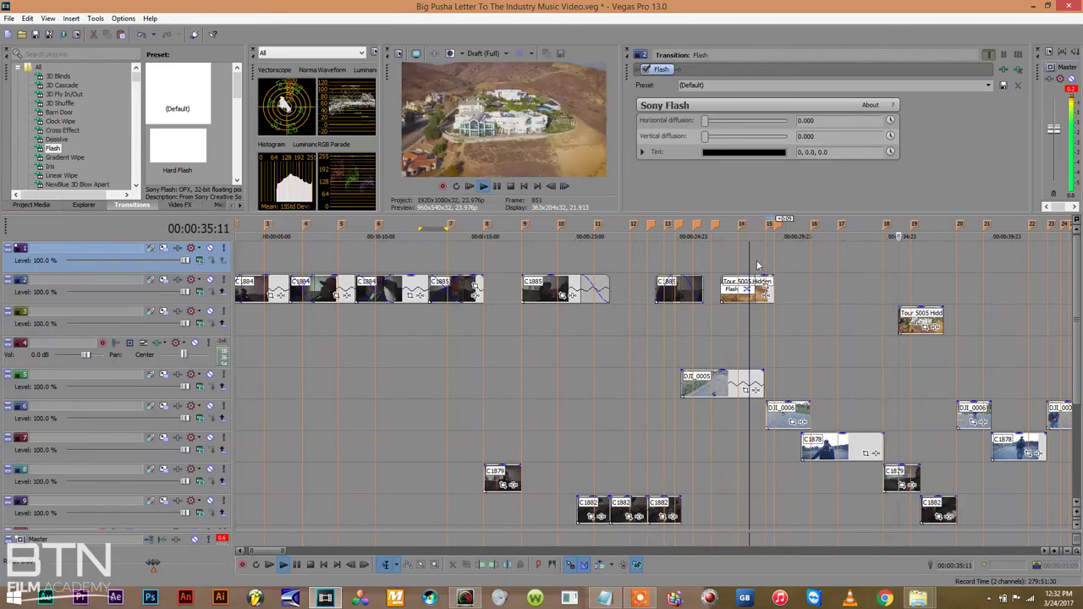
Move the second Tour part much farther along track 3, and move C1884 on track 1 back to start at marker 22
click(1067, 552)
drag(427, 314, 759, 315)
click(348, 259)
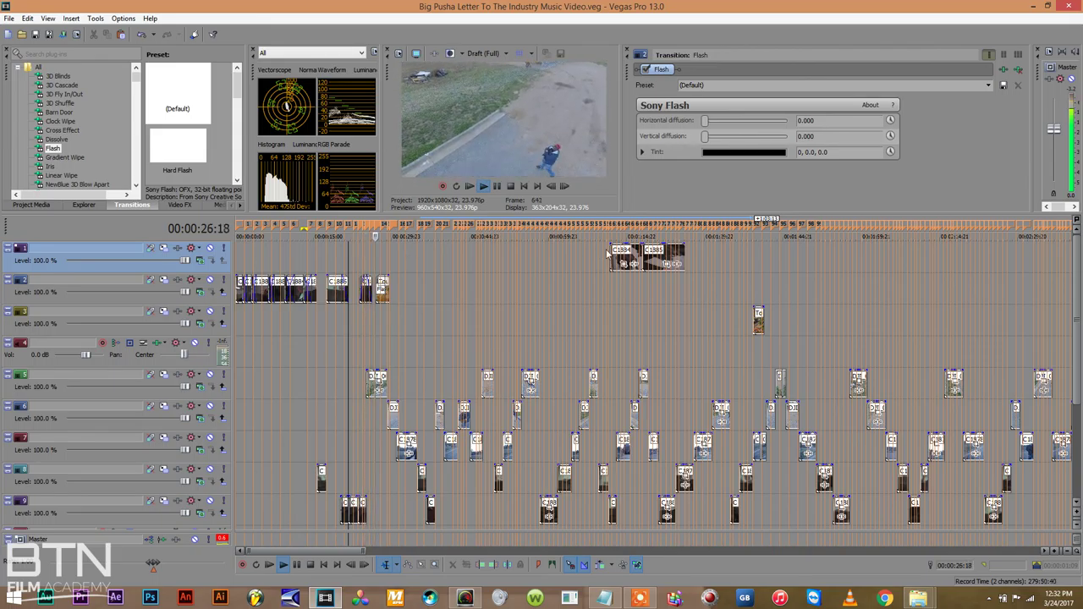
drag(618, 255, 468, 264)
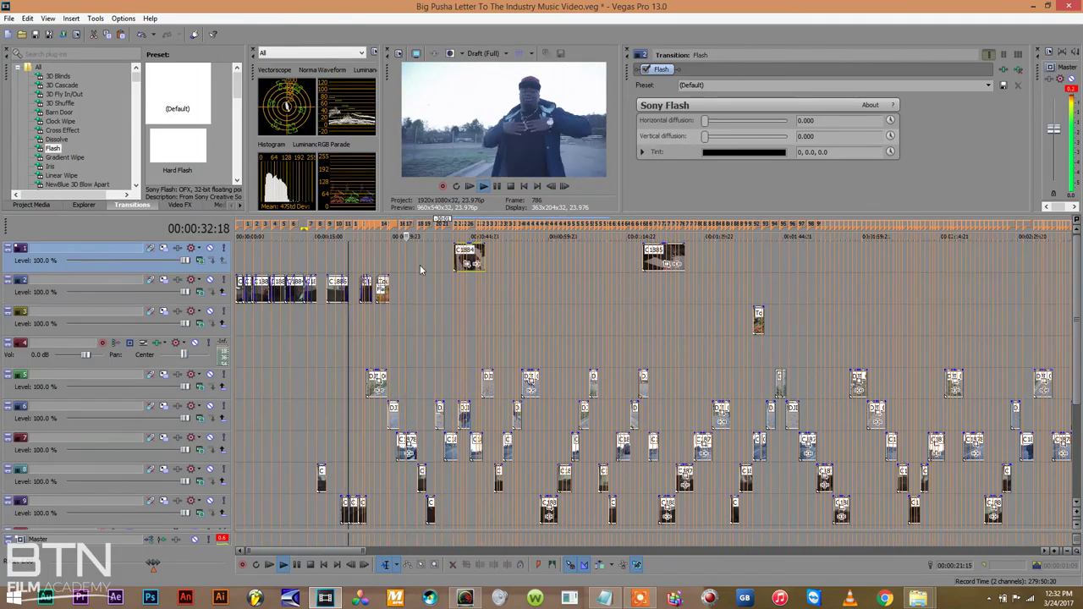
Play back the section around markers 18 to 20, and adjust C1882's start to meet C1879's end
click(1055, 551)
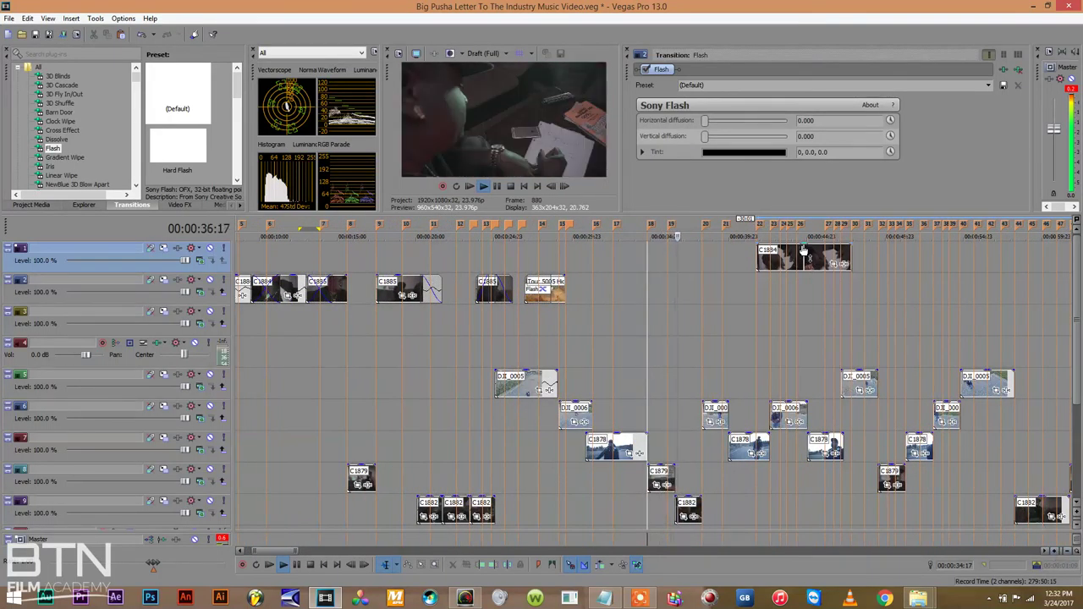
click(794, 258)
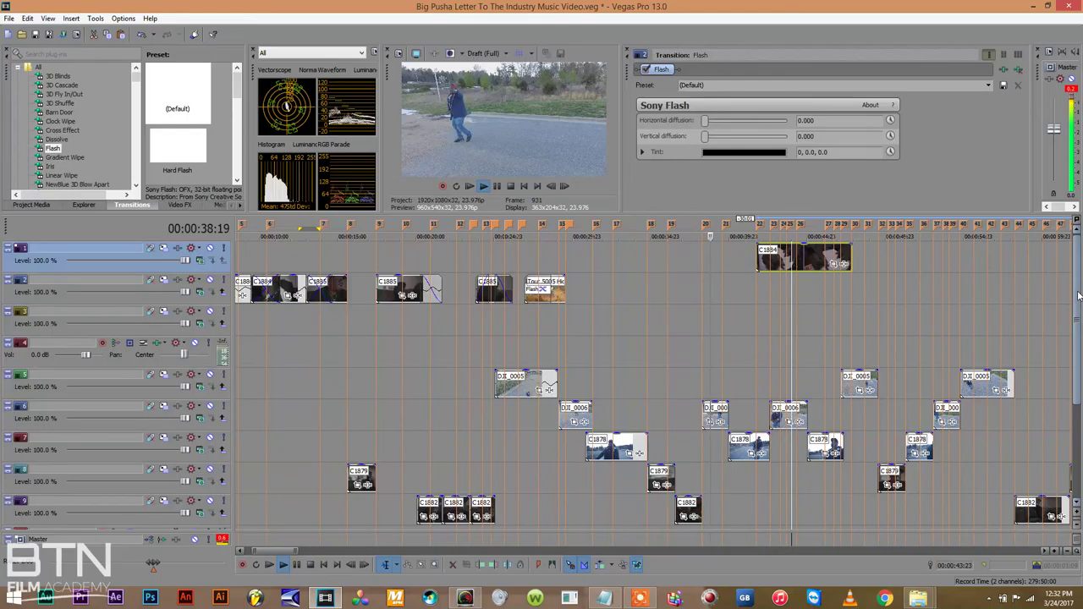
click(668, 293)
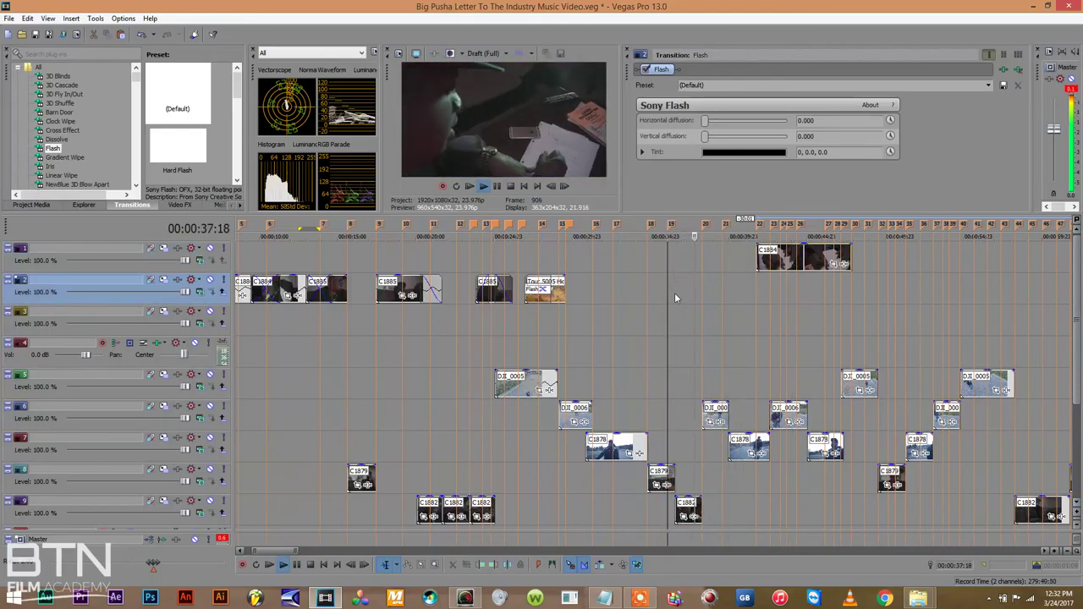
click(663, 315)
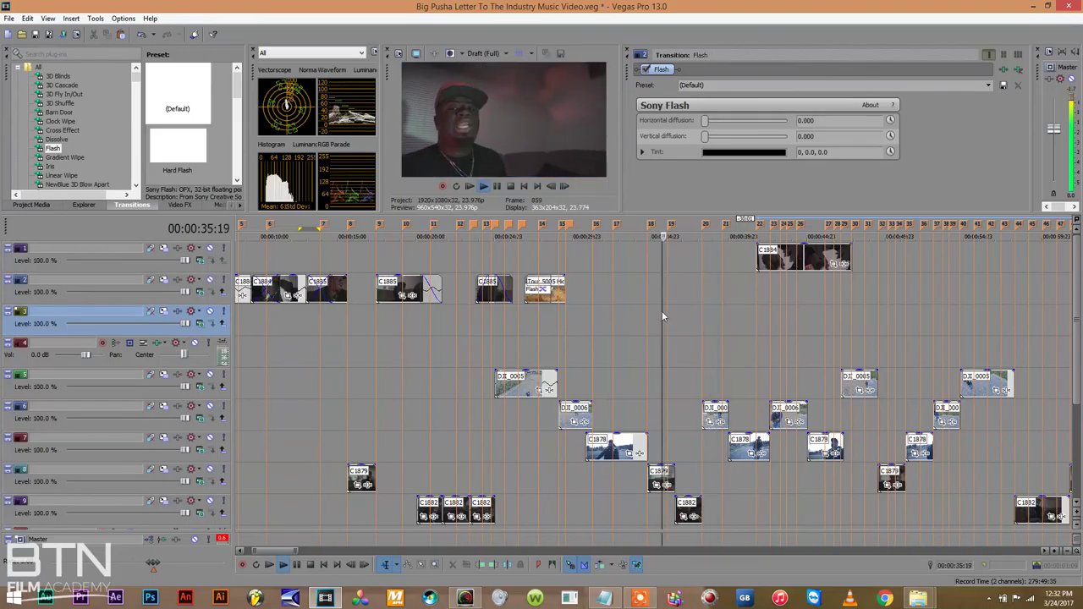
key(space)
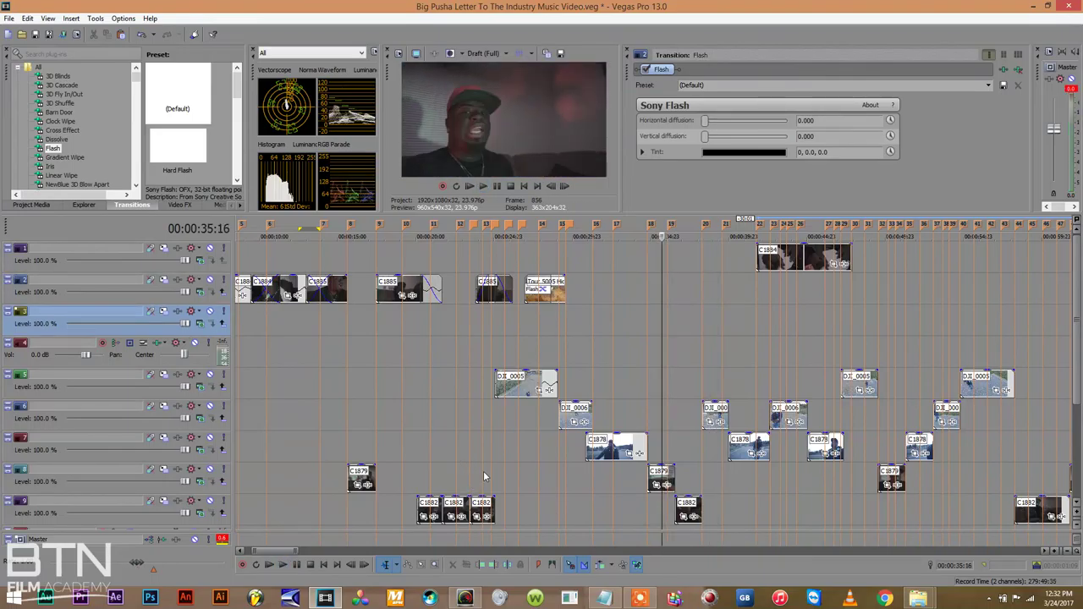
mouse_move(676, 507)
mouse_down()
mouse_move(517, 507)
mouse_move(675, 509)
mouse_up()
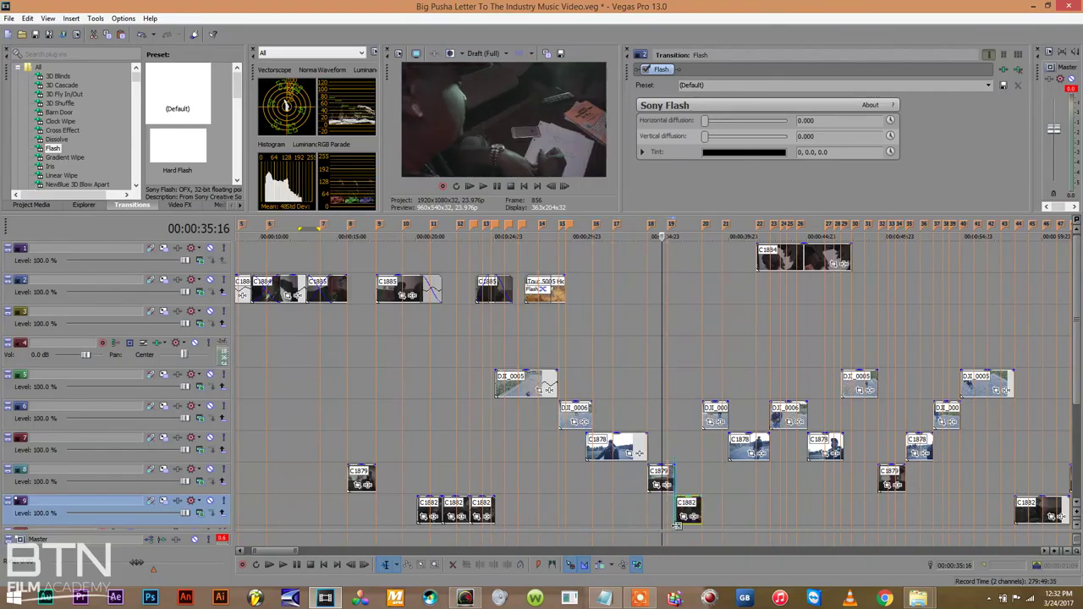
Move C1884 on track 1 to start at marker 19, trim its end back to marker 20, and play it back
drag(779, 256, 691, 255)
key(space)
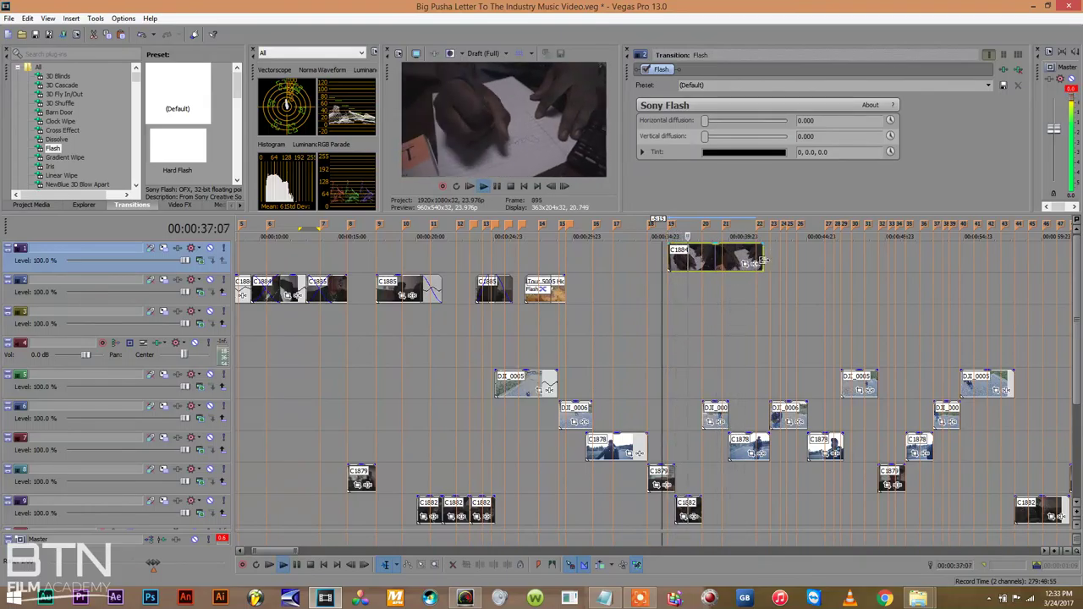
drag(762, 262, 721, 262)
click(665, 284)
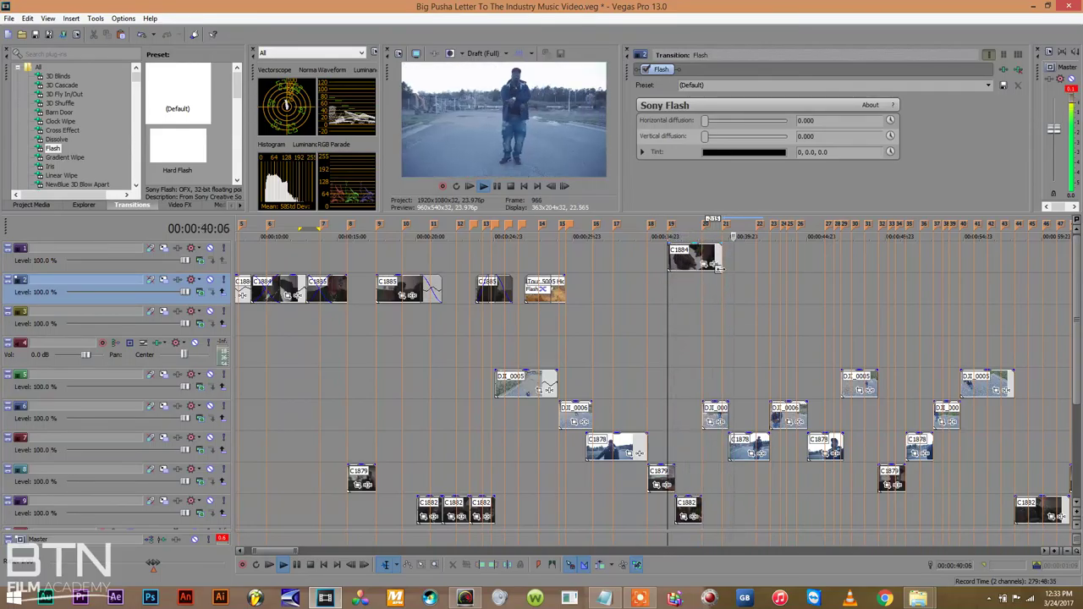
drag(719, 265, 696, 264)
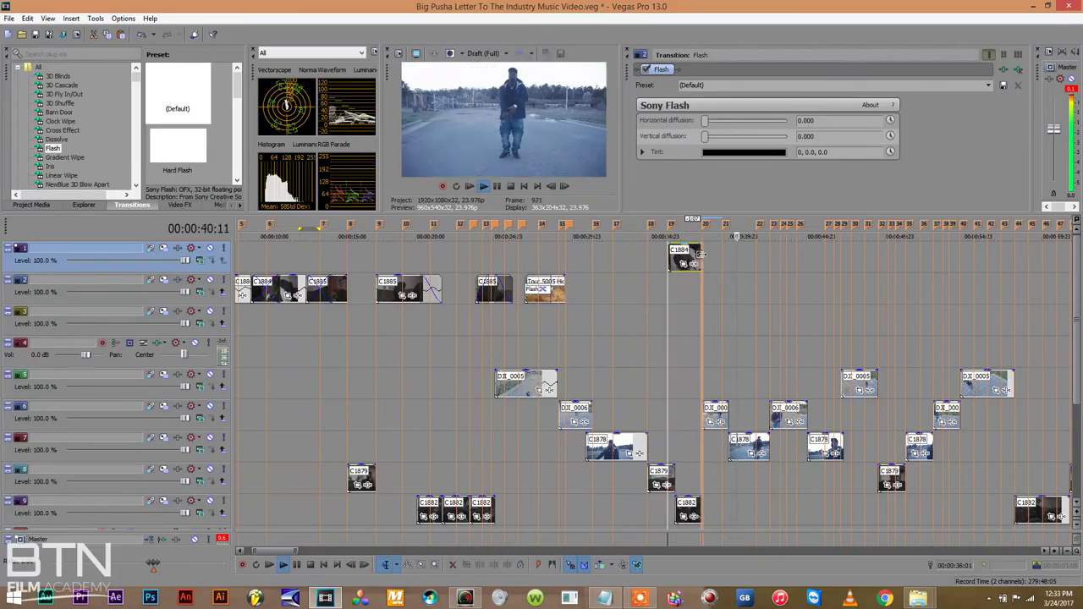
click(628, 271)
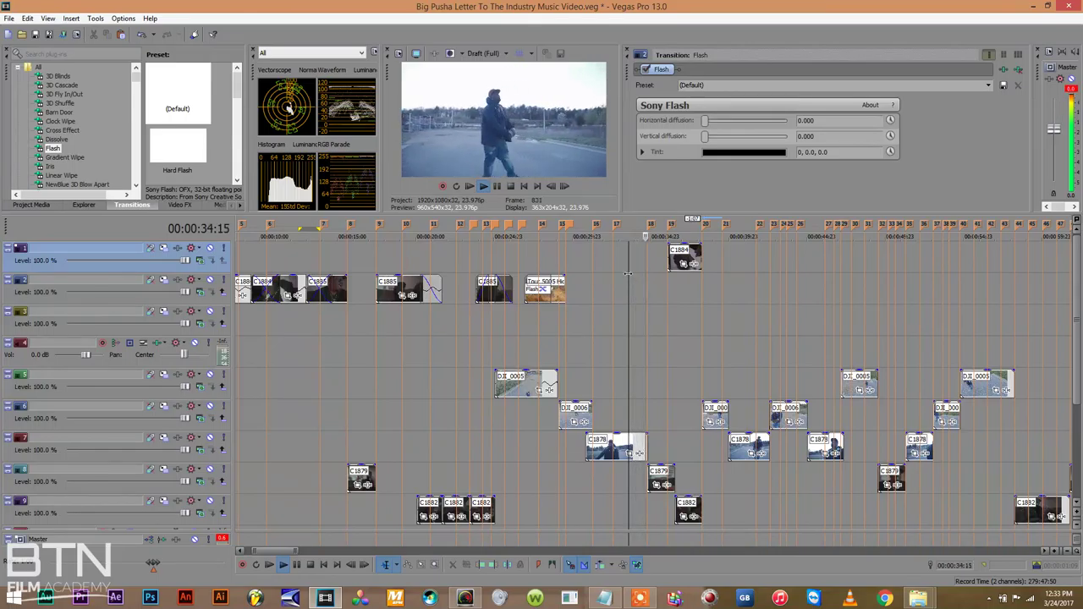
Trim DJI_0006's start to the beat marker just after 15, fit C1878 between markers 16 and 18, save the project, and play back the section
drag(584, 441, 567, 410)
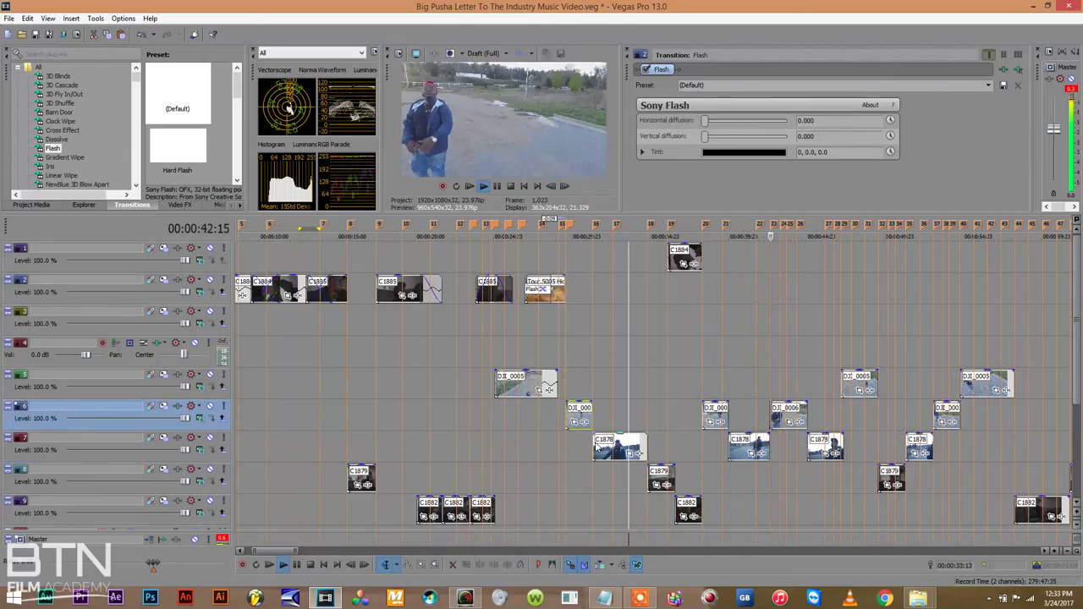
mouse_move(647, 446)
mouse_down()
mouse_move(633, 445)
mouse_move(645, 446)
mouse_up()
click(648, 474)
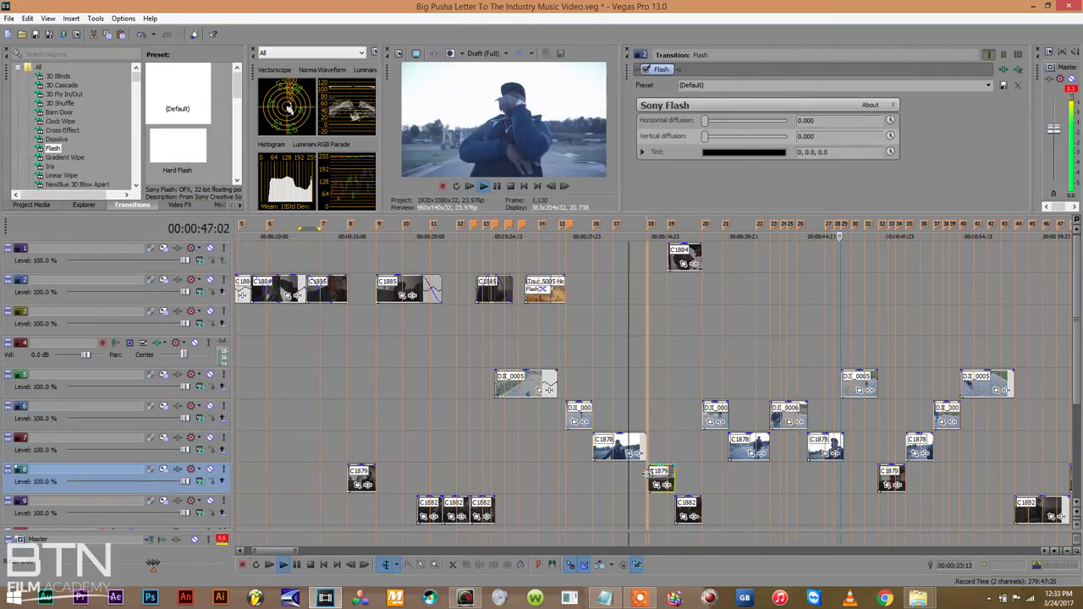
click(599, 371)
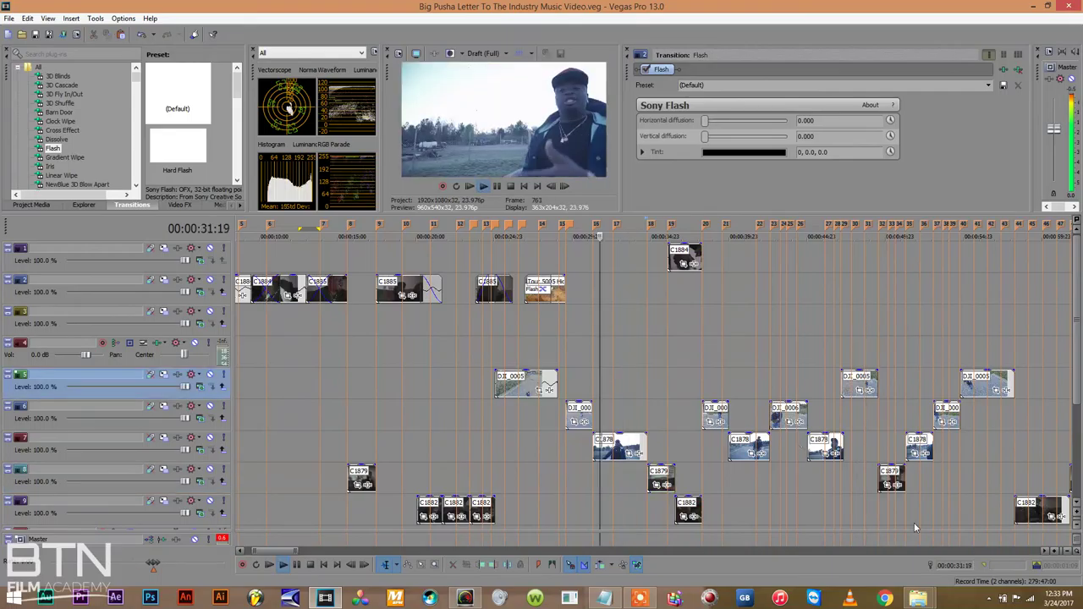
click(1056, 551)
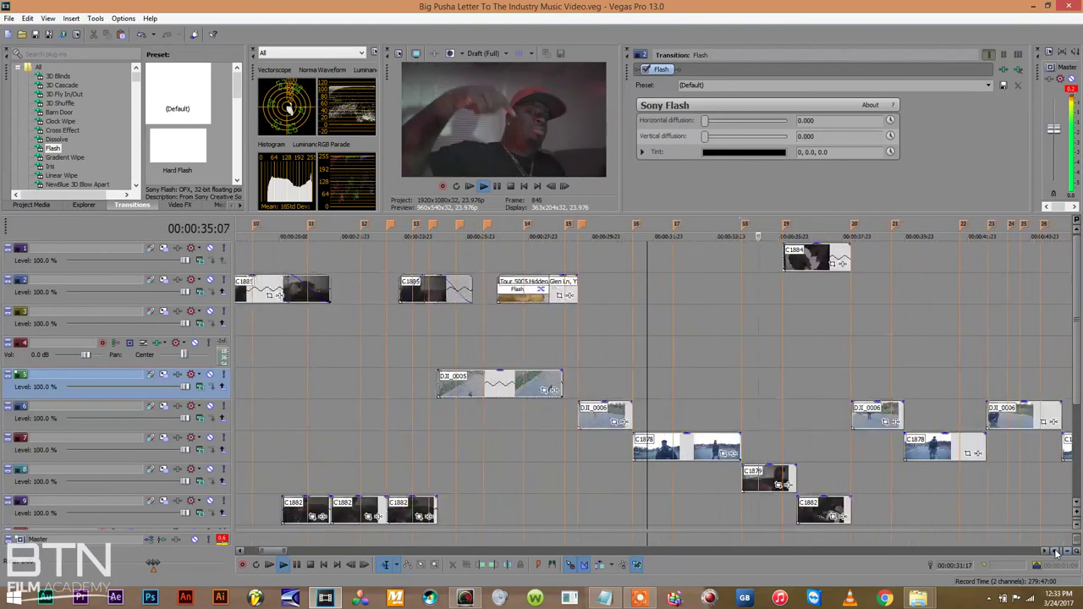
click(1055, 551)
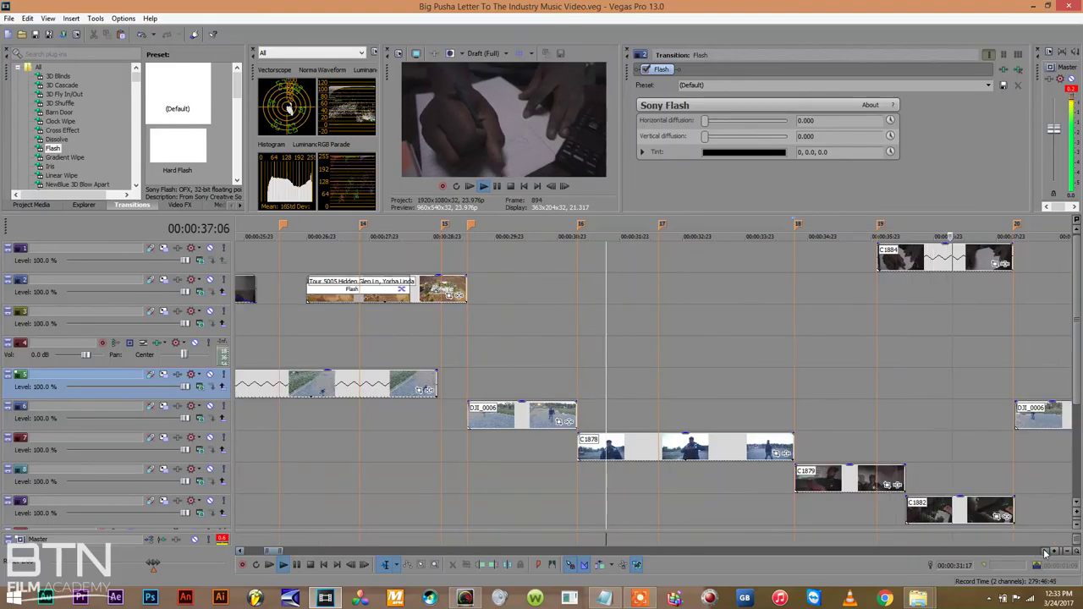
Add a marker midway between markers 19 and 20 during playback and trim the end of the C1884 clip to it
key(space)
key(space)
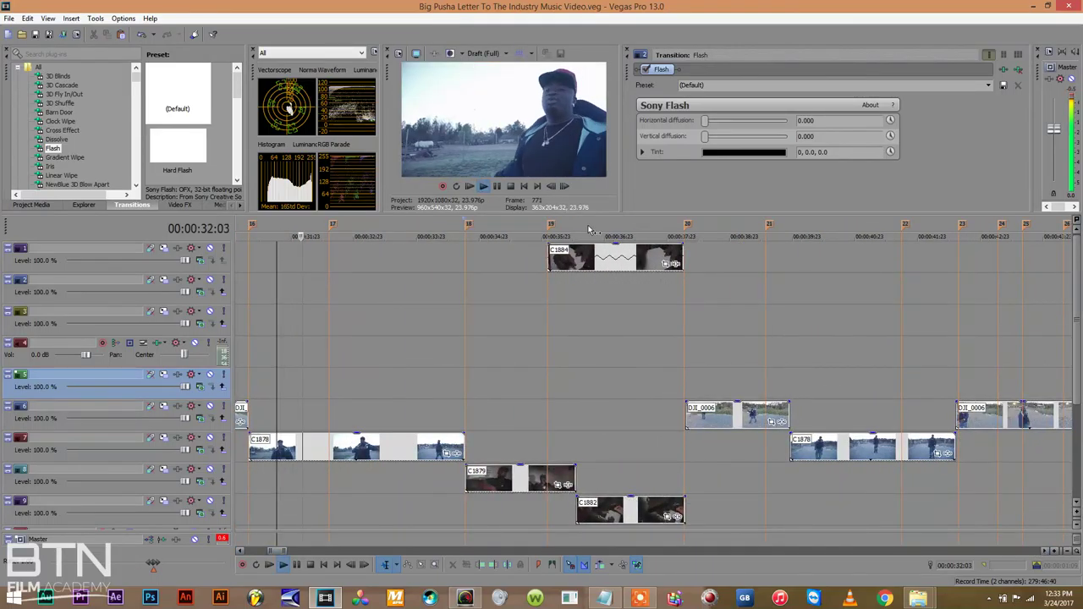
click(497, 283)
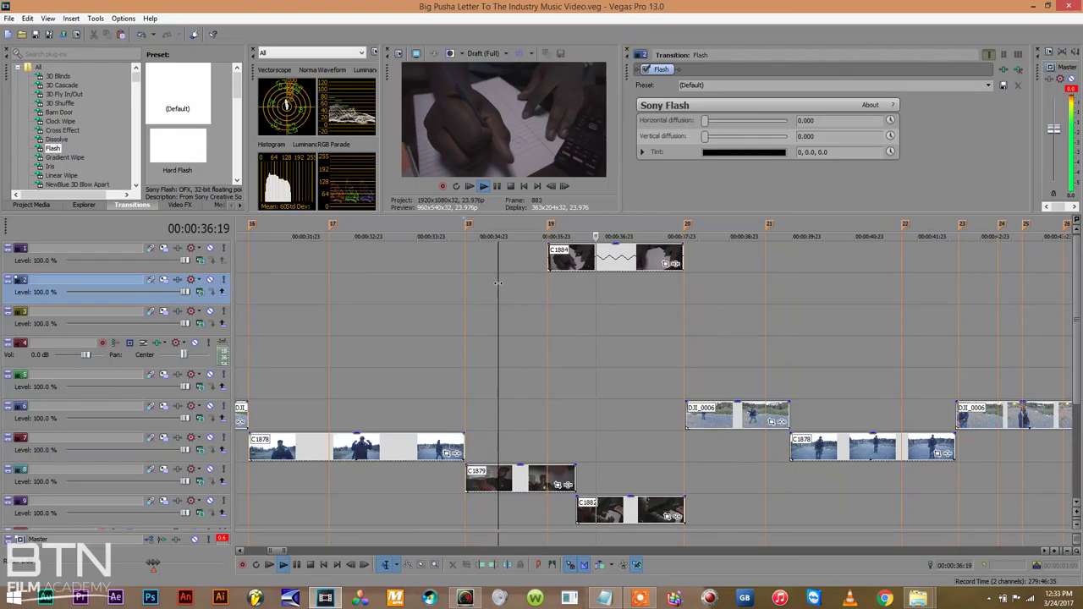
key(m)
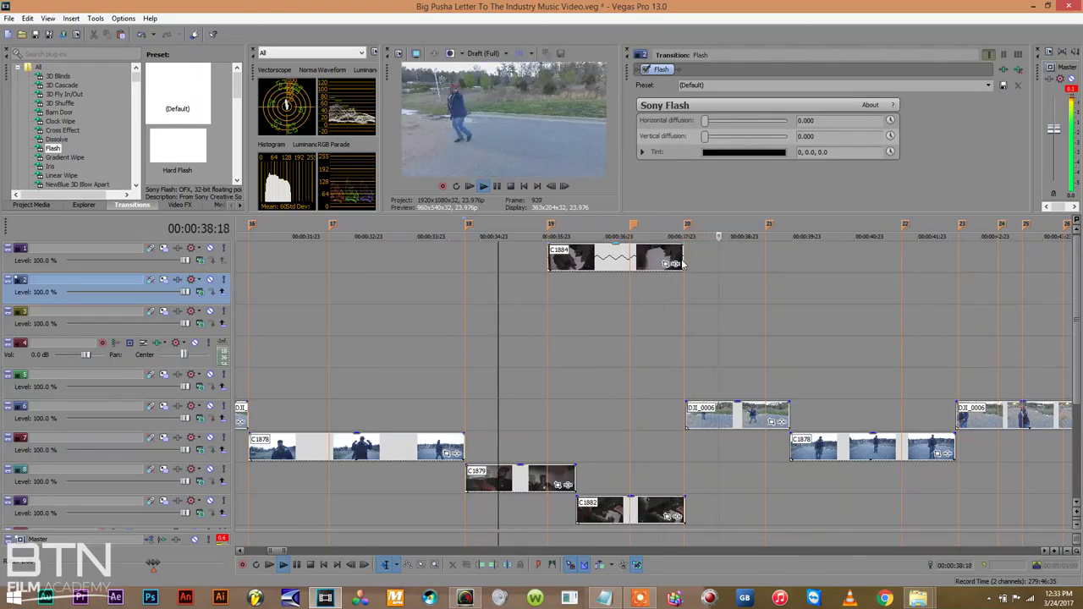
drag(678, 261, 627, 256)
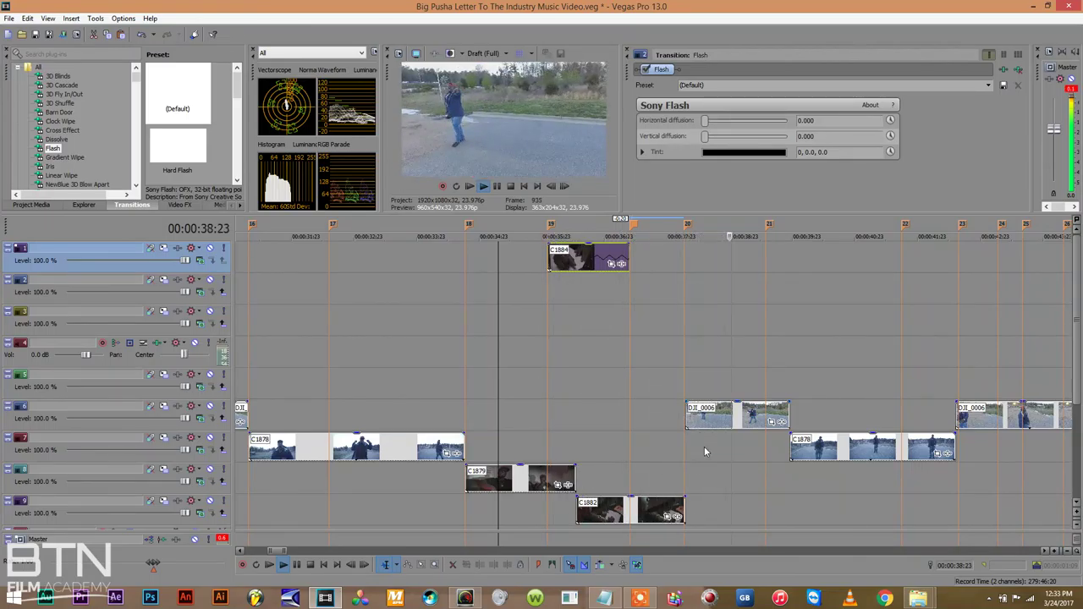
Trim C1879 to end at marker 19, C1882 to run from the unnumbered marker to 20, and DJI_0006 to start at marker 20
drag(687, 415, 684, 414)
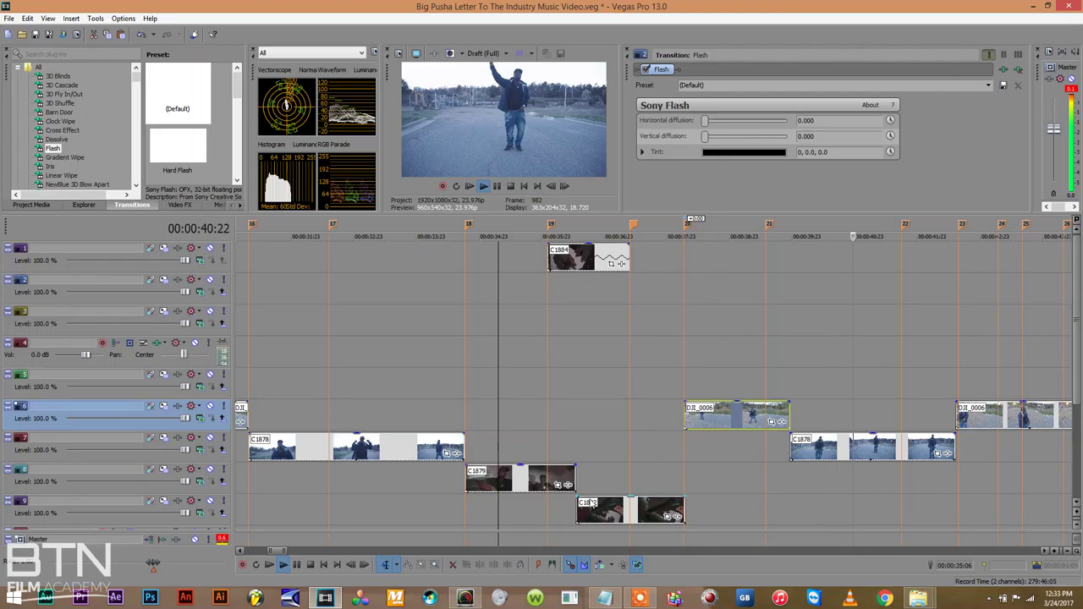
key(space)
drag(574, 475, 546, 478)
drag(581, 520, 681, 512)
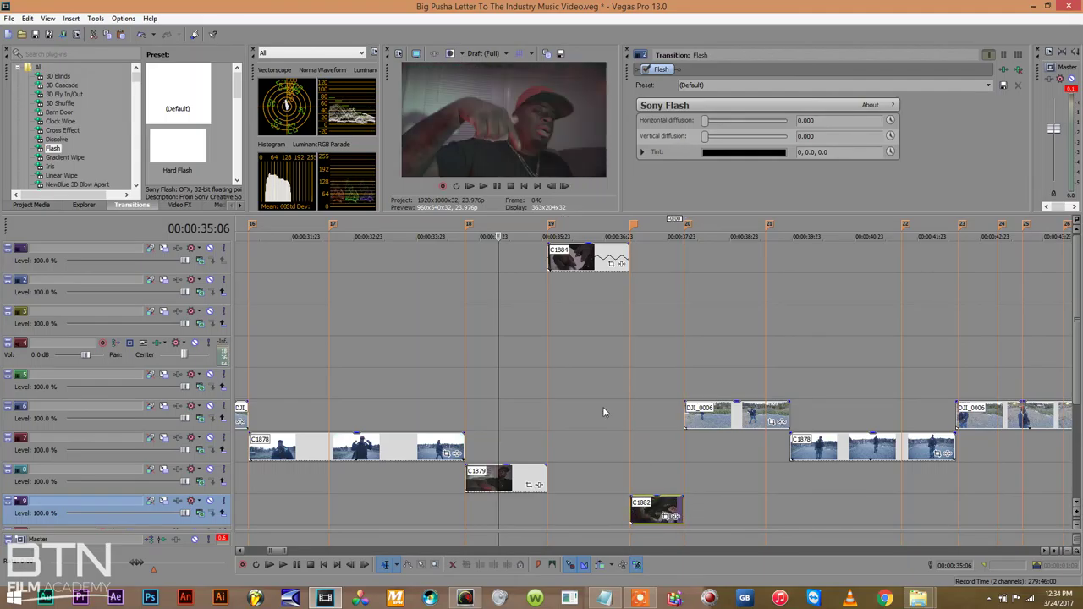
click(520, 369)
key(space)
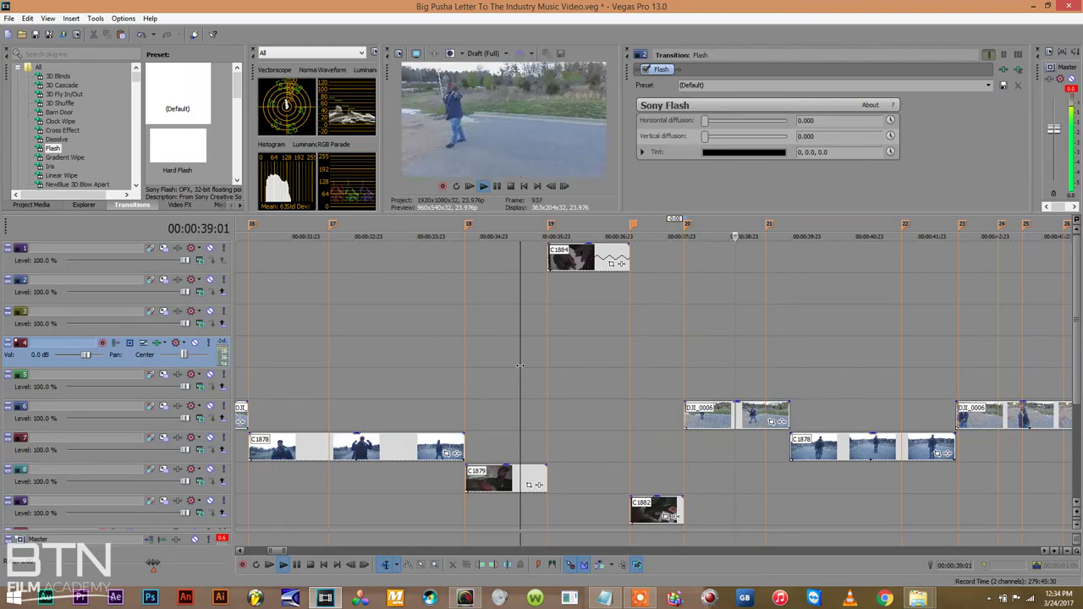
key(space)
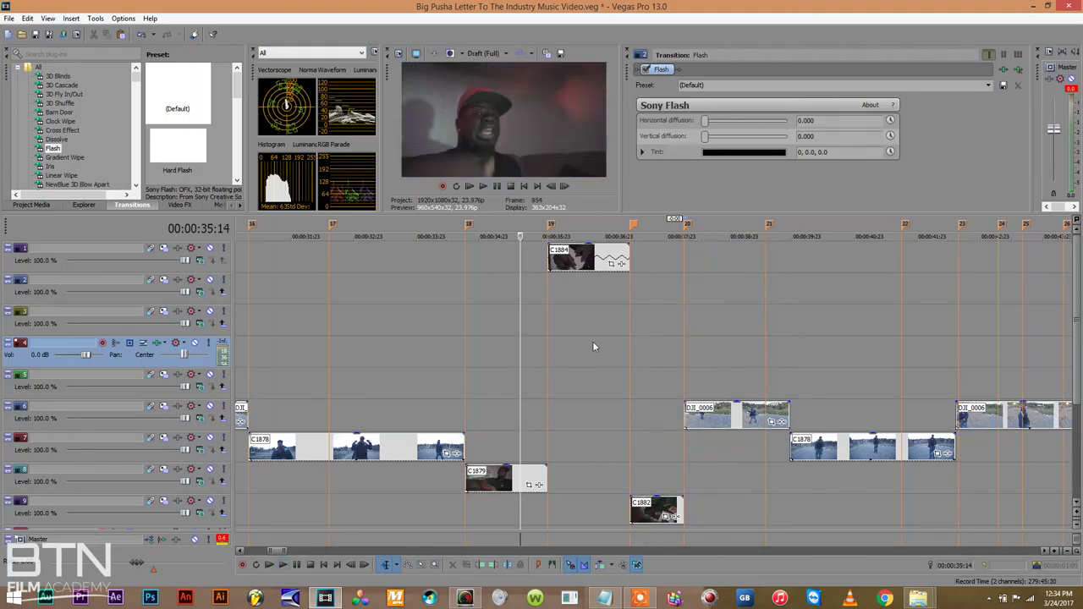
Trim the DJI_0006 clip's end to marker 21, extend the next C1878 clip's start to meet it, and save the project
click(667, 334)
drag(789, 412, 764, 413)
drag(788, 448, 767, 448)
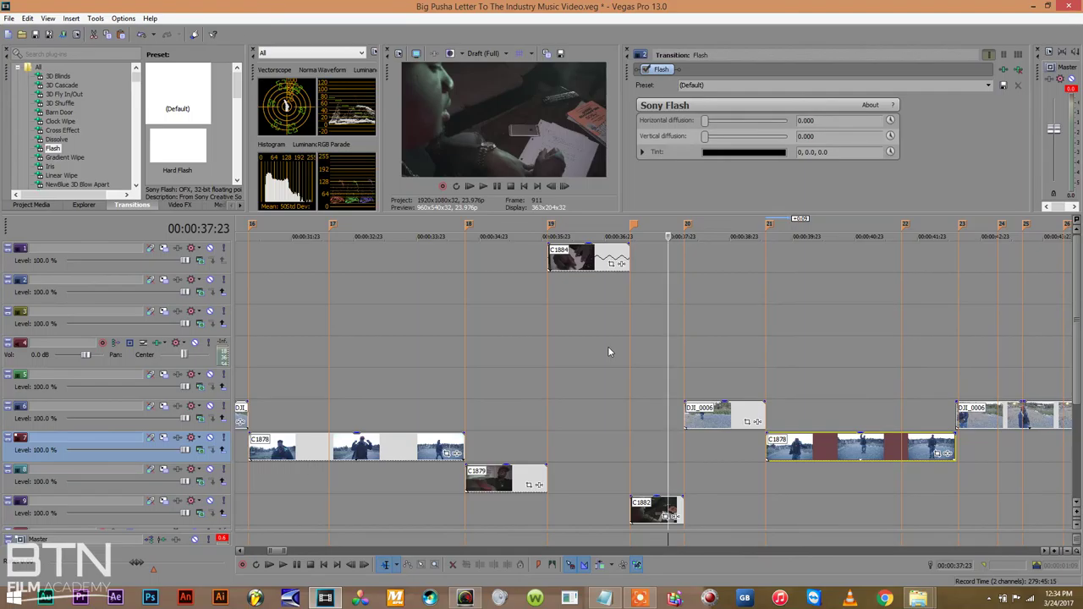
key(ctrl+s)
key(space)
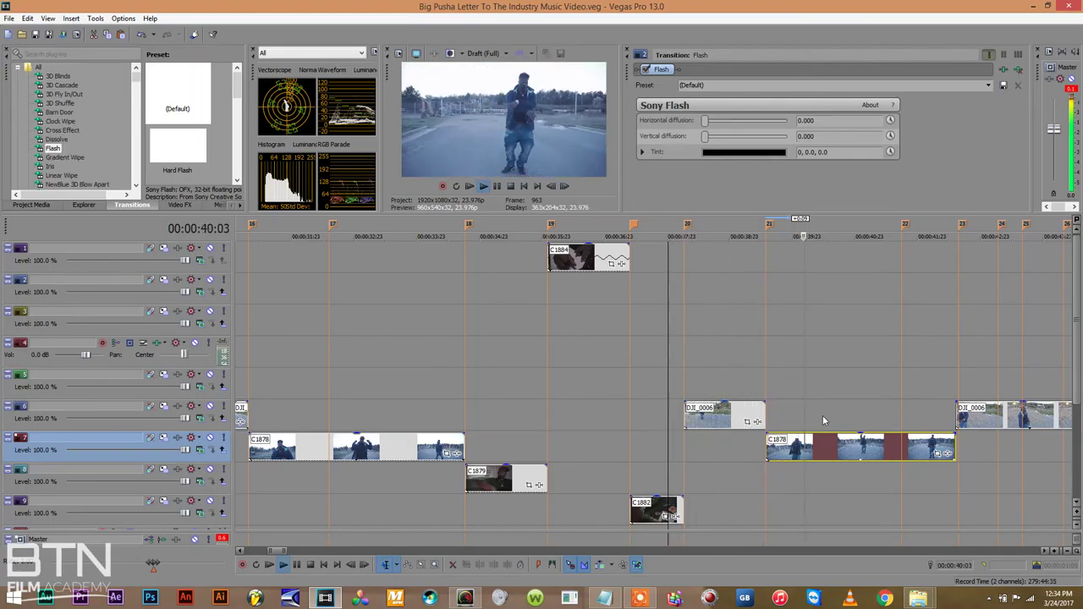
key(space)
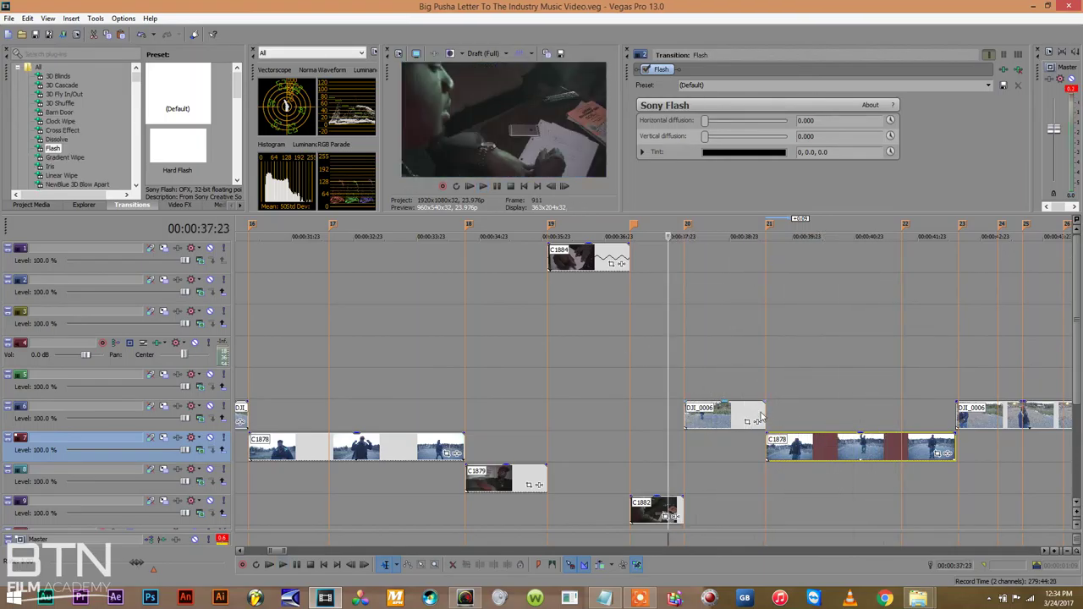
Extend the DJI_0006 clip's end to marker 22 and trim the following C1878 clip to start at the same marker
drag(764, 411, 899, 399)
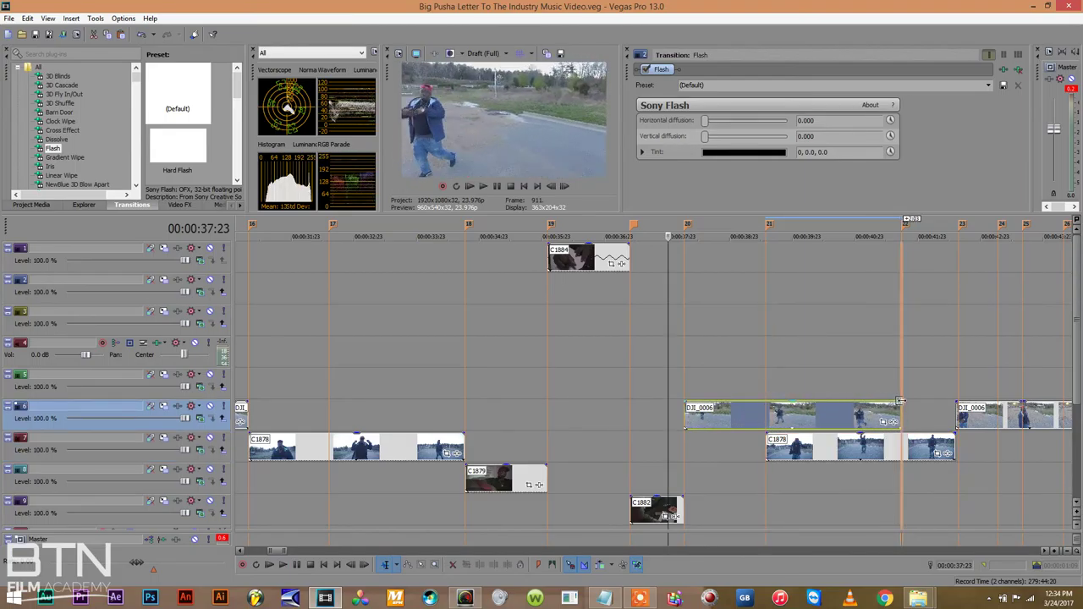
click(685, 366)
key(space)
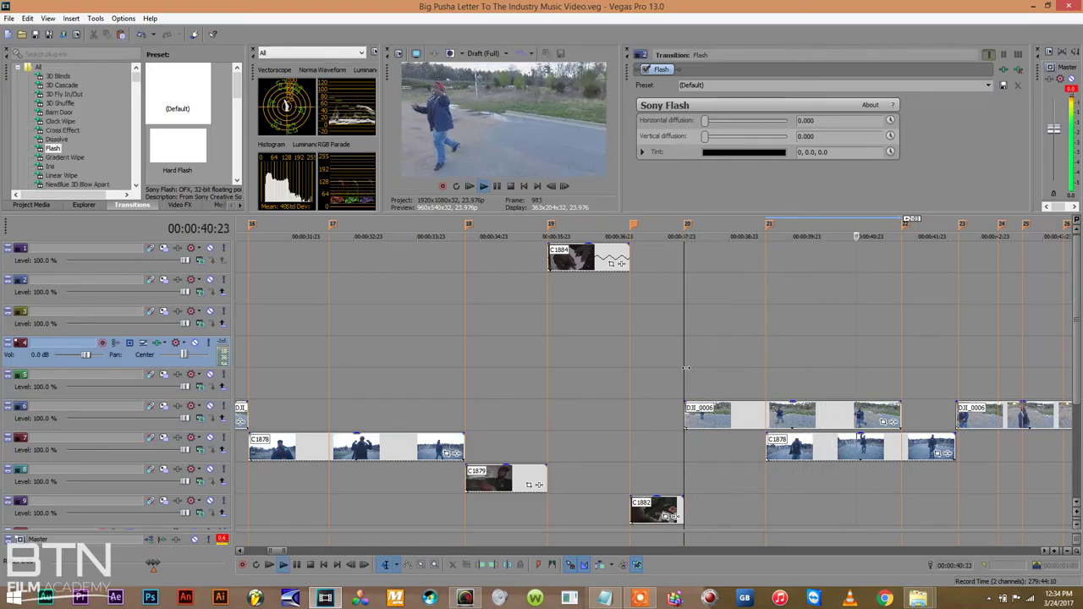
key(space)
key(space)
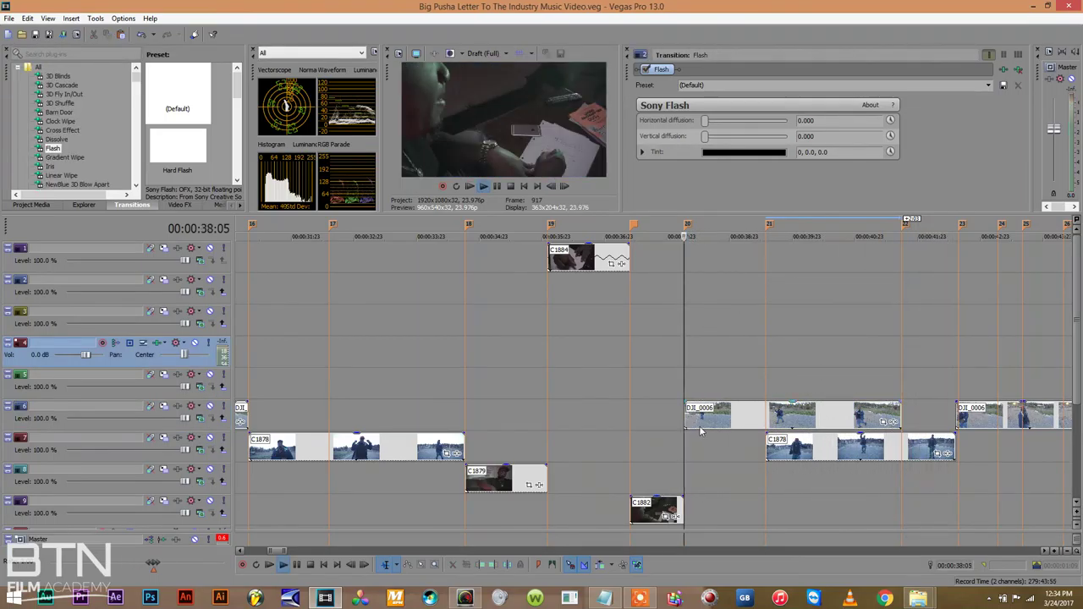
drag(767, 448, 903, 441)
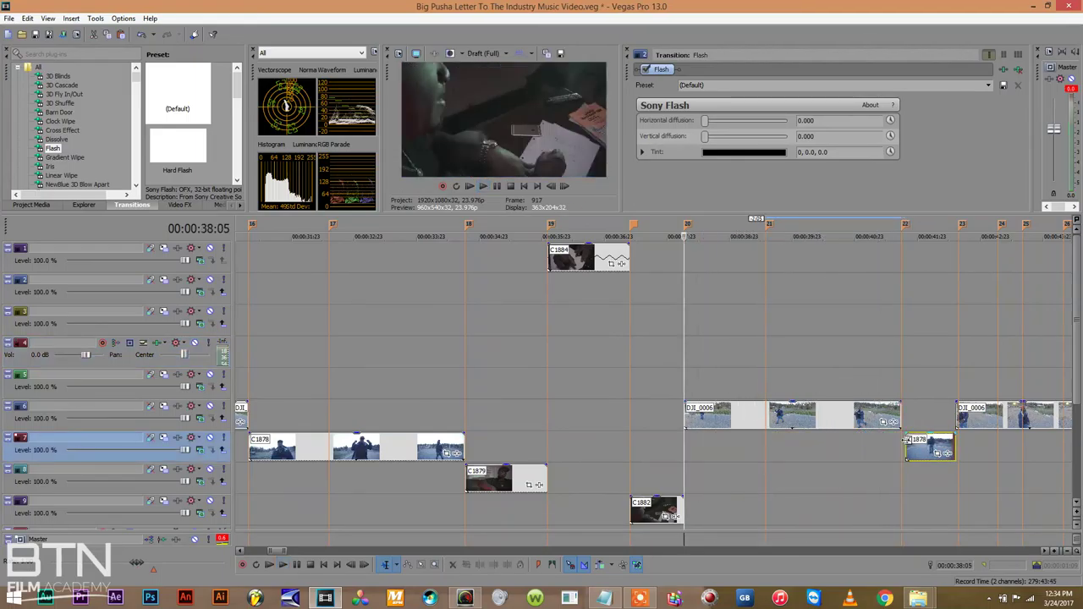
key(space)
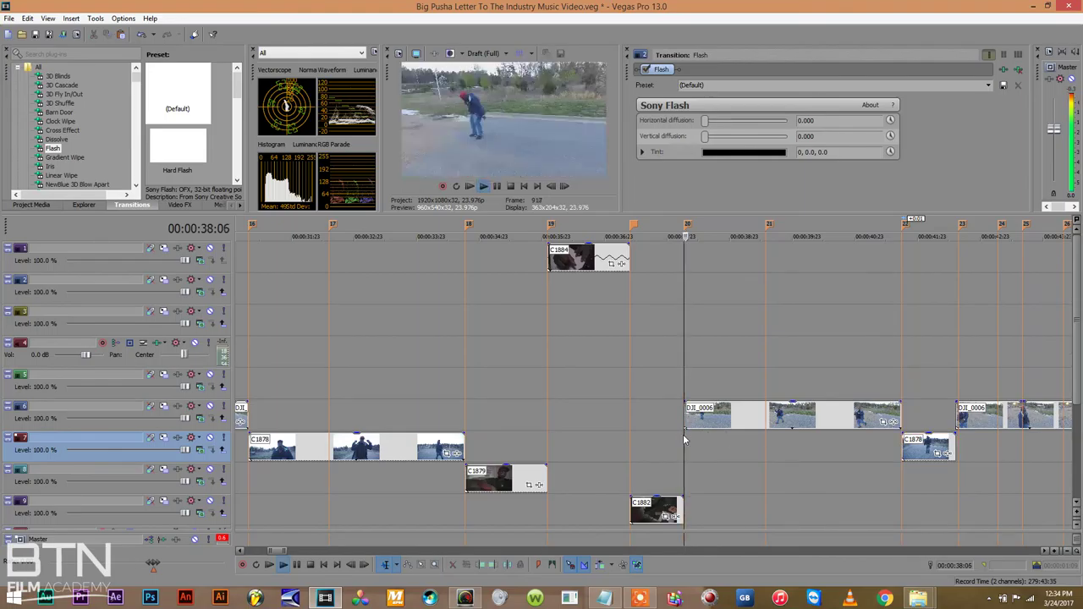
Trim the next DJI_0006 clip to start at marker 26 and extend the short C1878 clip's end to marker 25
scroll(1045, 556, right, 5)
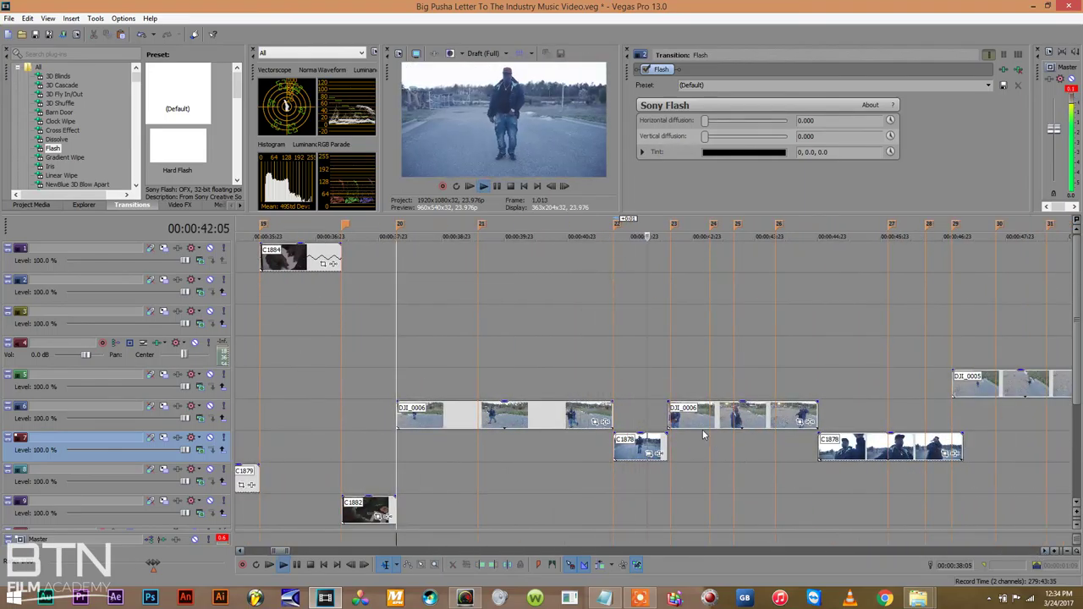
click(542, 375)
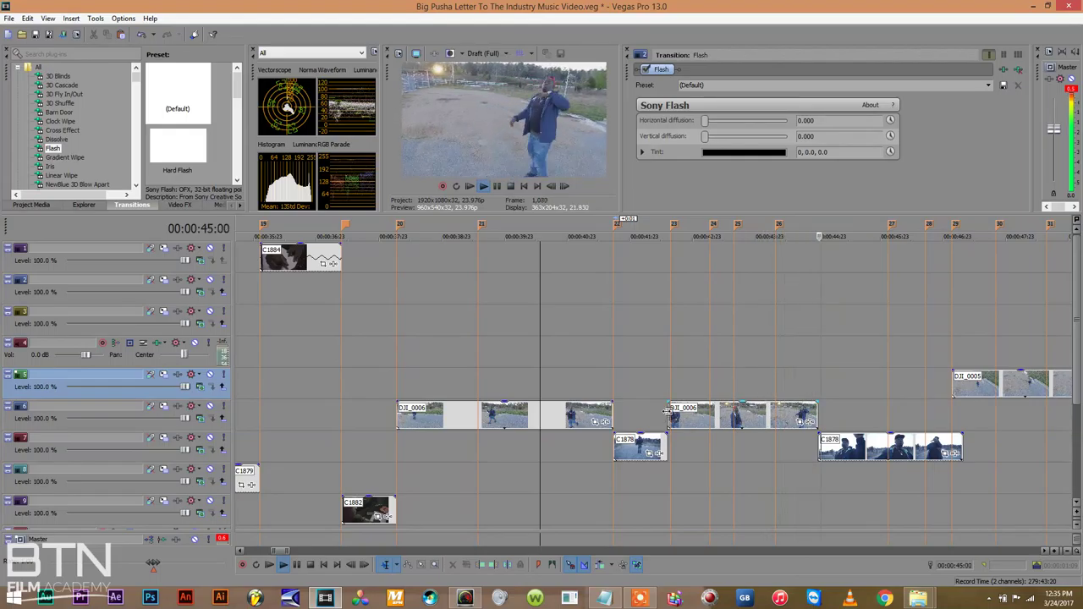
drag(669, 412, 774, 398)
drag(668, 444, 732, 440)
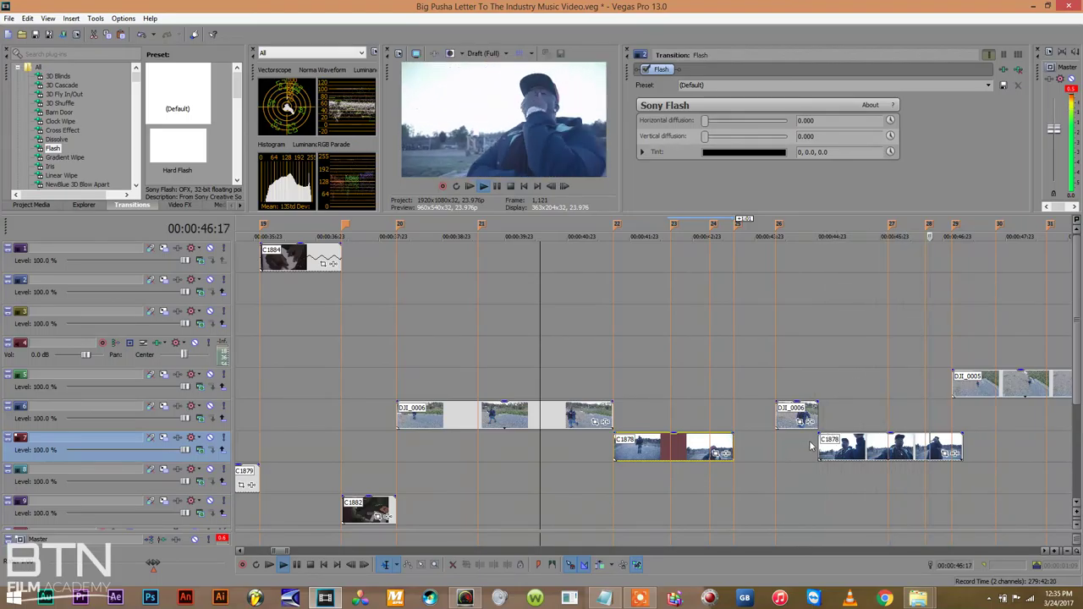
key(space)
key(space)
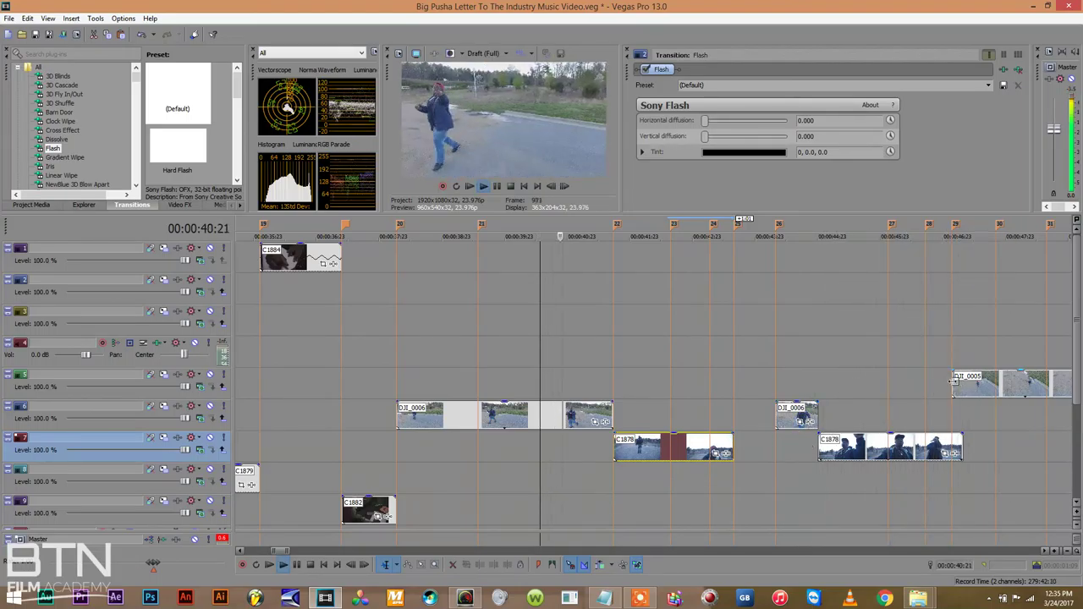
Extend the start of the DJI_0005 clip back to marker 27 and save the project
drag(958, 378, 733, 382)
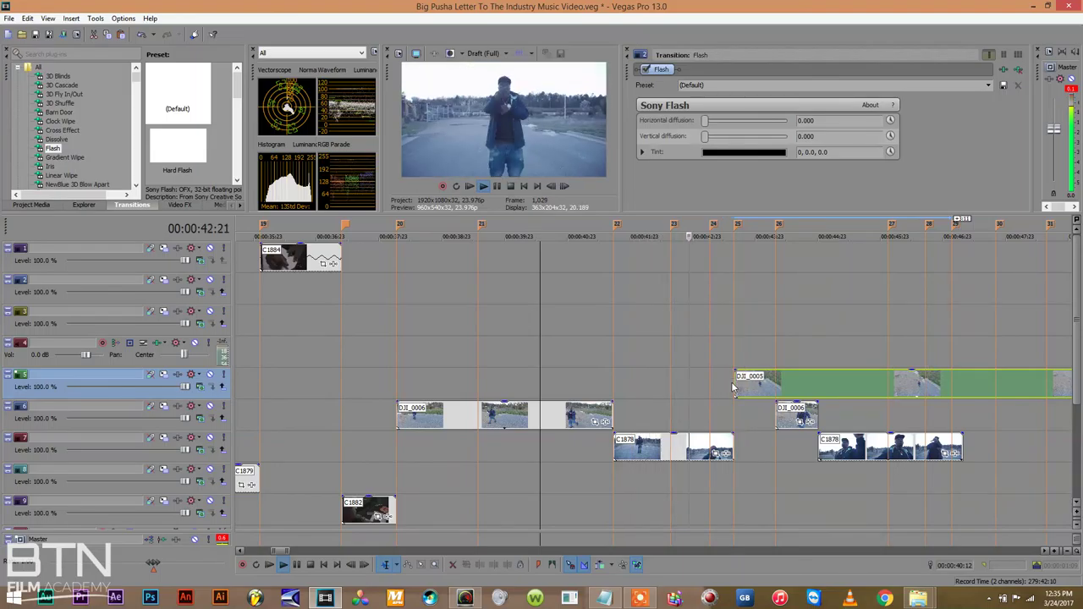
drag(736, 383, 888, 372)
key(space)
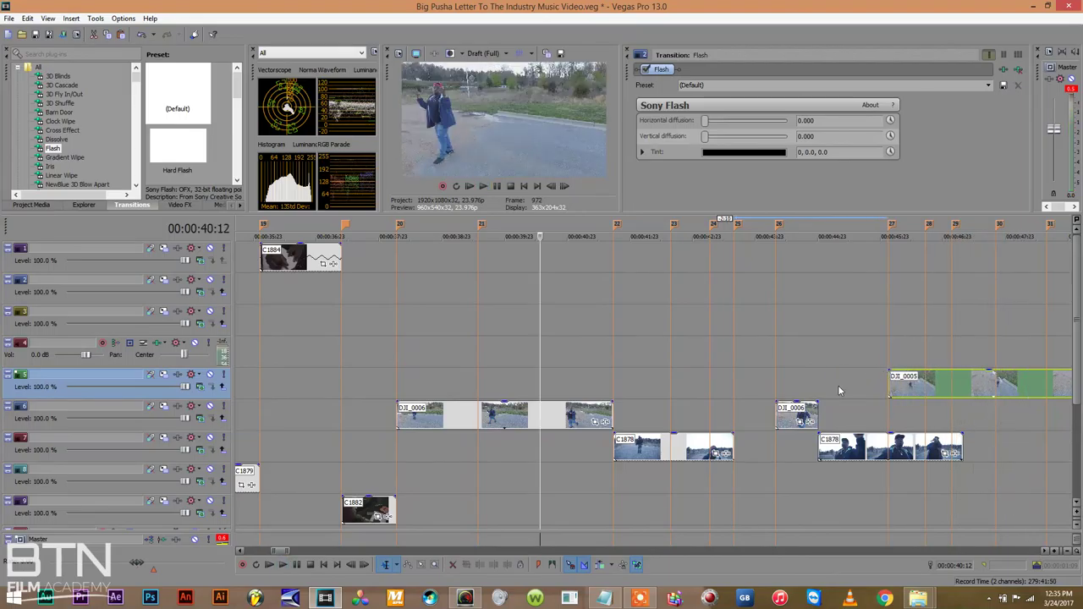
key(ctrl+s)
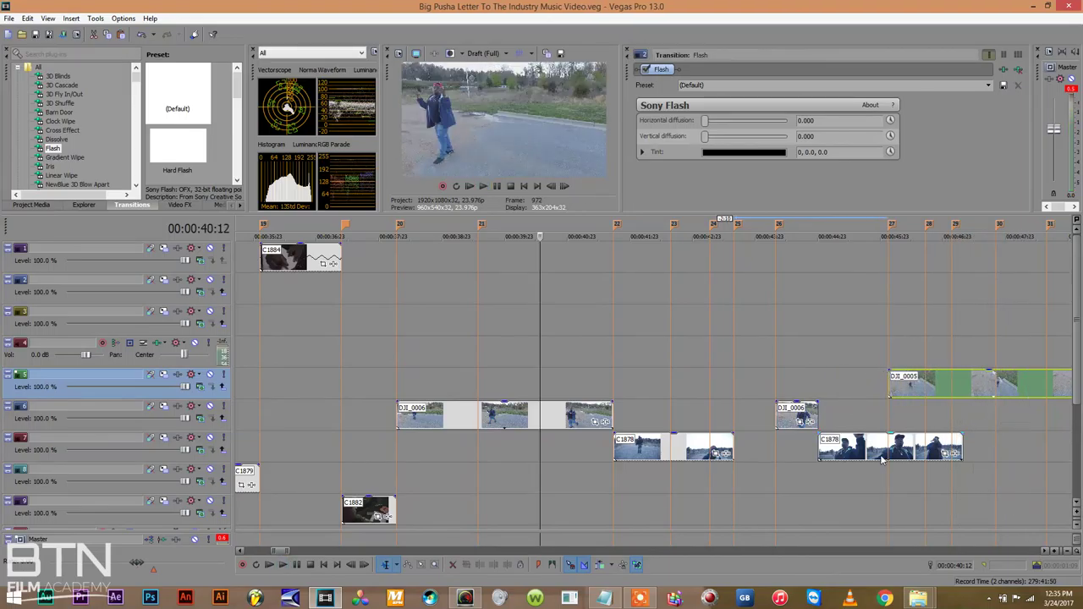
Try to fill the gap between markers 25 and 26 by lengthening the end of the C1882 clip to marker 26
click(1045, 551)
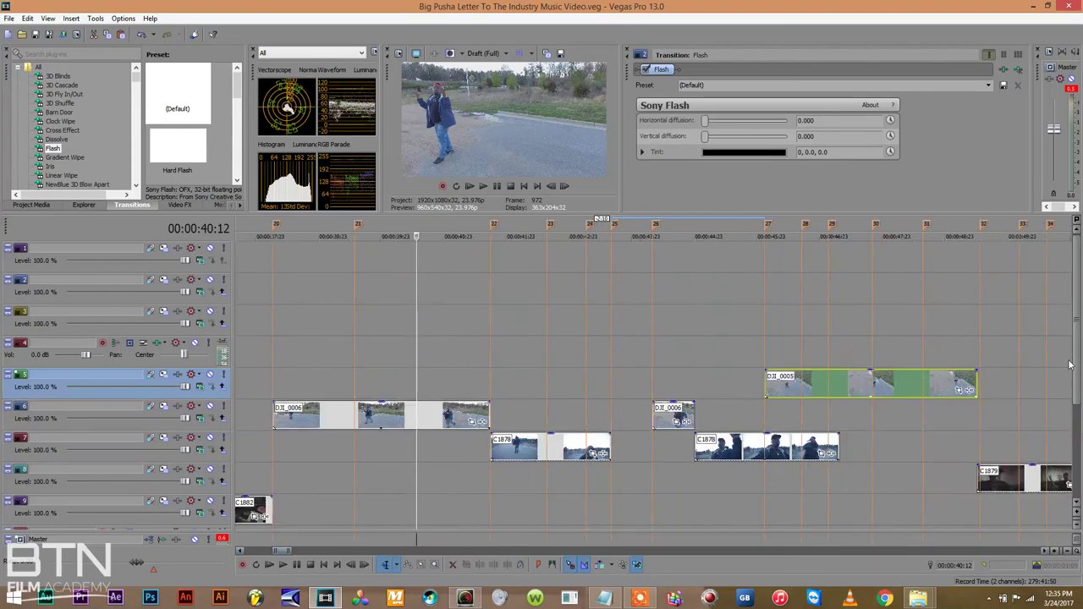
scroll(1077, 394, down, 1)
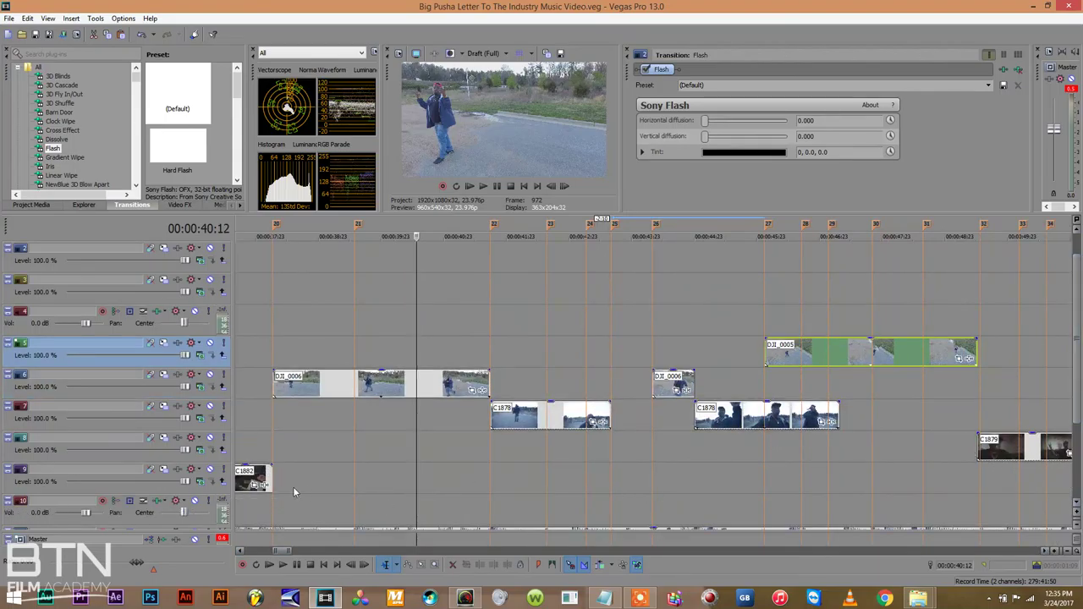
drag(269, 477, 650, 508)
click(610, 442)
key(space)
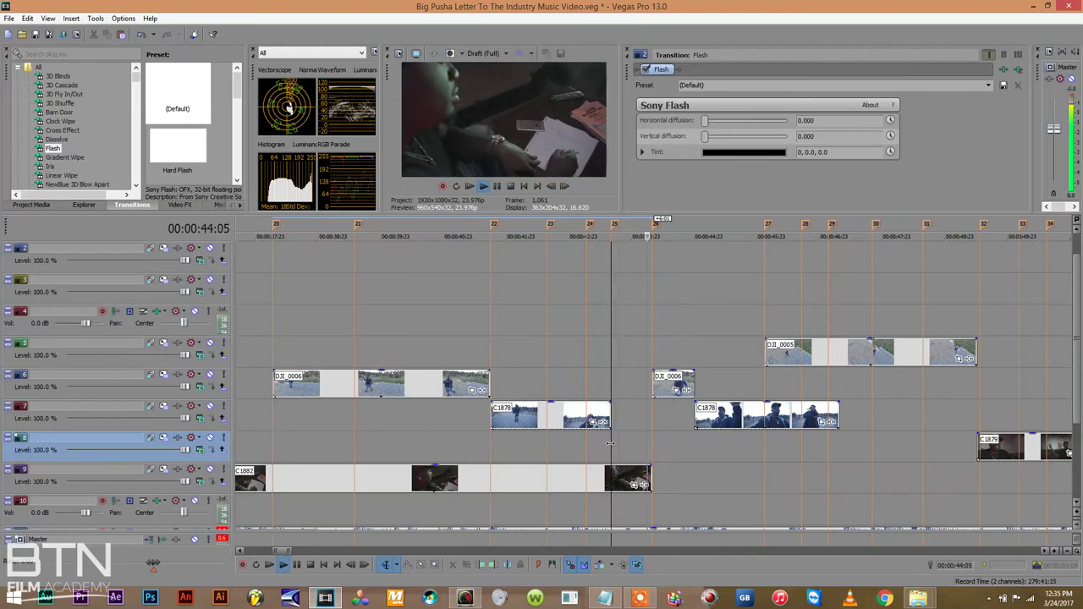
key(space)
key(ctrl+z)
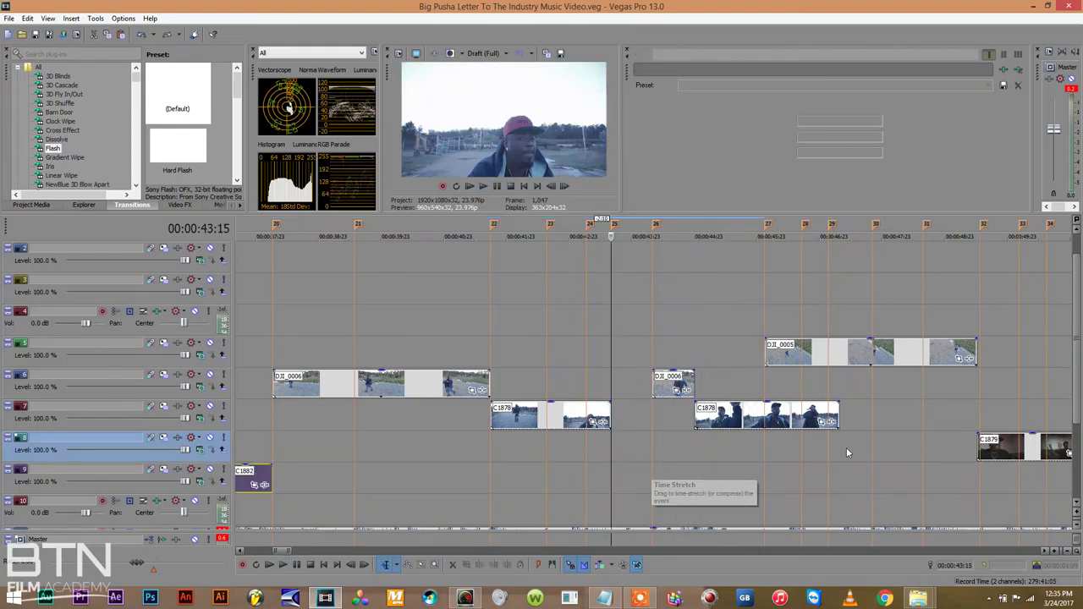
key(ctrl+z)
Extend the C1879 clip's start back to marker 25, split it at marker 26, and trim the second part to start at marker 32
drag(645, 439, 613, 441)
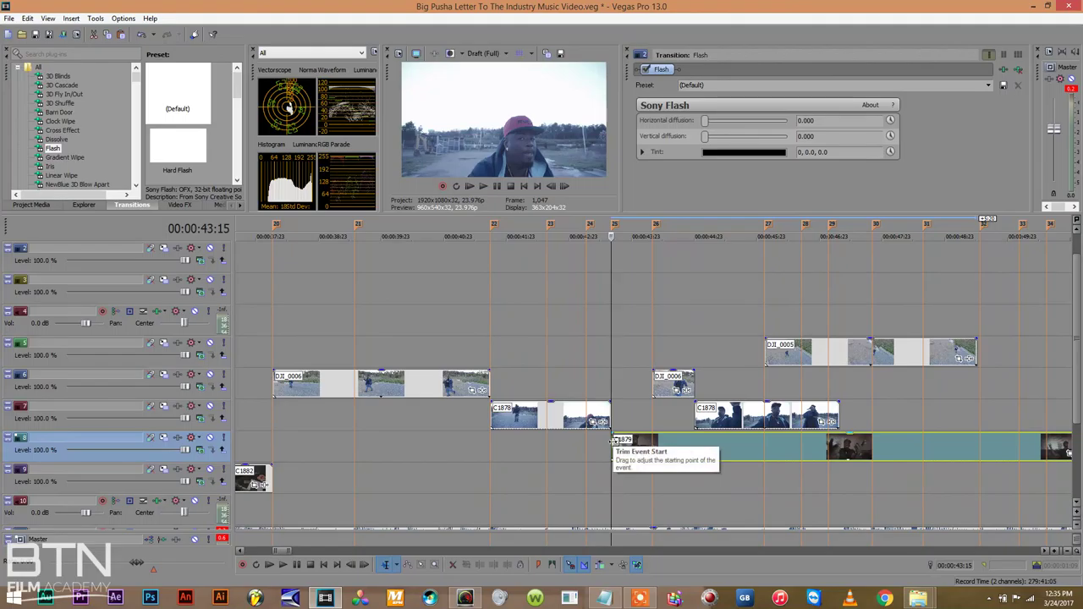
key(ctrl+s)
click(598, 447)
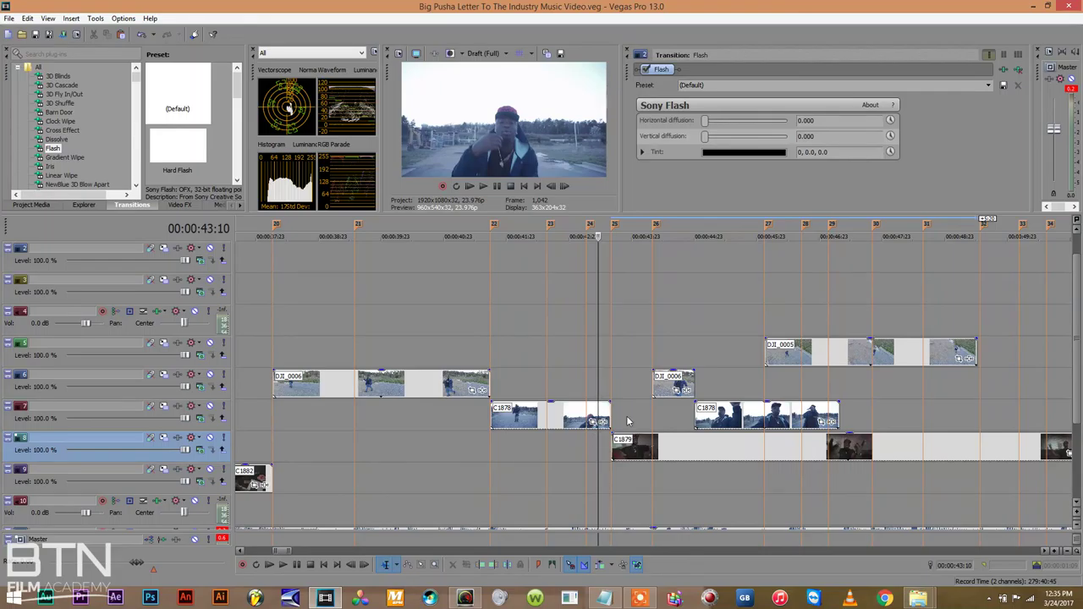
click(627, 423)
click(653, 442)
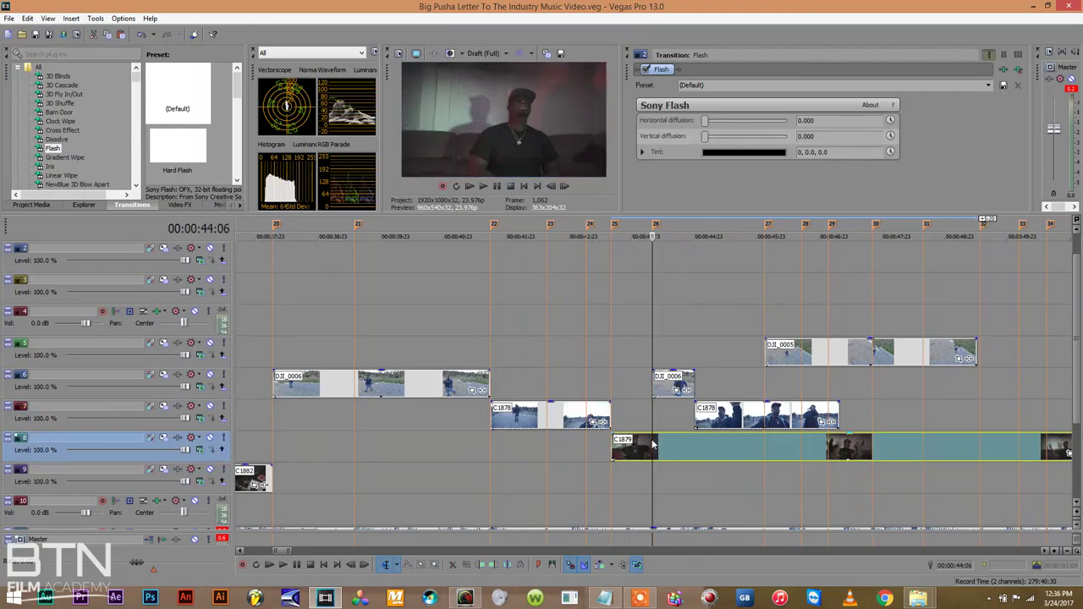
key(s)
drag(656, 443, 980, 451)
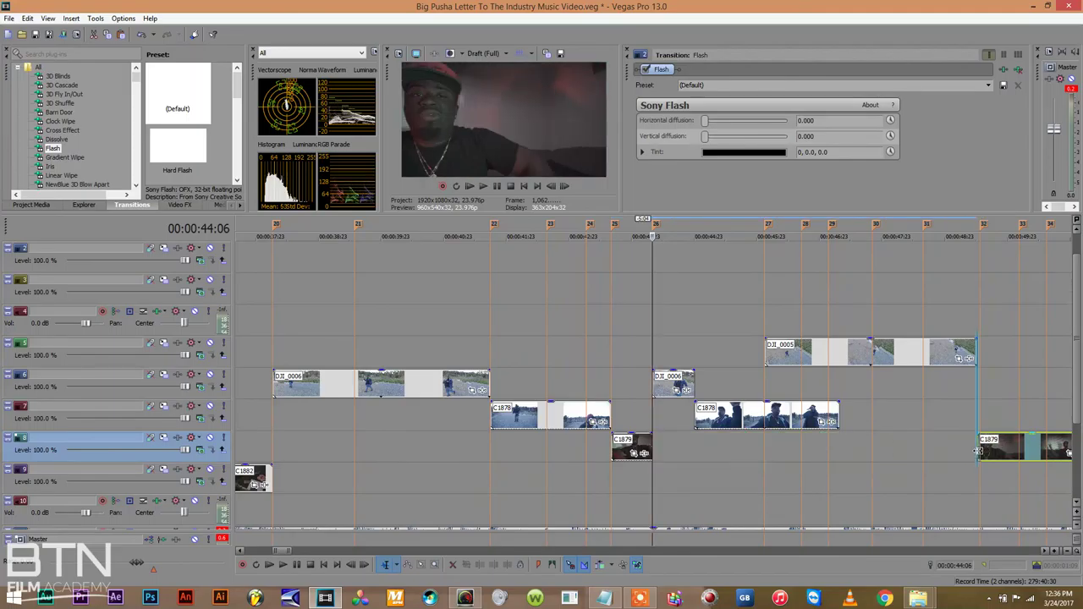
Try the short C1879 clip in the gap, extending its end to marker 27 and playing it back, and delete the clip
click(590, 461)
key(space)
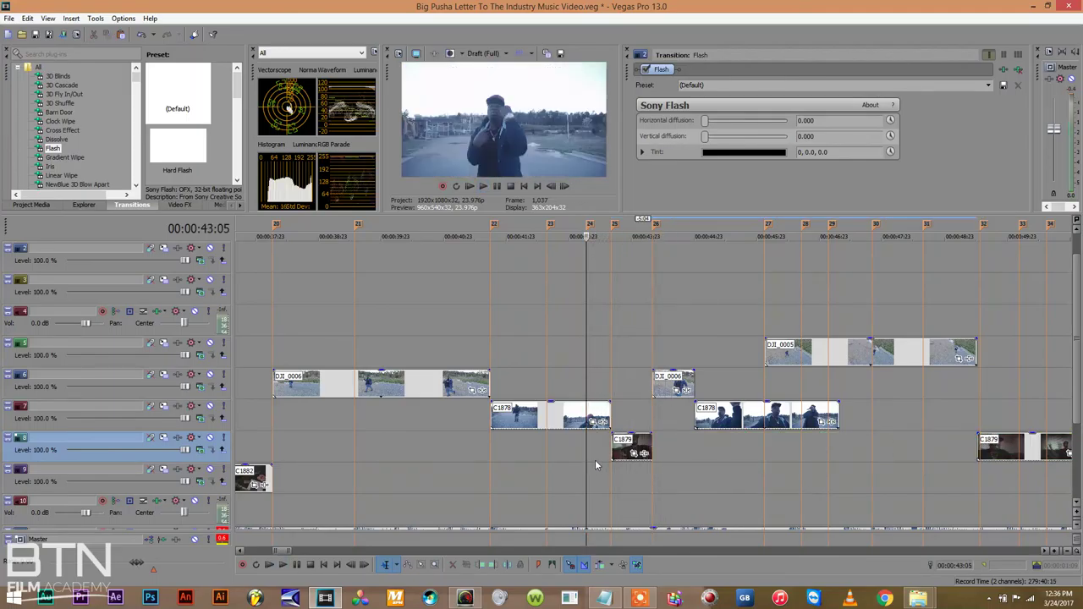
key(space)
drag(650, 439, 764, 449)
key(space)
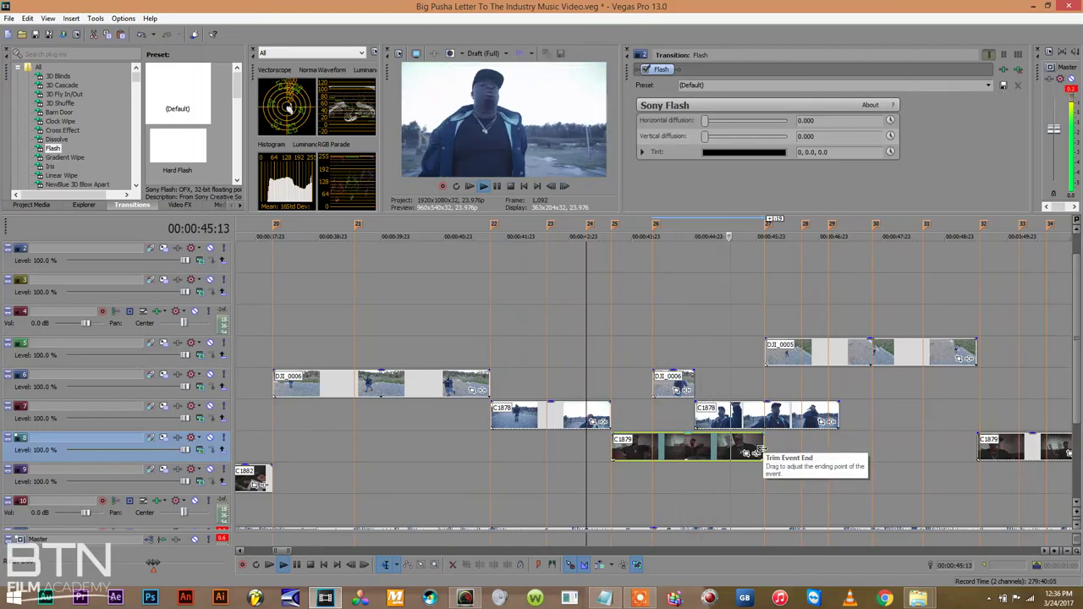
key(space)
click(680, 447)
key(Delete)
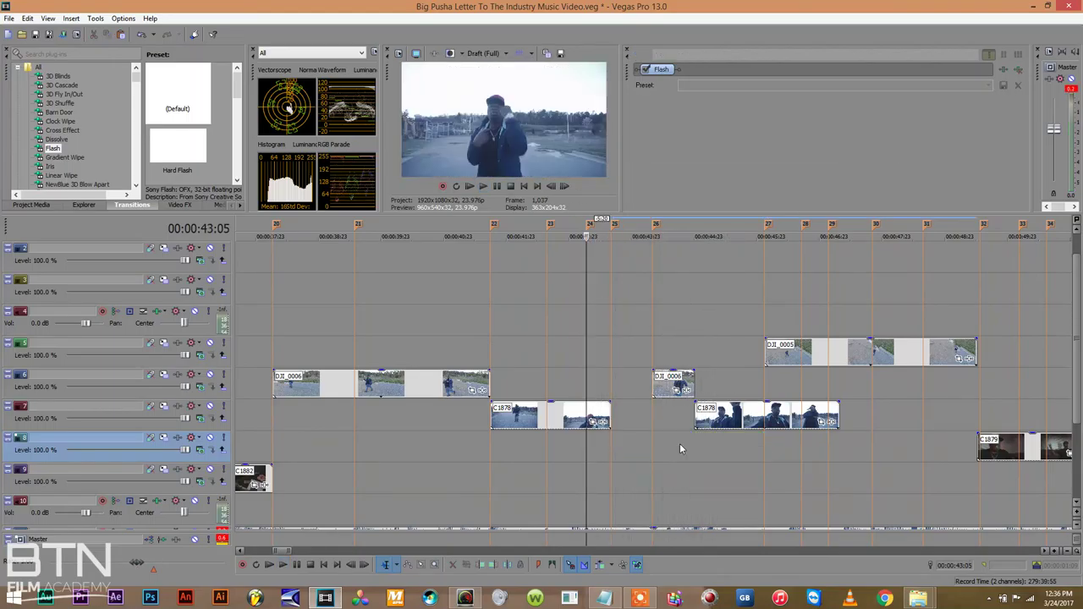
Move the lone Tour clip on track 3 to the empty area past the end of the edit
click(1066, 549)
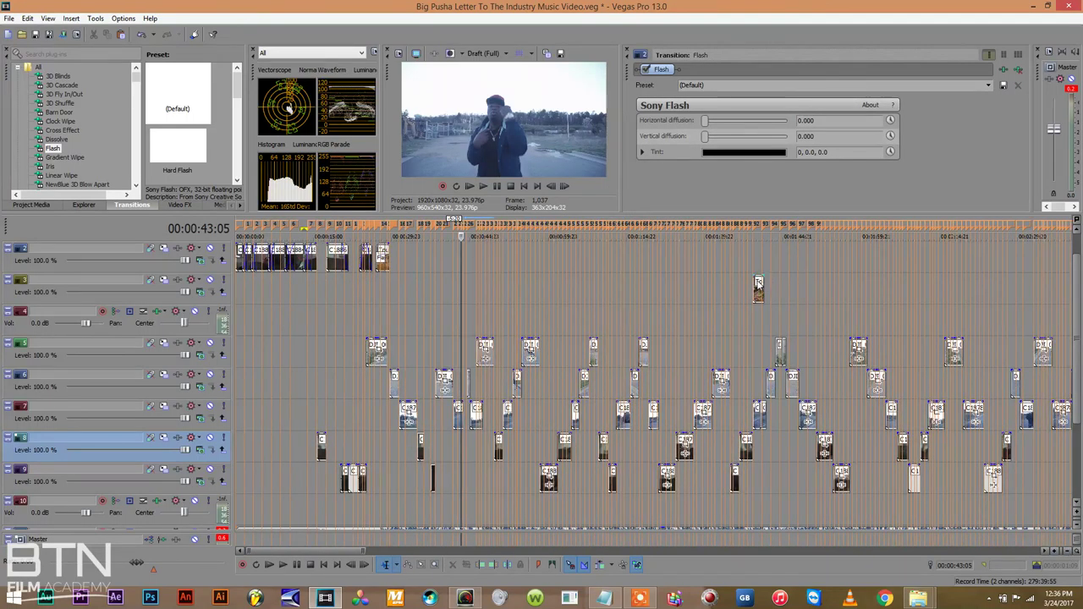
drag(760, 288, 1036, 289)
click(1066, 555)
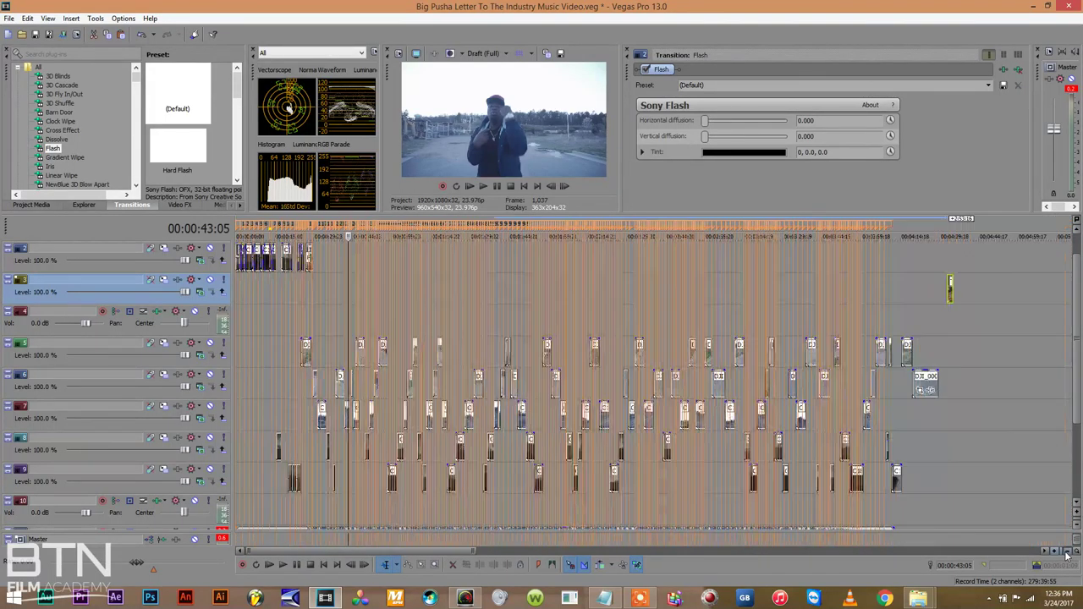
Play the unused C1880 footage on track 2 and check the event properties of its first clip without changing them
click(1065, 556)
click(1066, 555)
click(576, 221)
key(space)
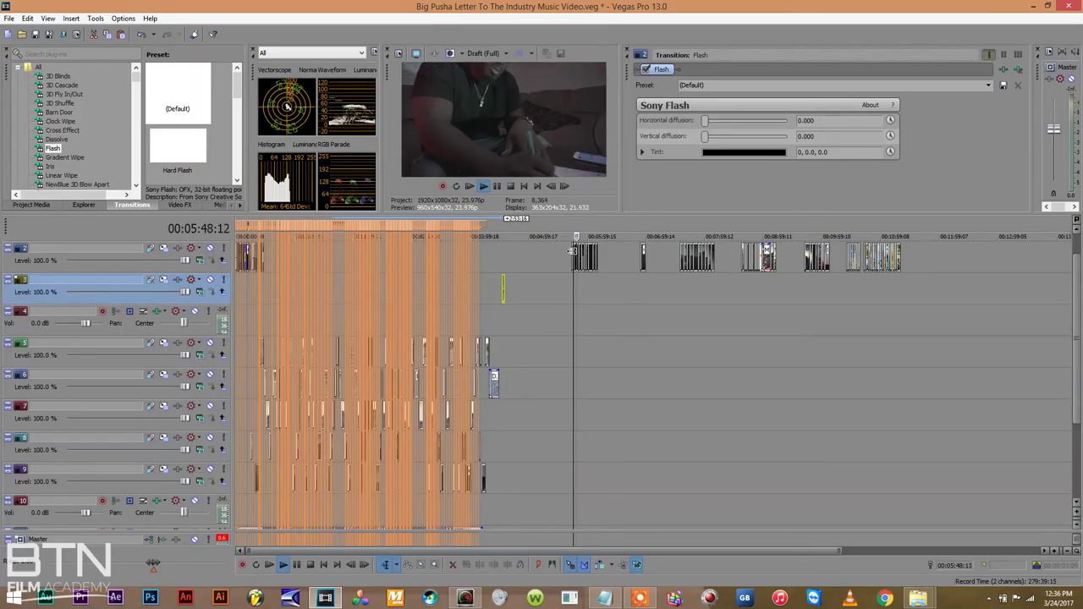
click(576, 254)
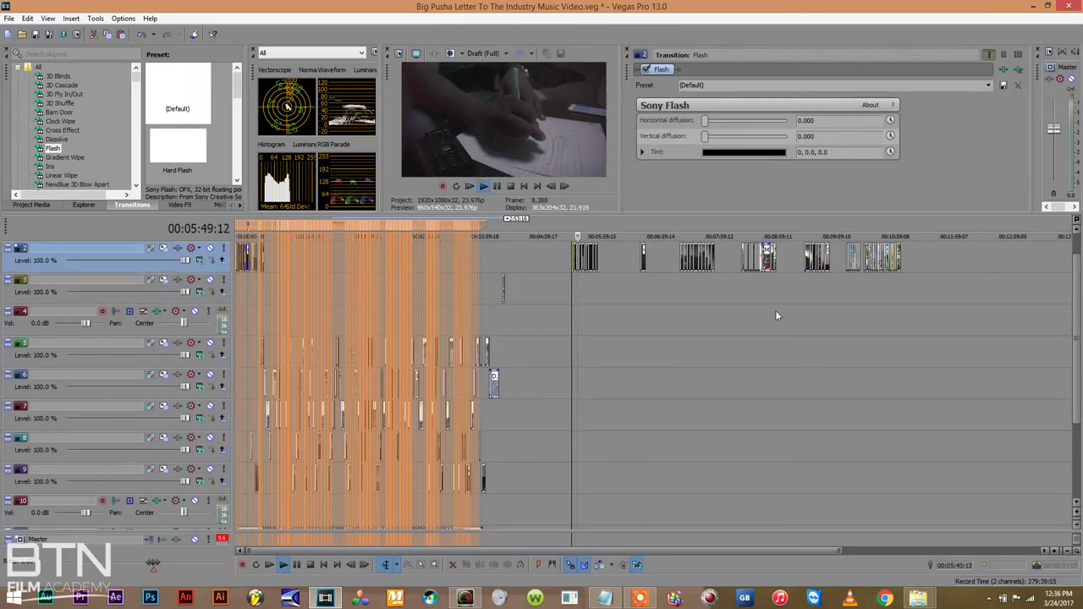
click(1055, 552)
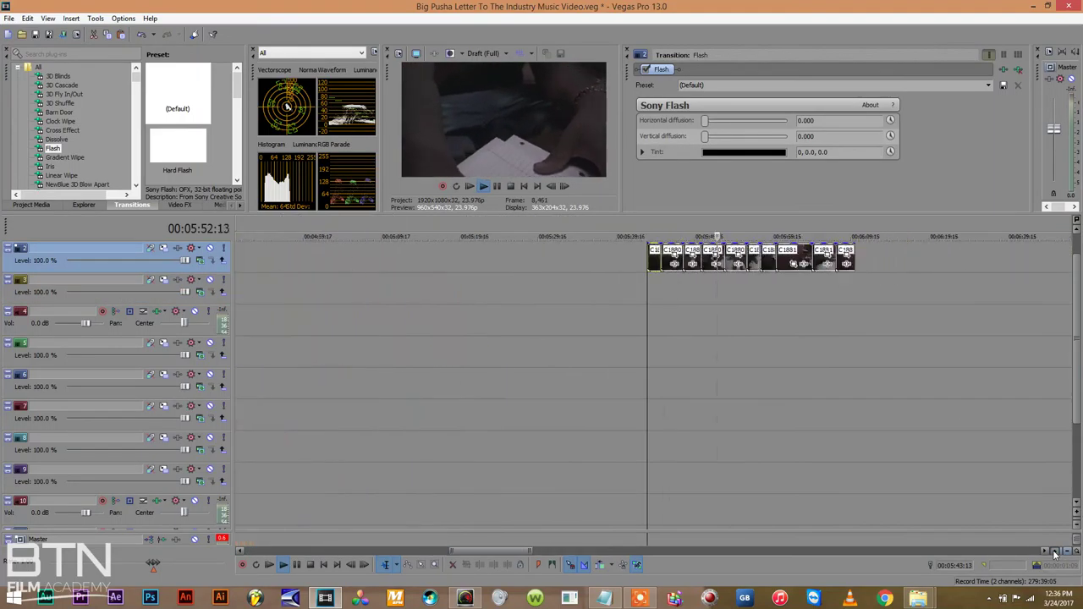
click(1055, 552)
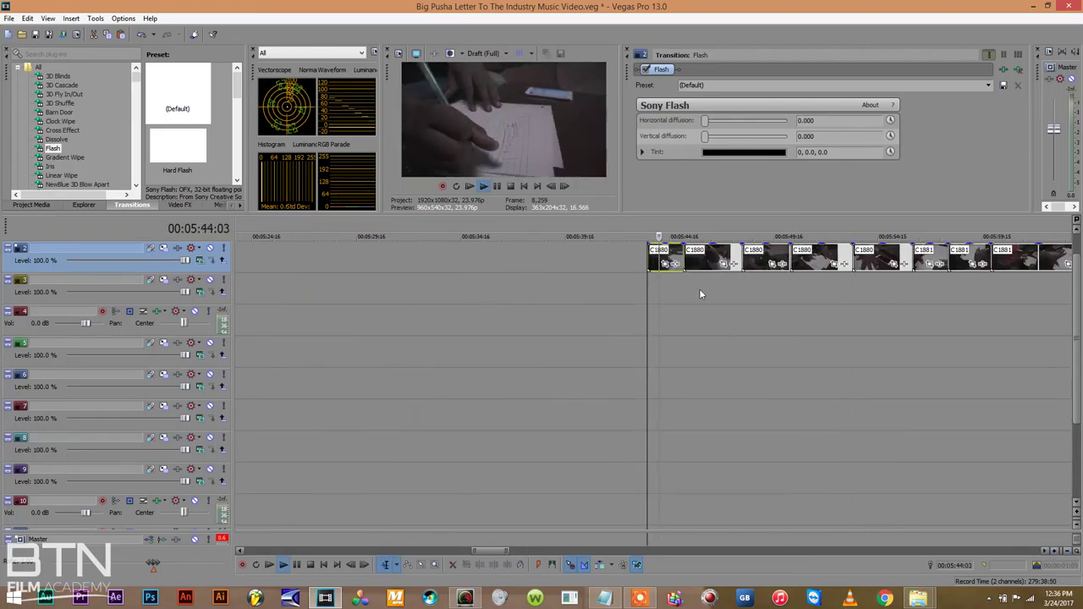
right_click(662, 261)
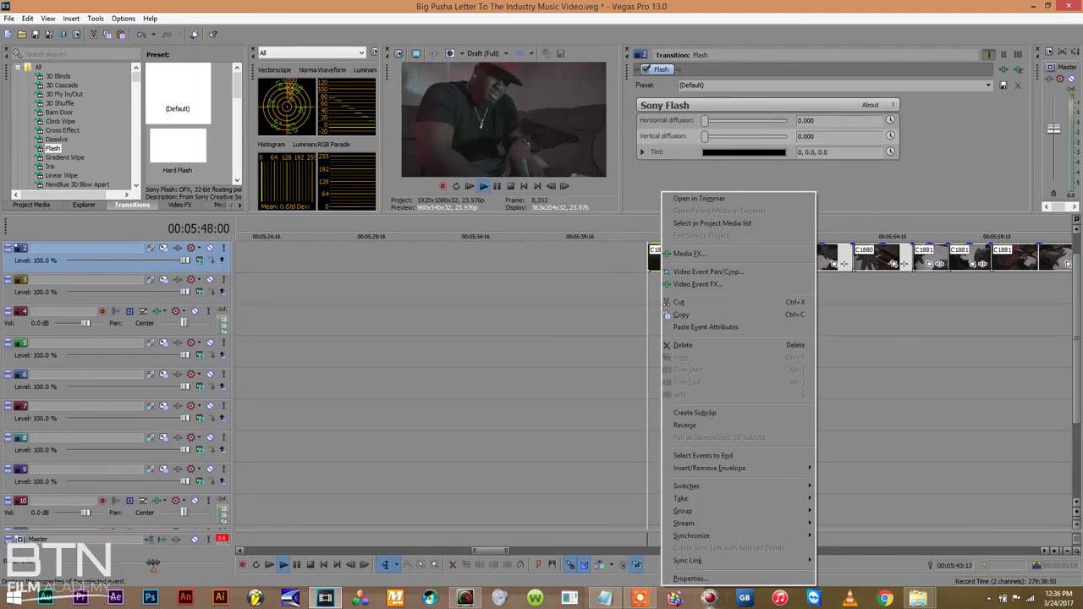
click(690, 579)
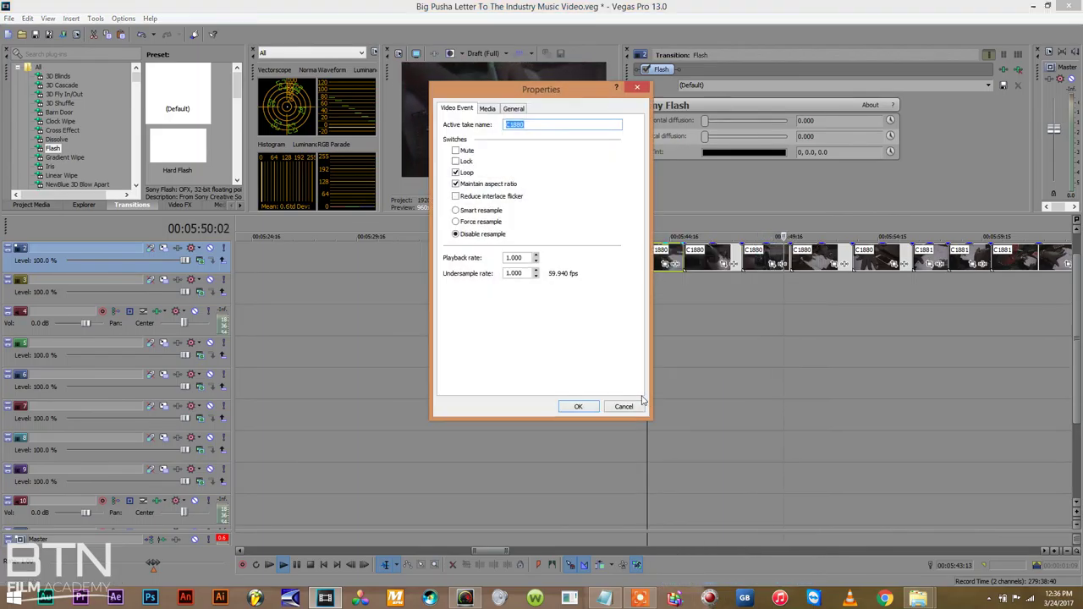
click(632, 408)
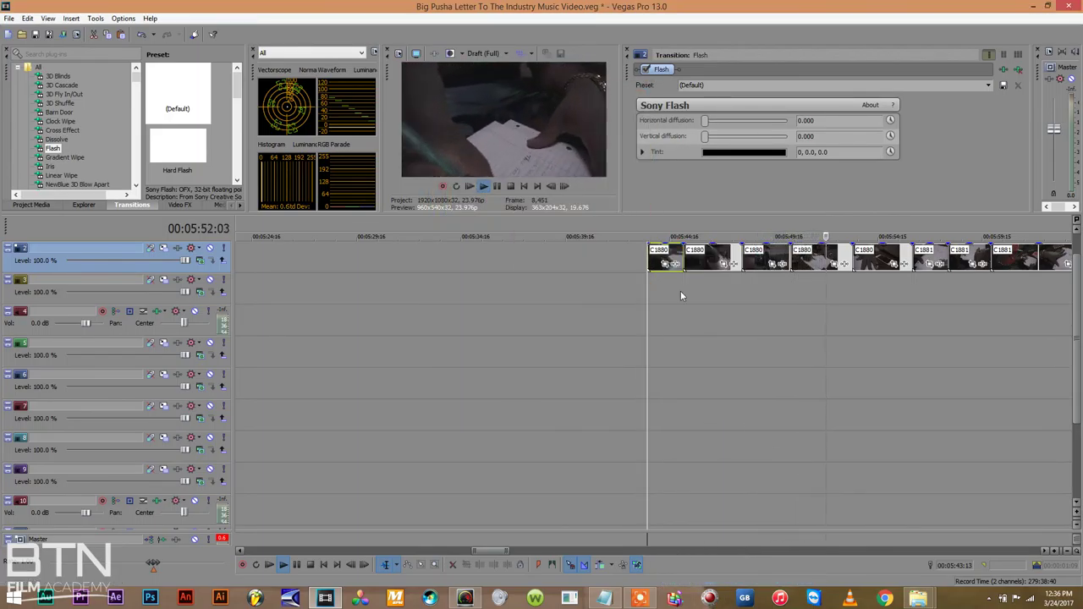
Move the unused C1880 footage and all clips following it on track 2 back to 00:00:52:04 with auto ripple
click(1064, 551)
scroll(685, 391, down, 10)
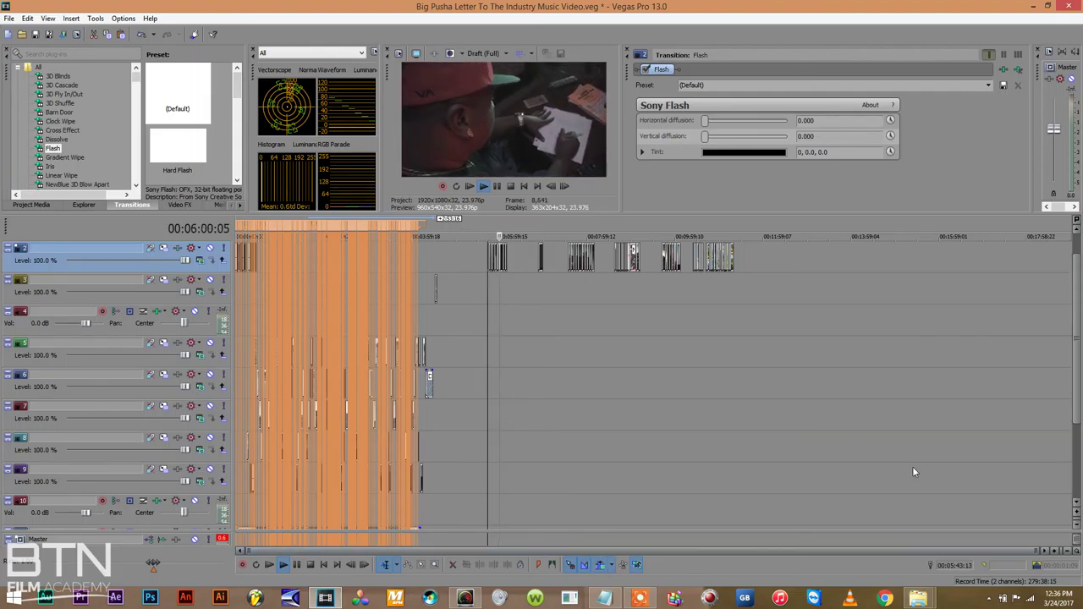
click(1055, 551)
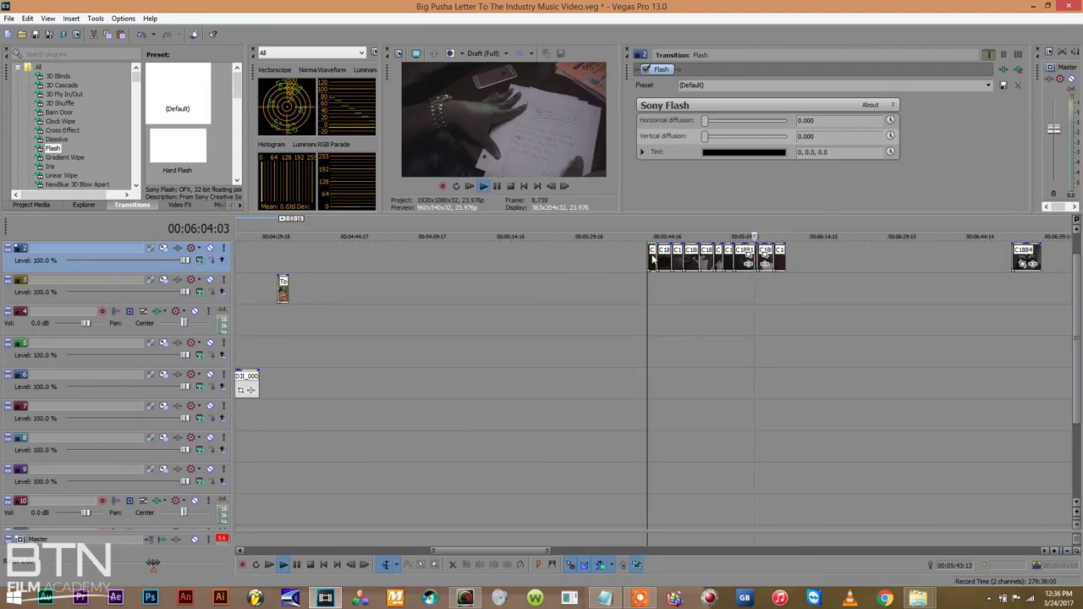
scroll(78, 255, up, 1)
scroll(471, 252, down, 10)
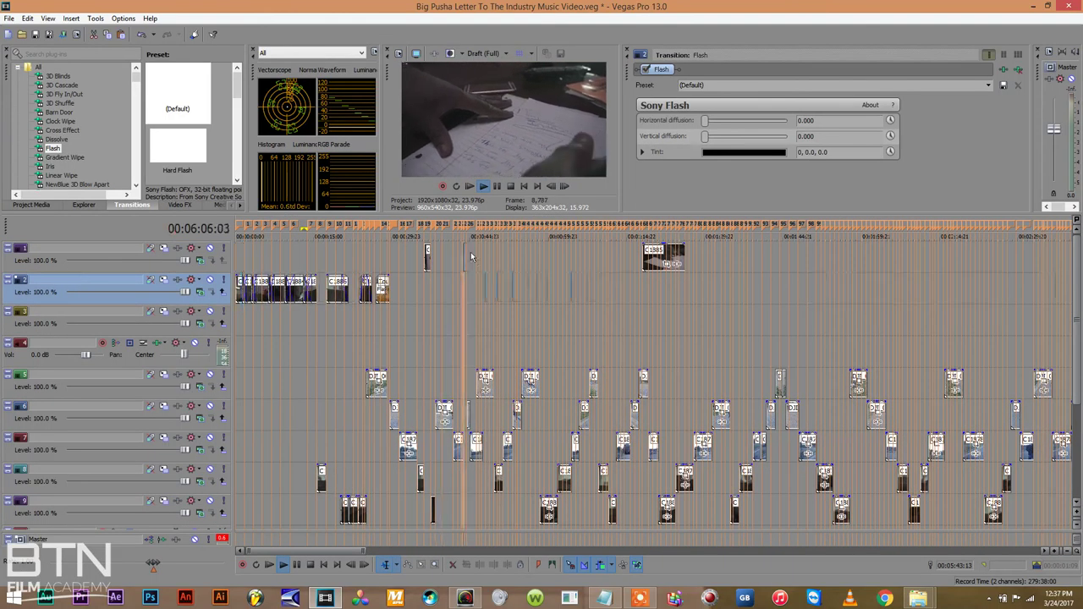
drag(533, 288, 510, 292)
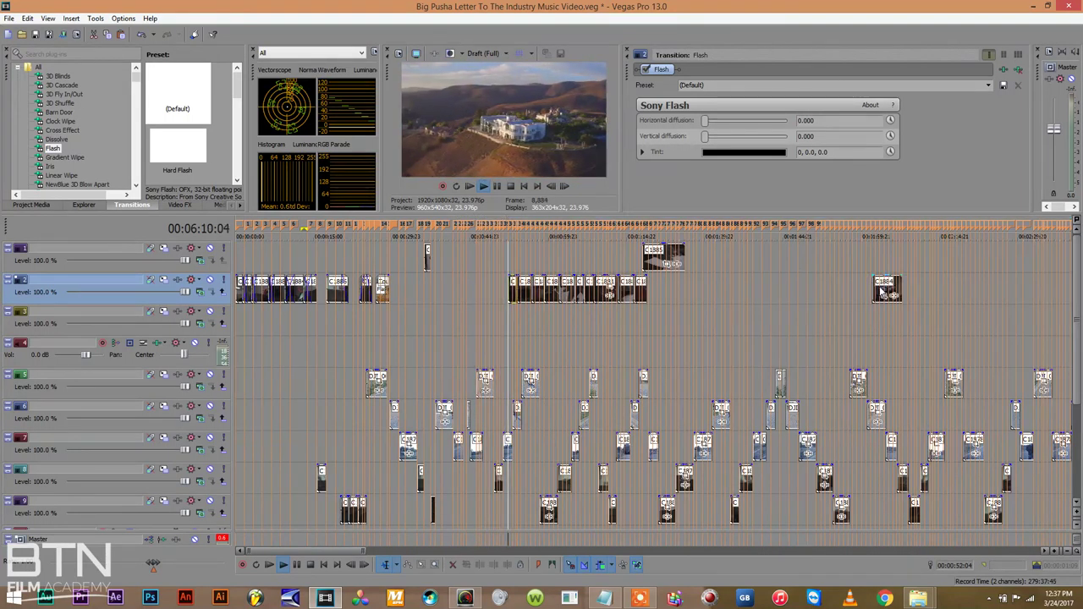
Shift the following unused clip groups on track 2 earlier, from the C1884 clip through the Tour clips, to shorten the gaps between them
drag(880, 292, 731, 288)
drag(339, 551, 407, 552)
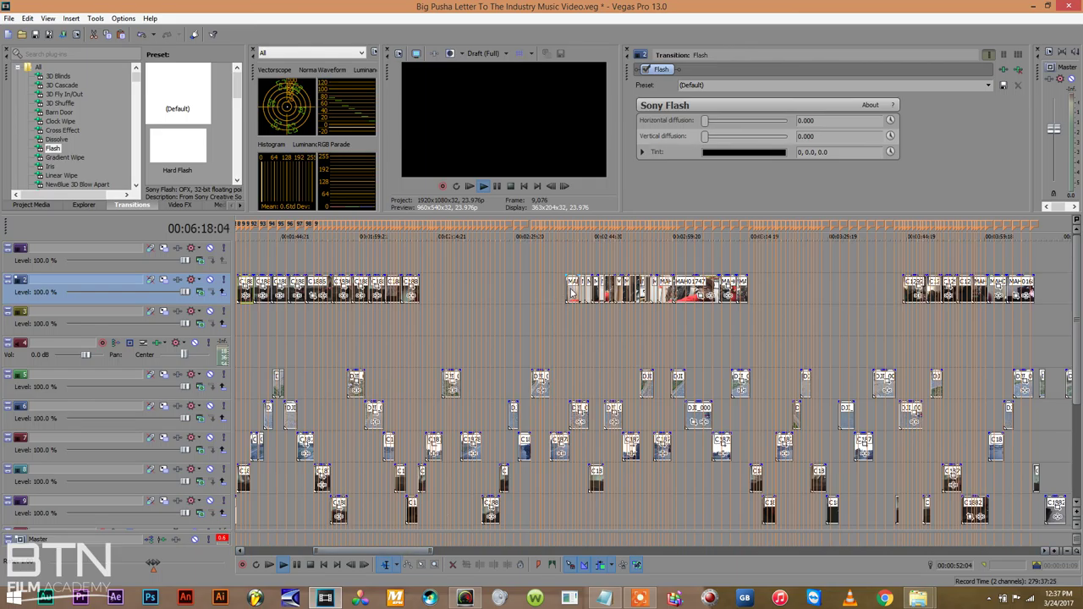
drag(573, 294, 448, 291)
drag(789, 286, 722, 290)
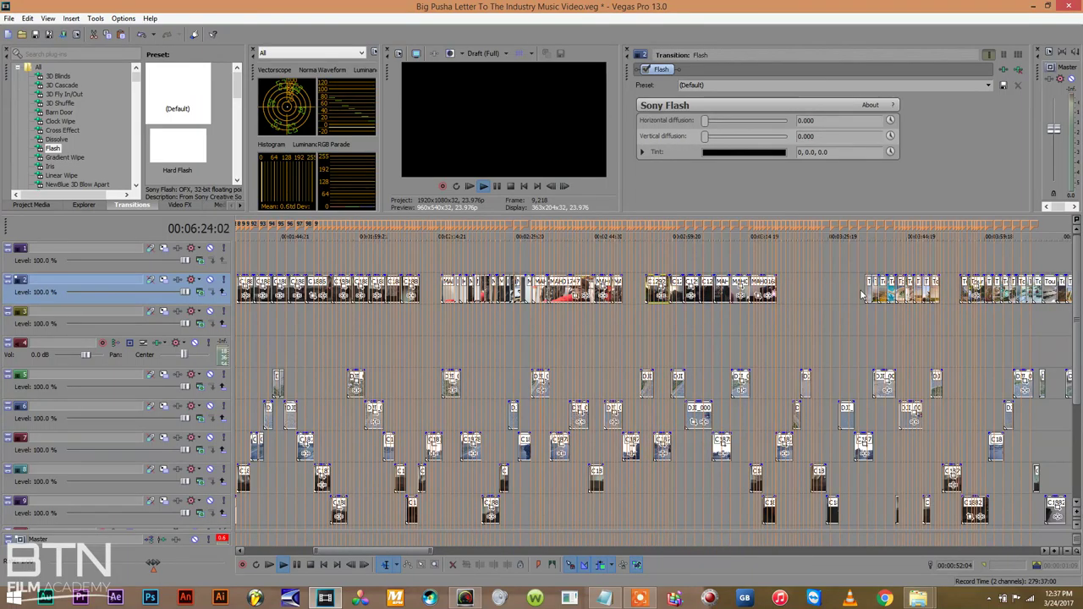
drag(869, 294, 809, 294)
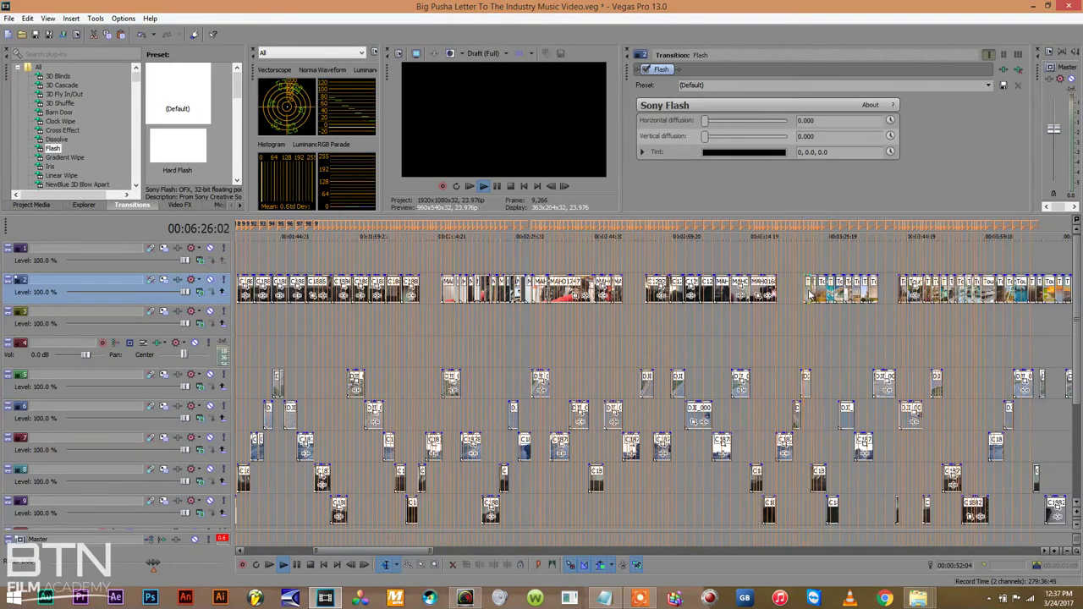
Play the edit from just before marker 17 and save the project
drag(376, 551, 285, 553)
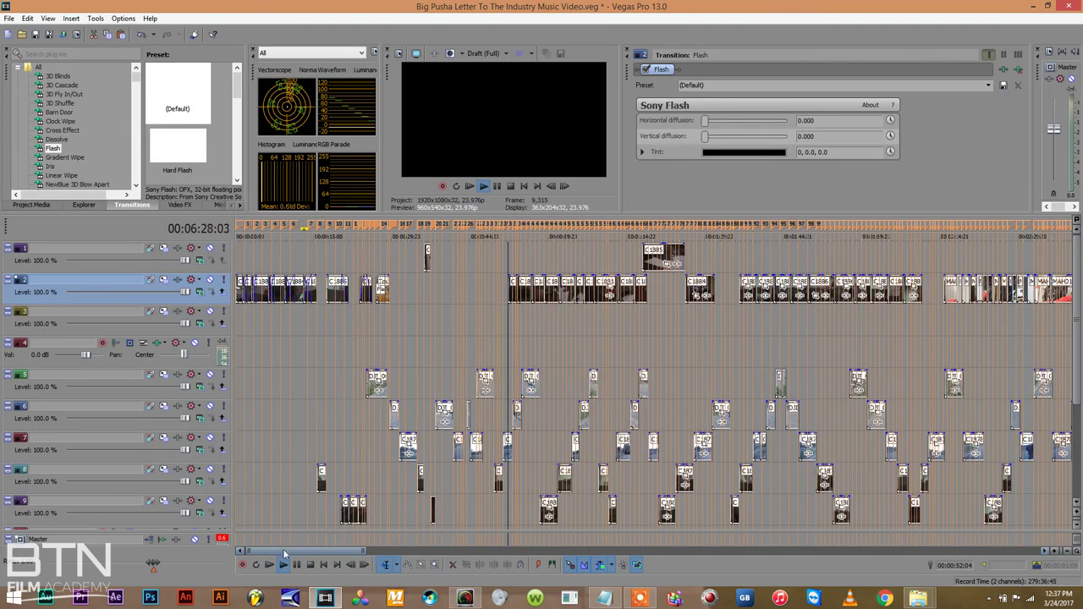
click(648, 276)
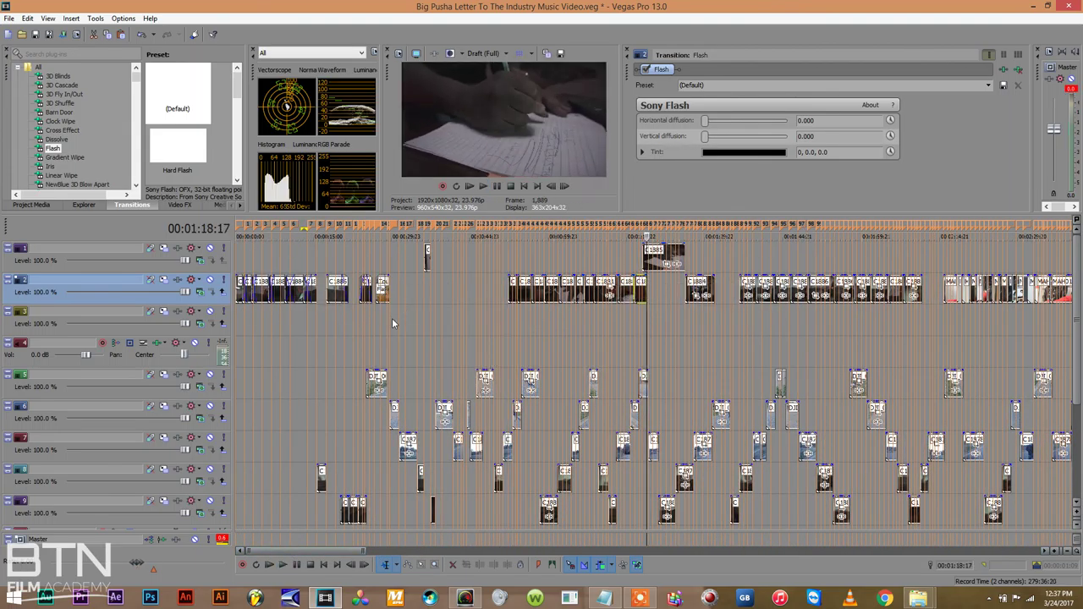
click(406, 223)
key(ctrl+s)
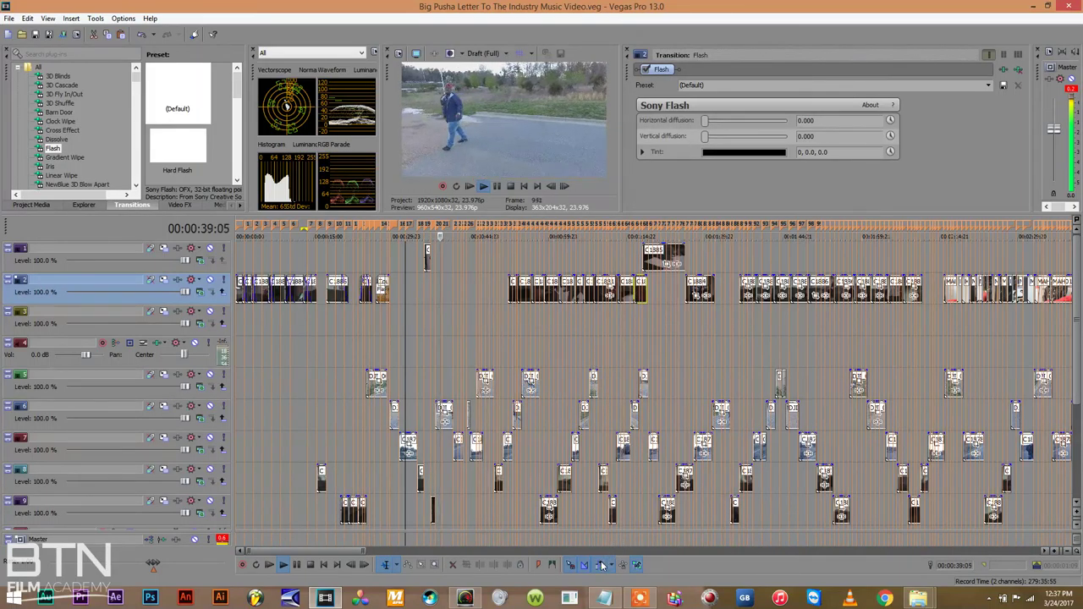
Move the C1885 clip on track 1 back to marker 24 and play the C1884 clip at marker 19 for comparison
drag(656, 264, 479, 263)
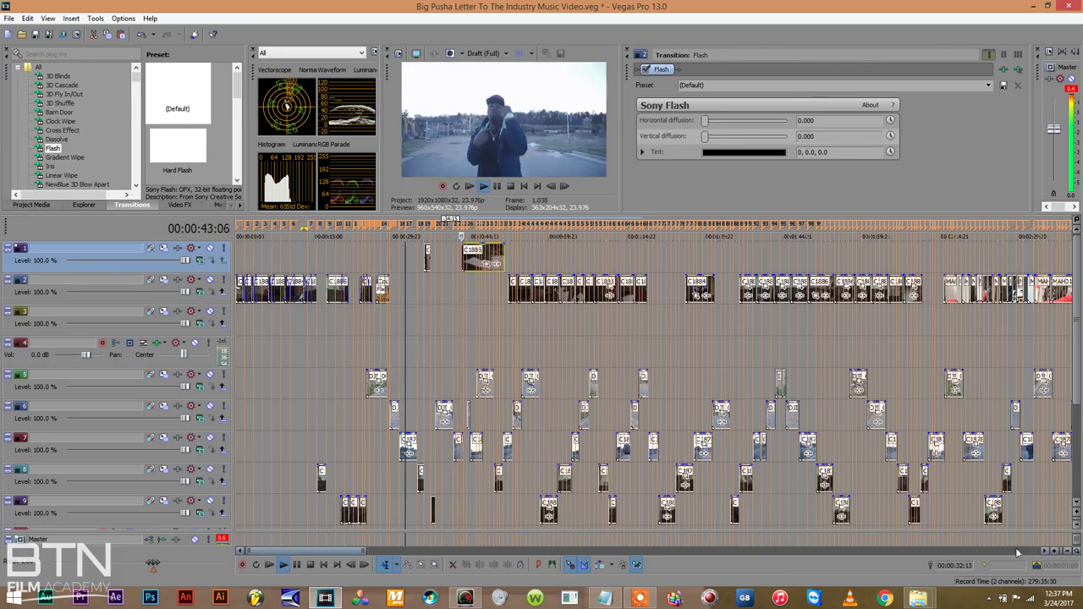
click(1055, 552)
click(1055, 552)
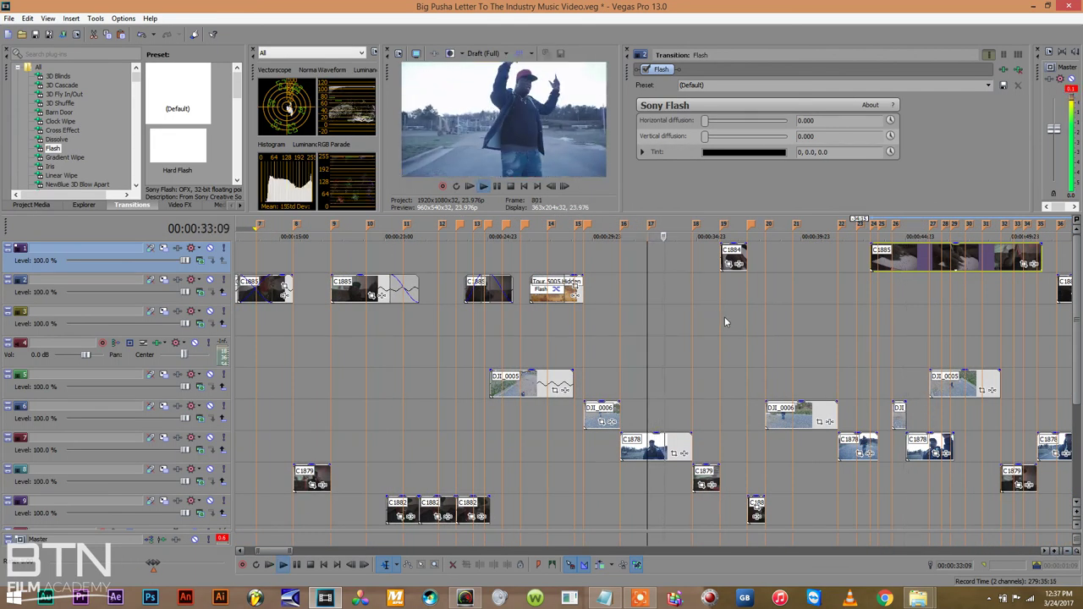
click(725, 317)
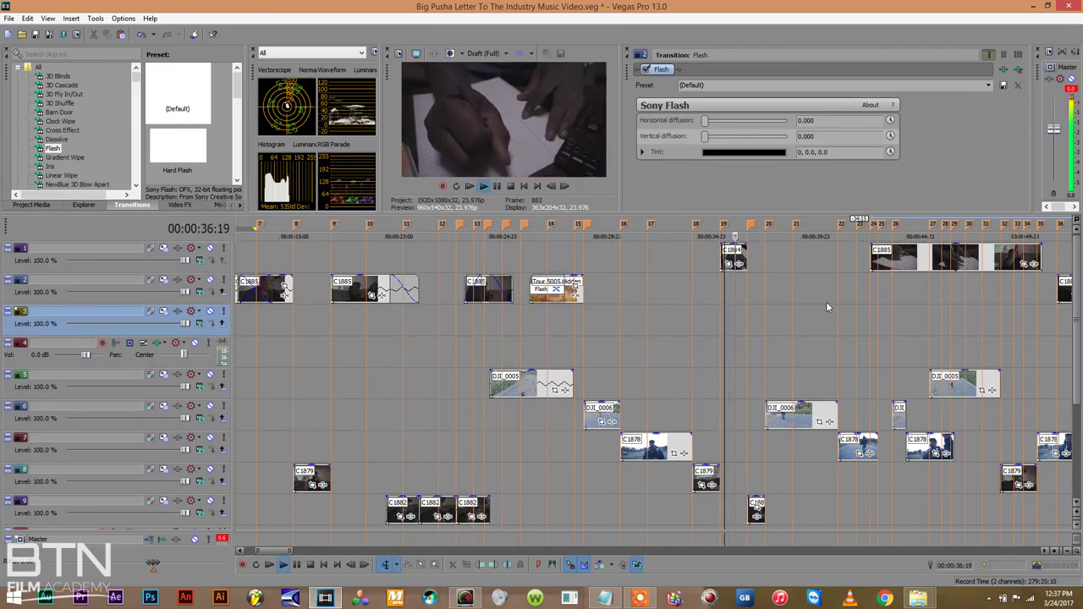
click(873, 261)
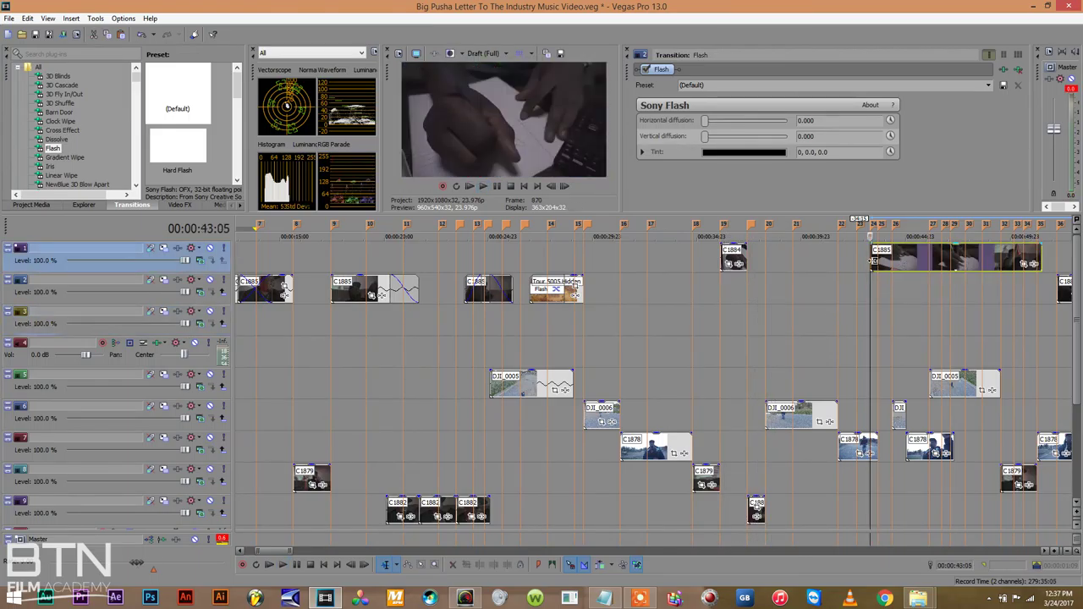
click(718, 298)
click(900, 262)
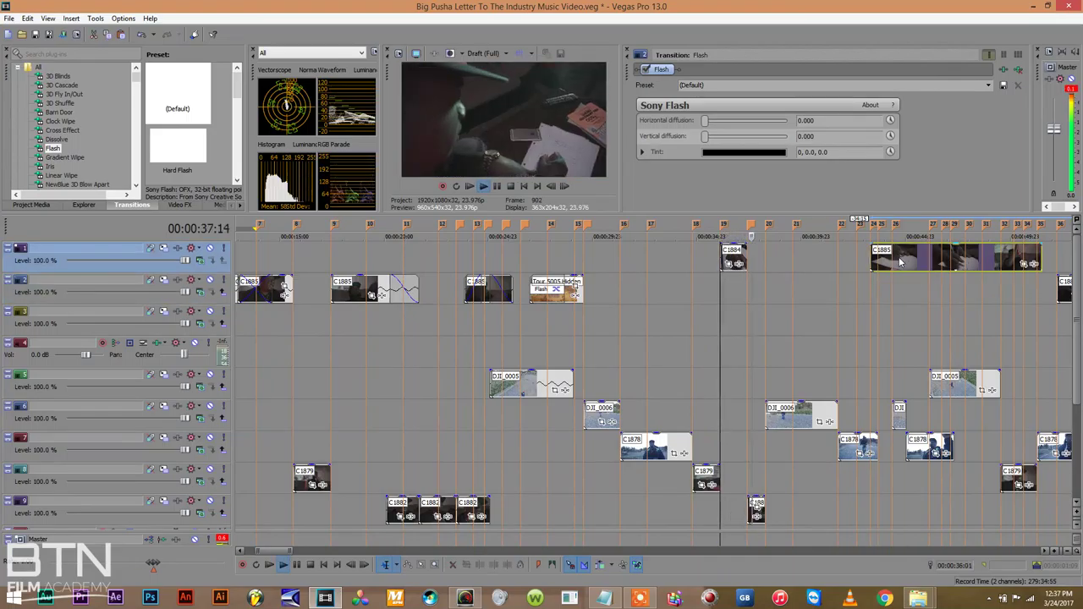
Move the C1885 clip to track 2 so it starts at marker 19, and delete the C1884 clip above it
drag(900, 263, 777, 298)
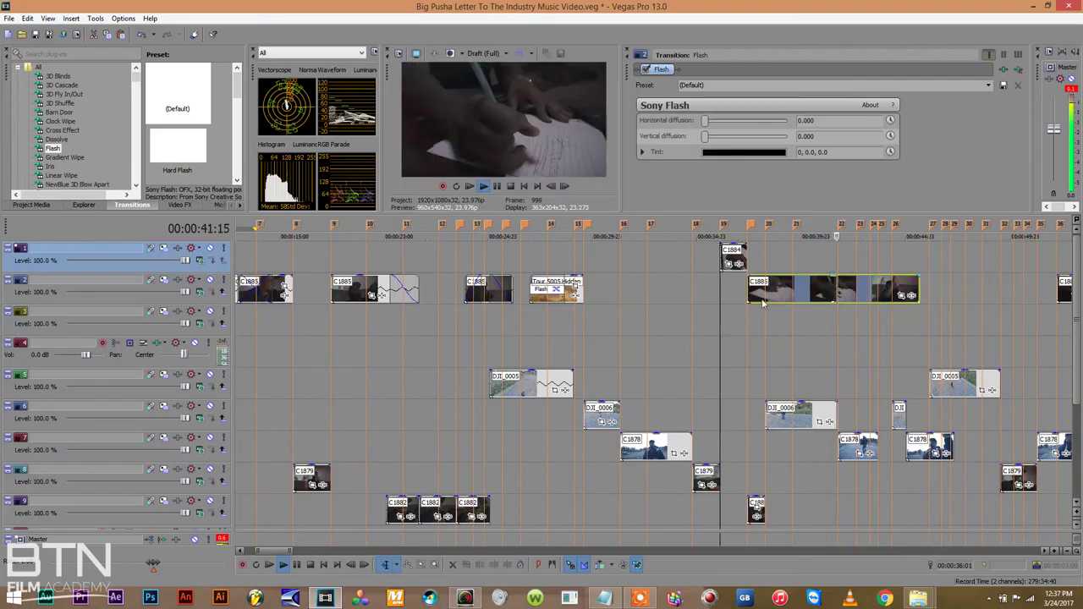
click(726, 292)
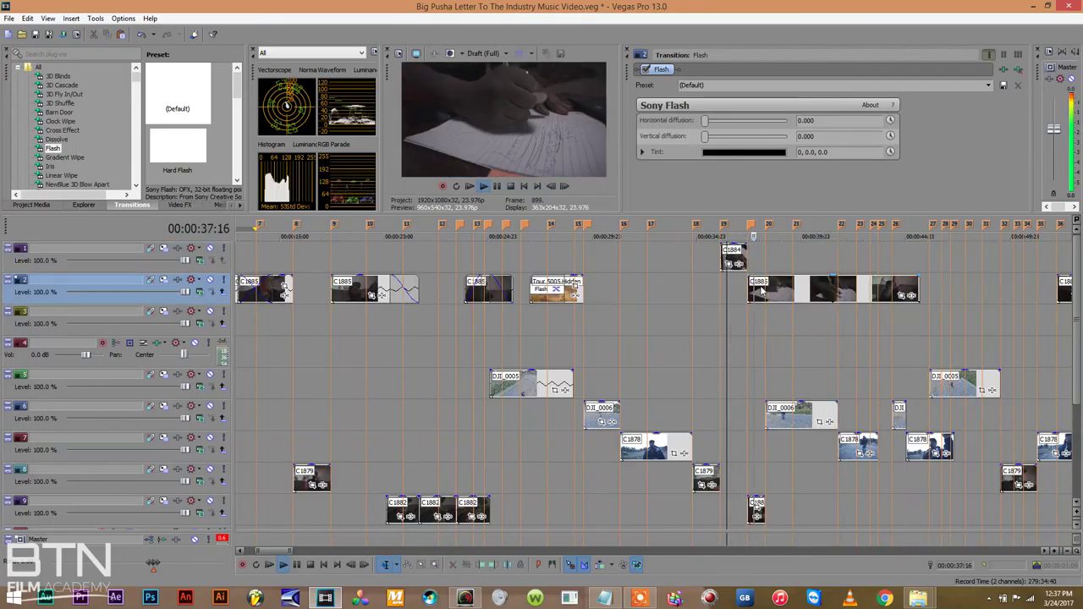
drag(775, 292, 749, 293)
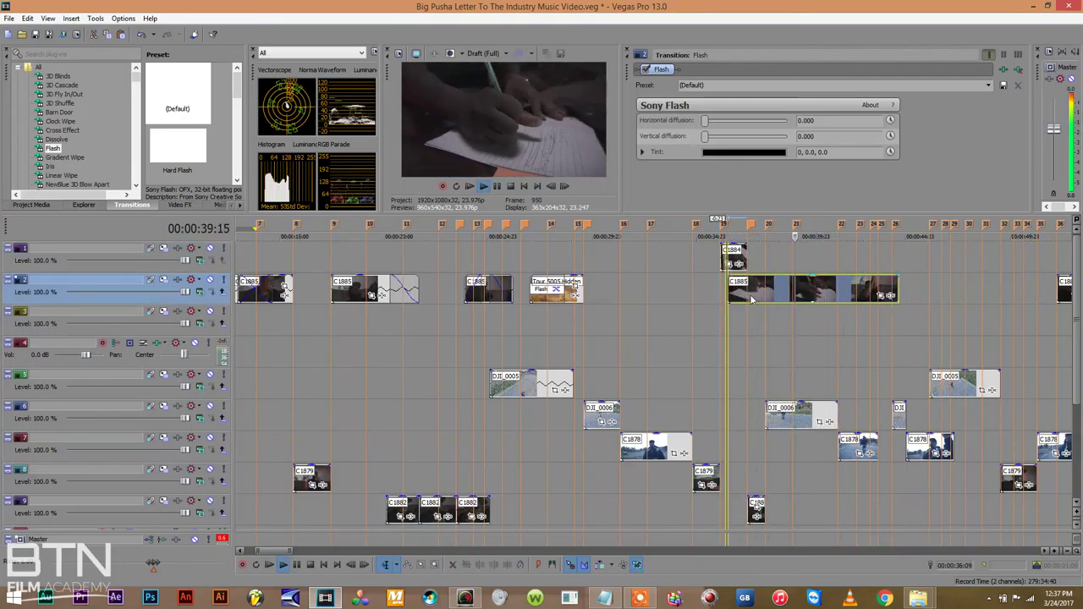
click(735, 260)
key(Delete)
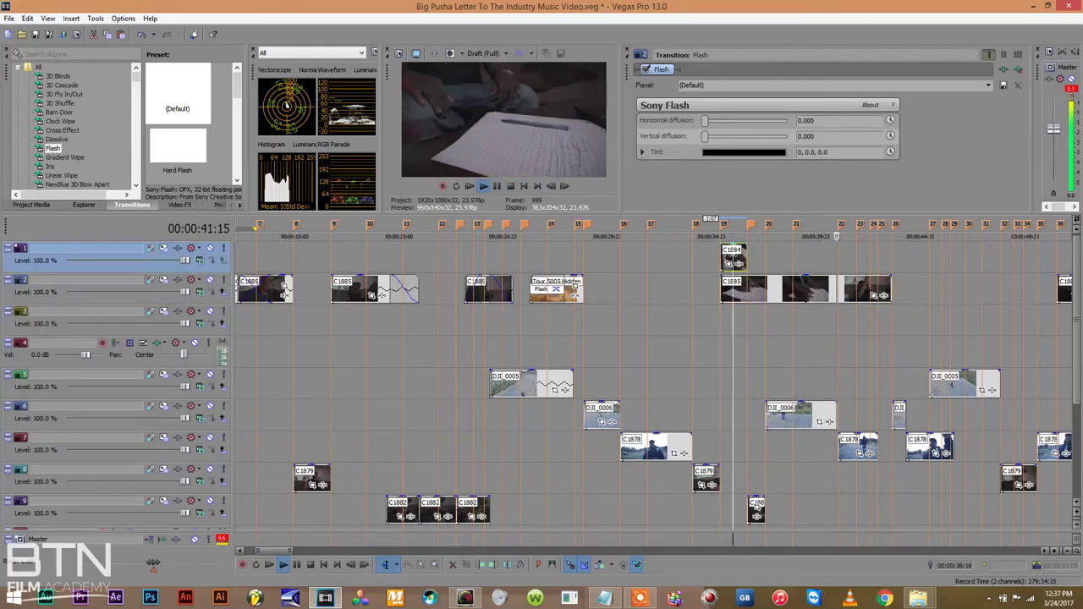
Play back from marker 19, split the C1885 clip at marker 20, and move its second part to marker 23
click(721, 262)
key(space)
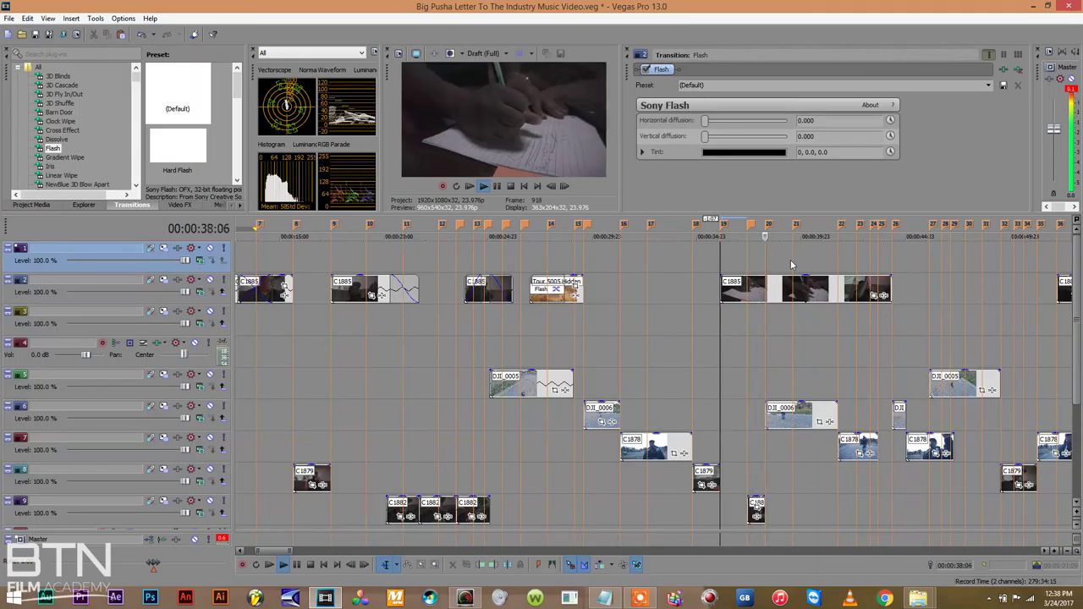
key(space)
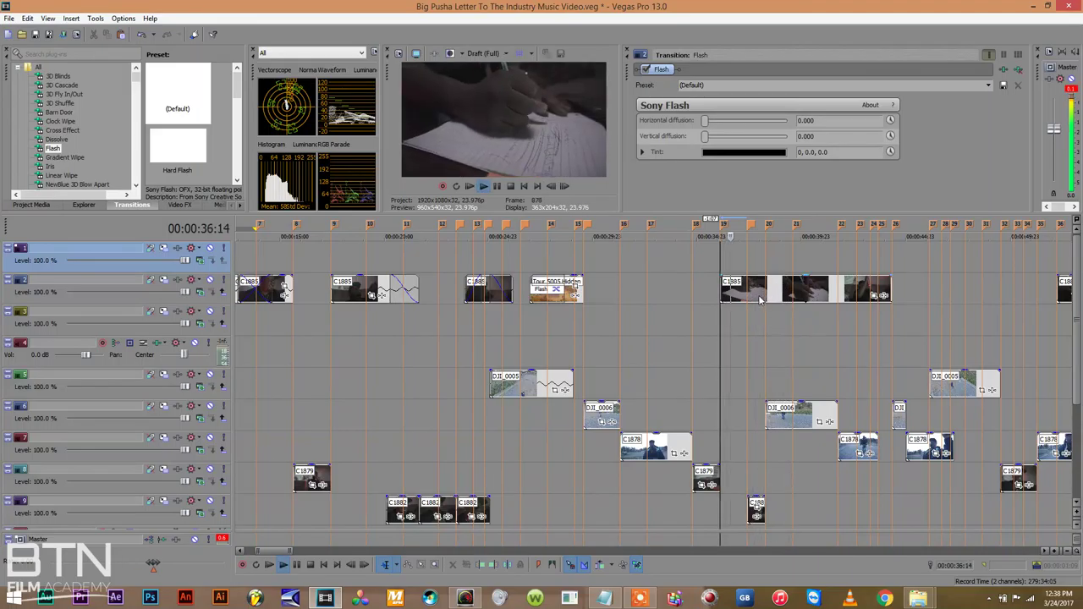
drag(768, 294, 881, 301)
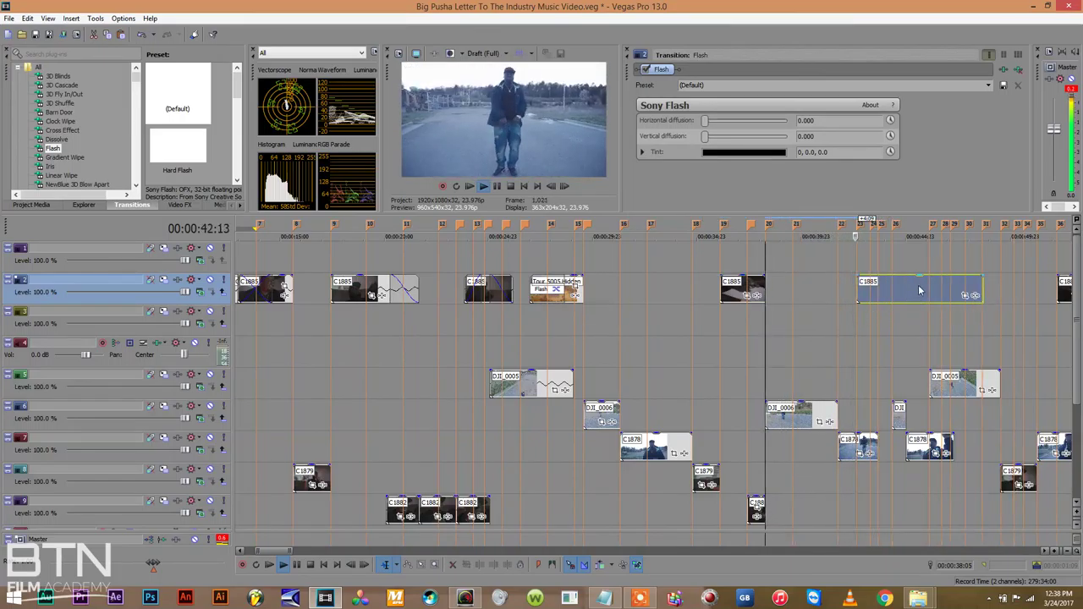
click(921, 290)
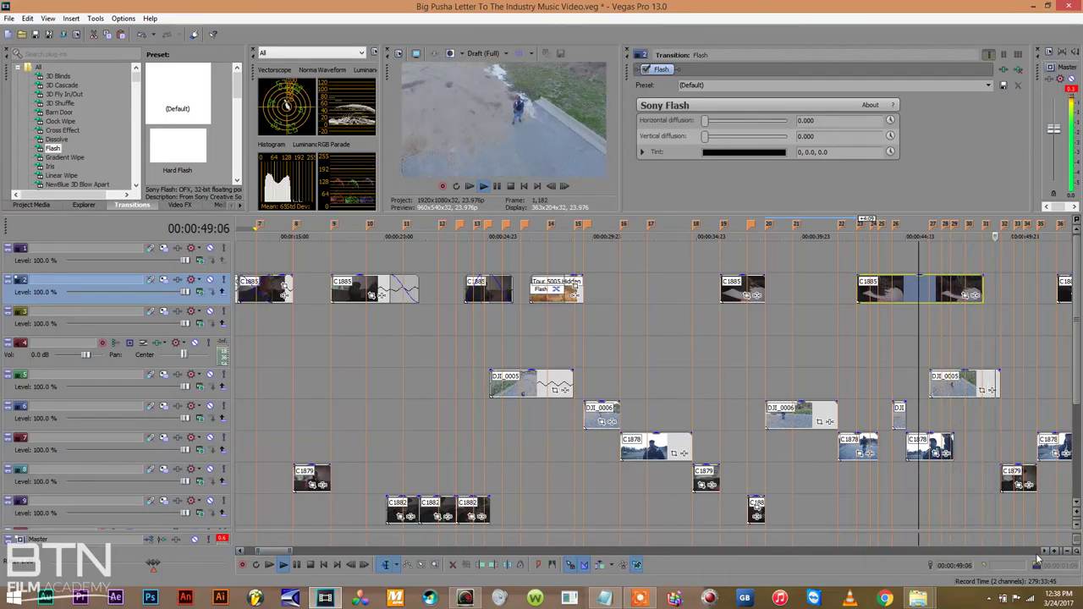
Move the leftover C1885 part and all following track 2 clips to start at about 00:01:00 with auto ripple, and save the project
click(1070, 551)
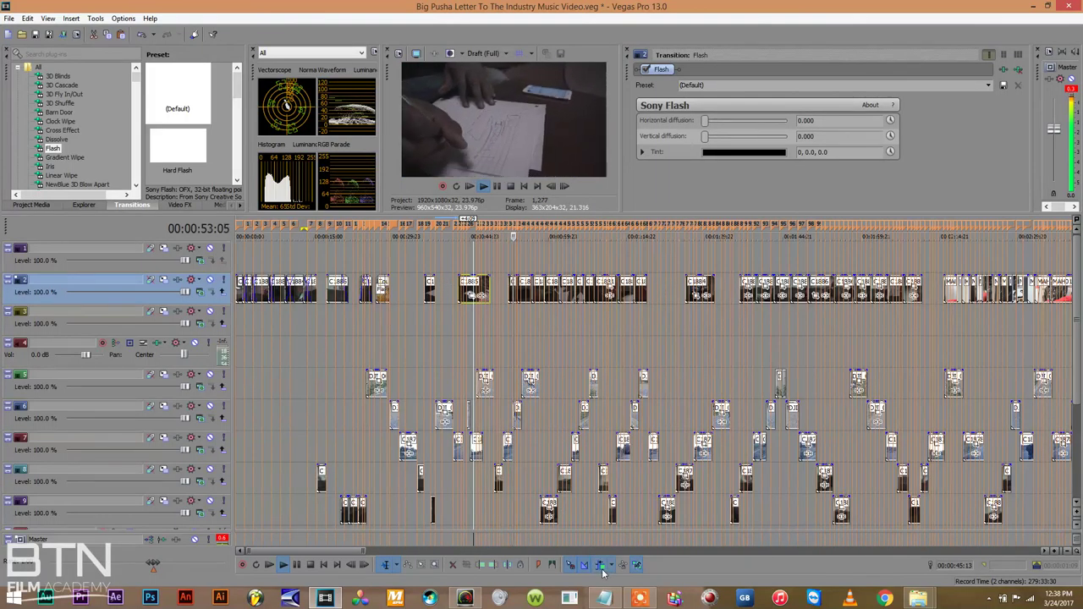
drag(471, 291, 563, 291)
click(375, 315)
key(ctrl+s)
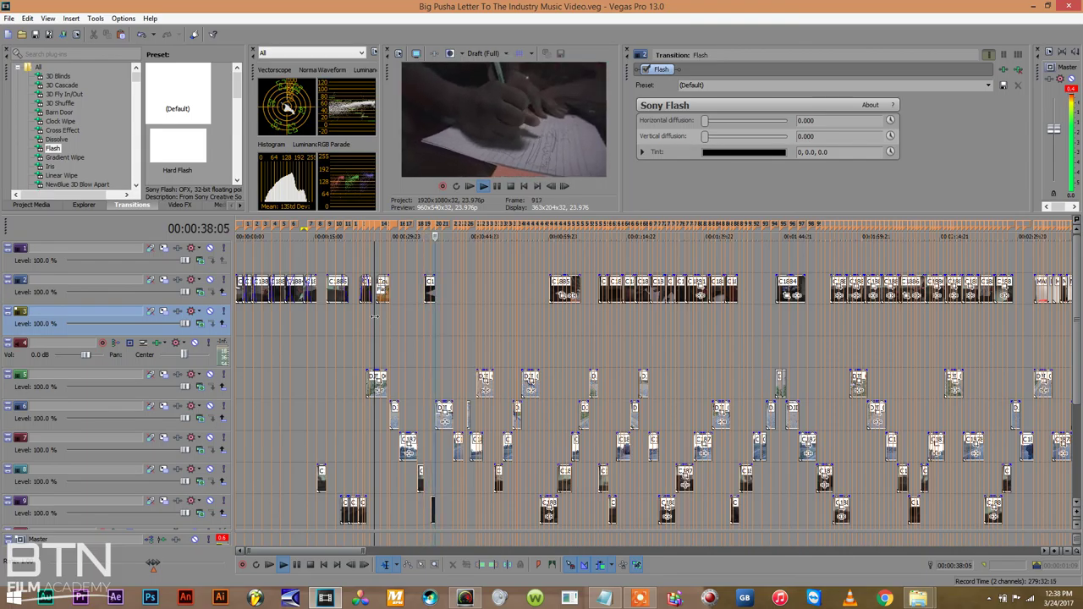
Play back the edit from just before the short C1885 clip at marker 19
click(431, 284)
click(424, 313)
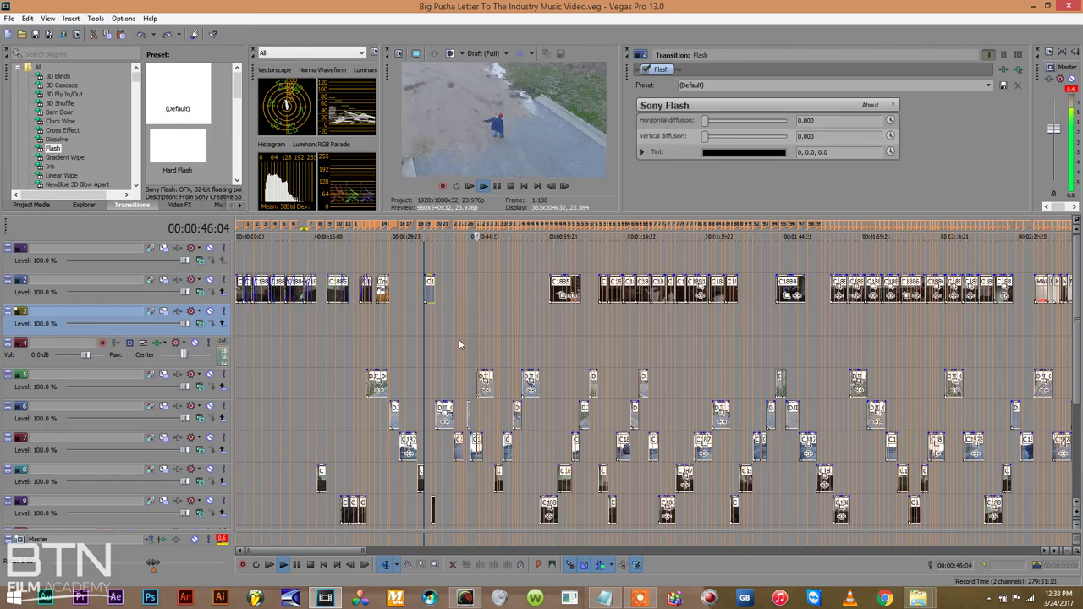
Play back the section around the C1885 clip at marker 19, and move that track 2 clip to start at marker 27
click(459, 338)
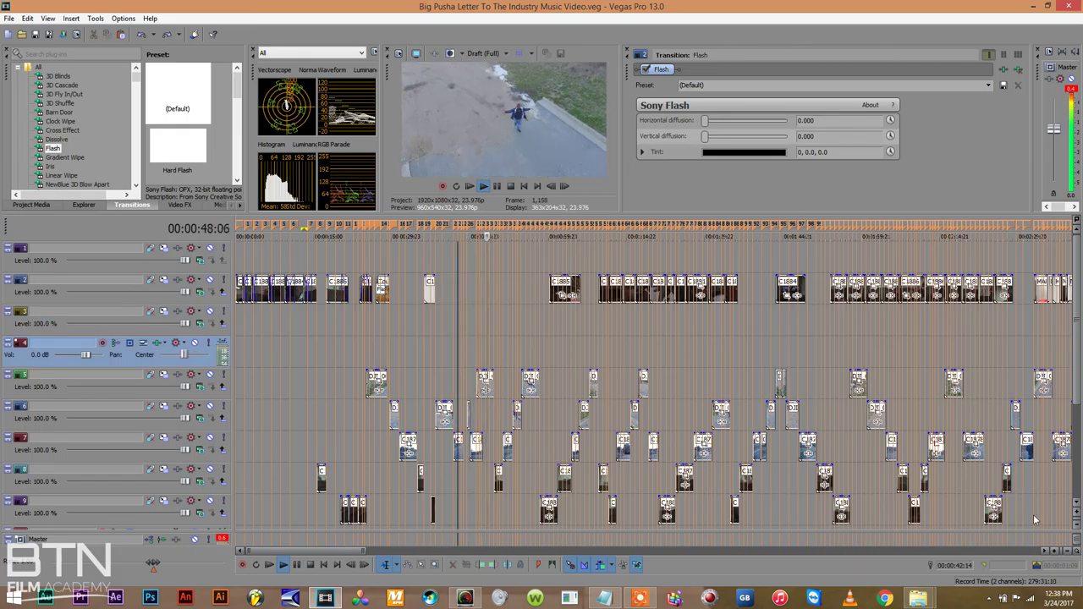
click(1055, 552)
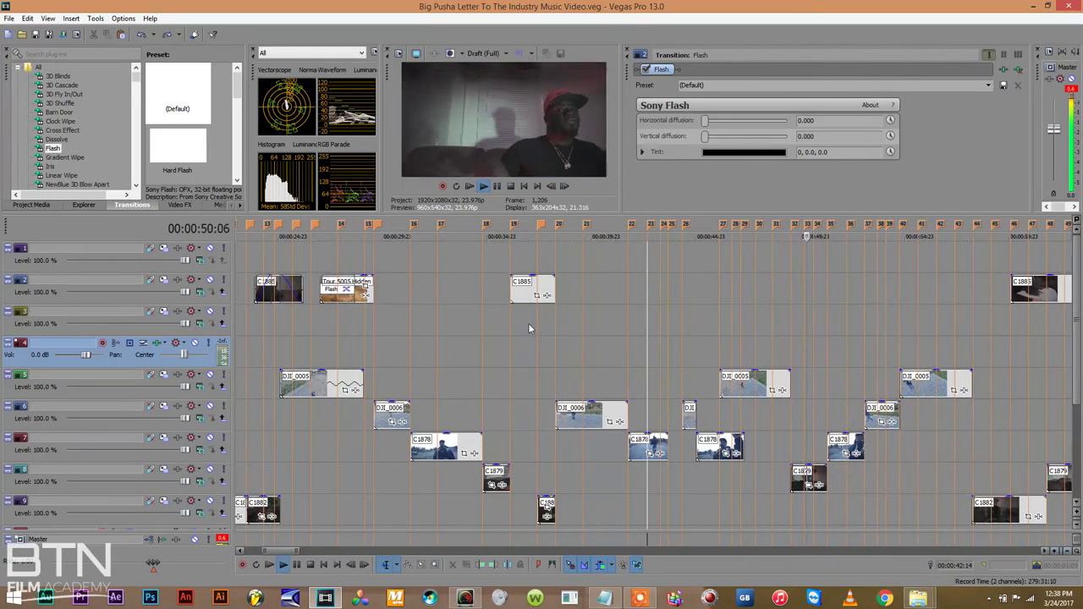
click(522, 347)
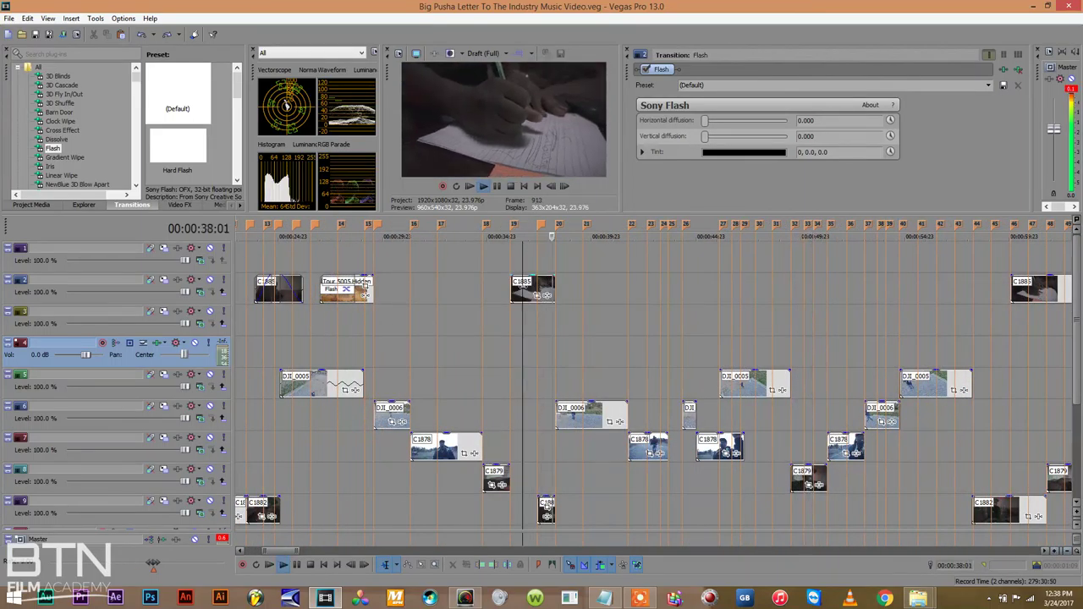
click(527, 292)
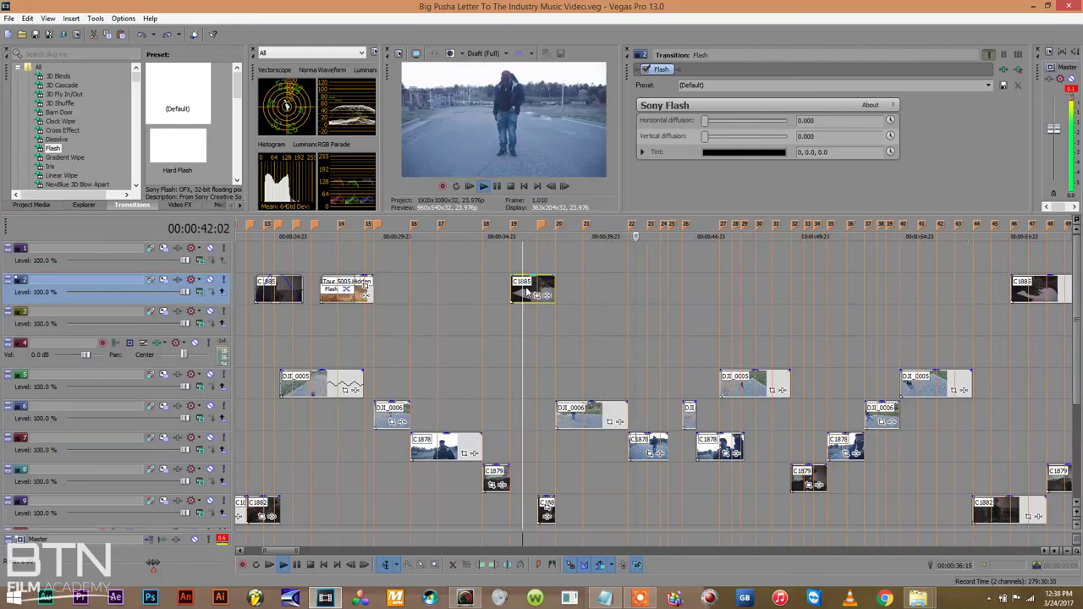
drag(527, 292, 592, 296)
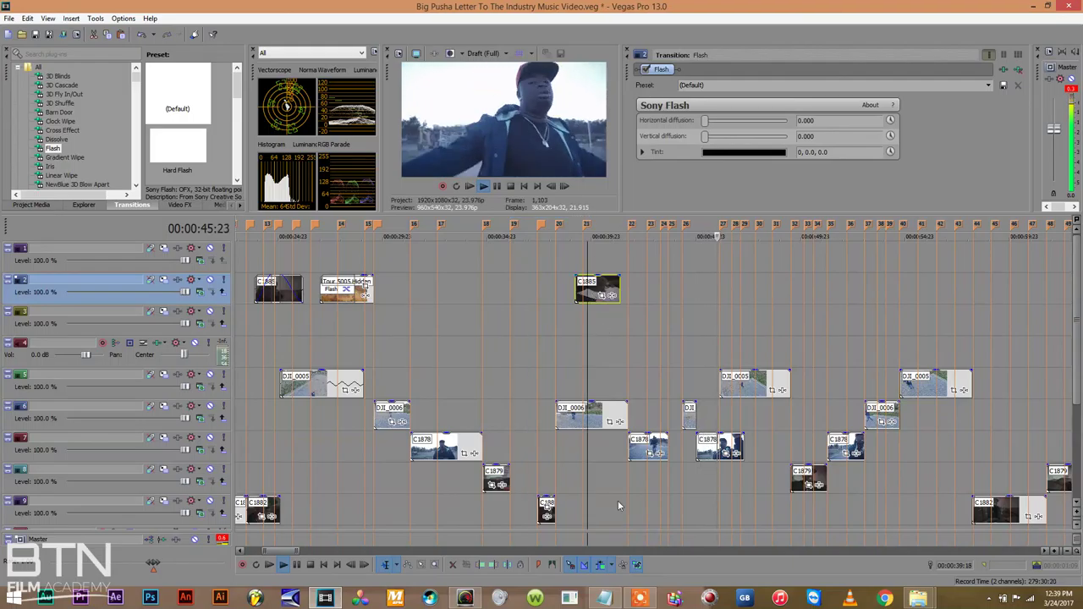
click(589, 295)
drag(598, 290, 744, 297)
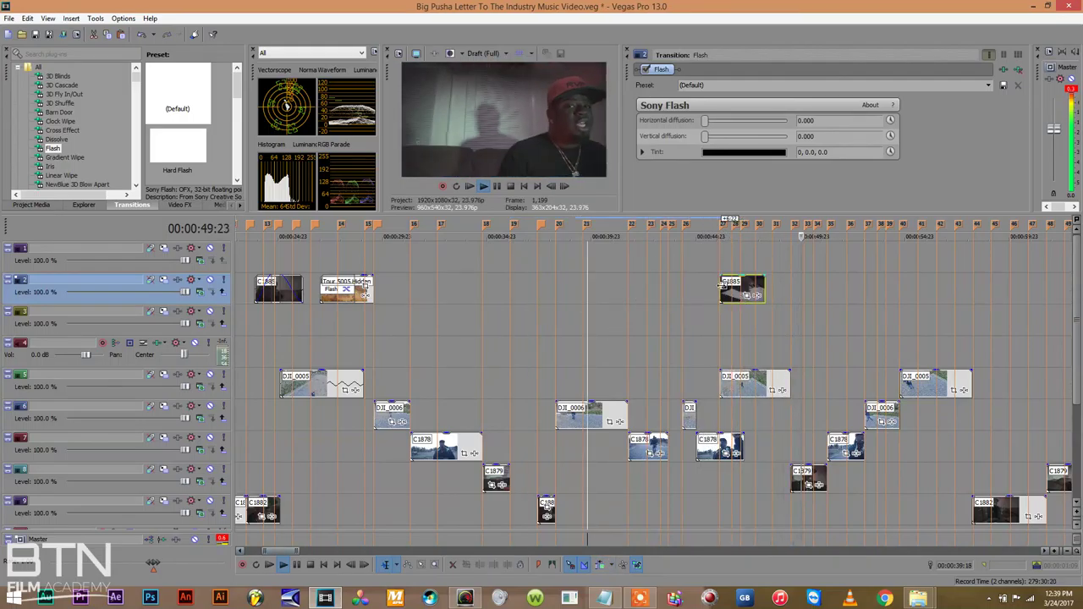
Trim the moved C1885 clip to run from marker 27 to marker 29, and trim the start of the track 5 DJI_0005 clip to marker 29
click(721, 287)
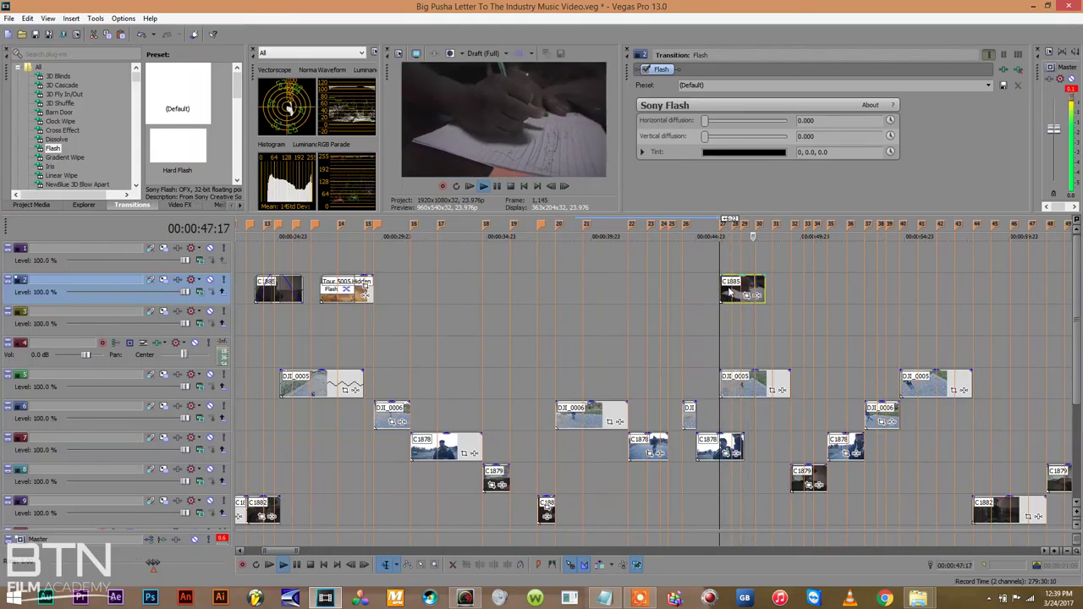
drag(730, 291, 720, 289)
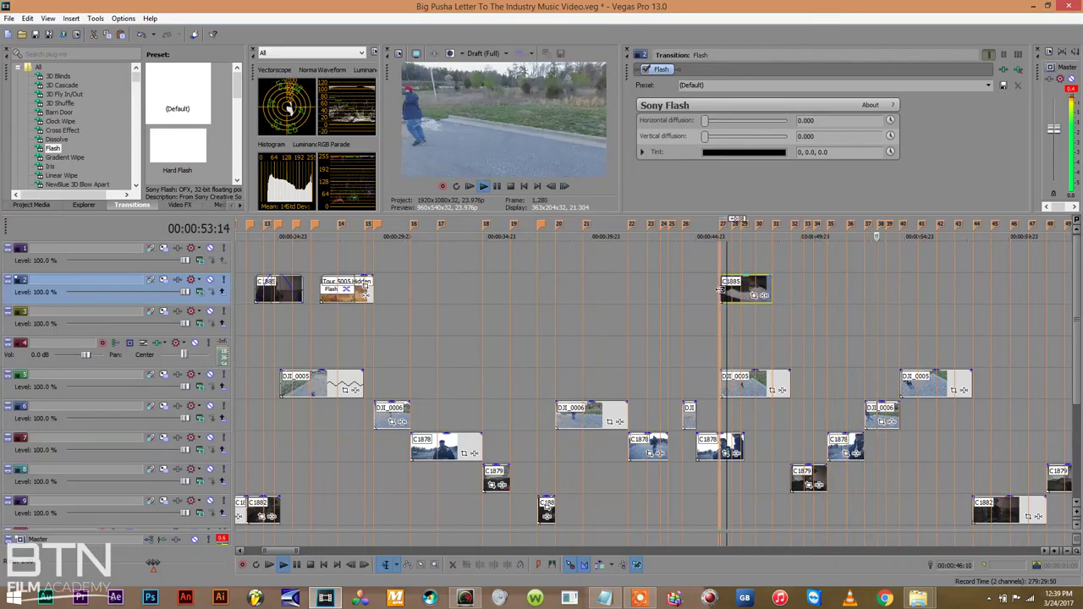
key(space)
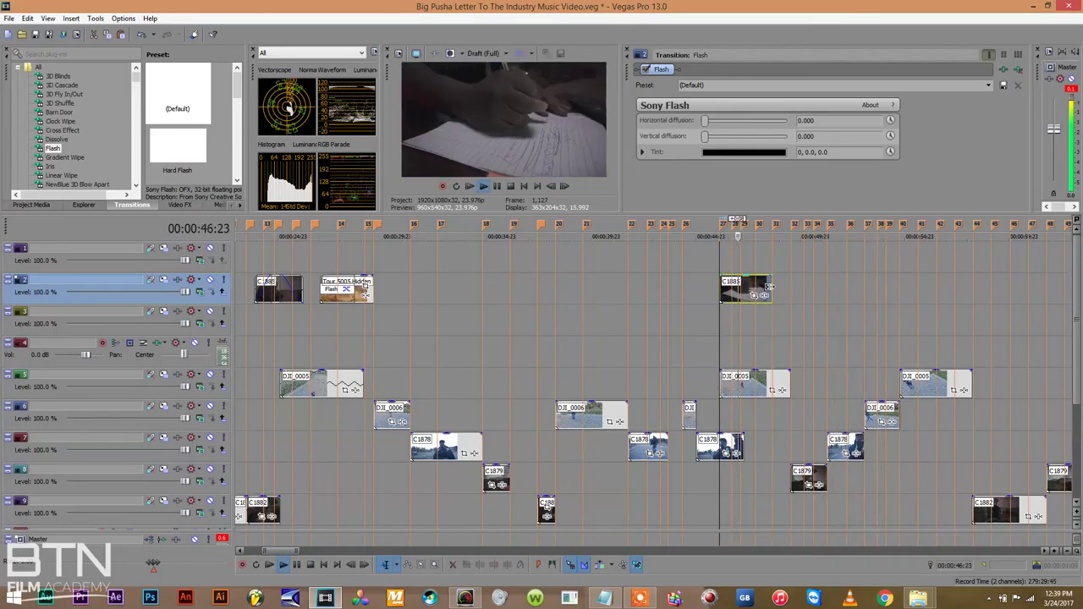
drag(769, 291, 740, 289)
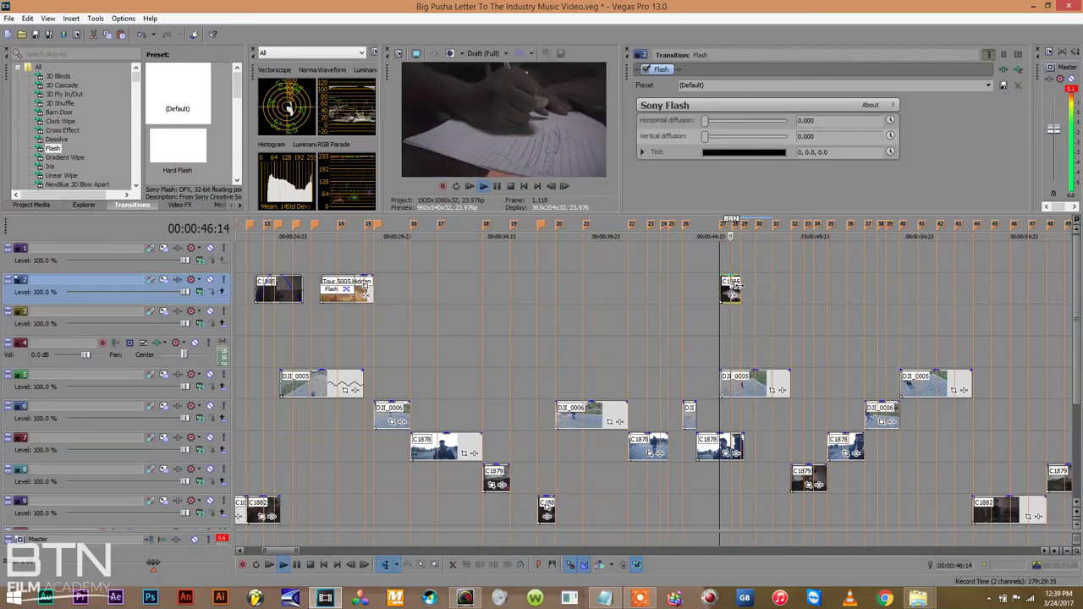
drag(721, 389, 742, 385)
Play back from marker 15, and extend the end of the C1879 clip at marker 18 to the start of the short track 9 clip
click(362, 352)
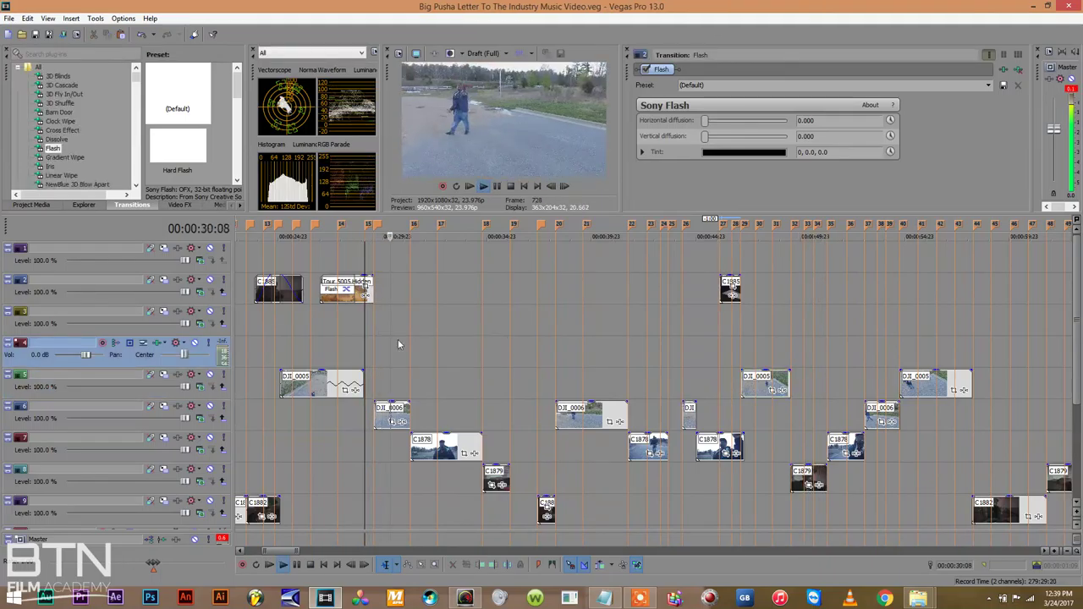
click(473, 346)
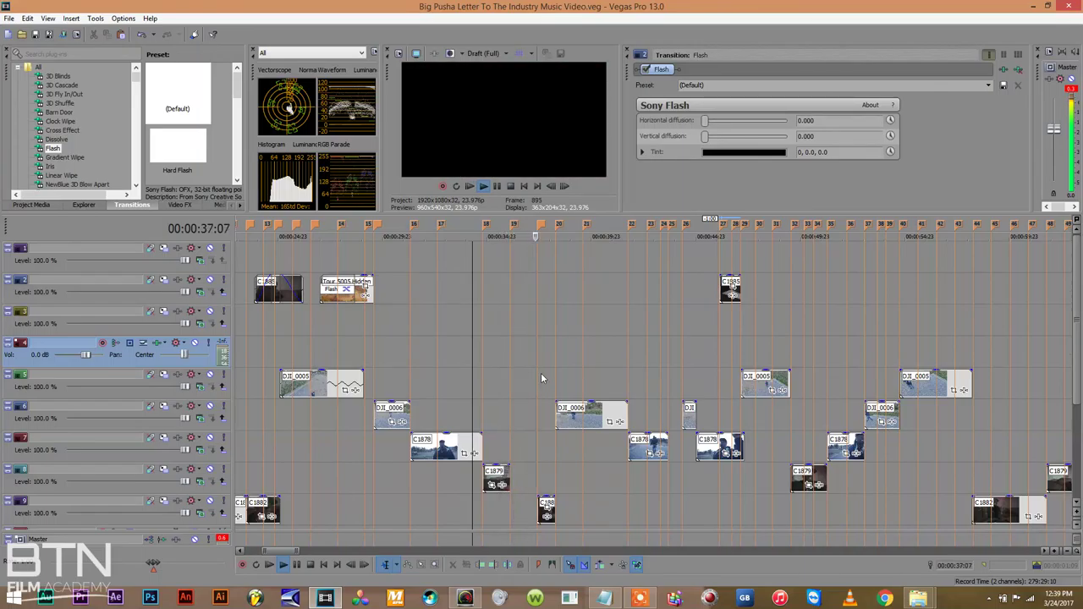
drag(510, 477, 535, 476)
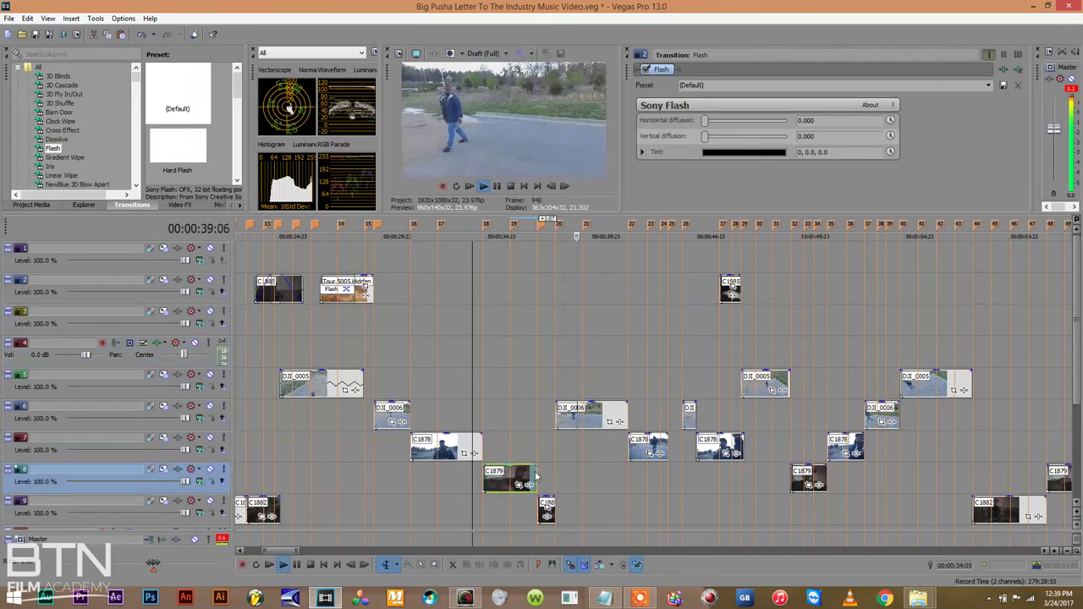
click(508, 401)
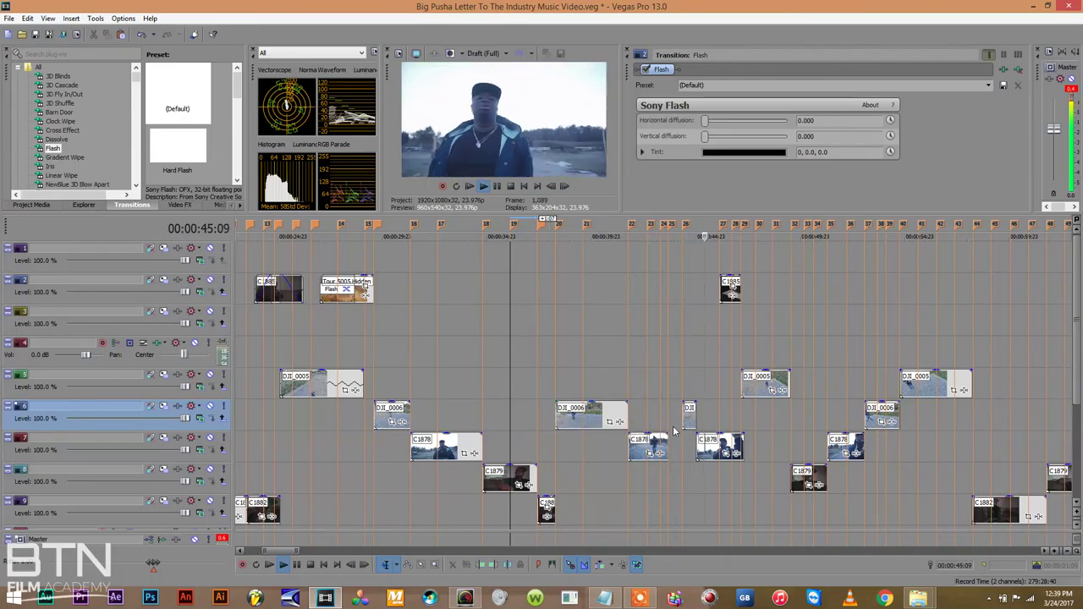
Extend the end of the track 7 C1878 clip starting at marker 22 to marker 26, and split it at marker 25
drag(666, 440, 682, 441)
click(656, 404)
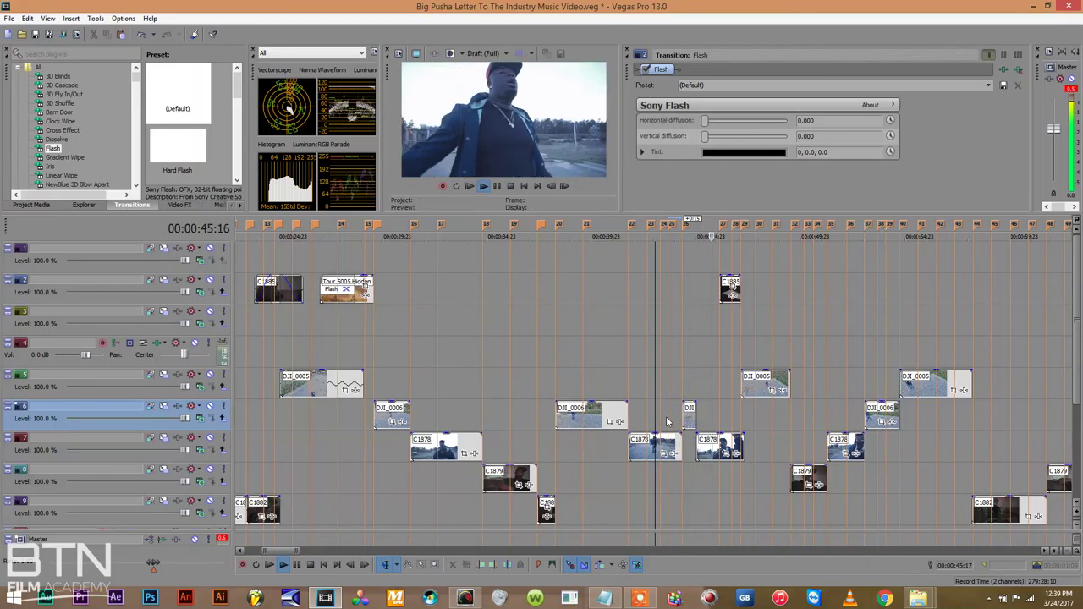
click(671, 442)
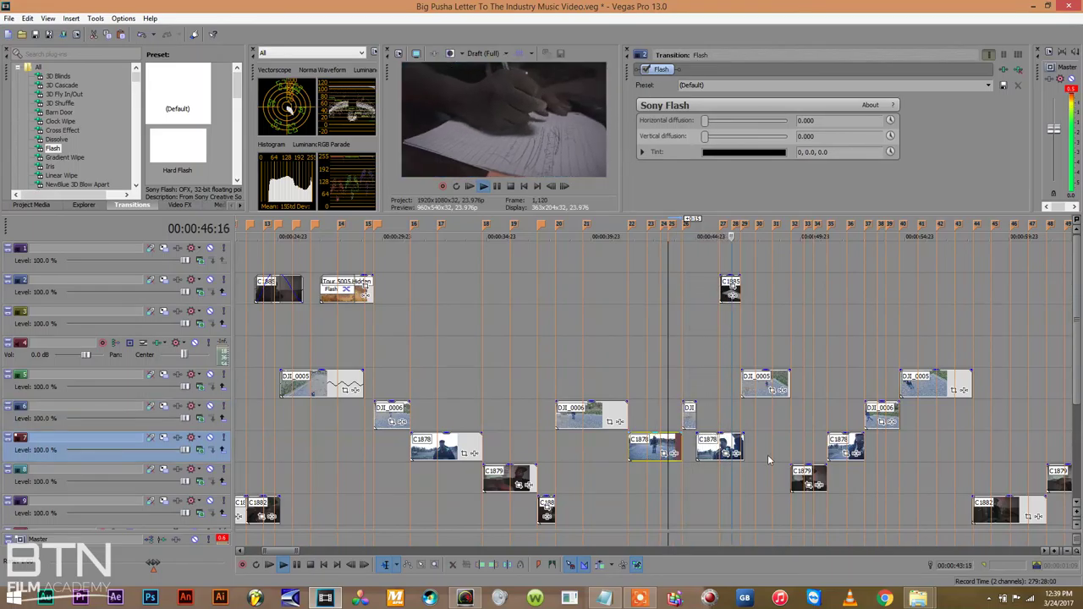
click(1054, 552)
click(1054, 551)
key(space)
key(s)
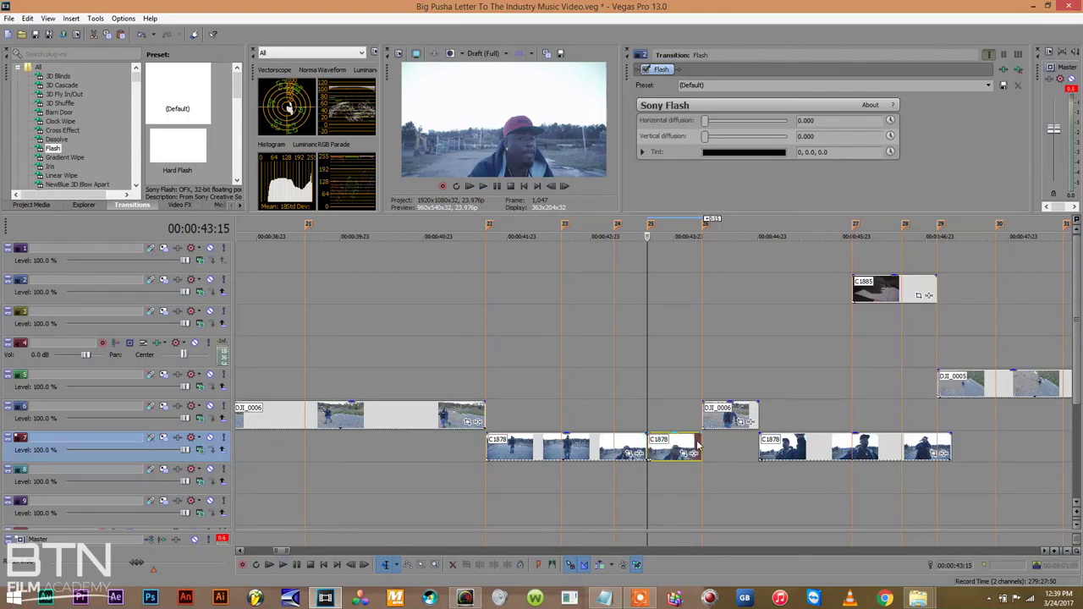
Shorten the C1878 part after marker 25 by 11 frames at its end, and insert an envelope on it
drag(699, 441, 627, 445)
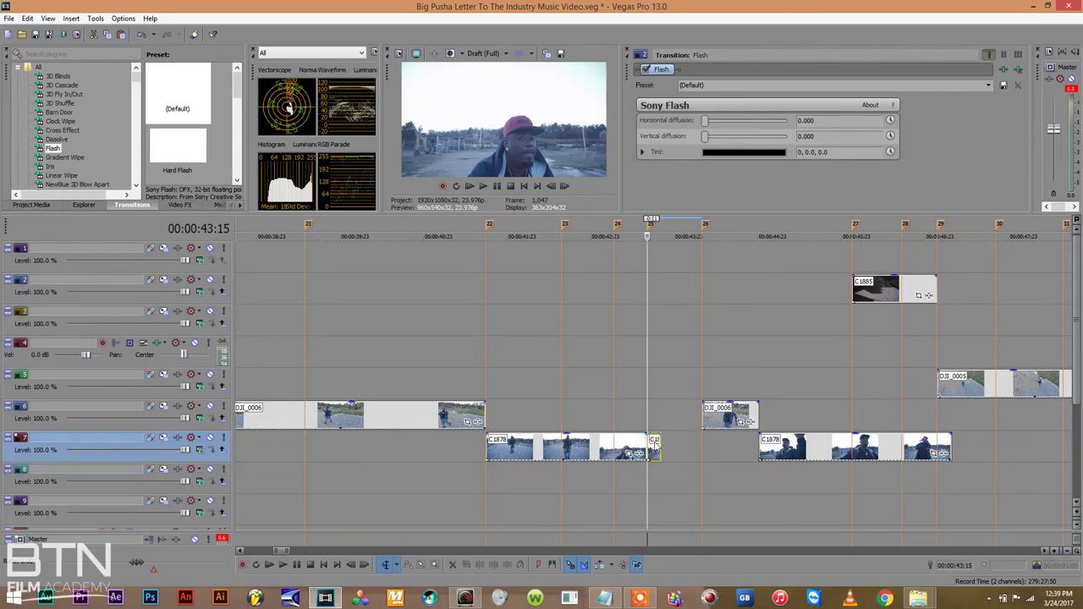
right_click(657, 443)
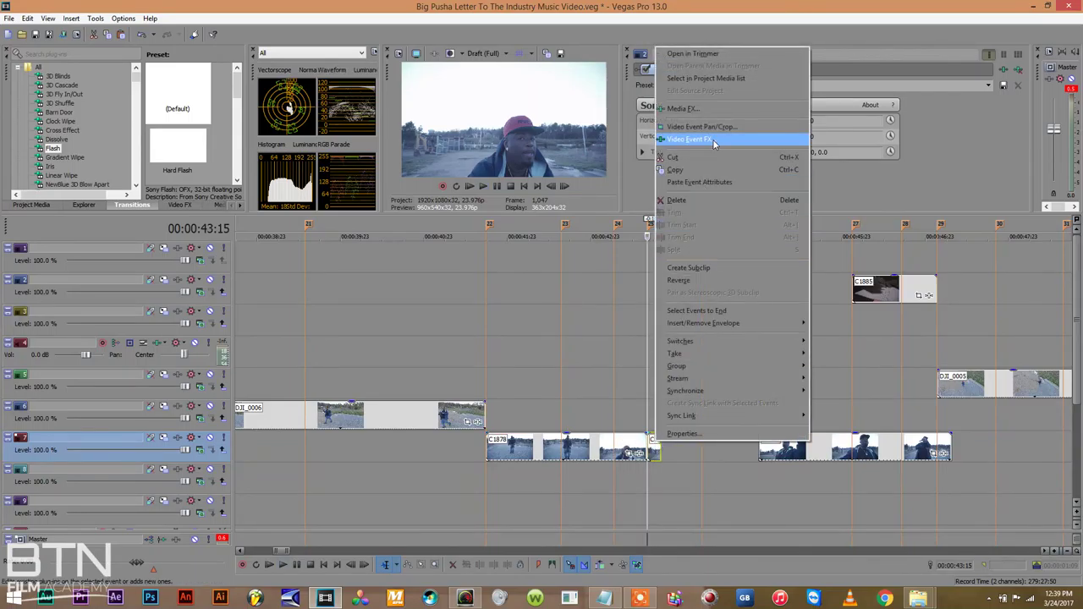
mouse_move(707, 347)
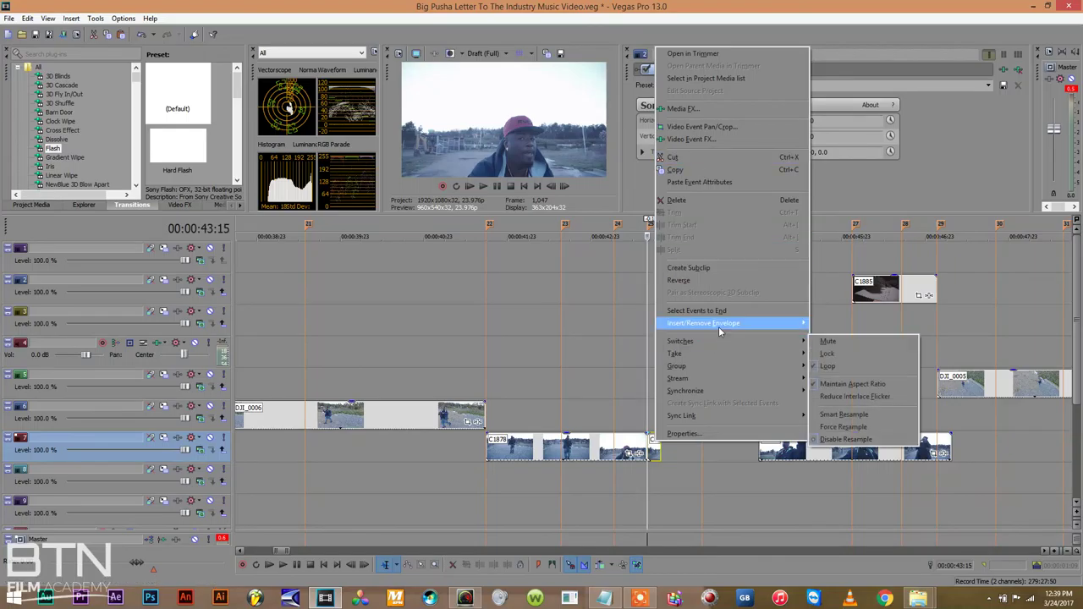
mouse_move(719, 325)
click(842, 324)
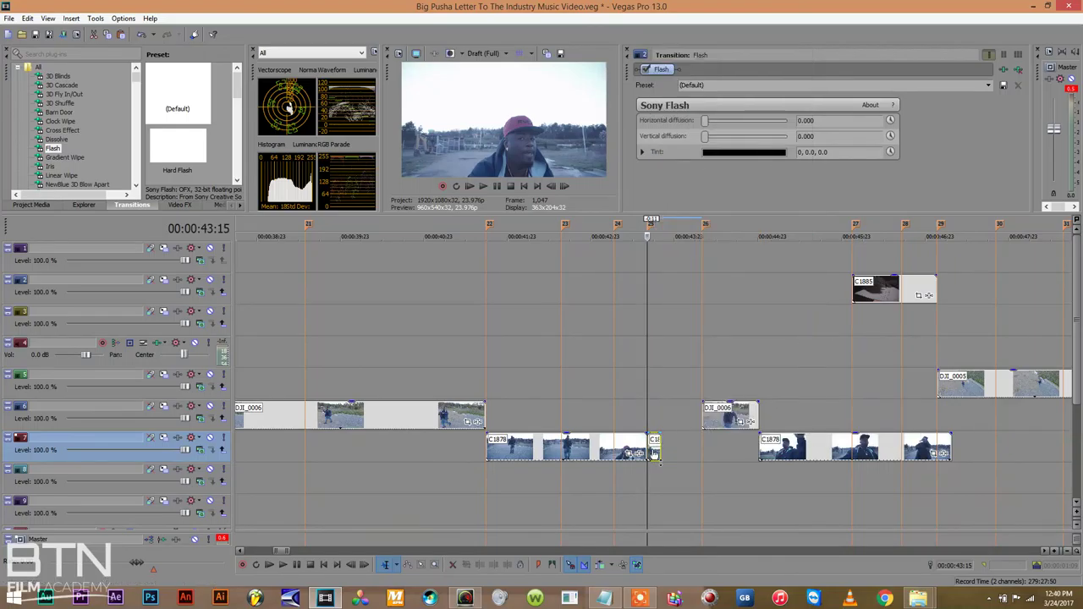
Extend the start of the DJI_0006 clip at marker 26 back to the short C1878 part, and split it at a new marker between 26 and 27
click(631, 389)
key(space)
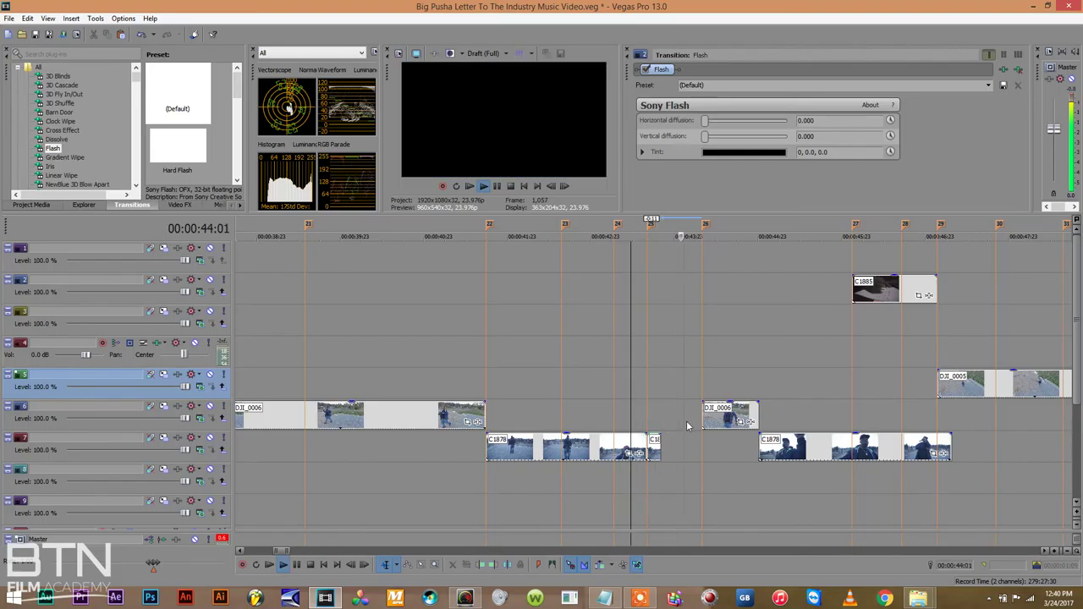
drag(703, 415, 664, 415)
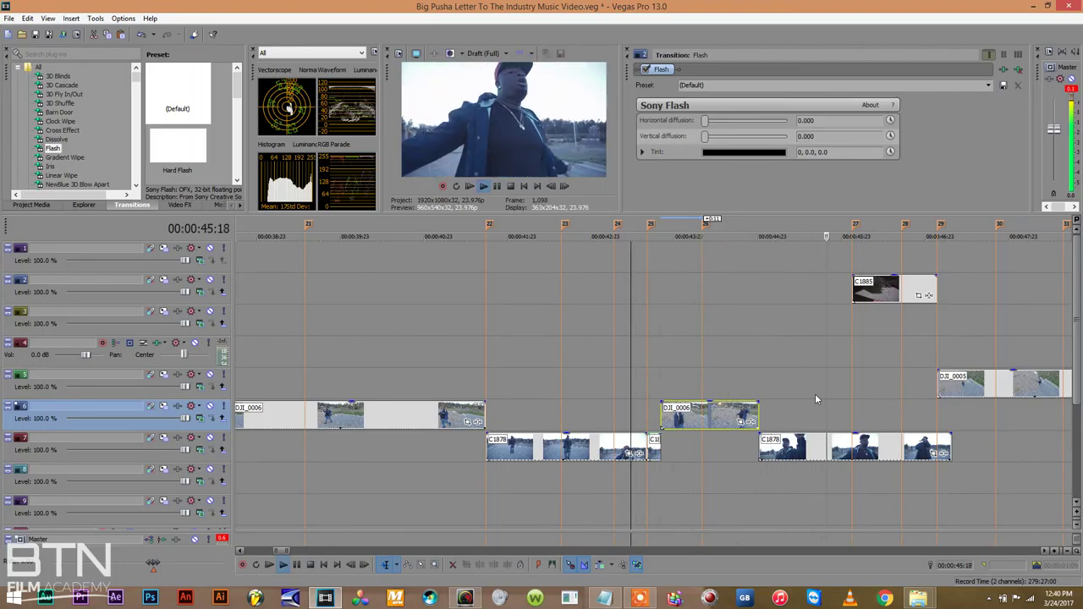
click(708, 362)
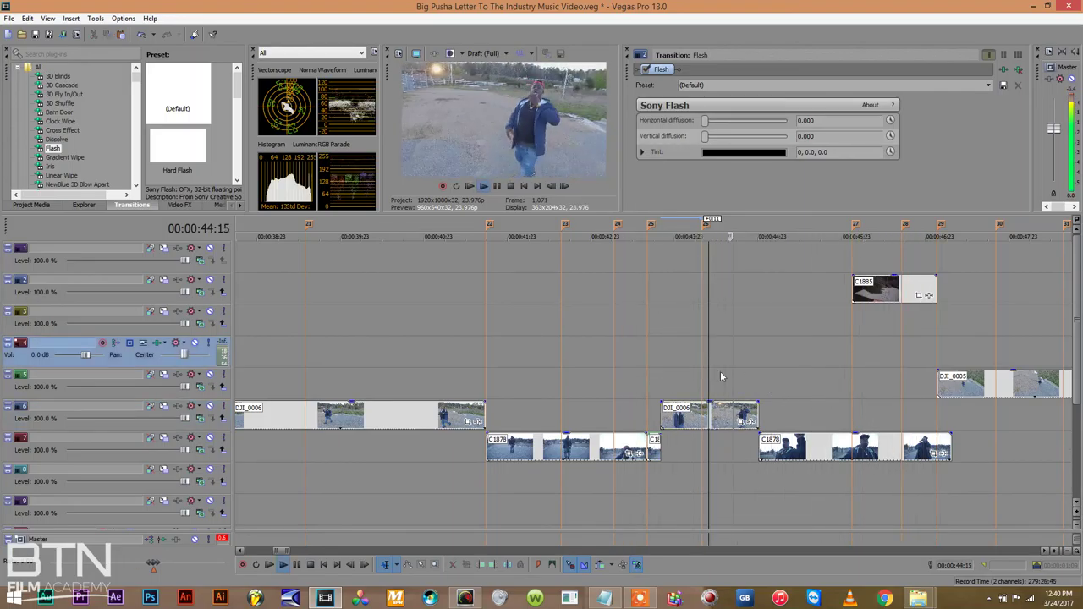
click(737, 414)
key(s)
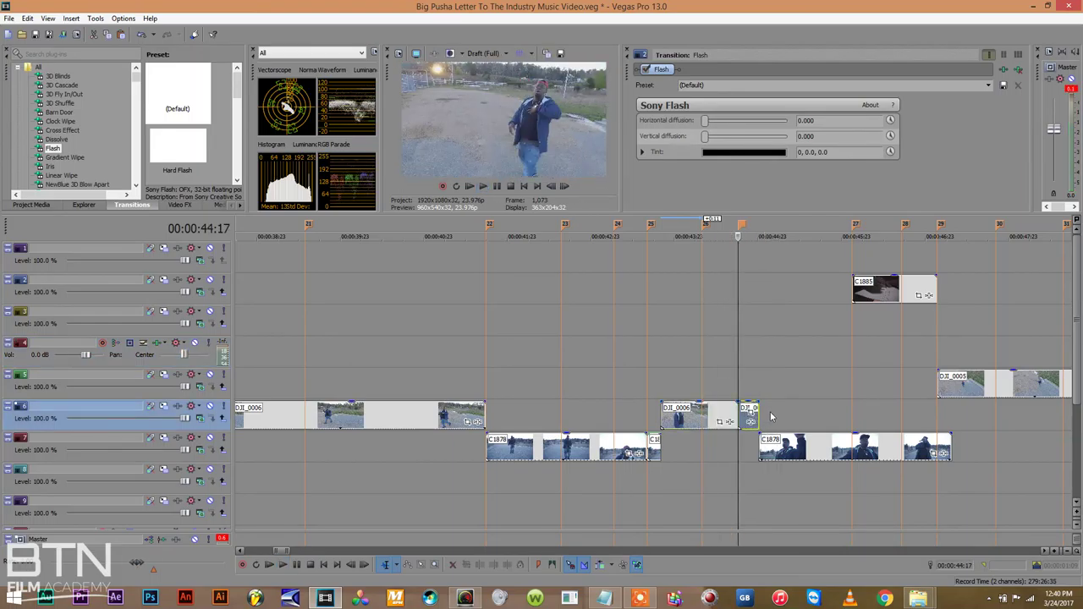
Copy the short C1878 part after marker 25, and select the short second part of the split DJI_0006 clip
right_click(656, 447)
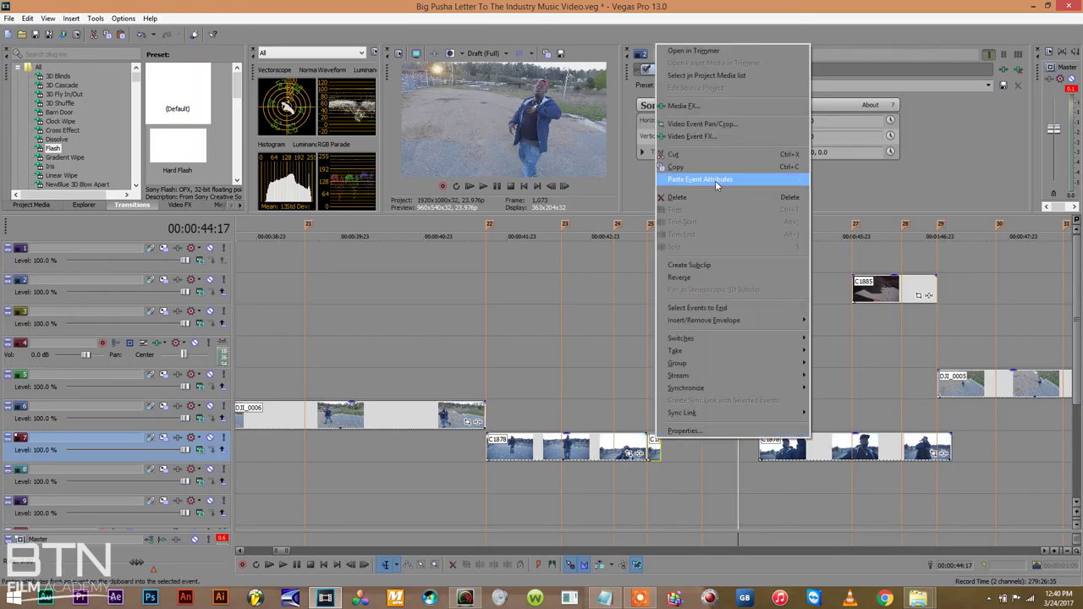
click(698, 161)
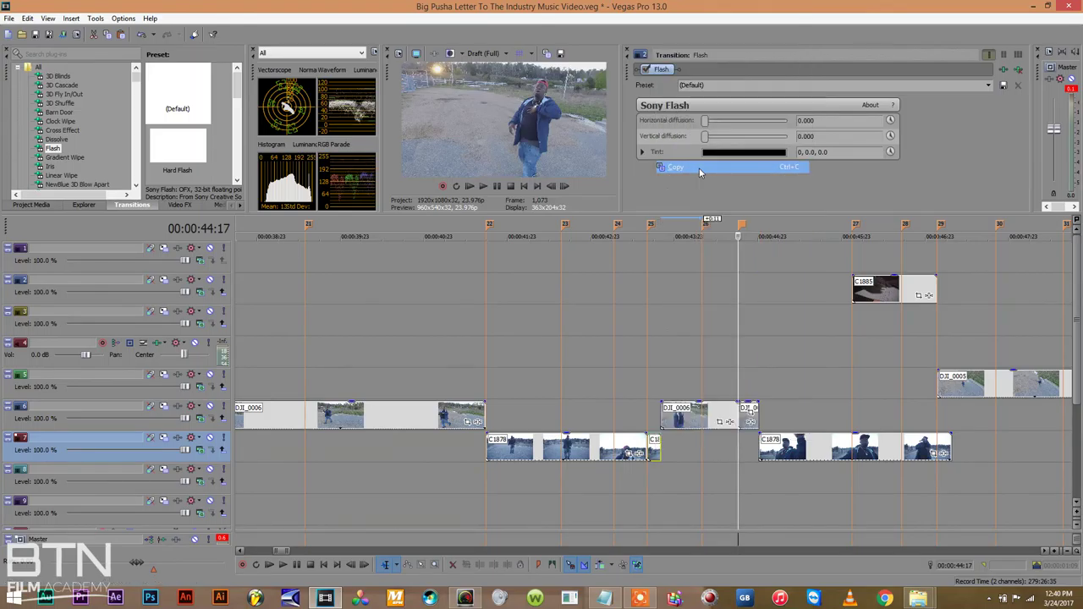
click(746, 421)
Play back the new DJI_0006 split from just before marker 26, and save the project
key(space)
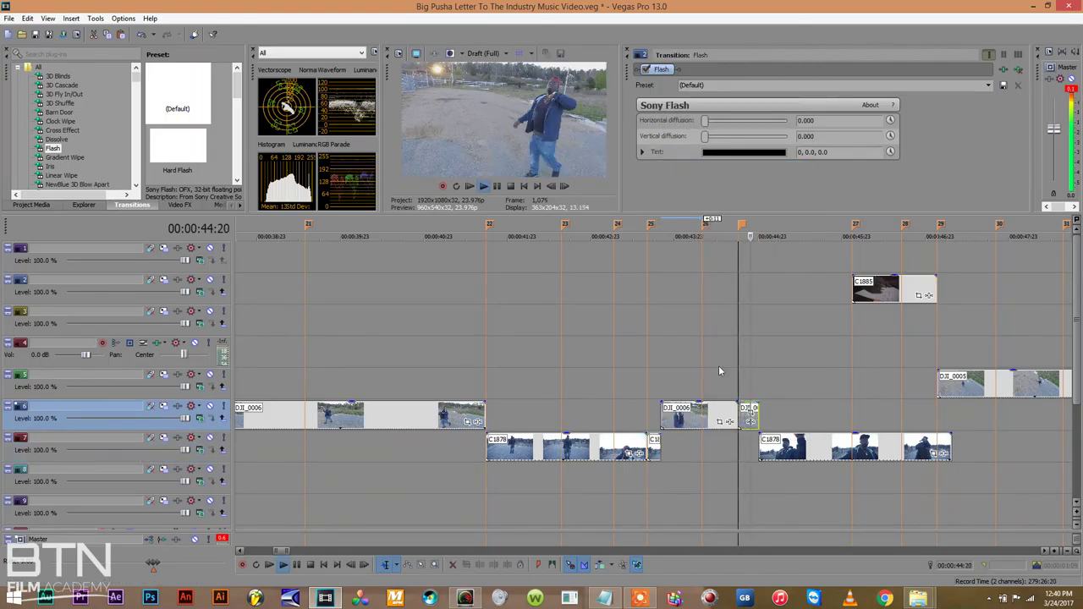
click(697, 366)
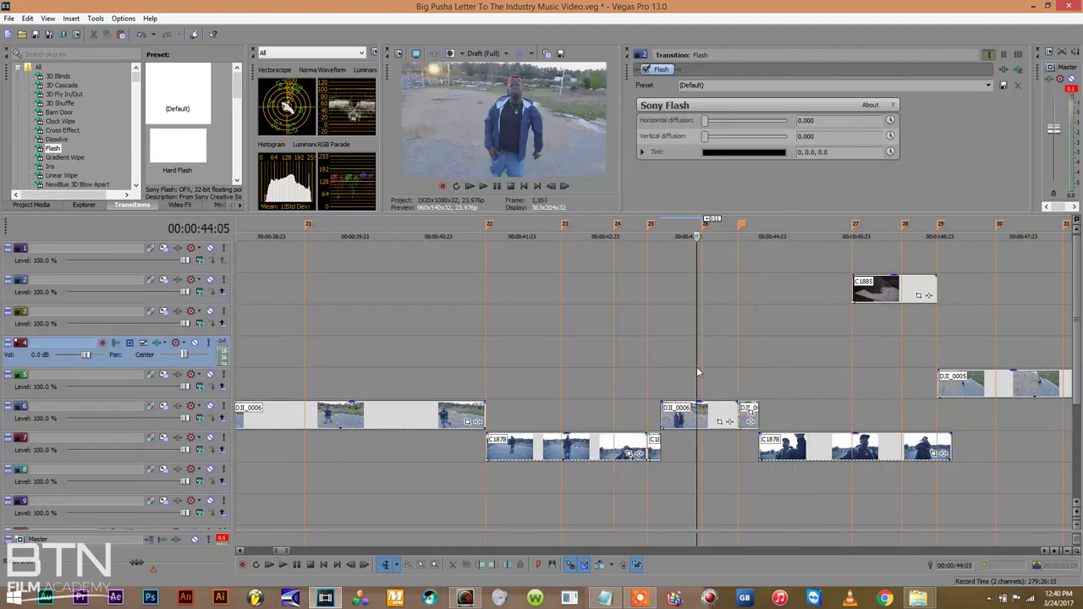
click(696, 367)
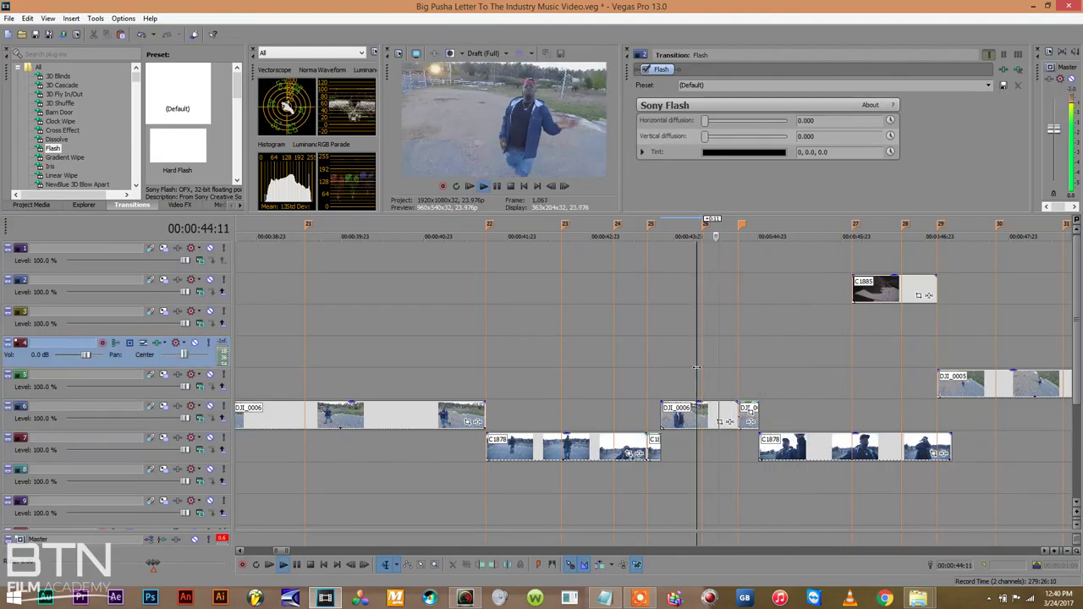
click(696, 367)
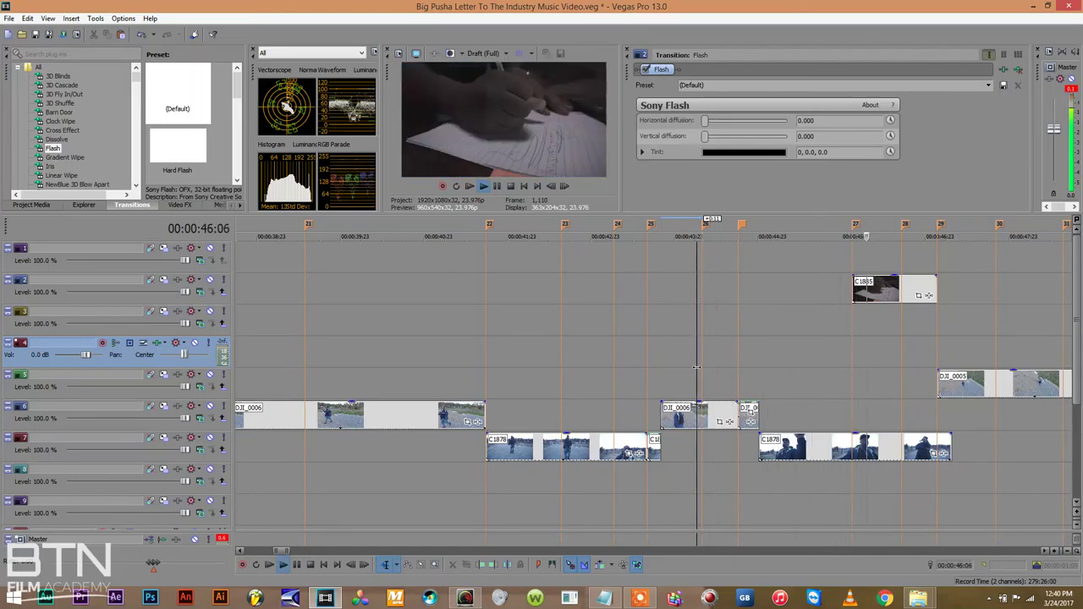
key(ctrl+s)
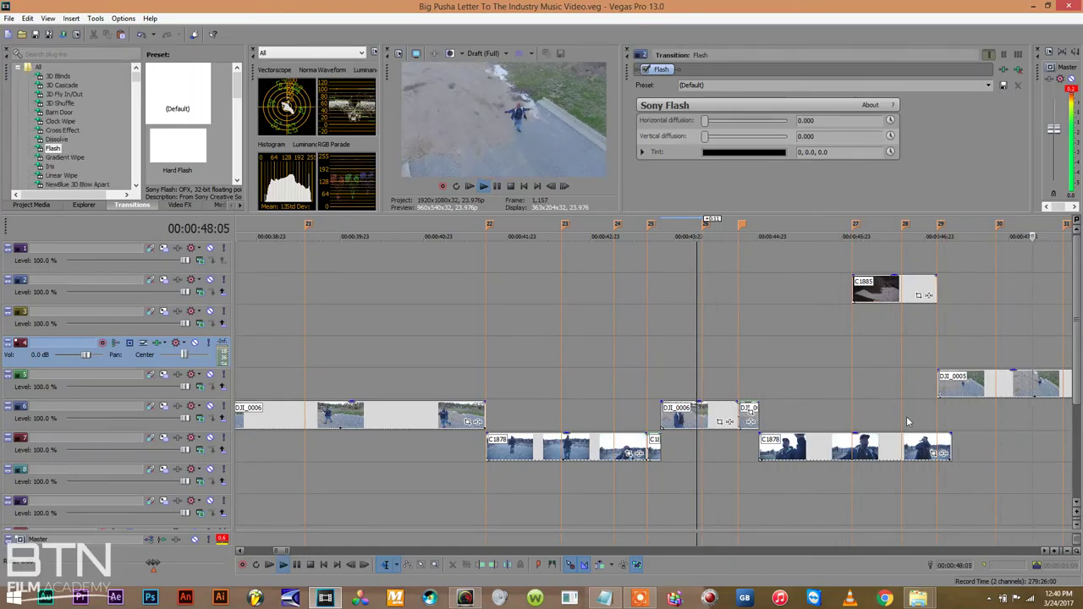
Trim the end of the track 7 C1878 clip following the DJI_0006 parts to marker 27, and play back from there
drag(1049, 552, 1048, 555)
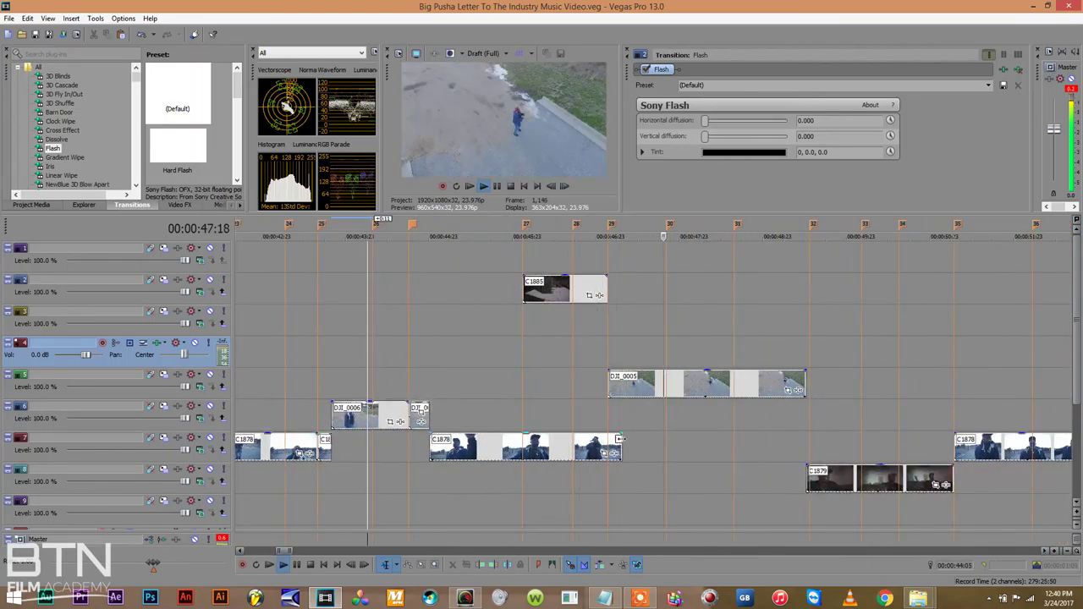
click(604, 437)
drag(604, 434, 524, 427)
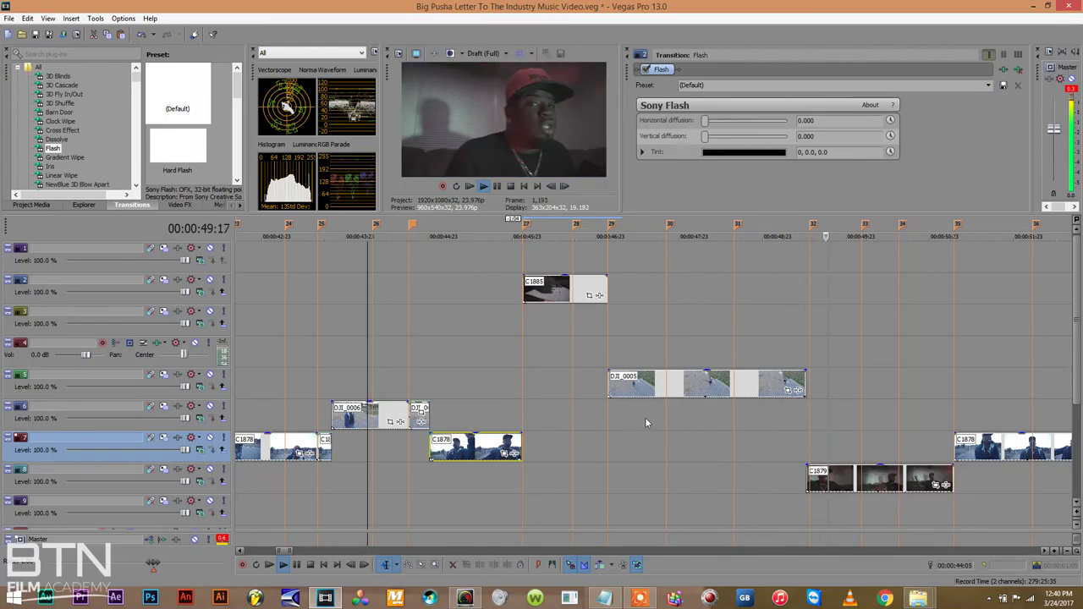
click(518, 405)
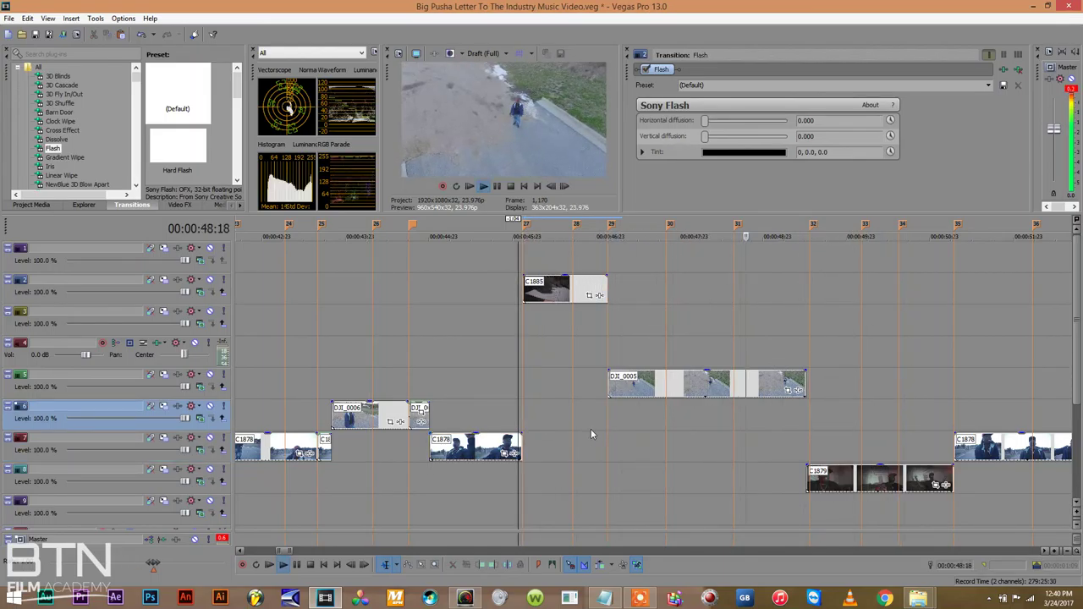
Play back the DJI_0005 clip around markers 28 to 31, and preview the Tour house b-roll at the end of the timeline
click(572, 375)
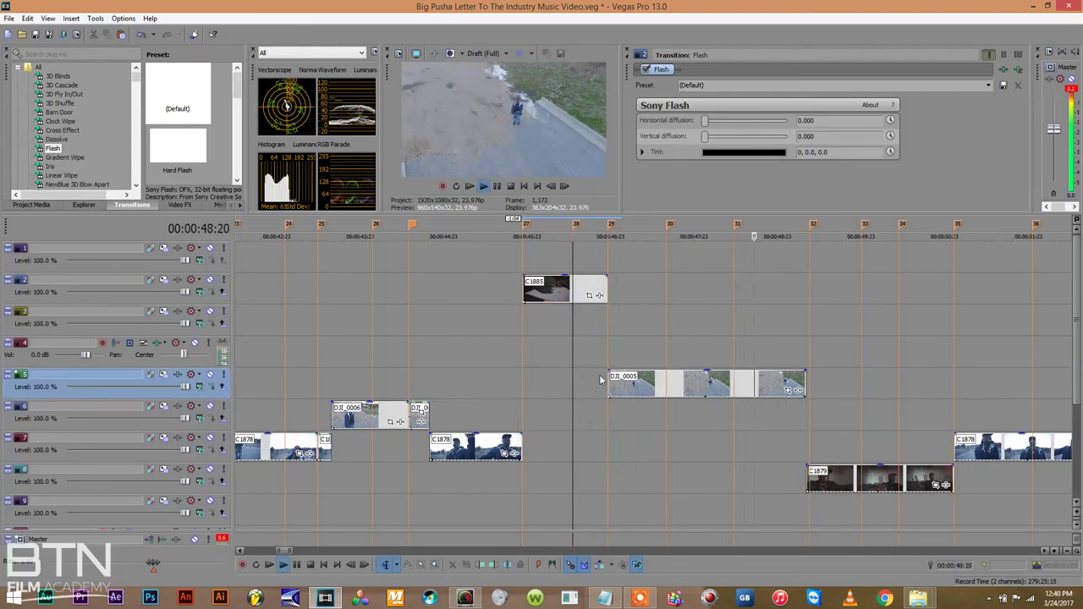
click(735, 340)
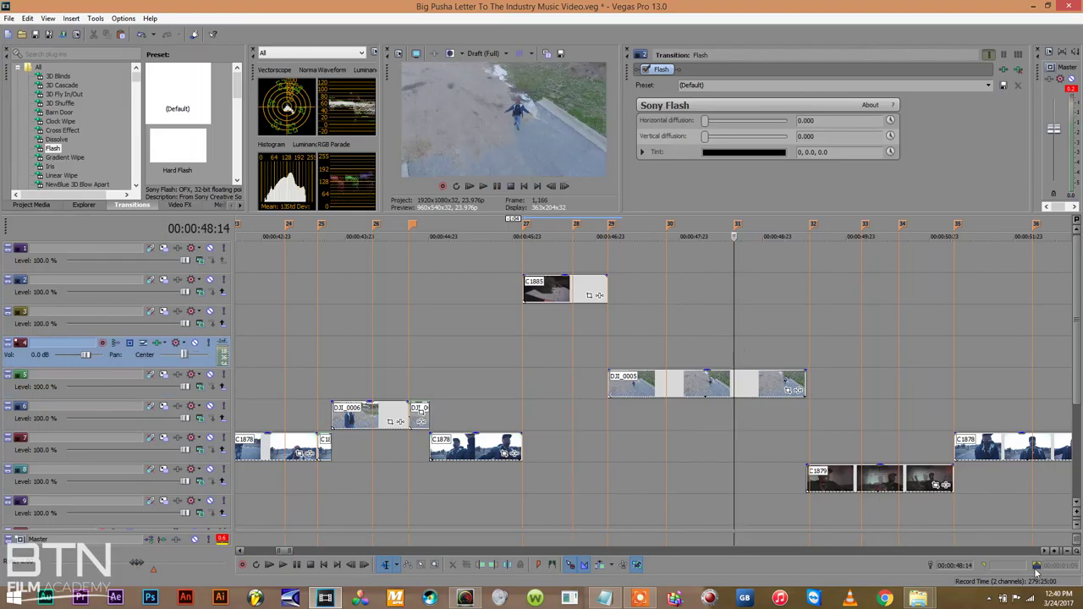
click(1068, 550)
click(1068, 551)
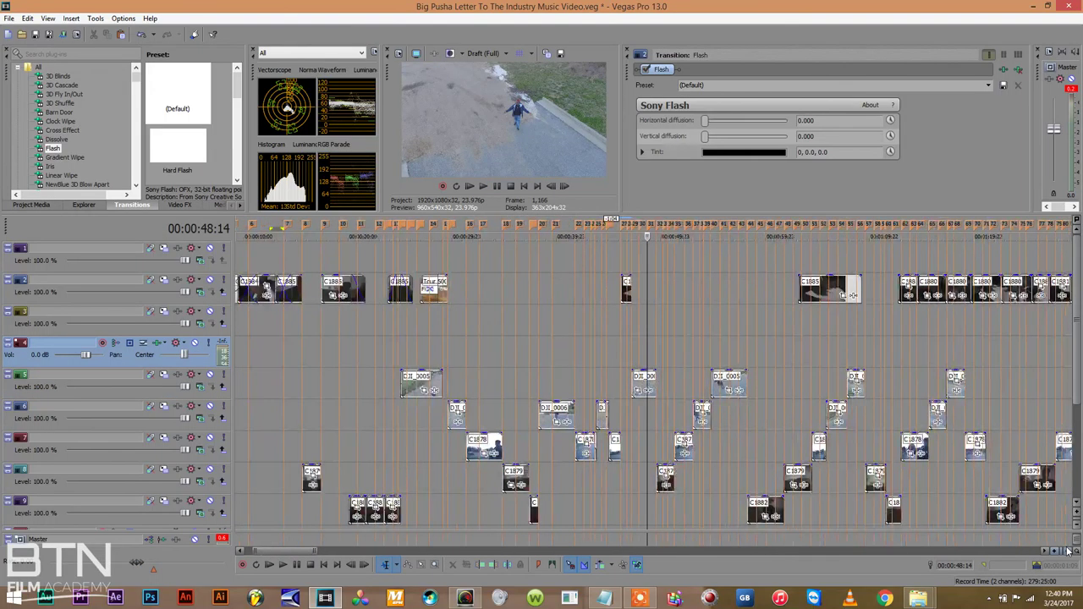
click(1068, 550)
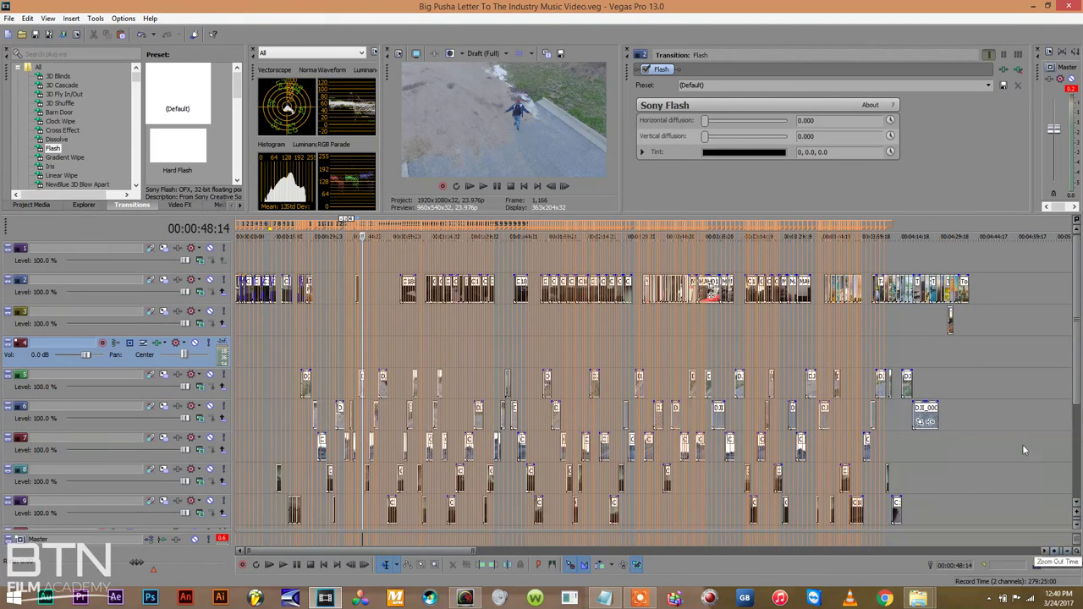
click(937, 256)
key(space)
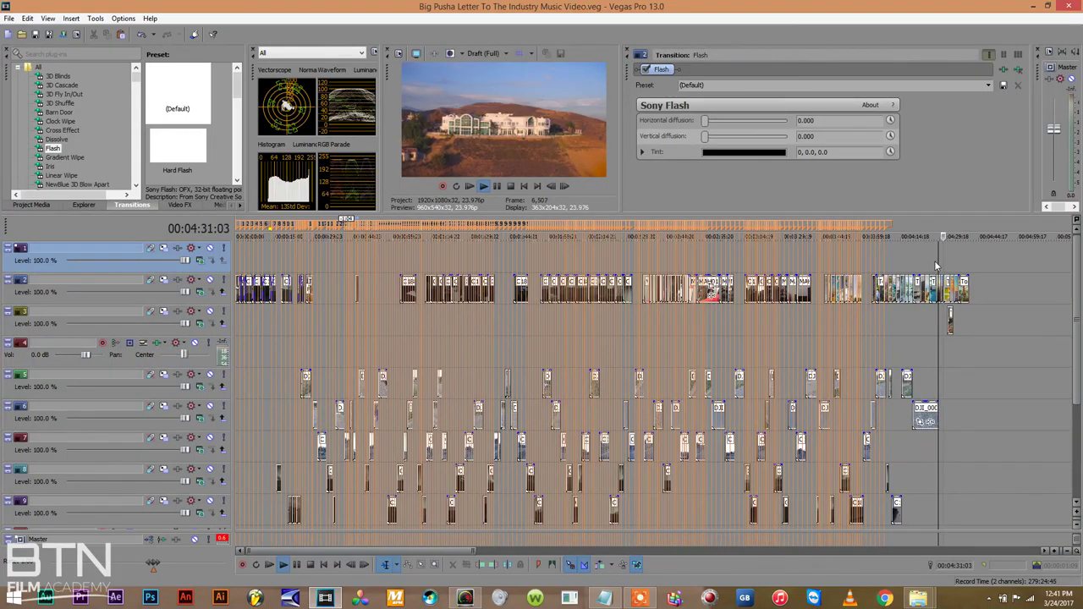
click(1055, 550)
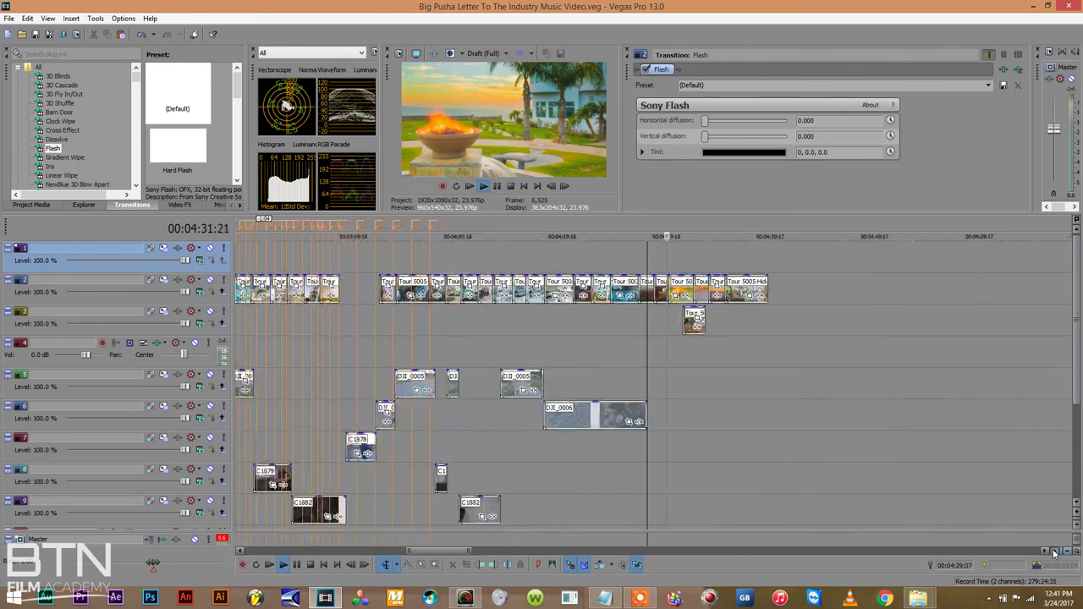
click(585, 259)
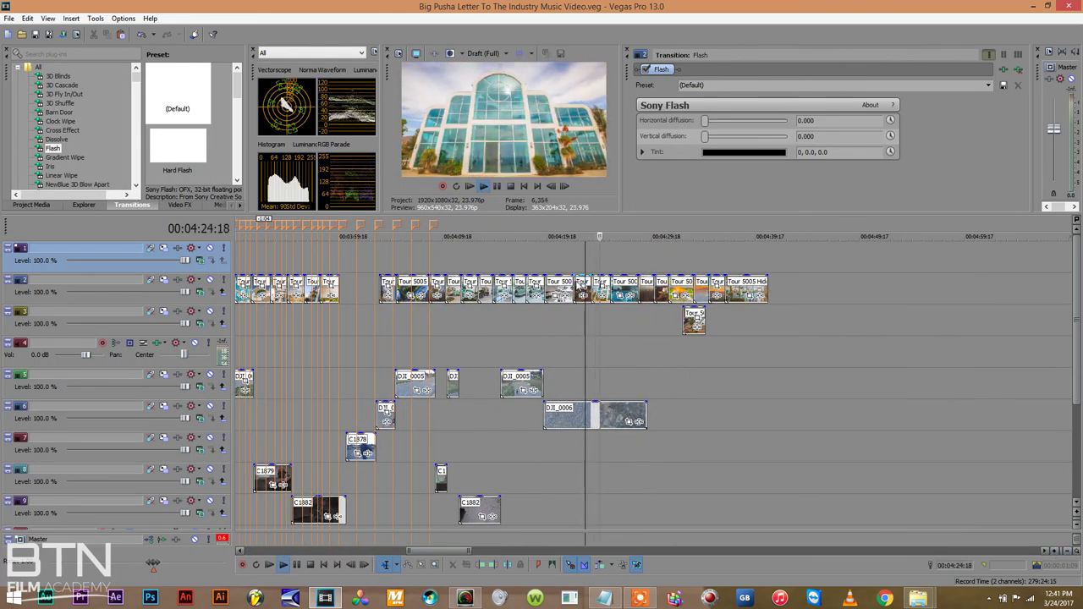
Move an aerial Tour house clip from the end of the timeline to about marker 33 on track 2
click(76, 291)
drag(75, 291, 311, 337)
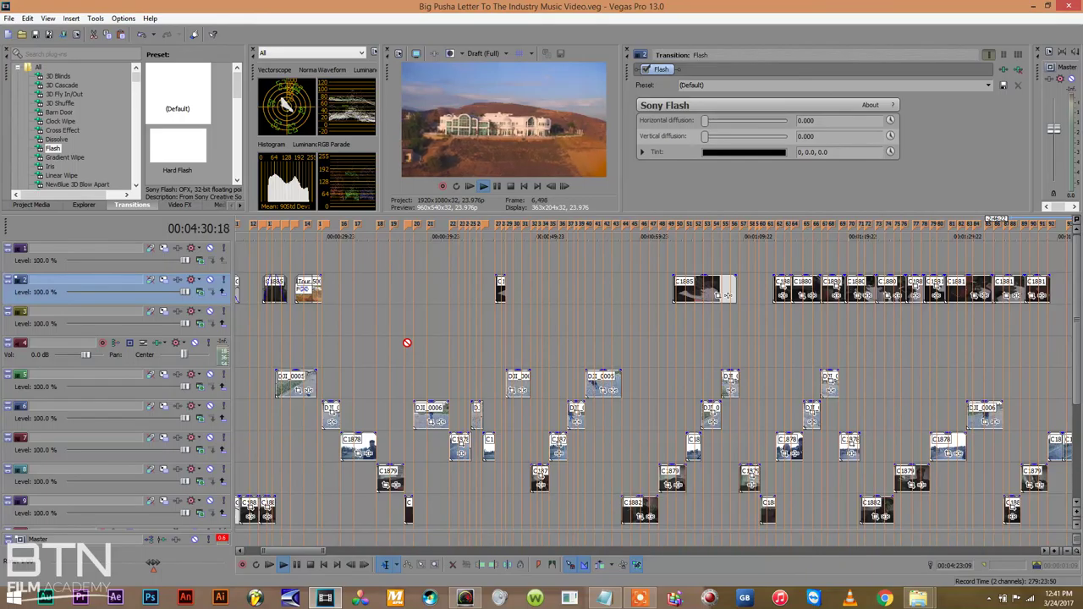
drag(352, 312, 546, 302)
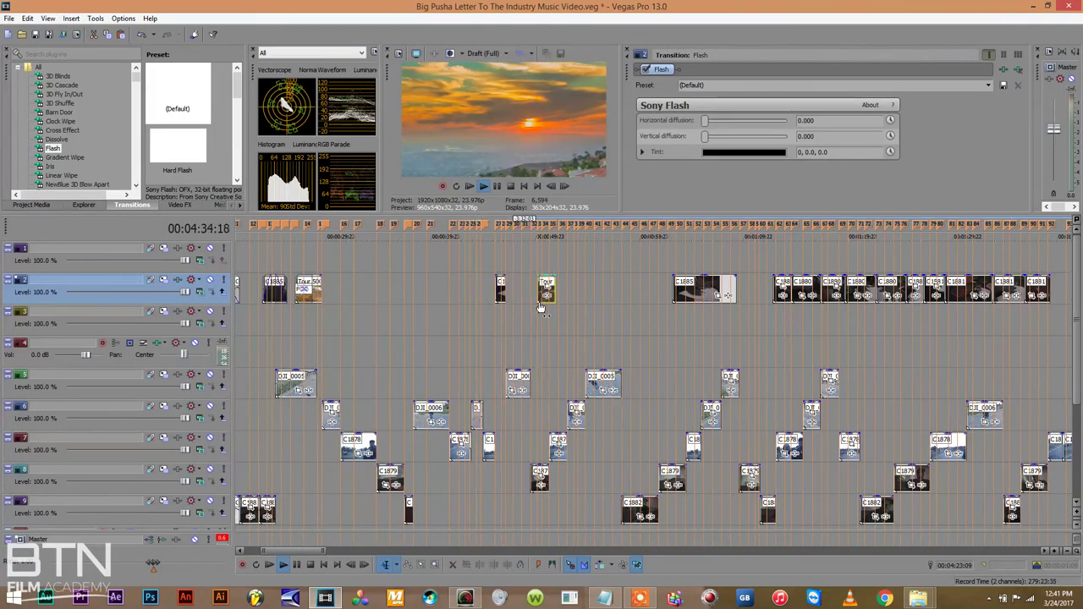
click(519, 300)
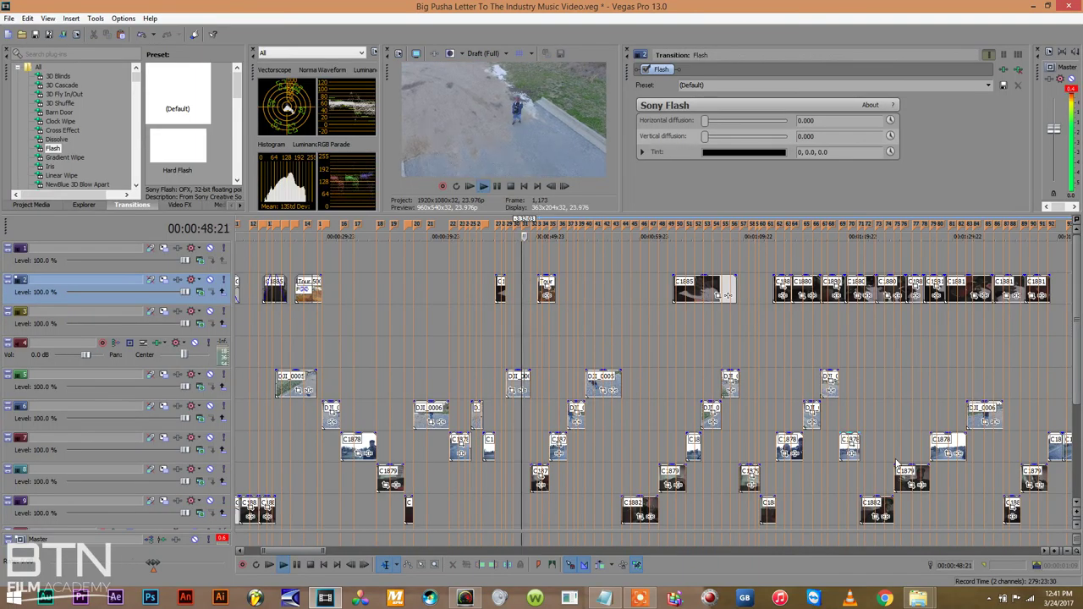
click(1055, 553)
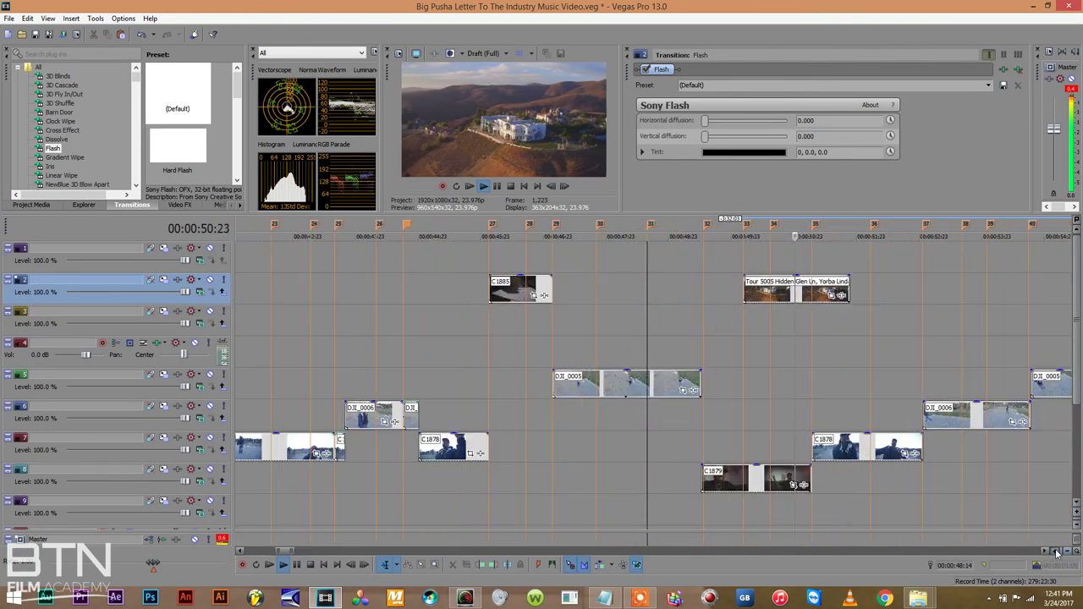
click(527, 358)
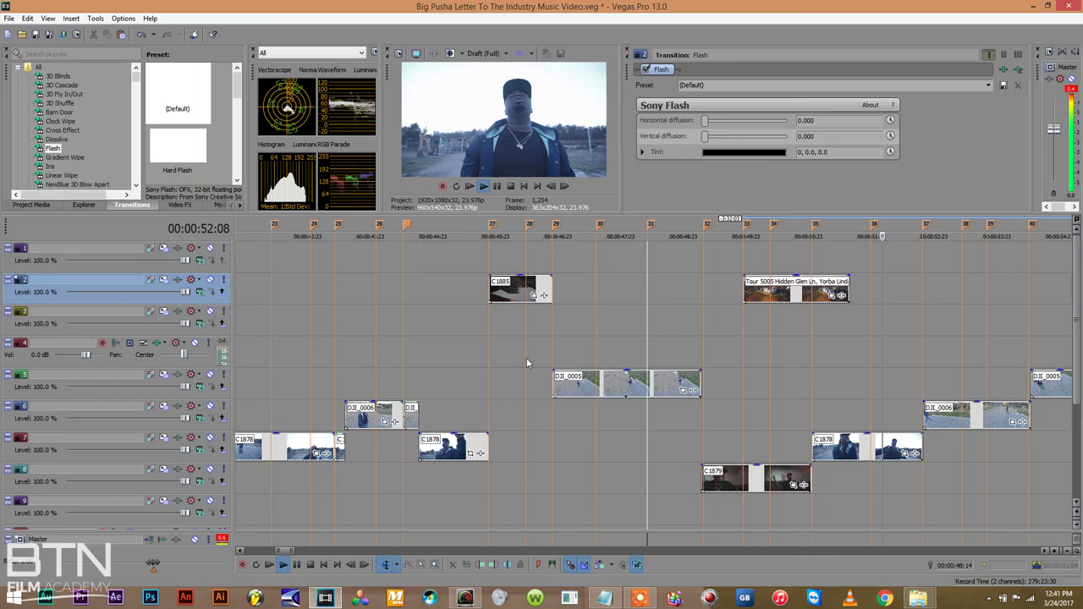
Move the aerial Tour clip earlier to start at marker 31, and play back from just before it
click(771, 294)
drag(771, 296, 675, 295)
click(635, 284)
key(space)
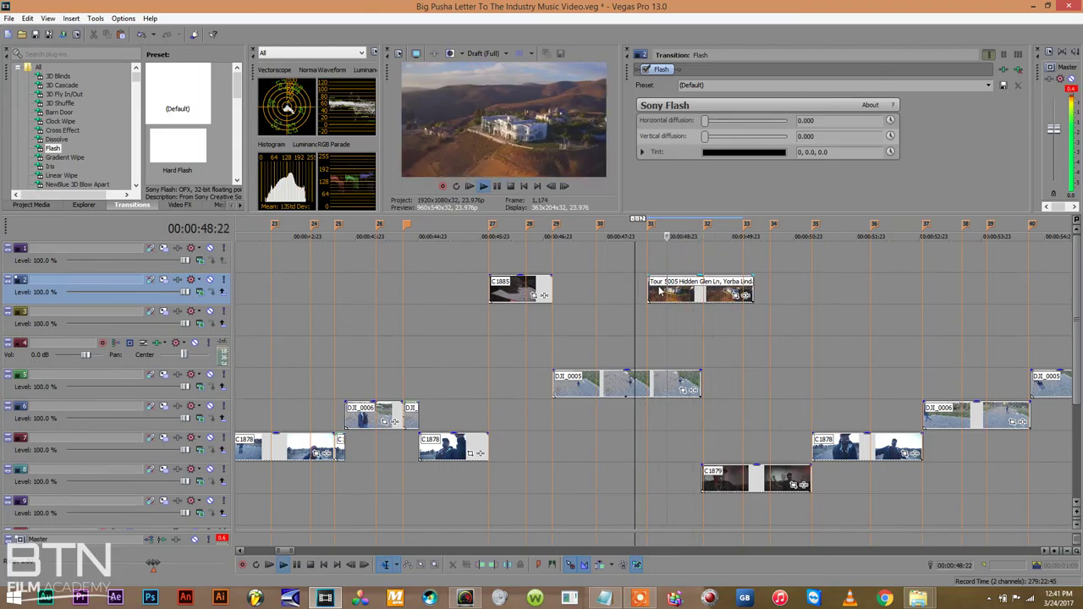
Move the aerial Tour clip slightly later, and adjust its edges to run from just before marker 32 to marker 35
drag(692, 292, 709, 302)
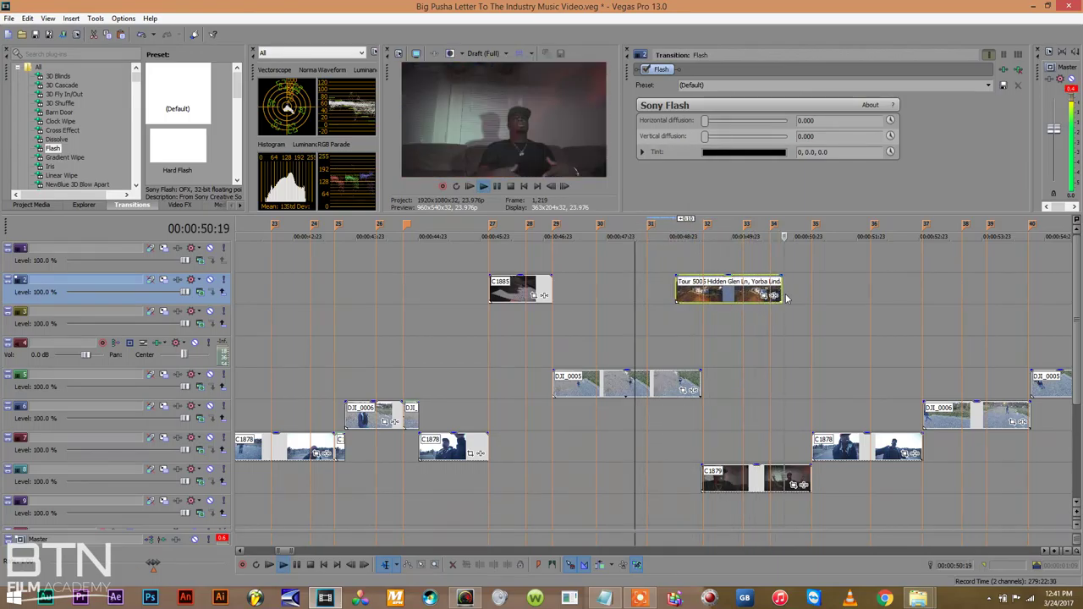
drag(780, 291, 811, 293)
click(647, 294)
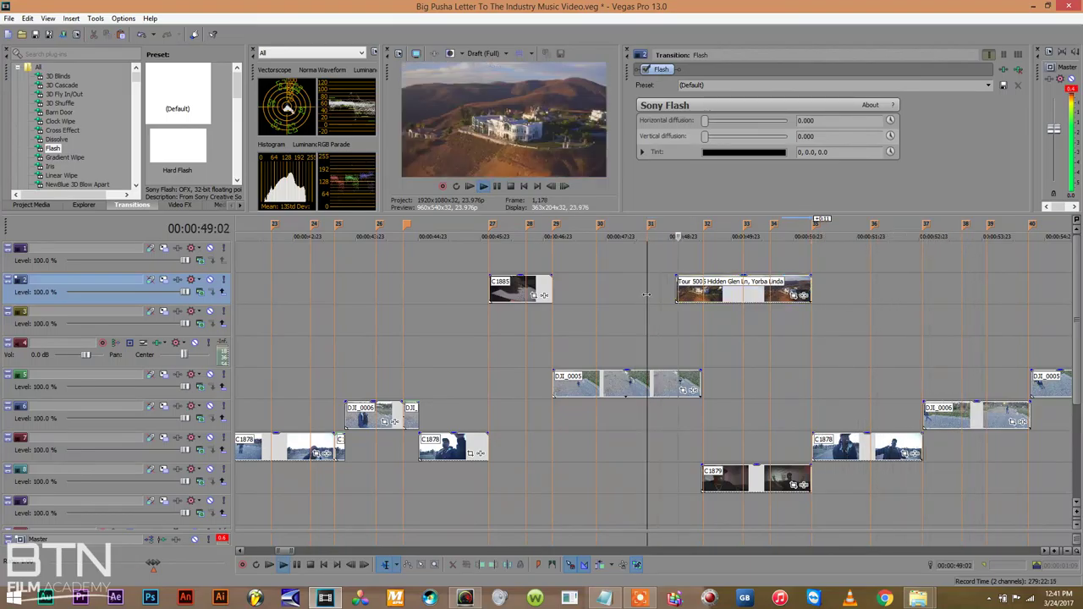
drag(676, 292, 697, 292)
click(699, 293)
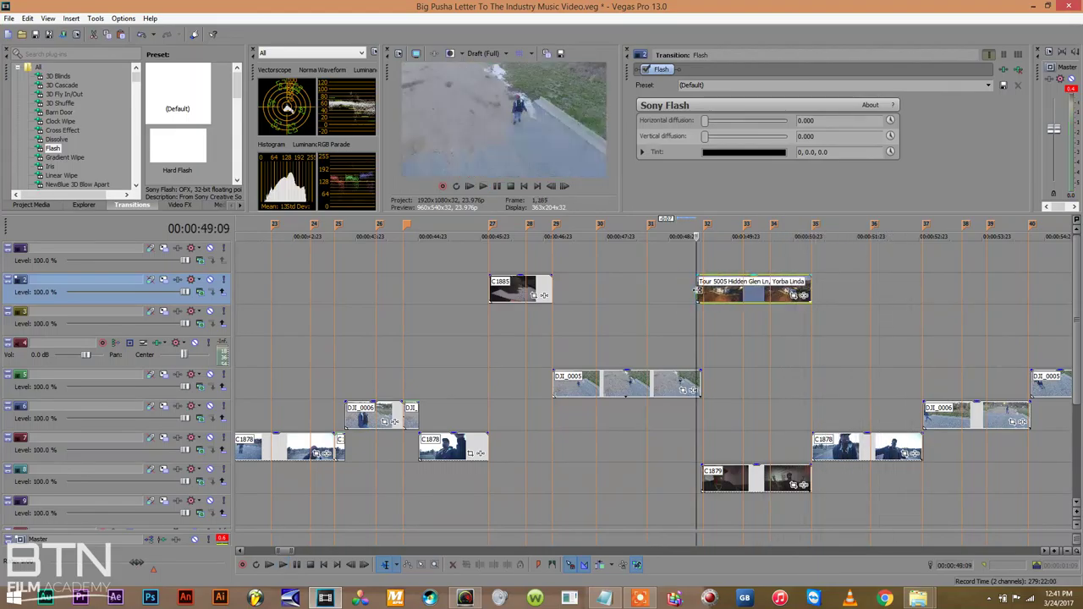
Play back from marker 30, shorten the end of the aerial Tour clip, and move it earlier to end at about marker 33
click(604, 308)
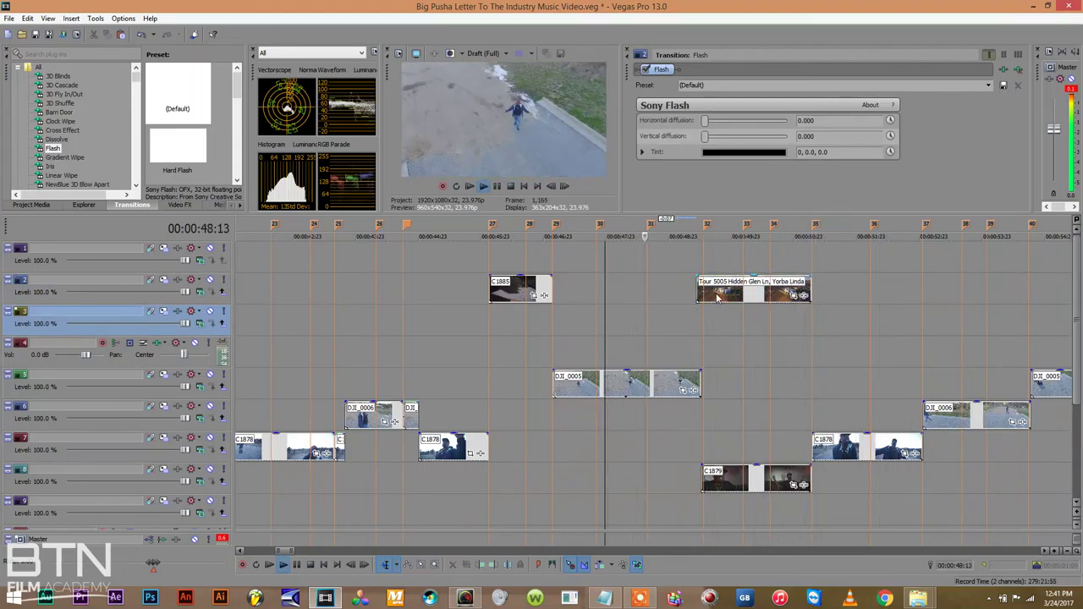
drag(717, 296, 690, 298)
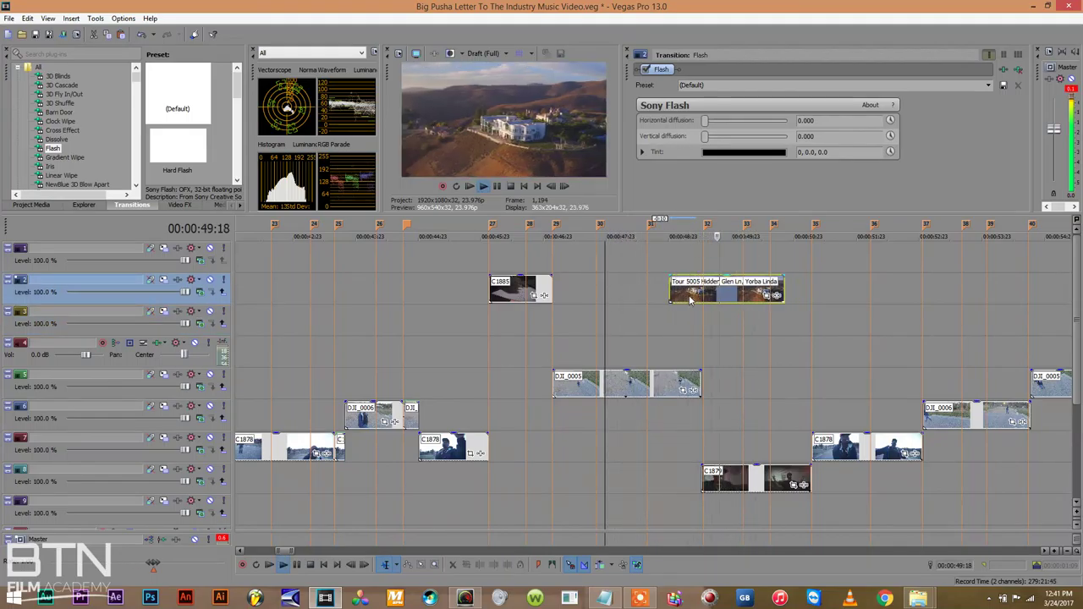
mouse_move(784, 285)
mouse_down()
mouse_move(798, 286)
mouse_move(769, 284)
mouse_up()
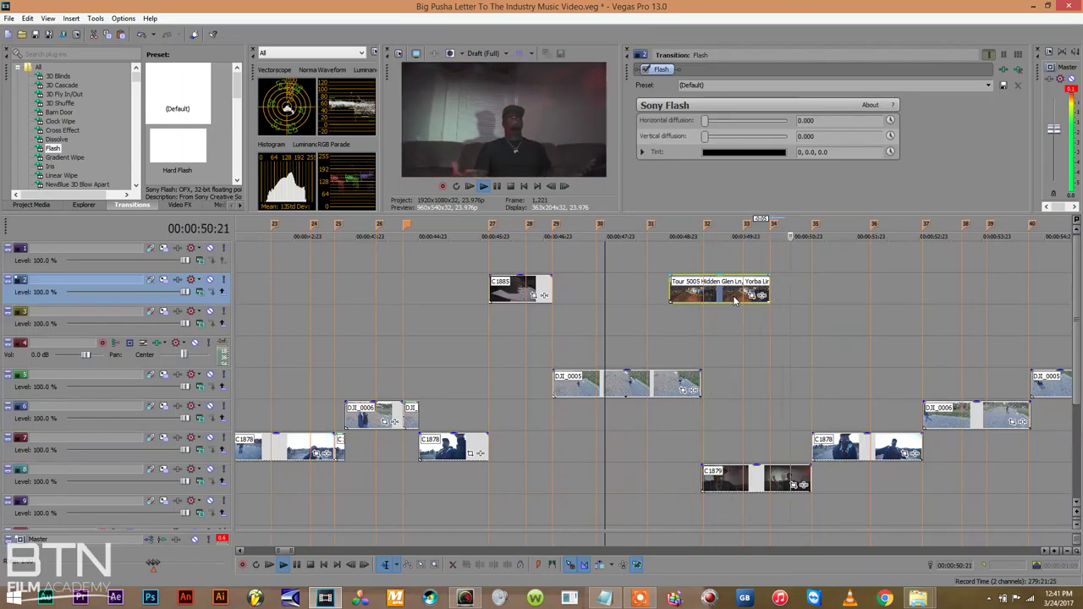
drag(724, 302, 701, 303)
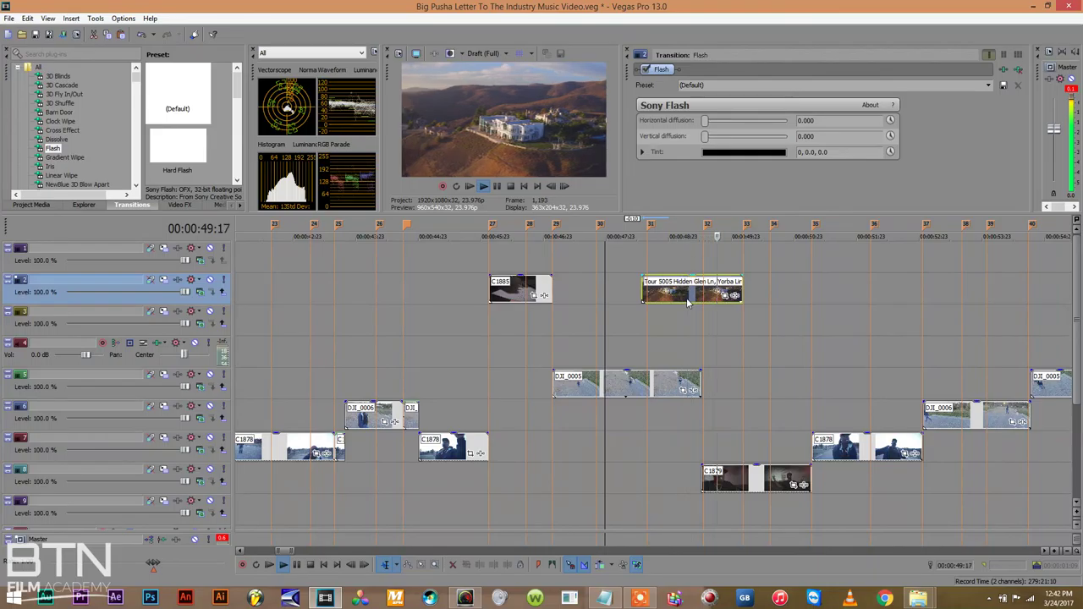
Trim the start of the aerial Tour clip and the end of the DJI_0005 clip to marker 31, and play back
drag(645, 294, 649, 294)
drag(701, 378, 646, 379)
click(675, 337)
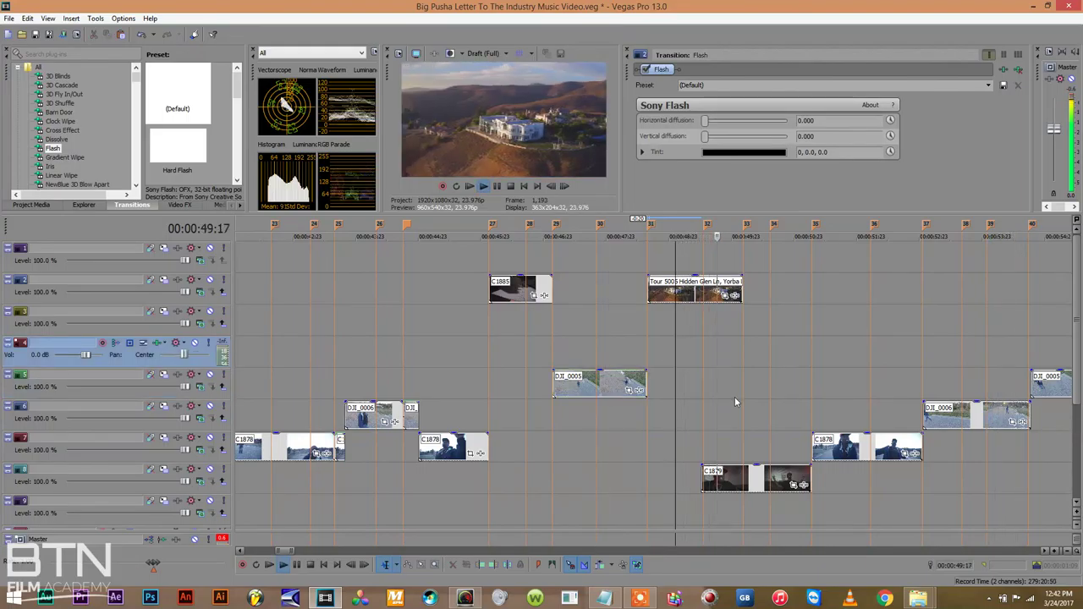
Split the track 8 C1879 clip at 00:00:51:00, just before marker 35, and play back across the split
click(798, 474)
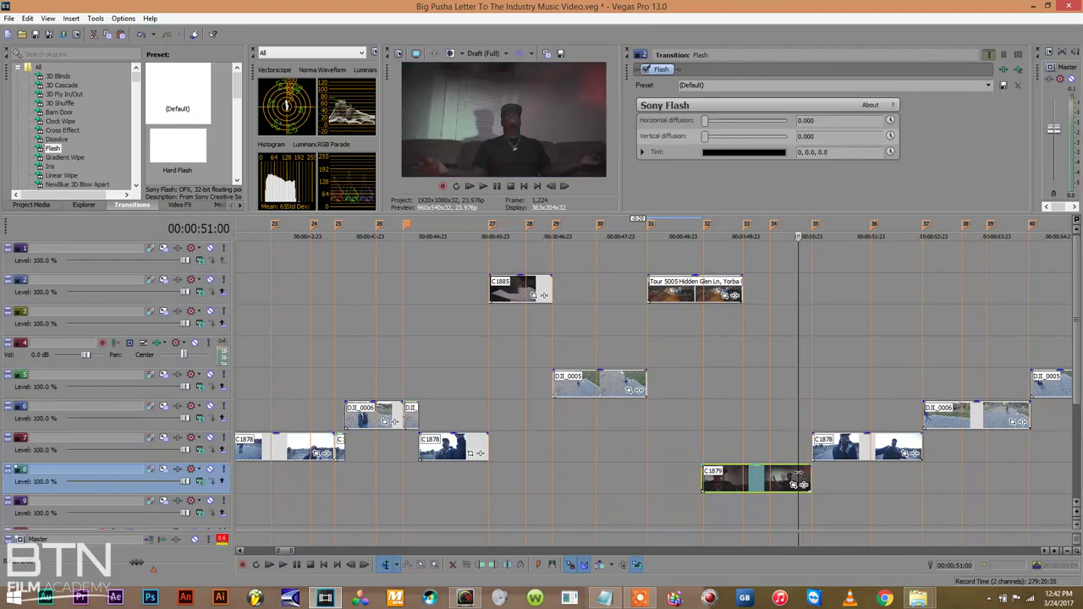
key(s)
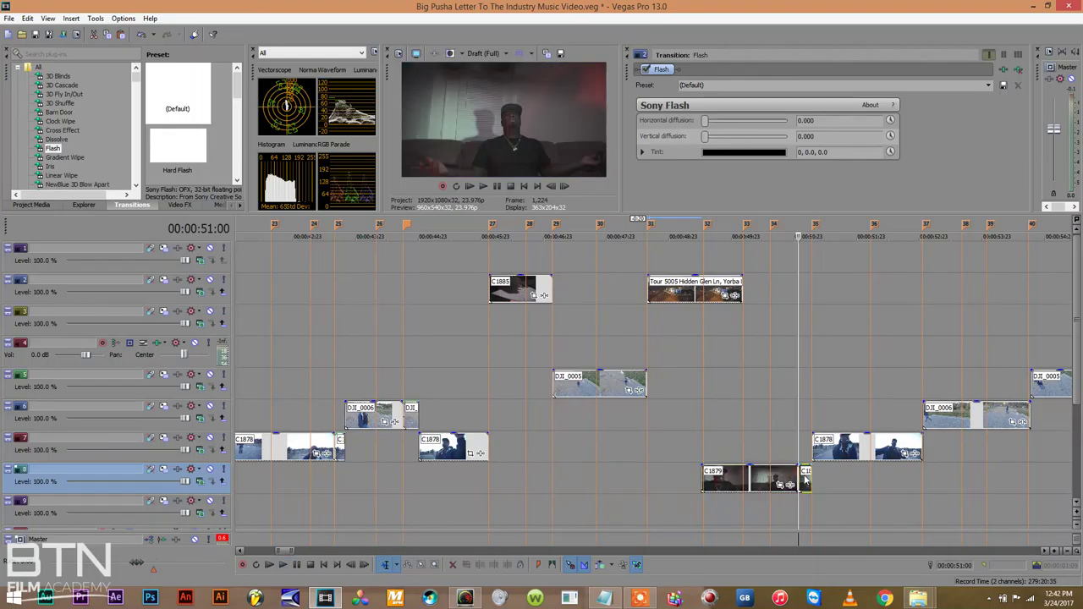
key(space)
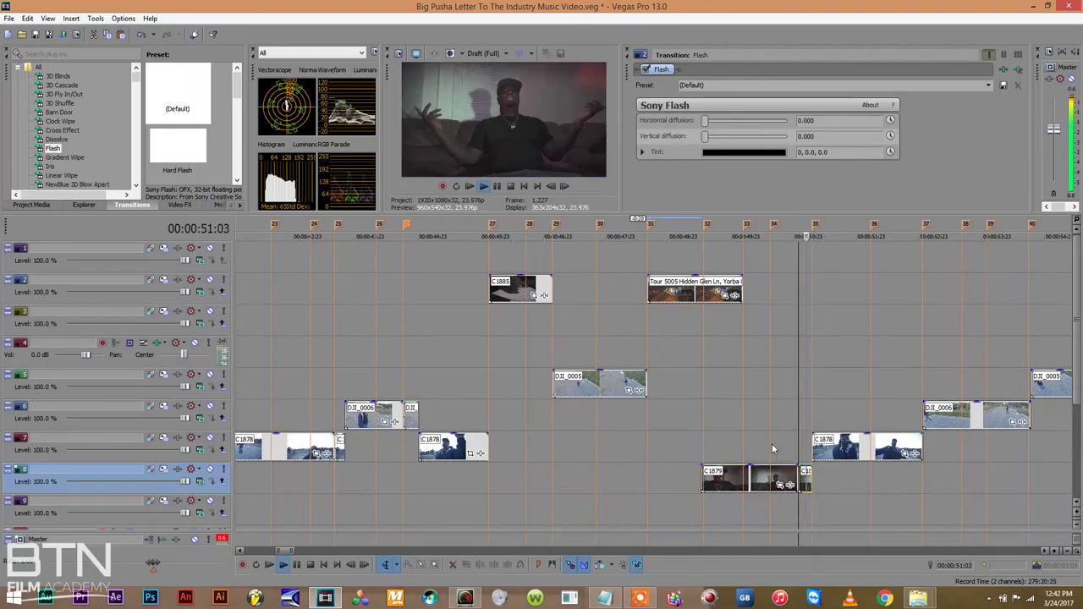
click(775, 434)
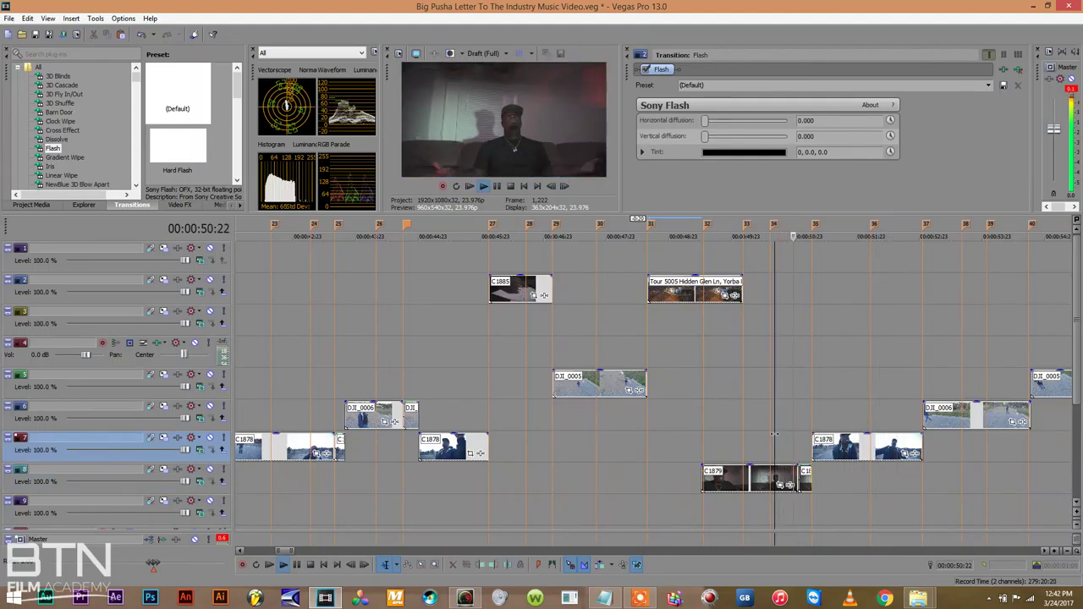
click(774, 433)
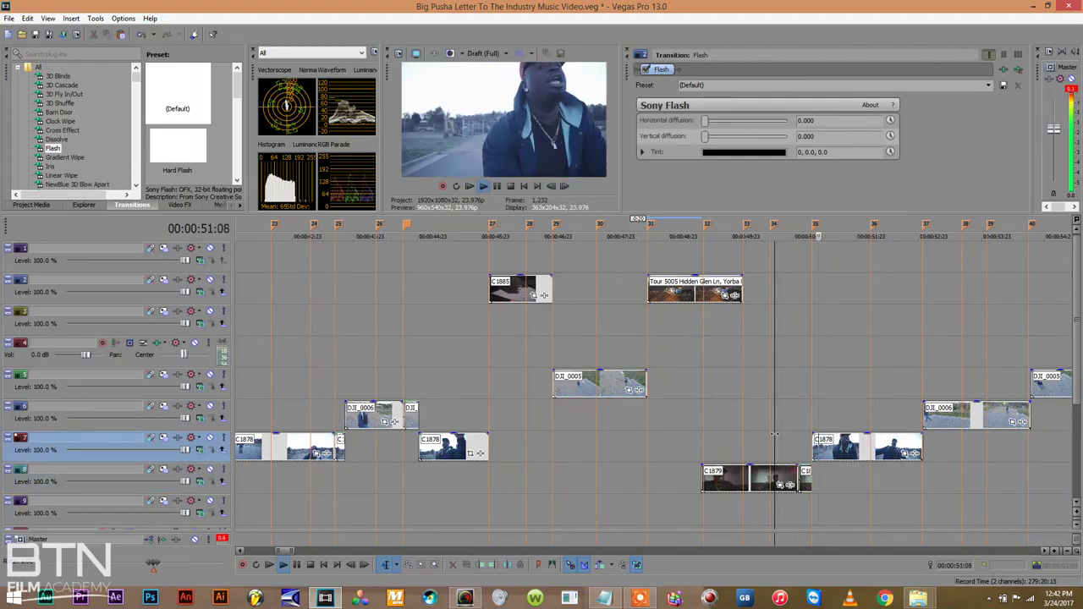
key(space)
key(space)
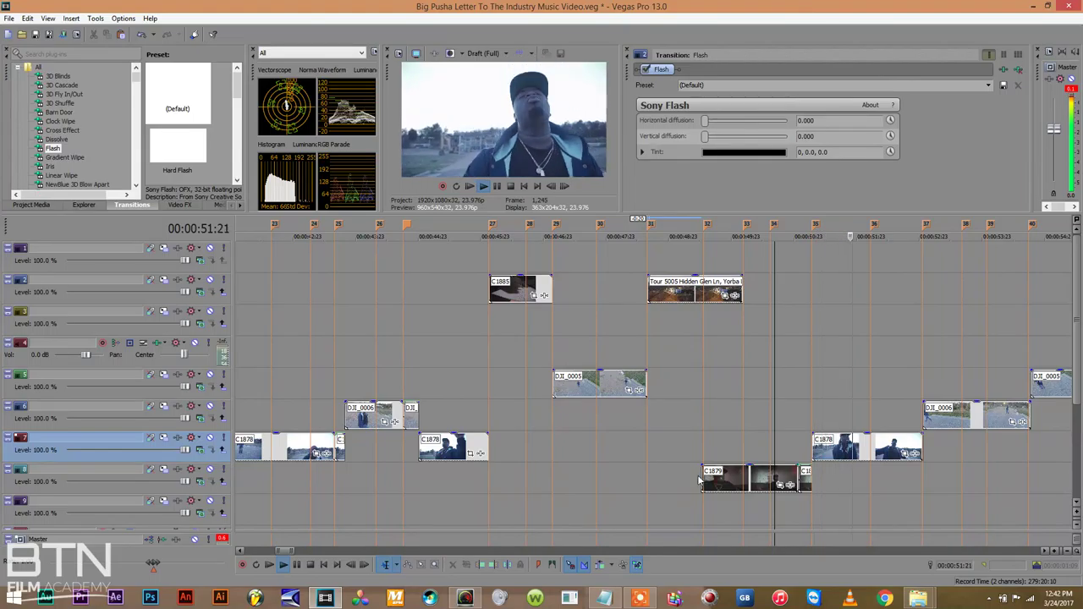
Trim the start of the first C1879 part to marker 33, save the project, and play back from marker 30
drag(701, 476, 724, 472)
click(604, 470)
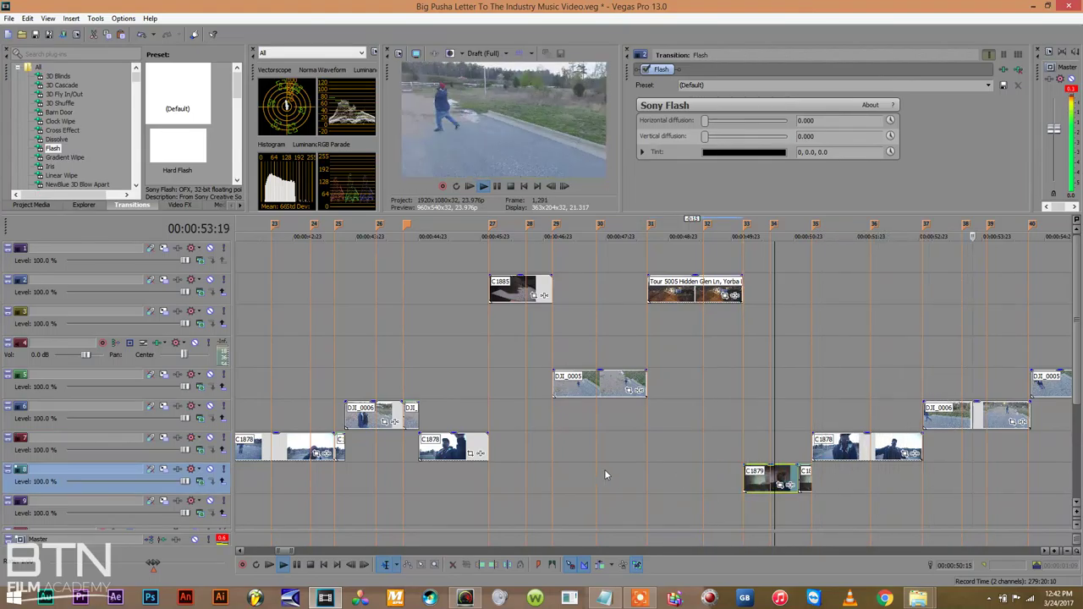
key(ctrl+s)
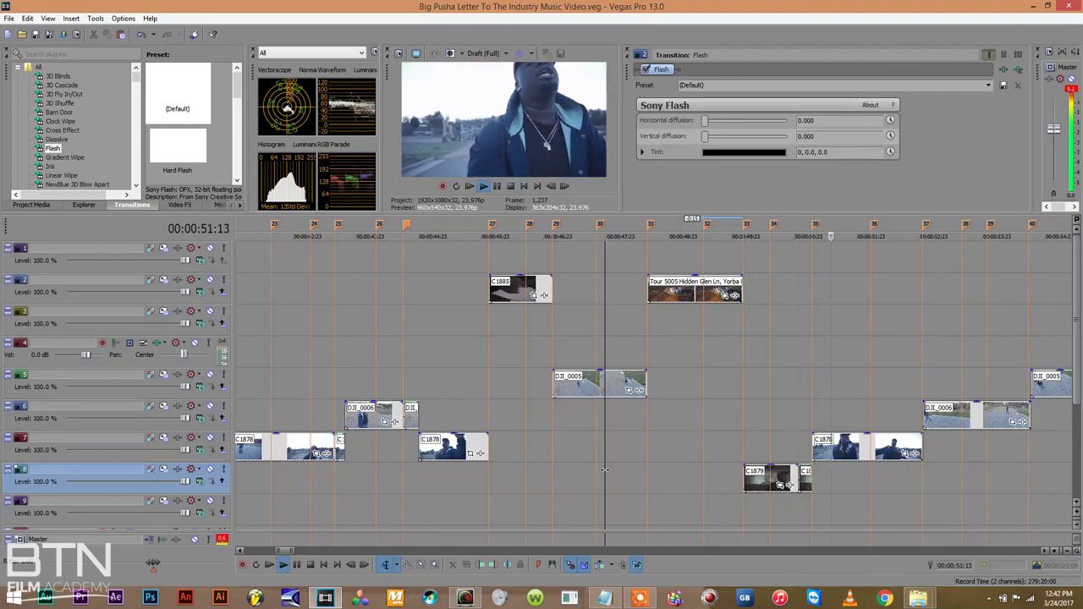
key(space)
key(space)
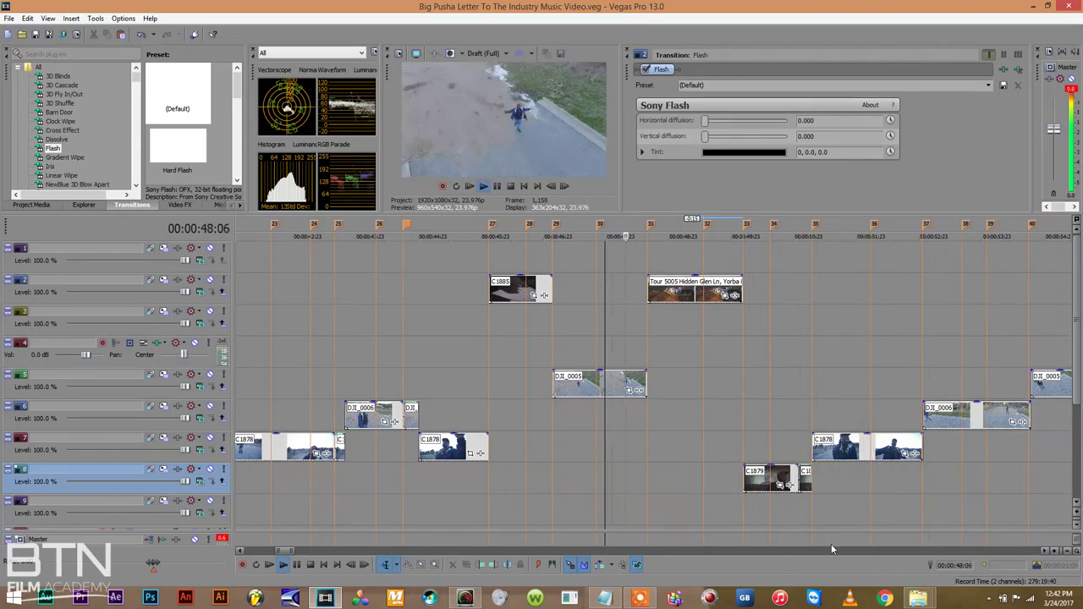
click(1046, 551)
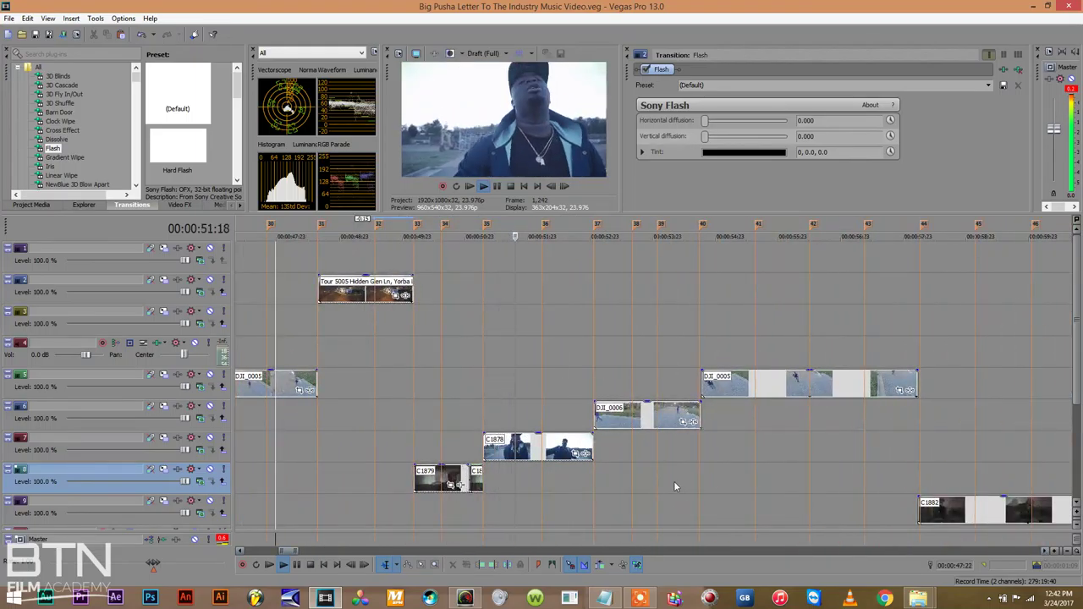
Play back from marker 35, and adjust the C1878 end and DJI_0006 start so they meet at marker 37
click(483, 414)
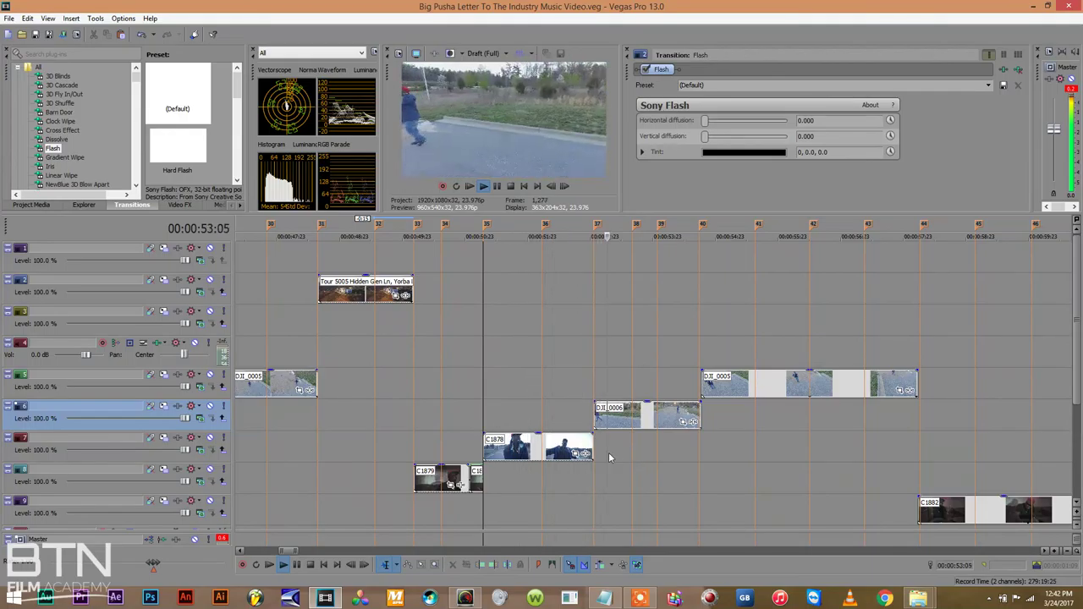
drag(593, 446, 590, 446)
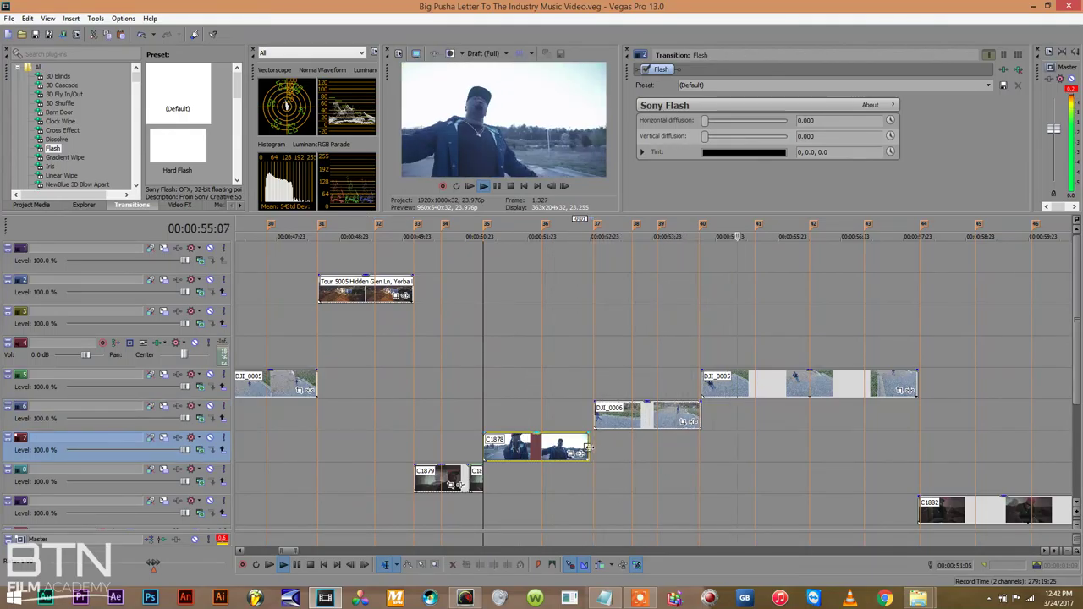
drag(596, 416, 595, 416)
click(498, 370)
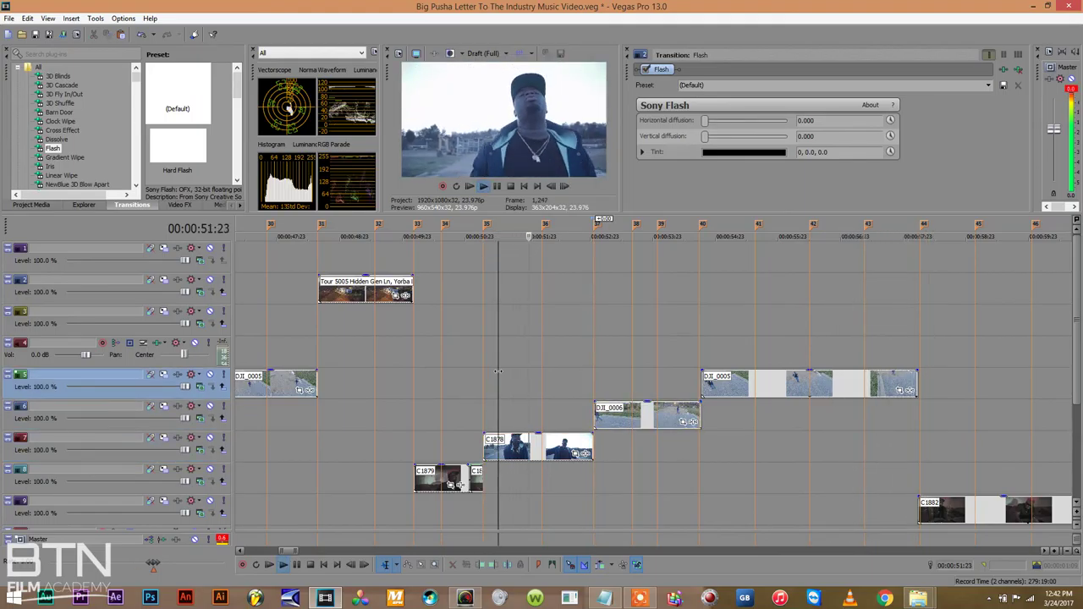
click(498, 371)
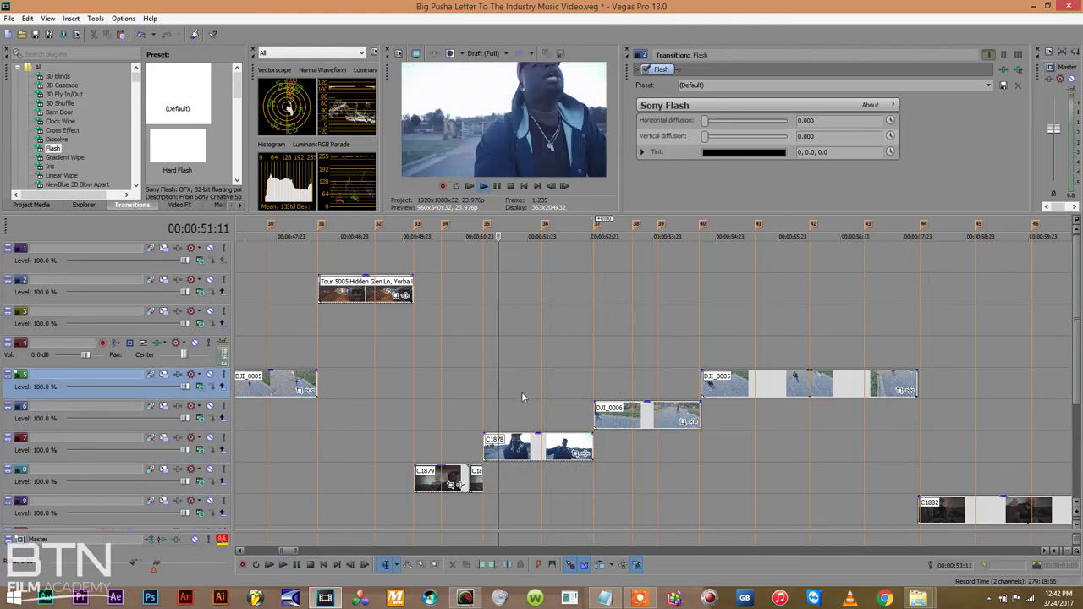
Play back from just before marker 37 and again from just before marker 32, and save the project
click(585, 449)
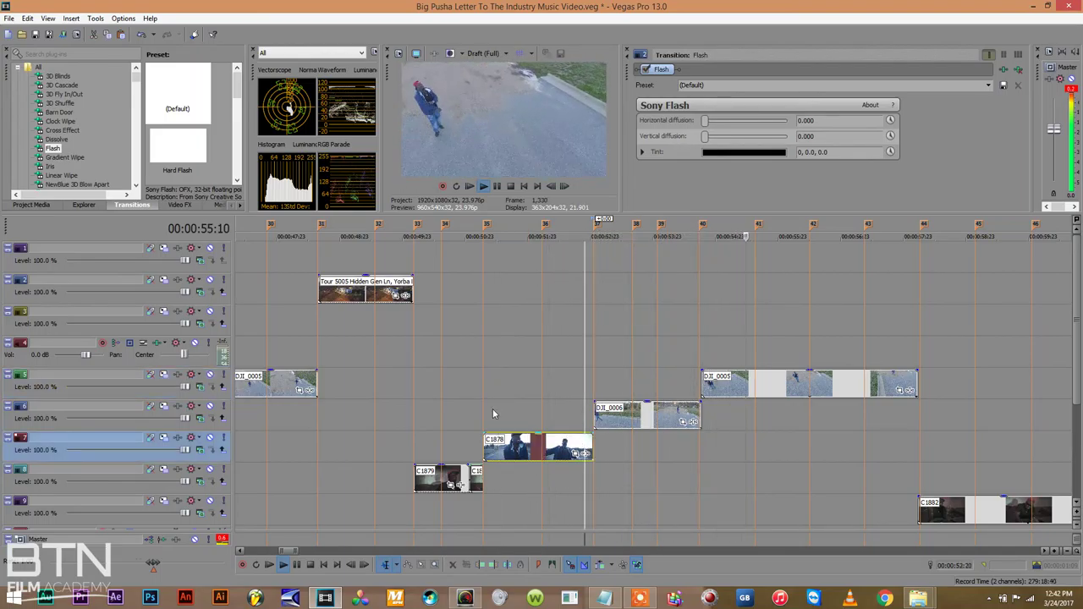
click(372, 400)
key(ctrl+s)
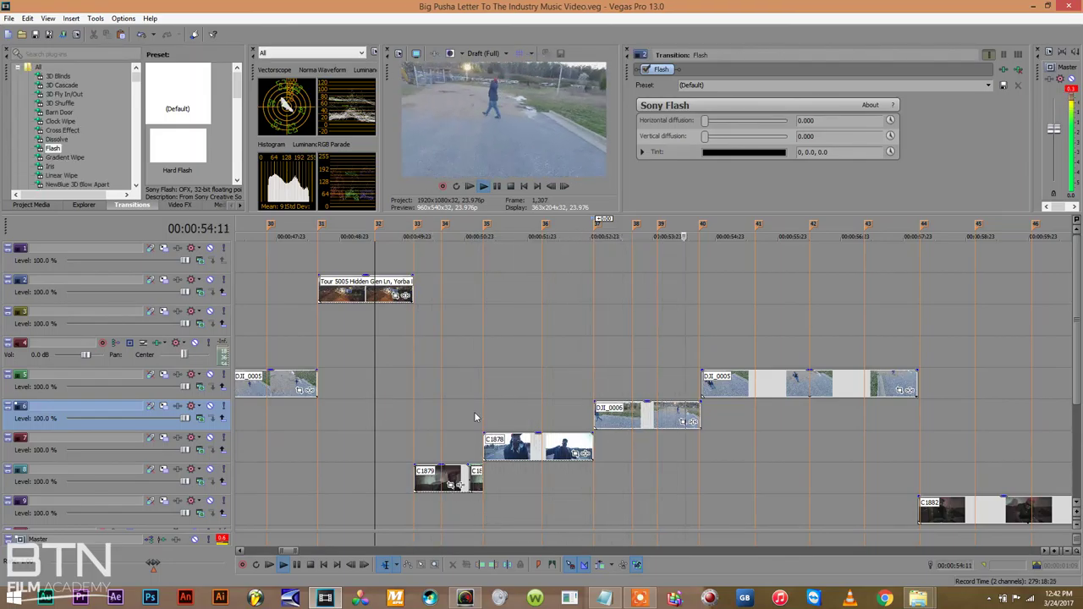
Adjust the track 5 DJI_0005 clip to span markers 37 to 41 and DJI_0006 to span markers 41 to 44, and save the project
drag(703, 378, 577, 378)
click(576, 378)
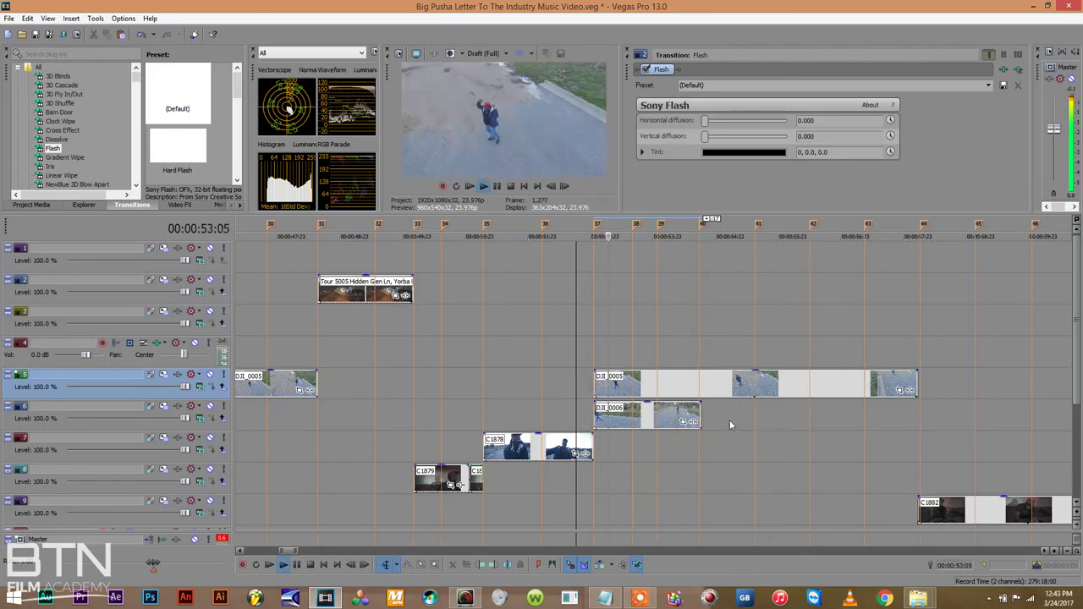
click(699, 411)
drag(699, 412, 919, 415)
drag(596, 416, 756, 418)
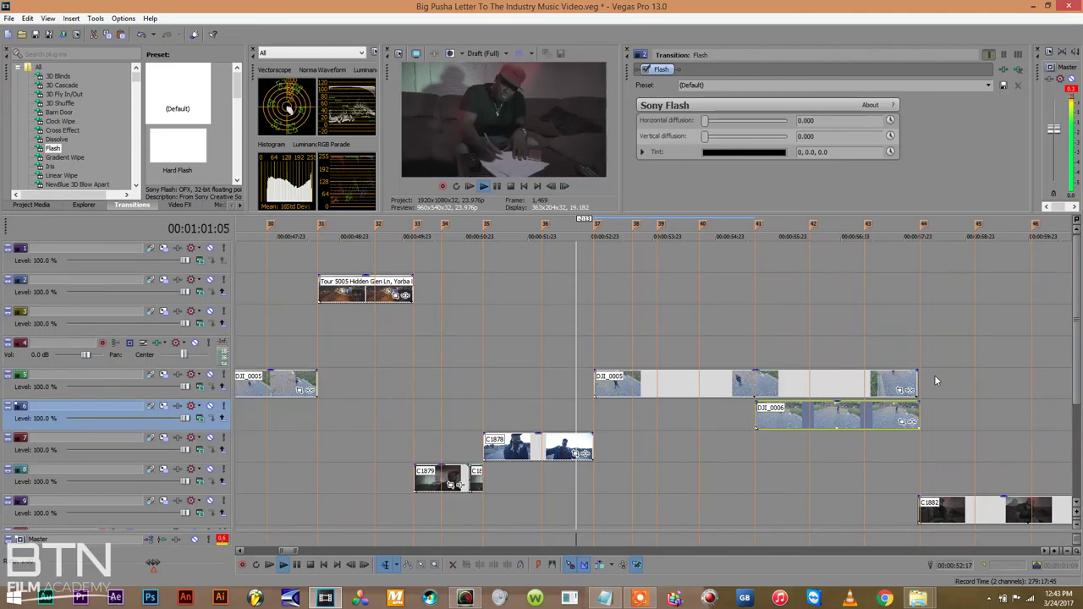
drag(918, 377, 755, 378)
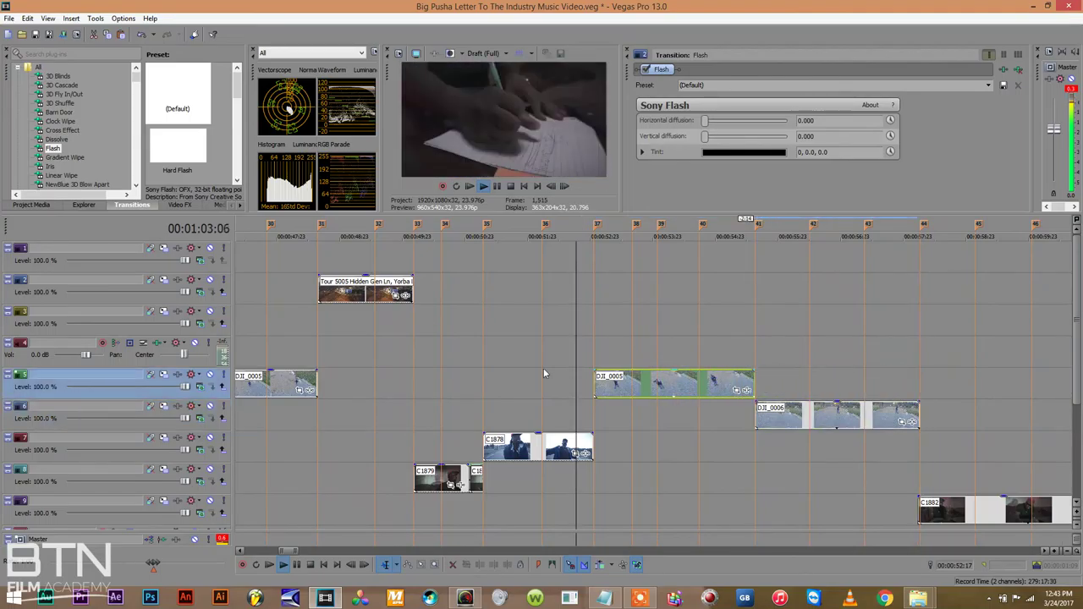
click(395, 389)
key(ctrl+s)
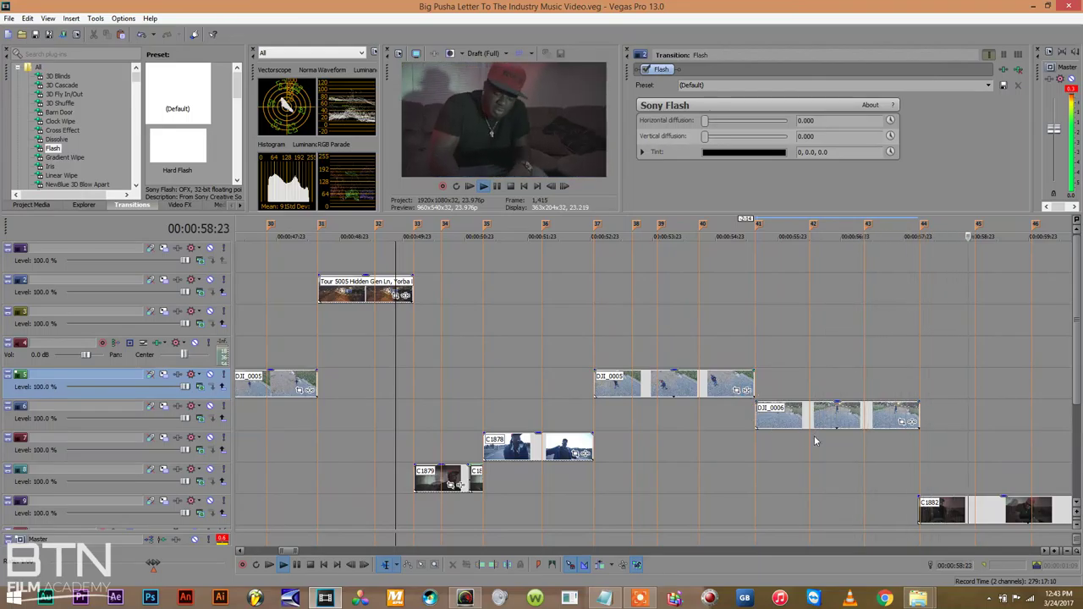
Preview the C1292 and MAH01683 performance clips on track 2 from about 00:03:16 to find usable crowd footage
click(1069, 552)
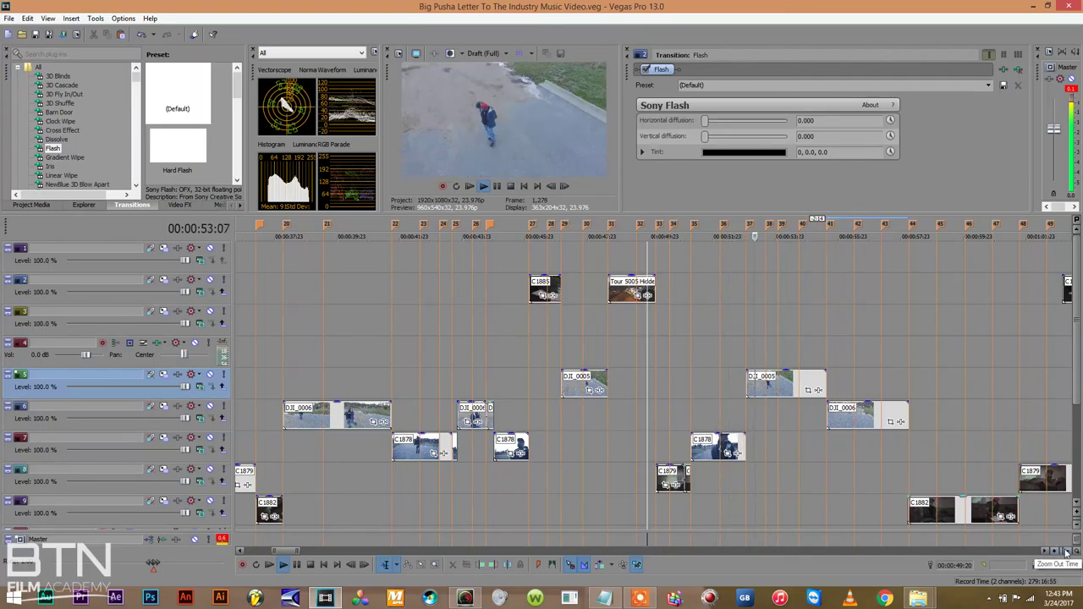
click(1066, 552)
click(1067, 552)
click(1066, 551)
click(1066, 552)
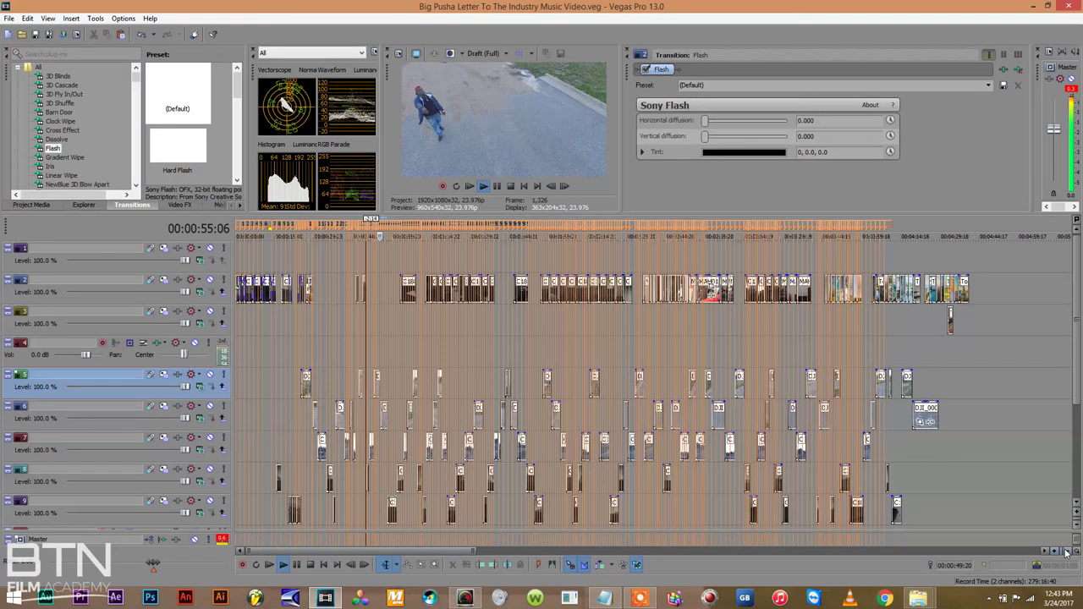
click(754, 318)
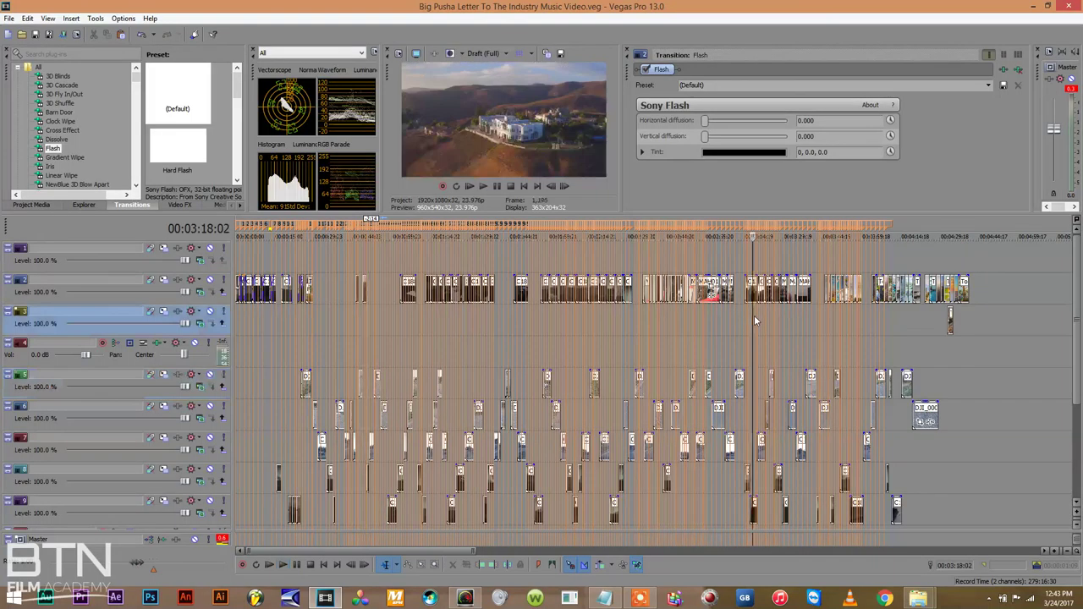
key(space)
click(748, 310)
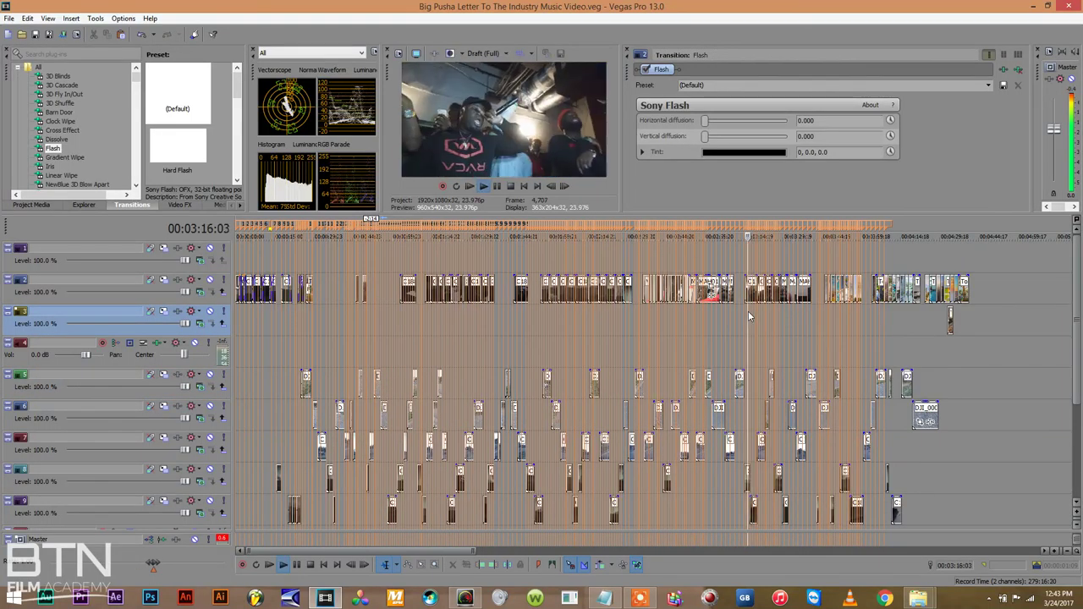
click(1055, 551)
click(1056, 552)
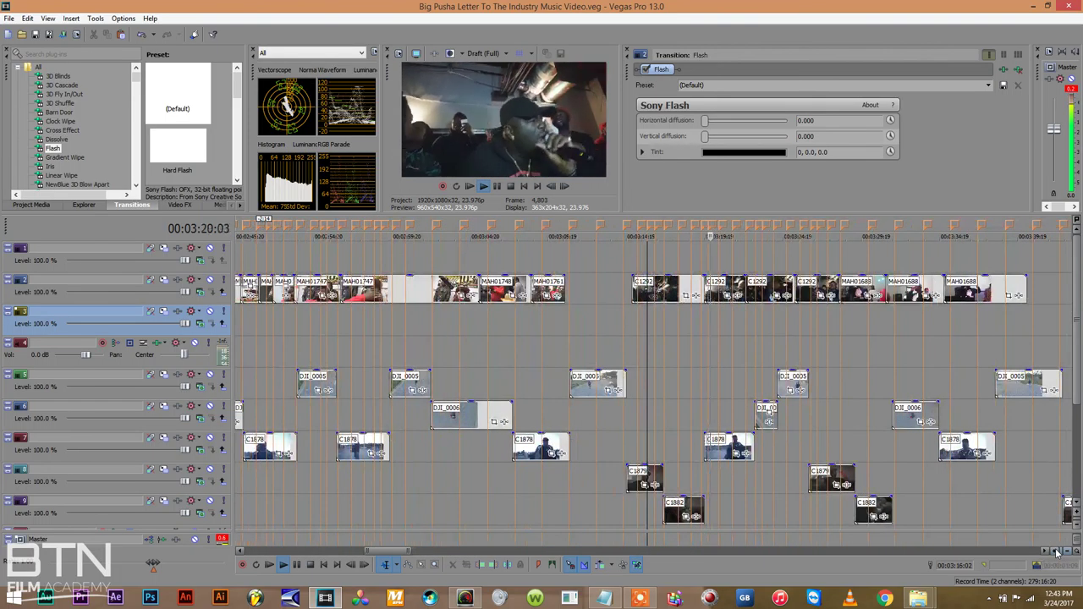
click(757, 294)
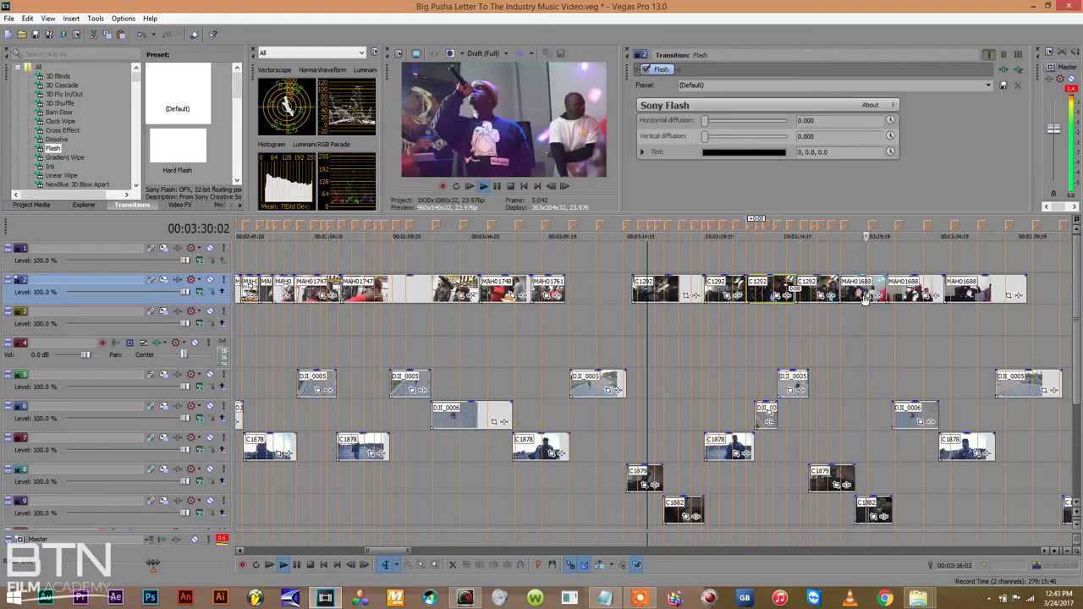
click(807, 315)
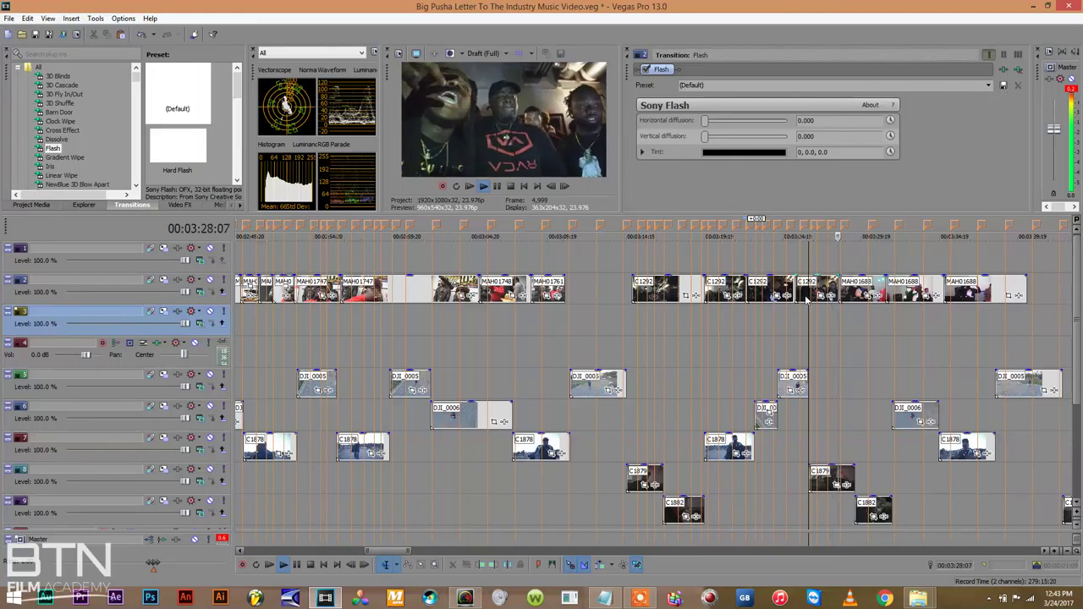
Move the last C1292 clip before the MAH01683 clips from track 2 to track 3, placing it at marker 35
click(291, 307)
scroll(291, 307, left, 15)
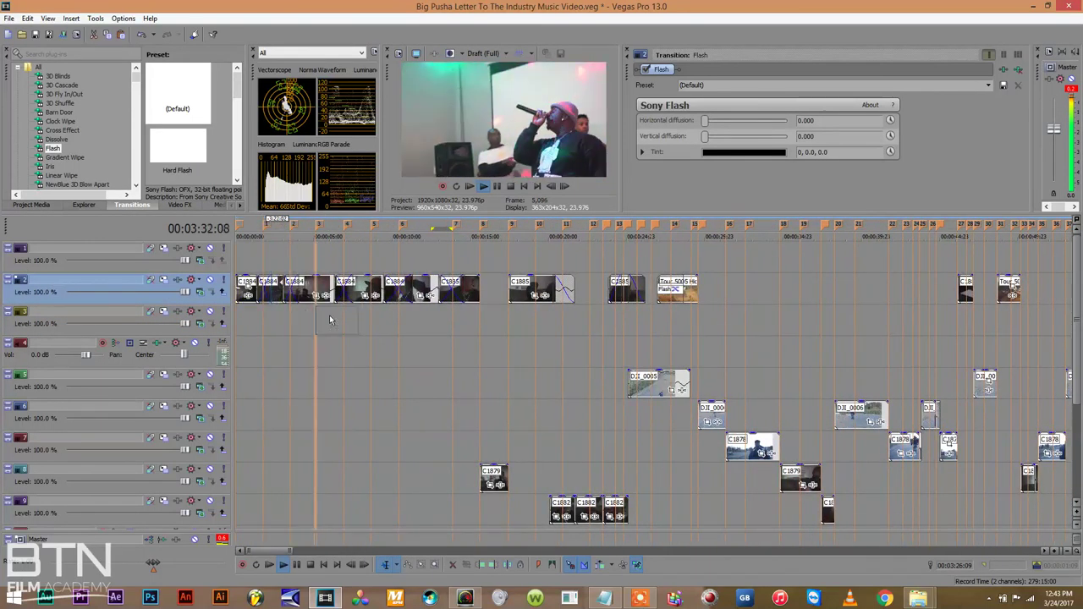
scroll(1052, 324, right, 3)
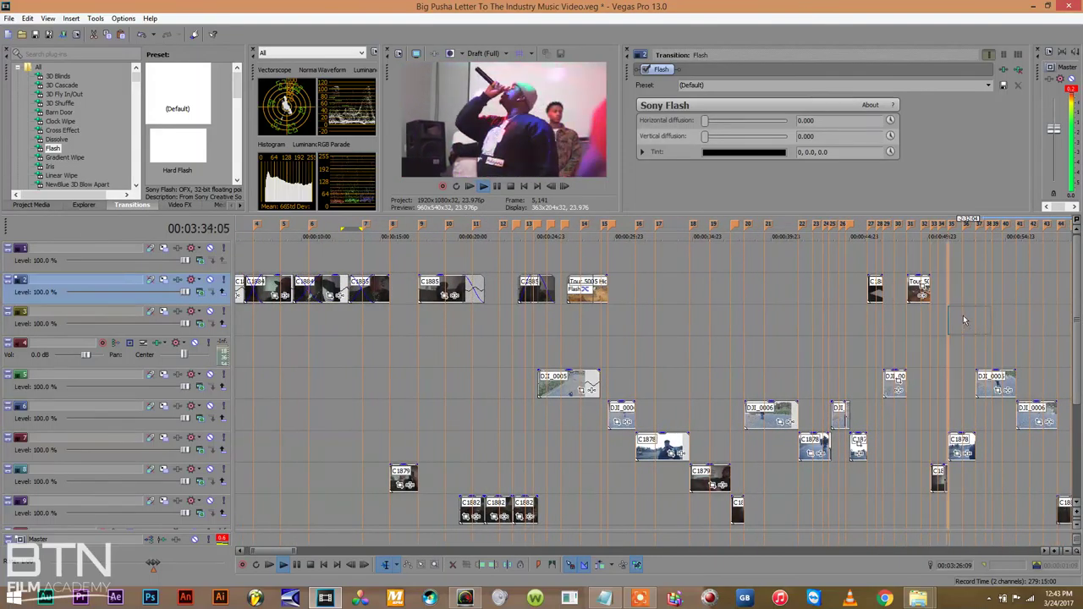
key(ctrl+v)
click(910, 321)
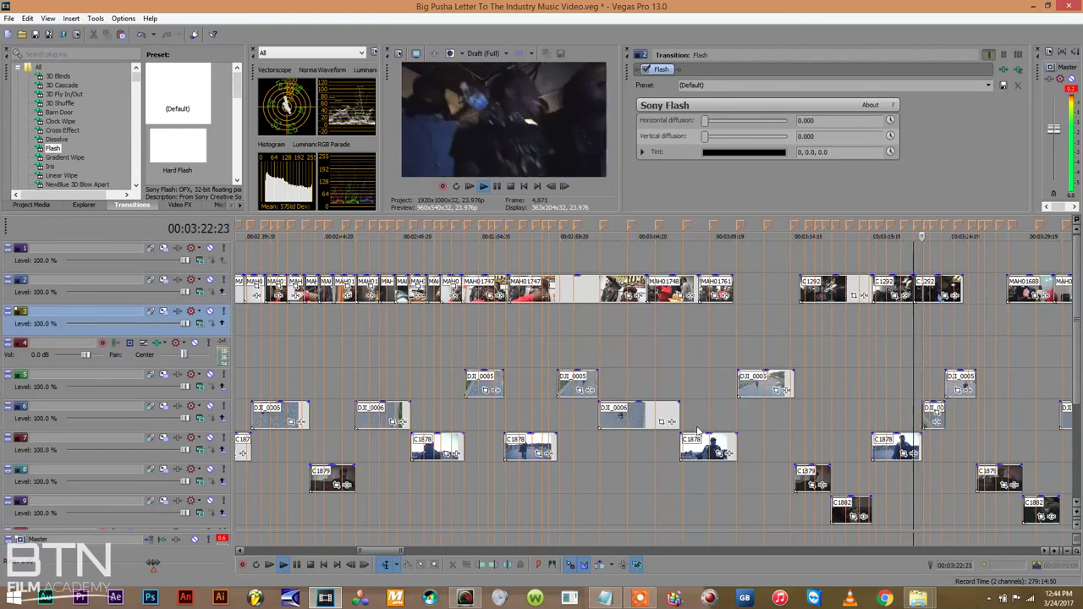
drag(380, 549, 293, 539)
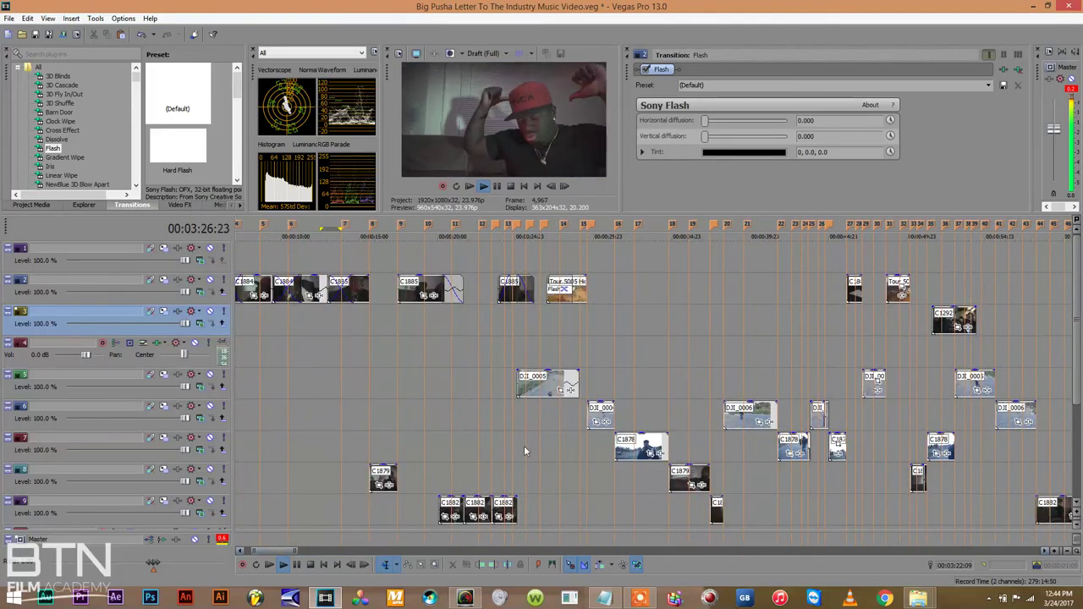
Save the project and play back from just before marker 25 and again from near marker 32
click(808, 331)
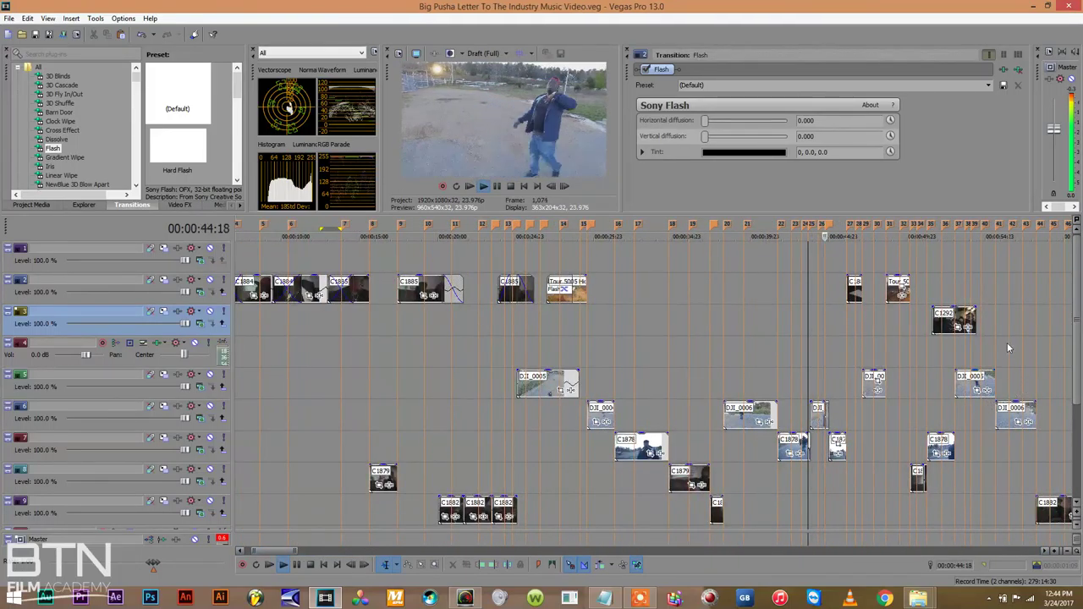
click(905, 326)
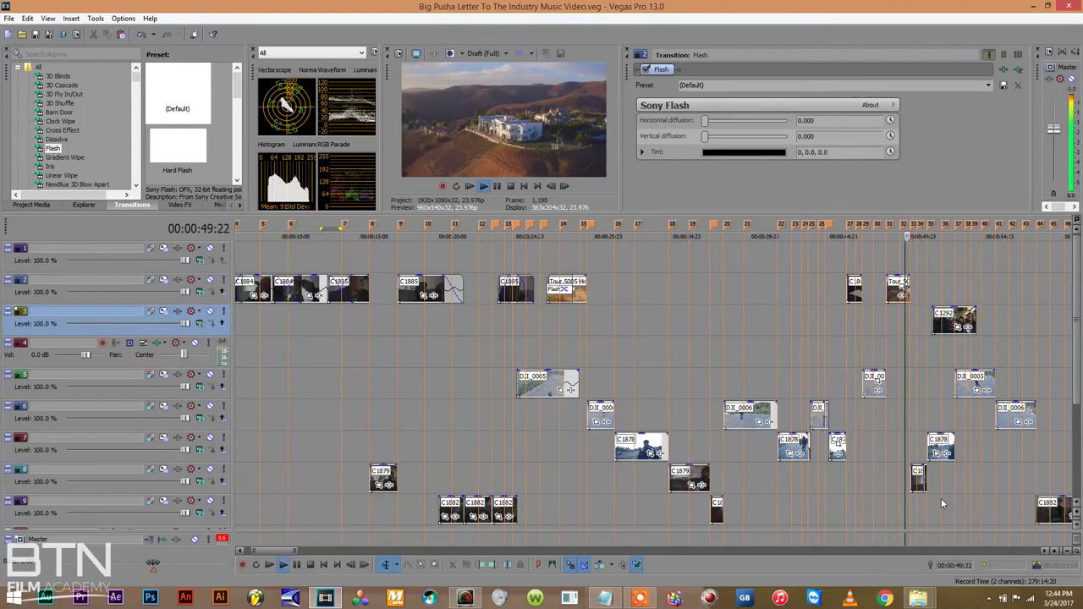
scroll(747, 415, right, 8)
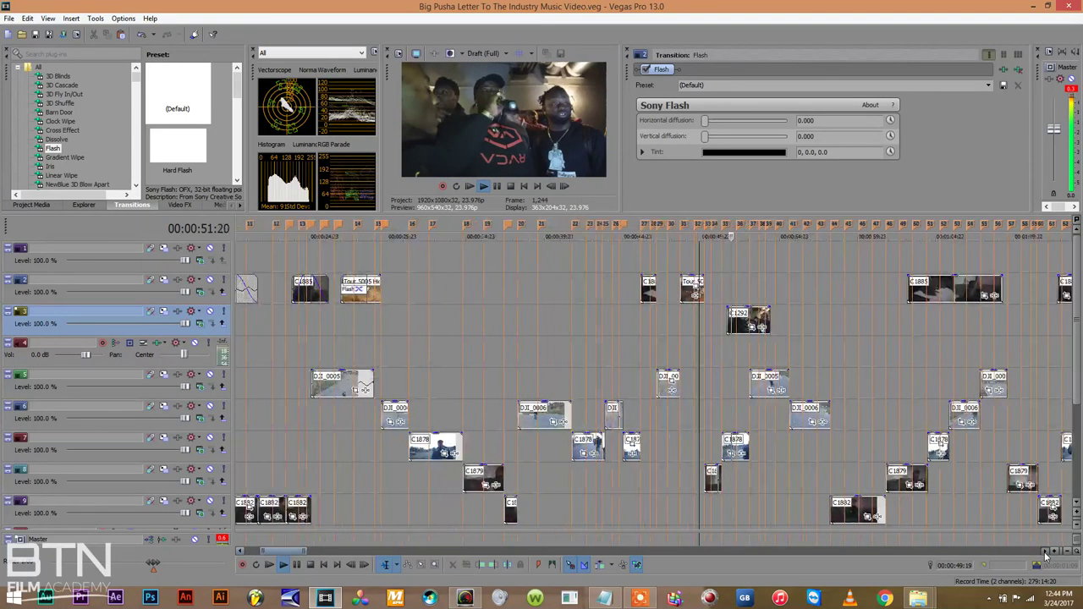
Move the C1292 clip along track 3 to start at marker 44 and shorten its end
drag(573, 329, 673, 334)
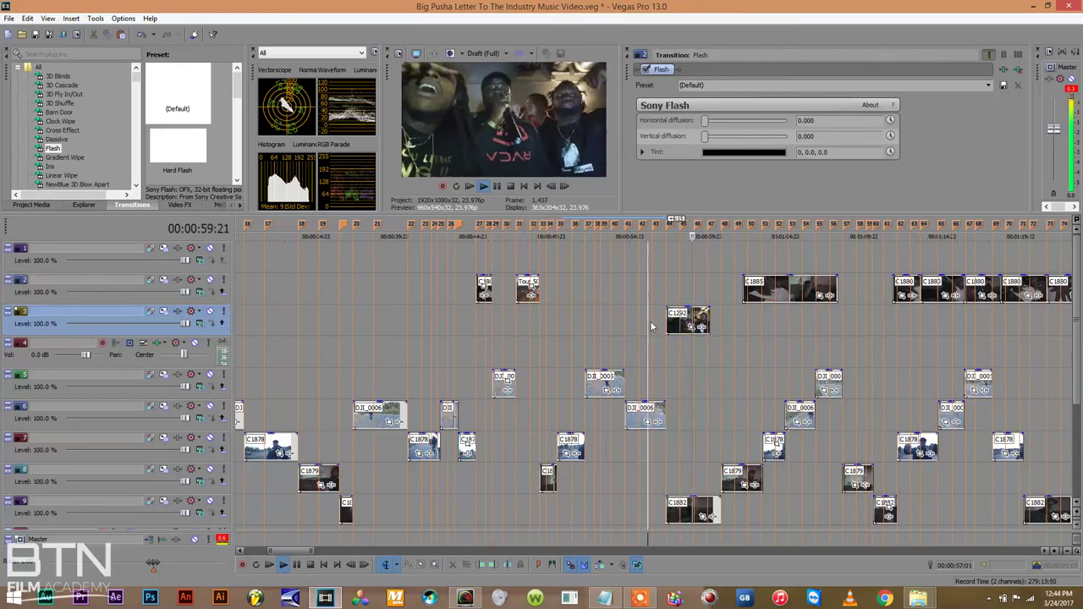
drag(709, 321, 668, 330)
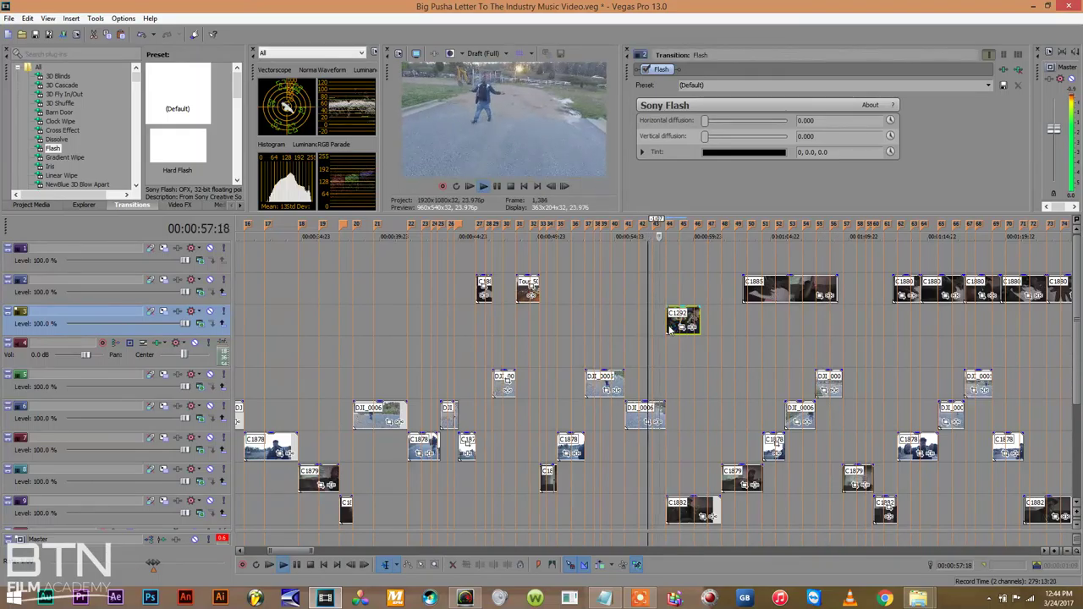
Set the track 3 C1292 clip's playback rate to 0.375 and trim its end to marker 46
click(1053, 552)
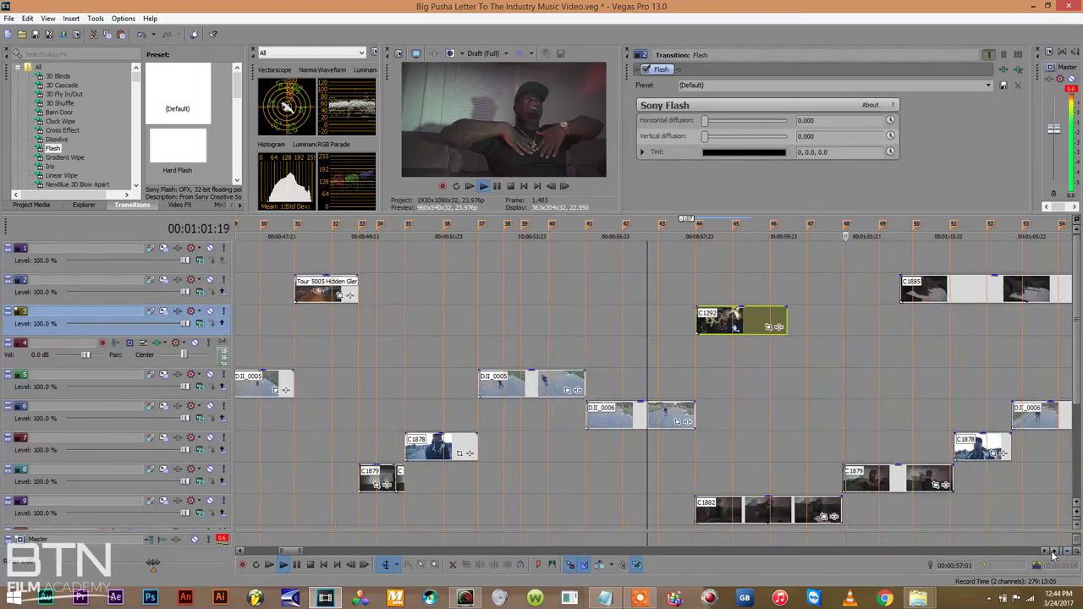
right_click(737, 315)
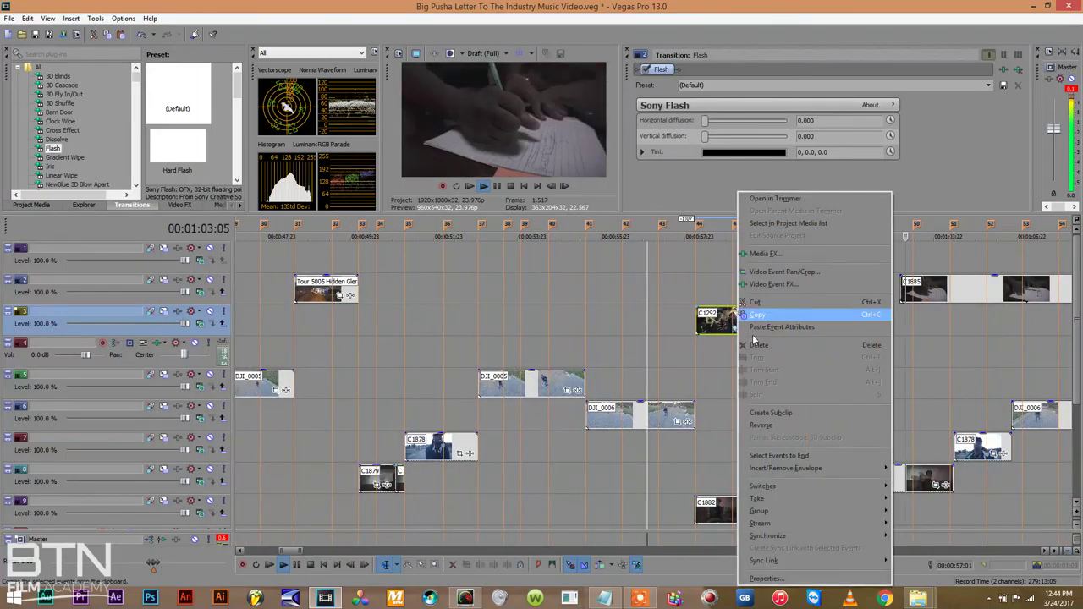
click(766, 578)
drag(532, 258, 430, 258)
text(.37)
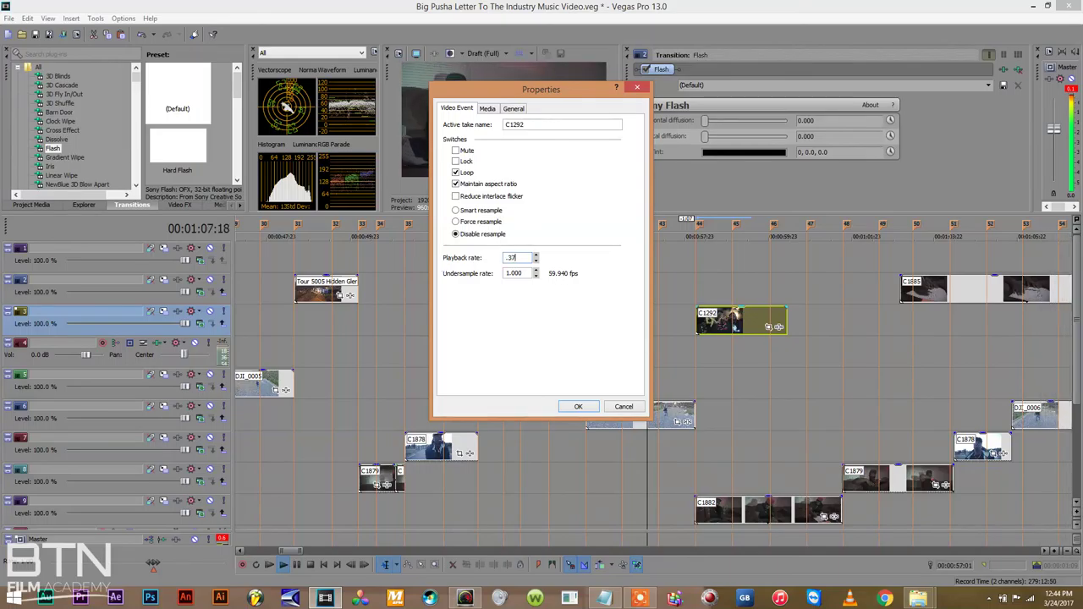
text(5)
key(Return)
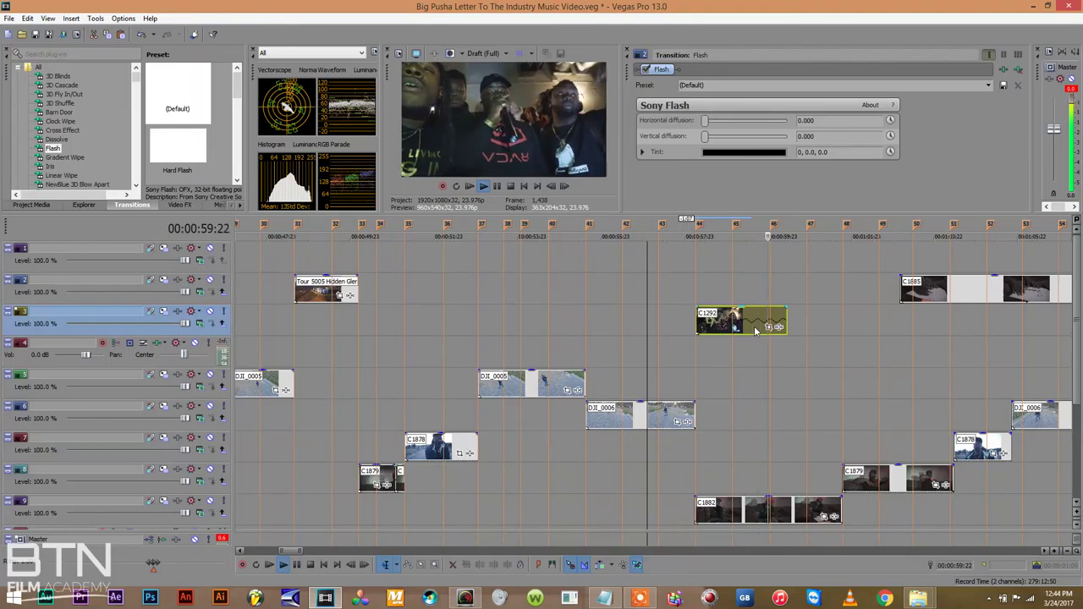
drag(783, 320, 770, 320)
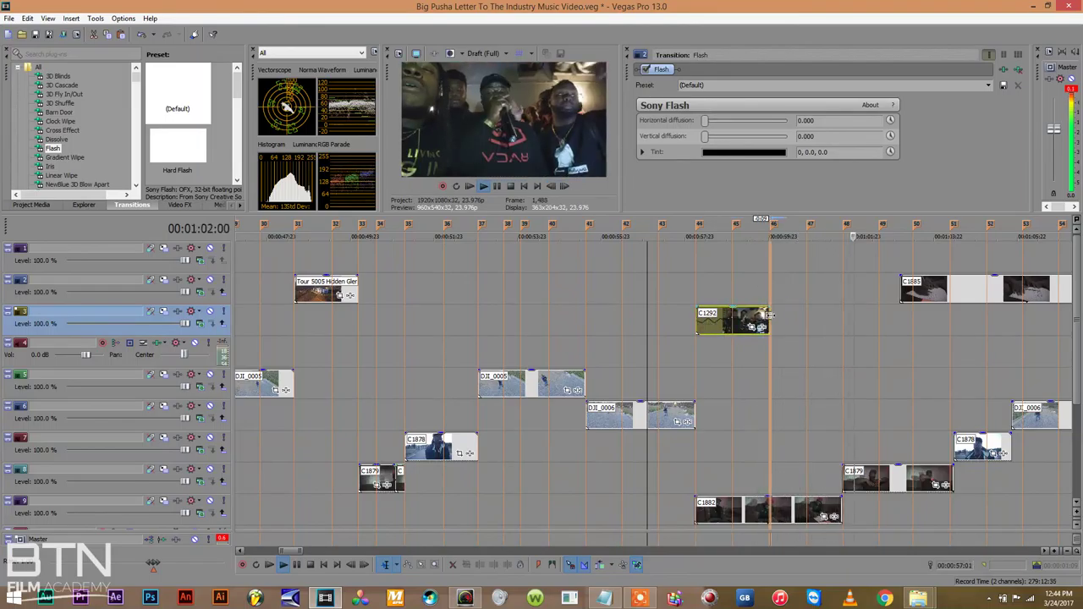
Split the track 6 DJI_0006 clip just before marker 44 and play back across the split
click(683, 415)
key(s)
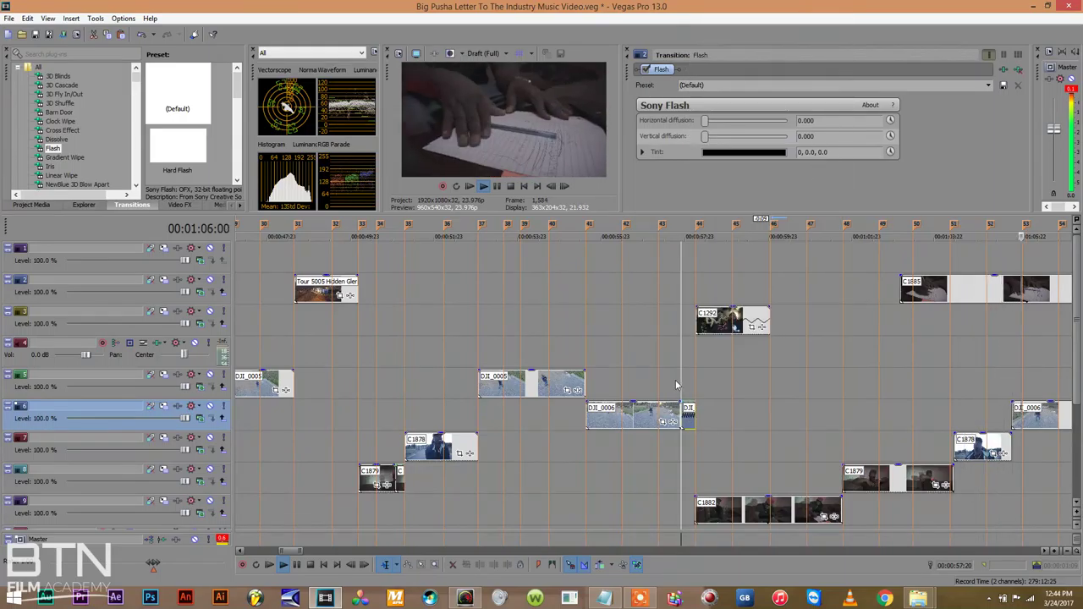
click(666, 385)
key(space)
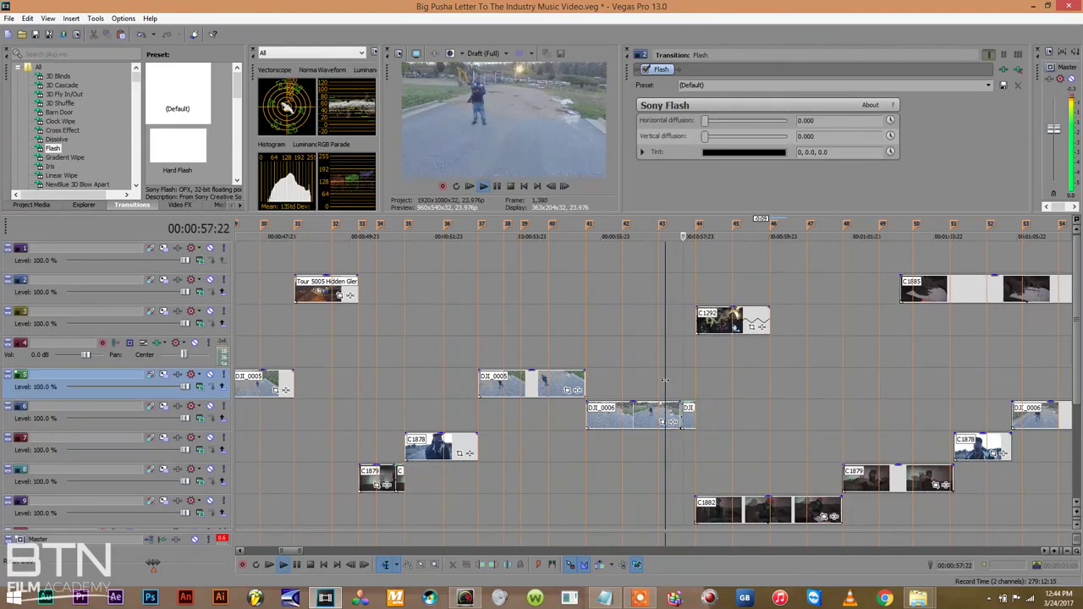
key(space)
key(space)
key(space)
Add the Sony Mirror effect to the short DJI_0006 part before marker 44 and play back across it
click(688, 412)
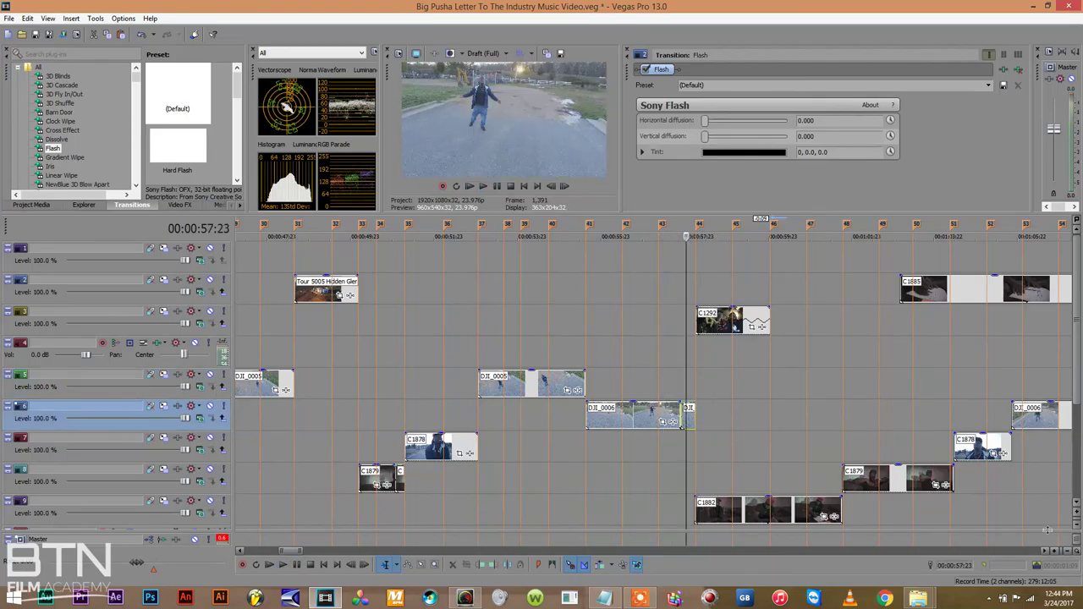
click(1055, 551)
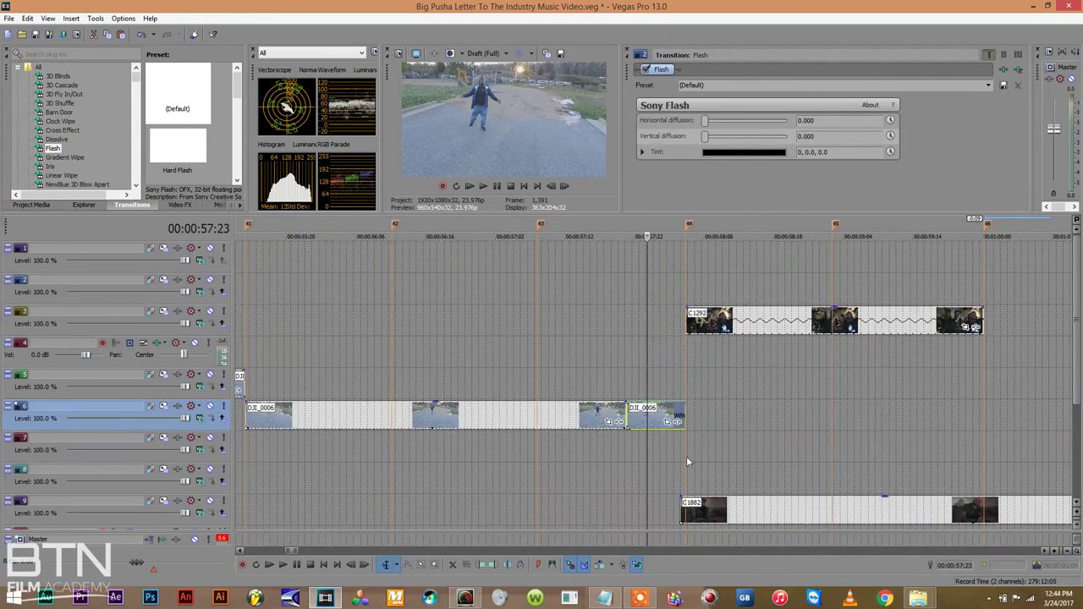
click(678, 421)
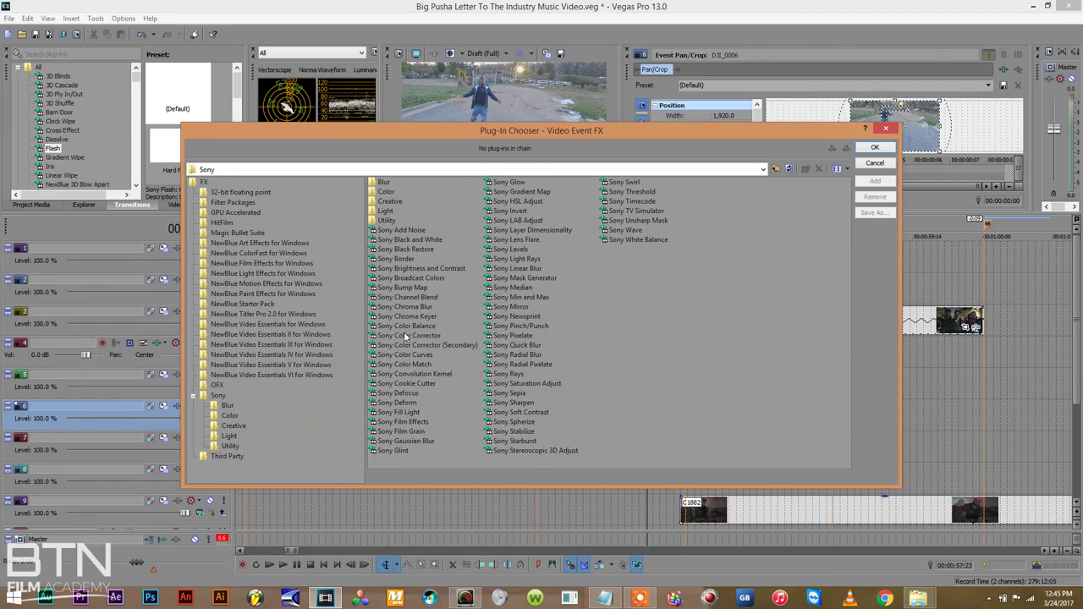
double_click(518, 308)
click(873, 148)
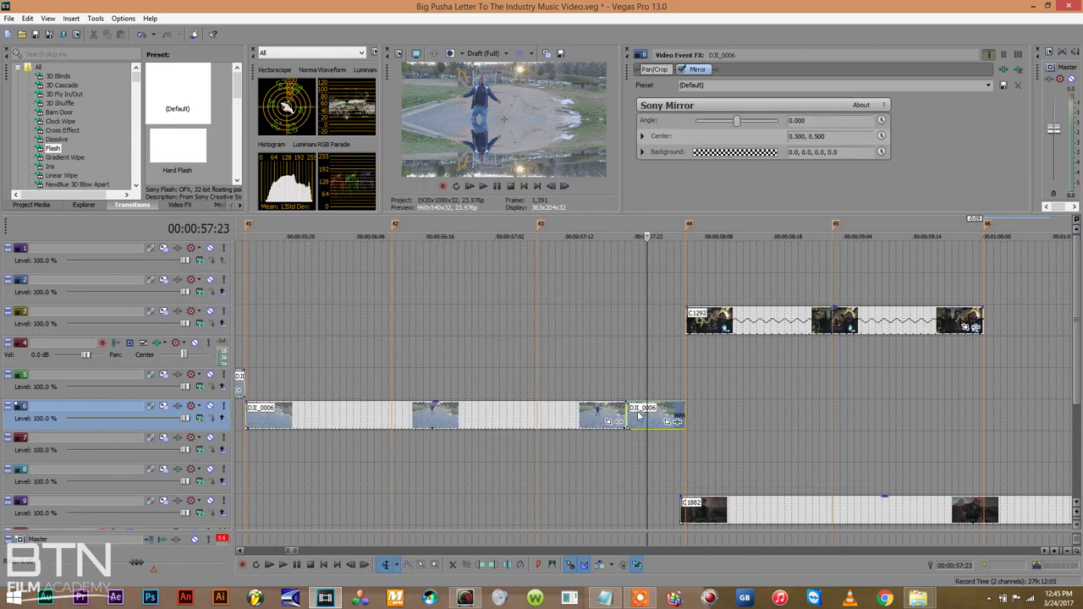
click(621, 371)
key(space)
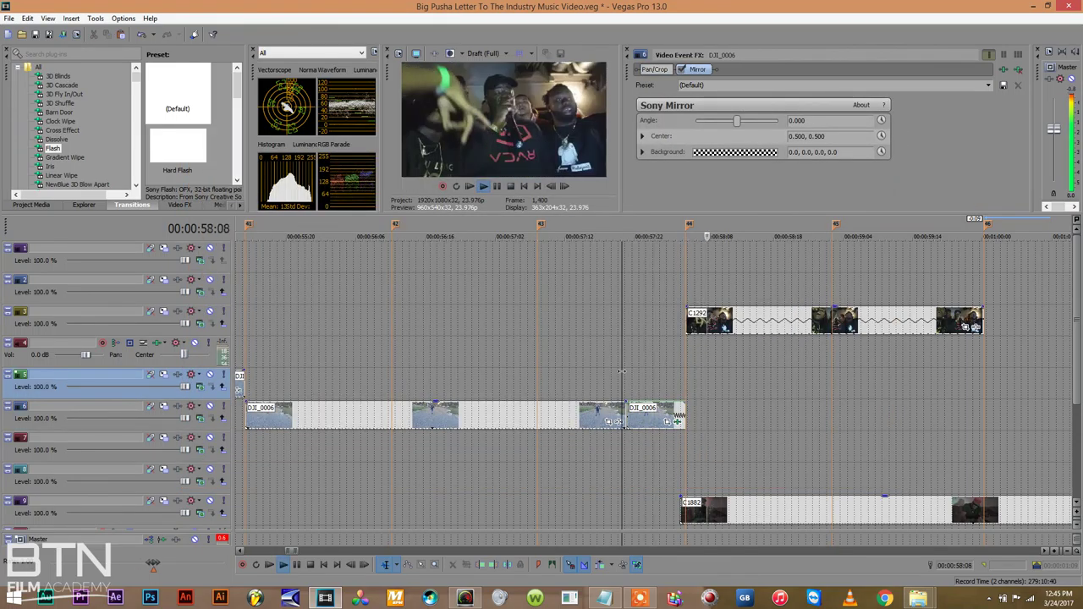
key(space)
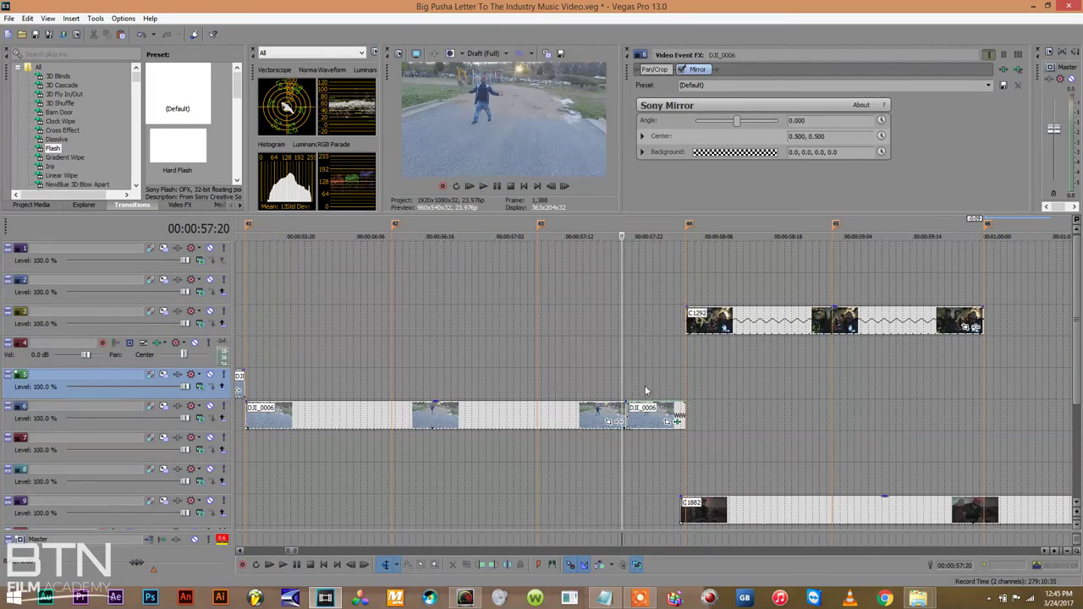
Try moving the Mirror effect's center on the short DJI_0006 part to about 0.674, 0.435
click(645, 373)
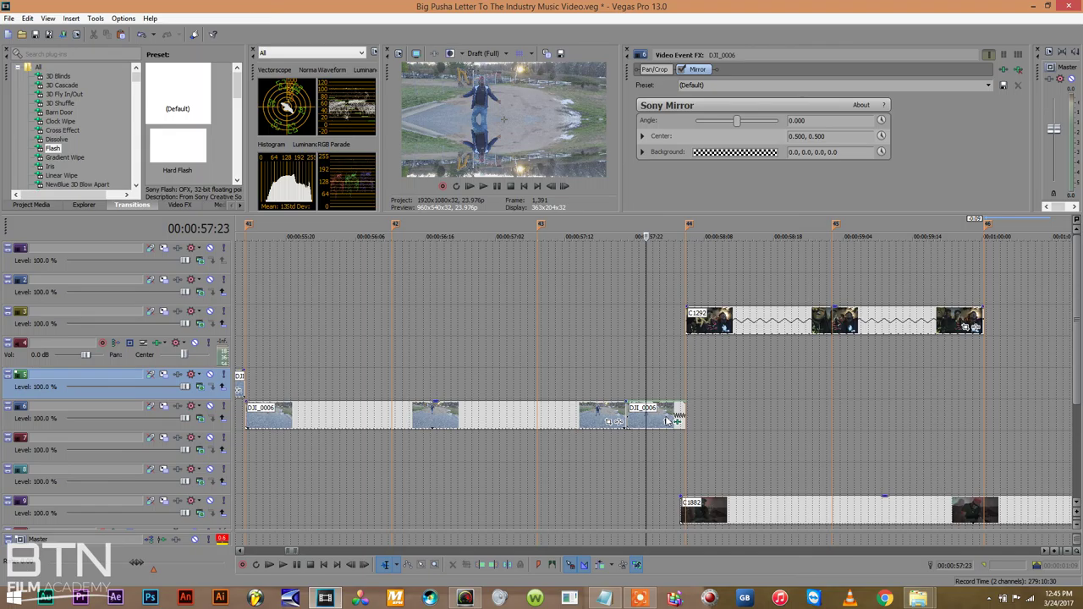
click(642, 137)
drag(779, 176, 765, 179)
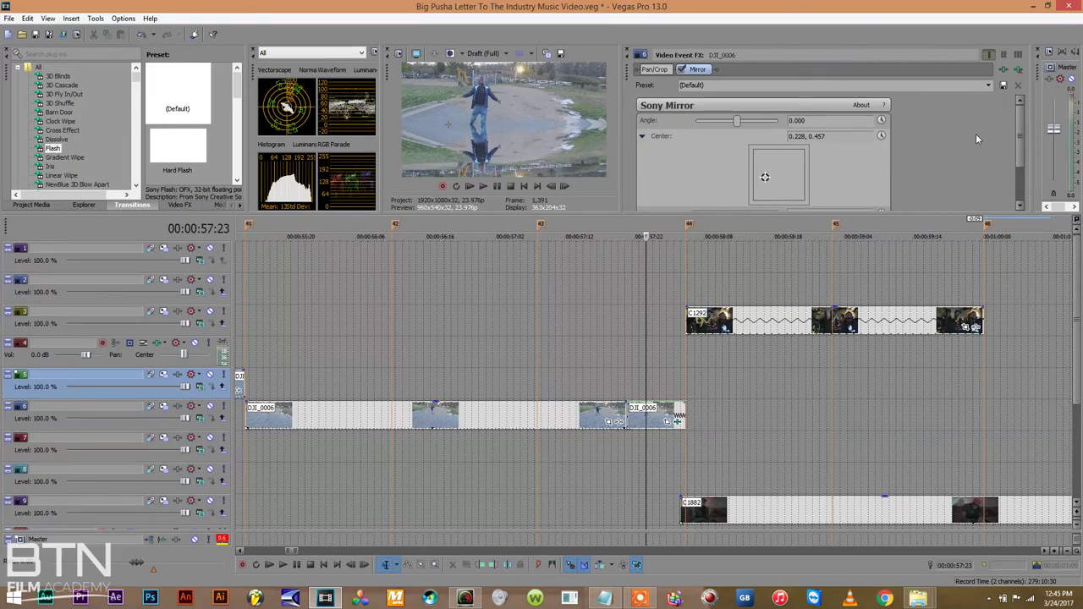
drag(1020, 135, 1030, 200)
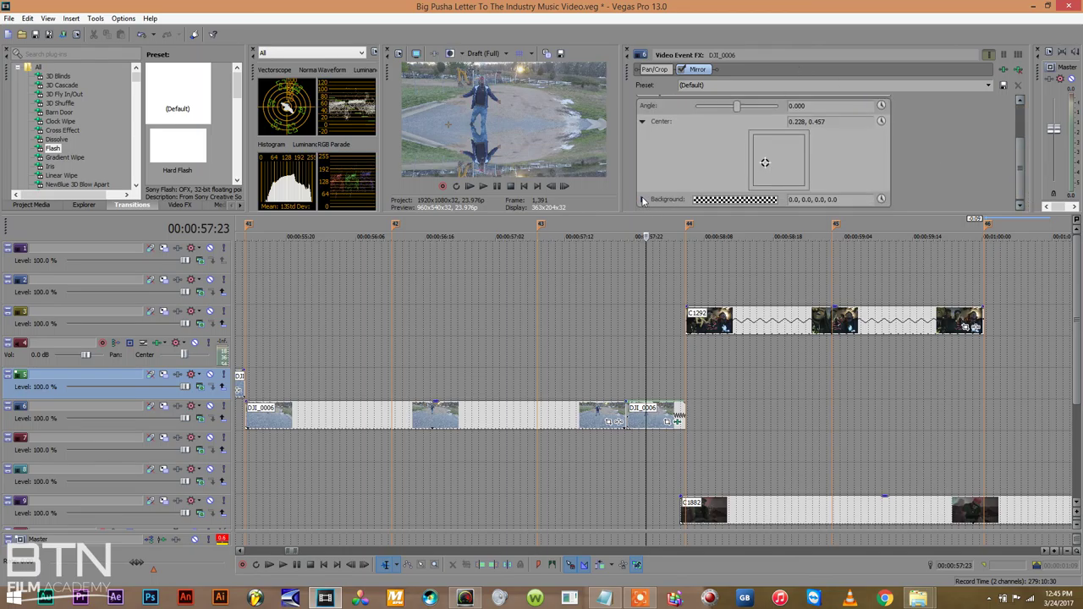
drag(1020, 129, 1022, 231)
drag(1022, 164, 1014, 102)
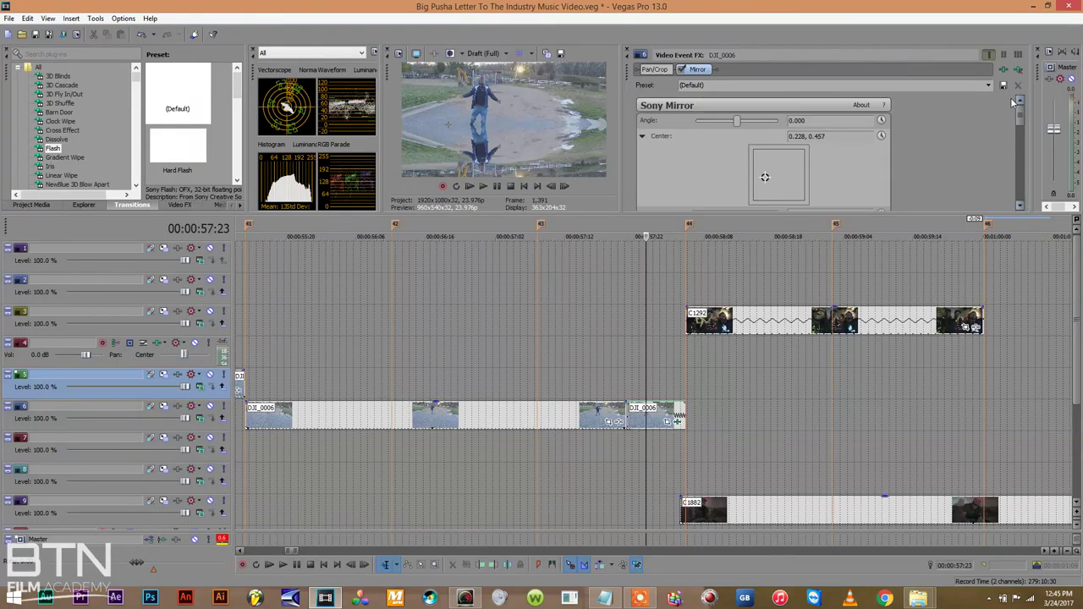
drag(784, 151, 787, 180)
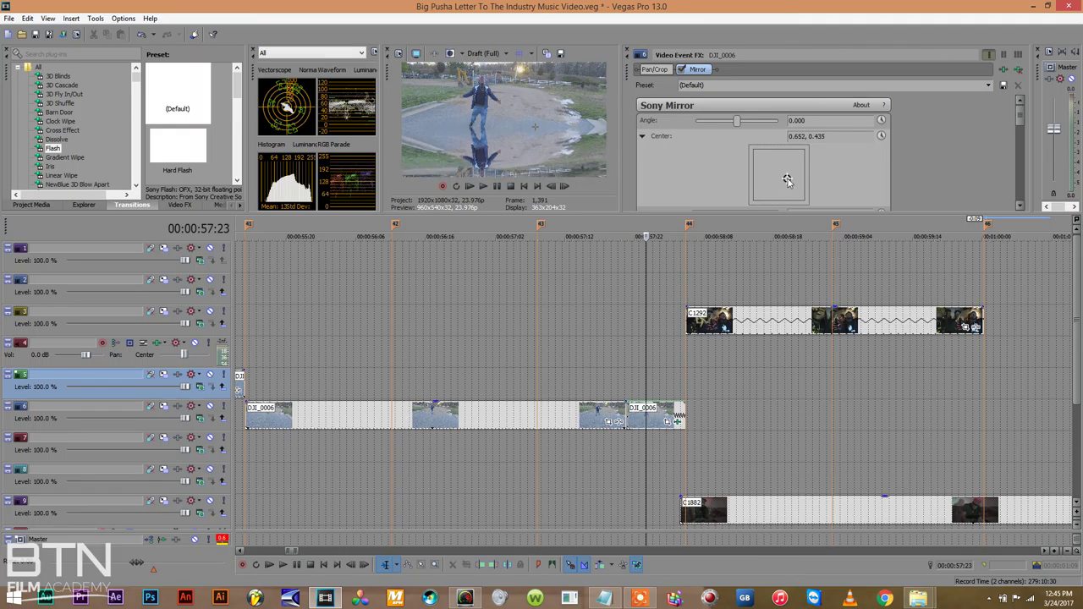
drag(787, 180, 788, 180)
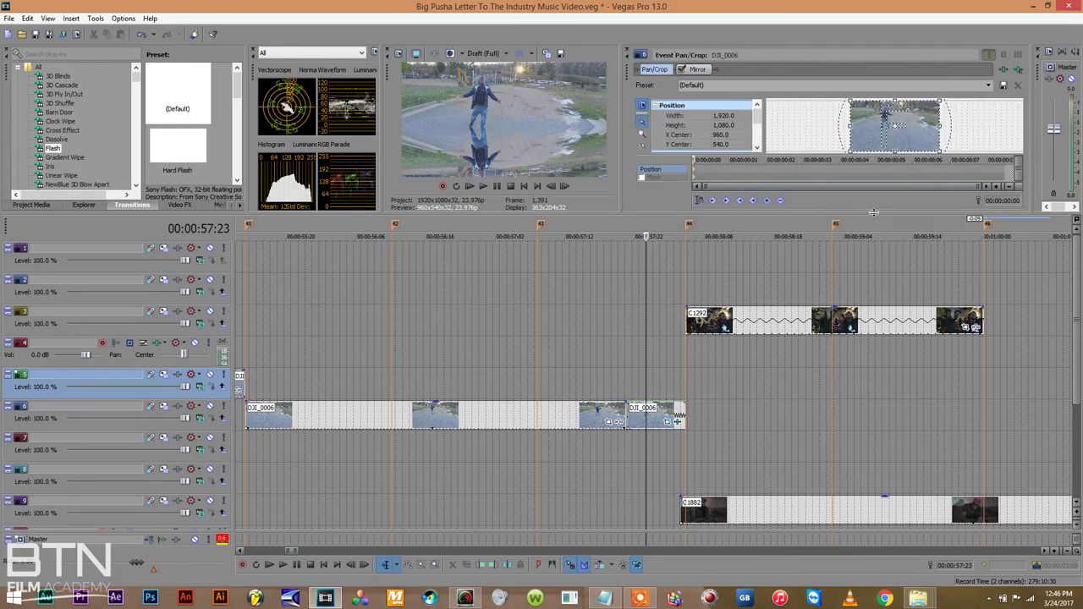
Shift the short DJI_0006 part's framing to a Y center of 637.0 and move its Mirror center to about 0.652, 0.478
drag(874, 213, 874, 255)
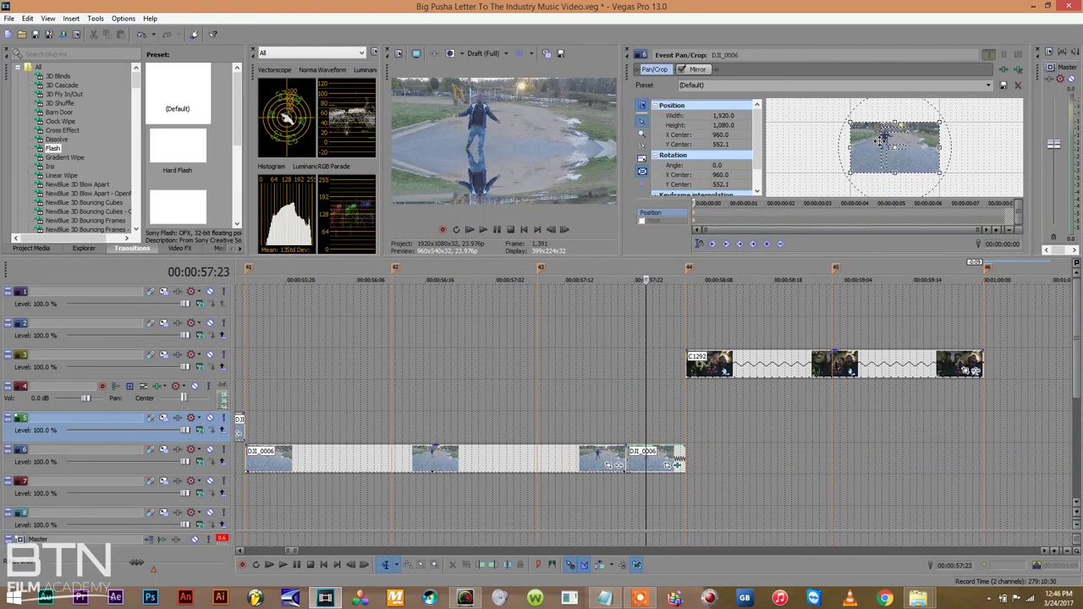
drag(883, 137, 880, 138)
drag(881, 137, 879, 144)
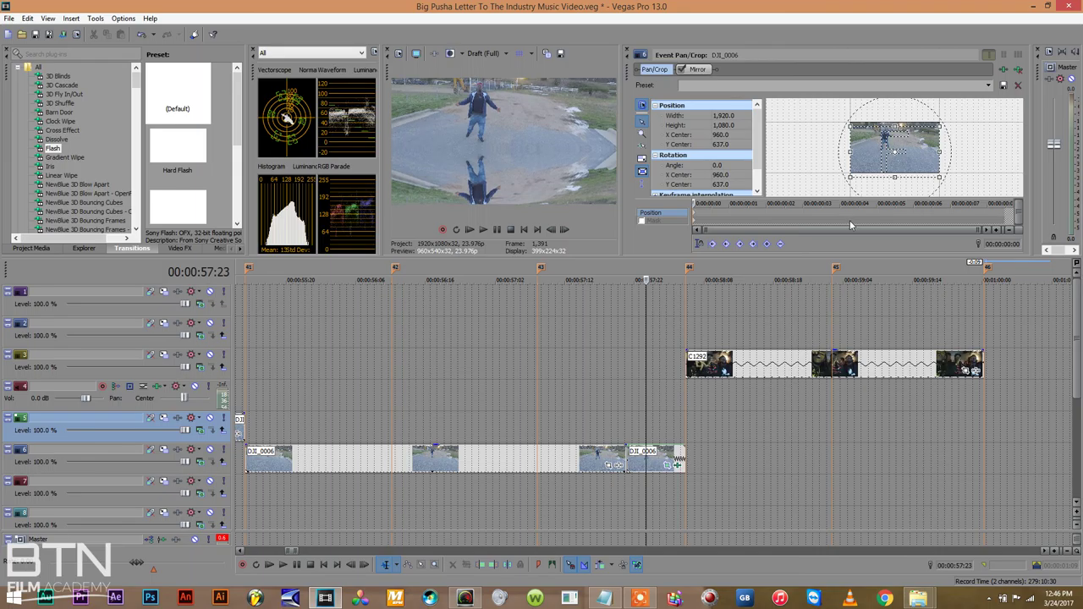
click(677, 465)
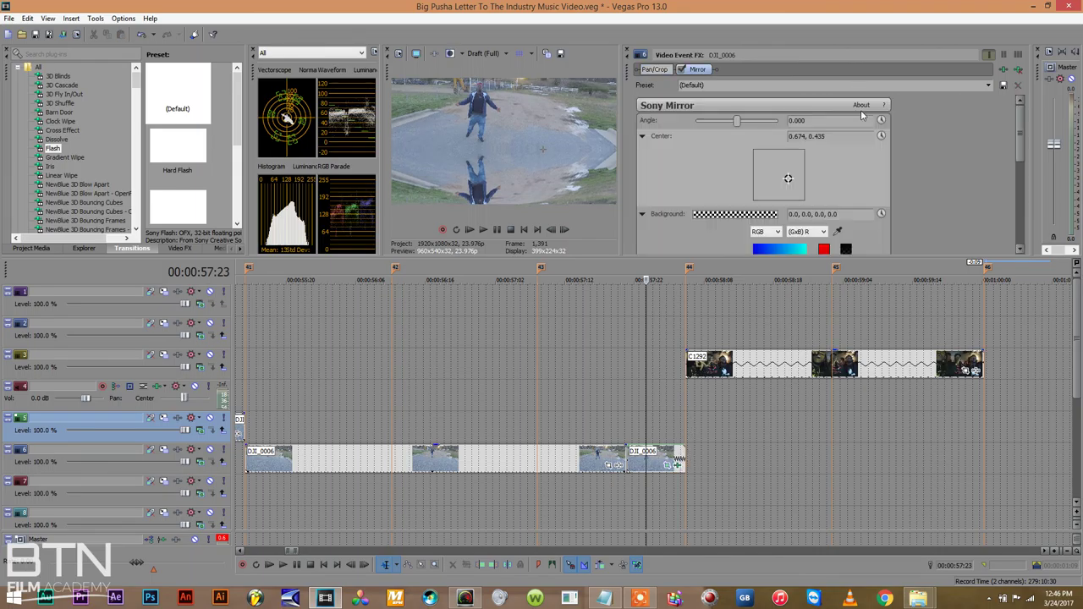
drag(788, 181, 787, 178)
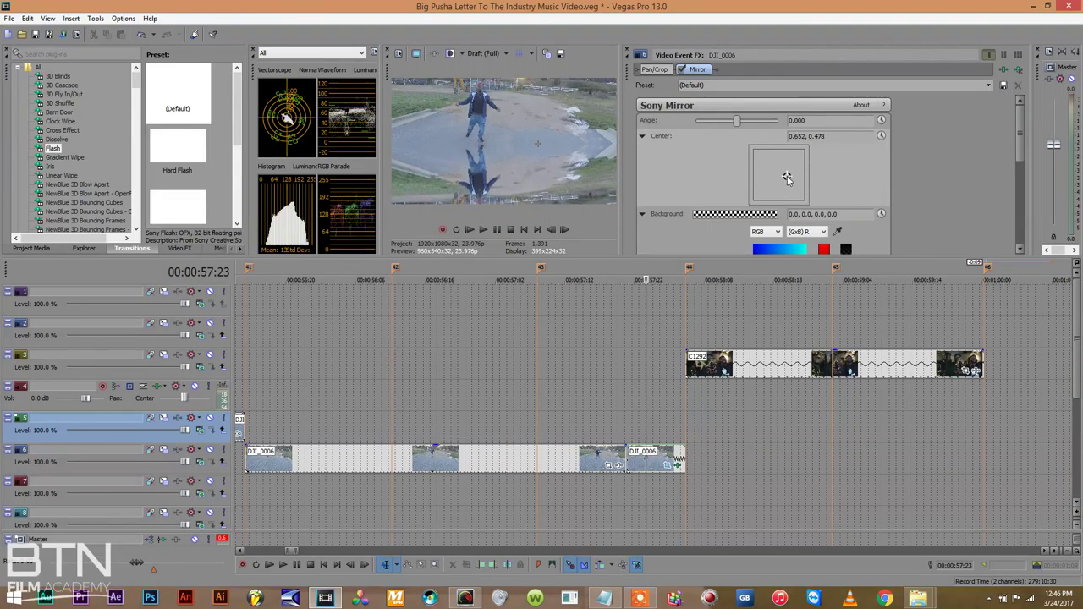
Try tilting the Mirror effect to an angle of about -1.224 and setting its horizontal center to 0.478
mouse_move(736, 123)
mouse_down()
mouse_move(747, 120)
mouse_move(736, 120)
mouse_up()
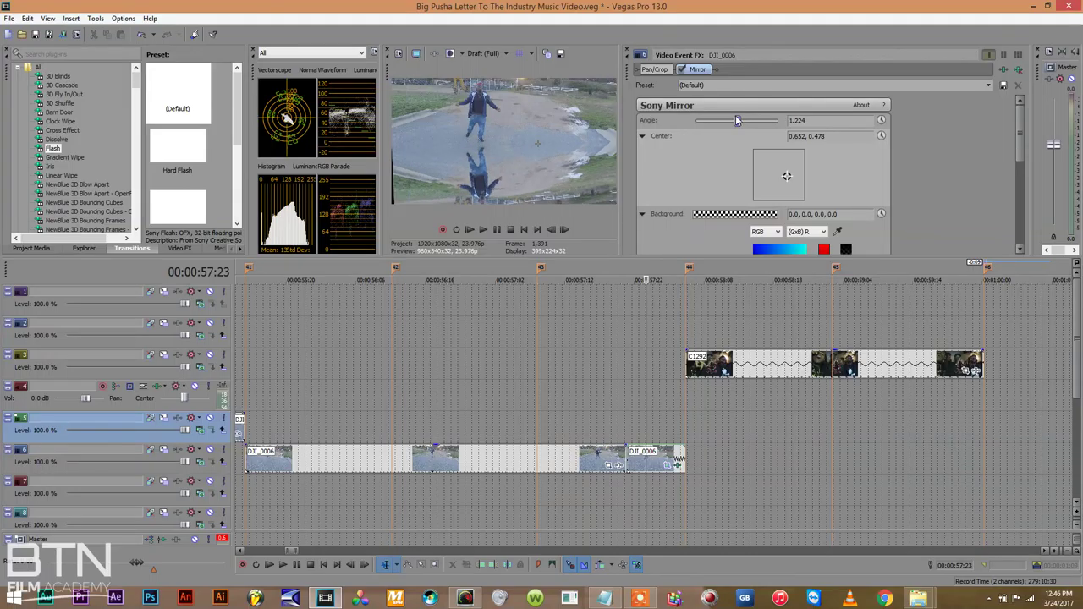
drag(736, 121, 736, 120)
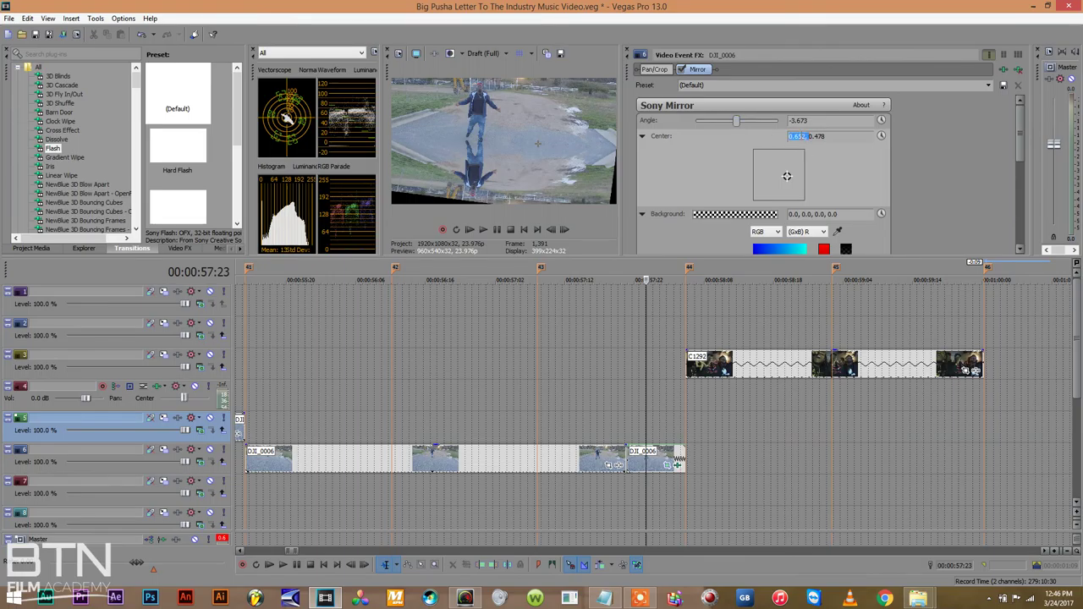
text(0.478)
key(Return)
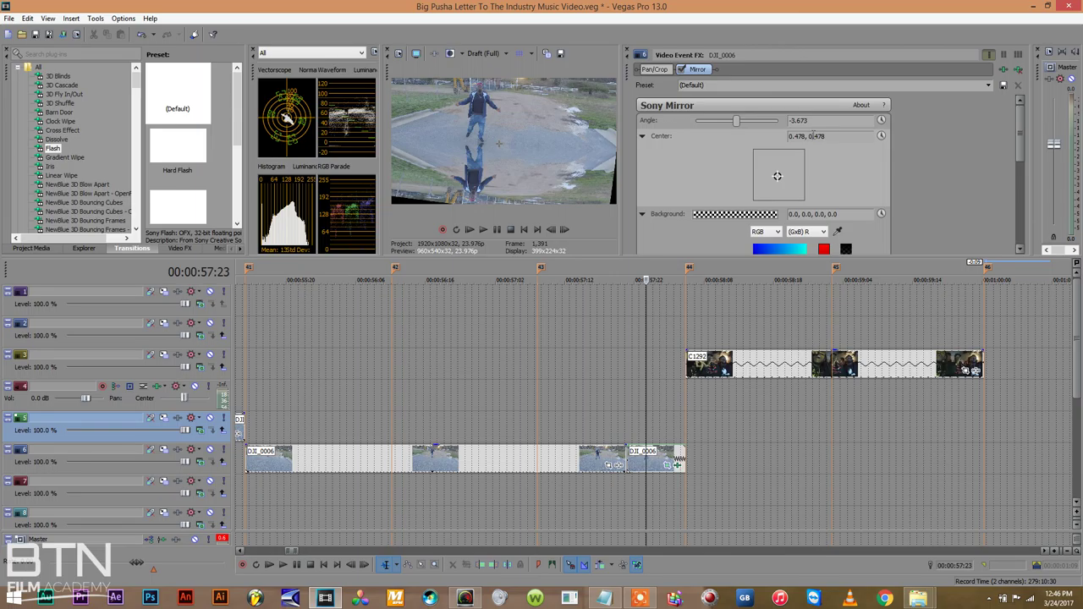
drag(736, 122, 737, 121)
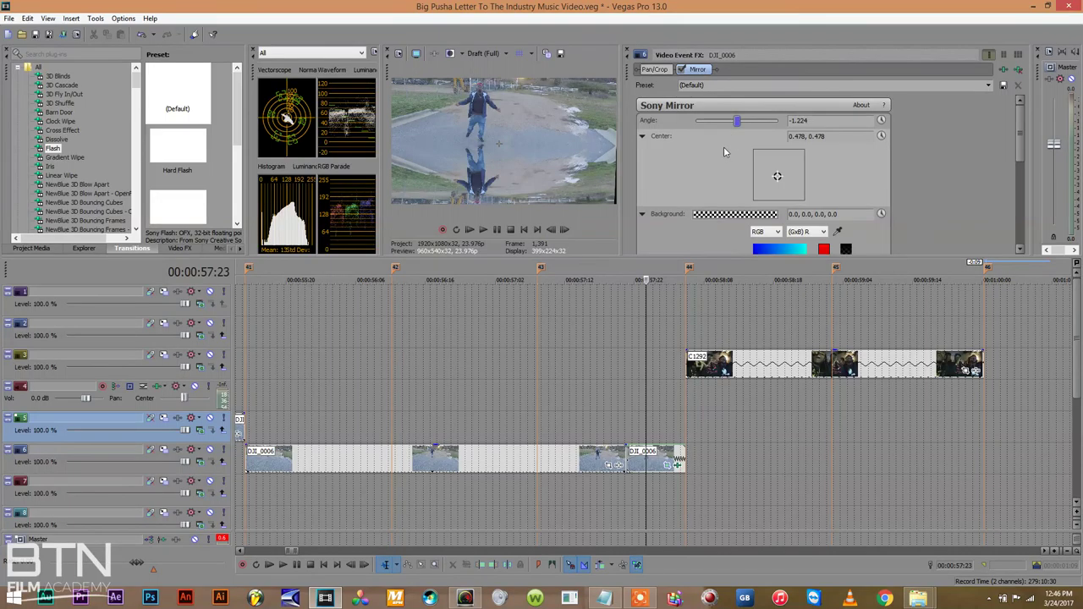
Play back across the mirrored DJI_0006 part into the C1292 clip and save the project
click(652, 296)
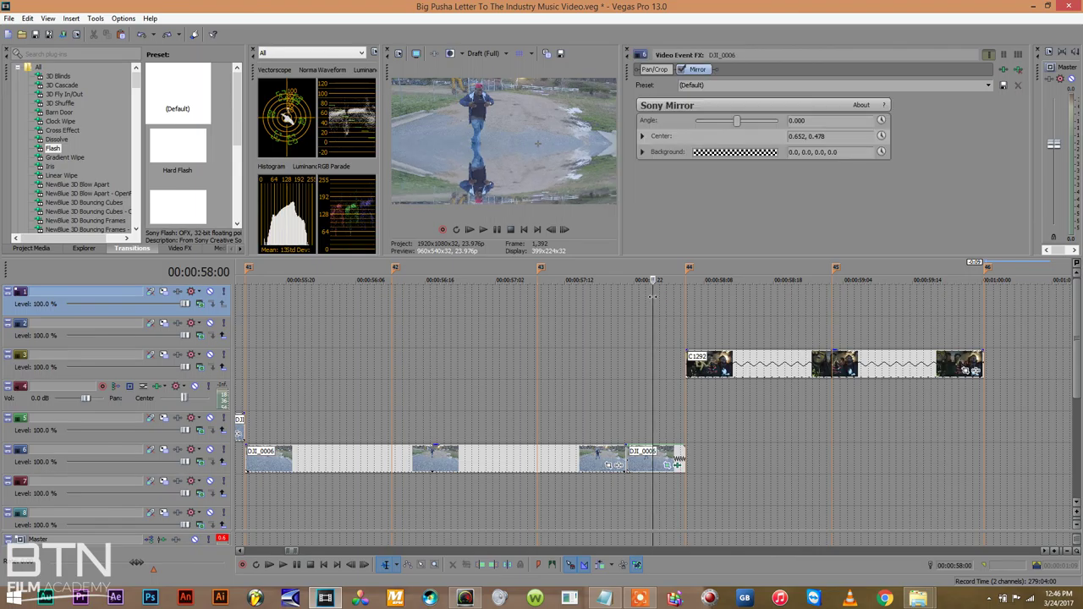
key(space)
key(space)
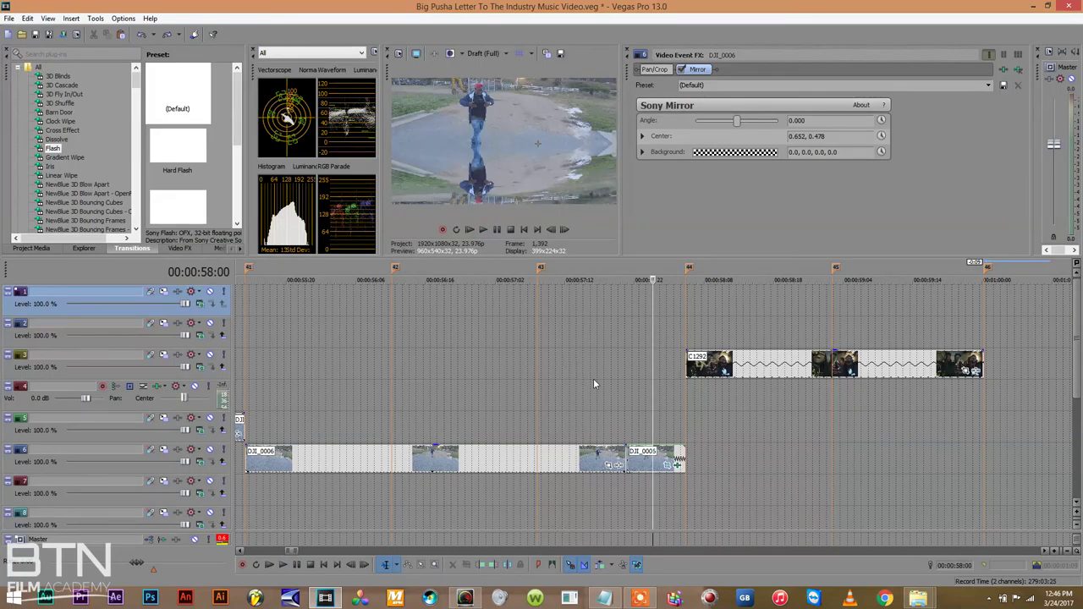
click(594, 378)
key(space)
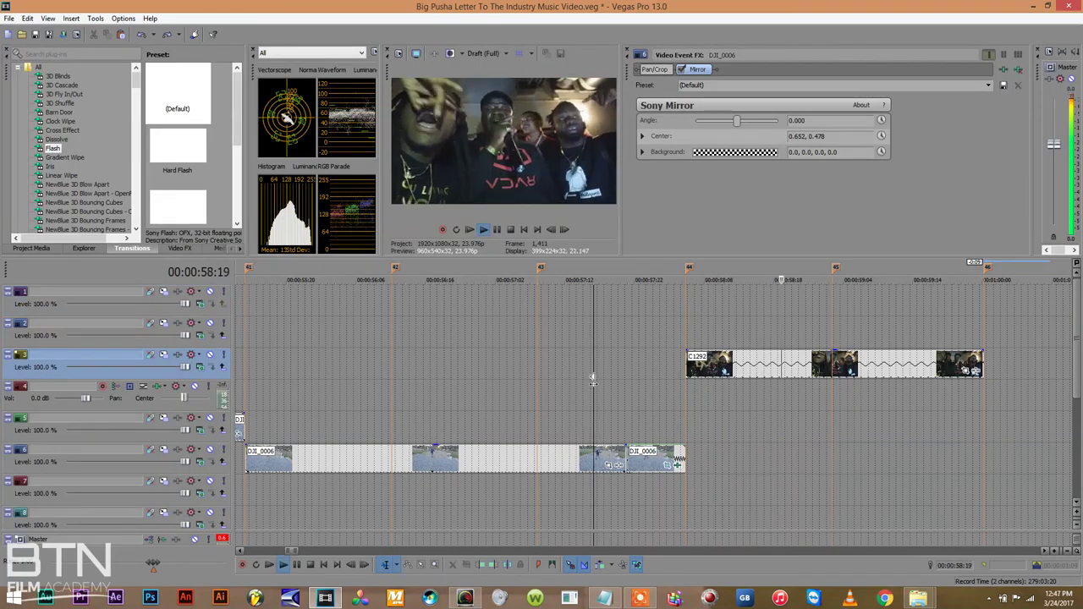
key(ctrl+s)
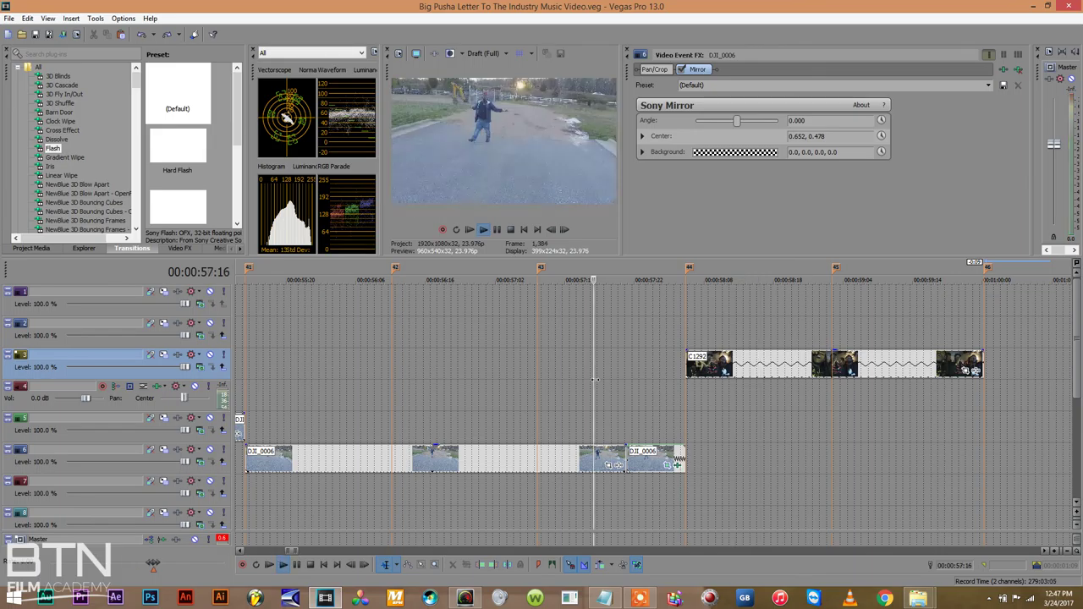
key(space)
Apply the Reflect Left preset to the short DJI_0006 part's Mirror effect and play back across it
click(655, 416)
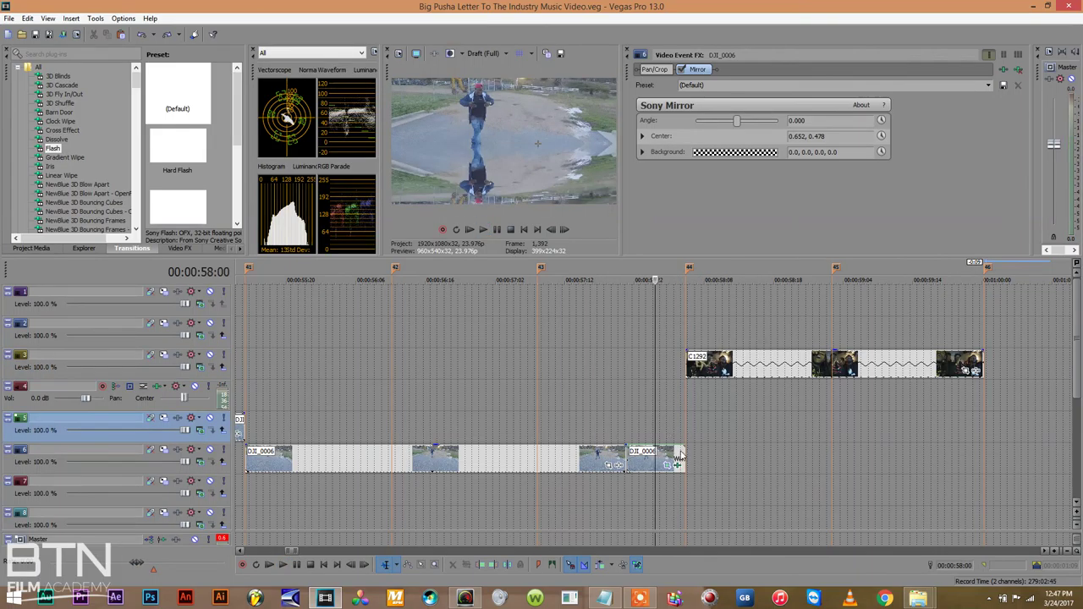
click(986, 84)
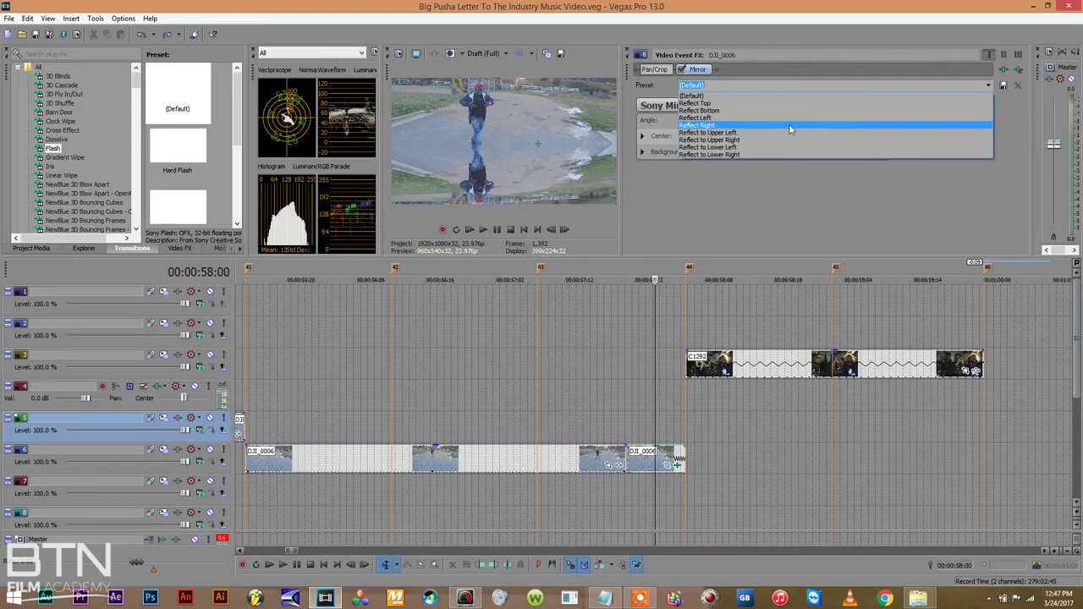
click(789, 124)
click(988, 86)
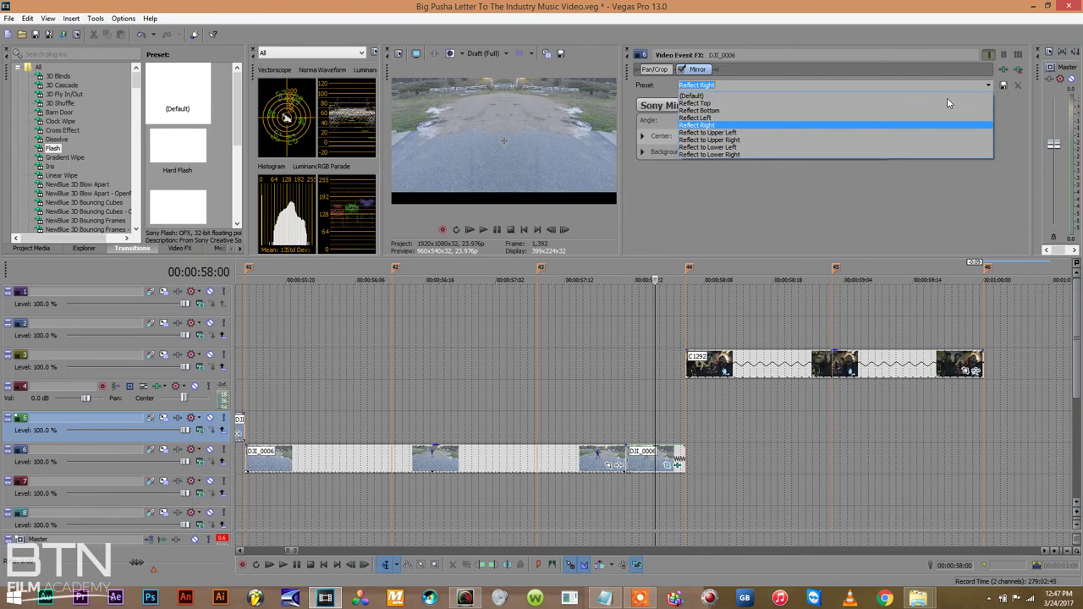
click(874, 119)
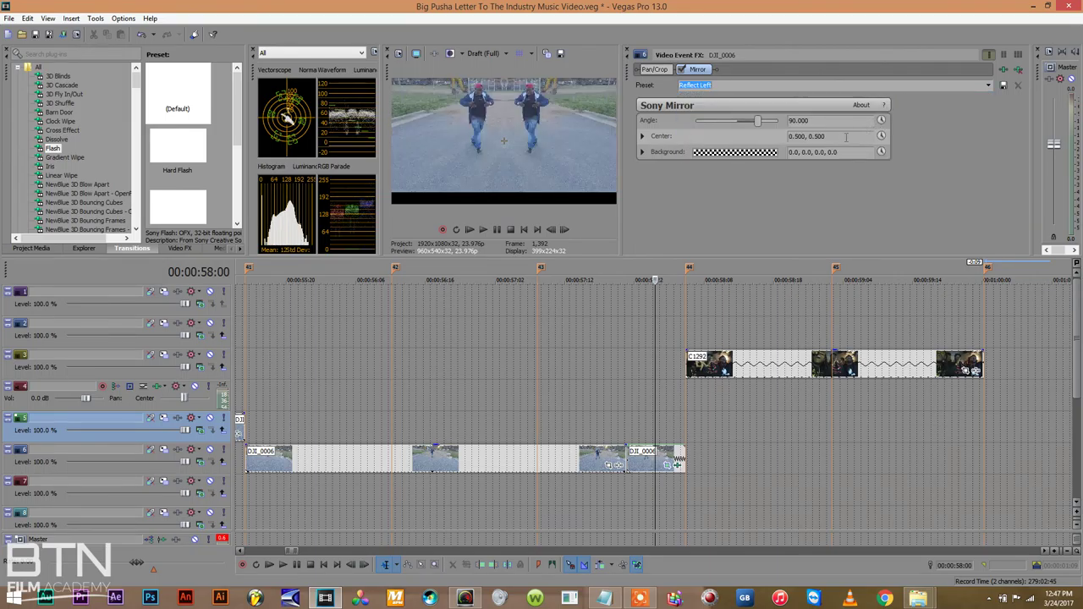
click(628, 408)
key(space)
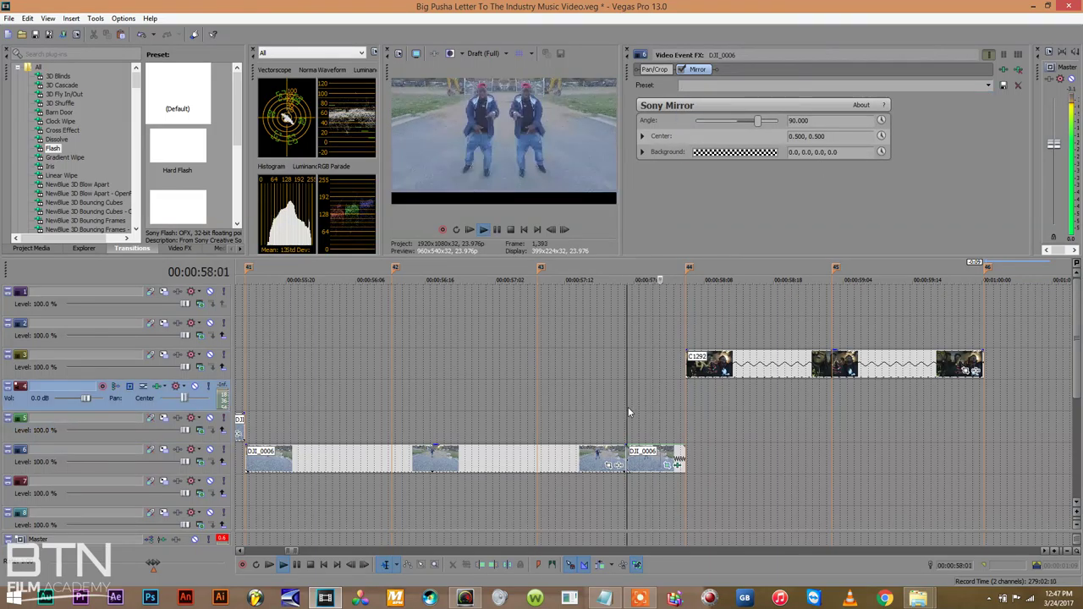
key(space)
Restore the short DJI_0006 part's pan/crop framing to its default and play back across it
click(667, 465)
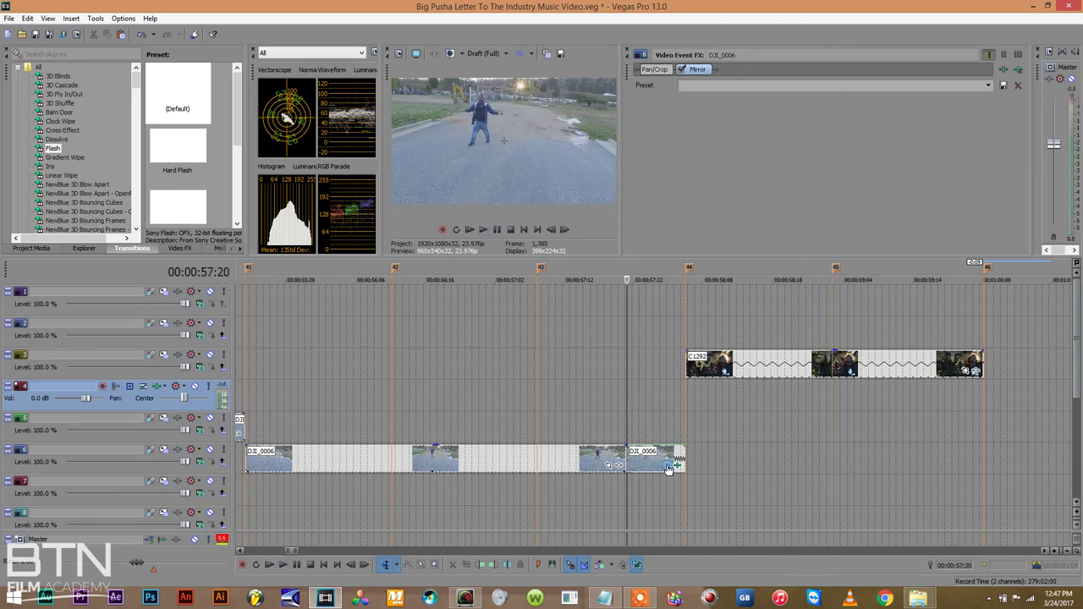
right_click(880, 164)
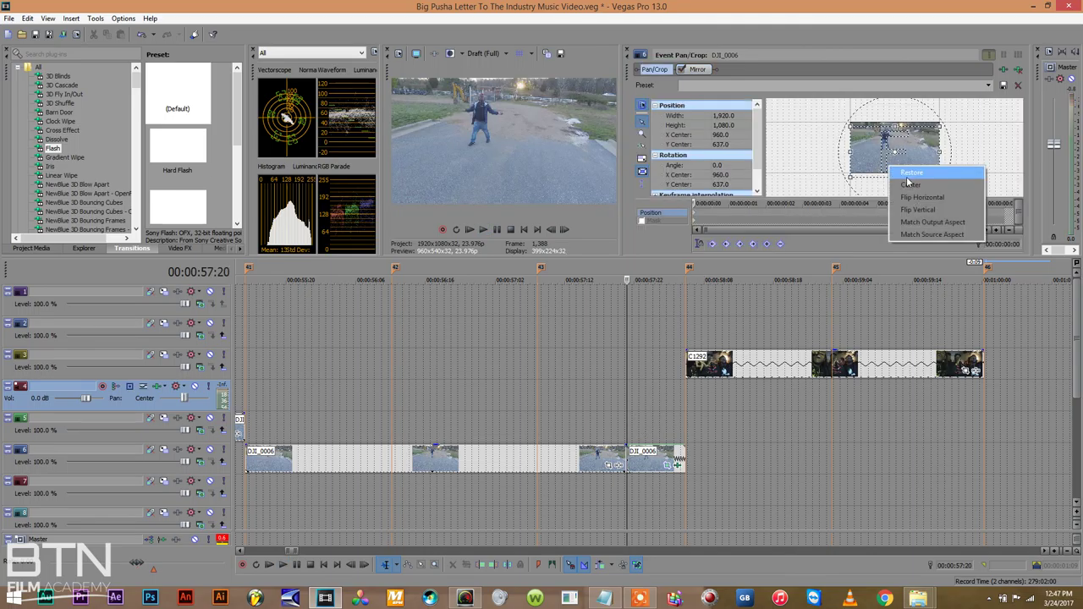
click(903, 176)
click(605, 378)
key(space)
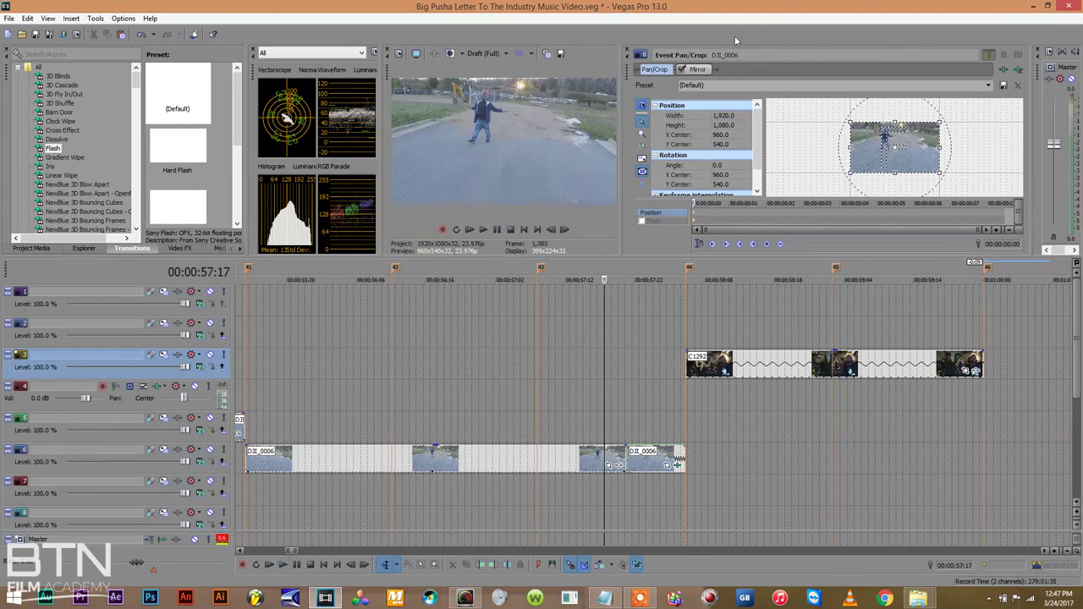
Shift the mirrored DJI_0006 part's pan/crop framing horizontally to an X center of about 1,190.3 and play back across it
click(660, 373)
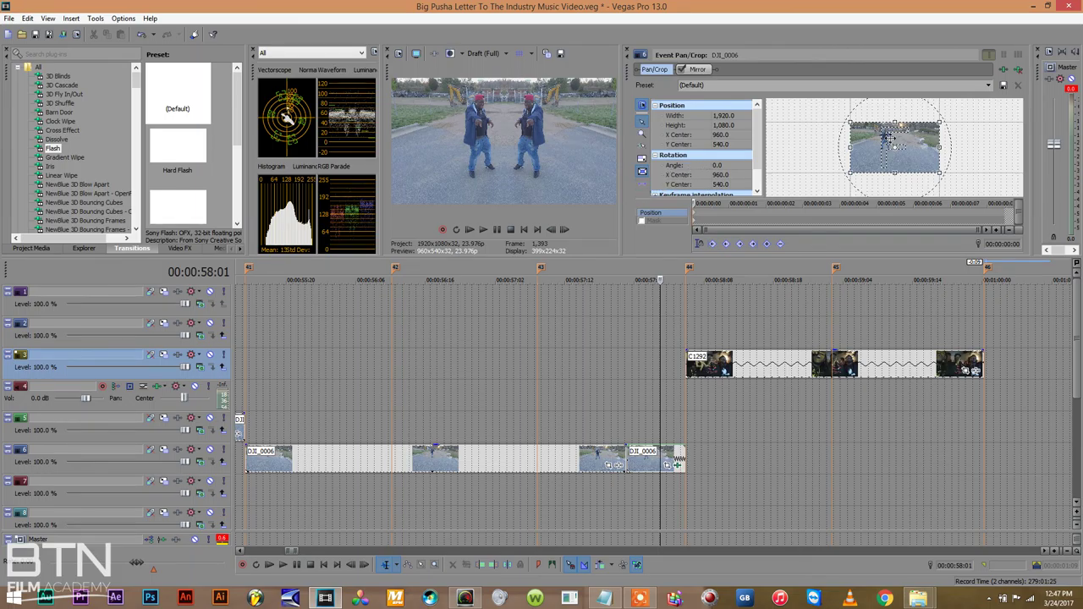
drag(894, 147, 935, 131)
click(613, 343)
key(space)
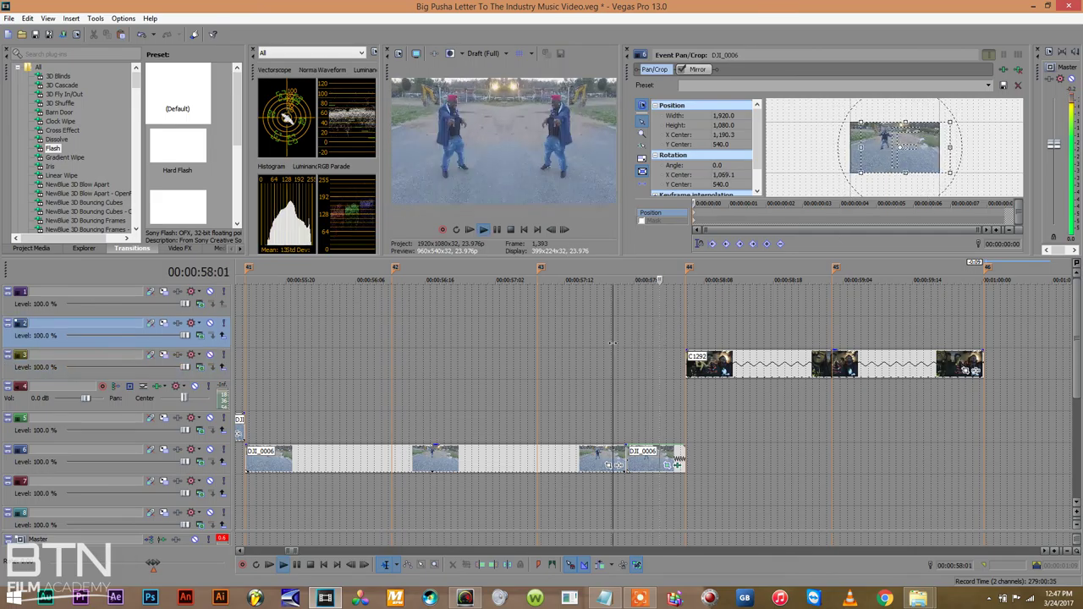
key(space)
key(space)
key(space)
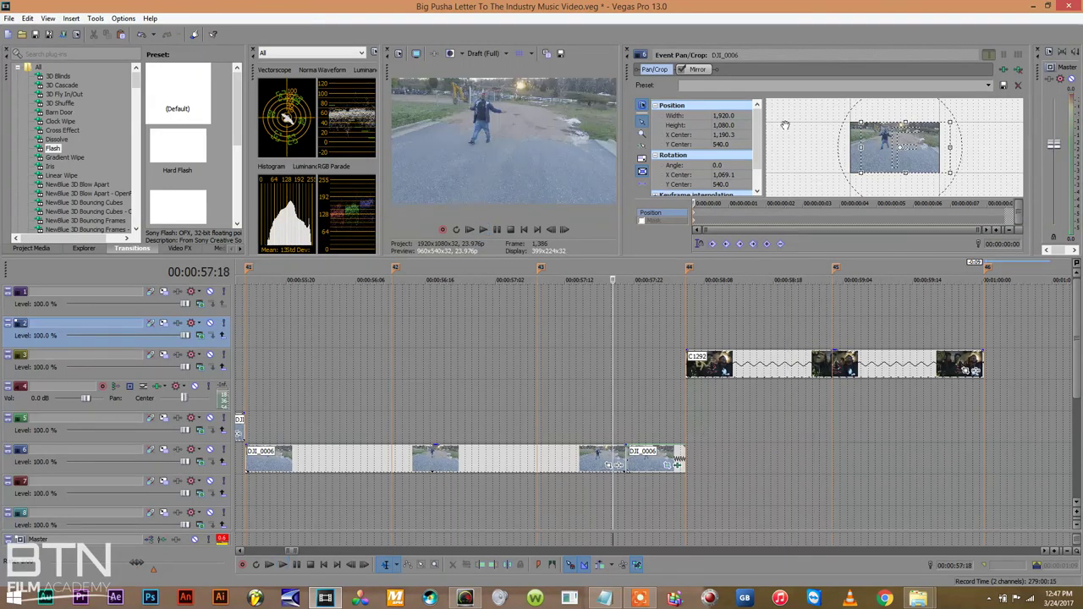
Close the event effects window and play back from the mirrored DJI_0006 part through the C1292 clip
click(630, 52)
click(638, 378)
key(space)
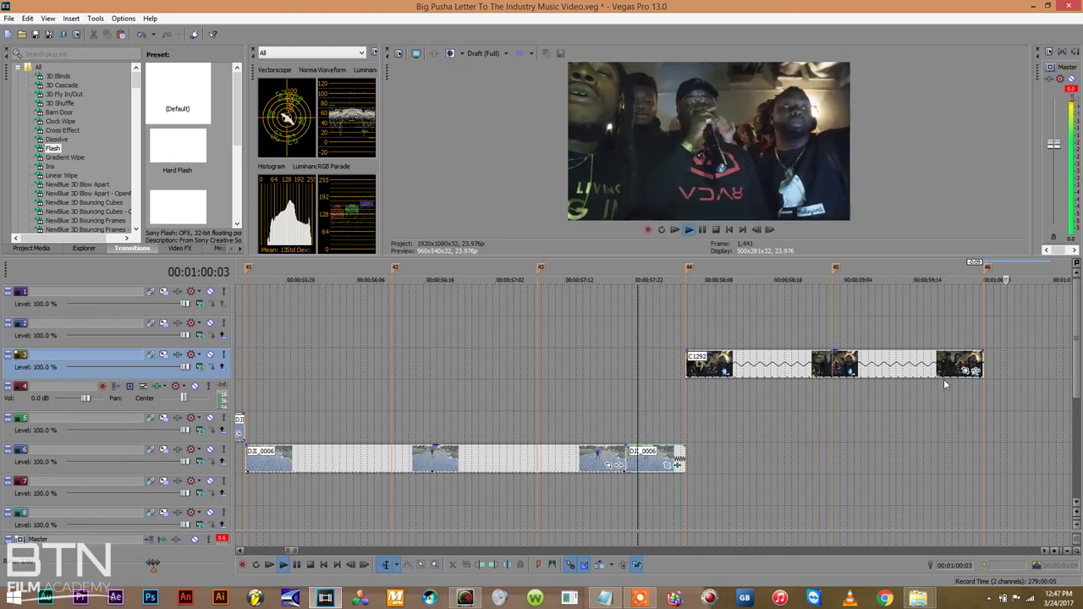
key(space)
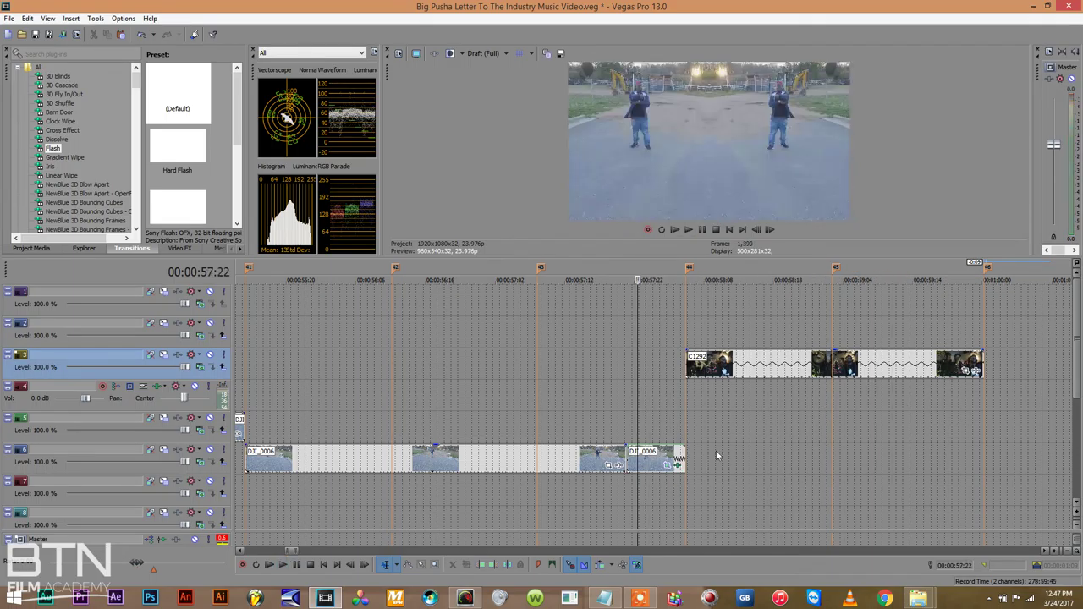
Split the track 3 C1292 clip just before marker 46 and play back across the split
click(949, 364)
click(950, 364)
key(s)
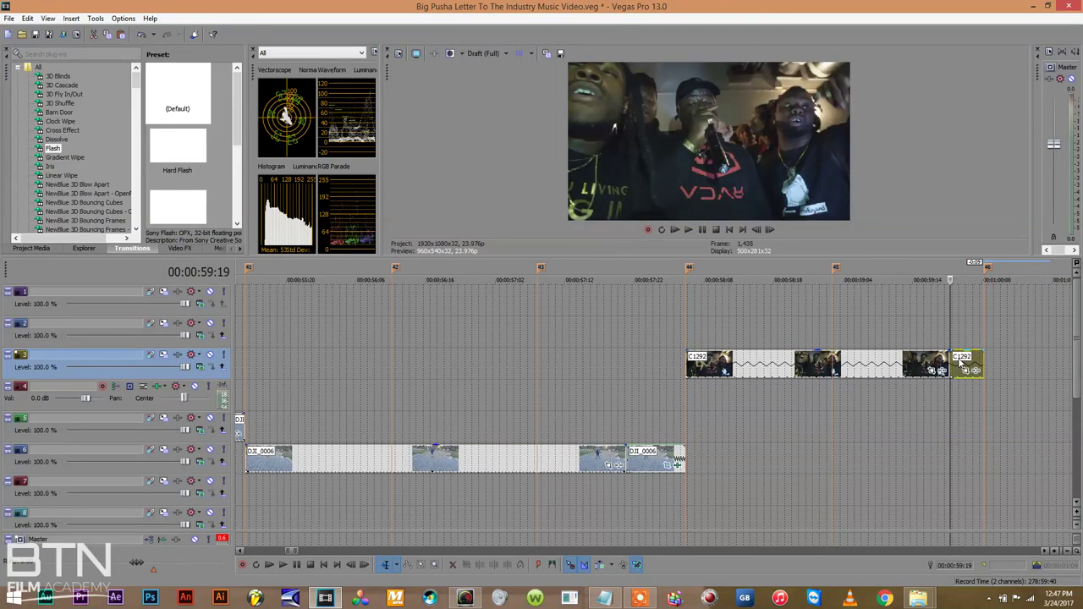
click(929, 328)
key(space)
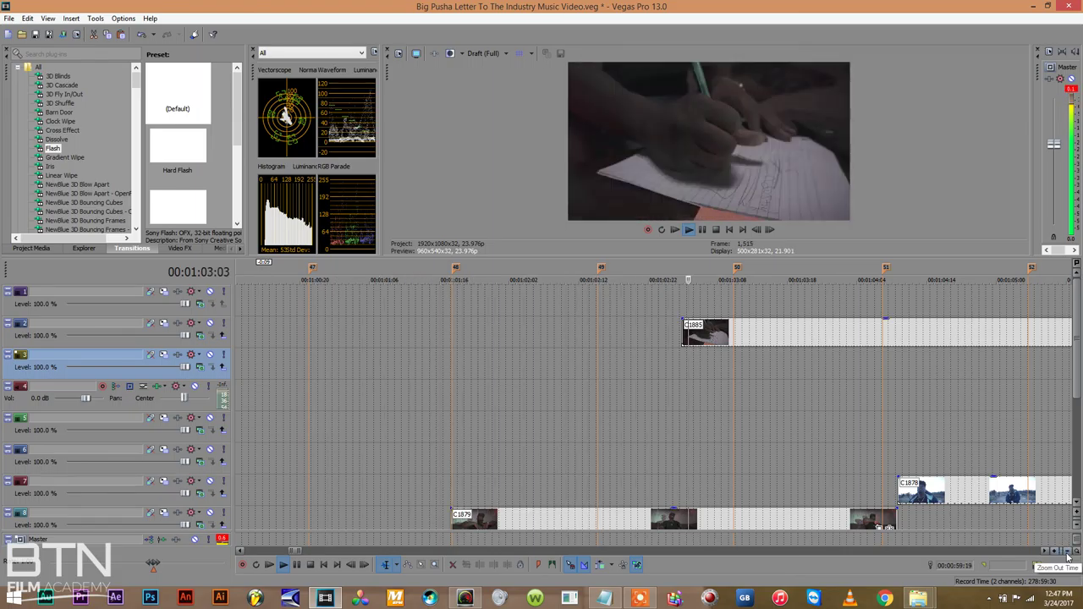
scroll(924, 472, down, 2)
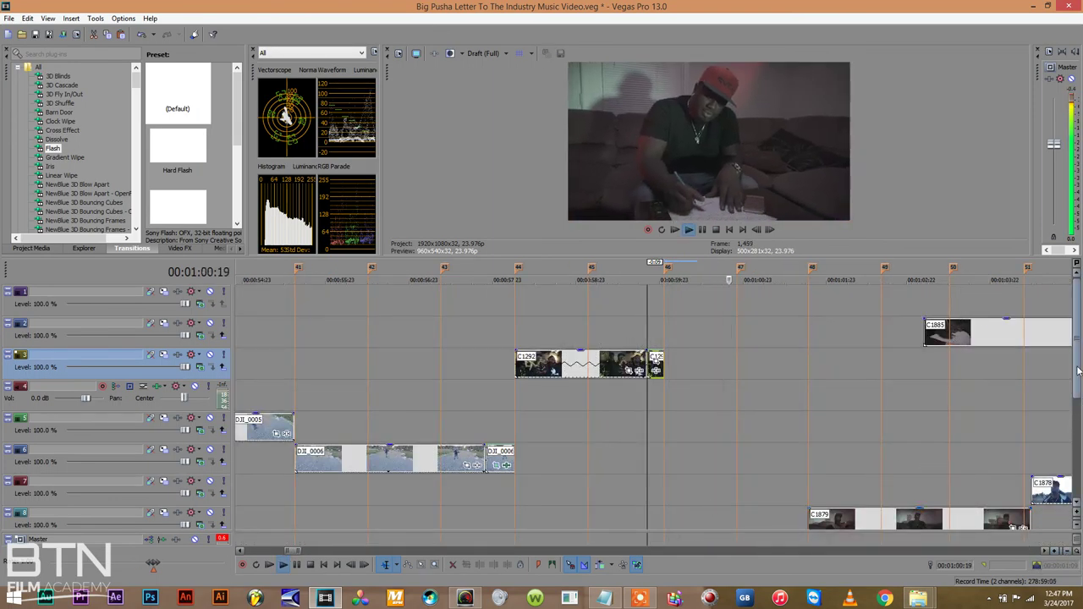
scroll(1079, 392, down, 2)
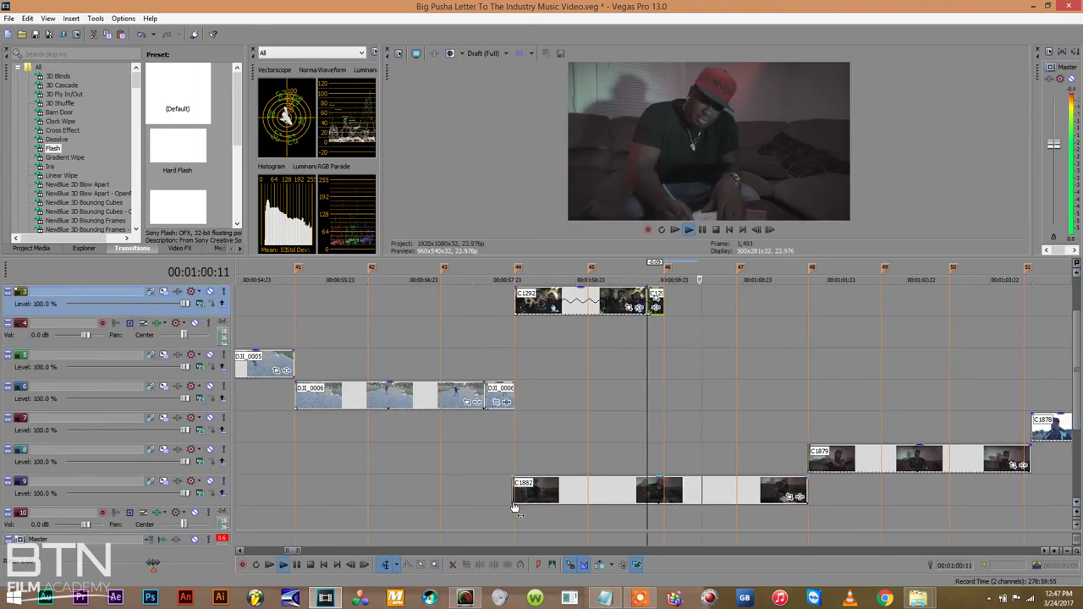
Trim the start of the track 9 C1882 clip to marker 46 and lower its playback rate below 1
drag(514, 495, 666, 489)
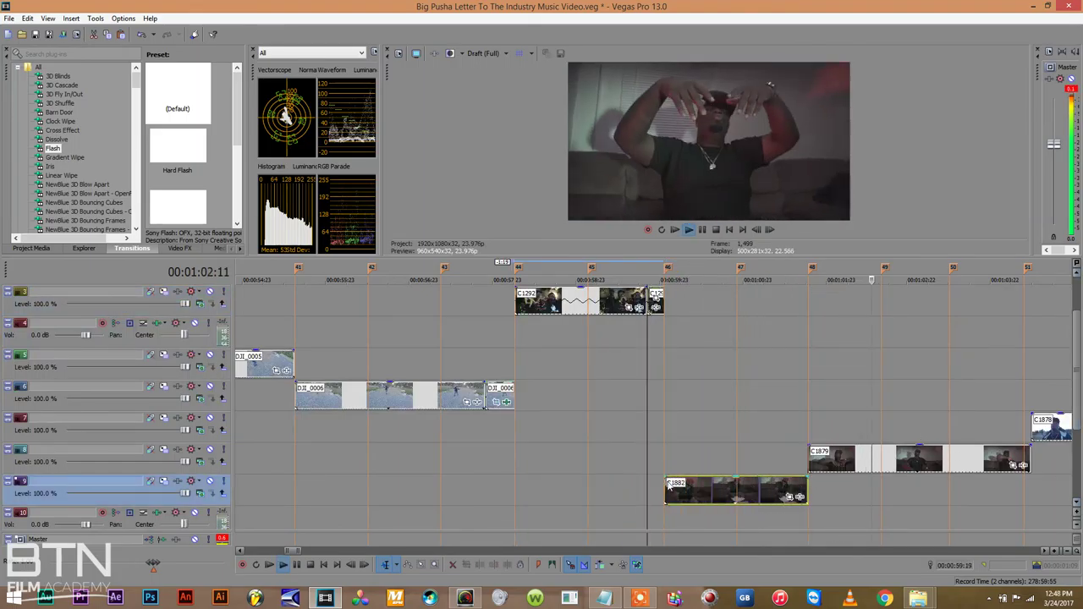
right_click(673, 487)
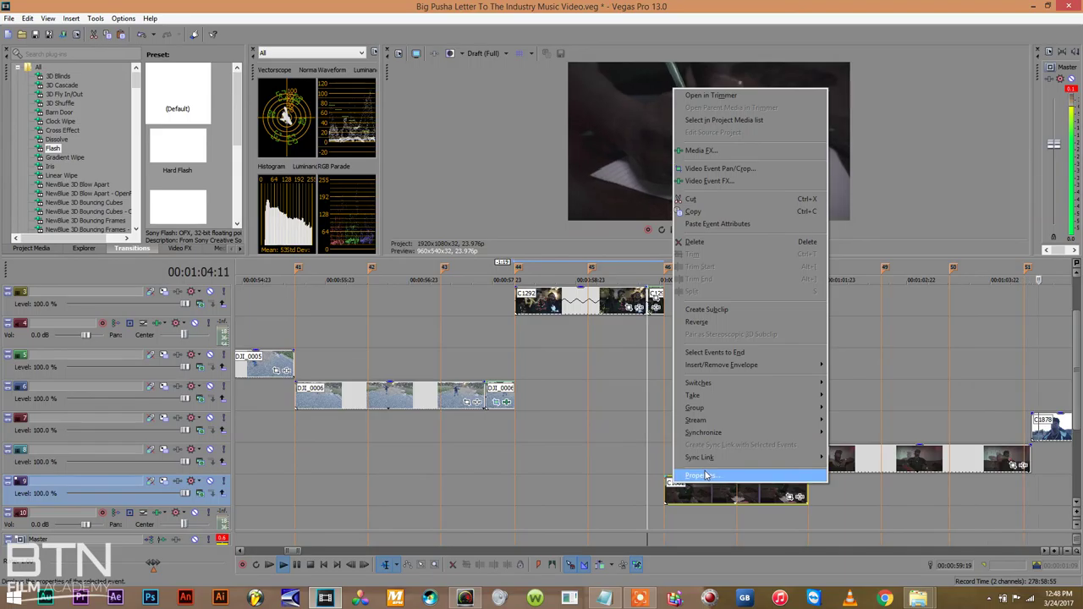
click(706, 476)
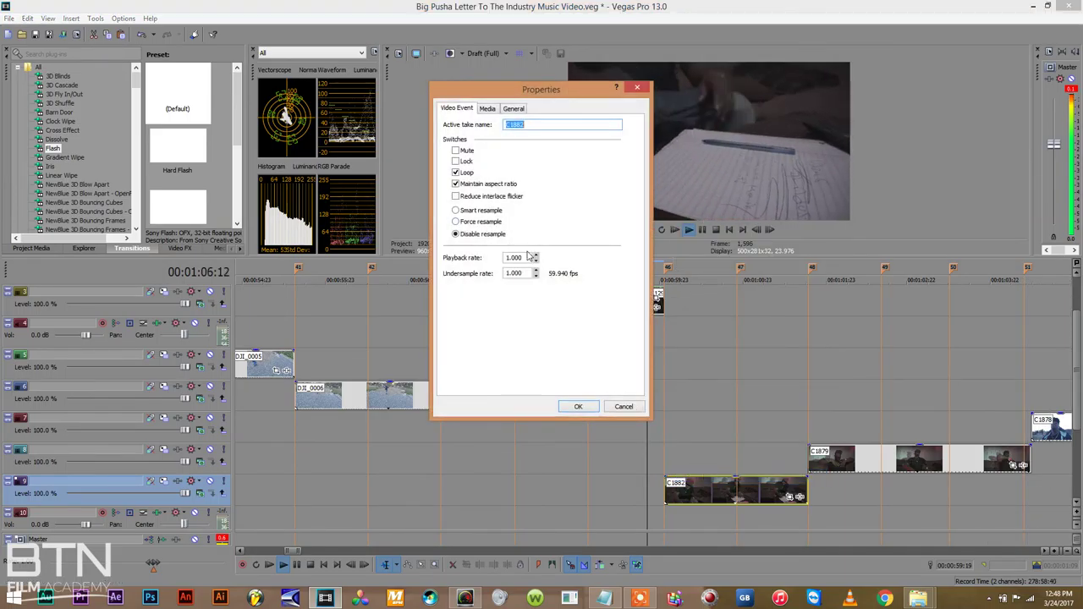
double_click(516, 257)
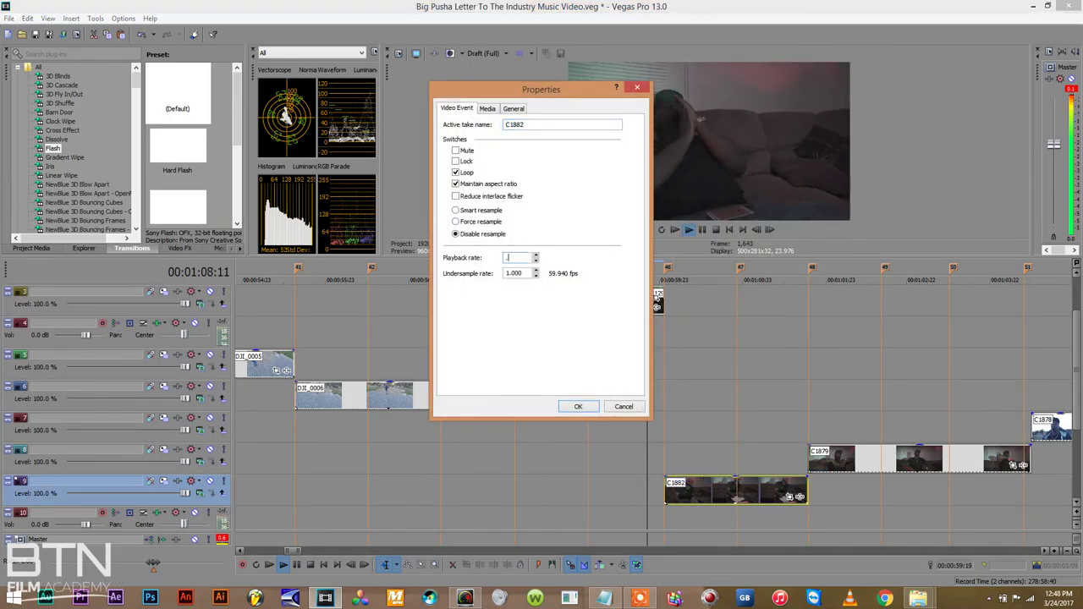
key(Return)
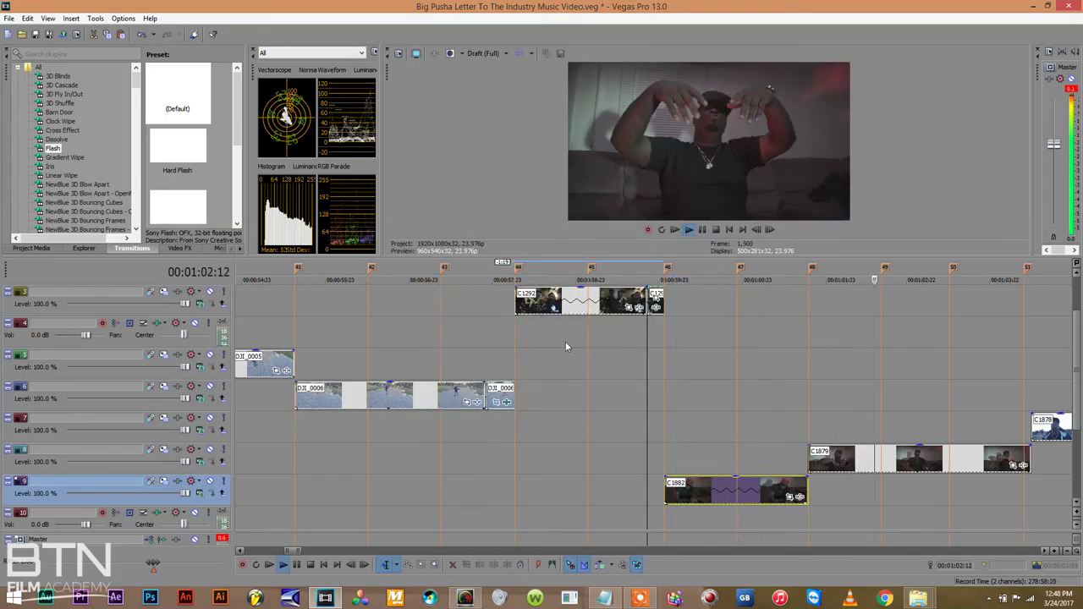
Move the slowed C1882 clip earlier, extend its end to marker 48, and trim its start to marker 46
click(690, 491)
drag(709, 493, 659, 494)
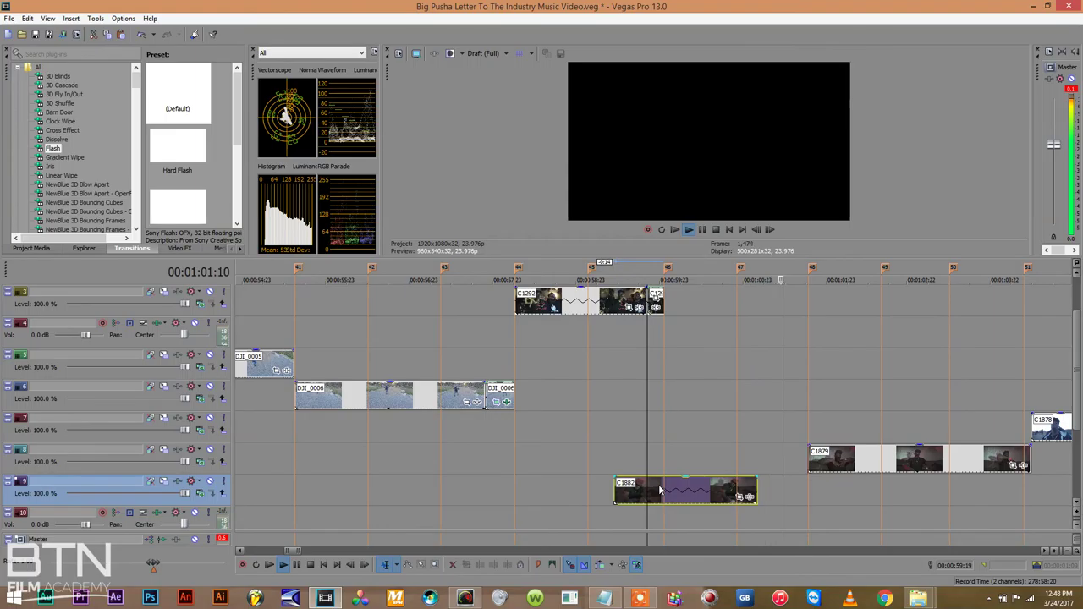
mouse_move(756, 483)
mouse_down()
mouse_move(877, 474)
mouse_move(770, 491)
mouse_up()
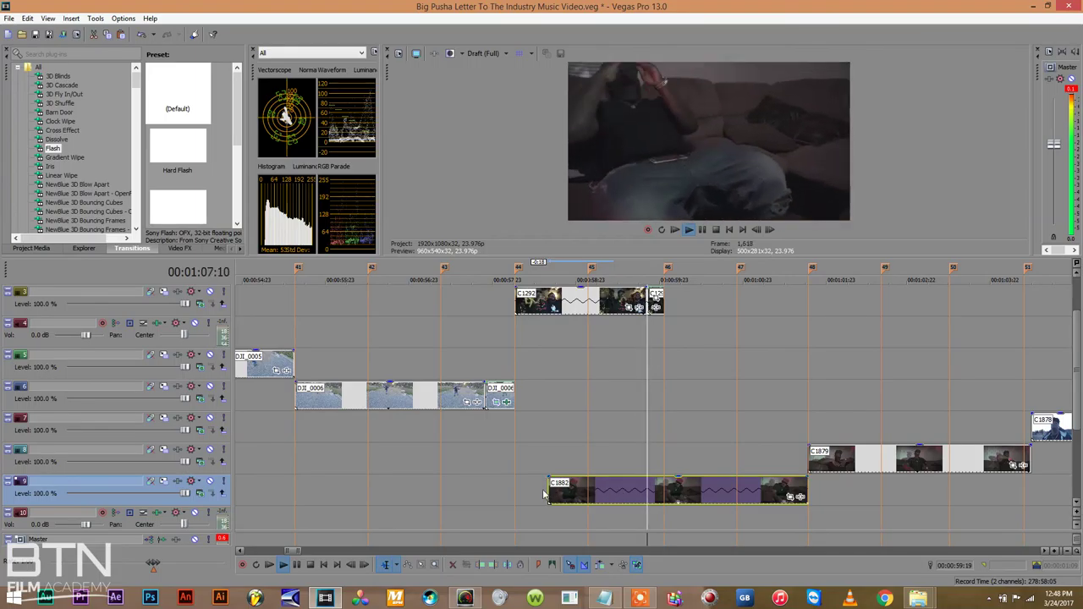
drag(544, 493, 664, 484)
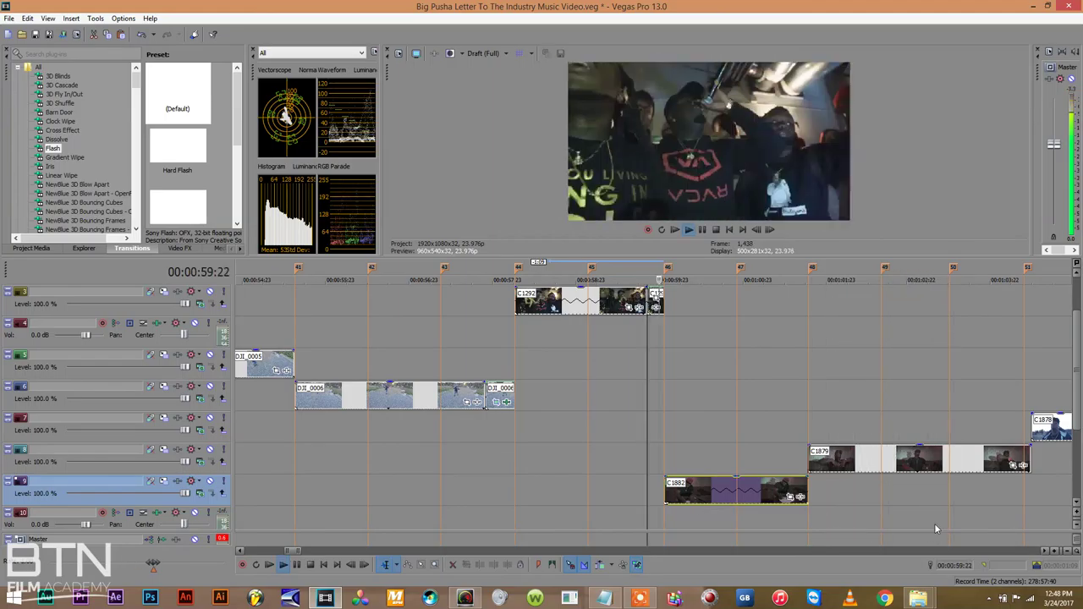
Snap the start of the track 8 C1879 clip to marker 48 and play back from just before it
click(1046, 552)
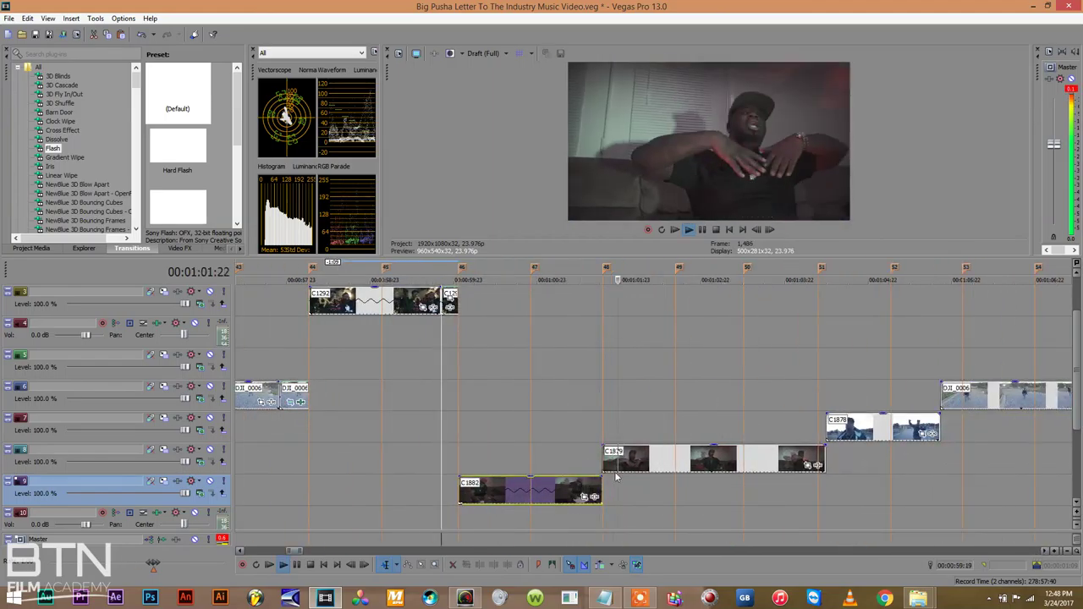
click(606, 457)
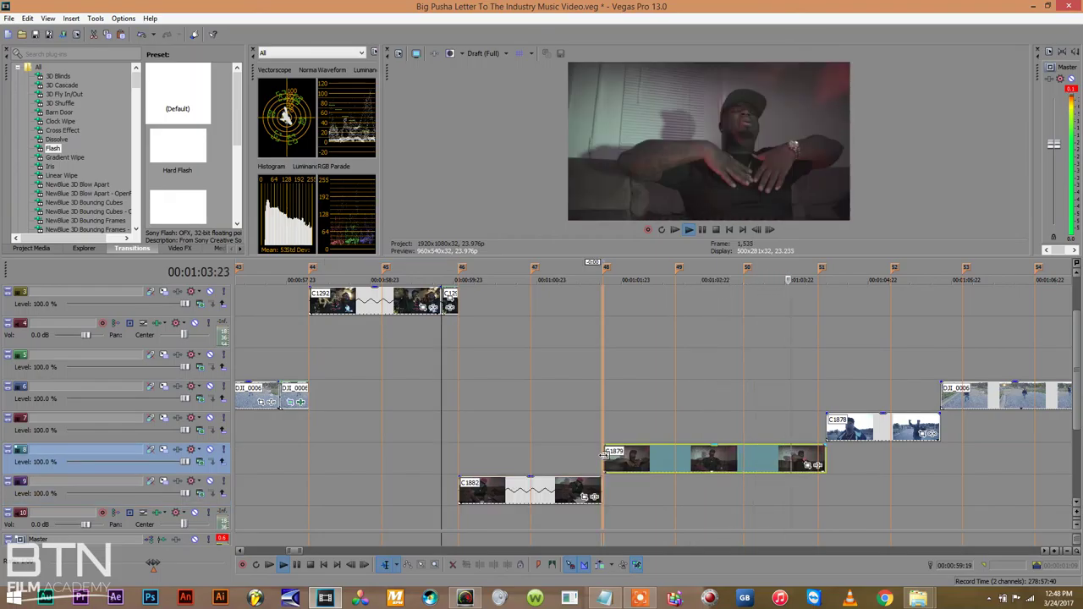
click(594, 441)
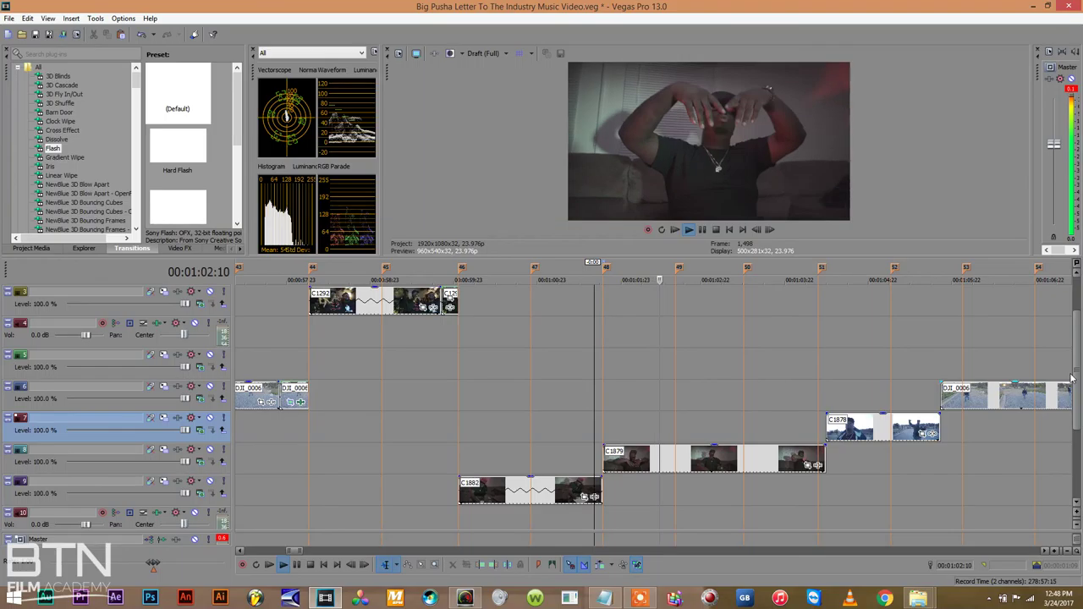
Move the track 2 C1885 clip later to start at about 00:01:15, rippling the following clips with it
drag(1077, 372, 1074, 337)
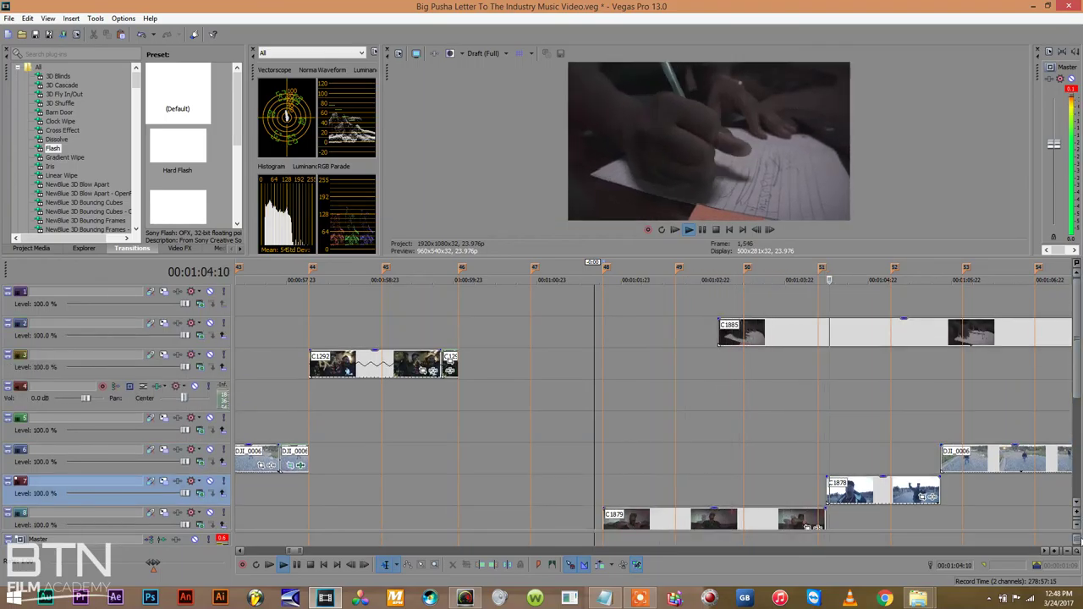
scroll(956, 478, down, 5)
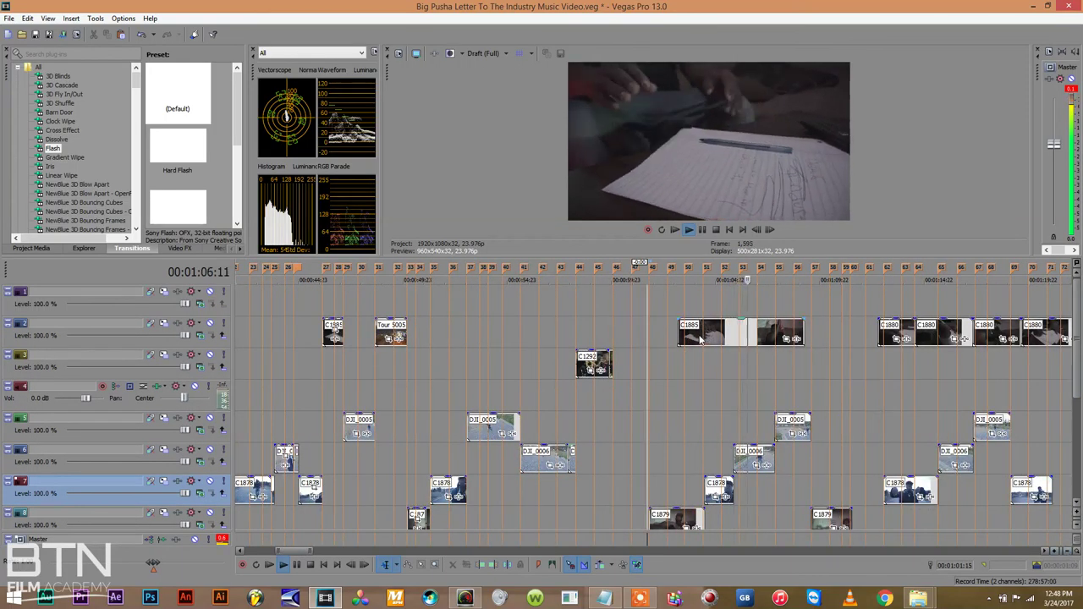
drag(697, 330, 760, 329)
click(530, 325)
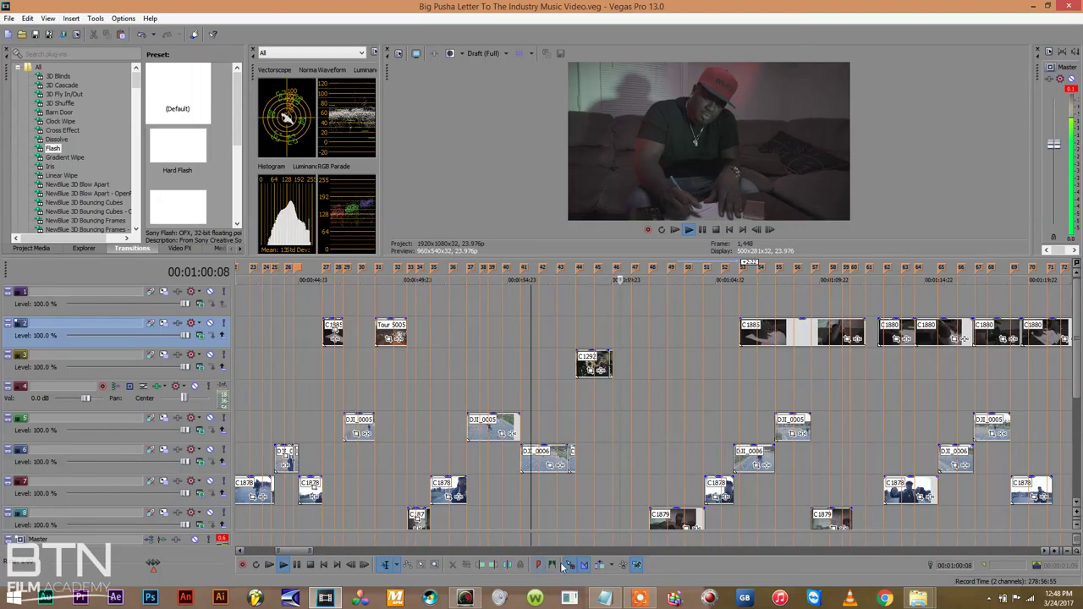
drag(769, 330, 964, 338)
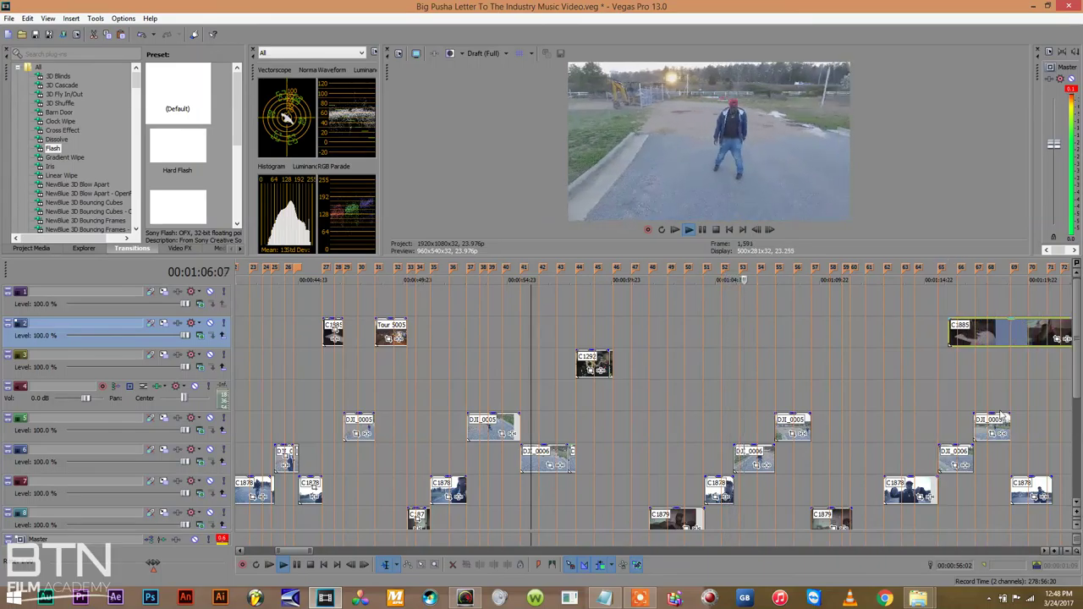
Preview the Tour 5005 b-roll at the end of track 2 and move one interior clip up to track 1 at about 00:04:22
scroll(1068, 555, down, 10)
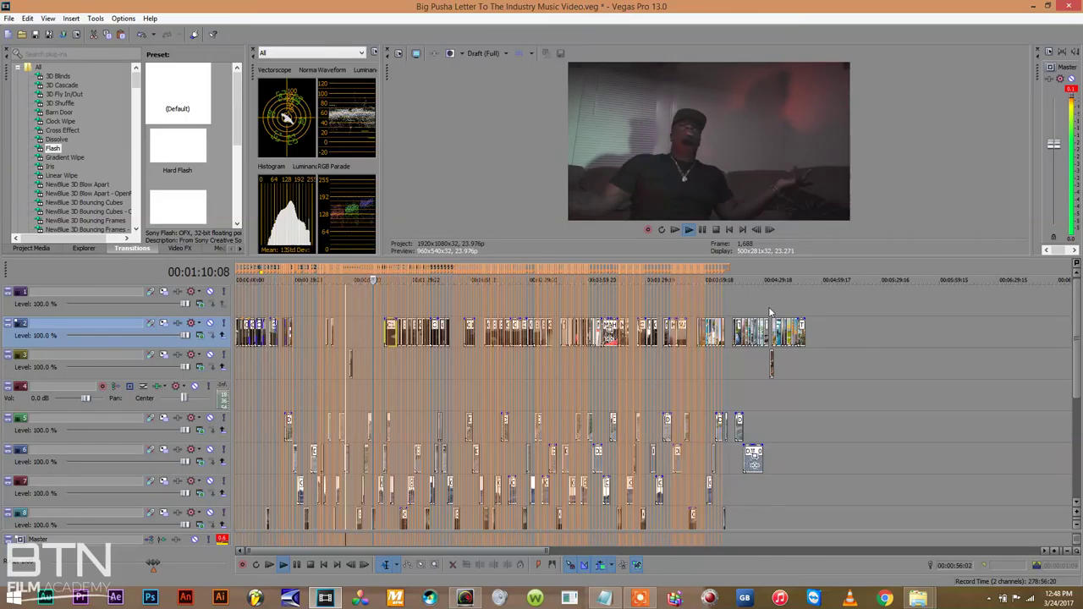
click(746, 303)
click(735, 306)
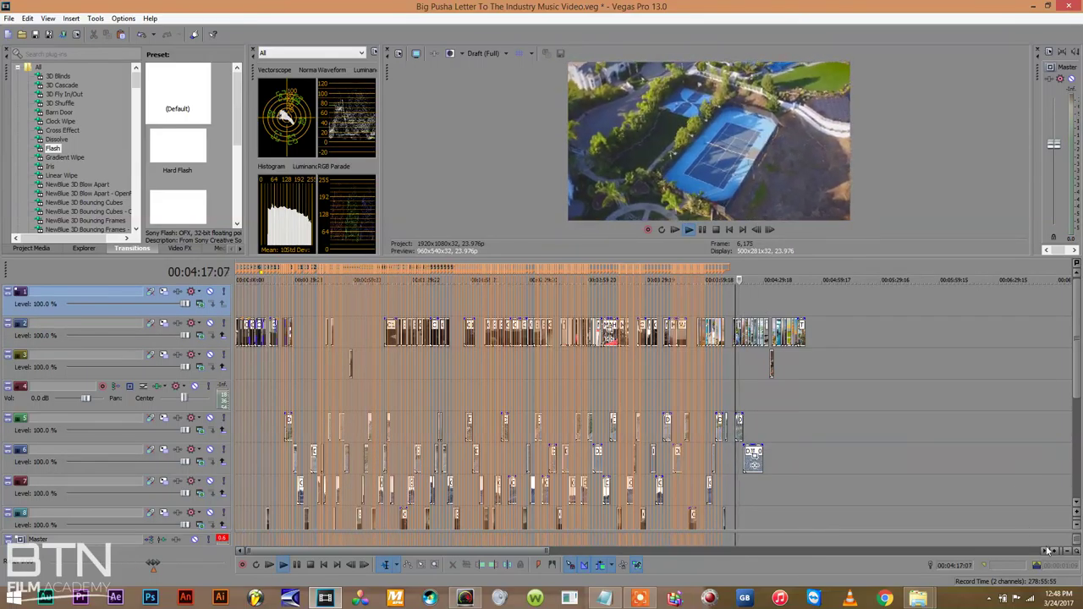
scroll(1056, 551, up, 10)
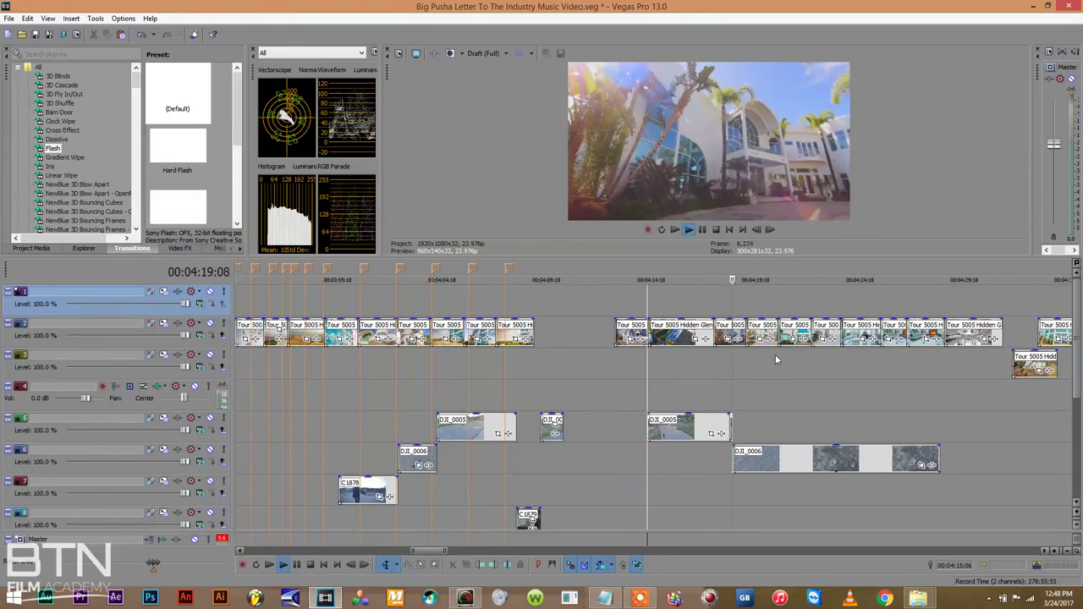
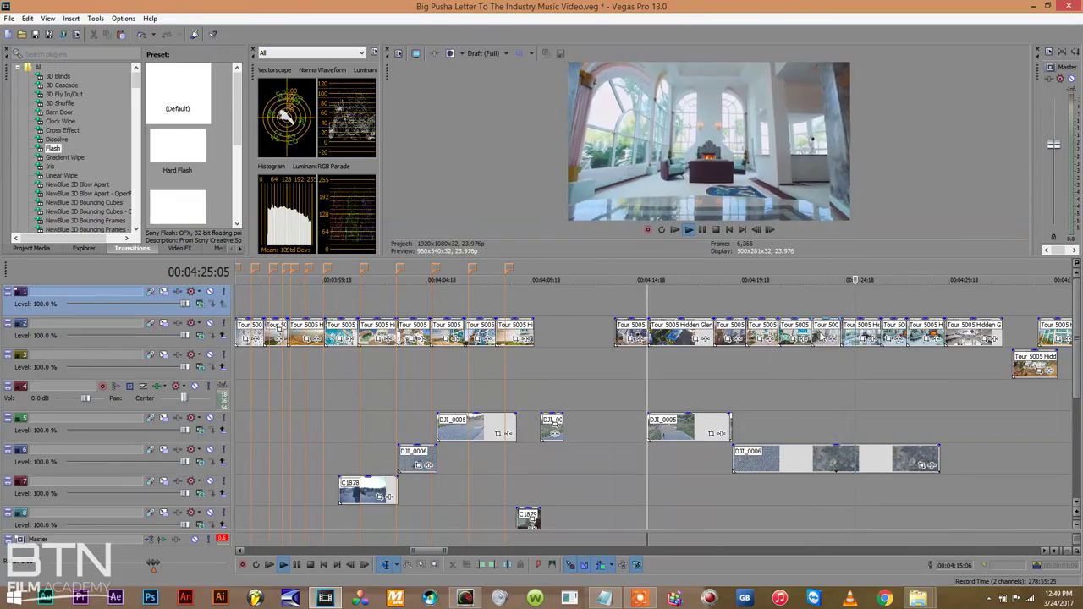
click(827, 334)
click(804, 330)
drag(820, 327, 814, 298)
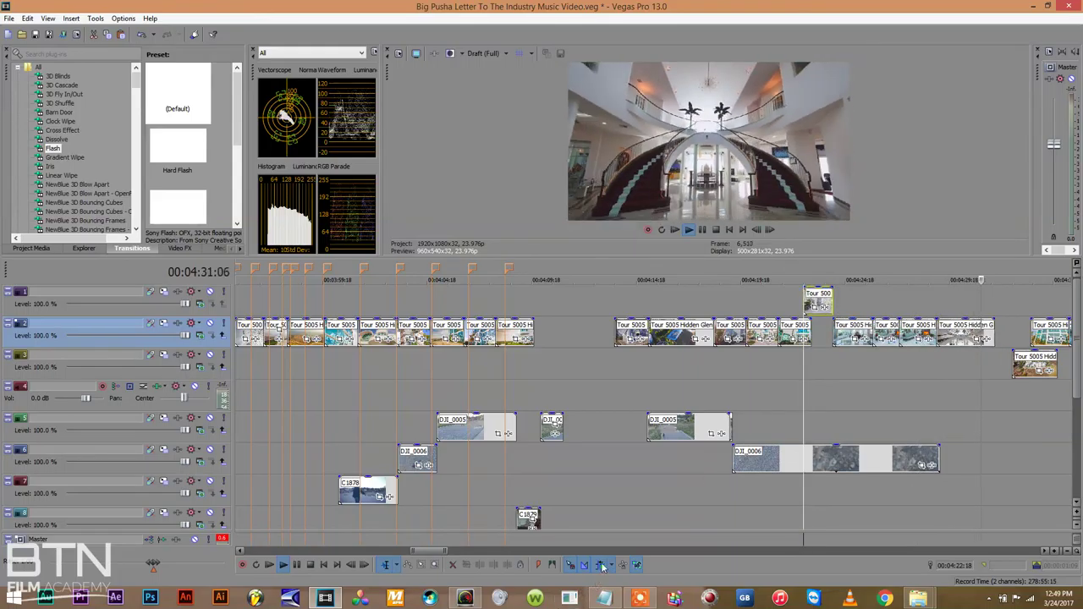
Move three exterior Tour 5005 clips from the start of the b-roll group to track 1 and bring the interior clip in after them
click(625, 301)
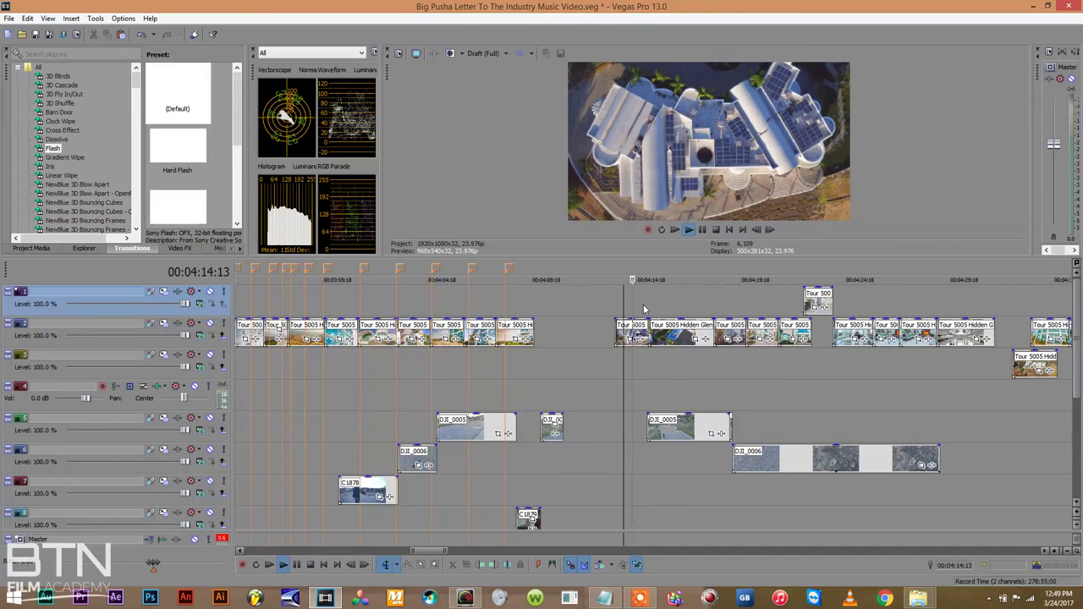
drag(632, 342, 674, 314)
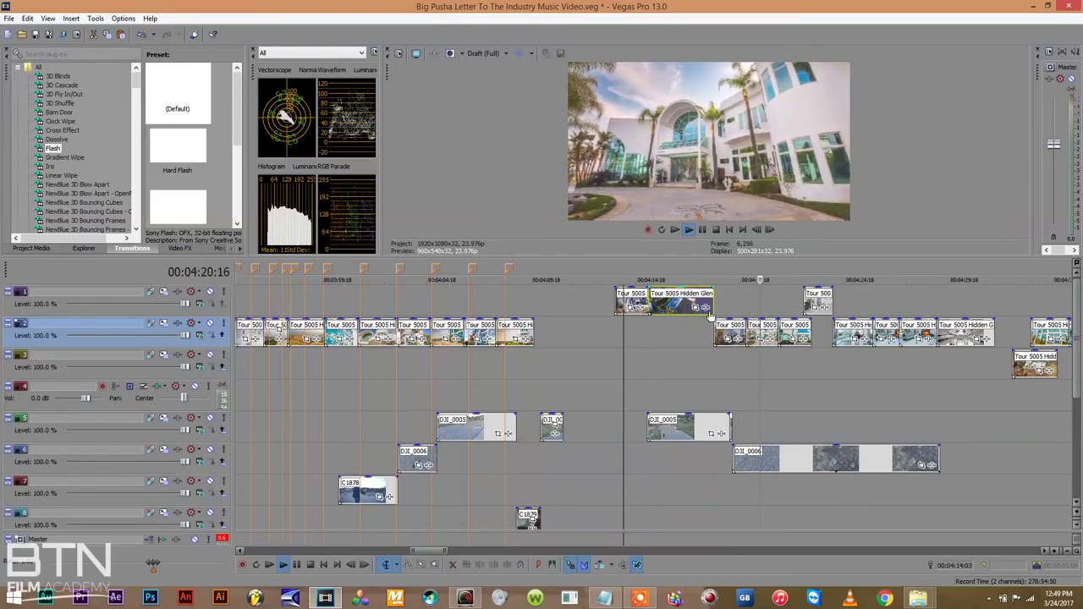
drag(726, 322, 726, 301)
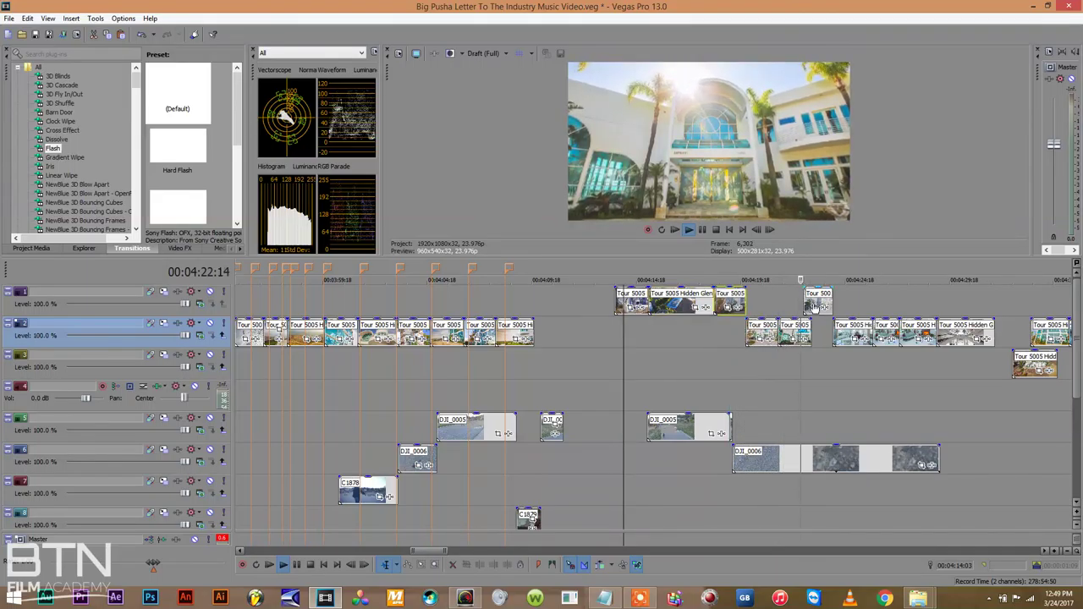
drag(814, 302, 755, 301)
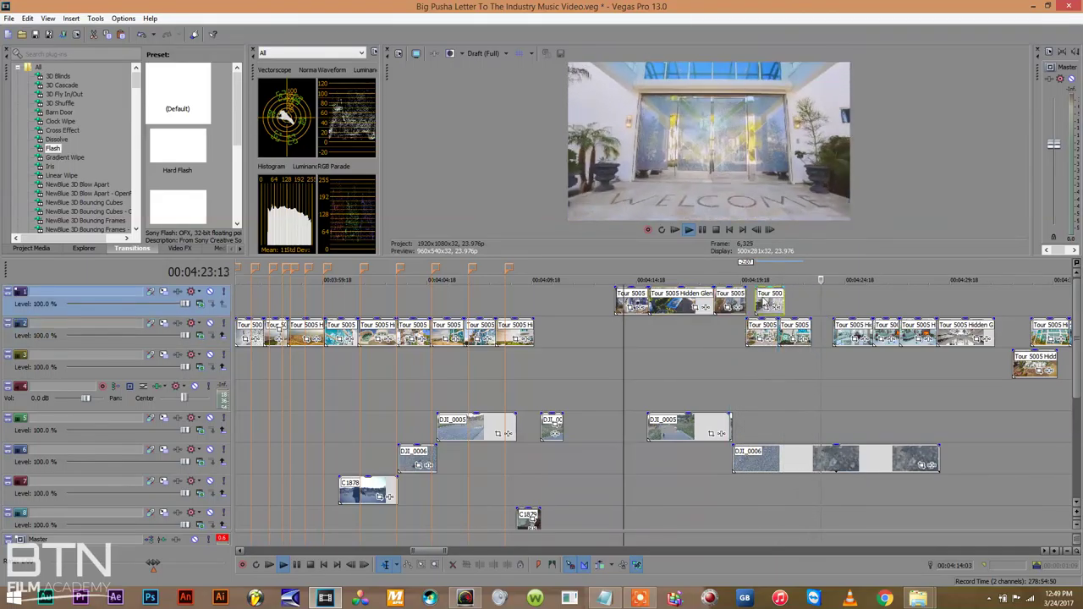
Select the four Tour 5005 clips on track 1 and move them together to start at about 00:01:02
click(421, 565)
drag(774, 313, 522, 263)
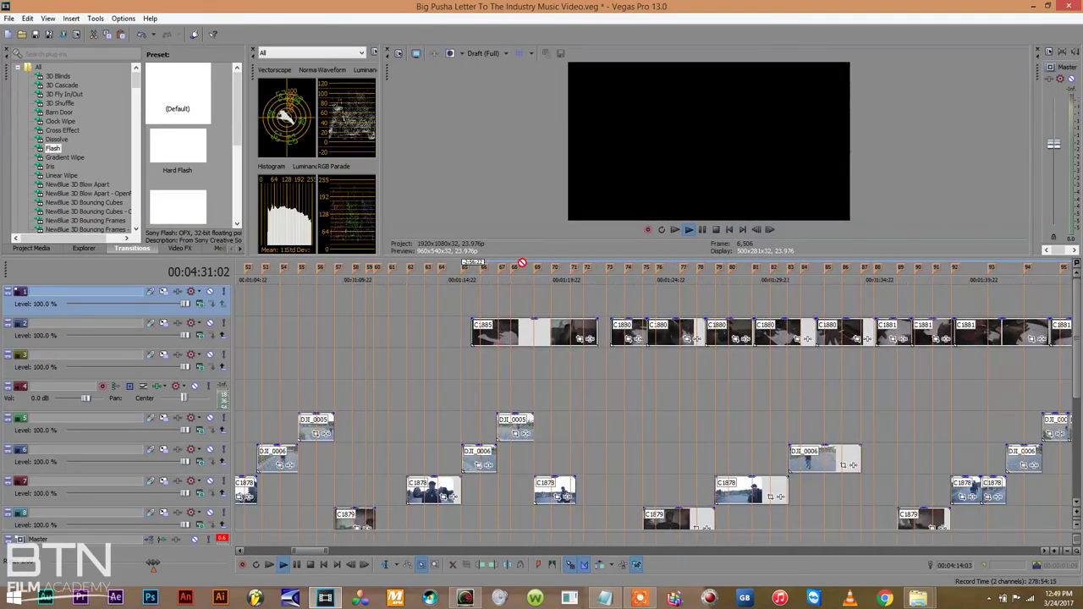
drag(427, 279, 795, 293)
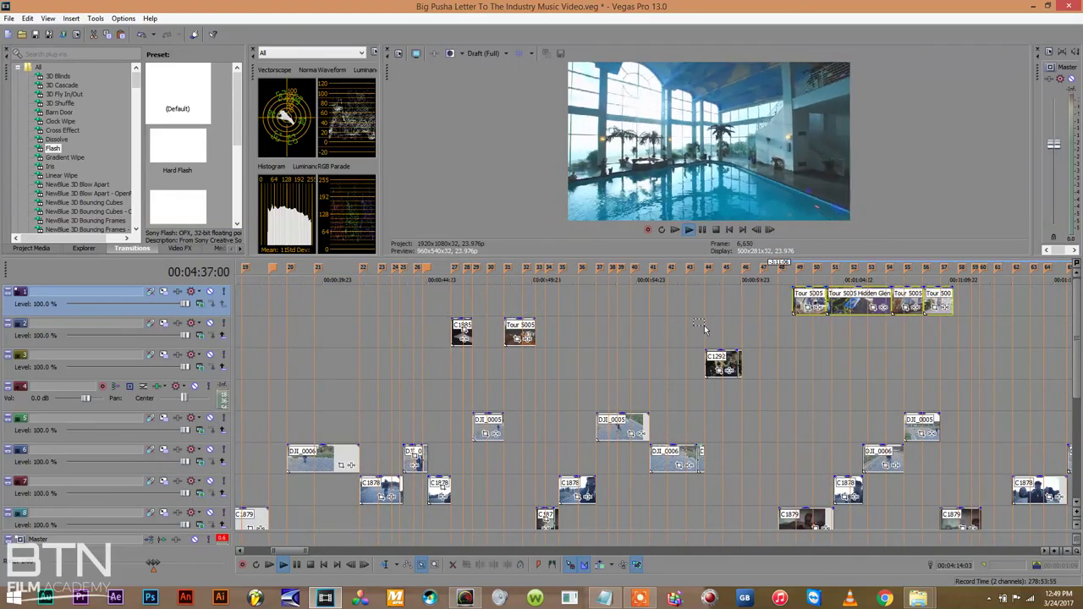
click(534, 382)
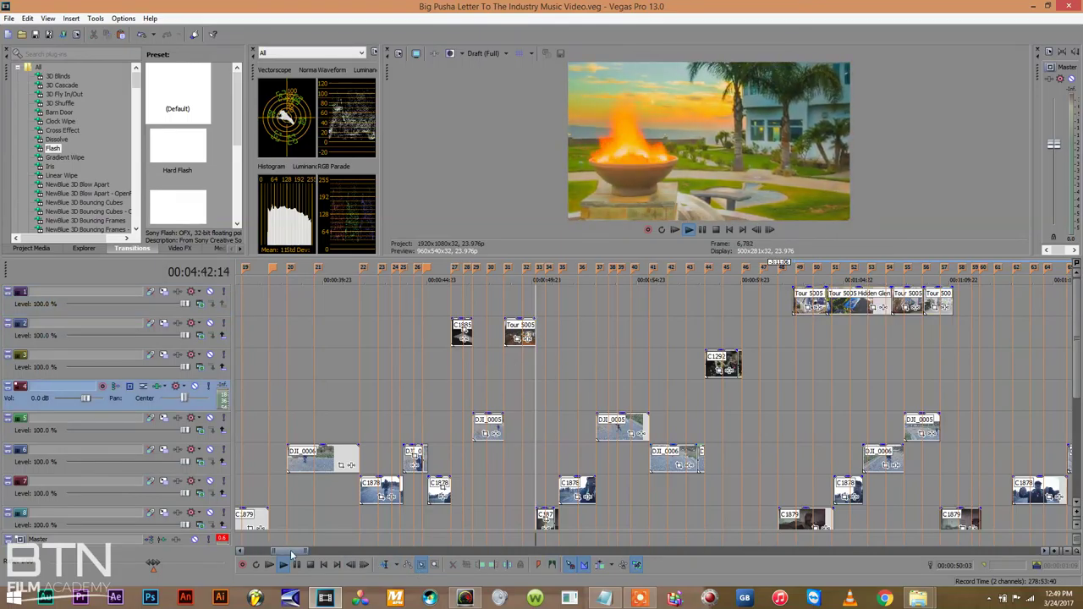
Preview the last Tour 5005 b-roll clips and move one of them from track 2 to track 1, ahead of the four collected clips
scroll(303, 551, down, 10)
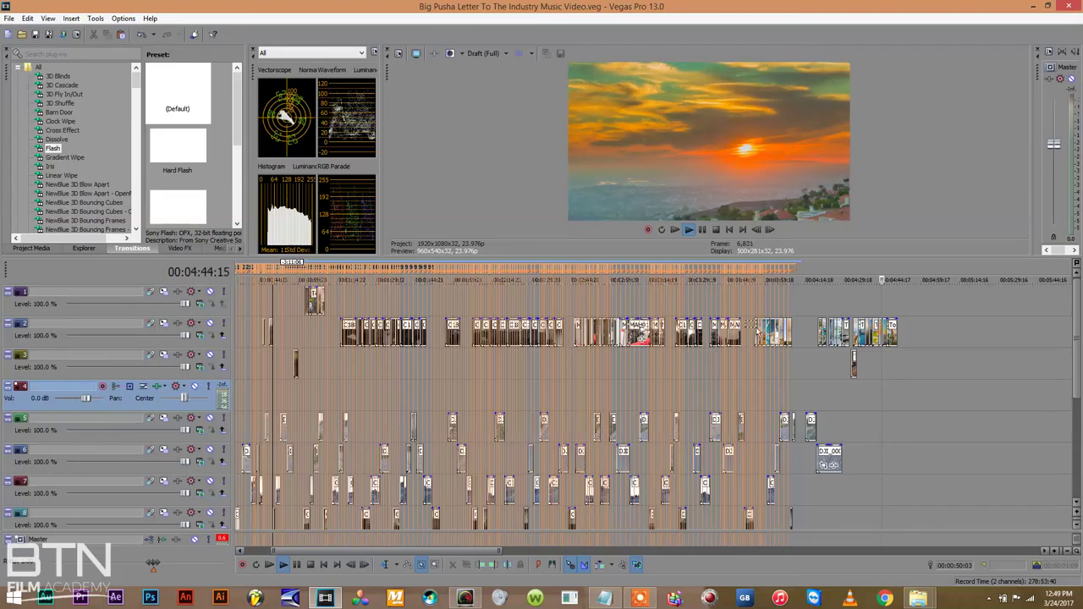
click(859, 300)
key(space)
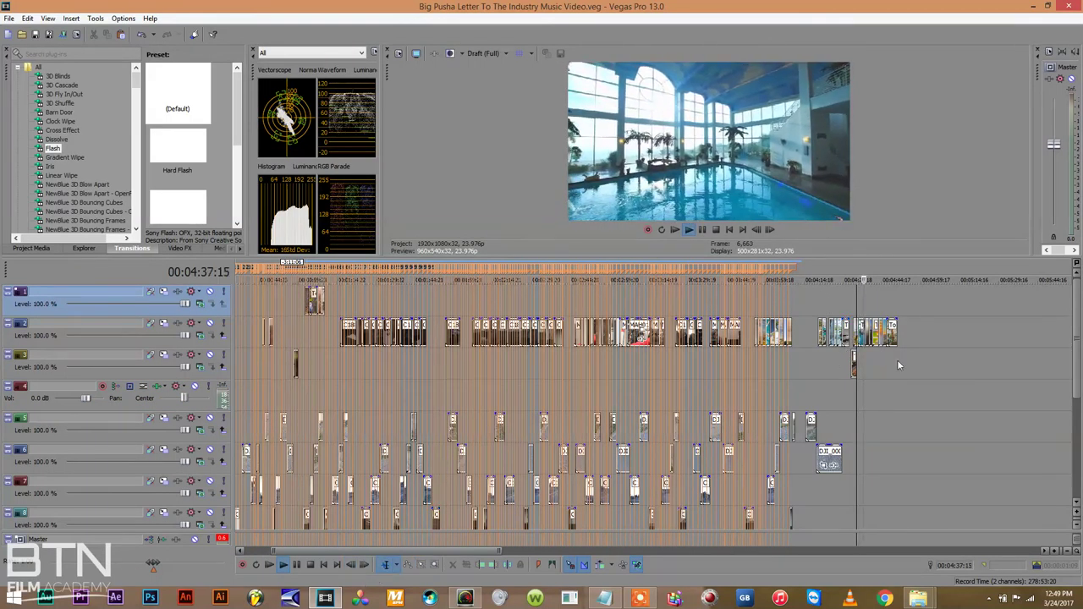
scroll(939, 423, up, 5)
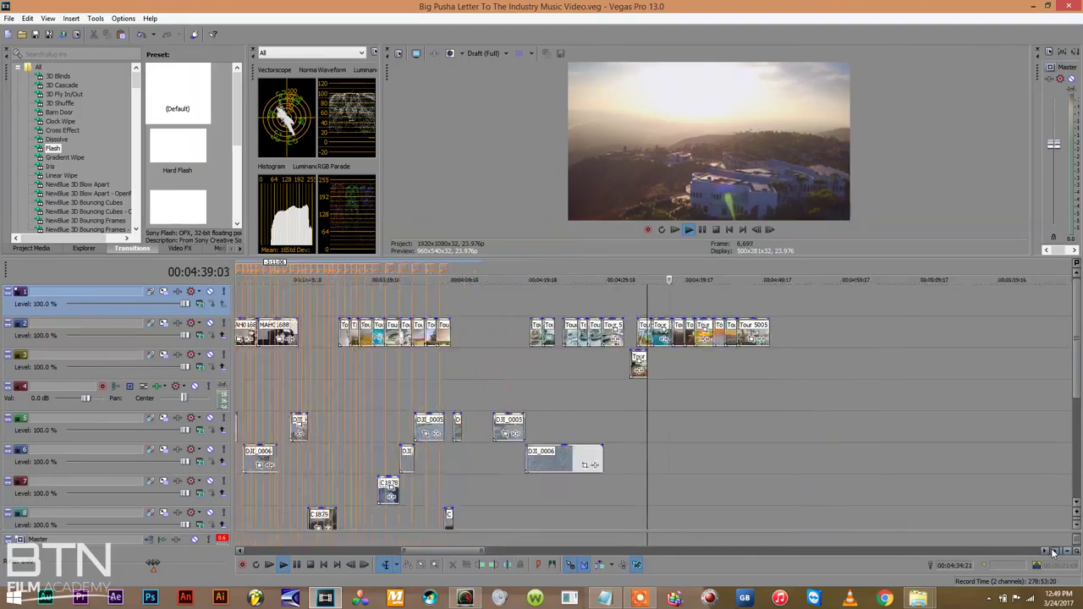
click(667, 333)
scroll(423, 381, down, 5)
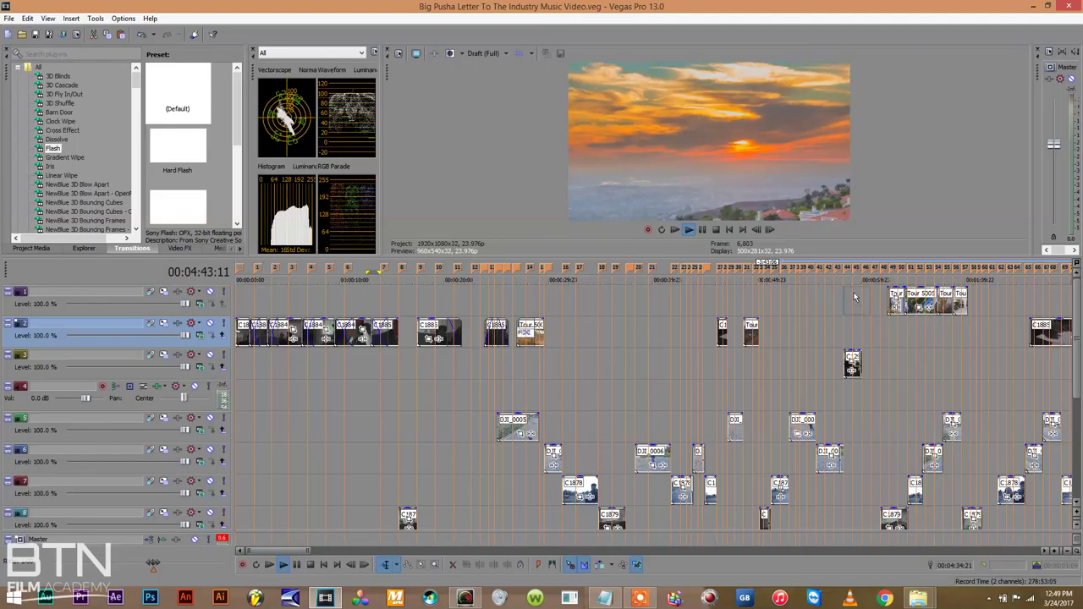
drag(880, 293, 862, 294)
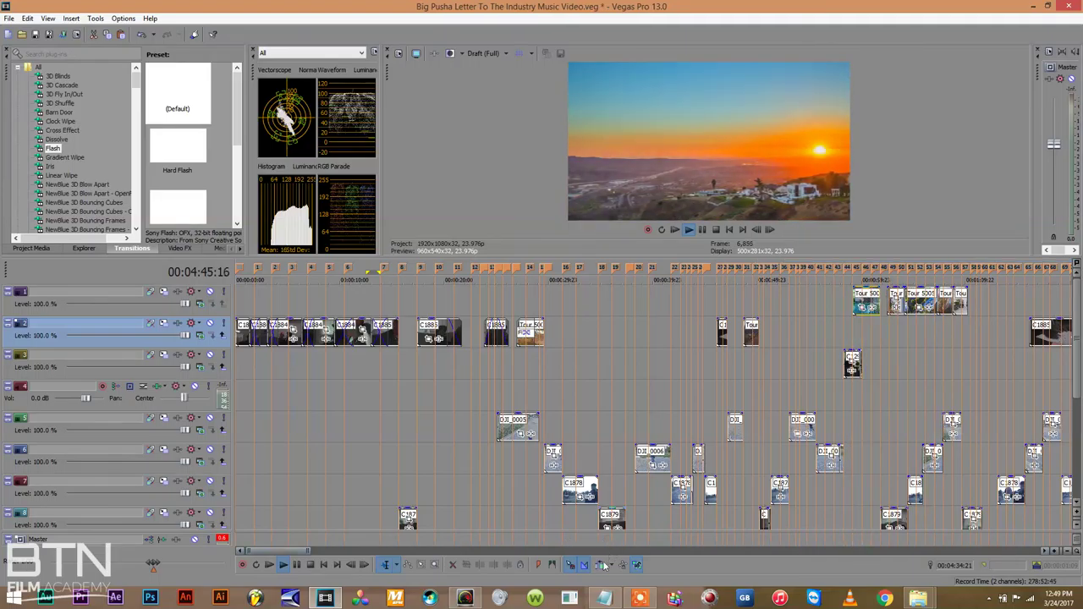
Move the five Tour 5005 clips on track 1 later to start at about 00:01:07 and play back from 00:00:55:14 into the C1879 clip
drag(863, 301, 955, 302)
click(817, 307)
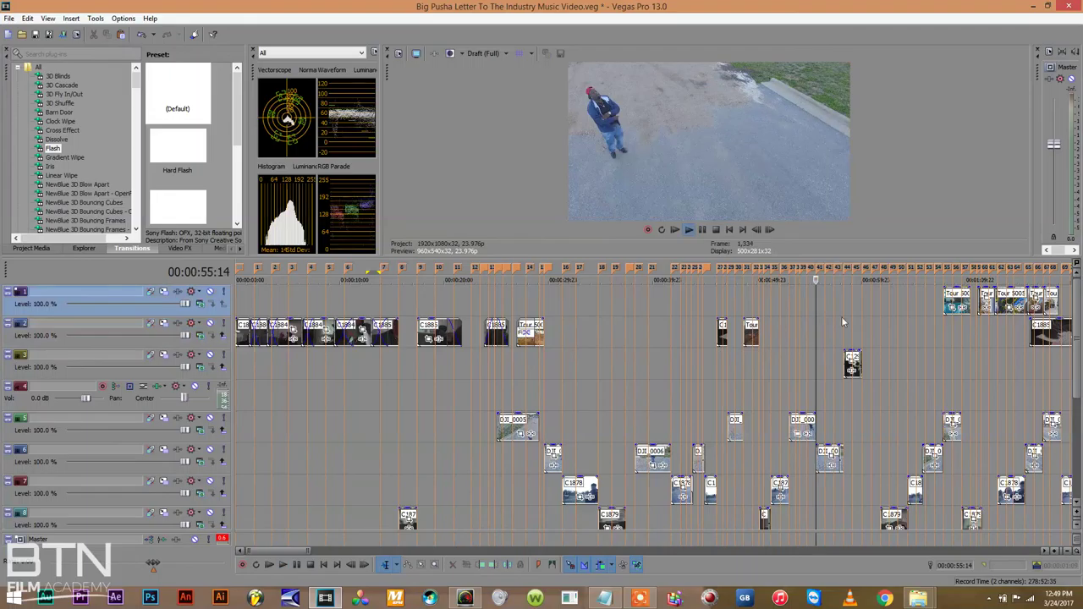
click(1053, 551)
click(1052, 551)
scroll(806, 346, right, 5)
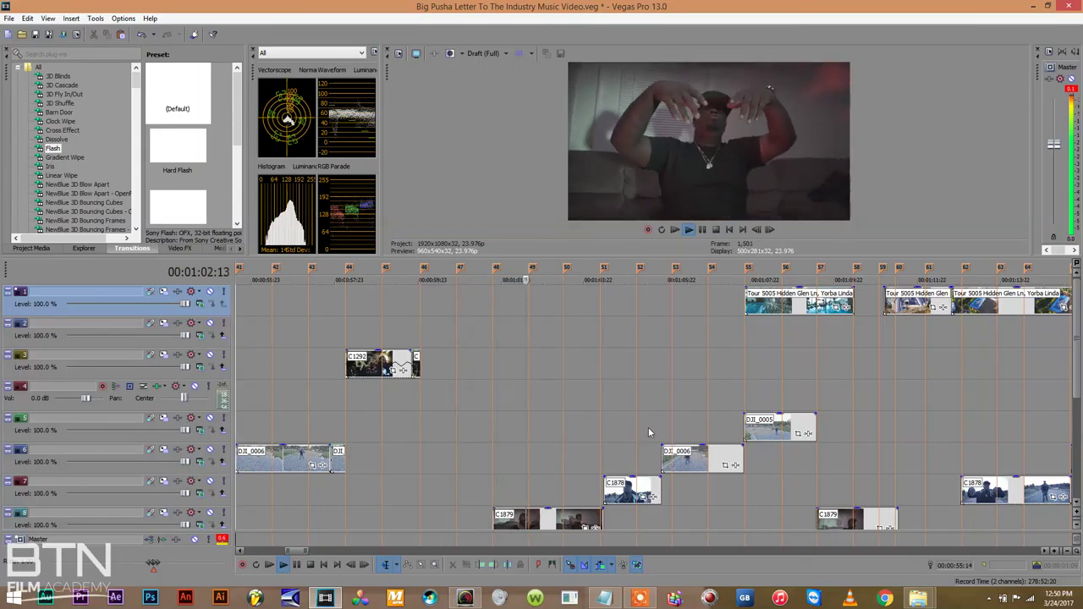
click(530, 367)
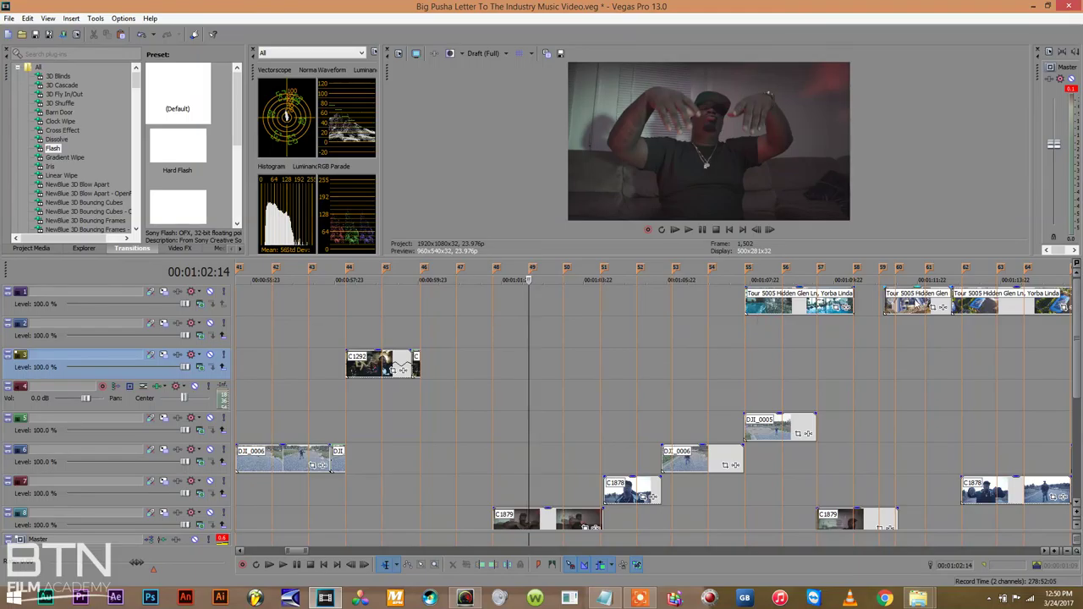
Turn off auto ripple and move the aerial mansion-roof clip on track 1 earlier, to start at the marker between 49 and 50
click(896, 309)
drag(908, 309, 891, 309)
click(598, 565)
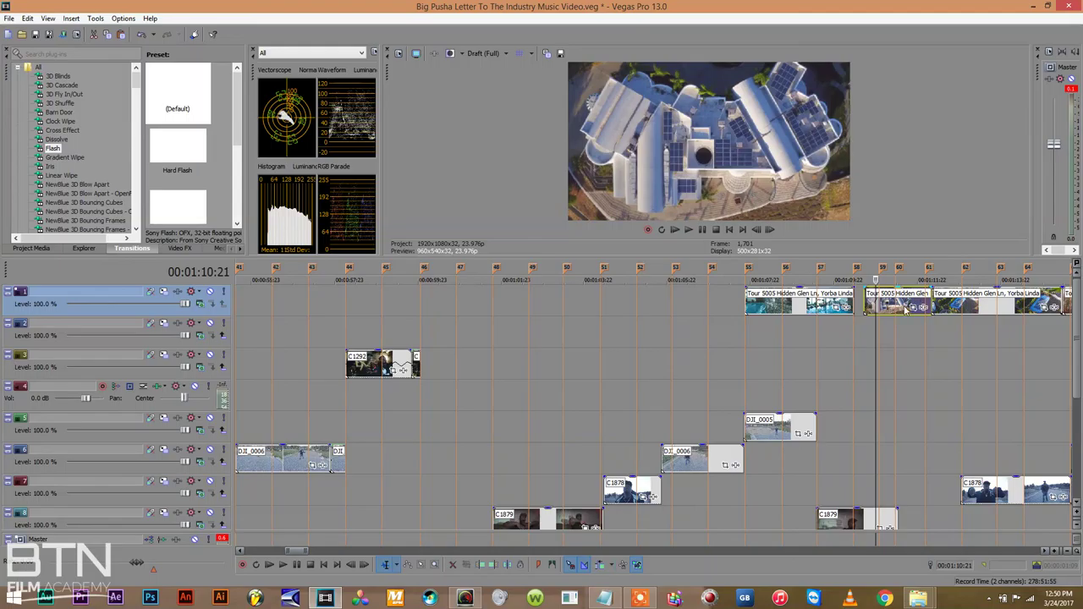
drag(887, 312, 577, 308)
click(520, 309)
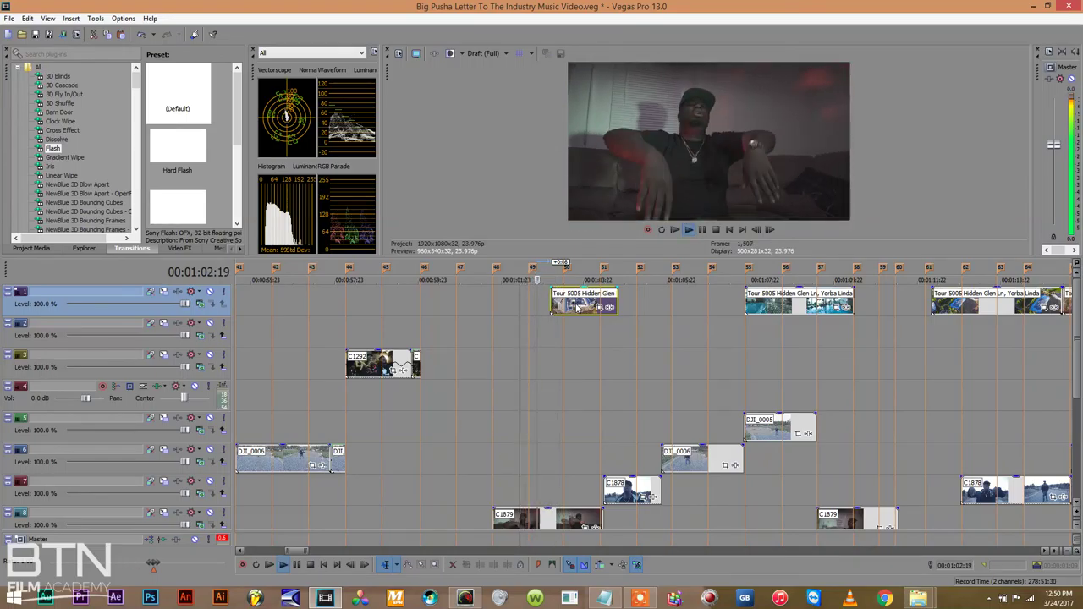
key(space)
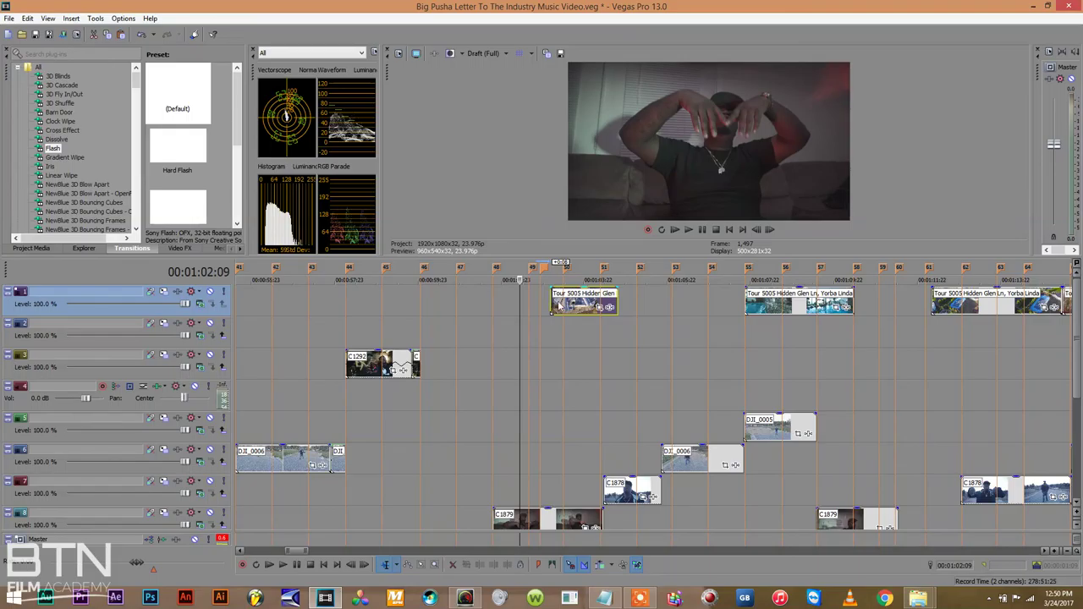
drag(579, 306, 572, 309)
key(space)
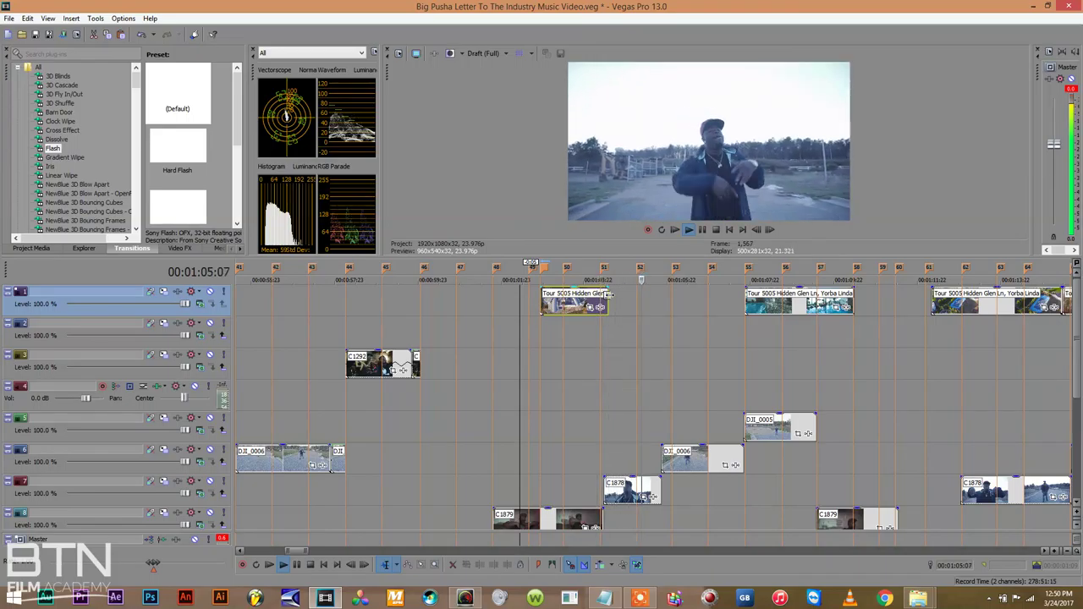
Trim the mansion-roof clip's end to the marker between 50 and 51 and place the tennis-court clip directly after it, trimmed to marker 52
drag(607, 295, 603, 298)
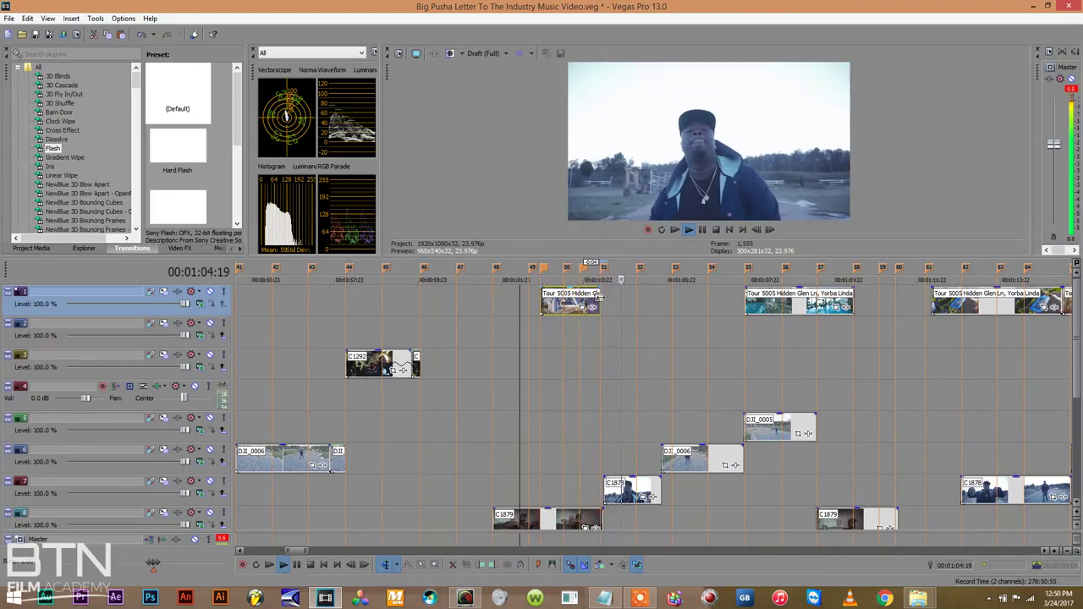
drag(603, 298, 583, 303)
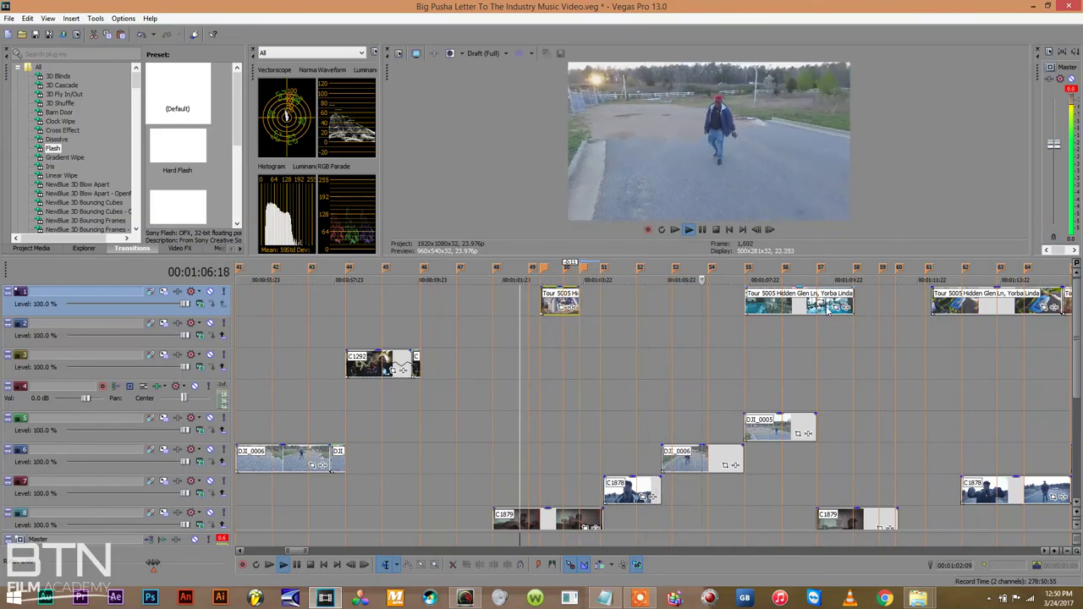
drag(959, 314, 606, 314)
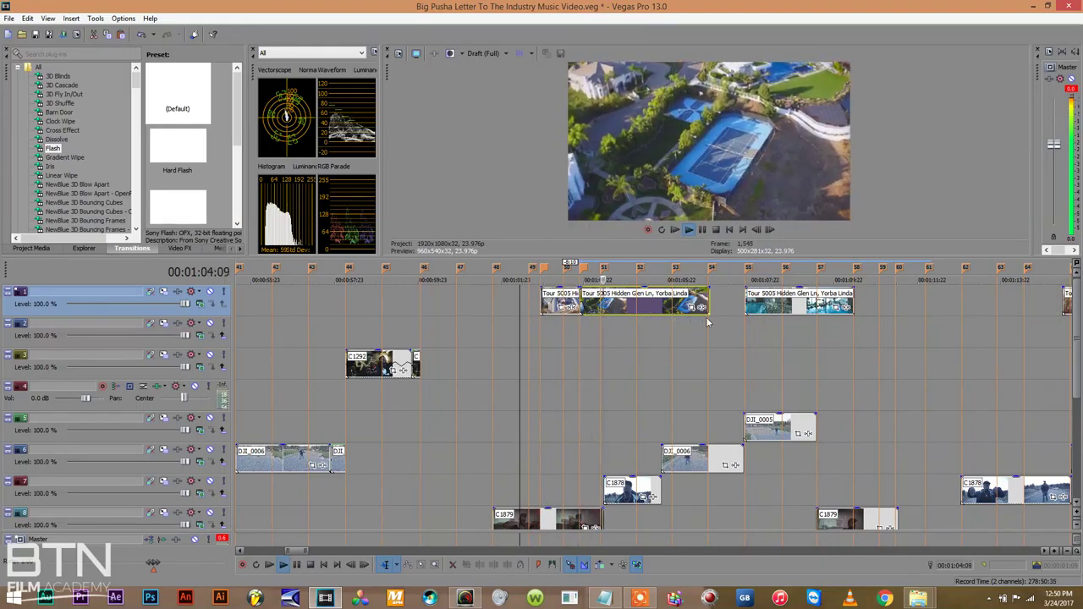
drag(709, 306, 634, 306)
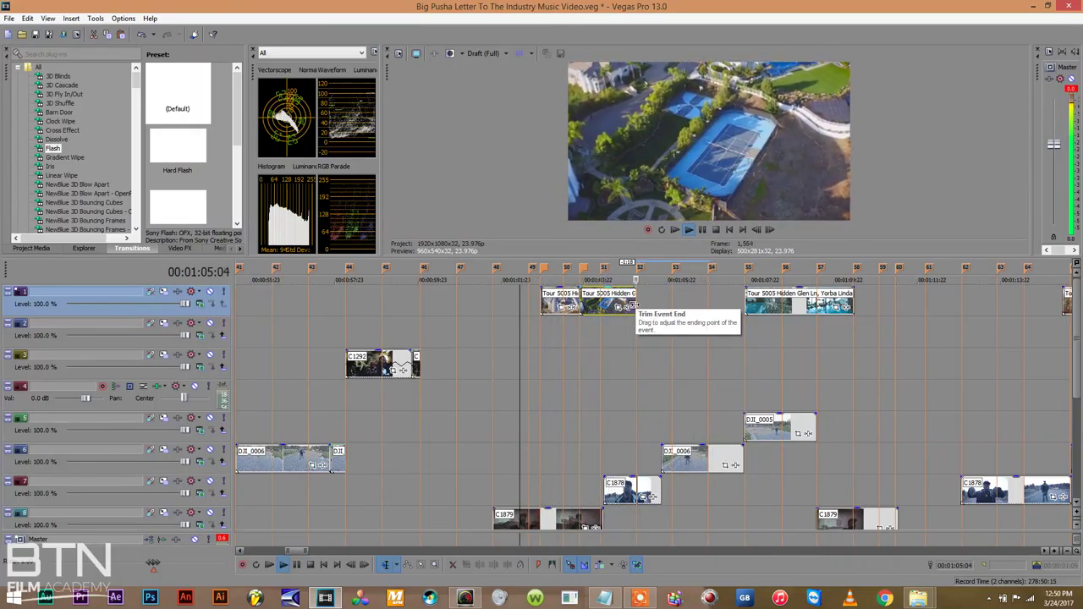
Move the indoor-pool clip on track 1 directly after the tennis-court clip and trim its end to marker 54
drag(771, 302, 660, 312)
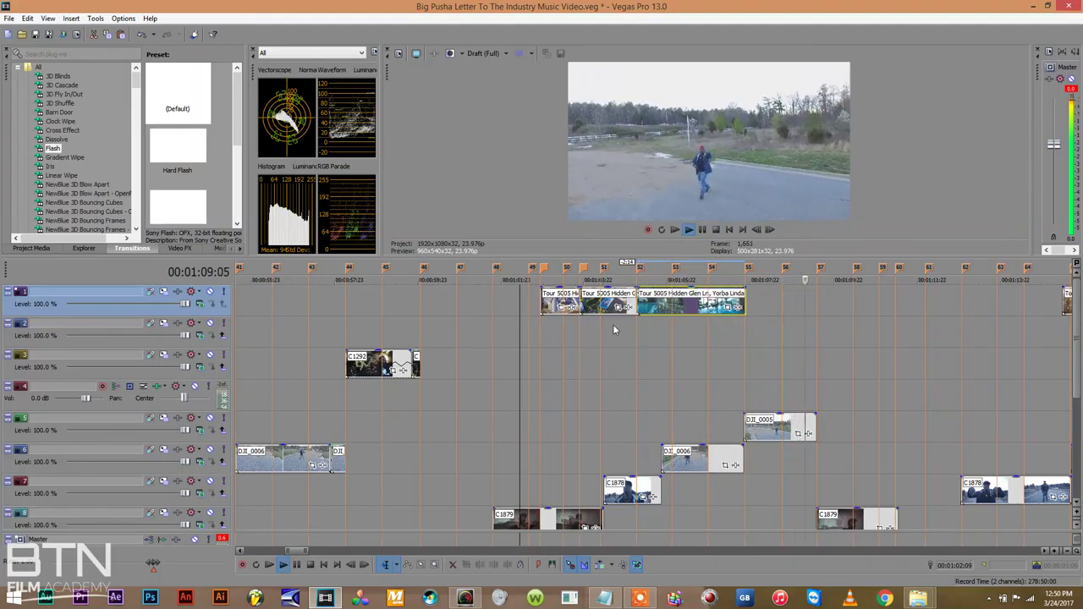
click(654, 327)
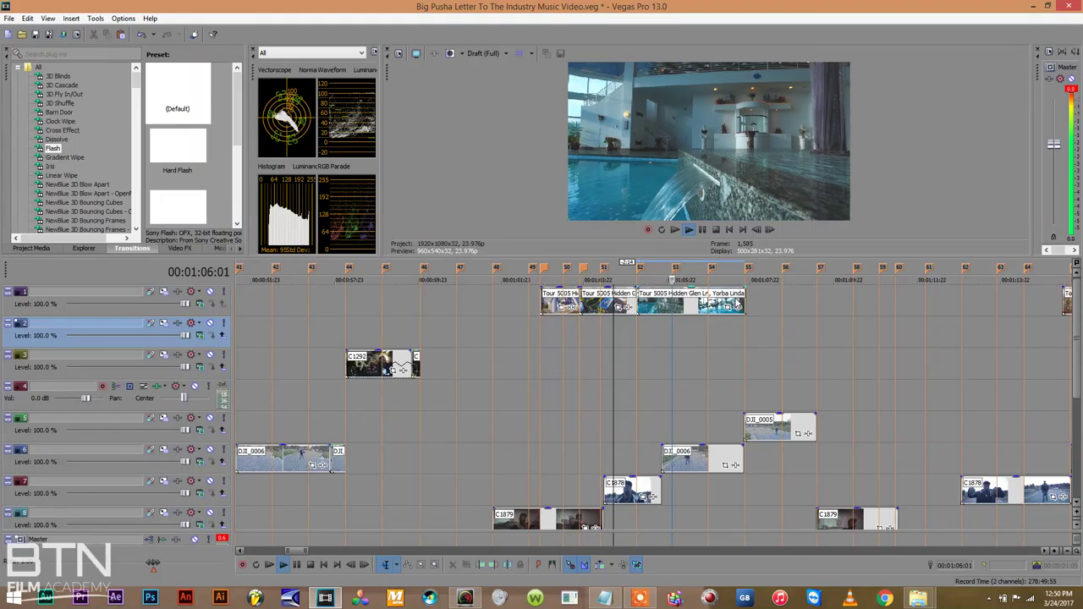
drag(744, 294, 703, 302)
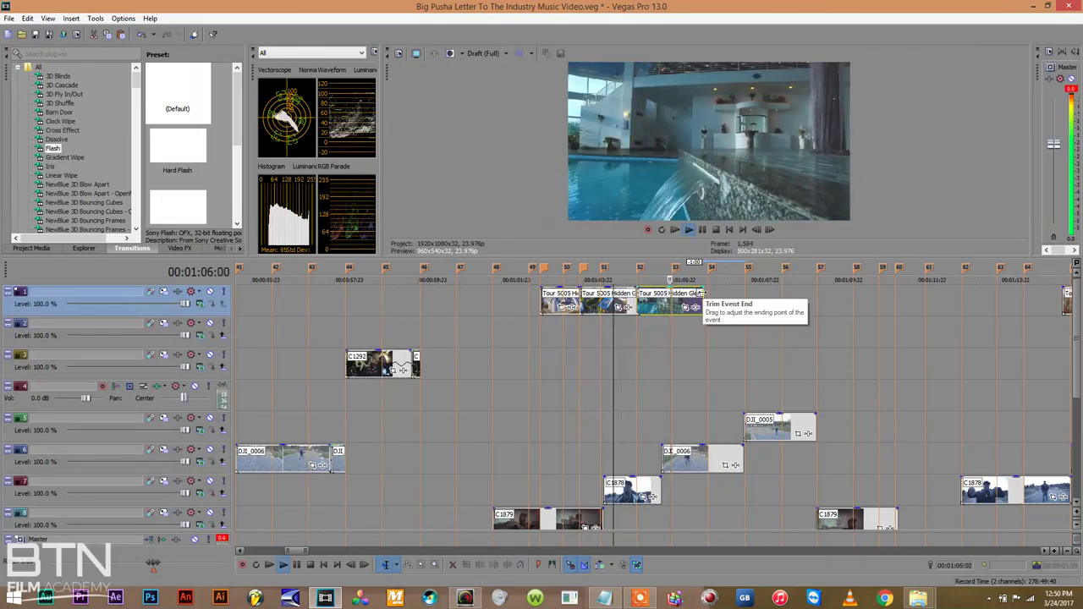
mouse_move(705, 287)
mouse_down()
mouse_move(800, 300)
mouse_move(704, 300)
mouse_up()
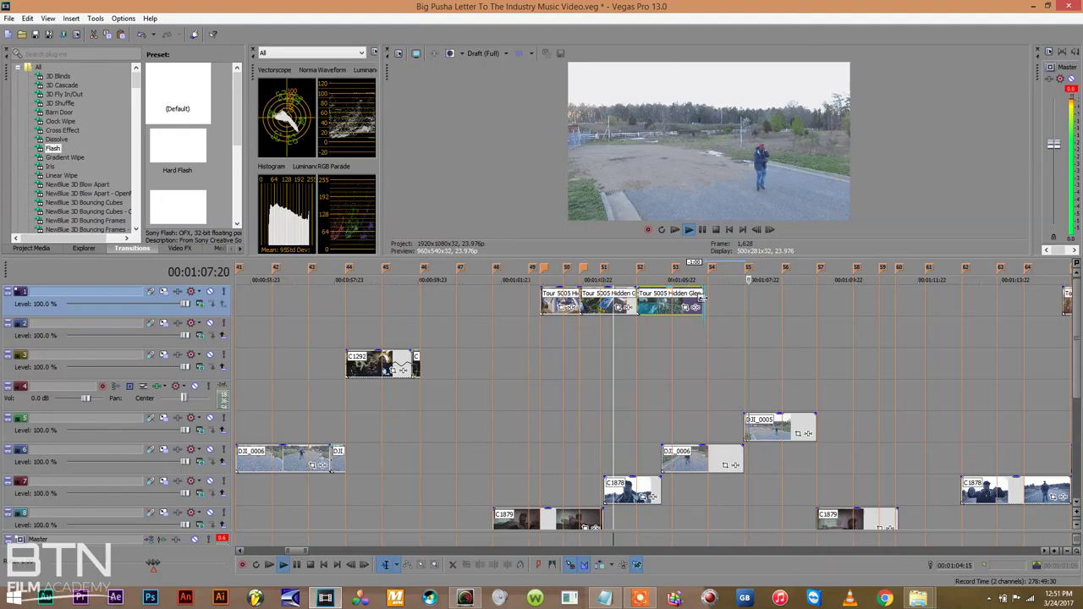
drag(700, 296, 707, 301)
key(space)
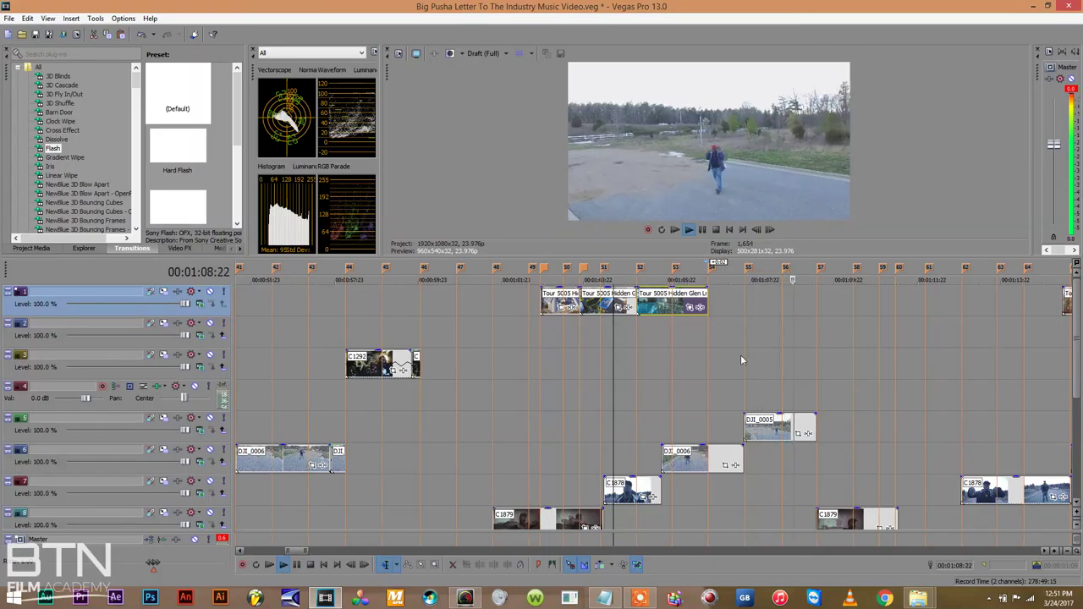
Shift the DJI_0006 clip on track 6 slightly later and extend its end to marker 56, keeping DJI_0005's start at marker 55
drag(714, 462, 724, 462)
click(689, 417)
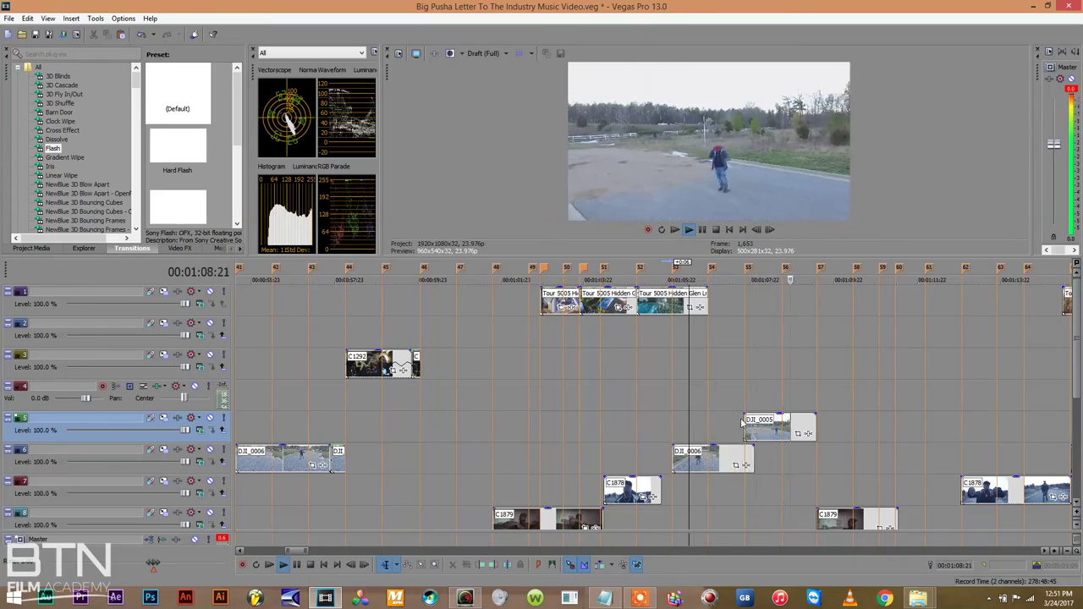
drag(745, 420, 788, 426)
drag(752, 462, 779, 457)
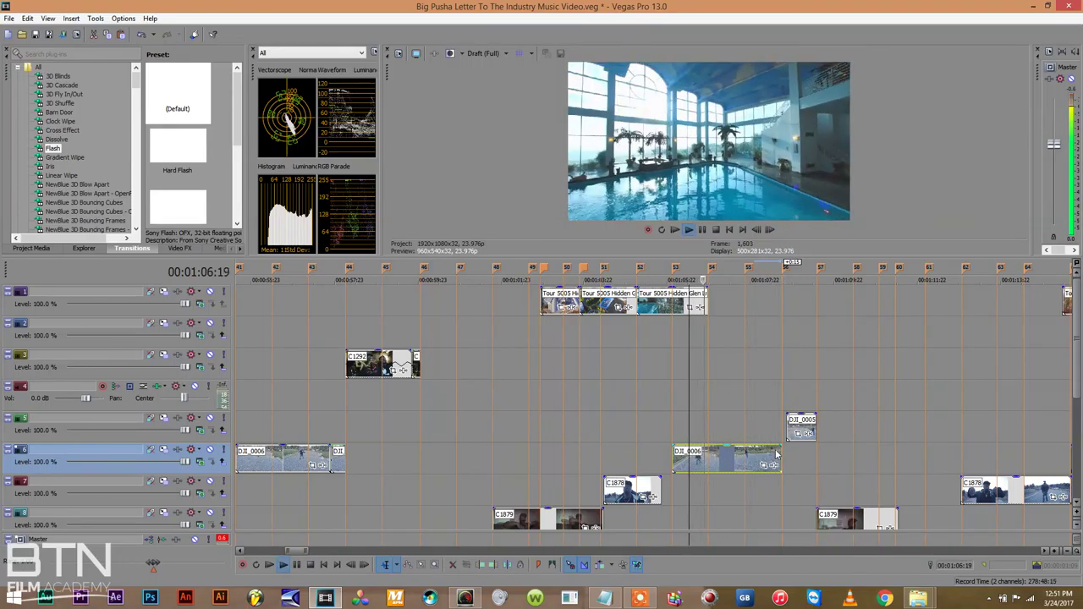
drag(789, 427, 746, 427)
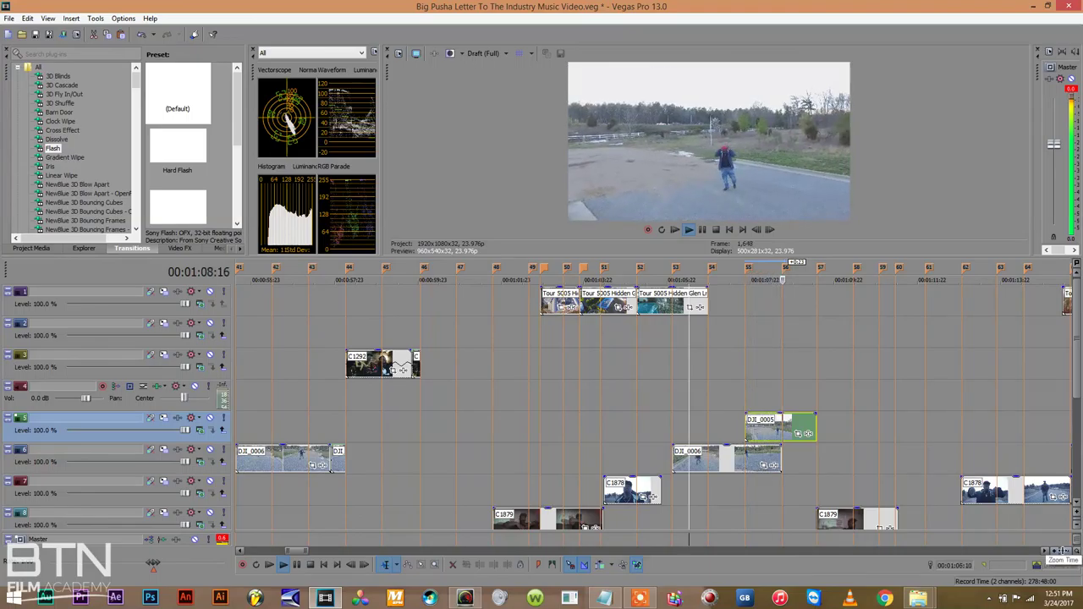
Move the palm-tree mansion exterior clip on track 1 to start at marker 55 and trim its end to marker 56
click(1067, 551)
click(1067, 551)
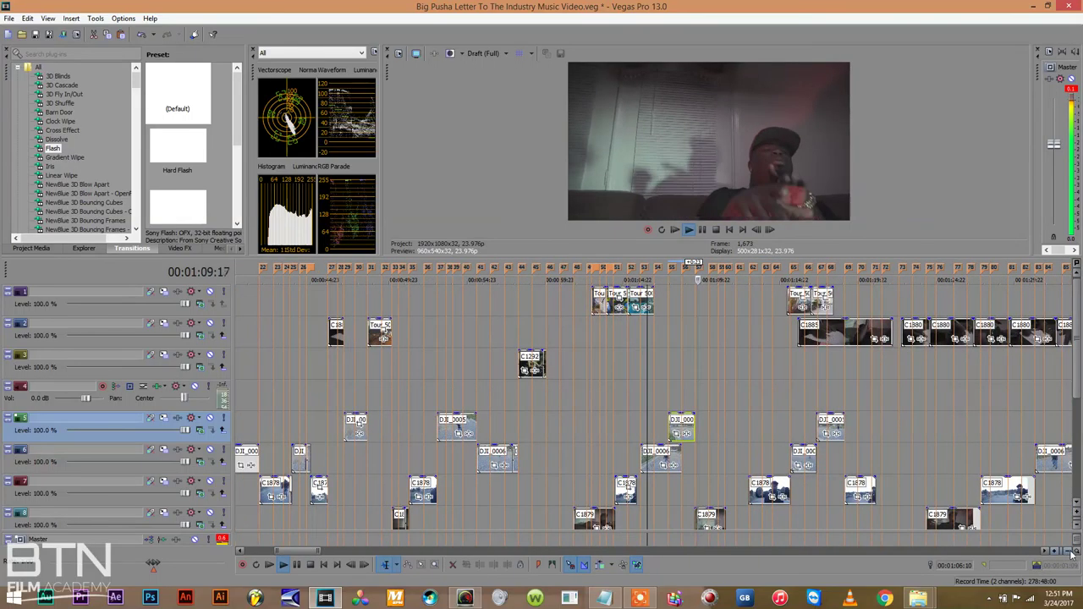
click(789, 301)
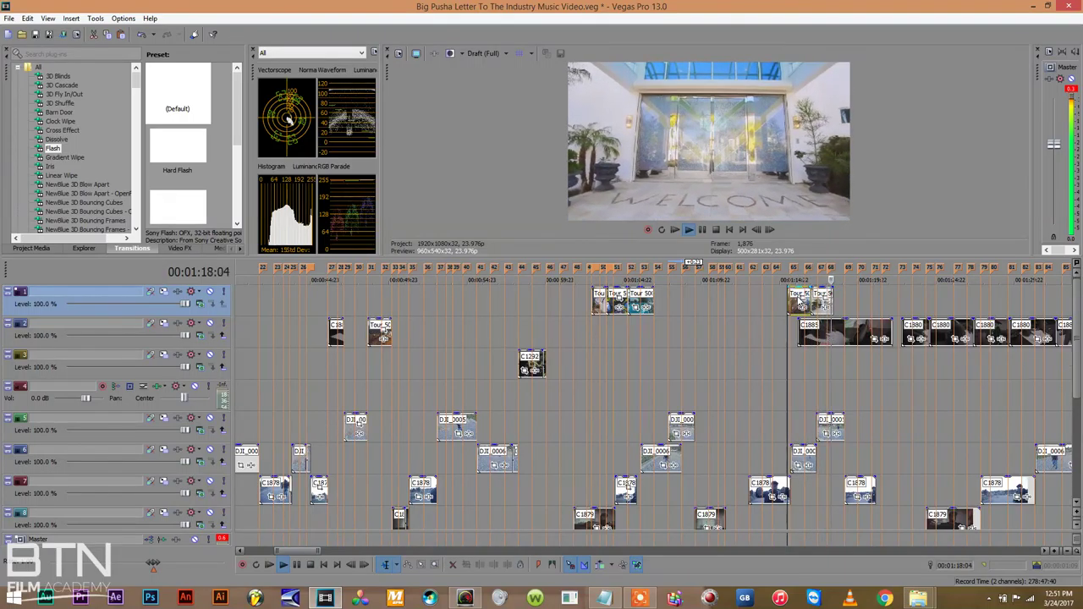
drag(798, 300, 680, 300)
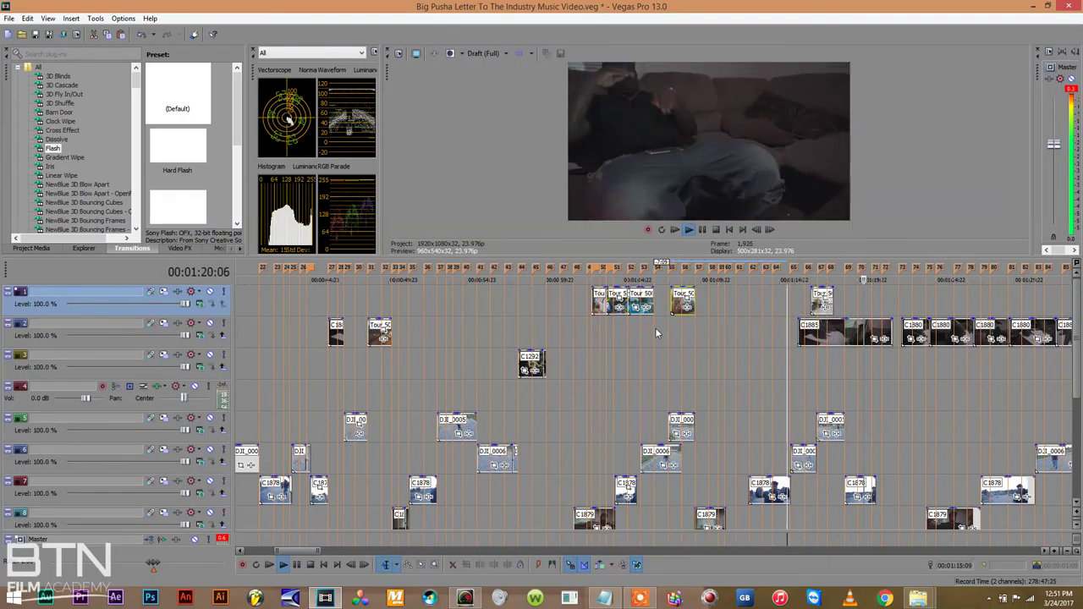
click(655, 327)
click(681, 306)
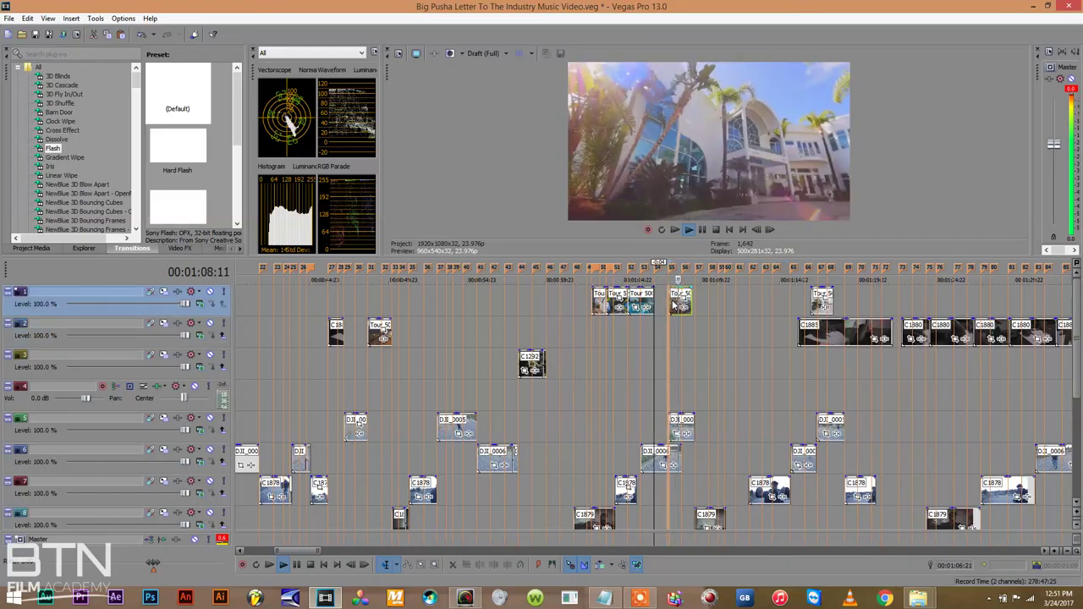
drag(692, 301, 682, 301)
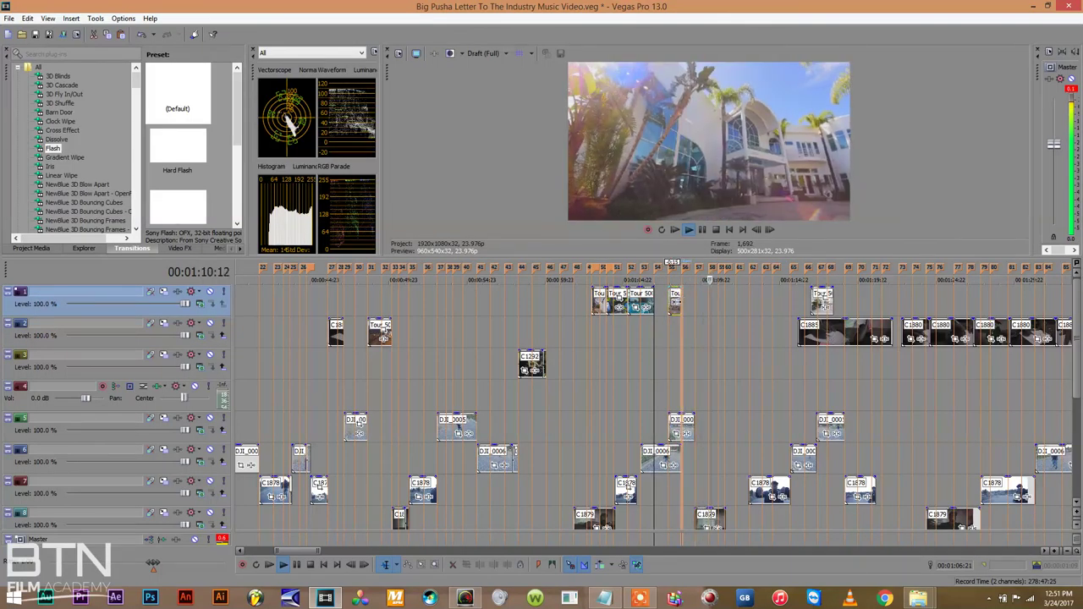
Move the remaining mansion-entrance clip on track 1 directly after the palm-tree exterior clip and play back the result
key(space)
key(space)
drag(821, 300, 689, 298)
key(space)
Delete the DJI_0005 clip on track 5 beneath the mansion exterior and trim DJI_0006 to run only from marker 54 to 55
click(669, 420)
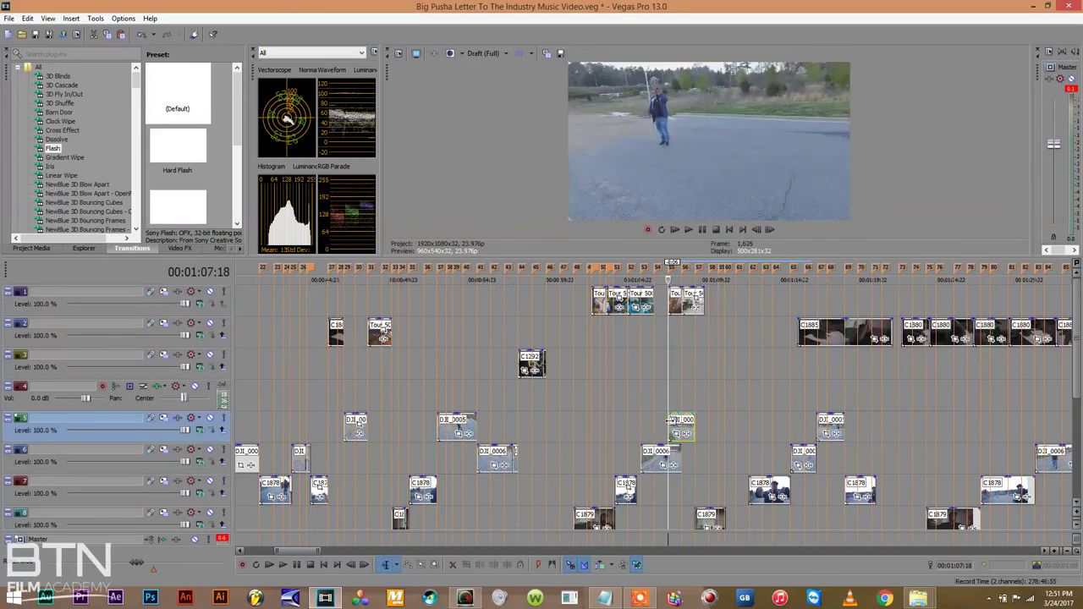
drag(680, 457, 668, 455)
click(618, 439)
key(space)
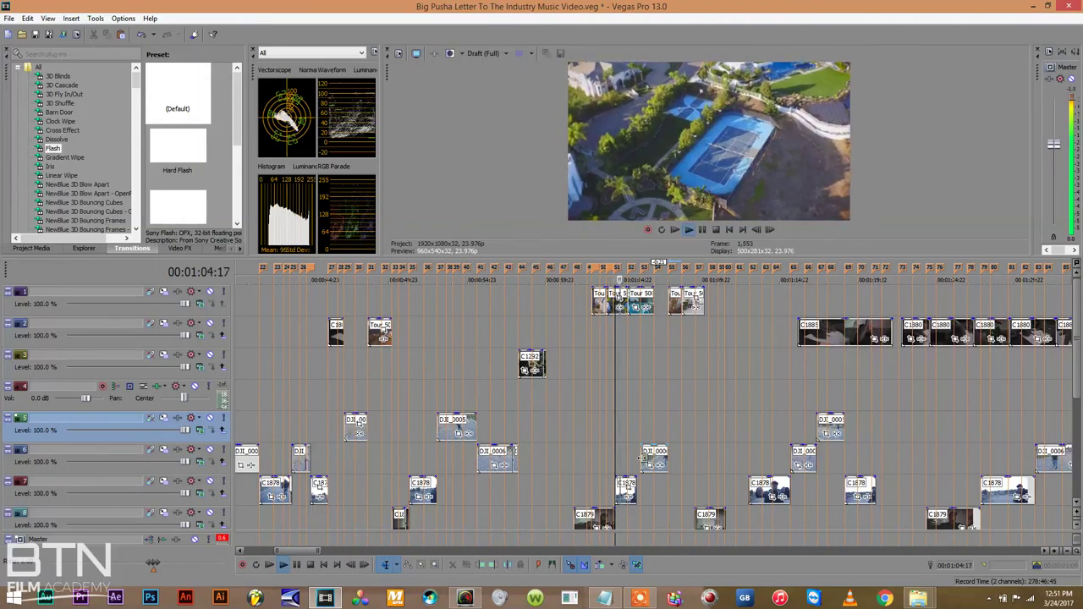
drag(645, 454, 654, 454)
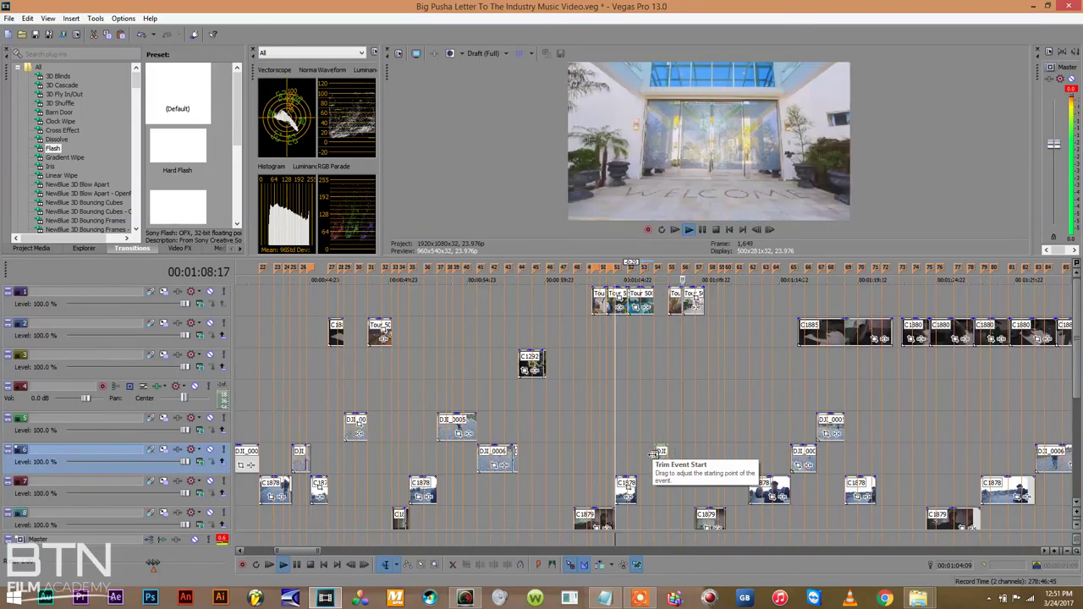
click(660, 415)
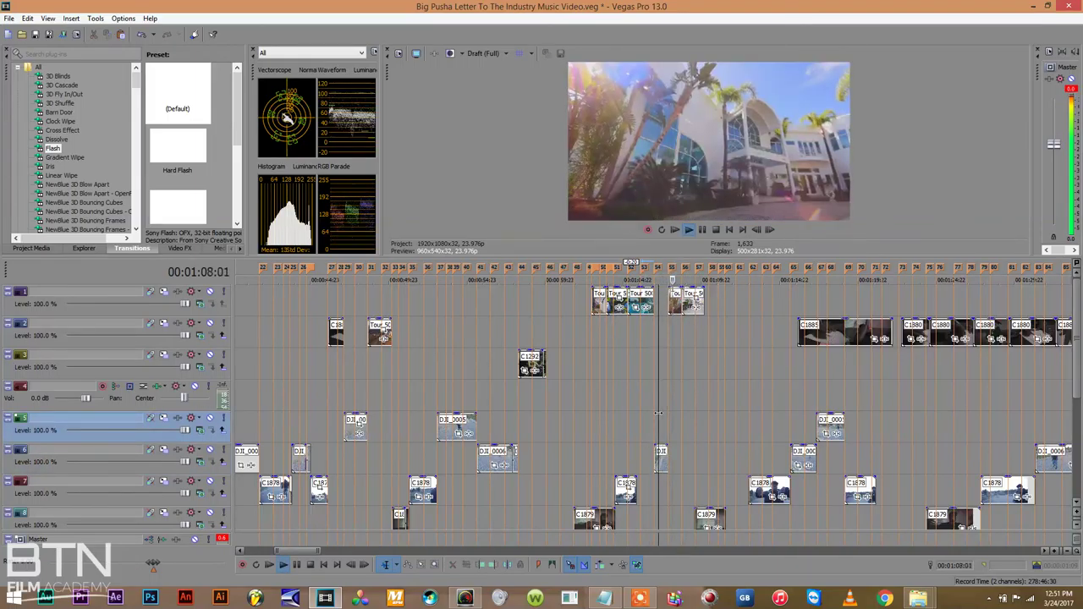
click(650, 407)
key(space)
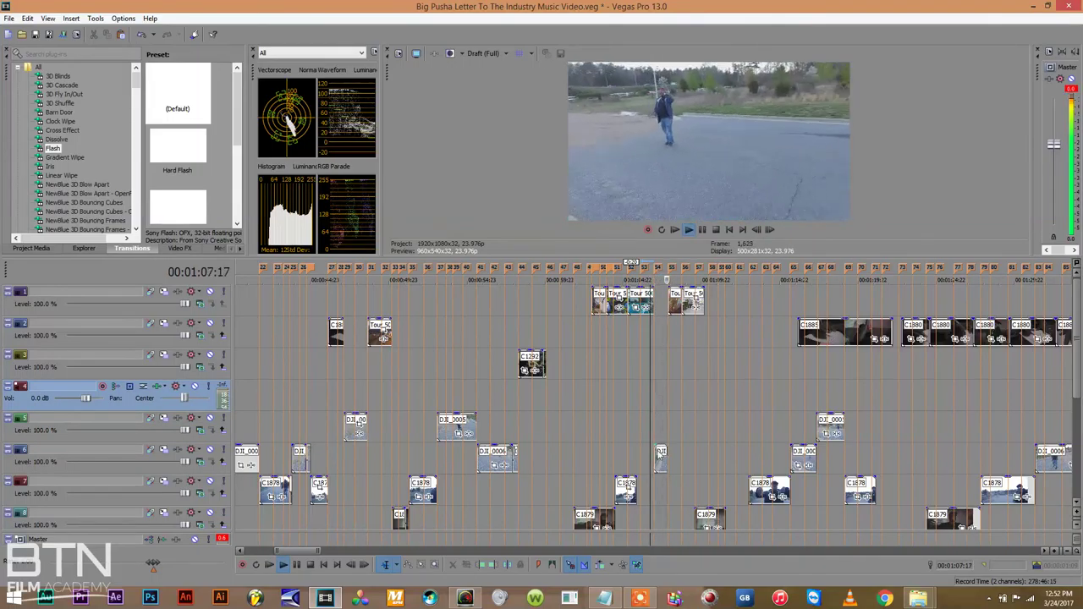
Adjust the playback rate of the short DJI_0006 clip between markers 54 and 55 in its properties and save the project
right_click(662, 456)
click(681, 442)
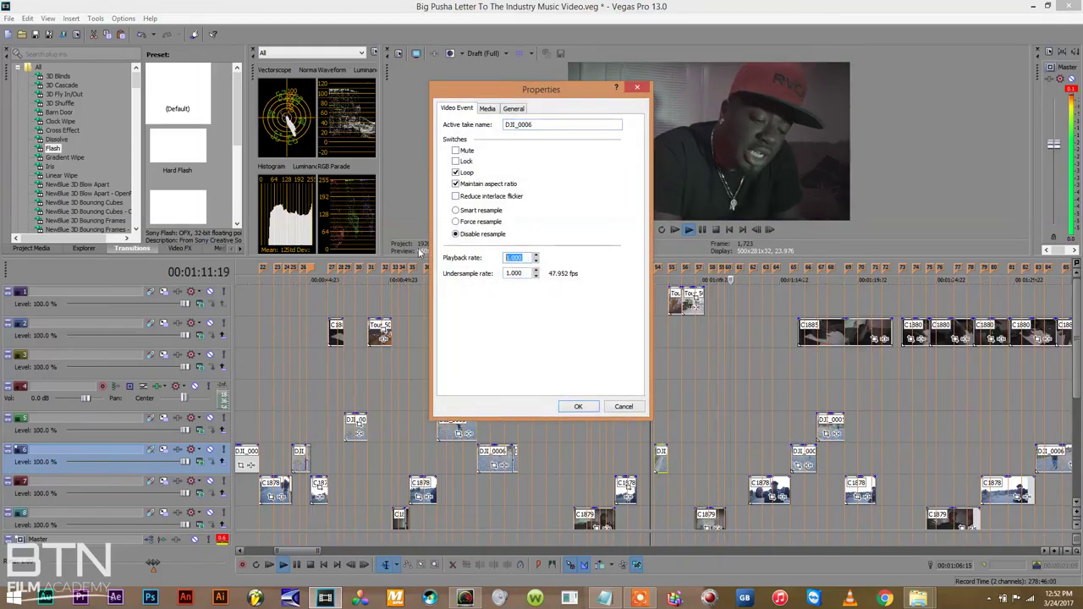
key(Return)
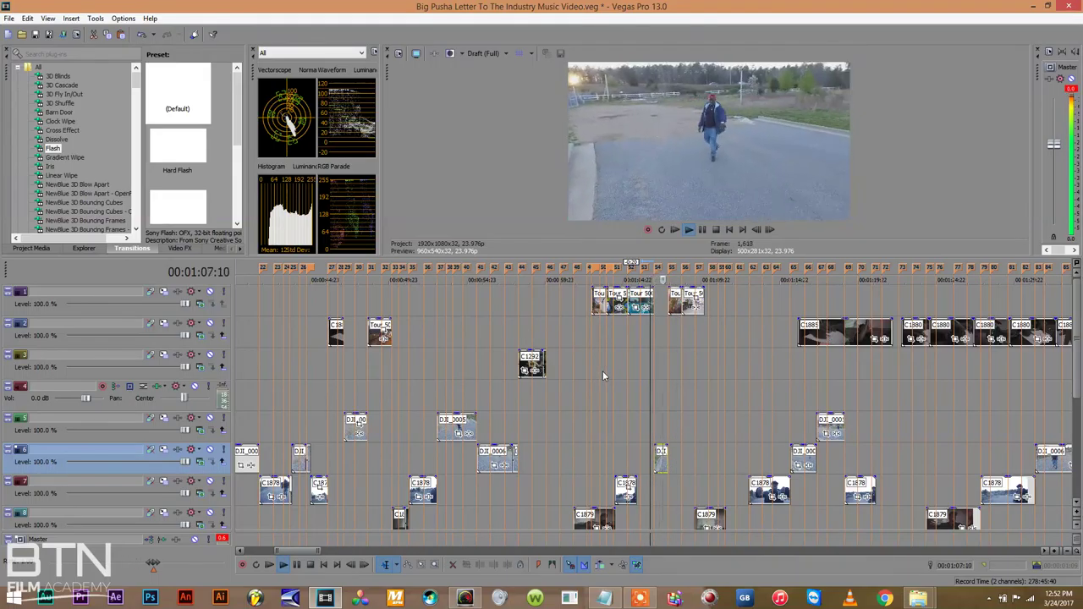
key(space)
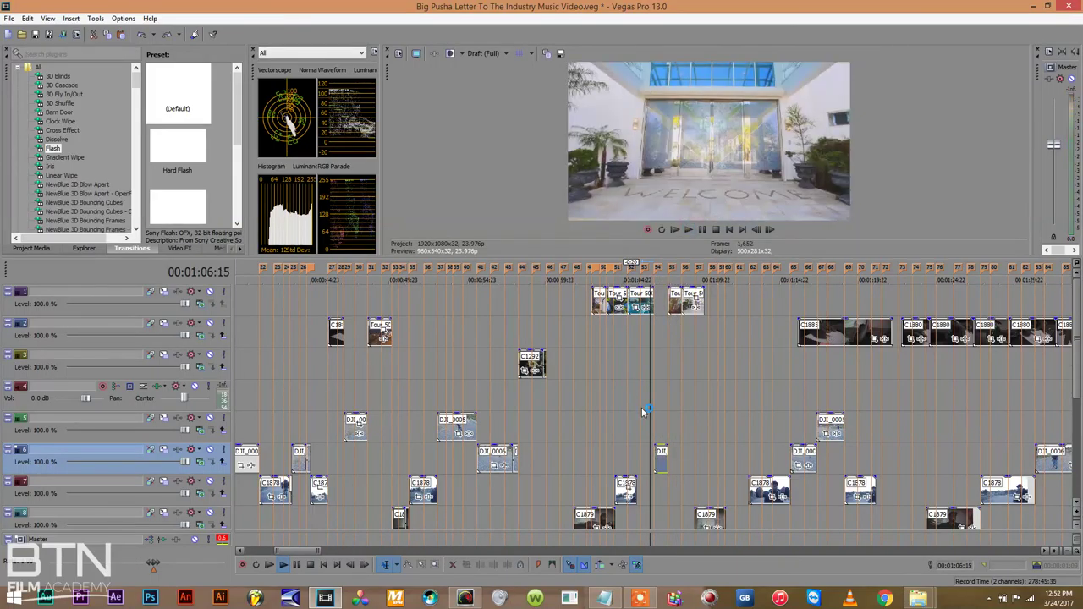
key(space)
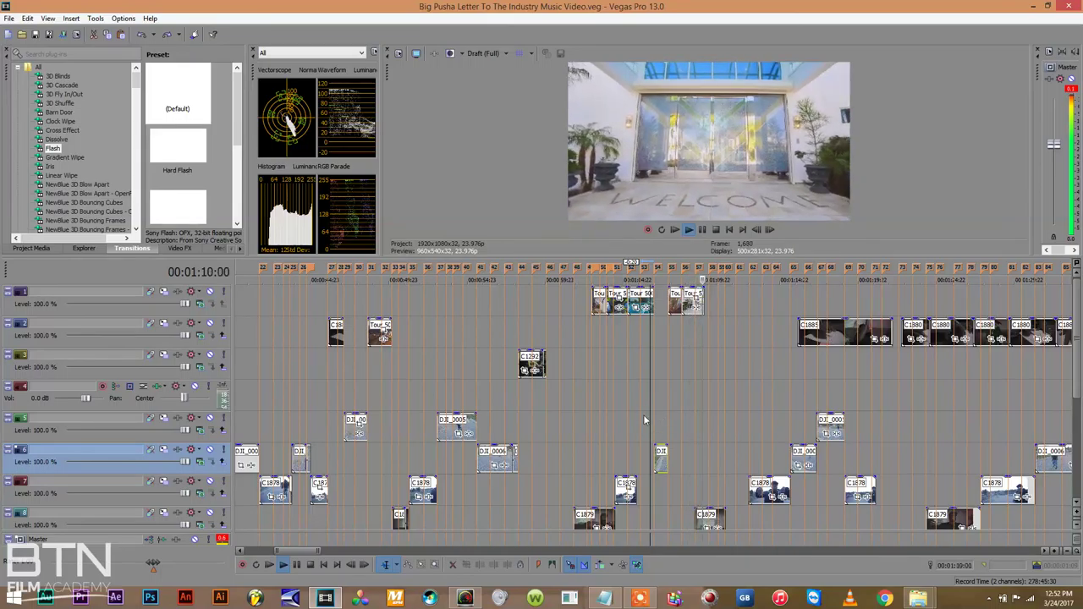
click(640, 411)
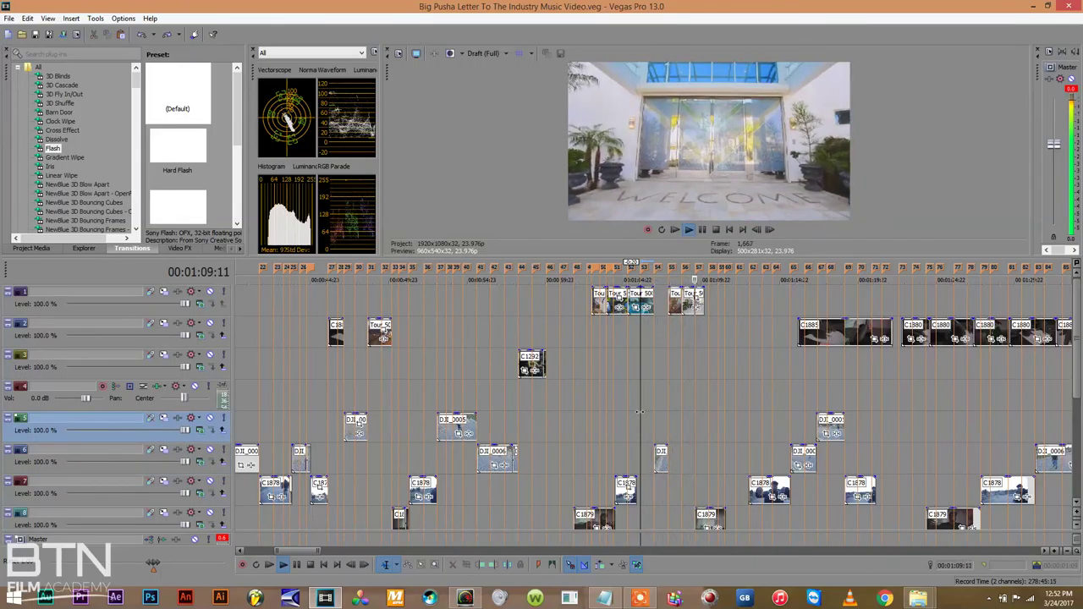
Add a fade-out to the end of the mansion-entrance clip on track 1 and apply the default Flash transition to it
click(689, 333)
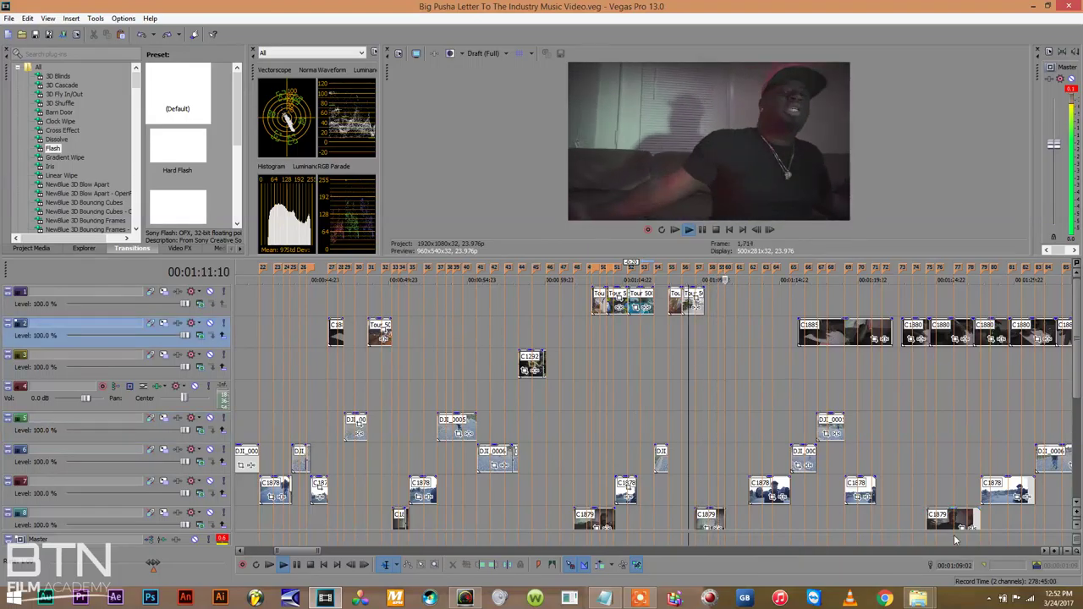
click(1056, 552)
click(1056, 552)
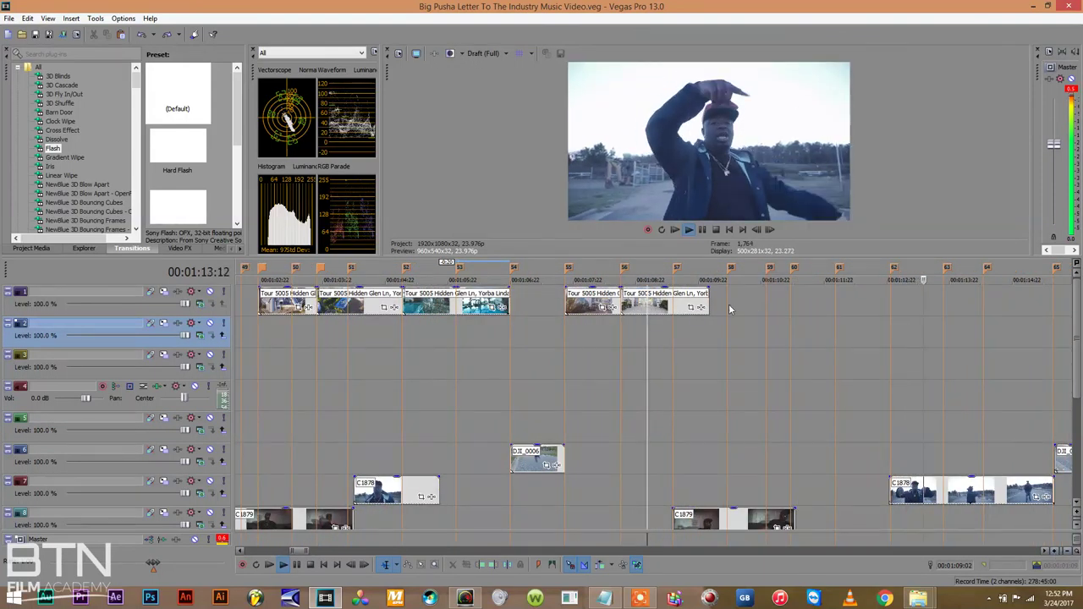
drag(708, 290, 650, 292)
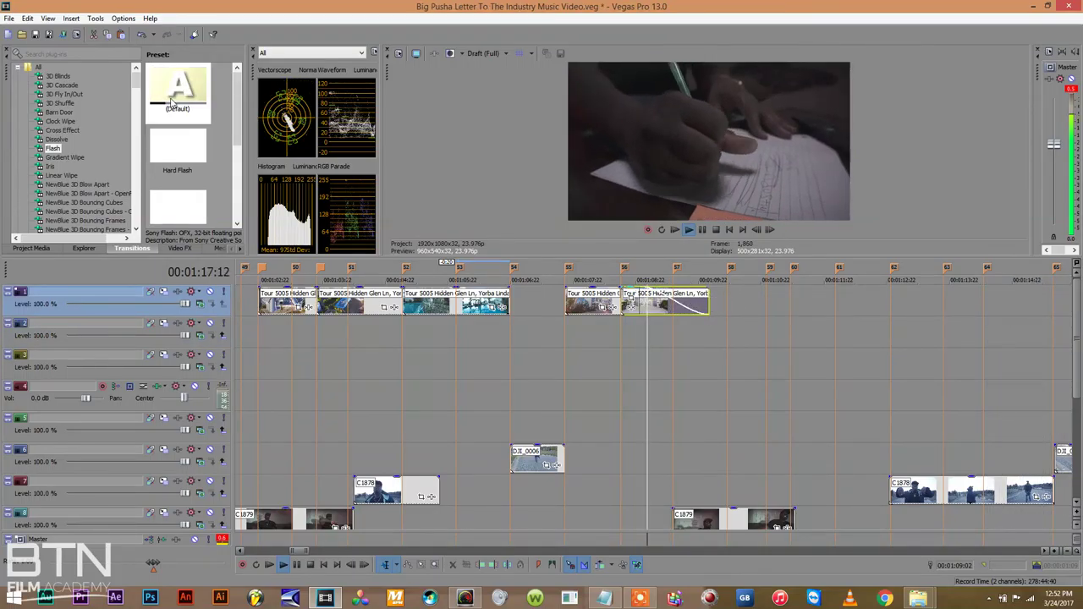
drag(178, 89, 663, 314)
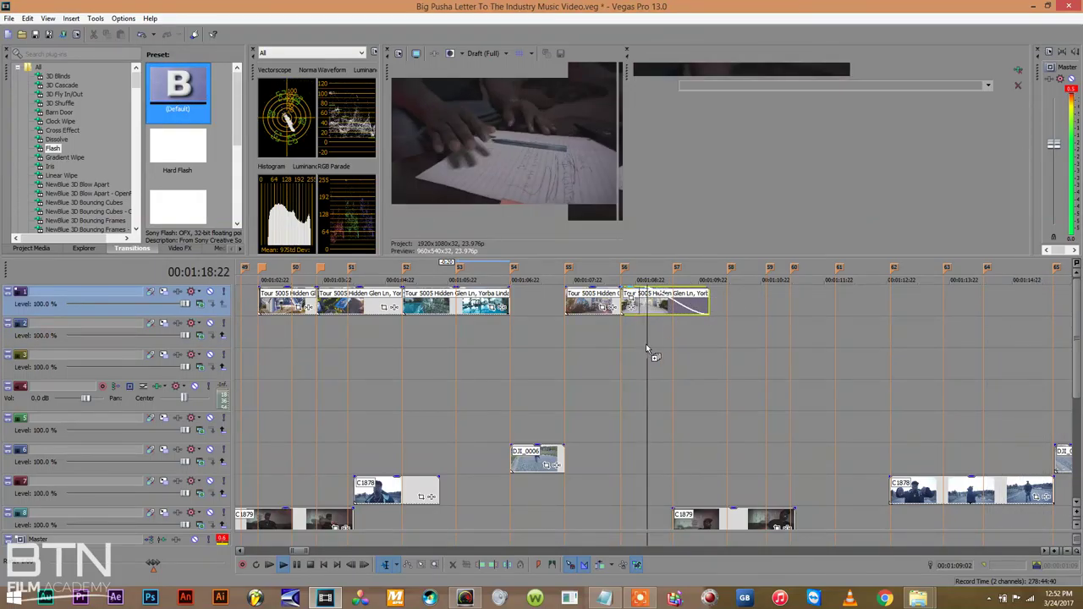
Review the mansion entrance's Flash transition, close its settings, and extend the start of the following C1879 clip on track 8 slightly earlier
click(613, 346)
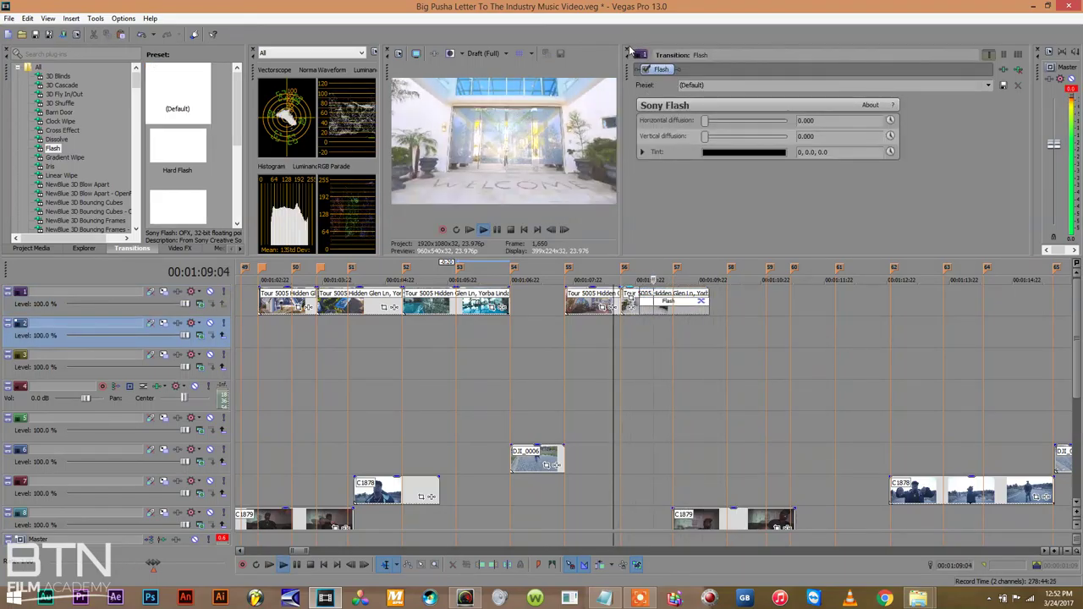
click(1018, 85)
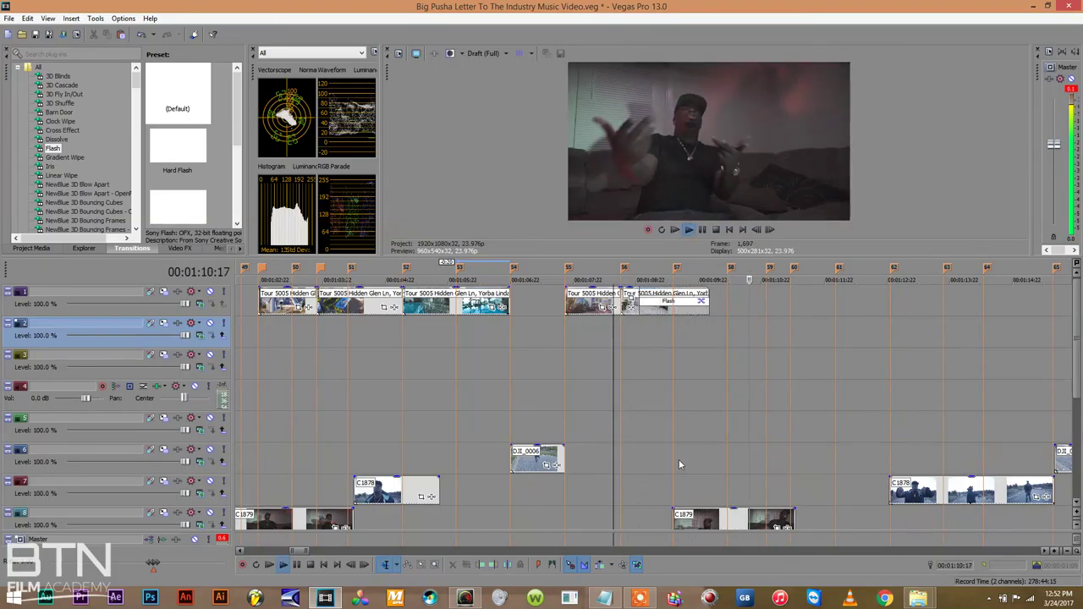
drag(674, 519, 660, 519)
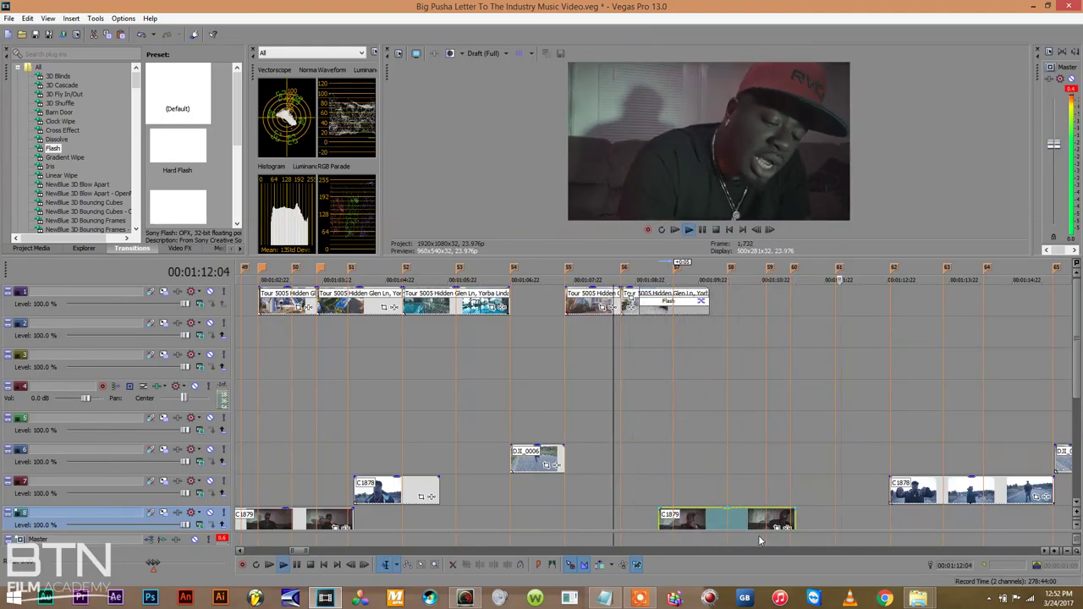
key(space)
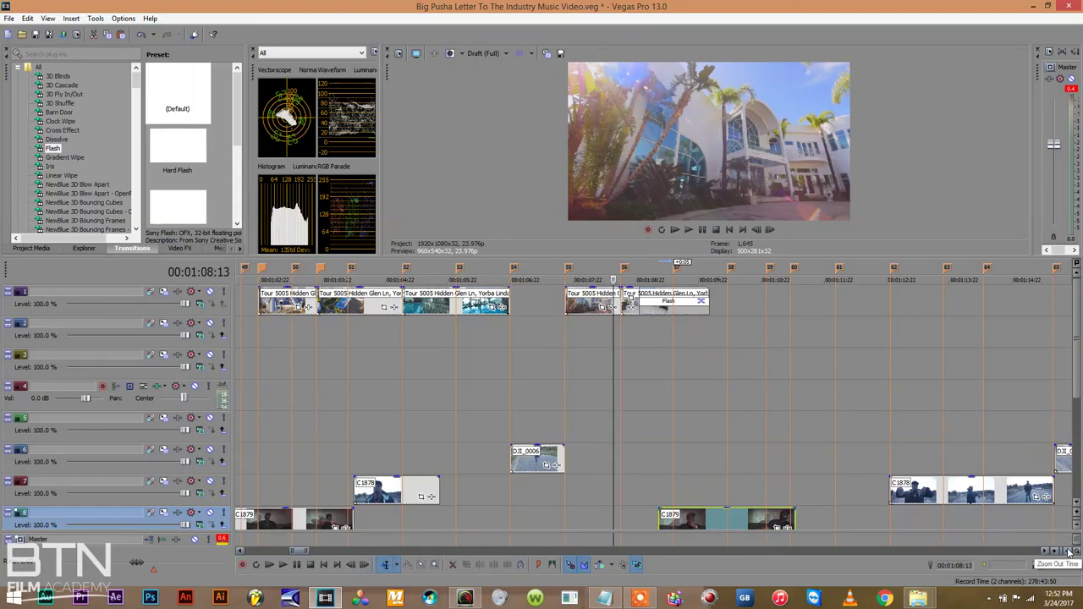
Delete the C1878 clip on track 7 beneath the mansion clips and trim the preceding C1879 clip's end to where the first mansion clip starts
click(1074, 552)
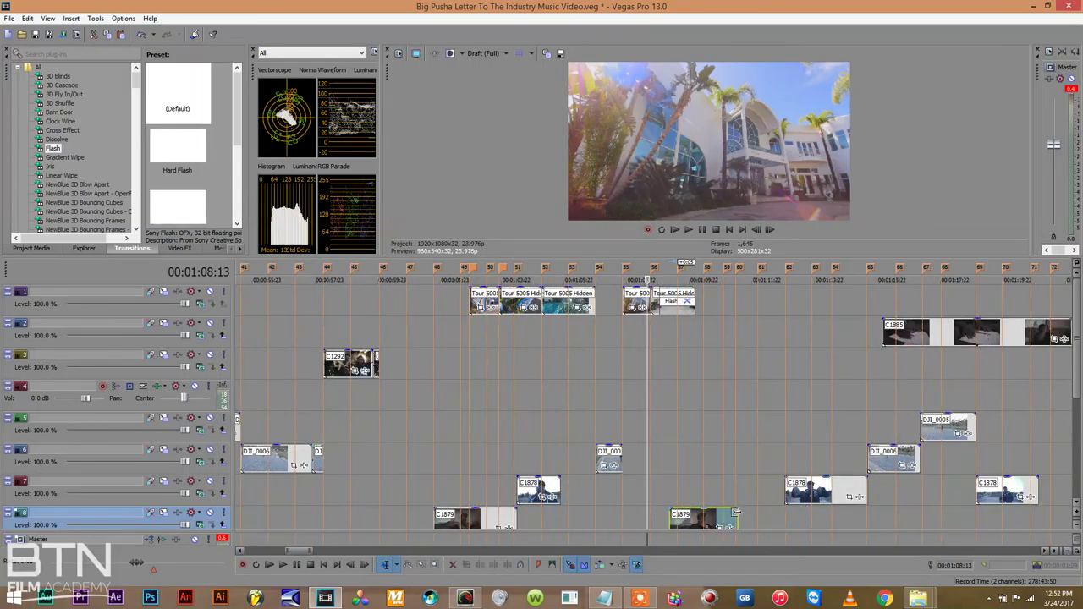
click(538, 487)
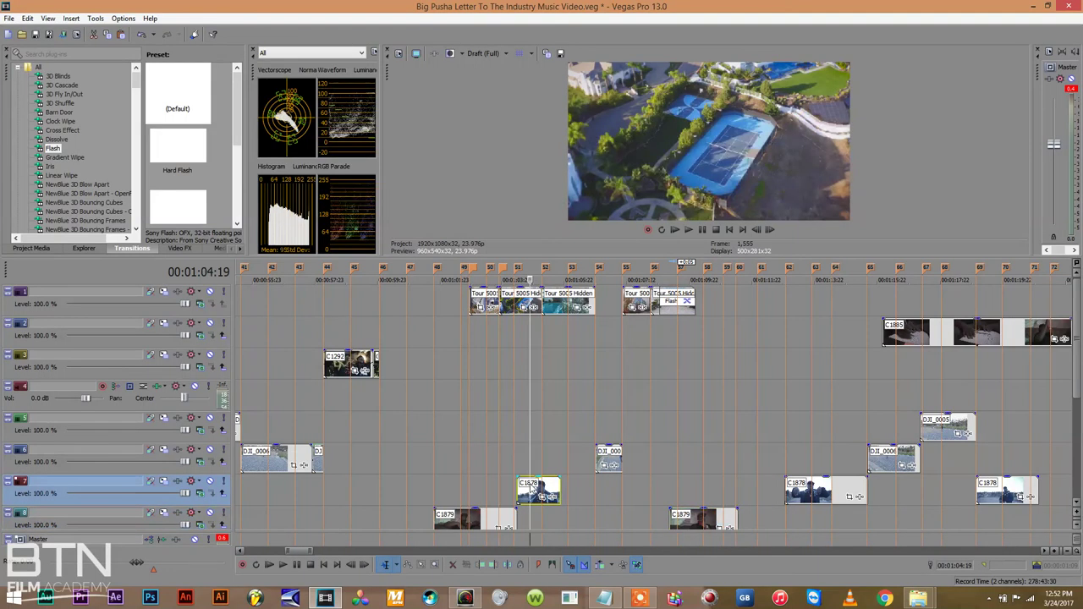
key(Delete)
drag(515, 518, 468, 508)
click(440, 496)
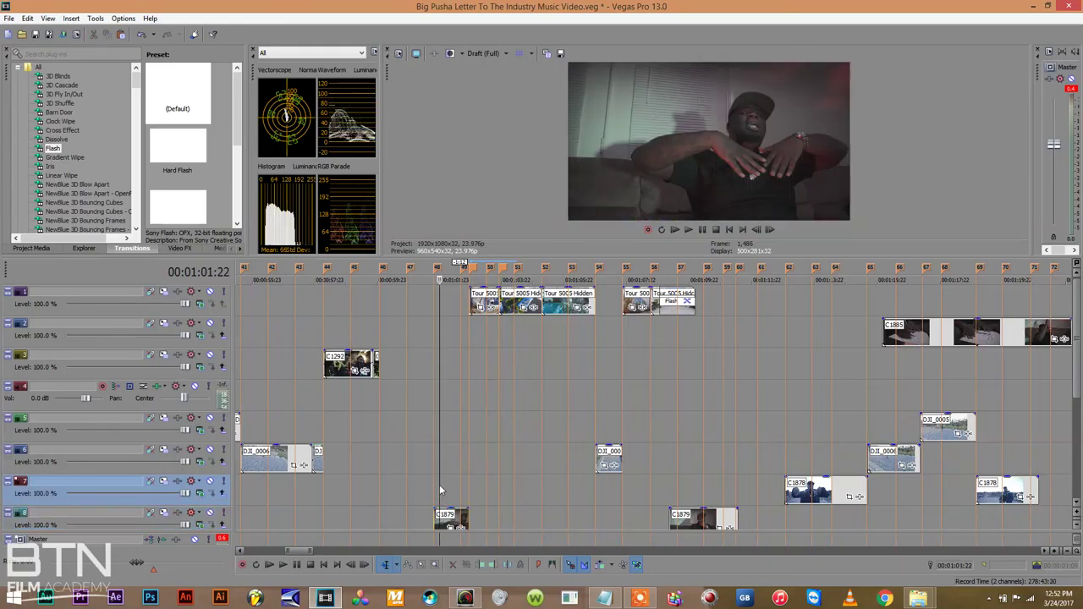
Play the edit from the beginning with the video preview enlarged, and replay the section from marker 43 onward
click(322, 567)
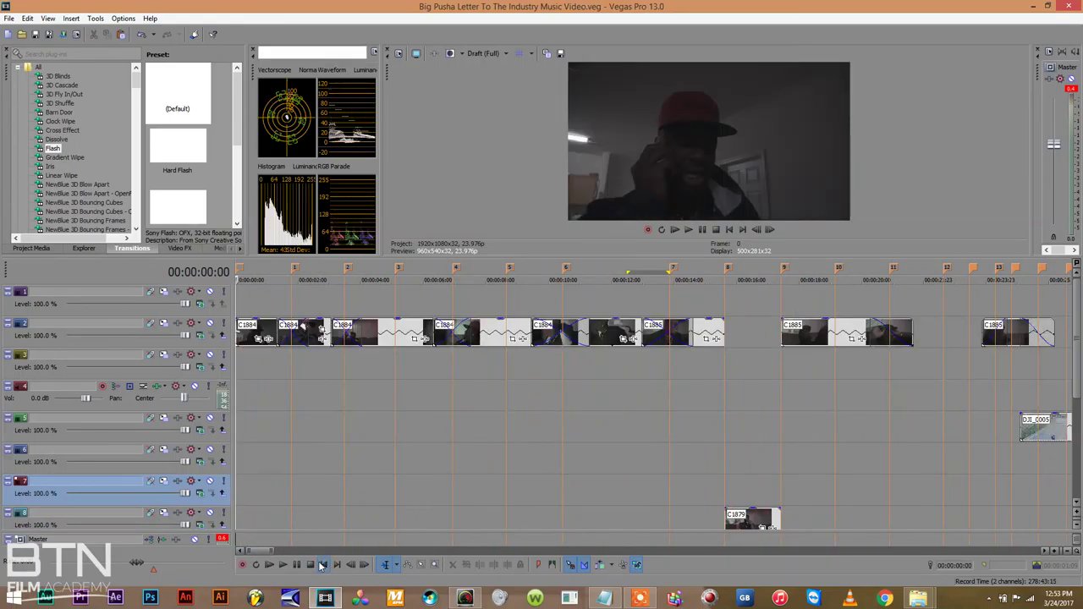
key(space)
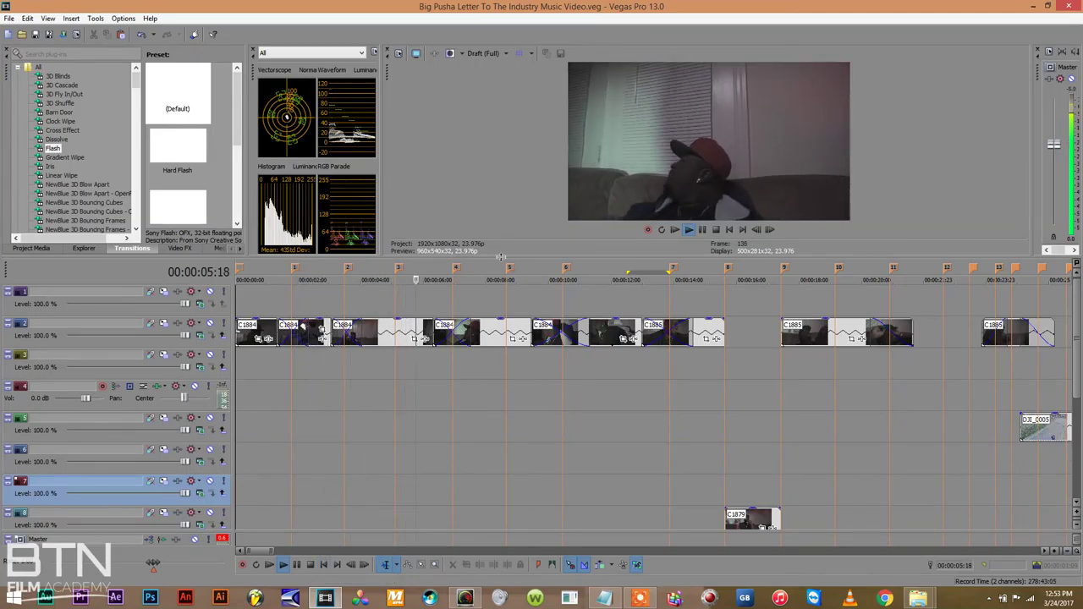
drag(501, 260, 485, 382)
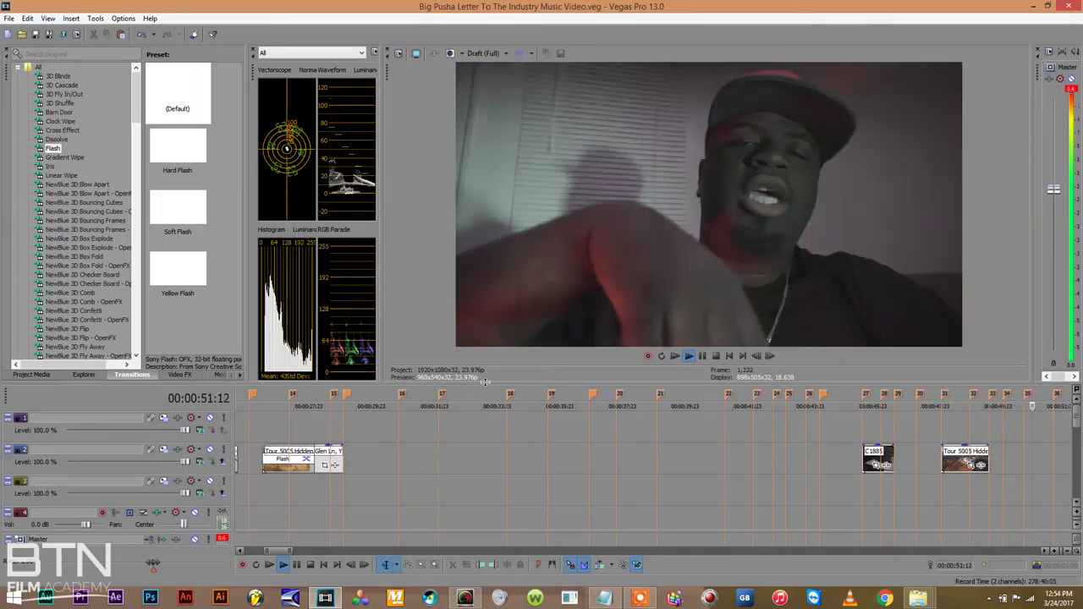
click(860, 433)
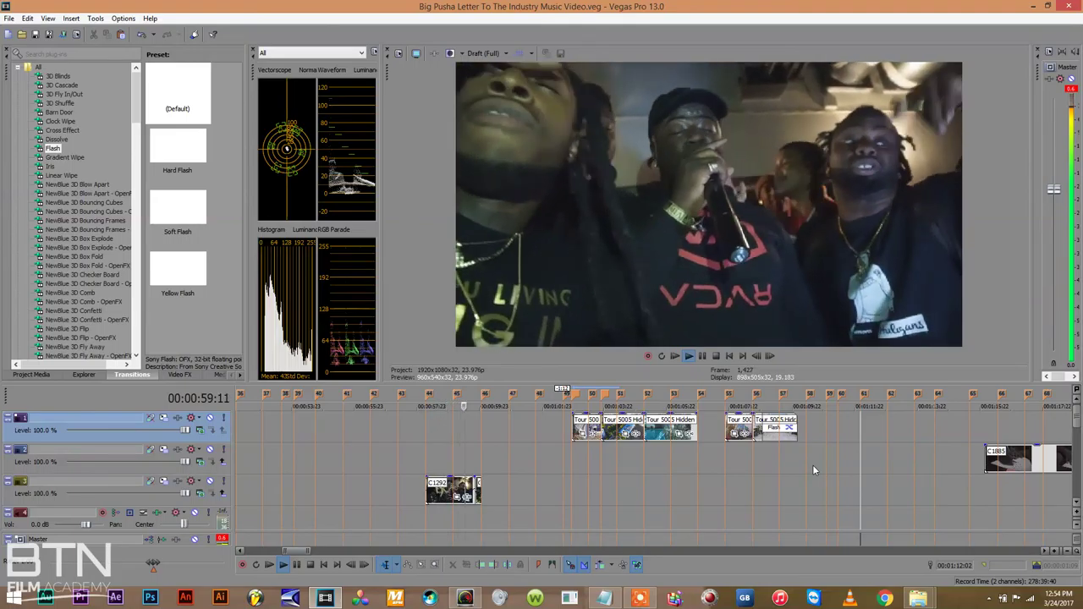
click(400, 398)
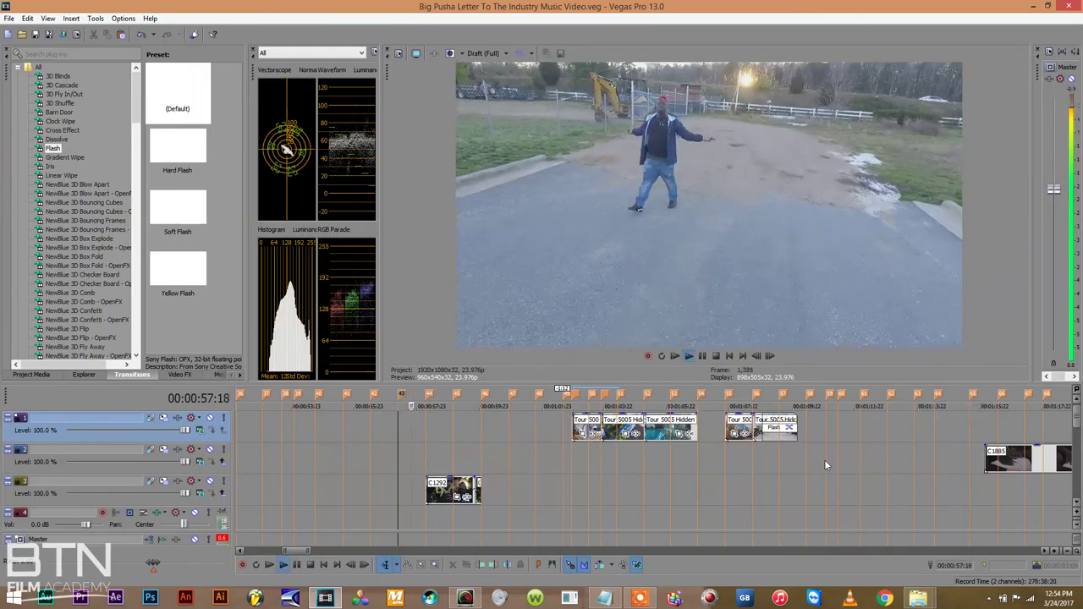
Review the whole edit again from the beginning and place the cursor on track 2 near marker 61, after the mansion clips
click(325, 565)
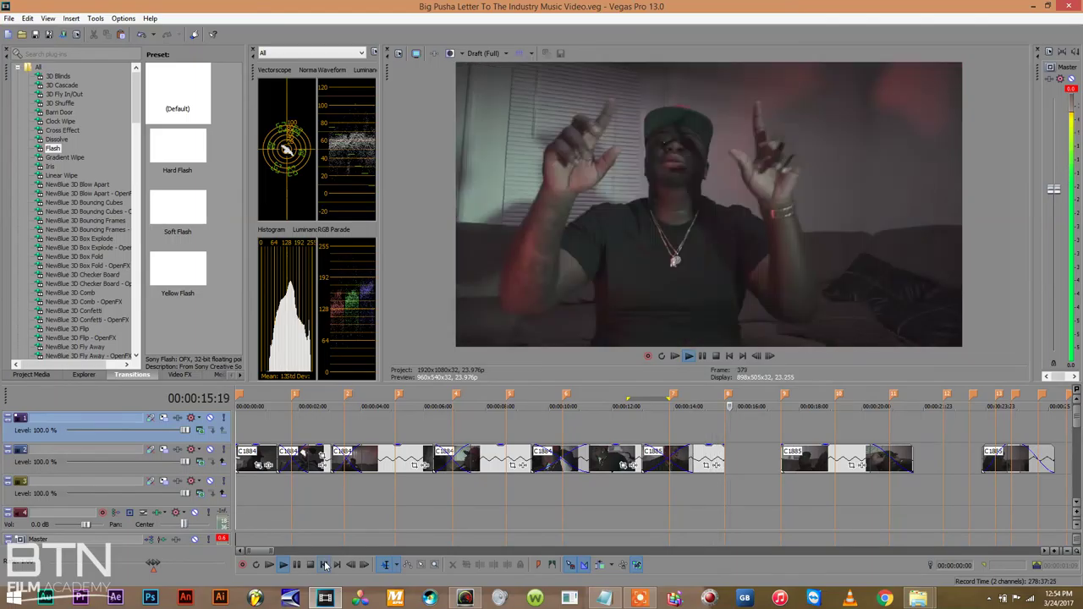
click(1045, 551)
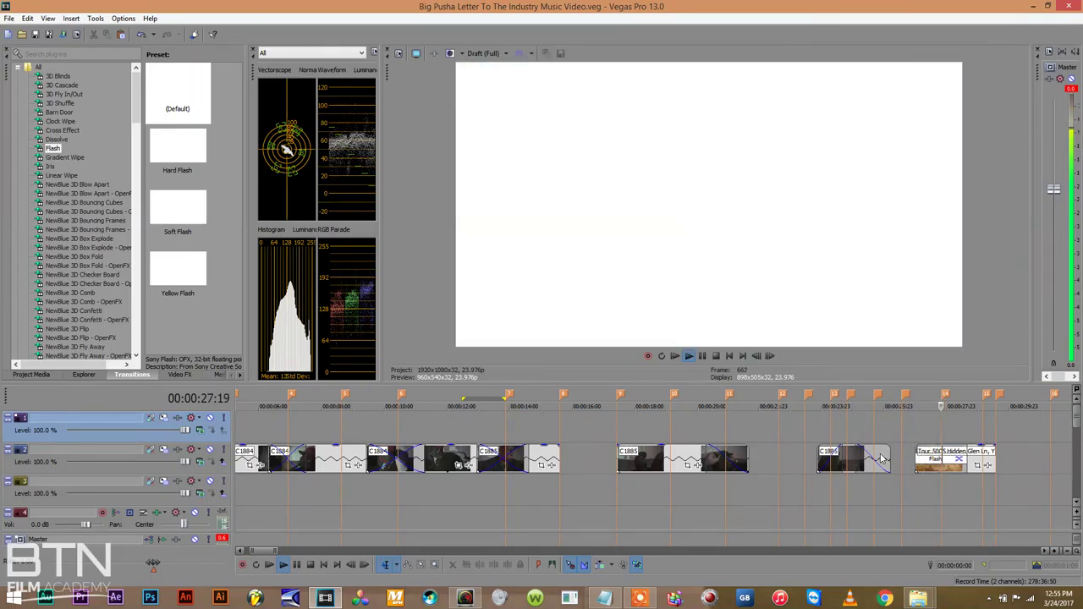
click(869, 440)
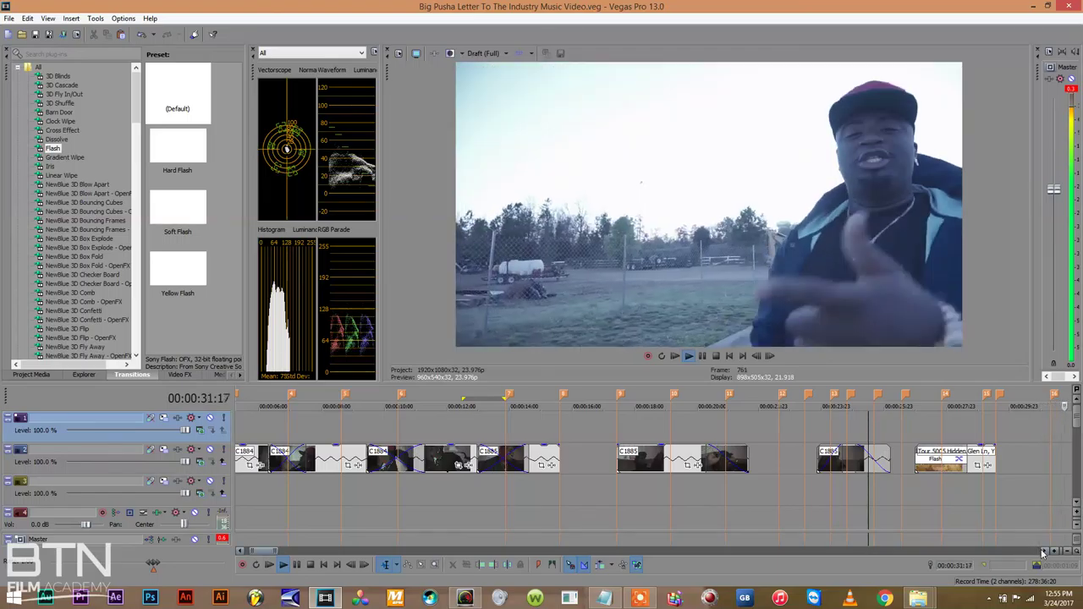
click(1041, 551)
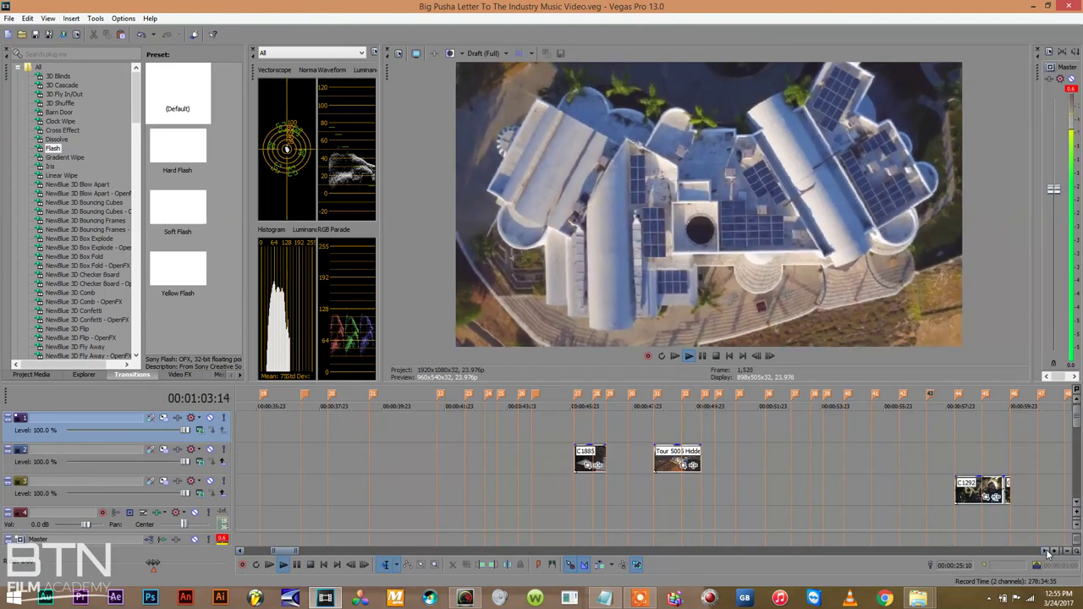
drag(1048, 551, 1048, 552)
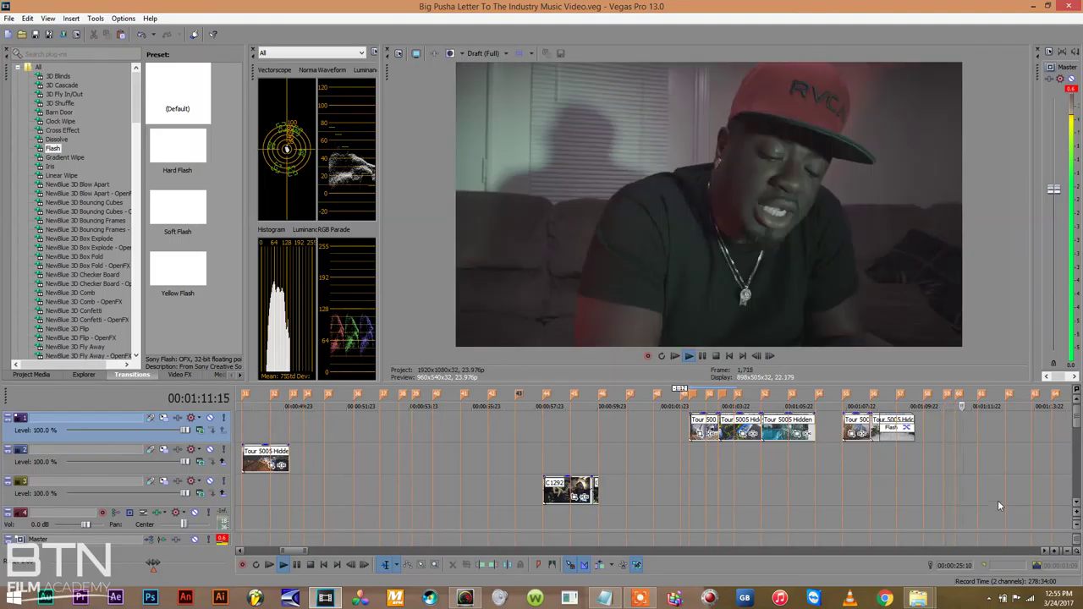
click(978, 475)
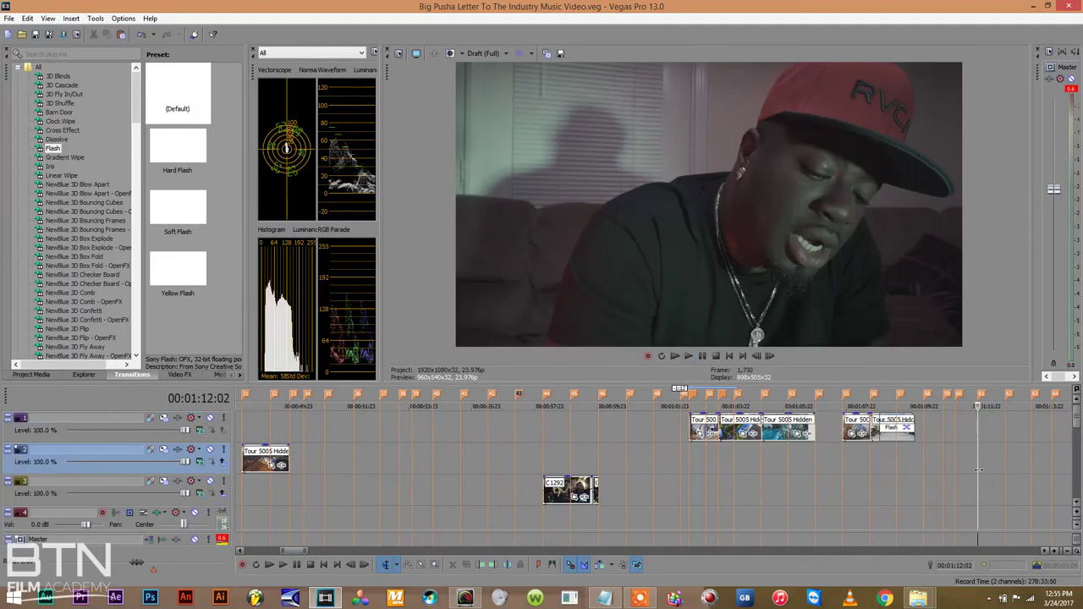